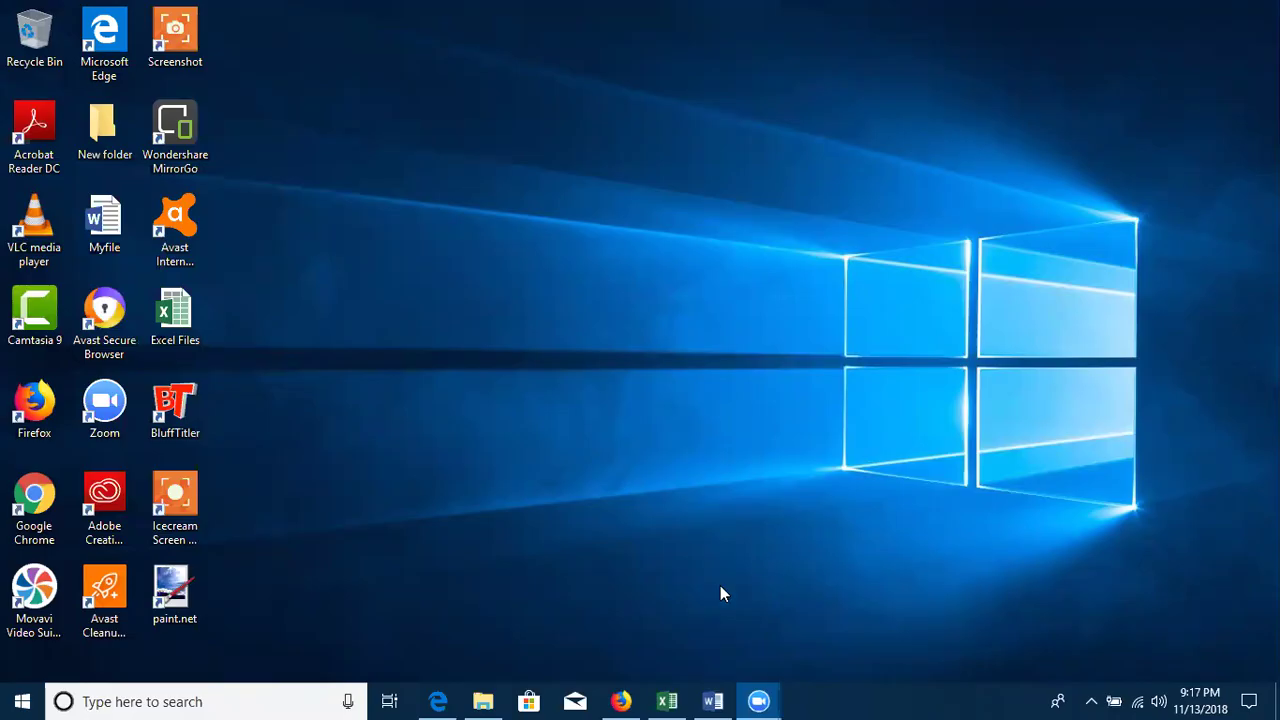
Step: Switch to Firefox and open the Courses page of the Aflax Computer website
mouse_move(621, 701)
click(621, 701)
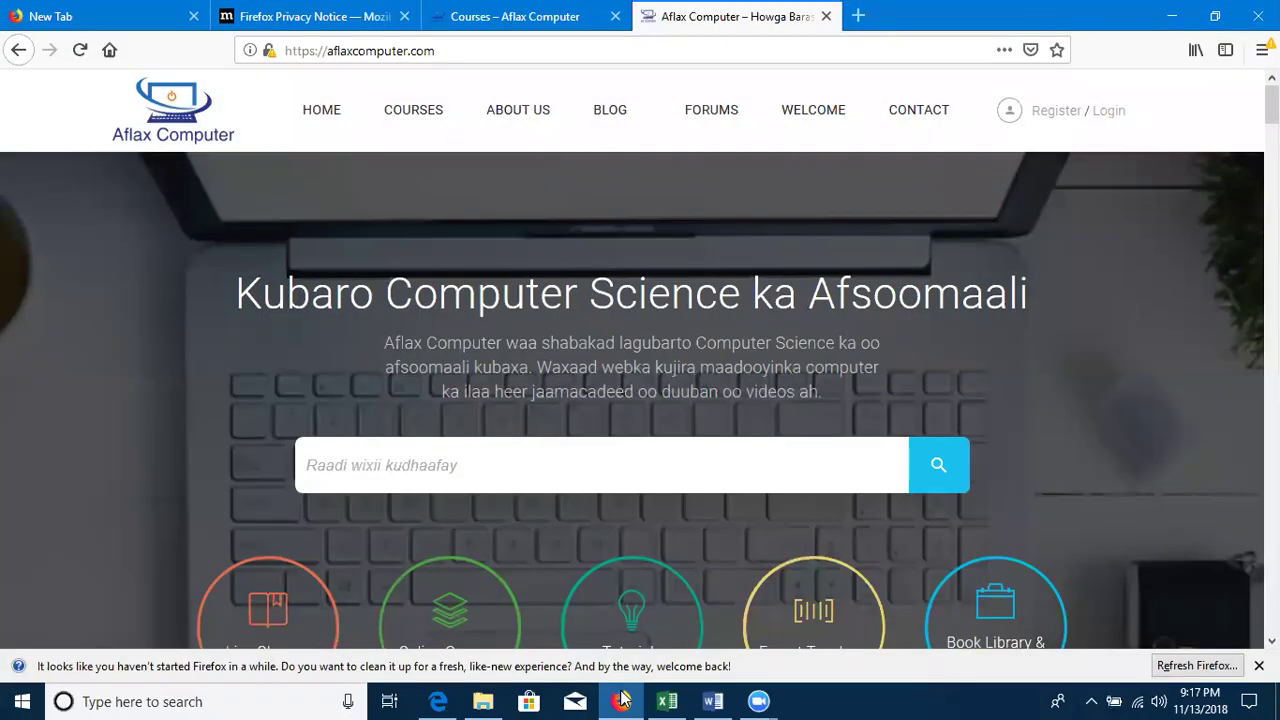
click(275, 51)
click(836, 328)
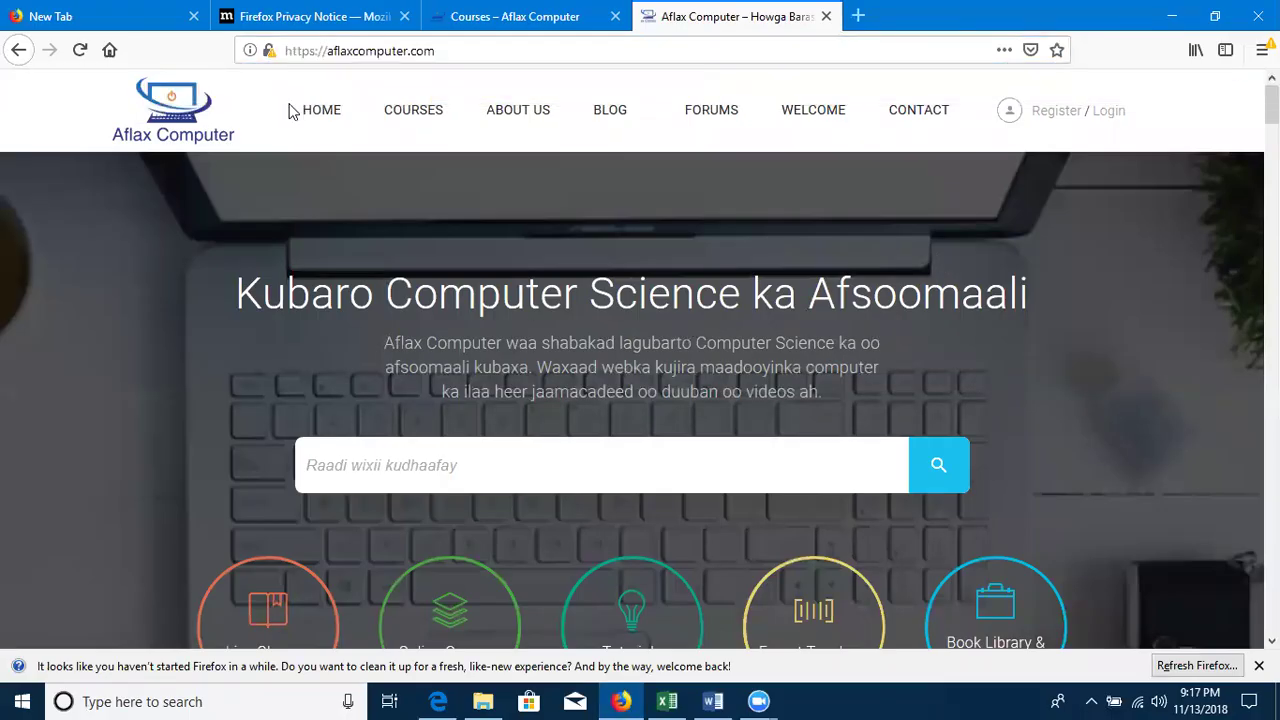
click(416, 112)
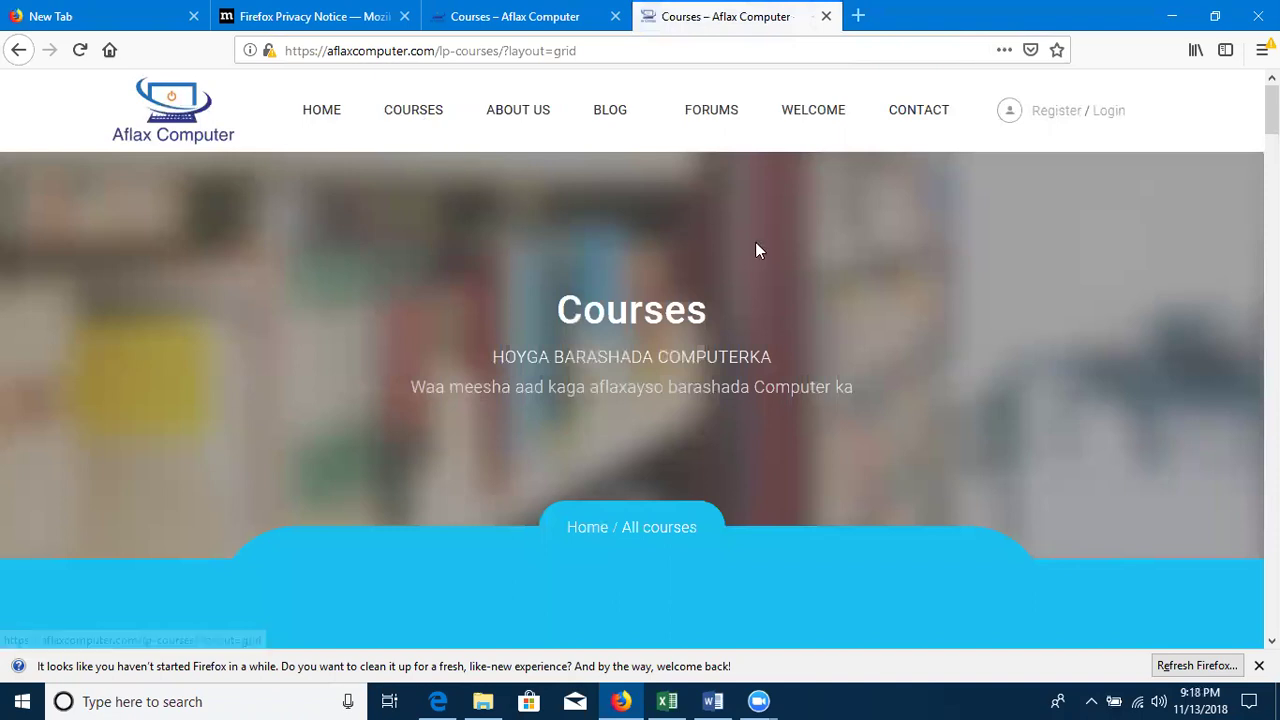
Step: Find the Windows 10 course in the course list and open it in a new tab
scroll(870, 310, down, 6)
scroll(177, 407, down, 7)
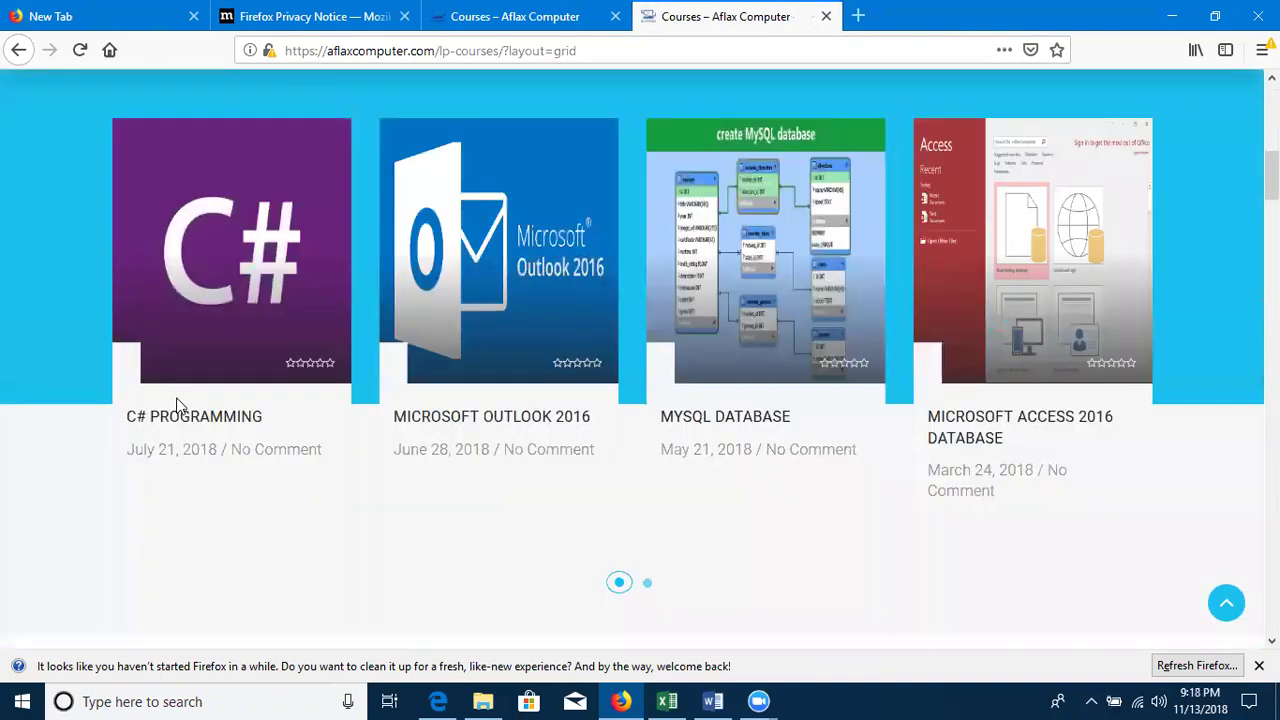
scroll(177, 407, down, 5)
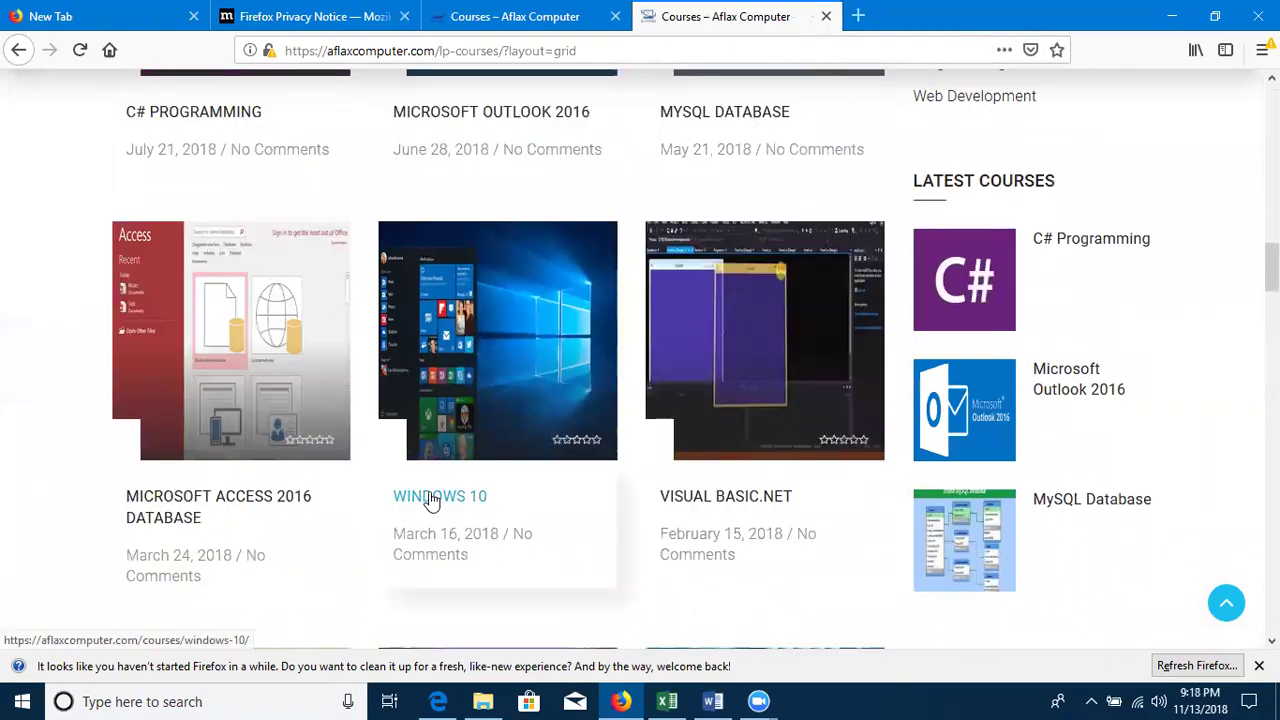
right_click(432, 500)
click(486, 506)
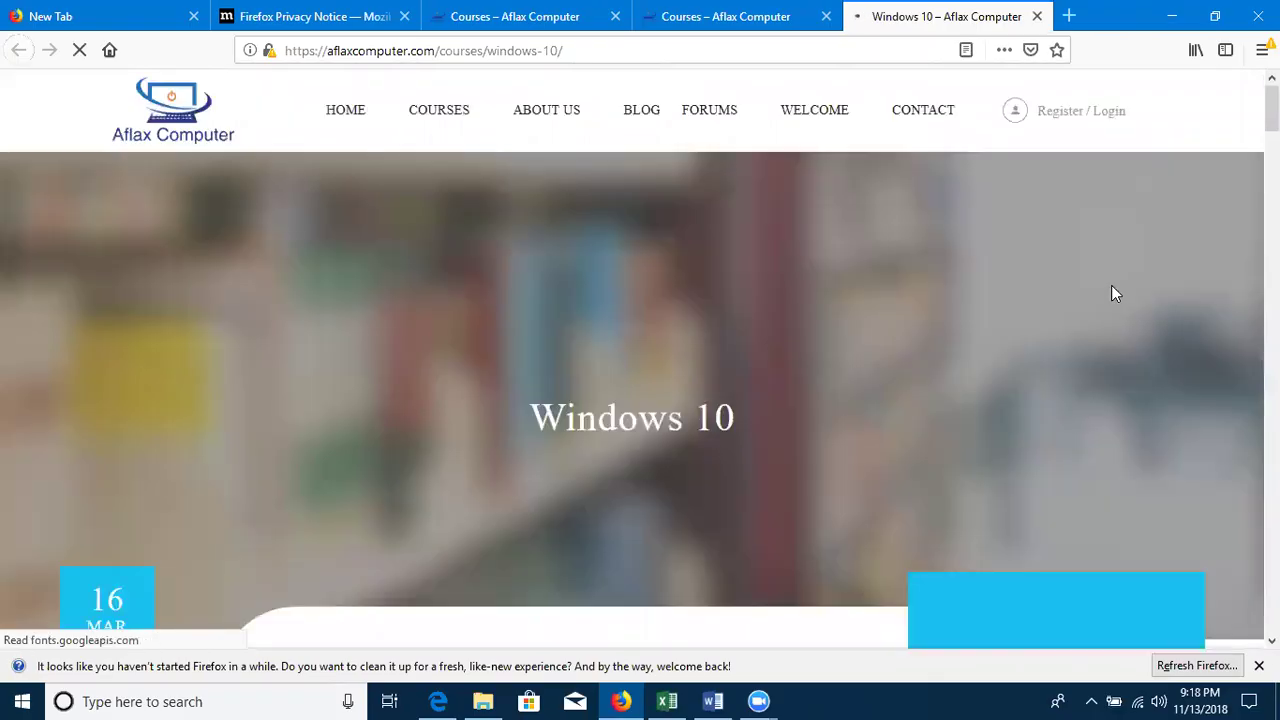
Step: Examine the Windows 10 course content, from the Chapter 1 lessons through Chapter 3 - Files and Folders
scroll(360, 303, down, 5)
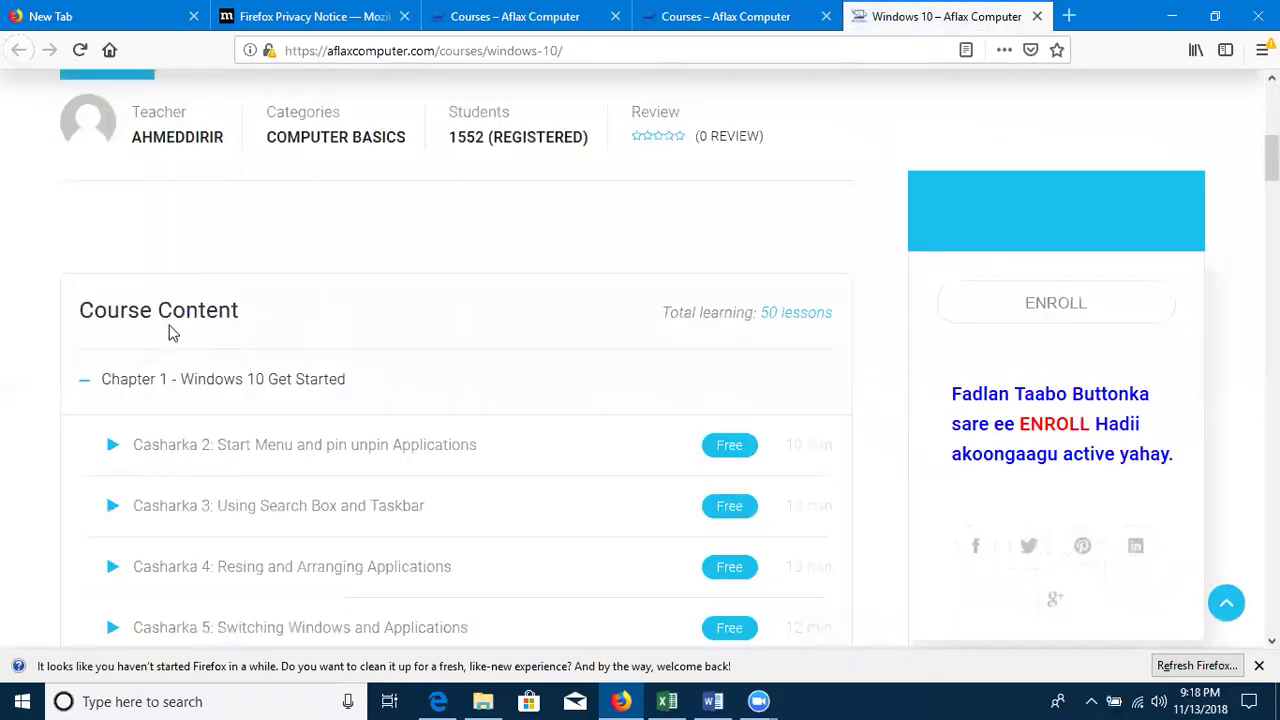
drag(110, 381, 380, 384)
scroll(303, 323, down, 2)
scroll(298, 445, down, 3)
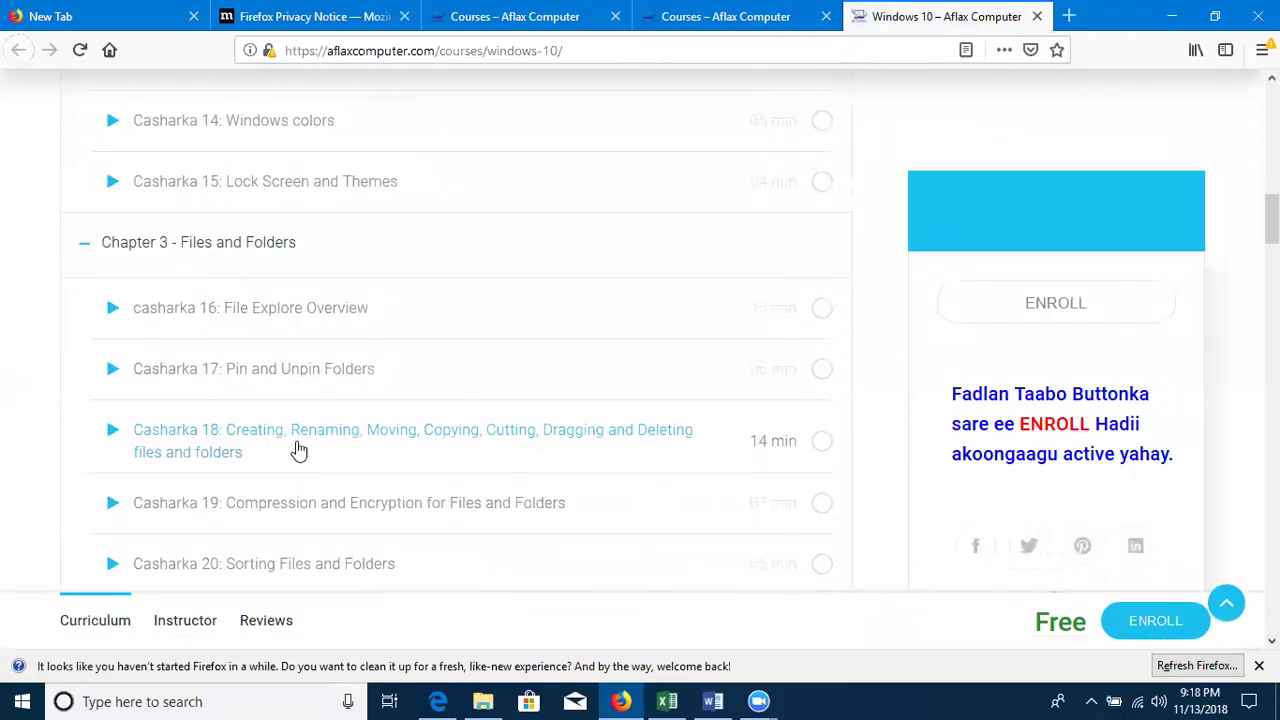
scroll(337, 294, up, 3)
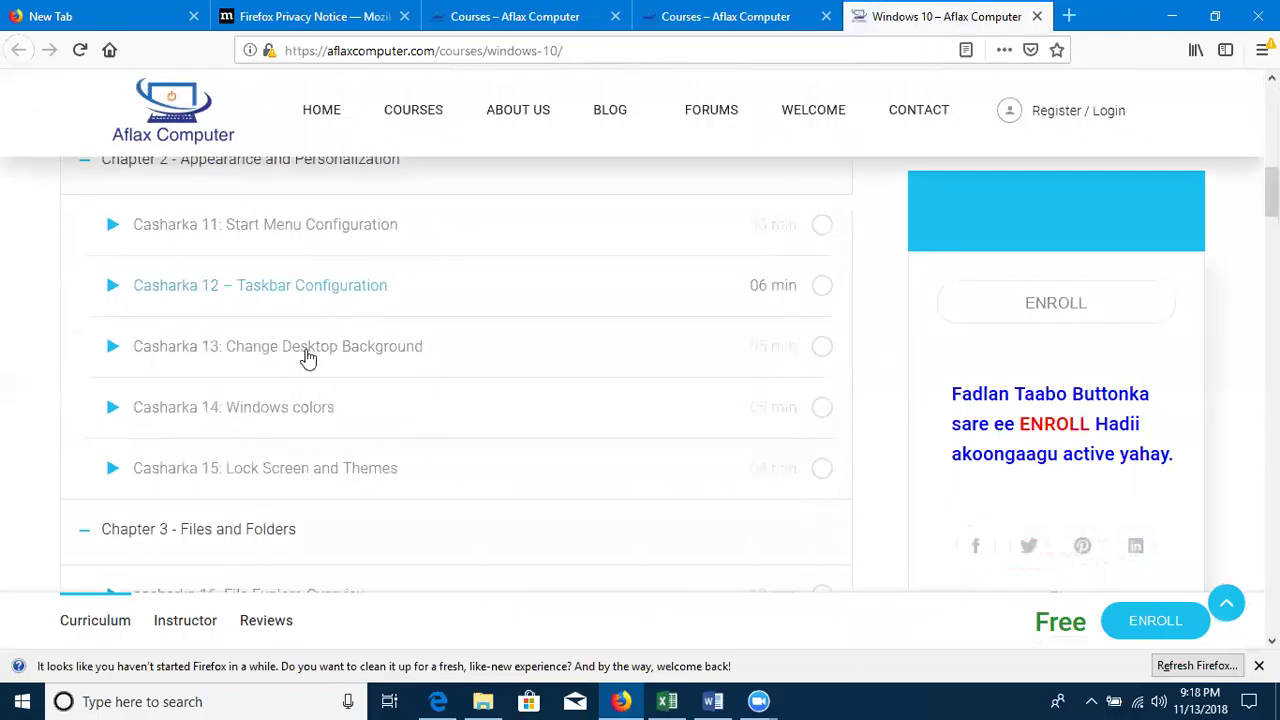
scroll(300, 400, down, 1)
scroll(297, 420, down, 3)
scroll(871, 414, down, 1)
scroll(871, 414, up, 5)
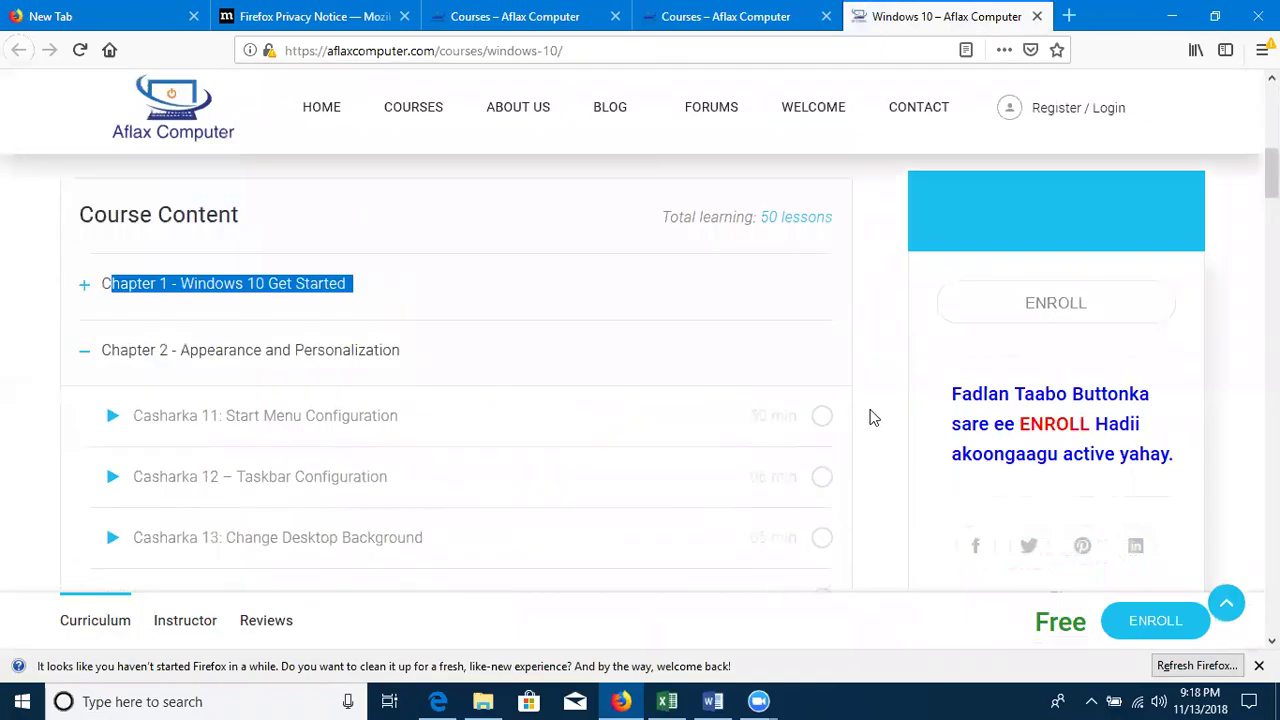
Step: Look through the remaining chapters of the Windows 10 course, down to the exam and instructor sections
scroll(870, 416, down, 5)
scroll(870, 418, down, 10)
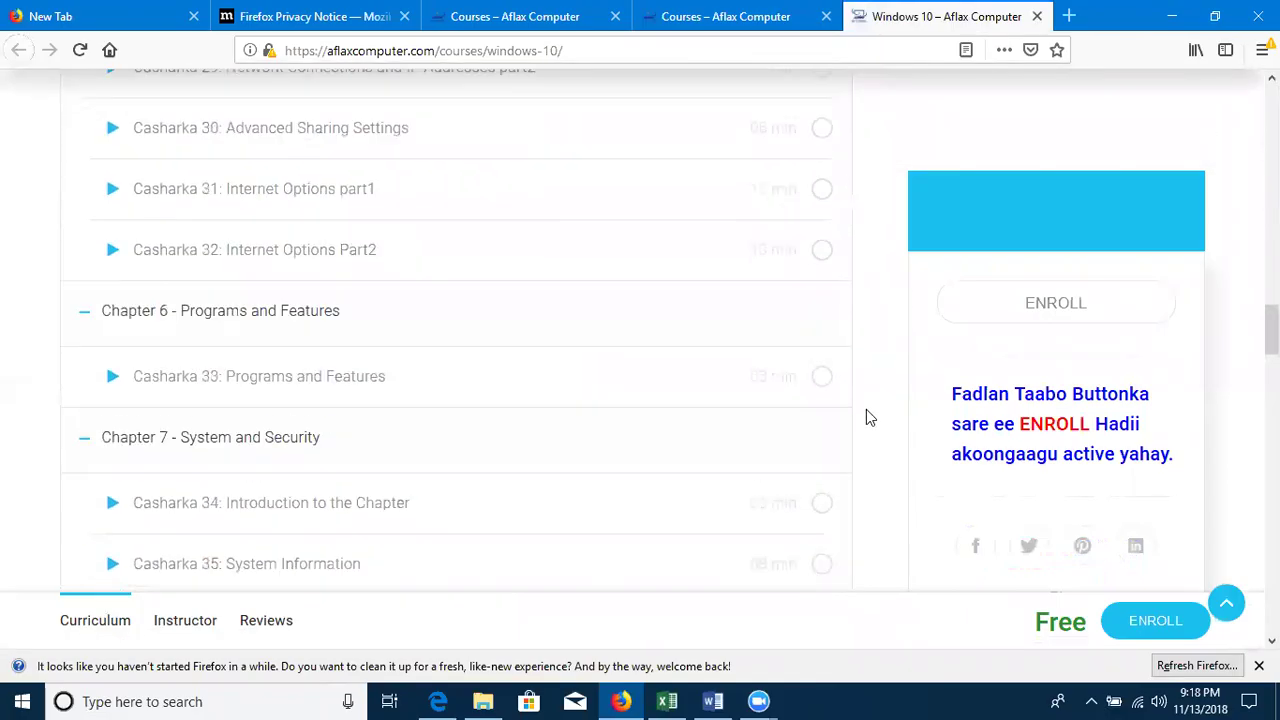
scroll(868, 418, down, 9)
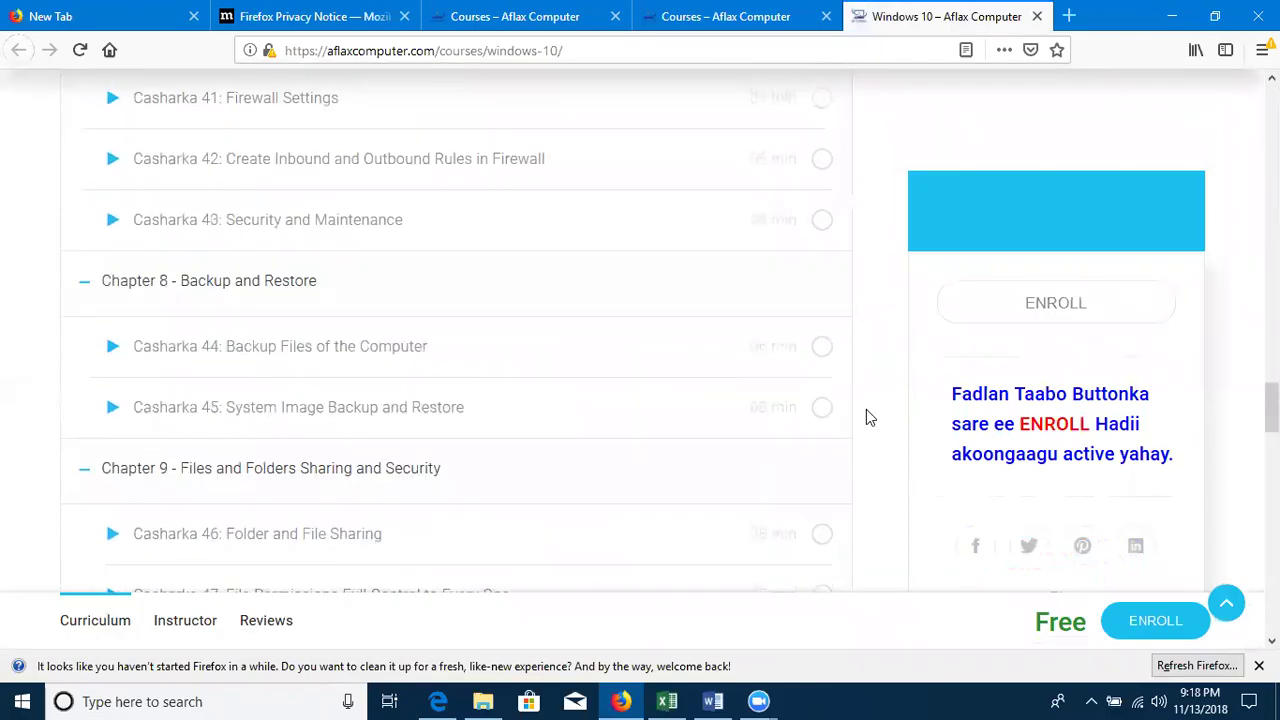
scroll(869, 418, down, 5)
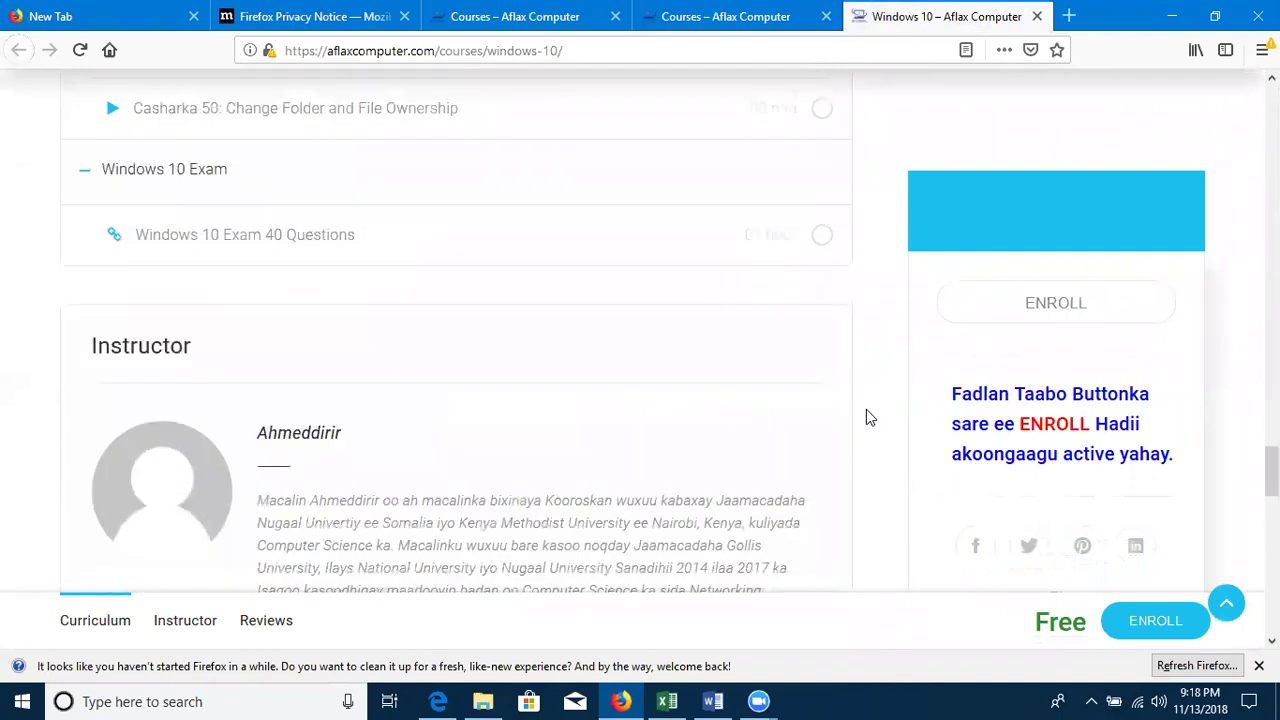
scroll(868, 418, up, 20)
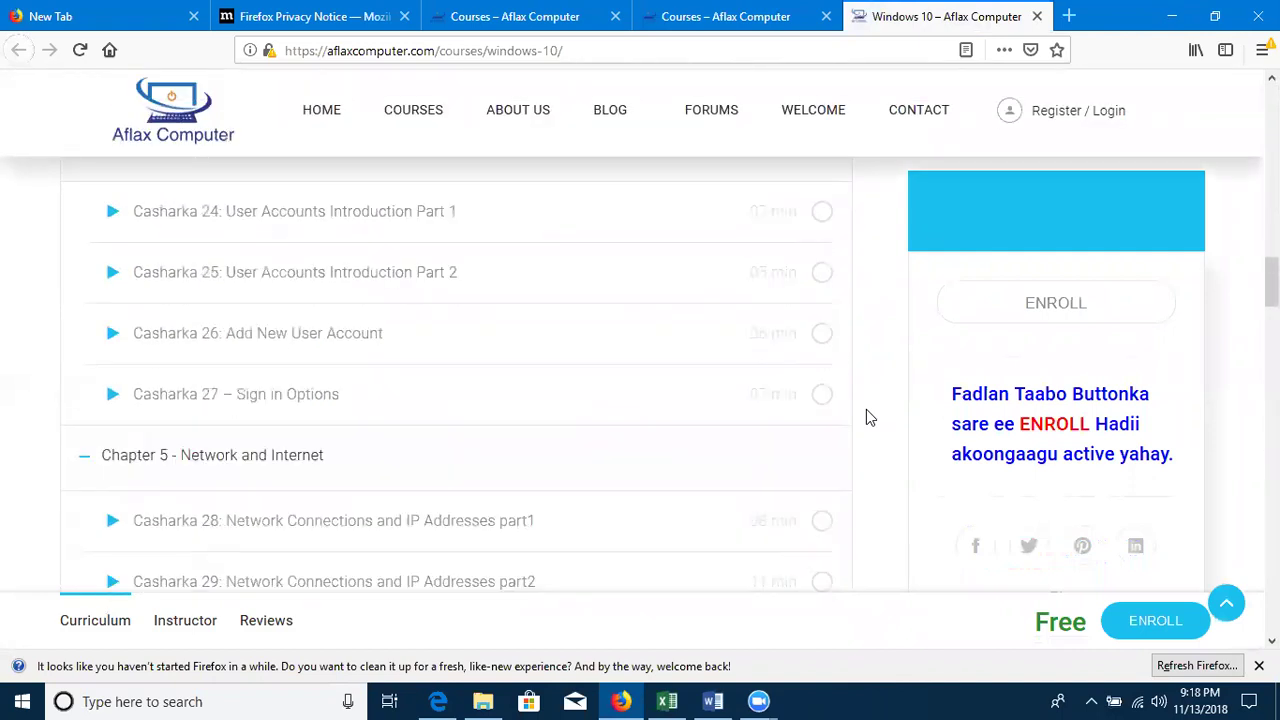
scroll(866, 418, down, 3)
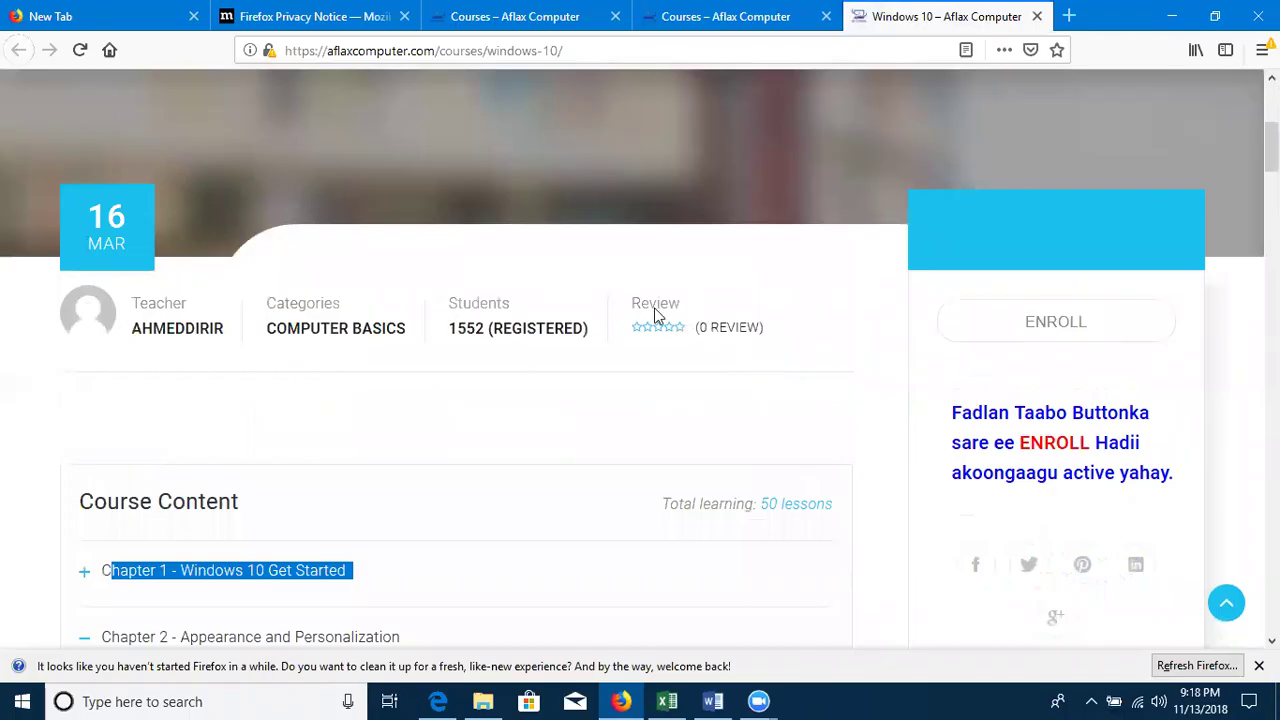
Step: Clear the text selection and expand Chapter 1 - Windows 10 Get Started in the course content
scroll(746, 289, down, 2)
drag(723, 318, 871, 303)
click(871, 303)
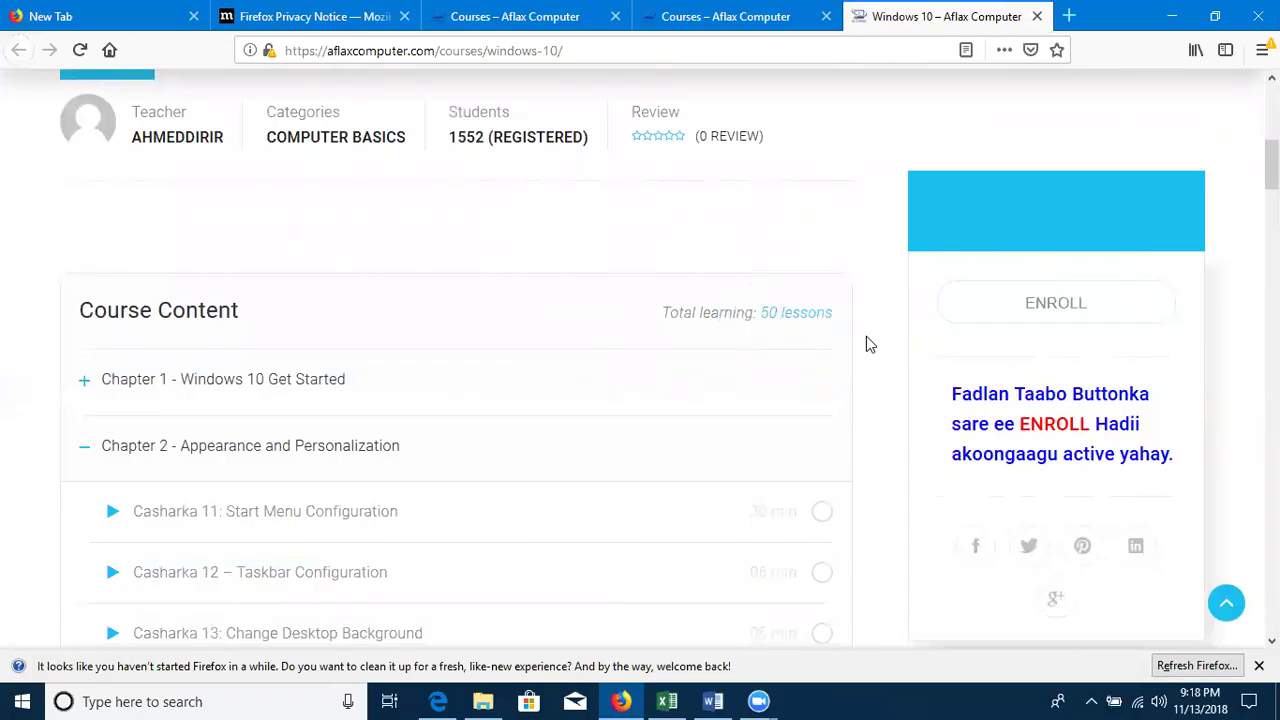
scroll(866, 345, down, 3)
scroll(866, 348, up, 5)
scroll(266, 386, up, 2)
scroll(166, 391, down, 6)
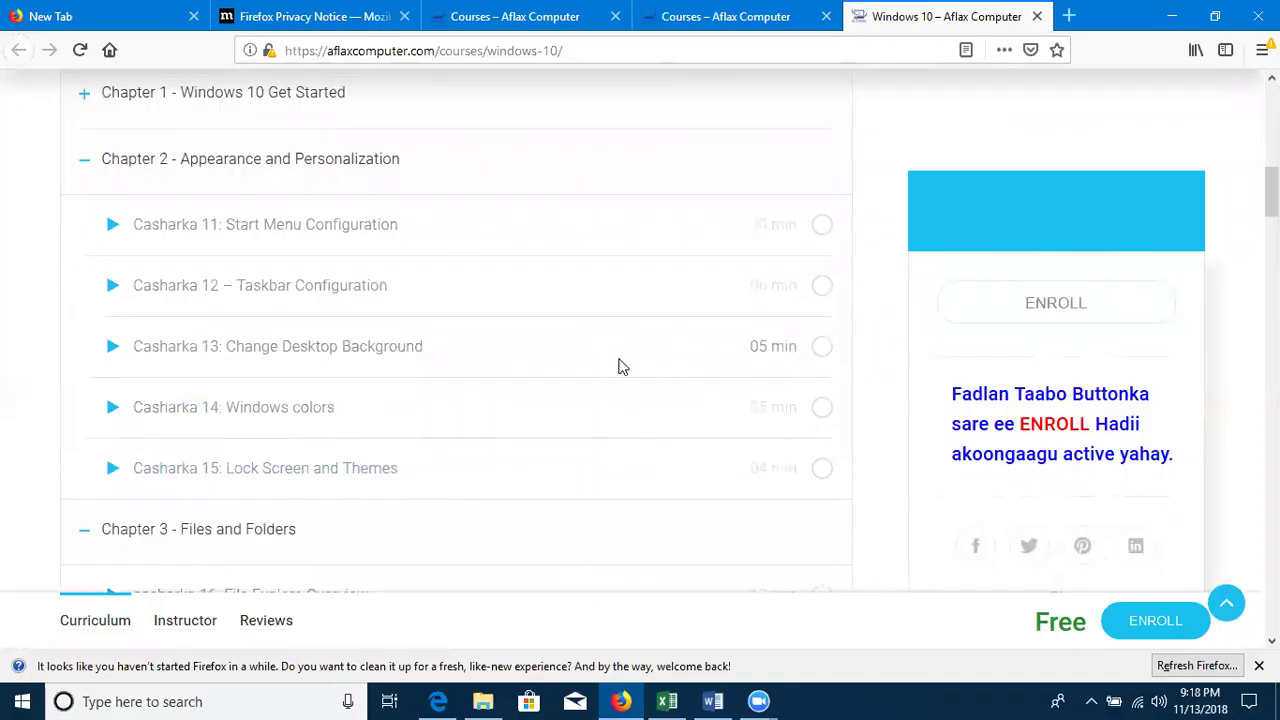
scroll(619, 366, up, 1)
scroll(330, 393, up, 2)
click(330, 393)
scroll(810, 400, down, 2)
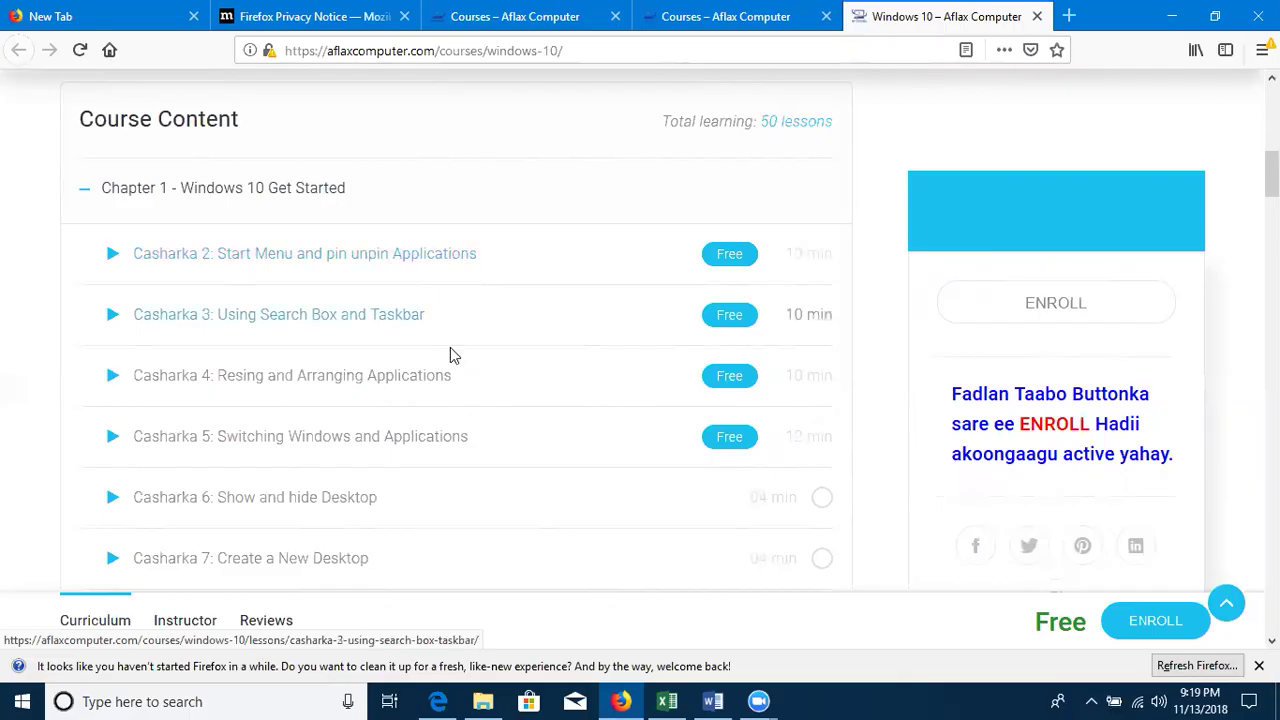
Step: Review the Chapter 1 lessons and the lesson lists of the chapters that follow it
scroll(448, 416, down, 2)
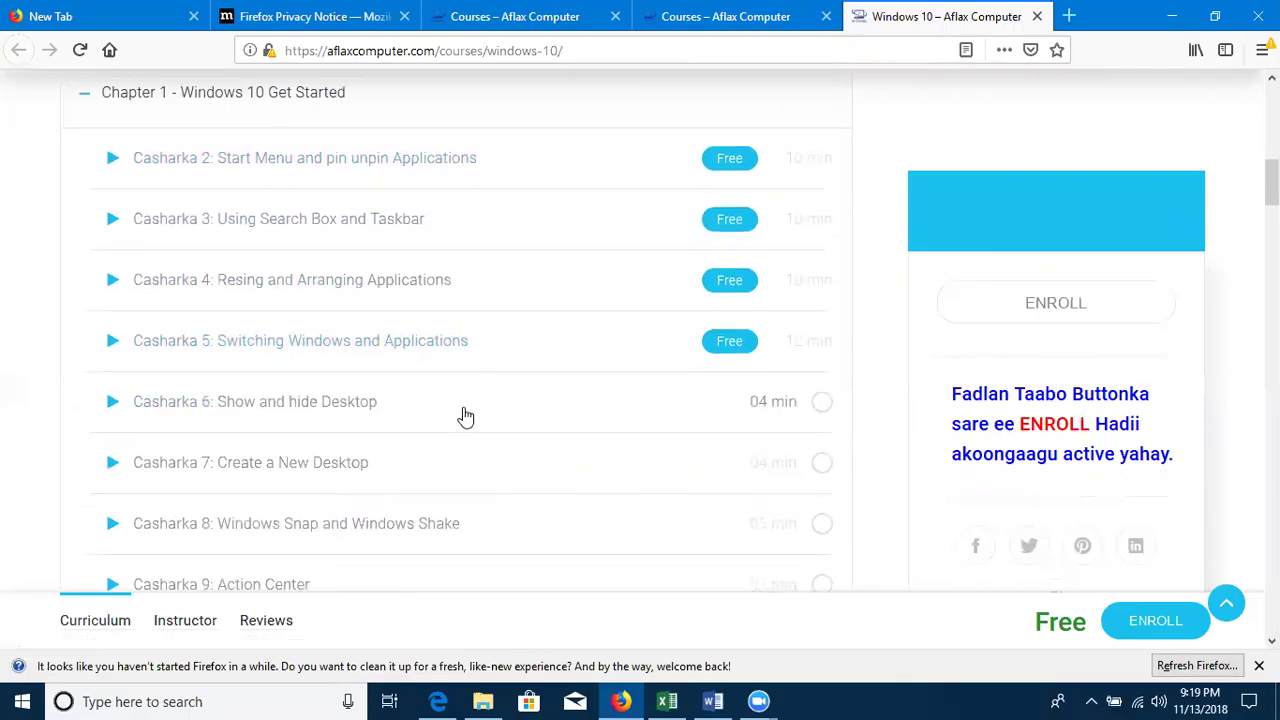
scroll(451, 260, up, 2)
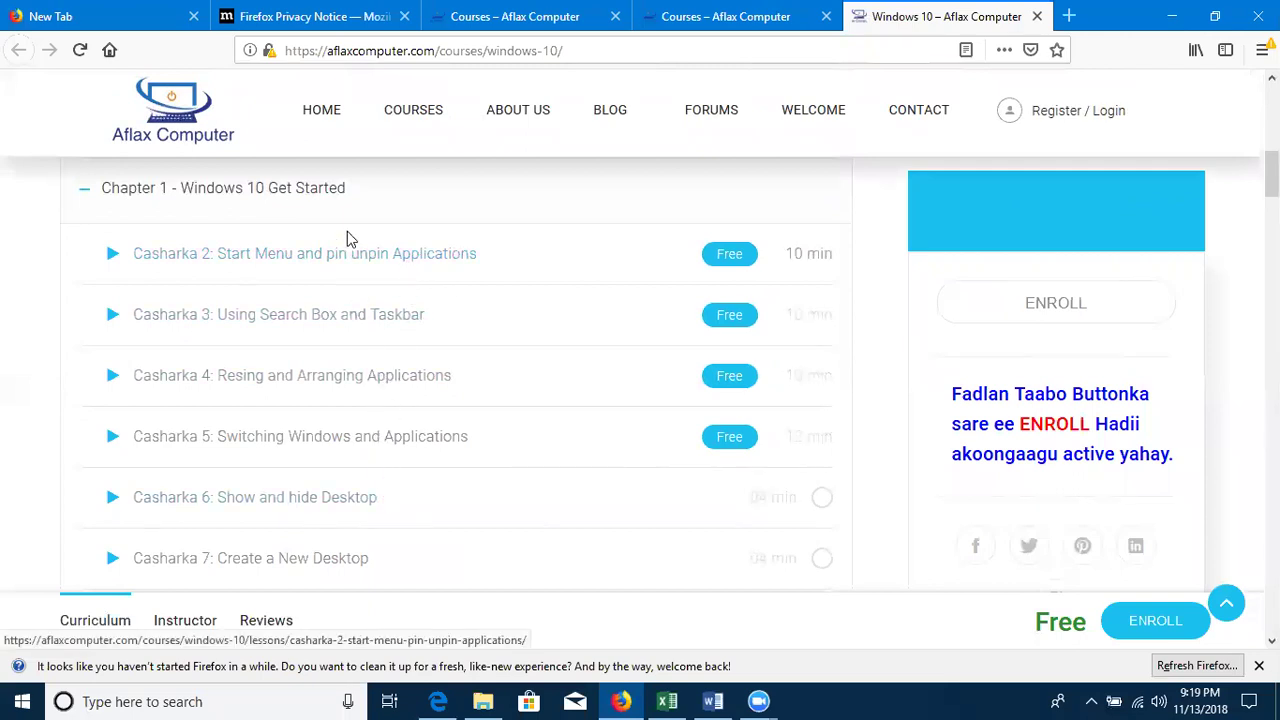
scroll(357, 323, down, 2)
scroll(375, 440, down, 6)
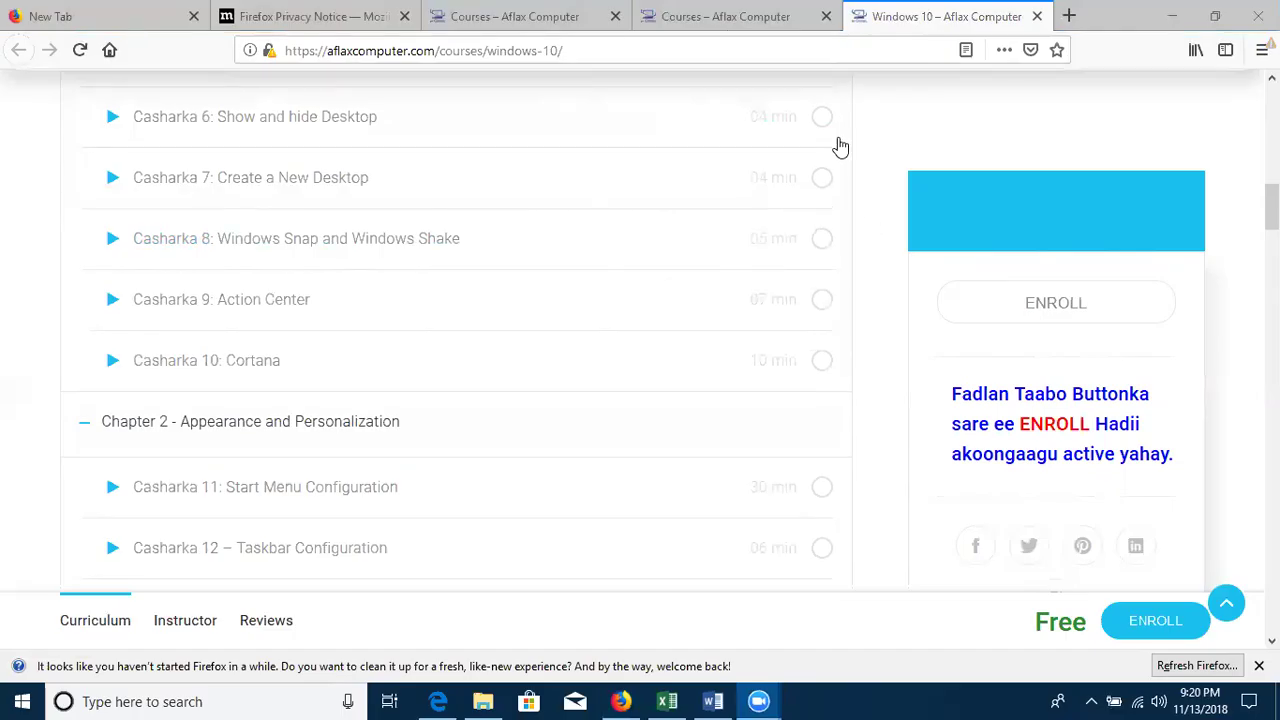
scroll(392, 241, up, 5)
scroll(392, 241, up, 3)
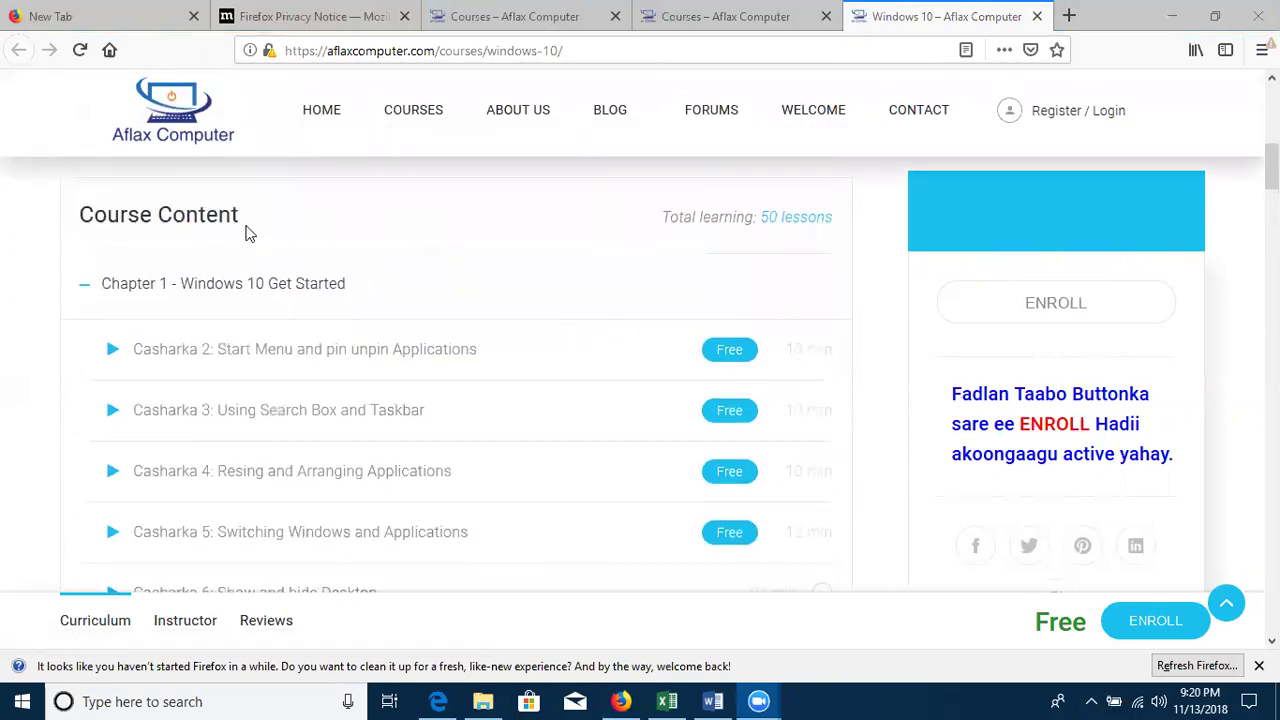
scroll(320, 300, down, 8)
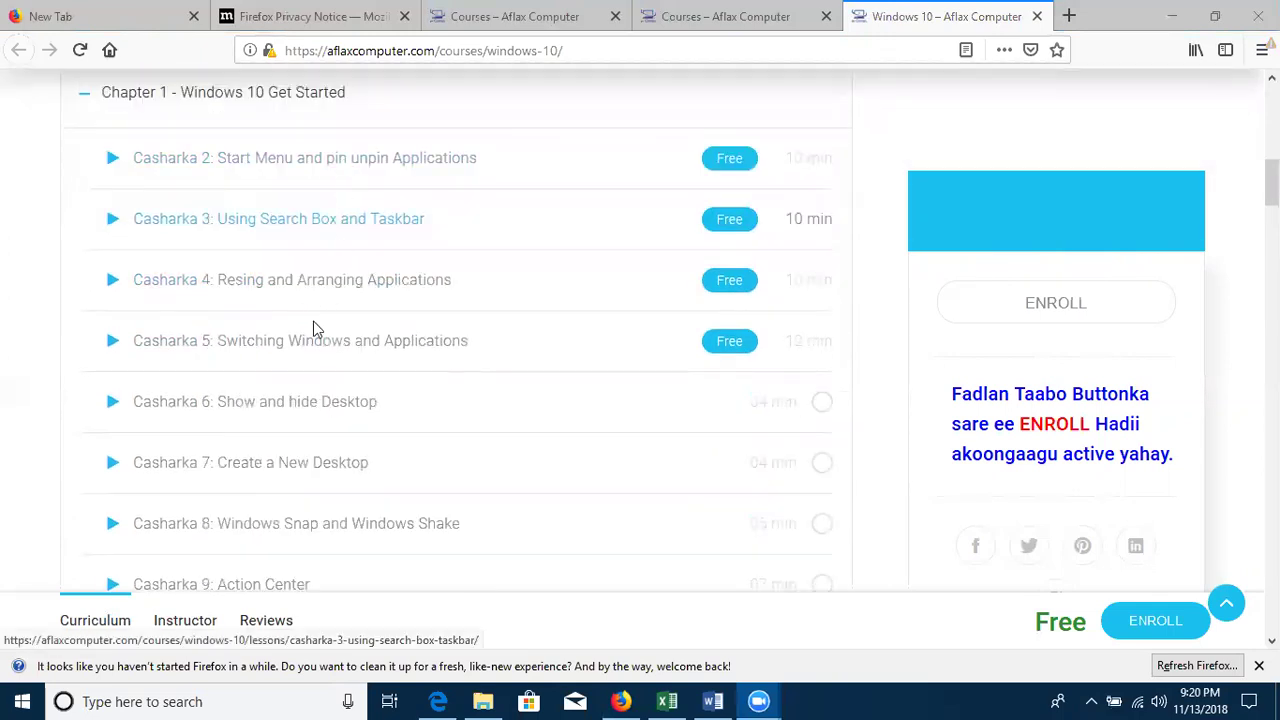
scroll(302, 410, down, 10)
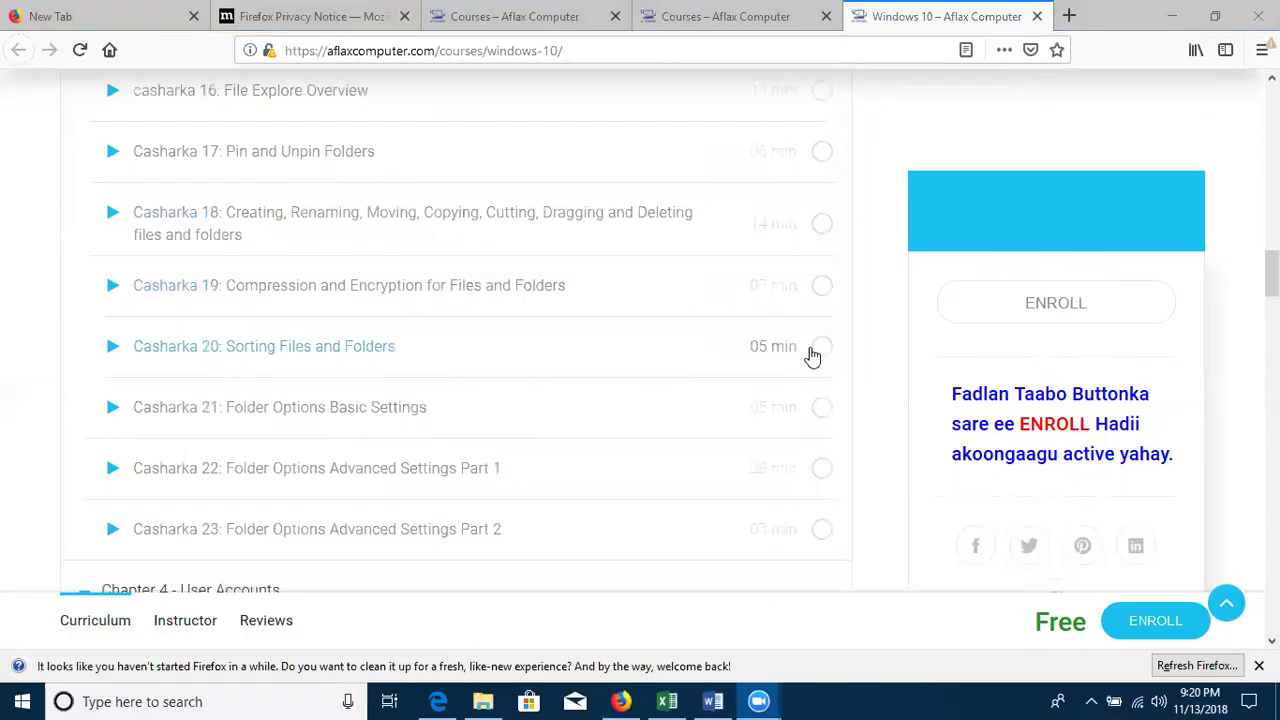
scroll(900, 304, up, 9)
scroll(330, 360, up, 4)
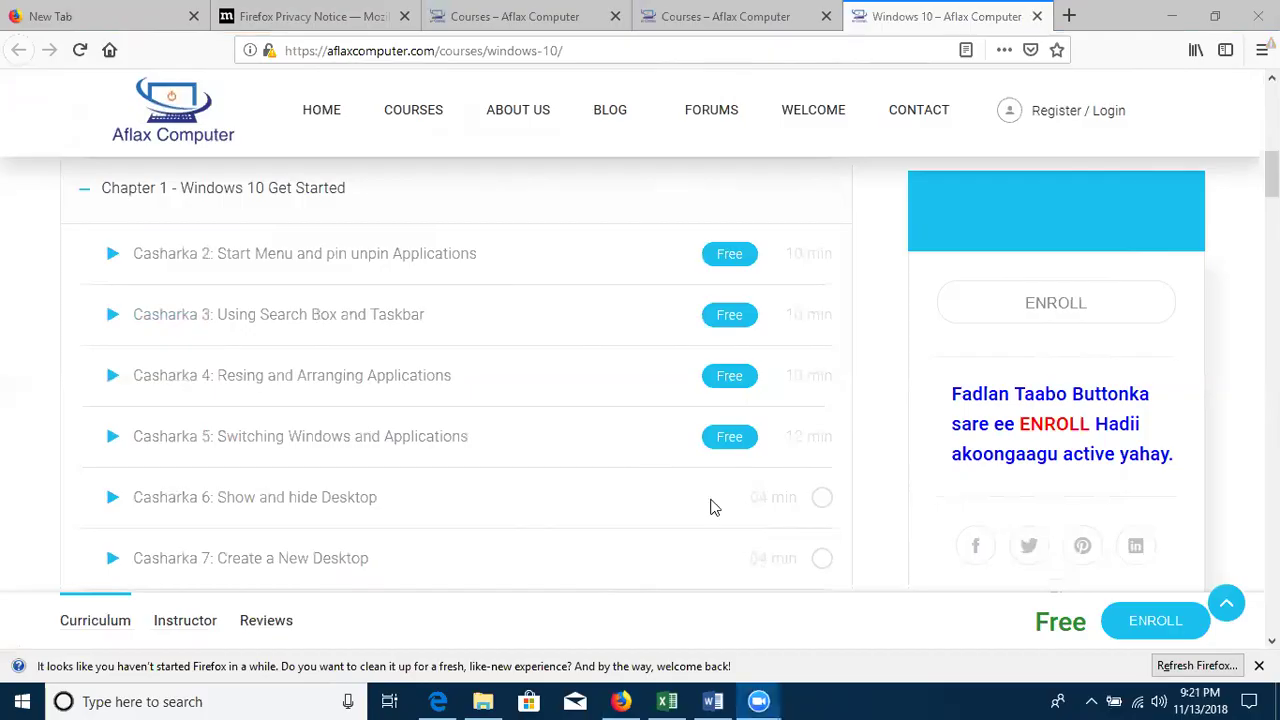
Step: Minimize the browser to the desktop and briefly display the Start menu
click(1168, 16)
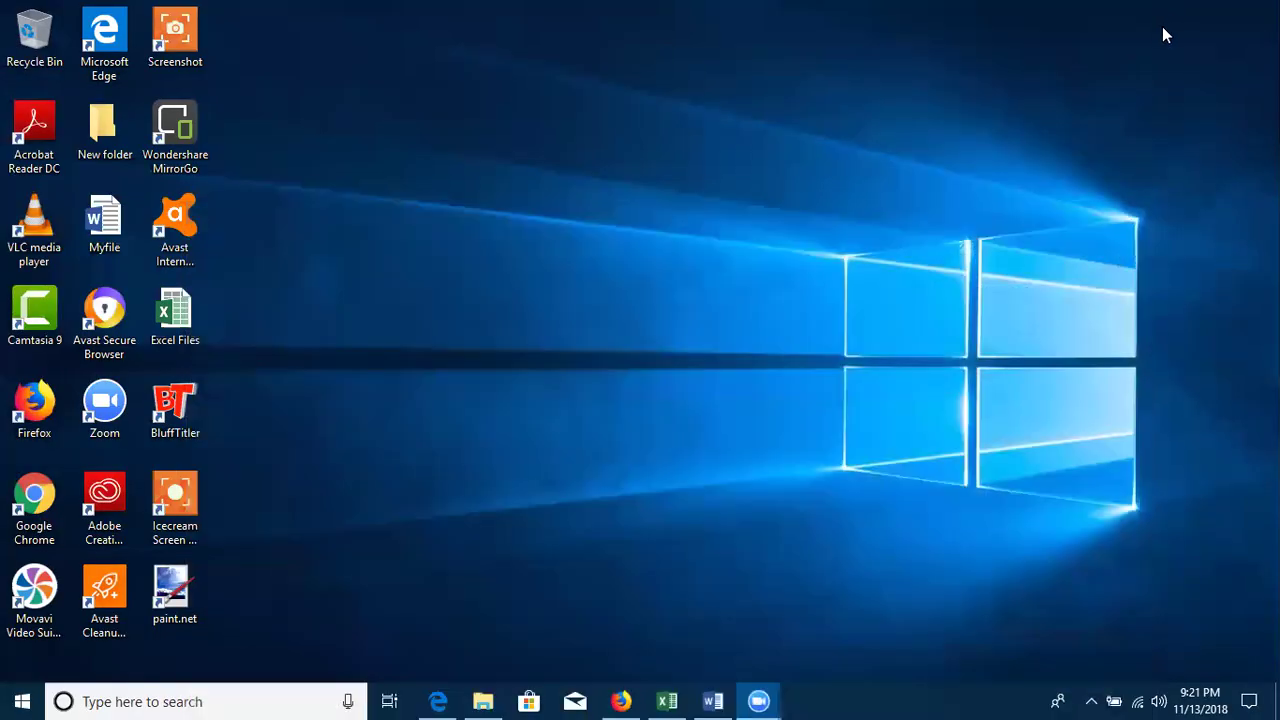
click(18, 701)
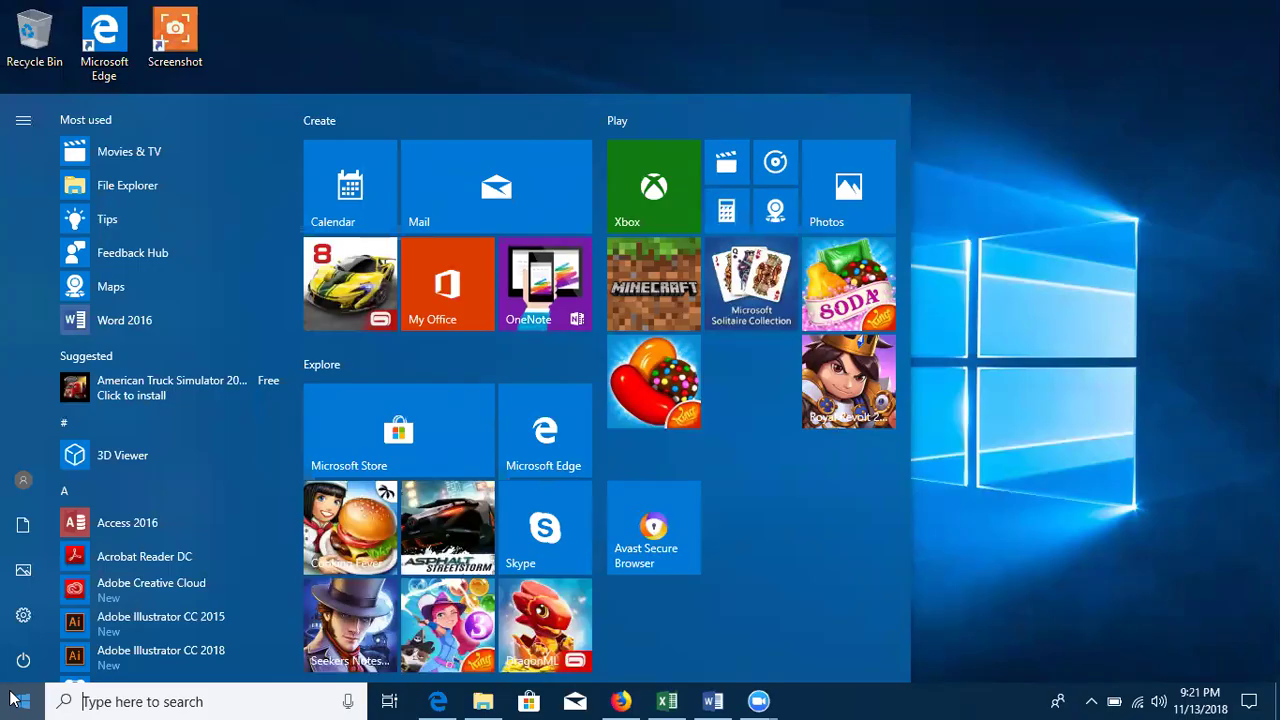
key(XF86MonBrightnessDown)
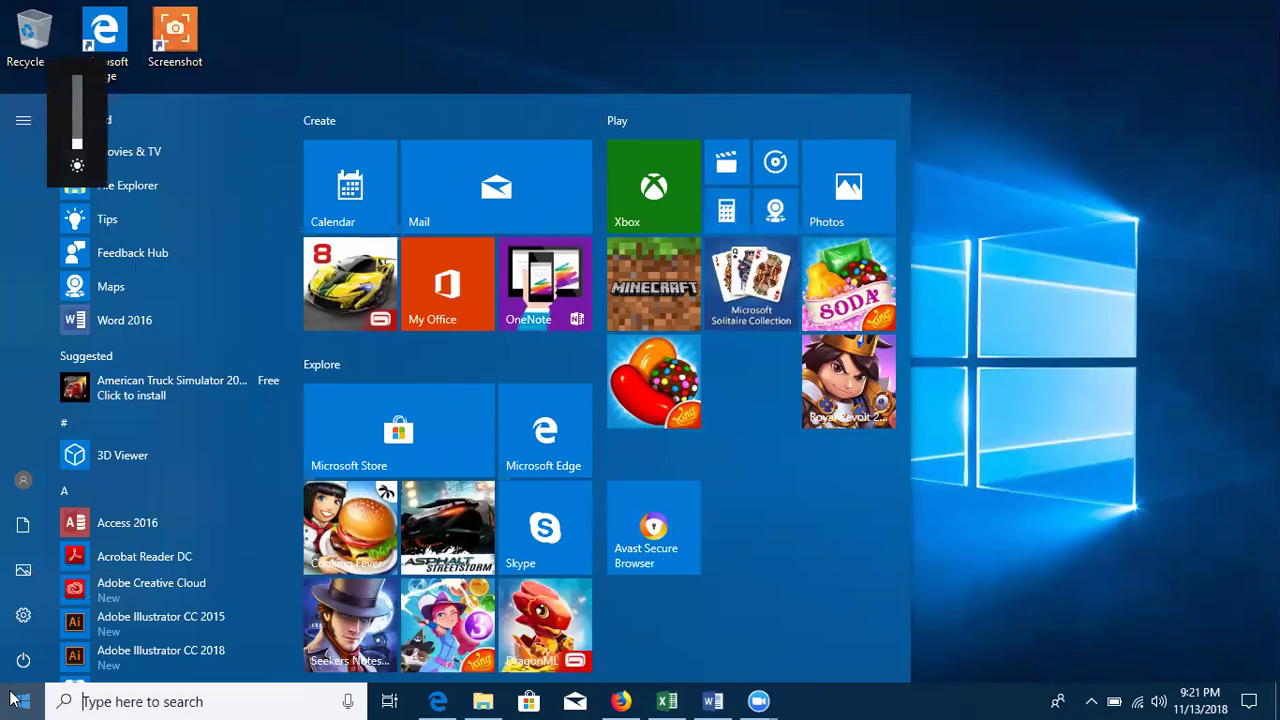
click(1085, 274)
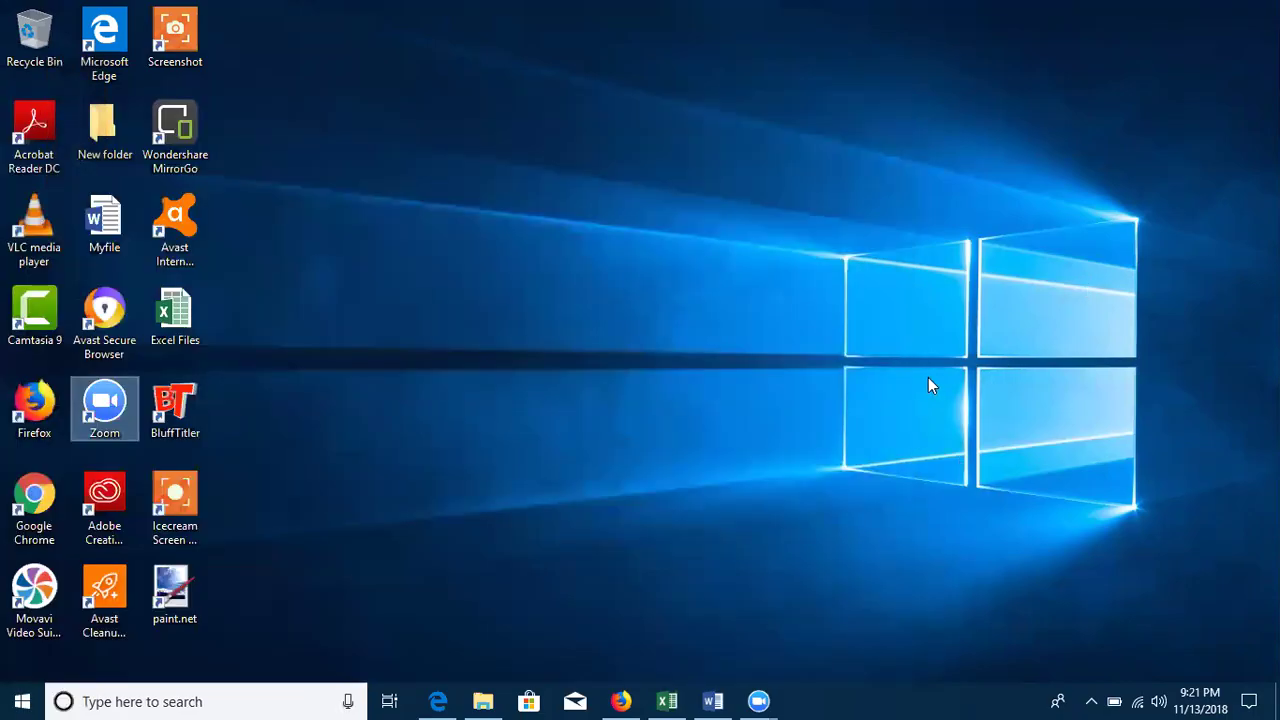
Step: Increase the screen brightness by four increments
key(XF86MonBrightnessUp)
key(XF86MonBrightnessUp)
key(XF86MonBrightnessUp)
key(XF86MonBrightnessUp)
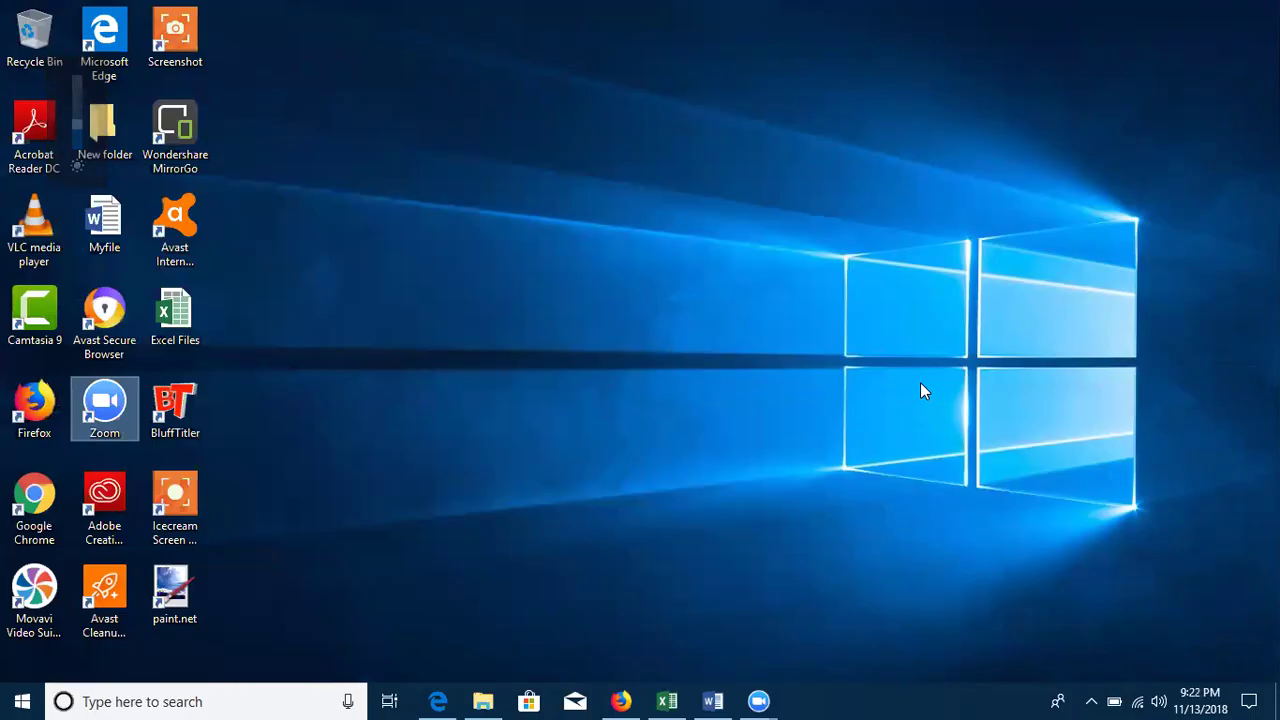
Step: View the Start menu, close it, and clear the icon selection on the desktop
click(22, 700)
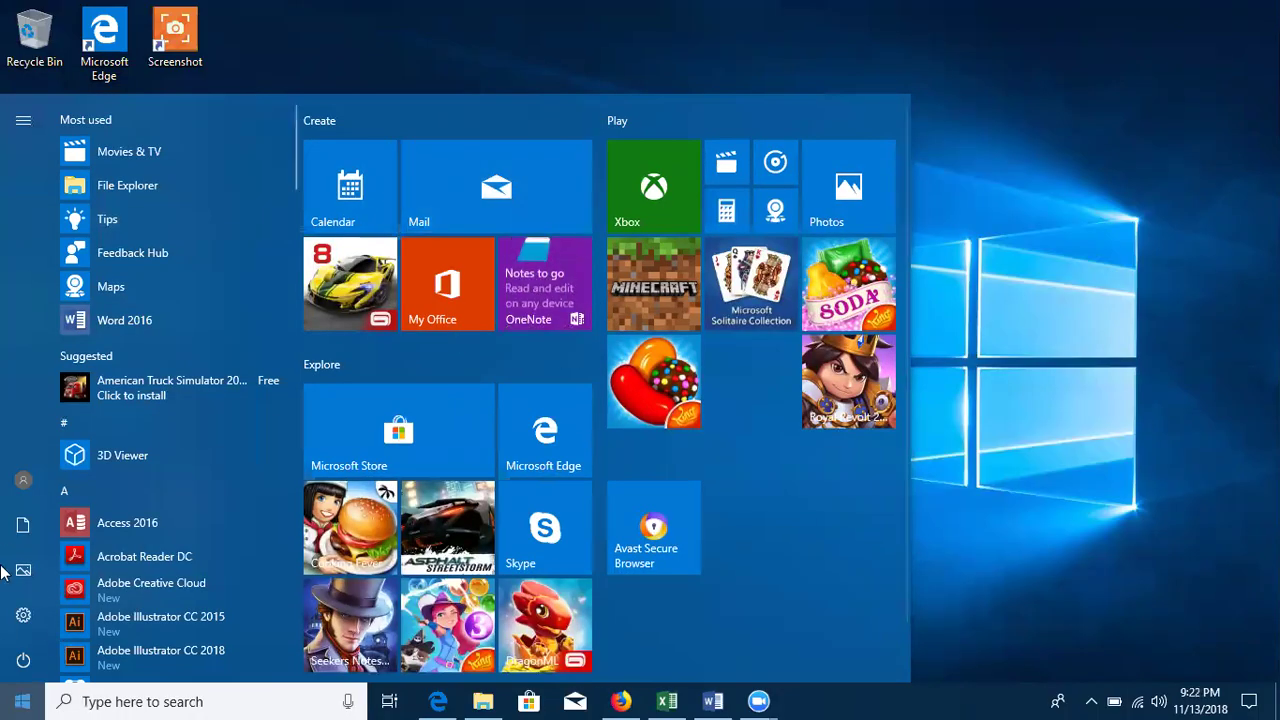
click(1181, 405)
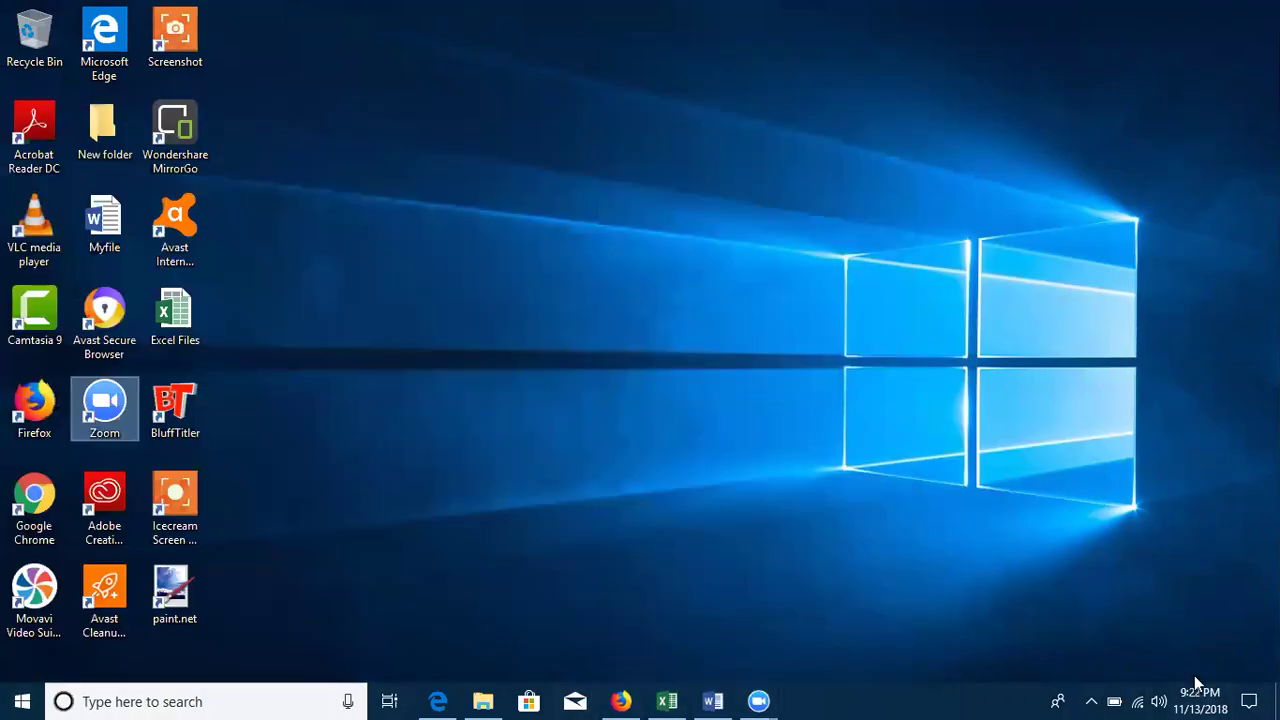
click(351, 87)
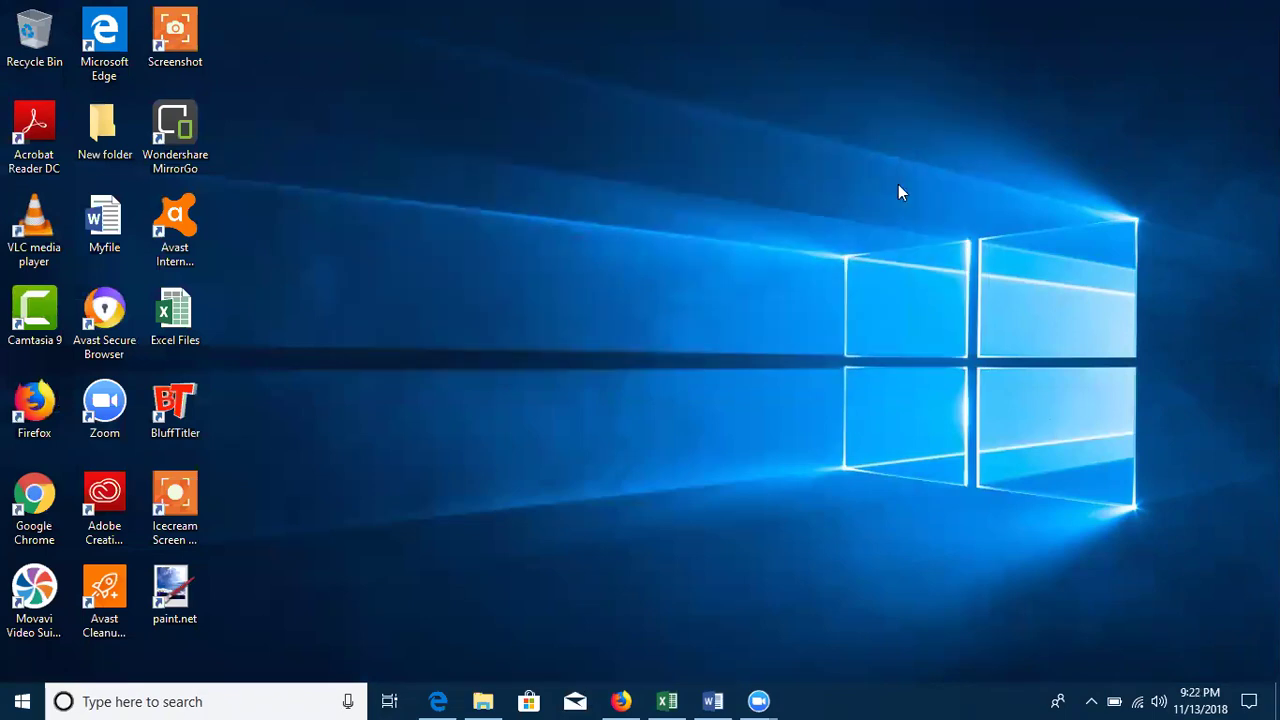
drag(1018, 428, 502, 186)
drag(360, 182, 982, 458)
drag(1270, 6, 11, 675)
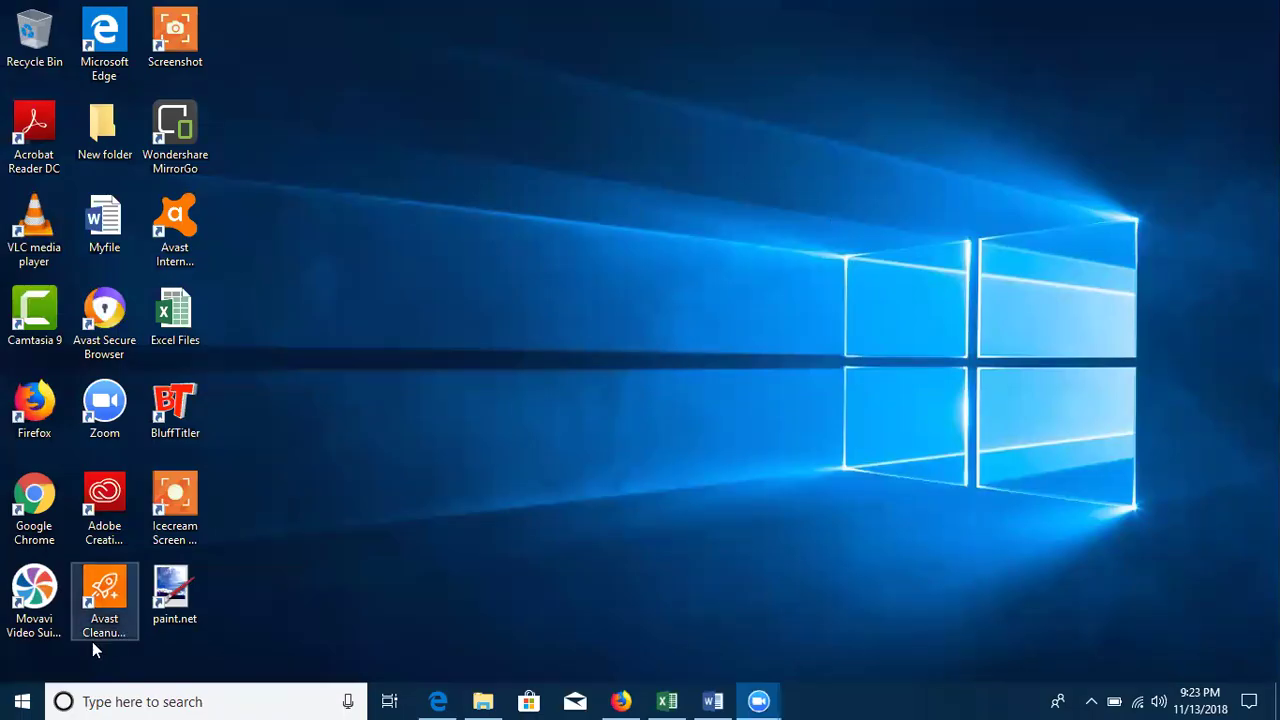
Step: Show the Start menu twice, closing it each time to return to the desktop
click(24, 700)
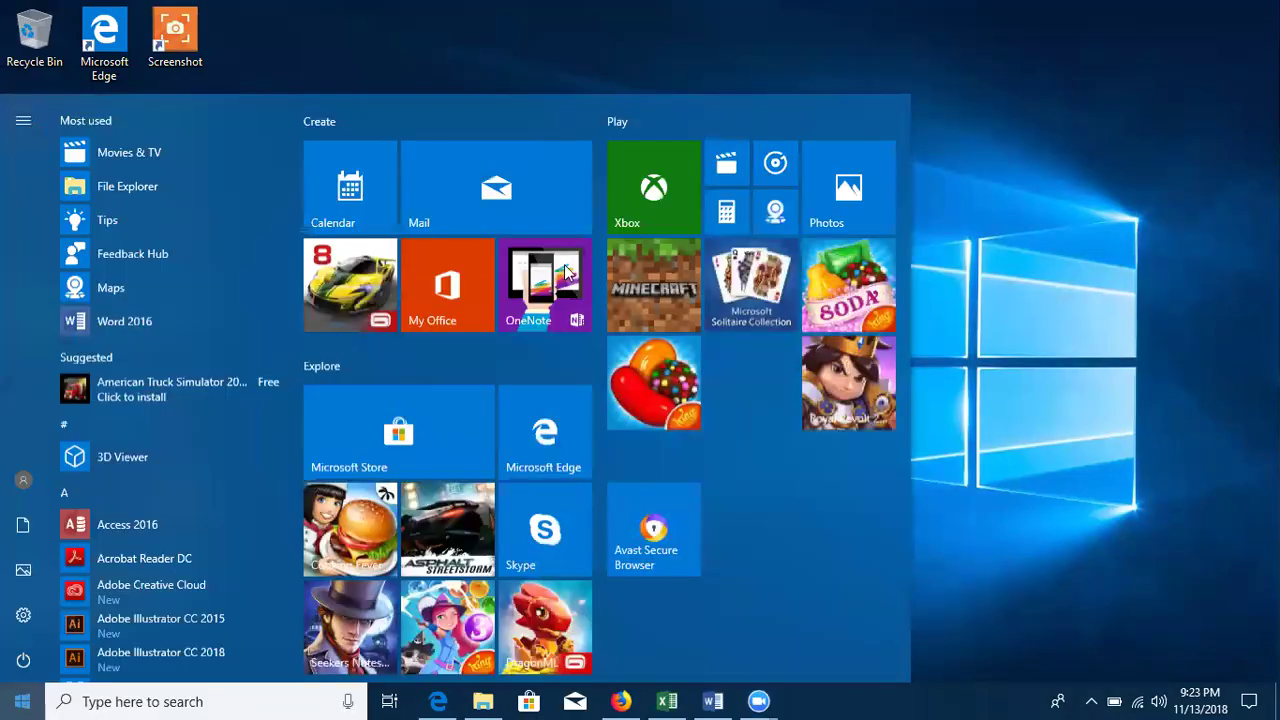
click(22, 700)
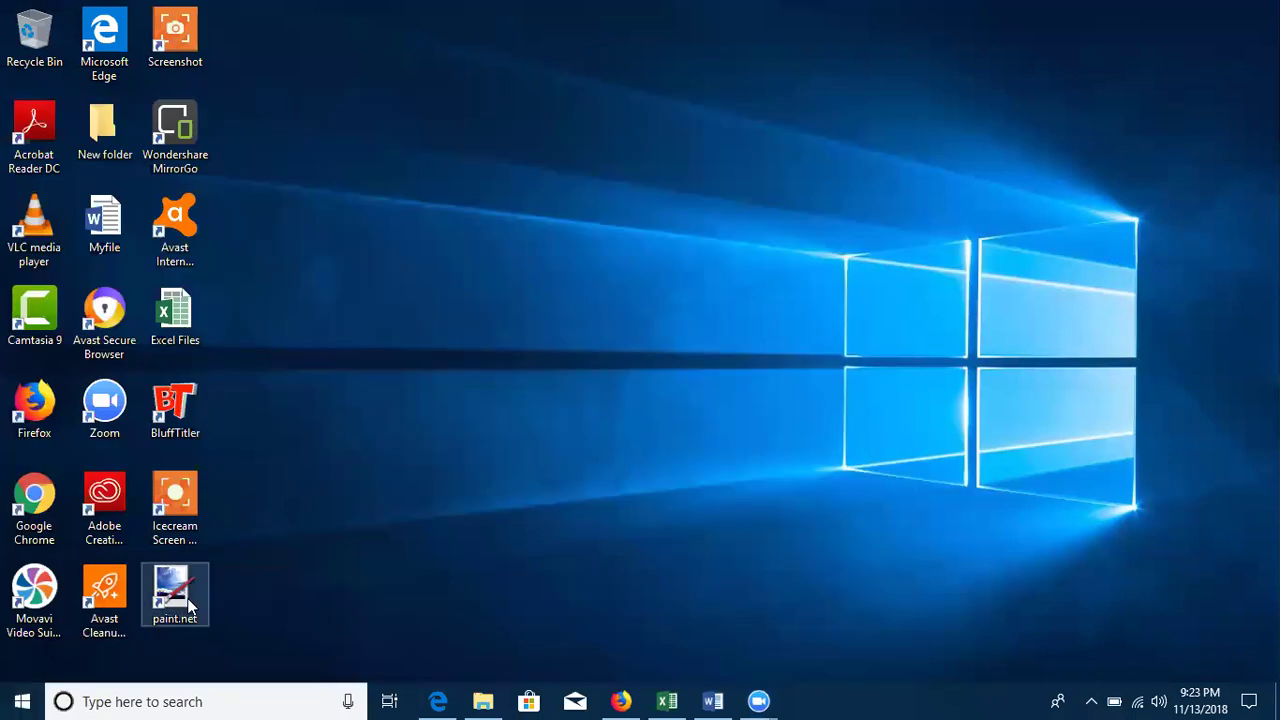
click(22, 700)
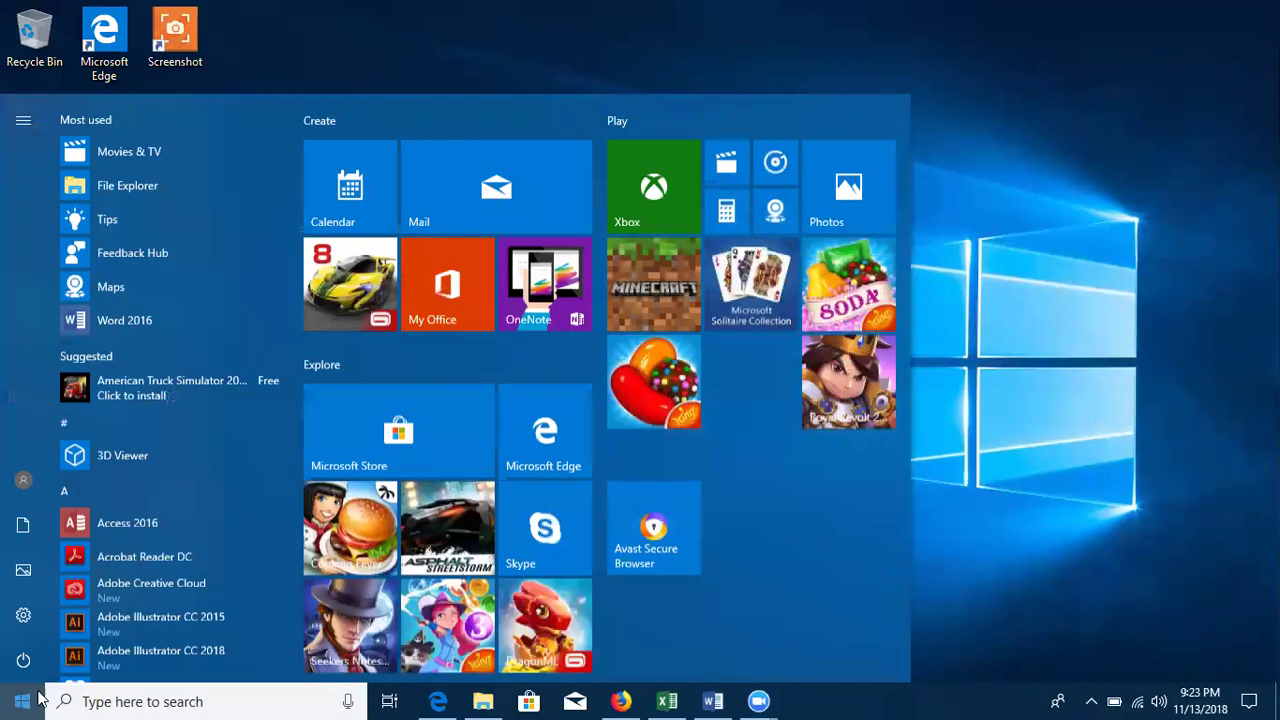
click(1068, 330)
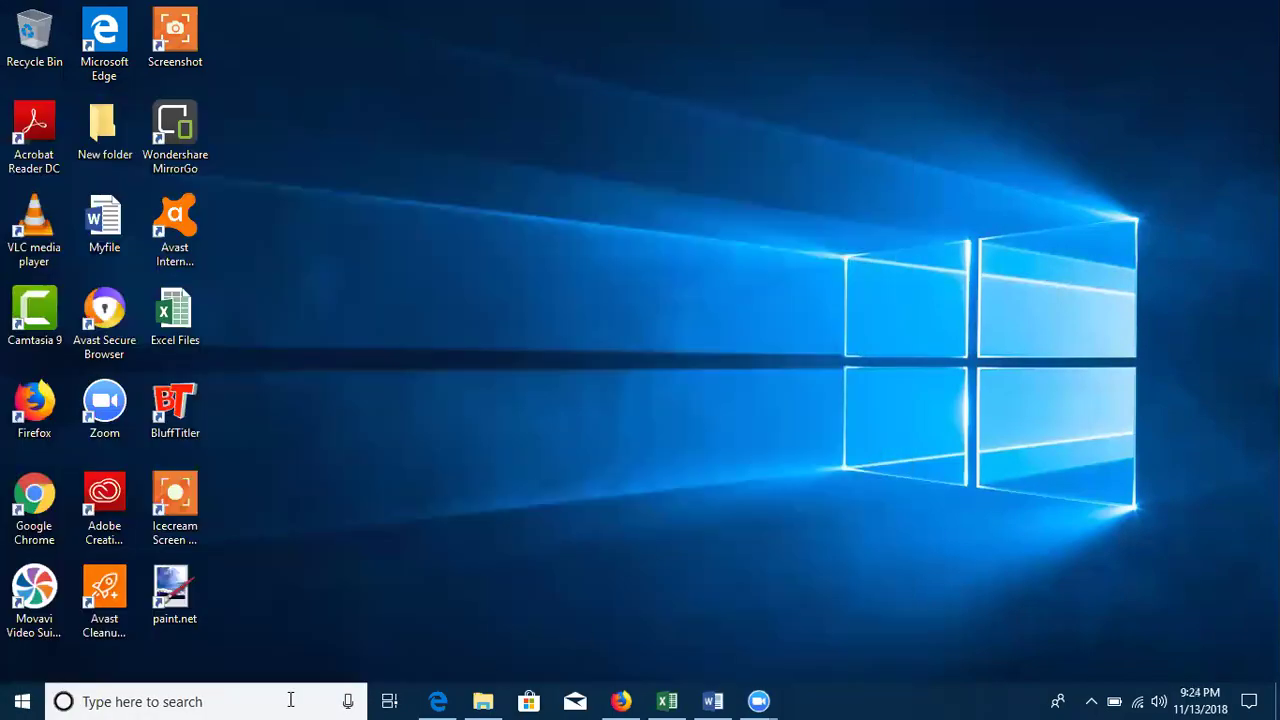
Step: Search Windows for "keyboard" and filter the results to Photos
click(236, 700)
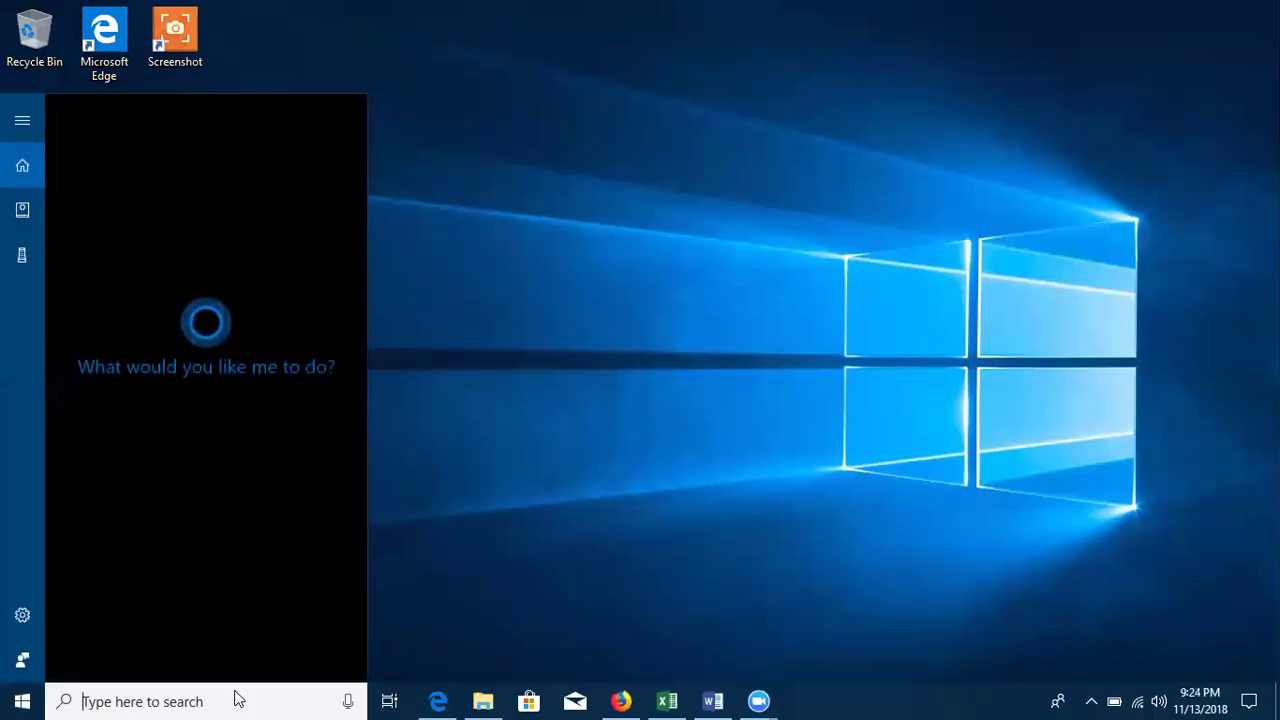
text(key)
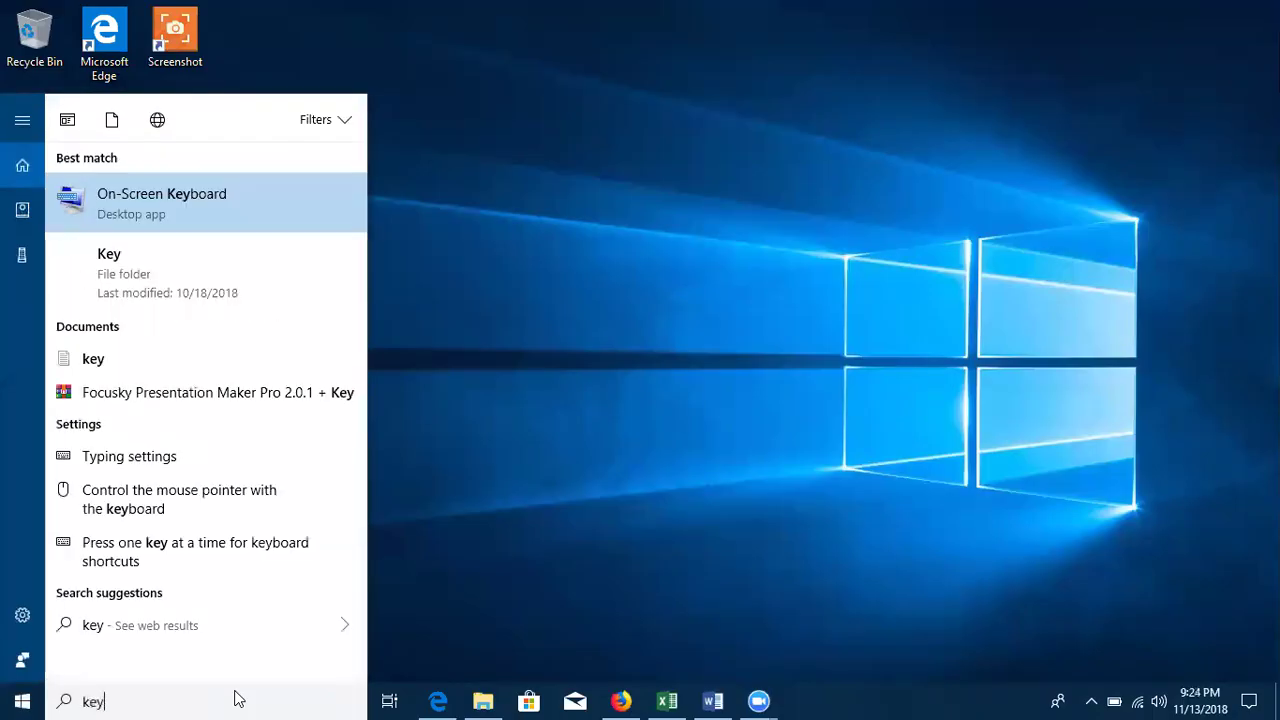
text(bo)
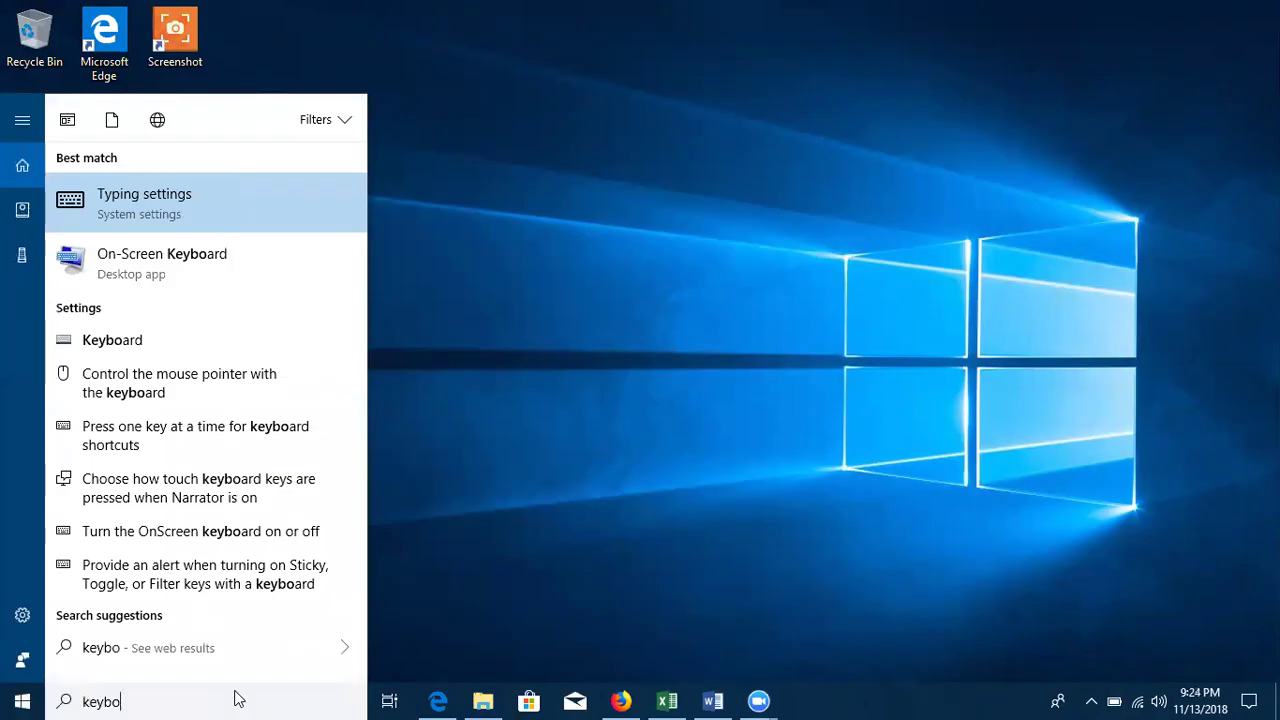
text(ard)
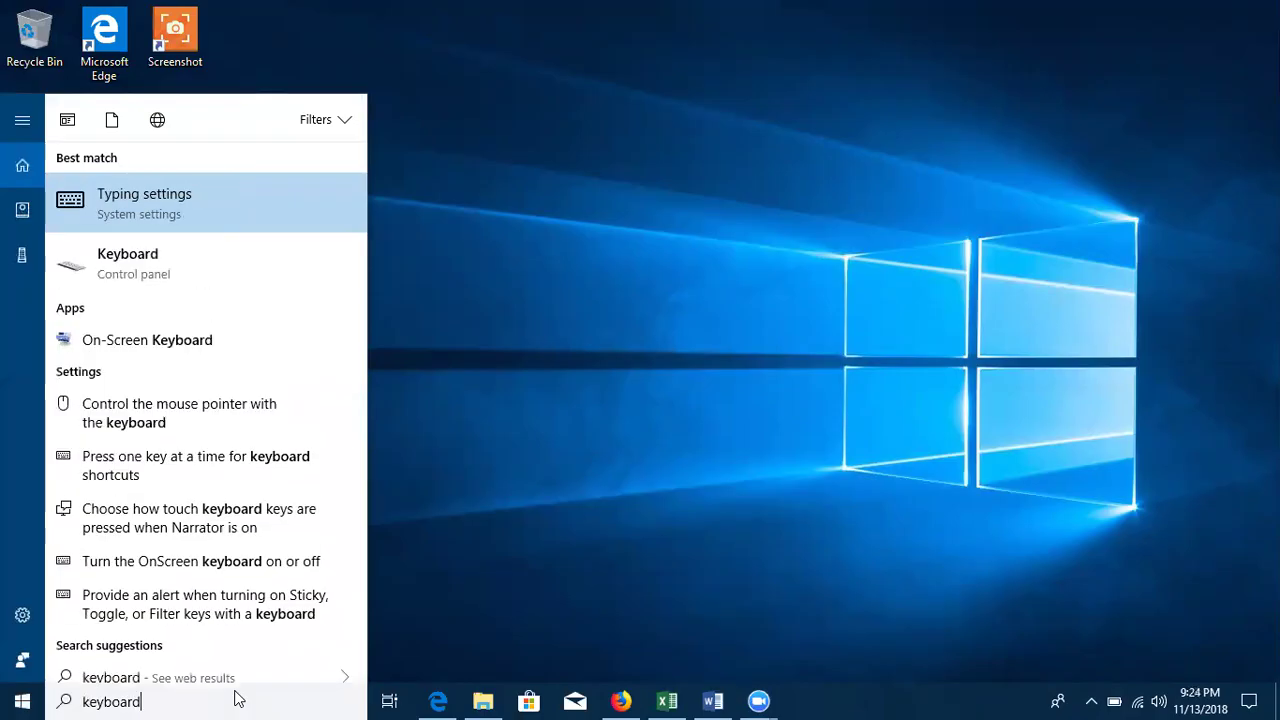
click(346, 124)
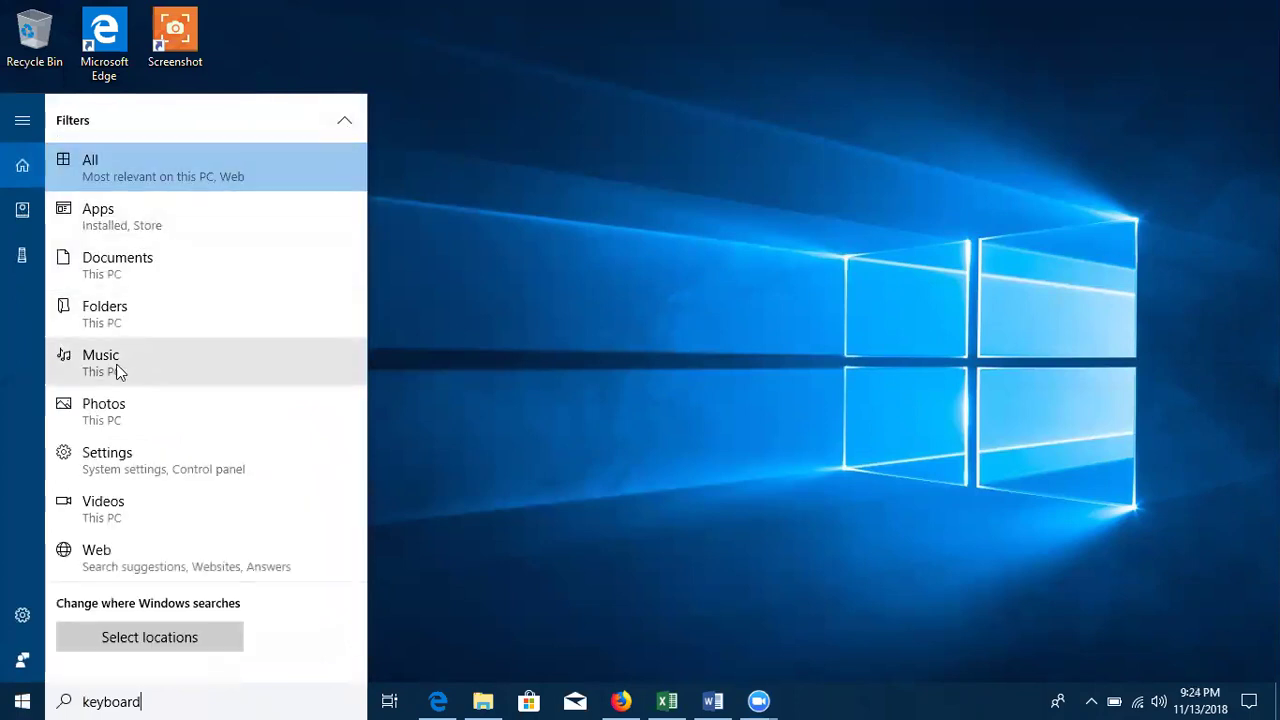
click(150, 418)
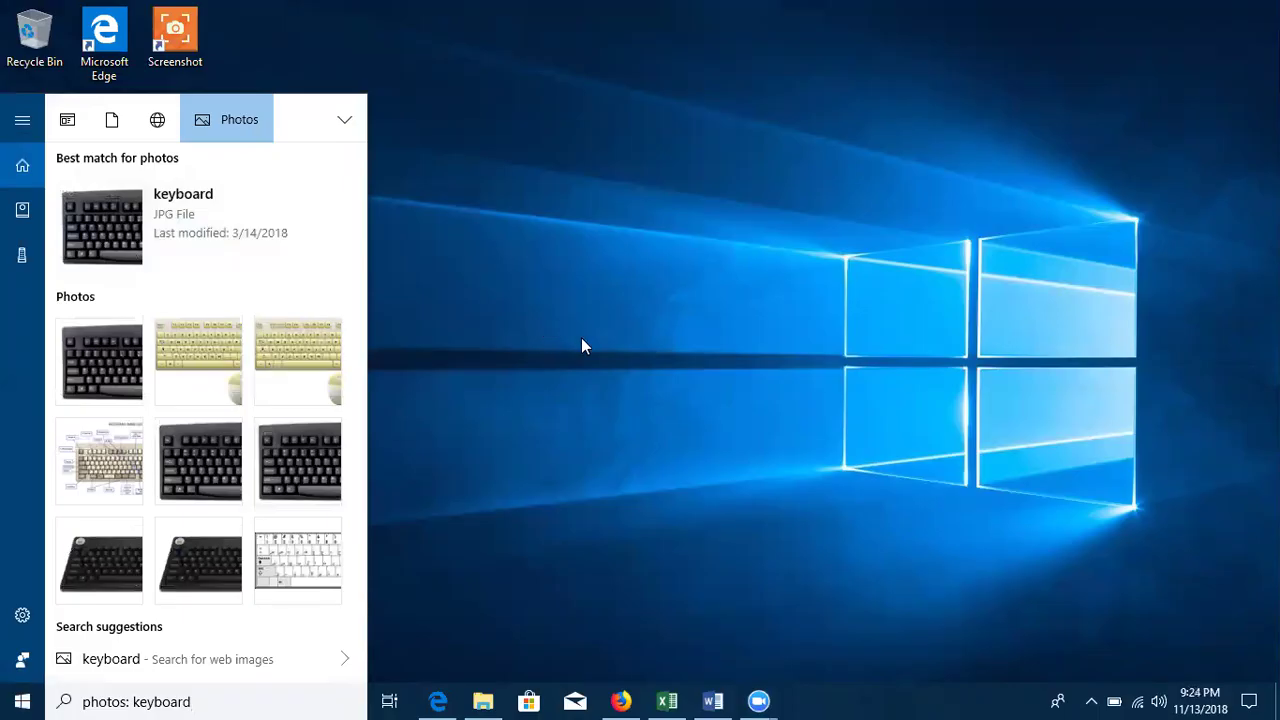
Step: Open the best-match keyboard JPG with the Photos app and maximize its window
key(Return)
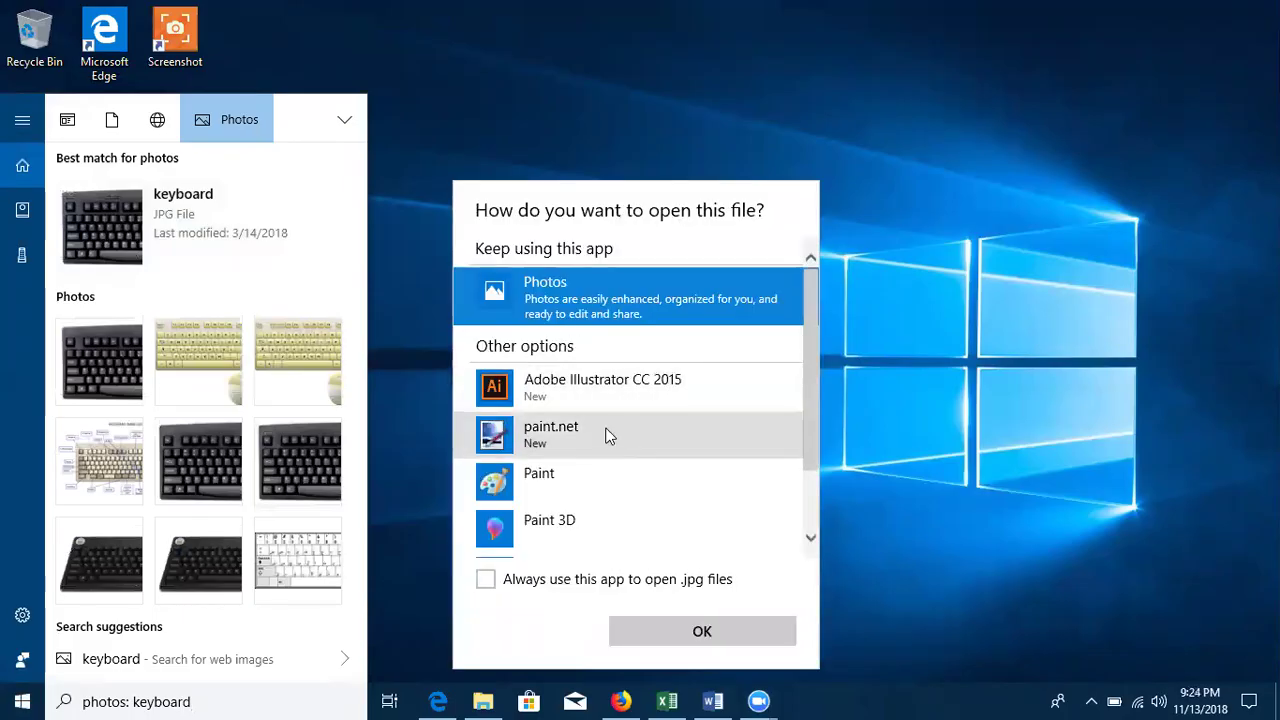
click(717, 637)
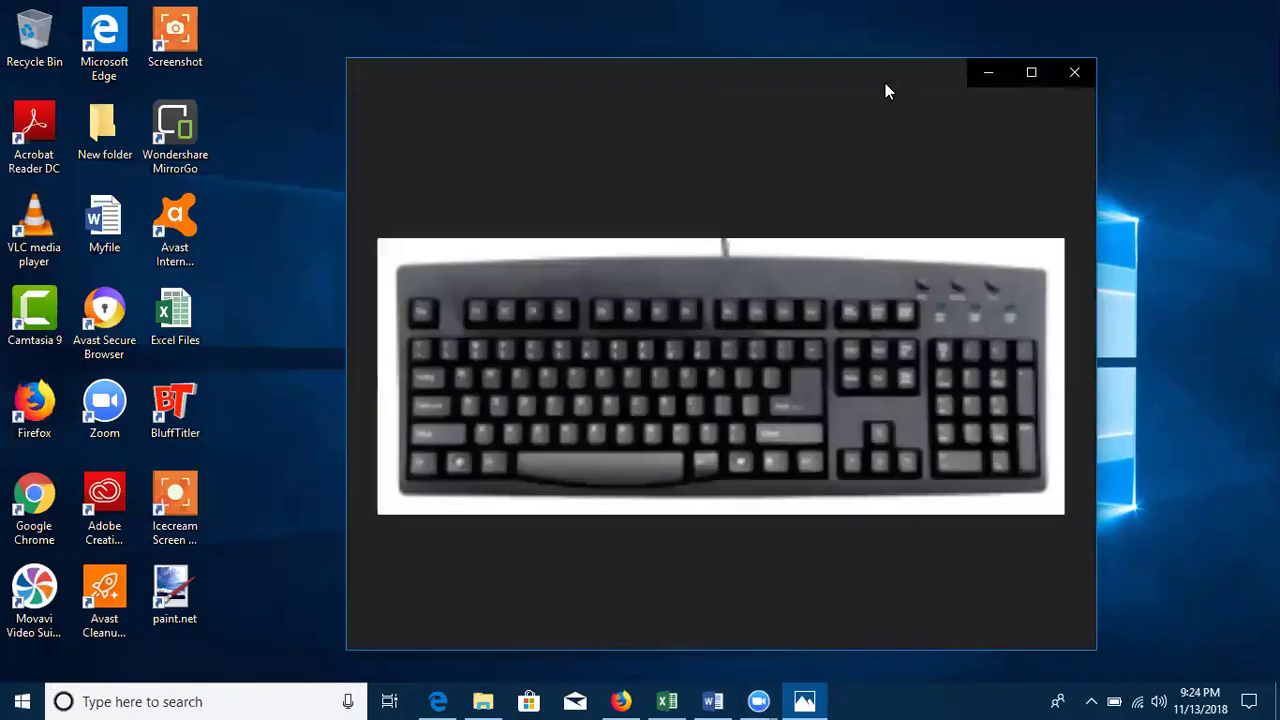
click(1033, 75)
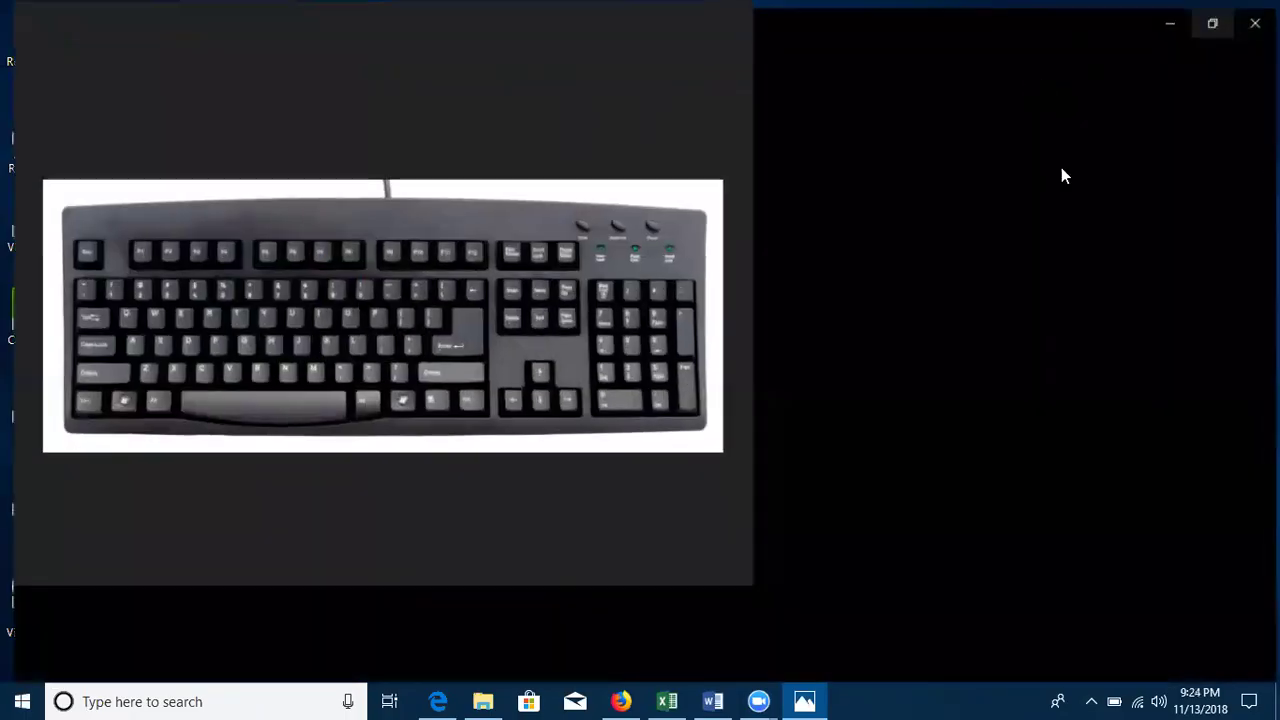
Step: Zoom in on the keyboard picture, pan across its keys, and reduce the zoom level to 7
click(574, 53)
click(557, 100)
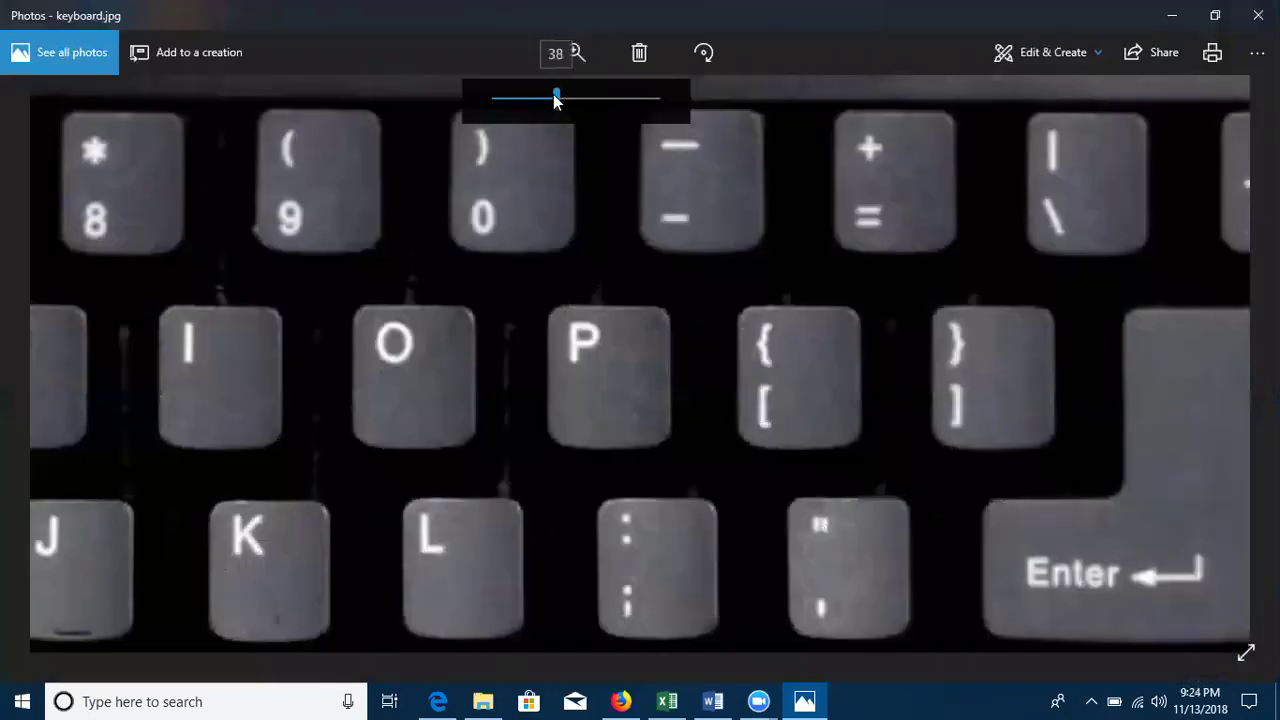
click(532, 100)
drag(270, 360, 742, 308)
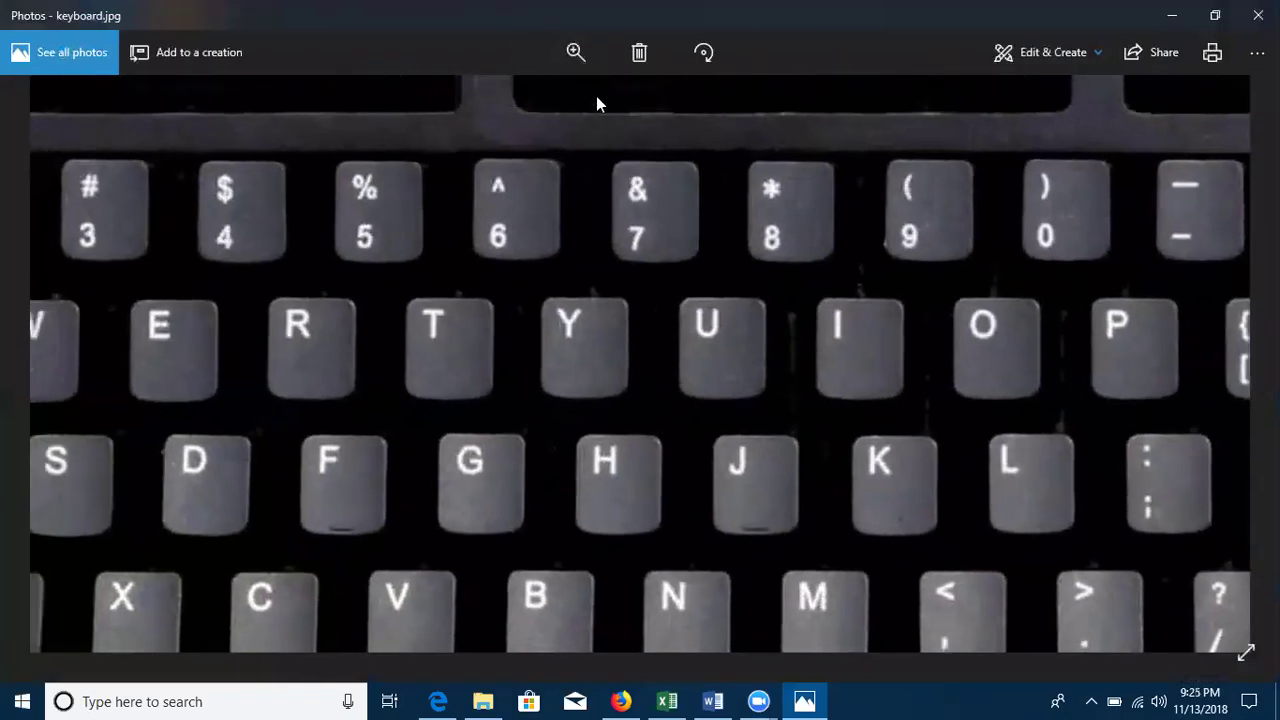
click(579, 56)
drag(533, 99, 520, 101)
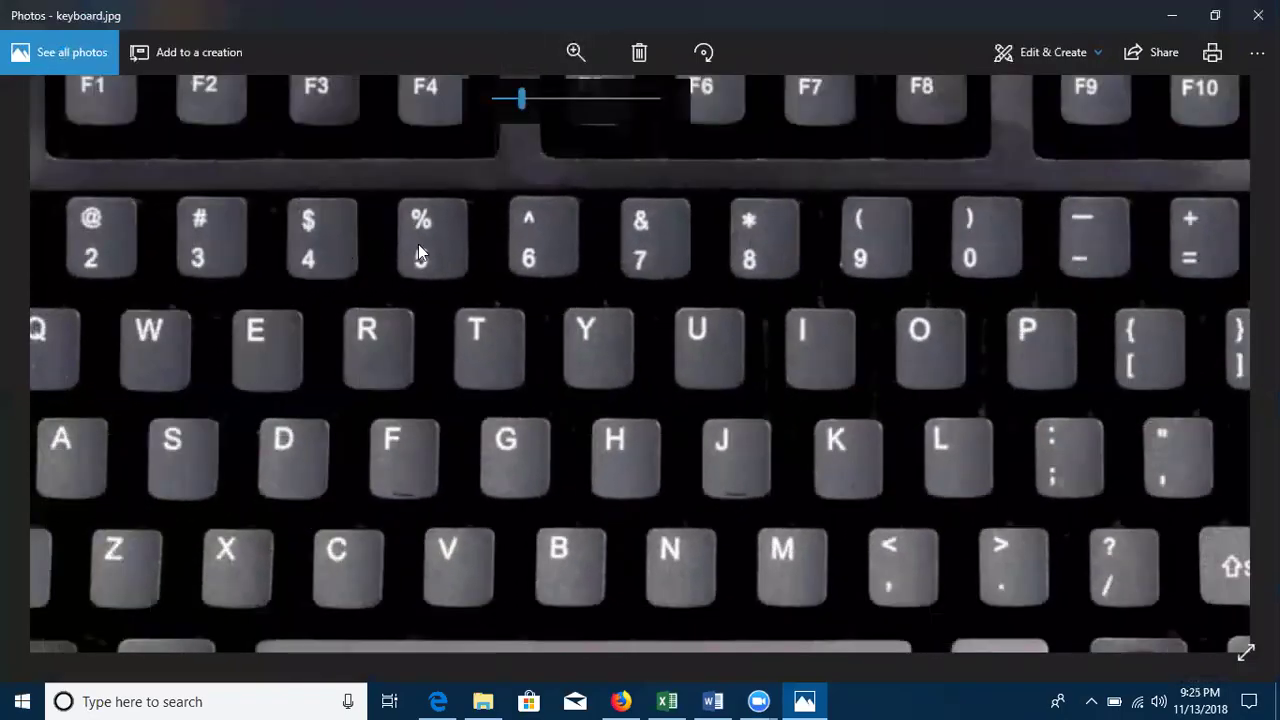
drag(418, 244, 716, 272)
click(565, 52)
click(565, 52)
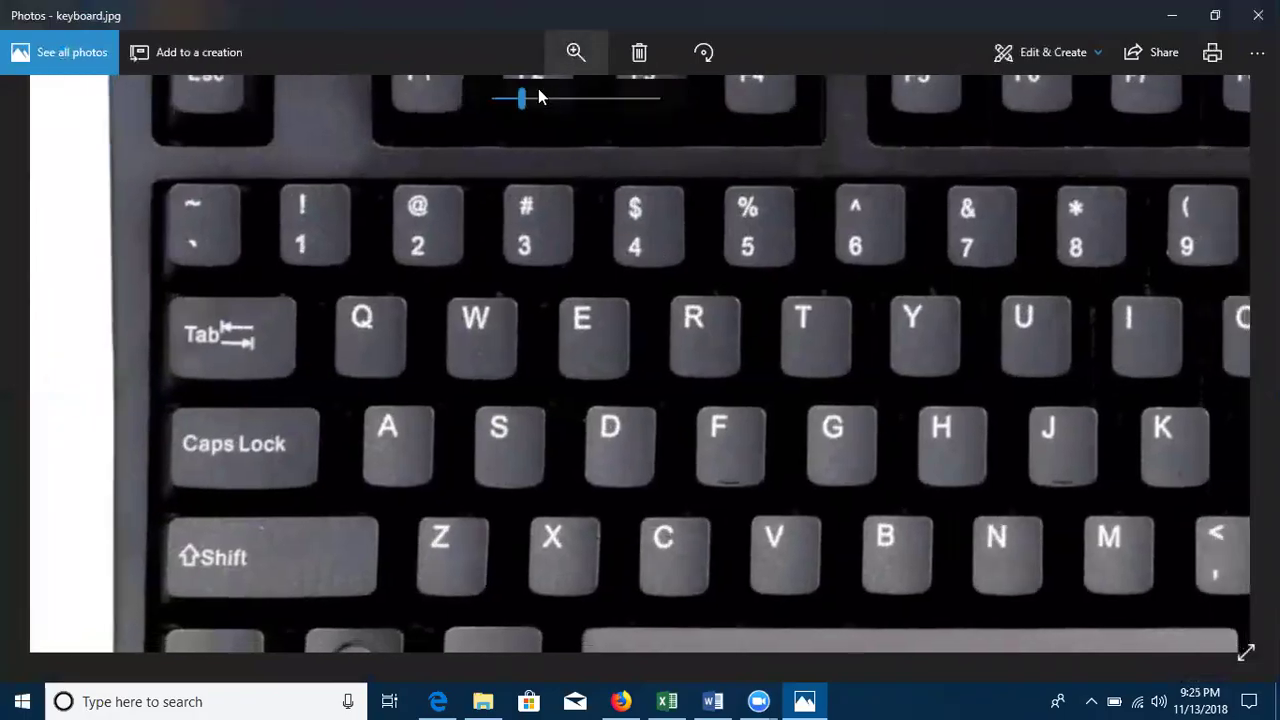
drag(524, 101, 506, 101)
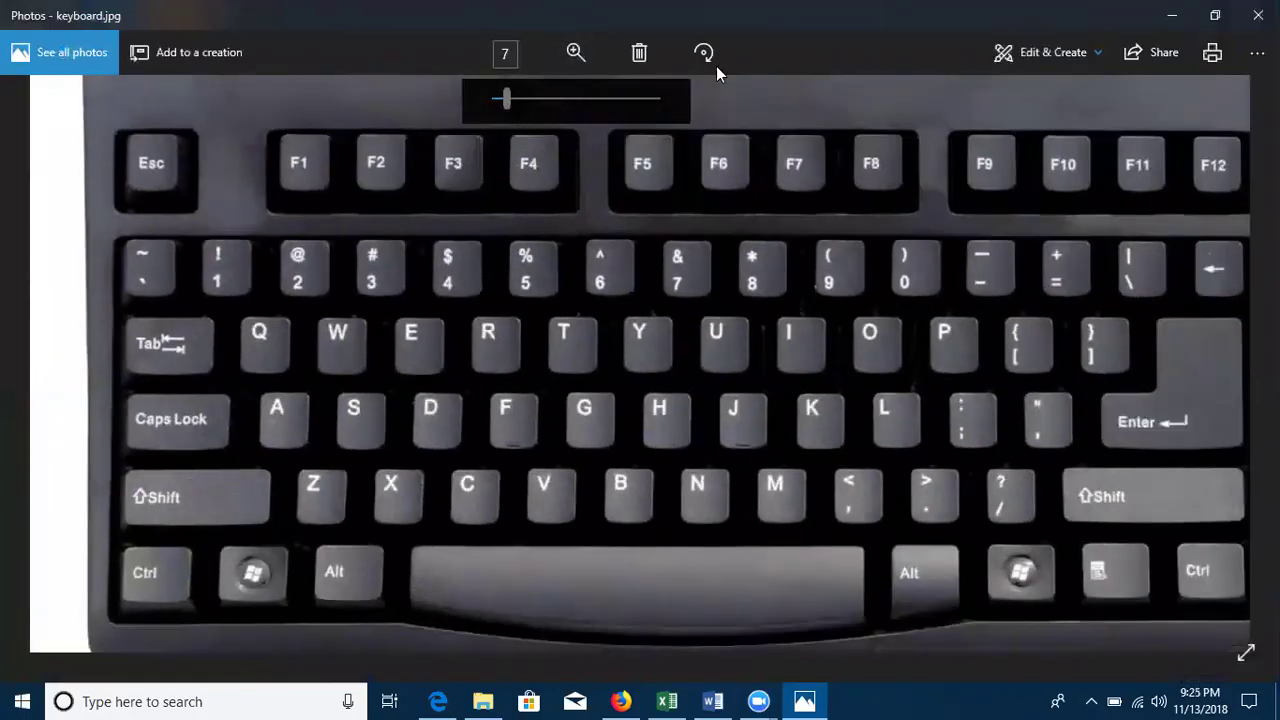
Step: Minimize the keyboard picture and briefly display the Start menu over the desktop
click(1170, 15)
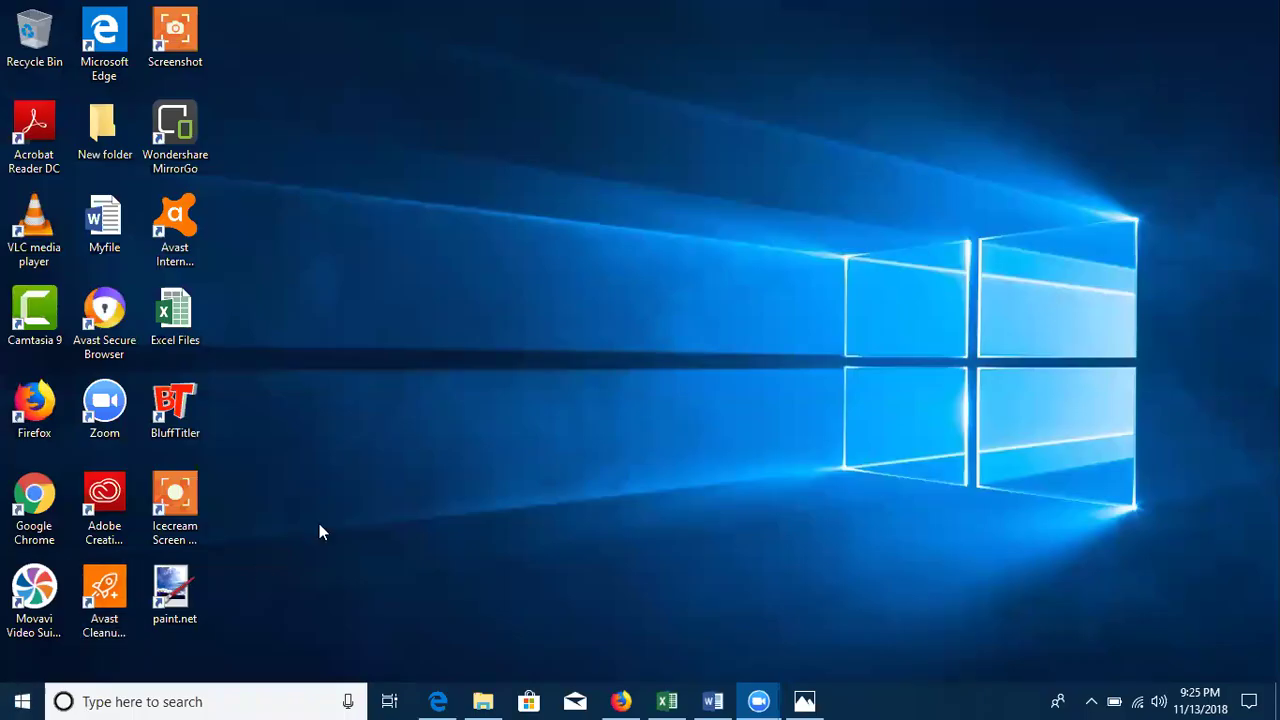
click(22, 701)
click(1082, 267)
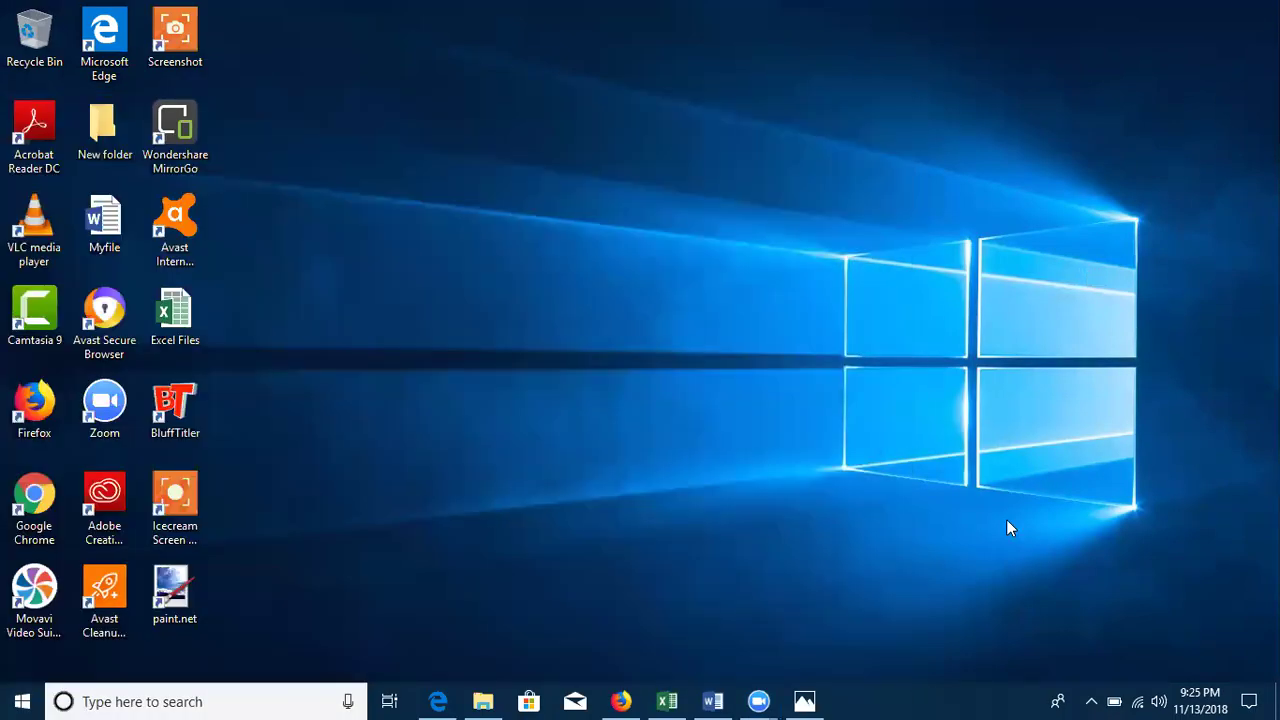
Step: Restore the keyboard picture, view the whole keyboard, and zoom in on the Ctrl, Windows and Alt keys beside the space bar
click(815, 697)
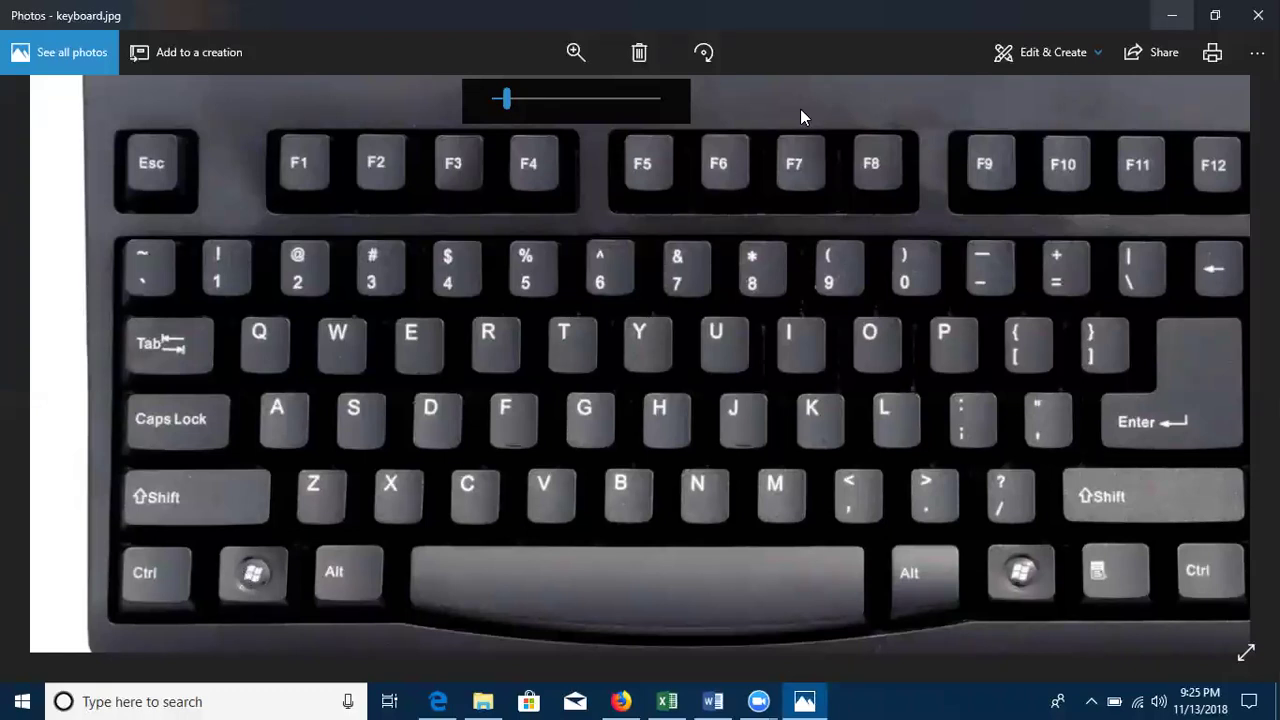
scroll(800, 117, down, 2)
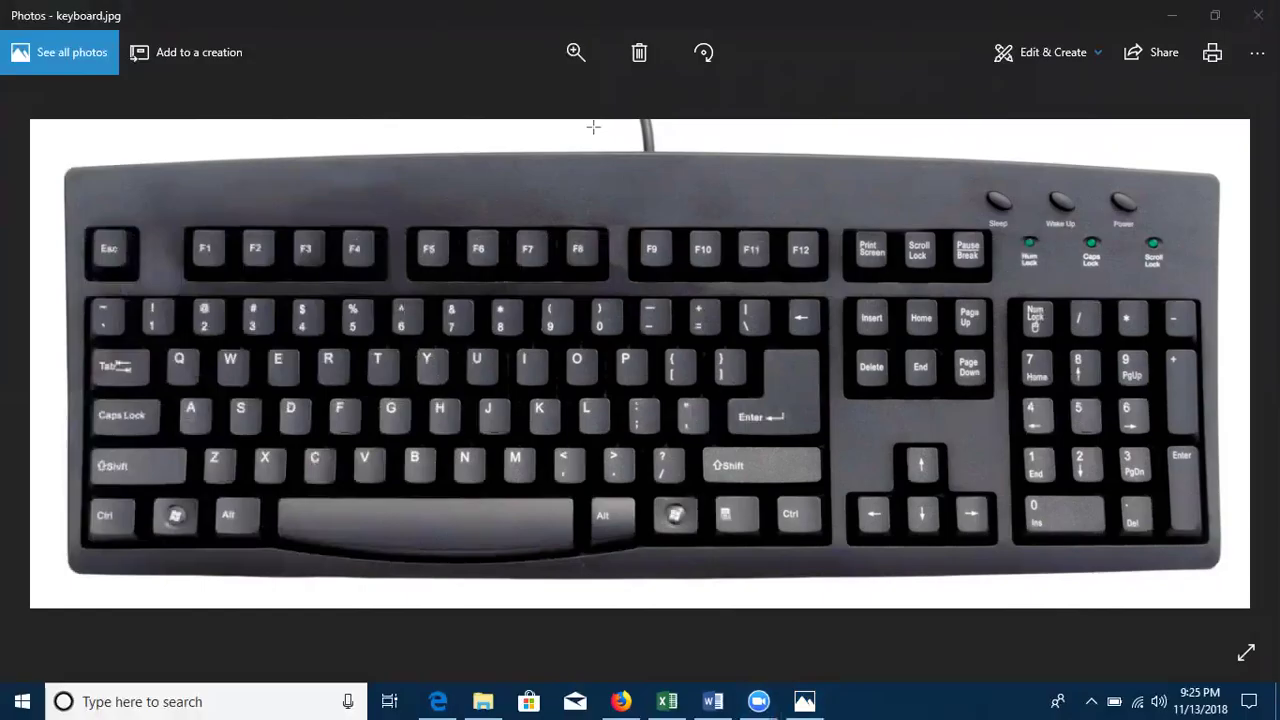
click(569, 61)
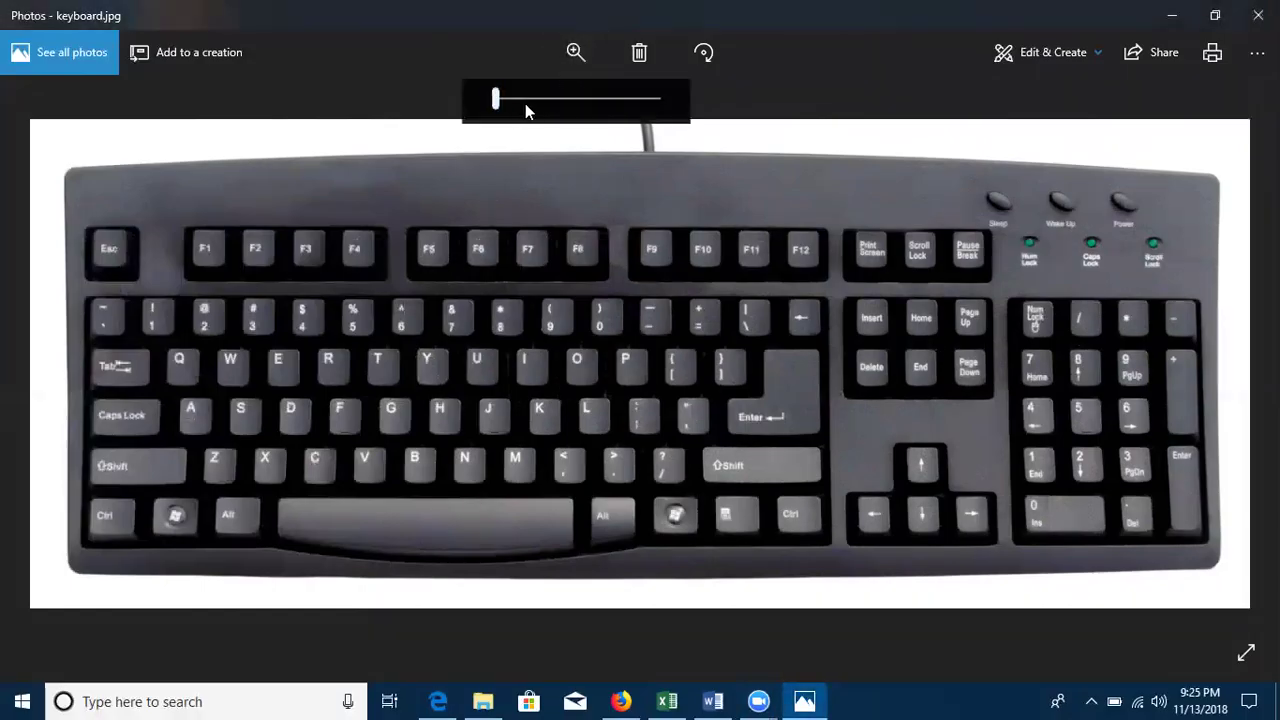
scroll(643, 368, up, 2)
scroll(437, 516, left, 3)
scroll(439, 522, down, 2)
scroll(439, 522, left, 4)
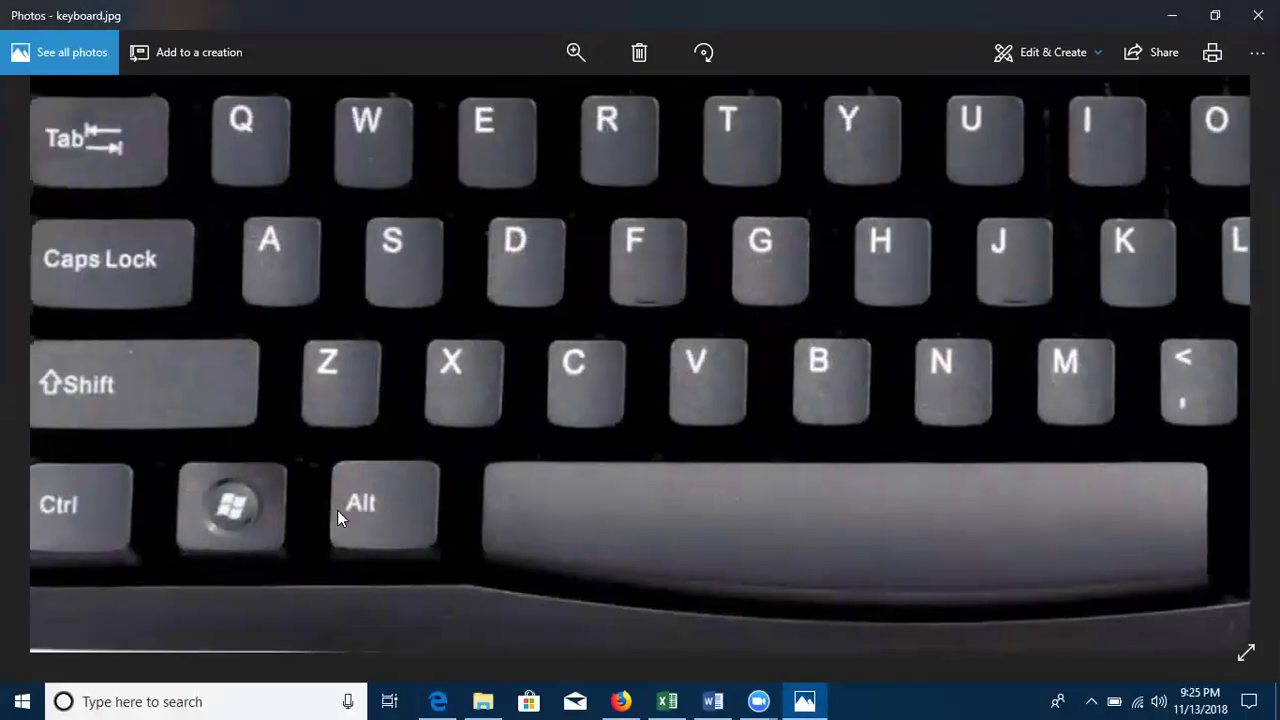
scroll(399, 555, left, 2)
scroll(870, 386, right, 1)
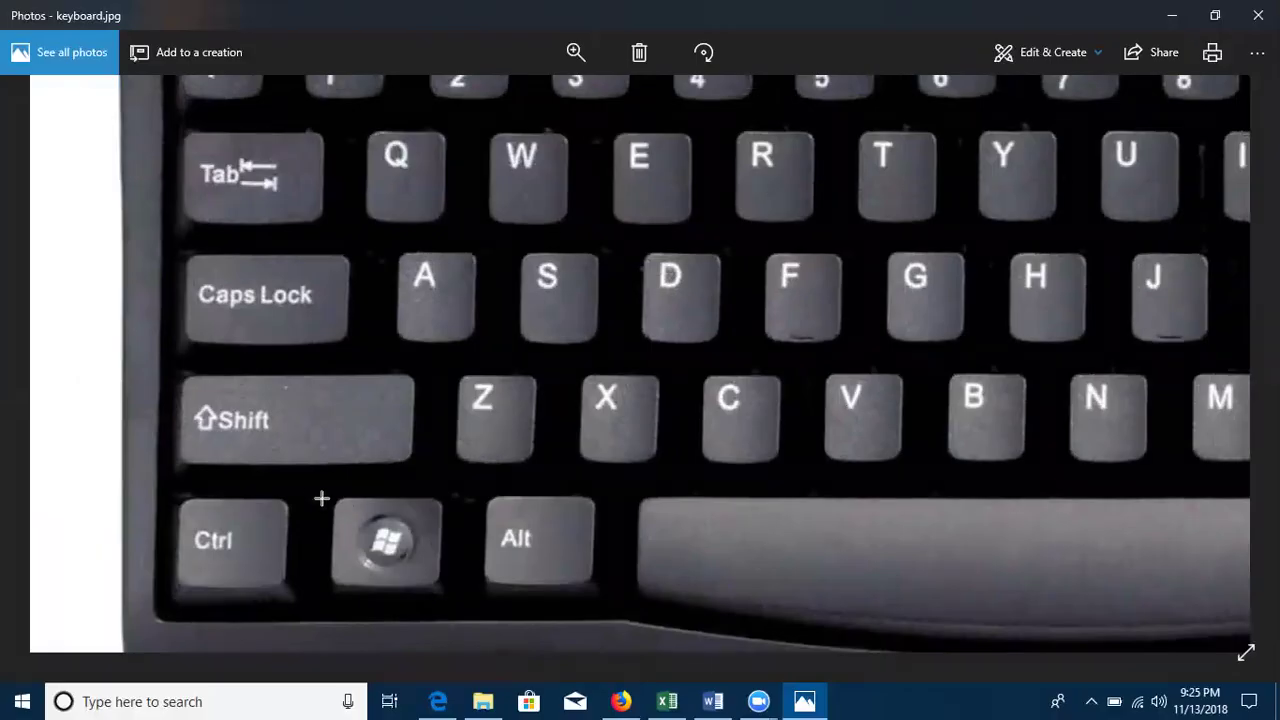
Step: Mark the Windows, Alt, Ctrl, Shift, Caps Lock and Tab keys and the space bar with magenta rectangles on the keyboard picture
drag(312, 489, 453, 603)
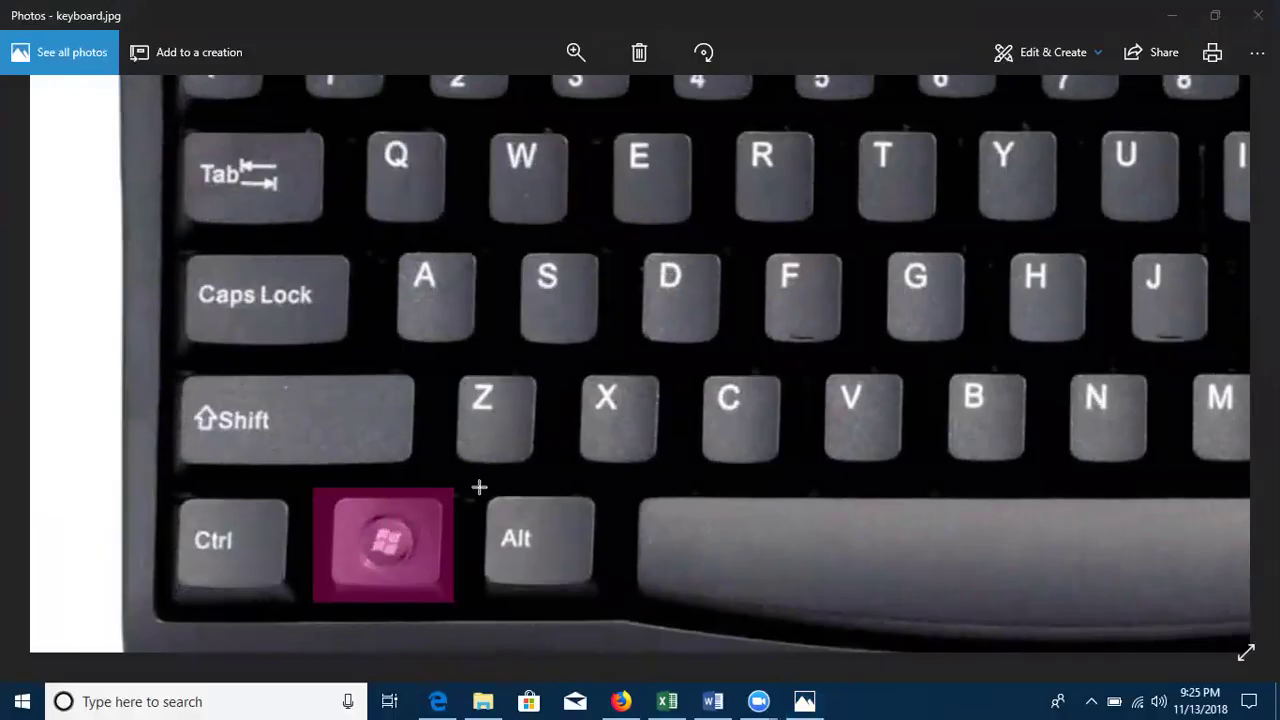
drag(474, 489, 604, 595)
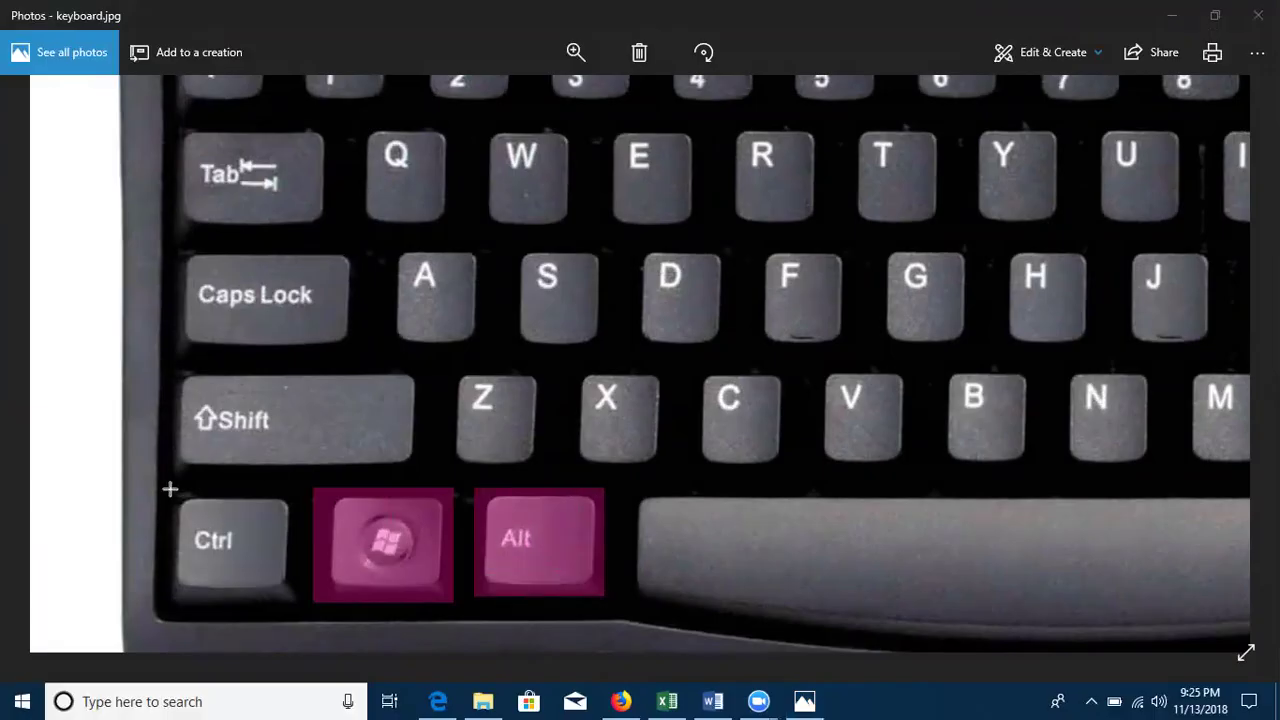
drag(170, 489, 290, 601)
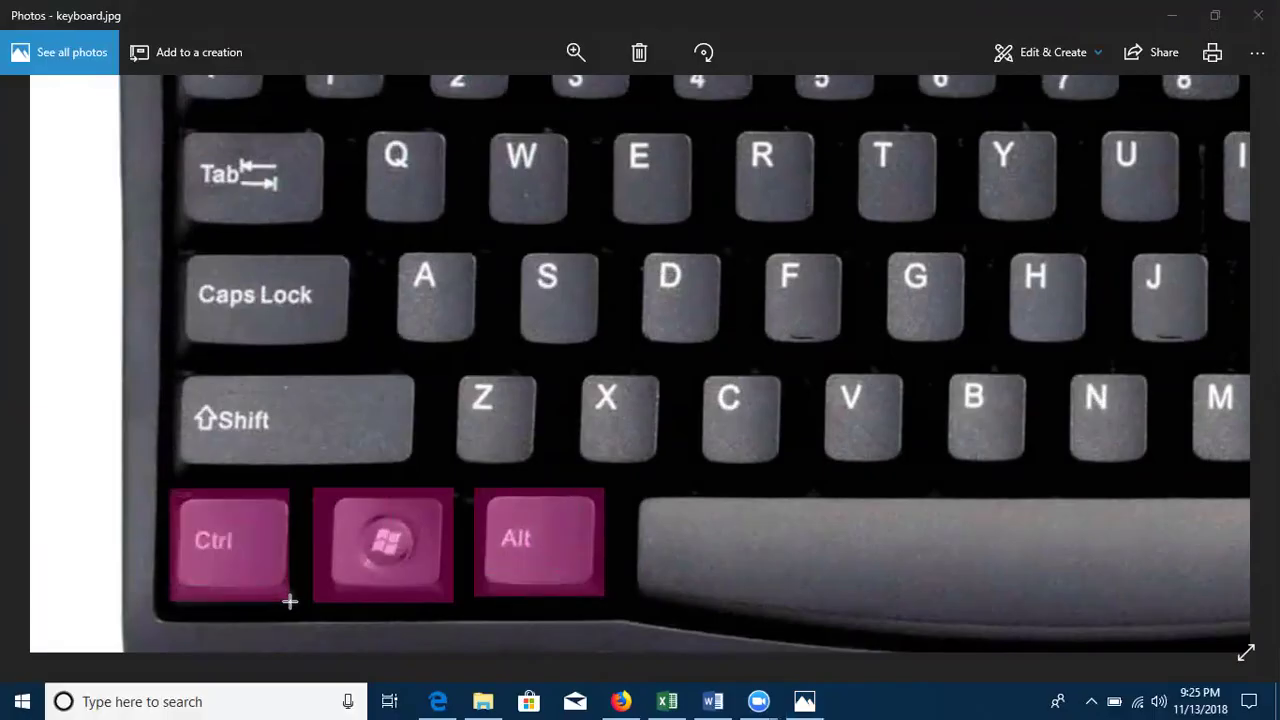
drag(174, 366, 418, 465)
drag(185, 257, 348, 337)
drag(186, 126, 300, 218)
drag(610, 473, 1213, 637)
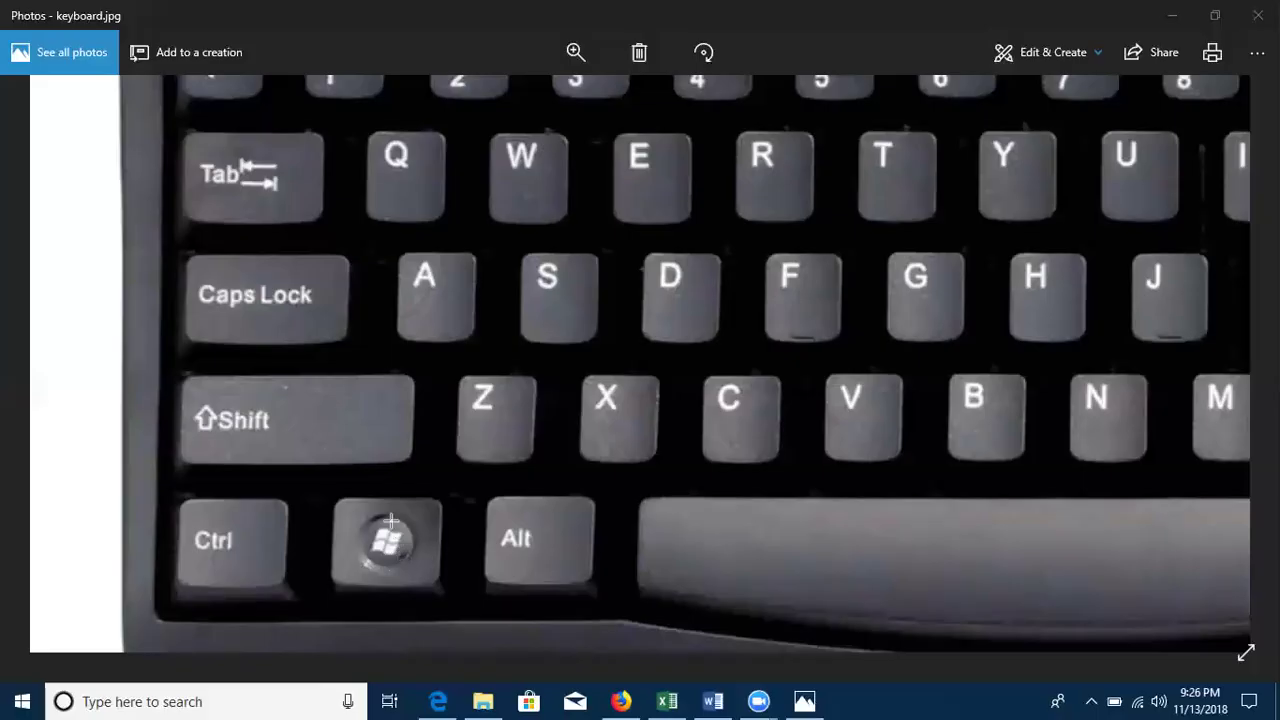
Step: Mark the Windows key with a magenta rectangle and repeatedly show and hide the Start menu to demonstrate it
drag(328, 499, 451, 591)
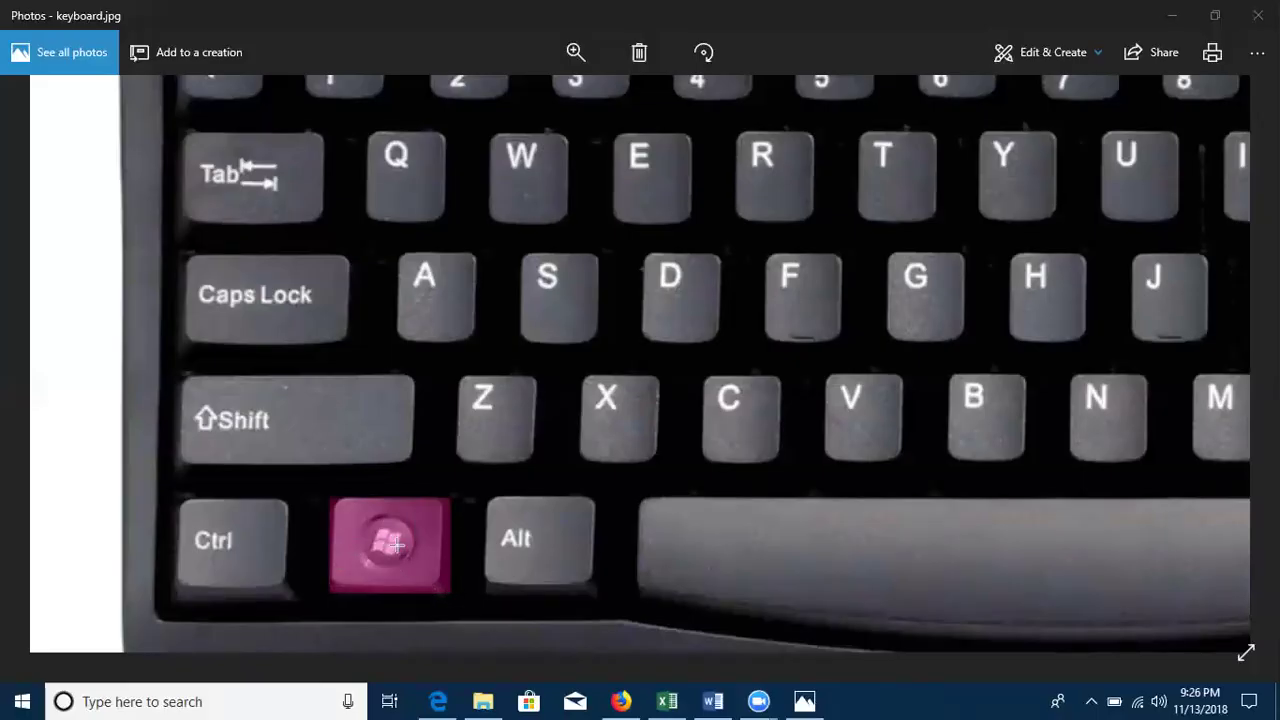
key(super)
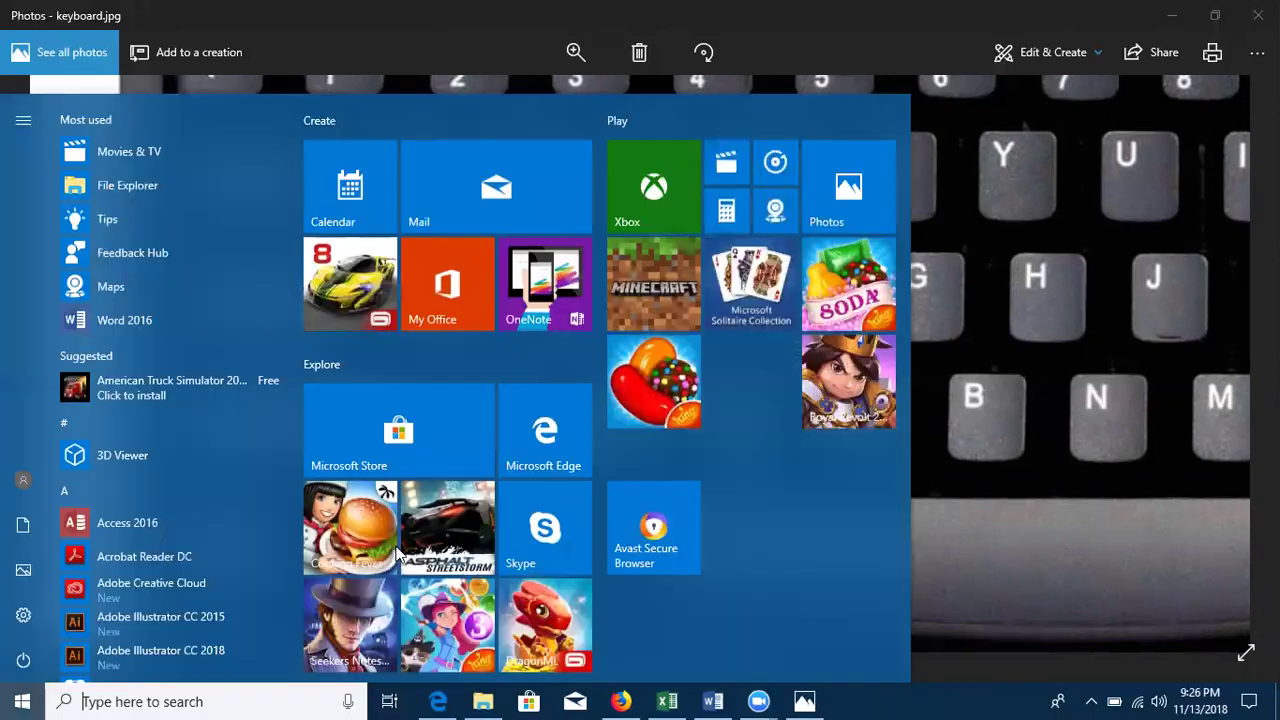
key(super)
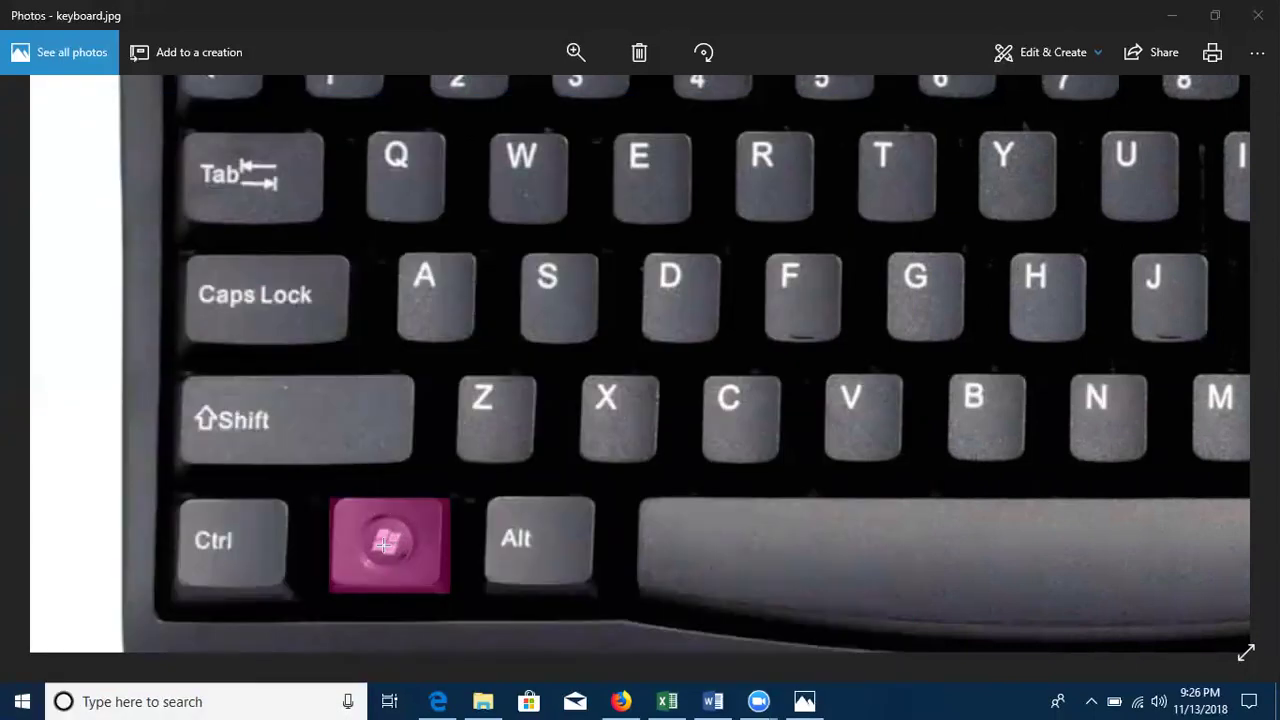
key(super)
key(super)
key(super)
key(super)
key(super)
key(super)
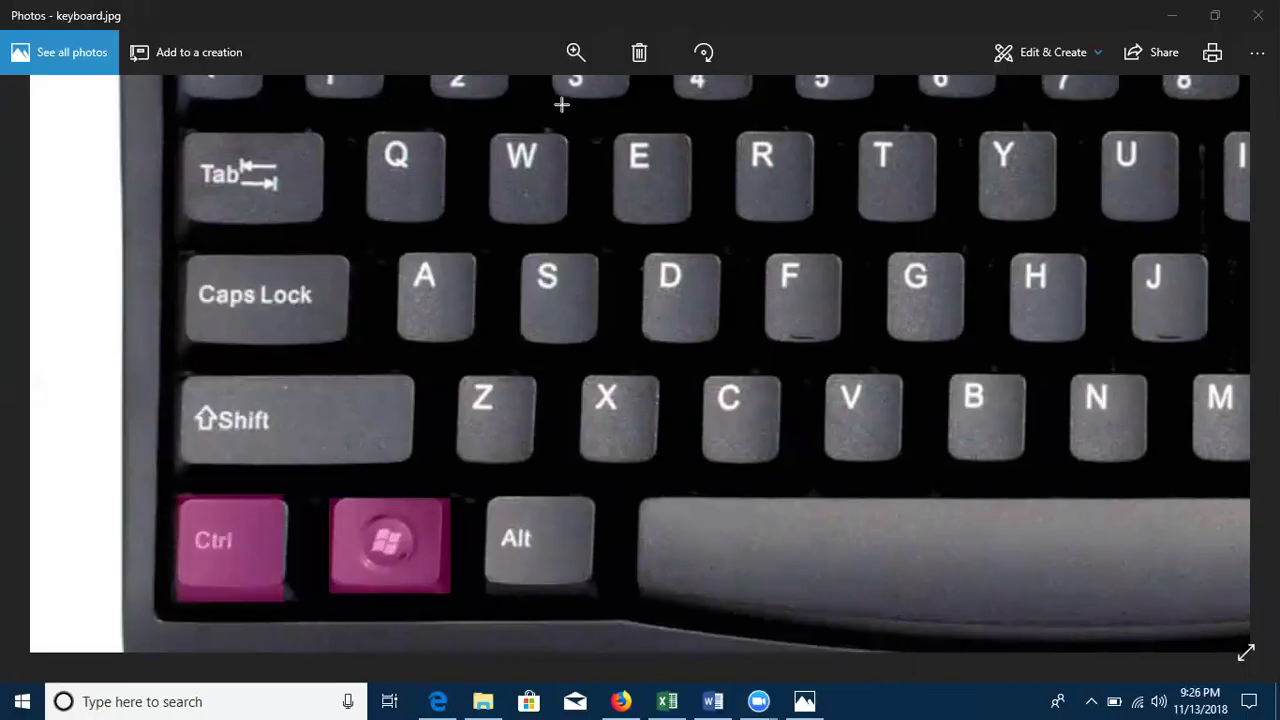
Step: Zoom out the keyboard picture until the Esc key and the Ctrl key are both in view
click(575, 52)
drag(528, 96, 512, 107)
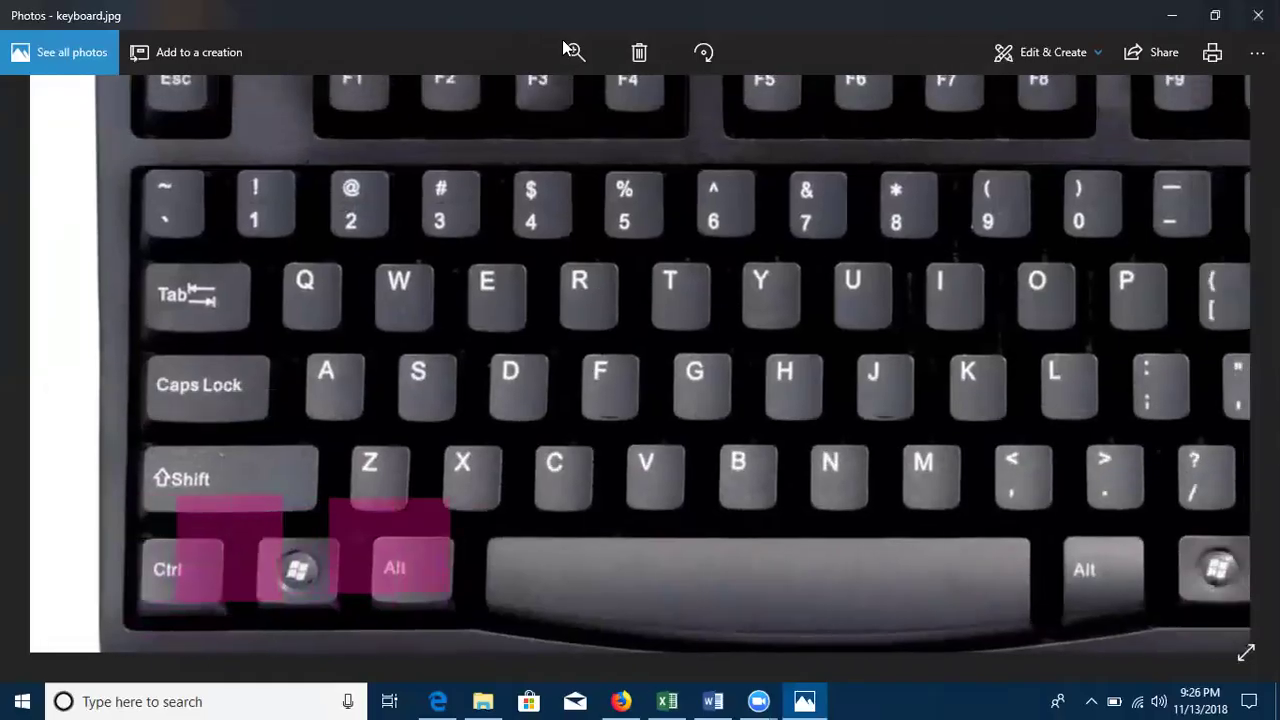
click(564, 42)
drag(508, 94, 435, 263)
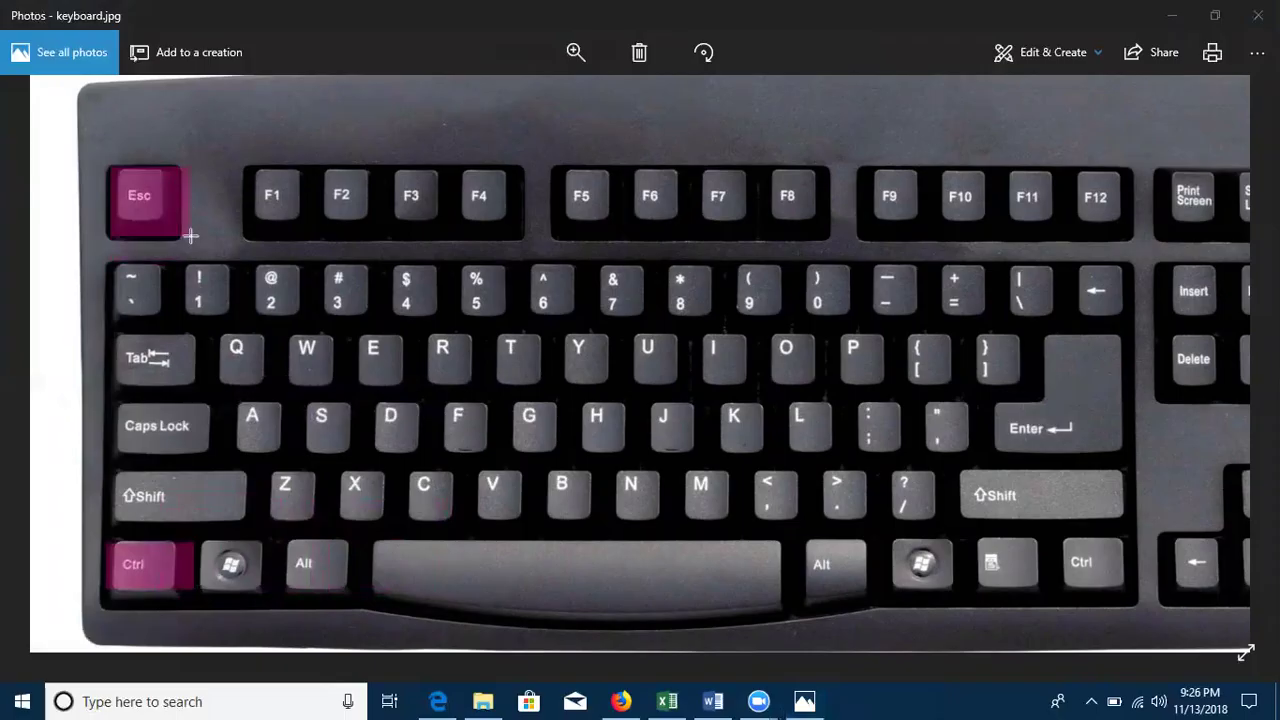
Step: Show and hide the Start menu, re-mark the Ctrl and Esc keys with magenta rectangles on the keyboard picture, and clear the markings
key(ctrl+Escape)
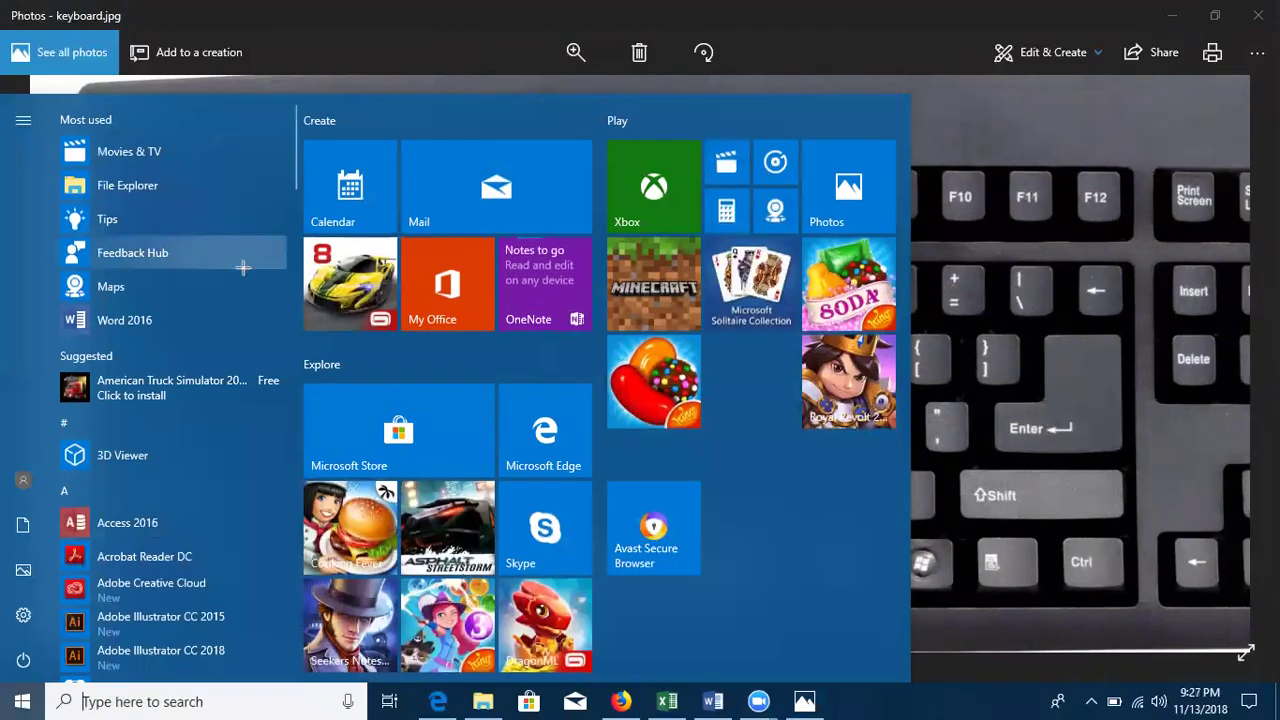
key(Escape)
drag(104, 530, 198, 609)
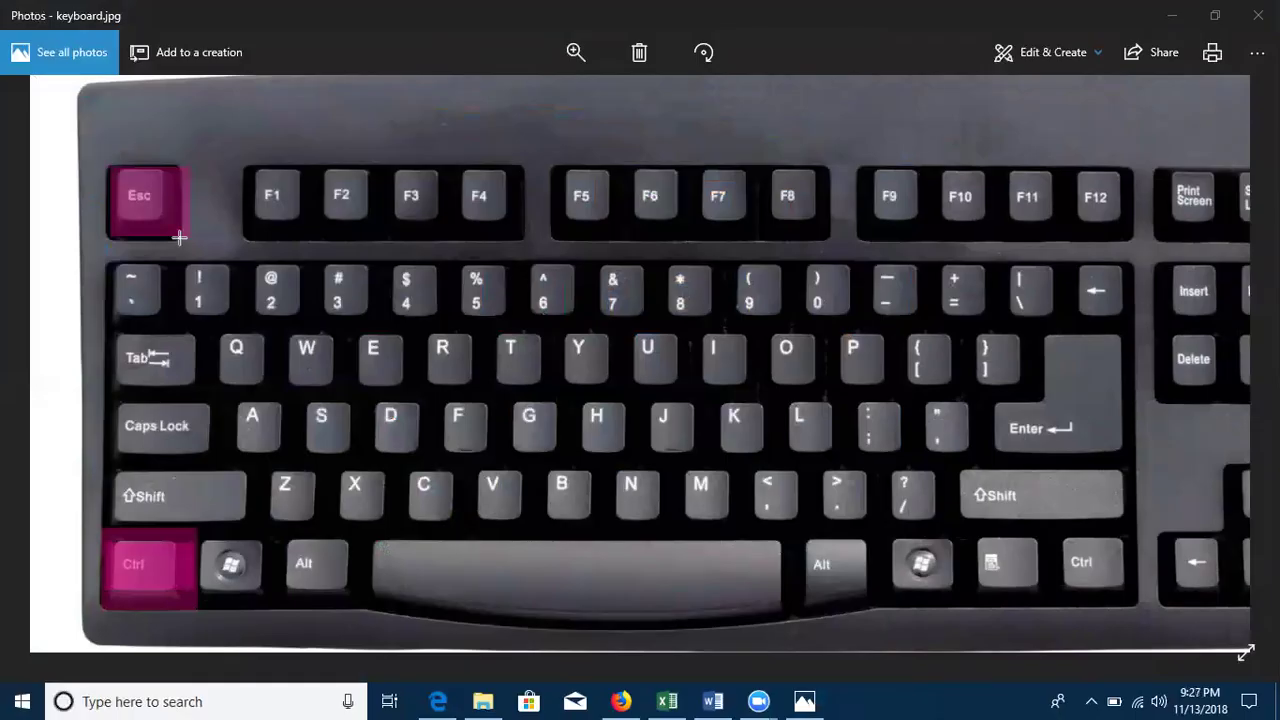
drag(179, 237, 177, 236)
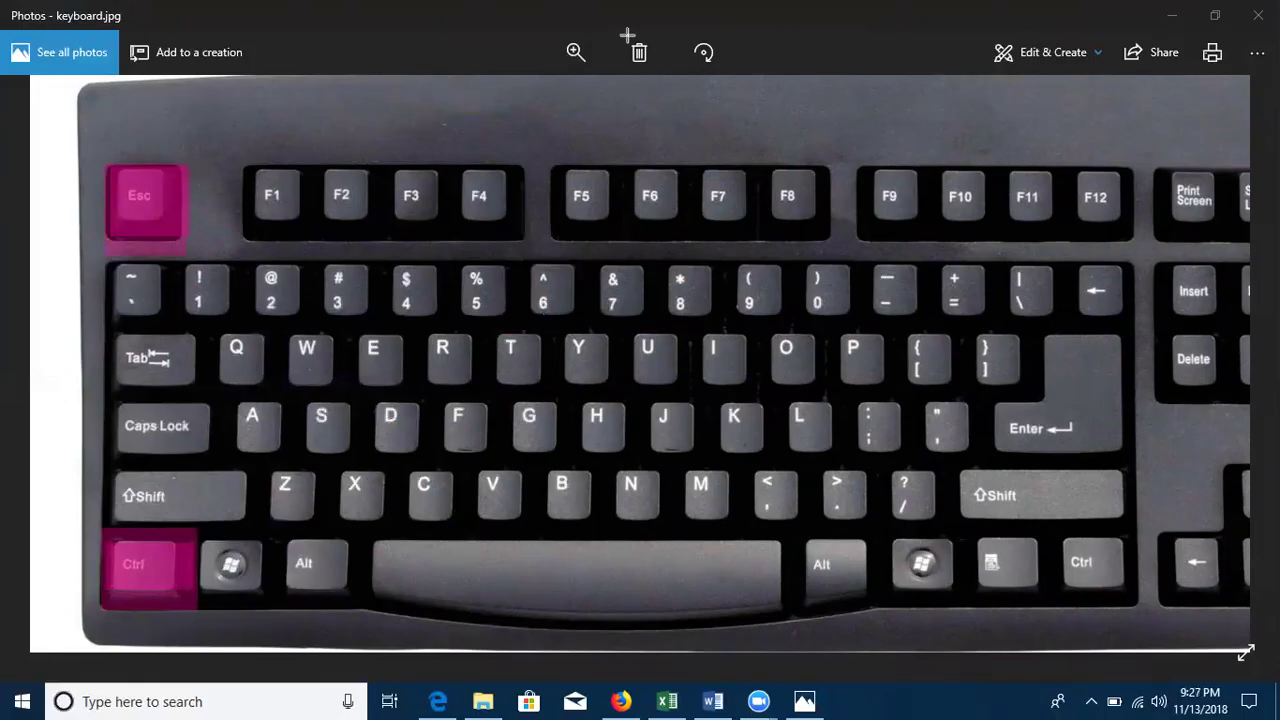
key(e)
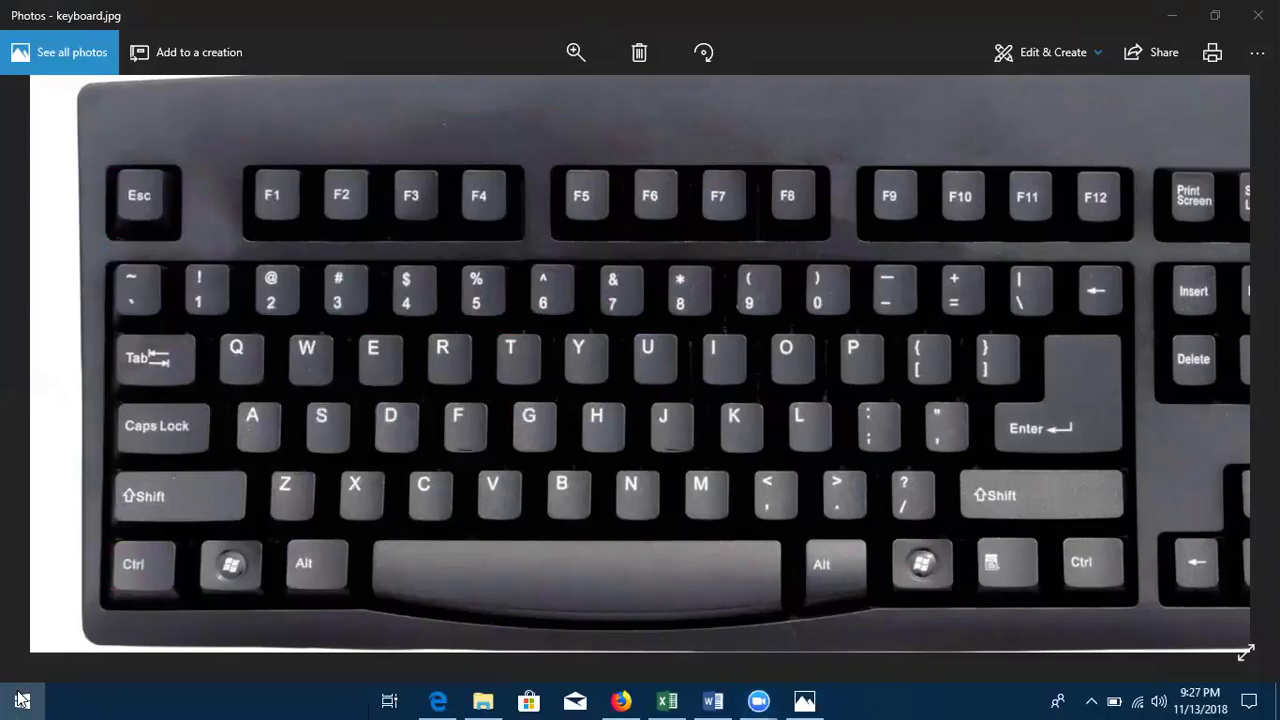
Step: Open the Start menu, browse the app list from the most used apps to the C section, and close it
key(super)
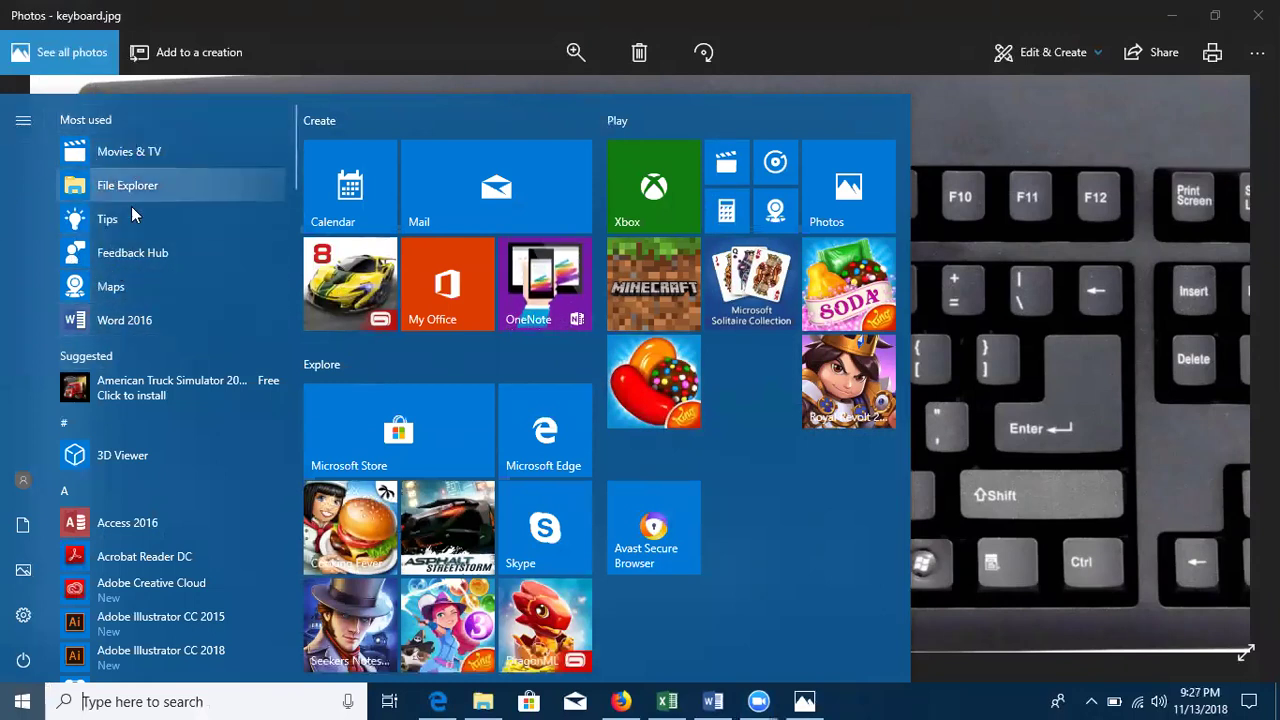
scroll(142, 285, down, 2)
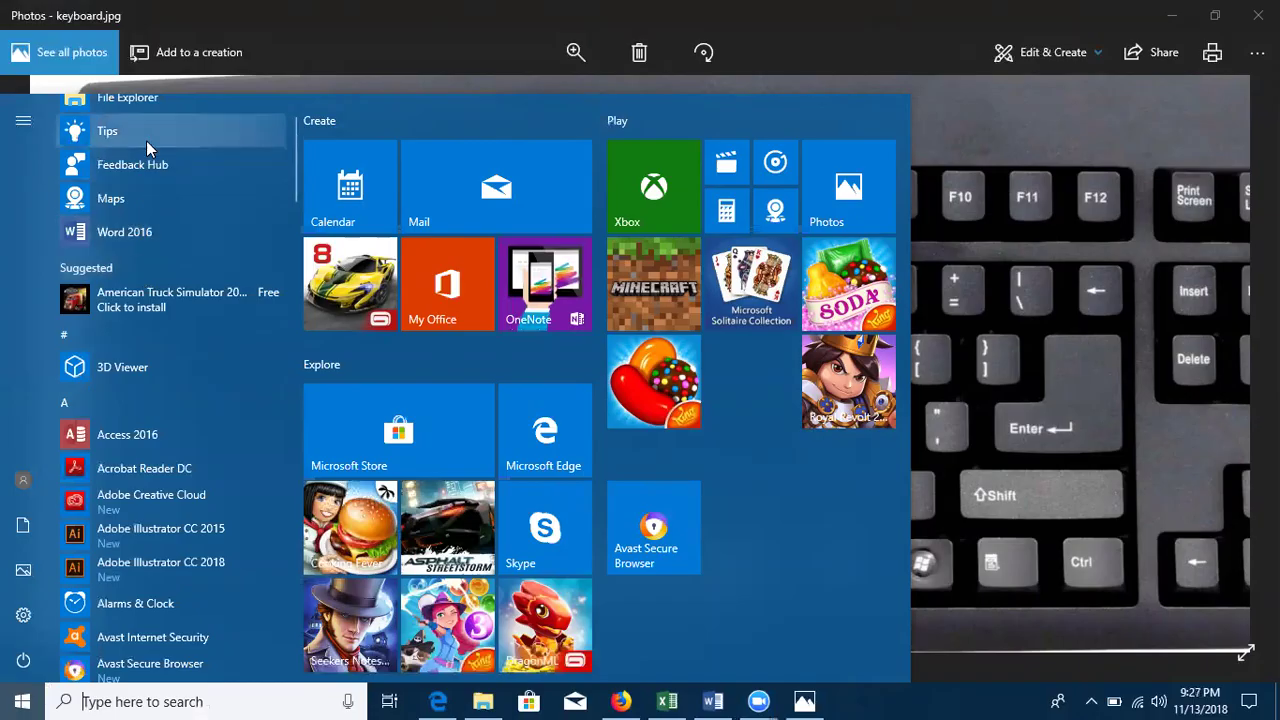
scroll(130, 410, down, 2)
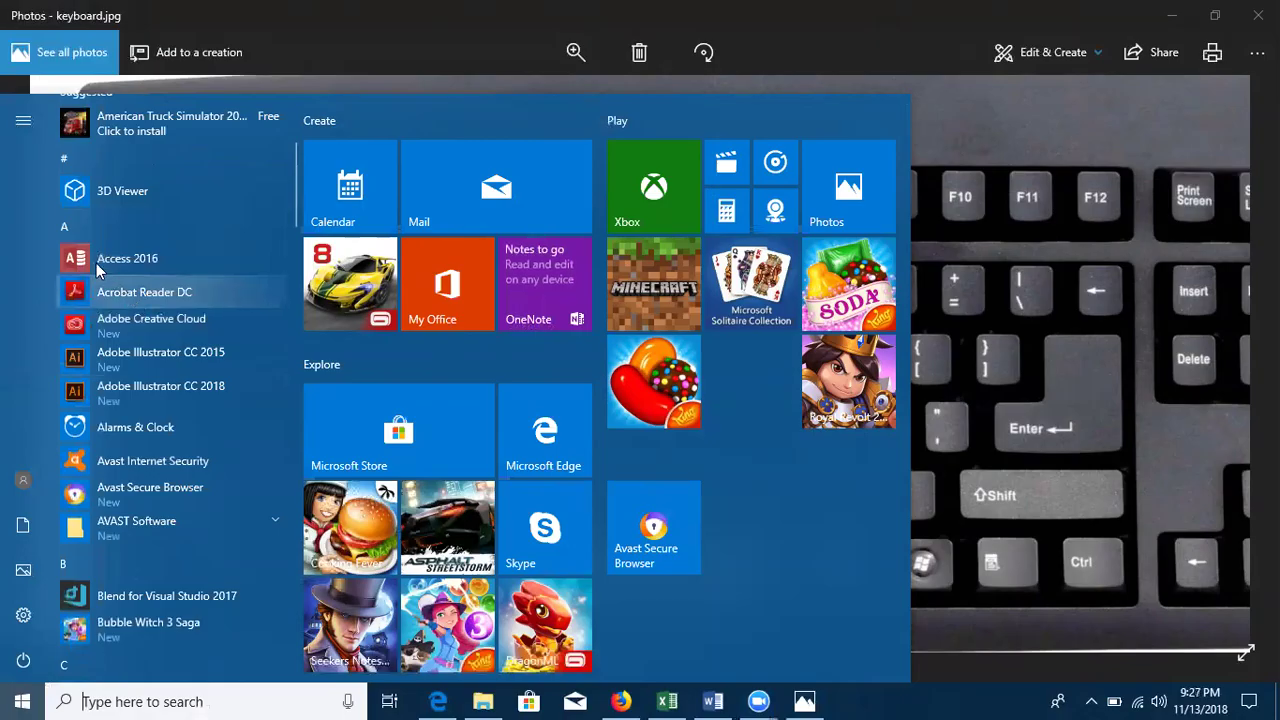
scroll(99, 468, down, 3)
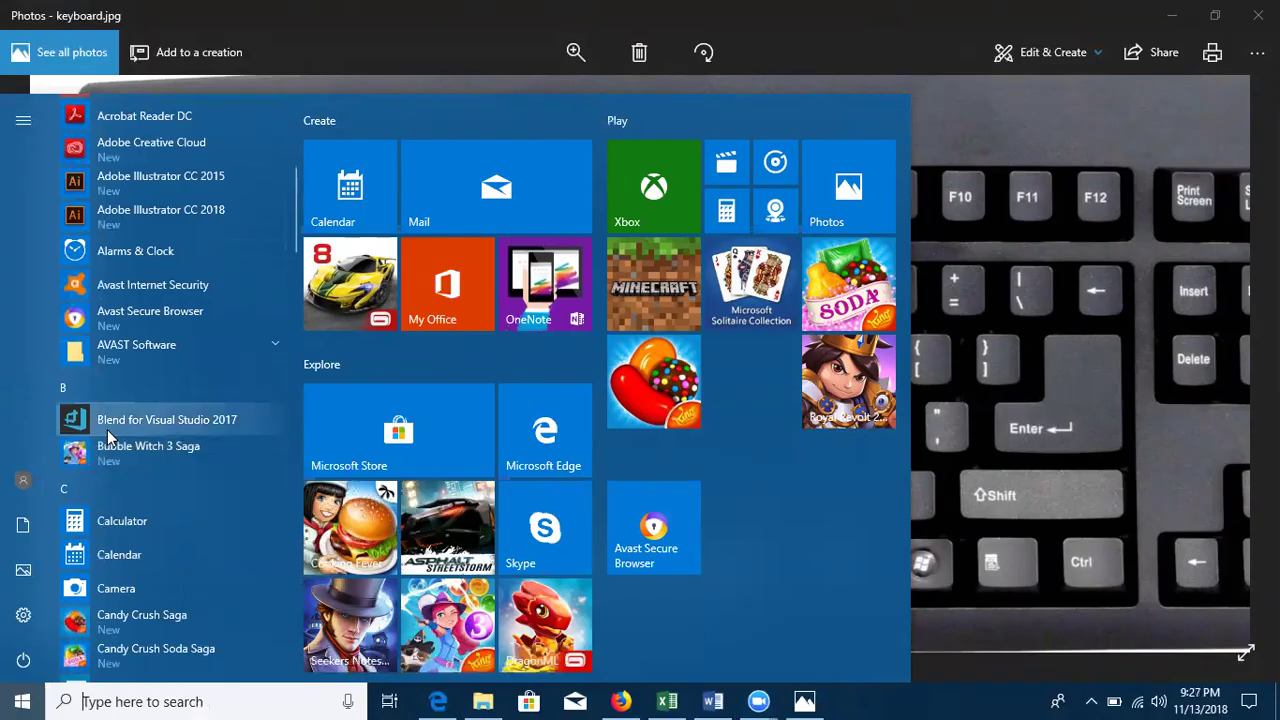
scroll(112, 437, down, 3)
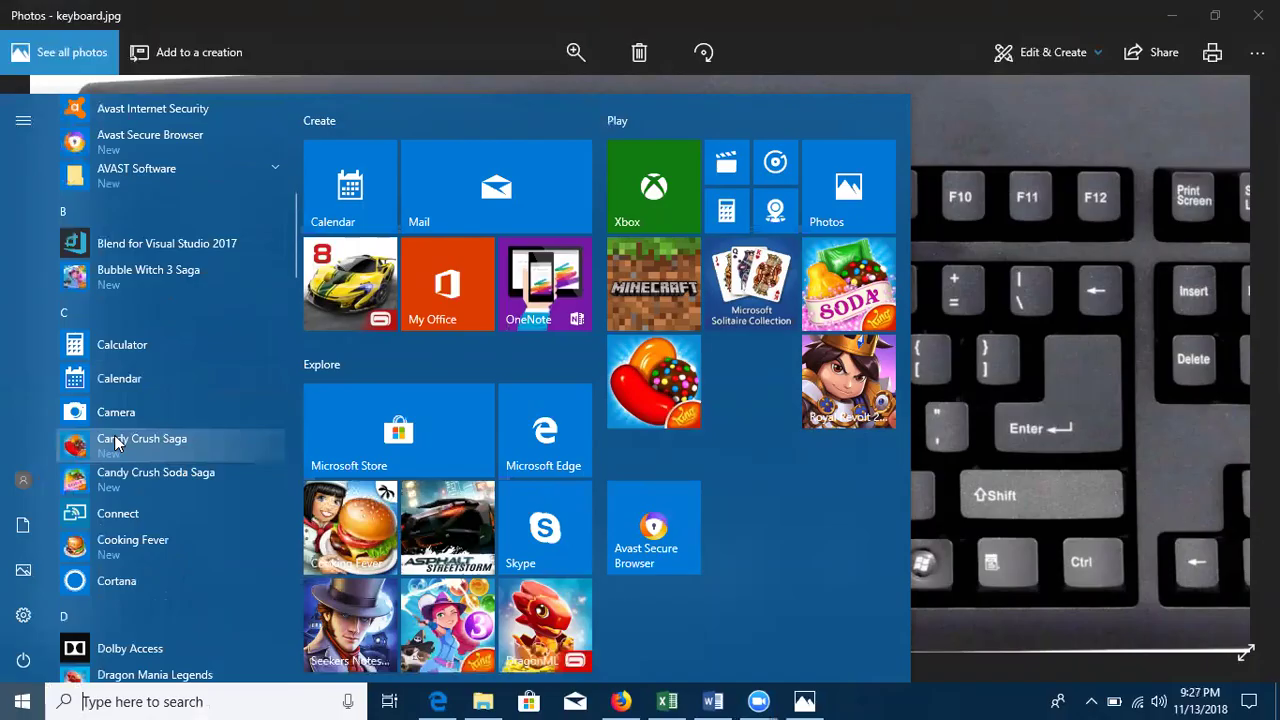
key(Escape)
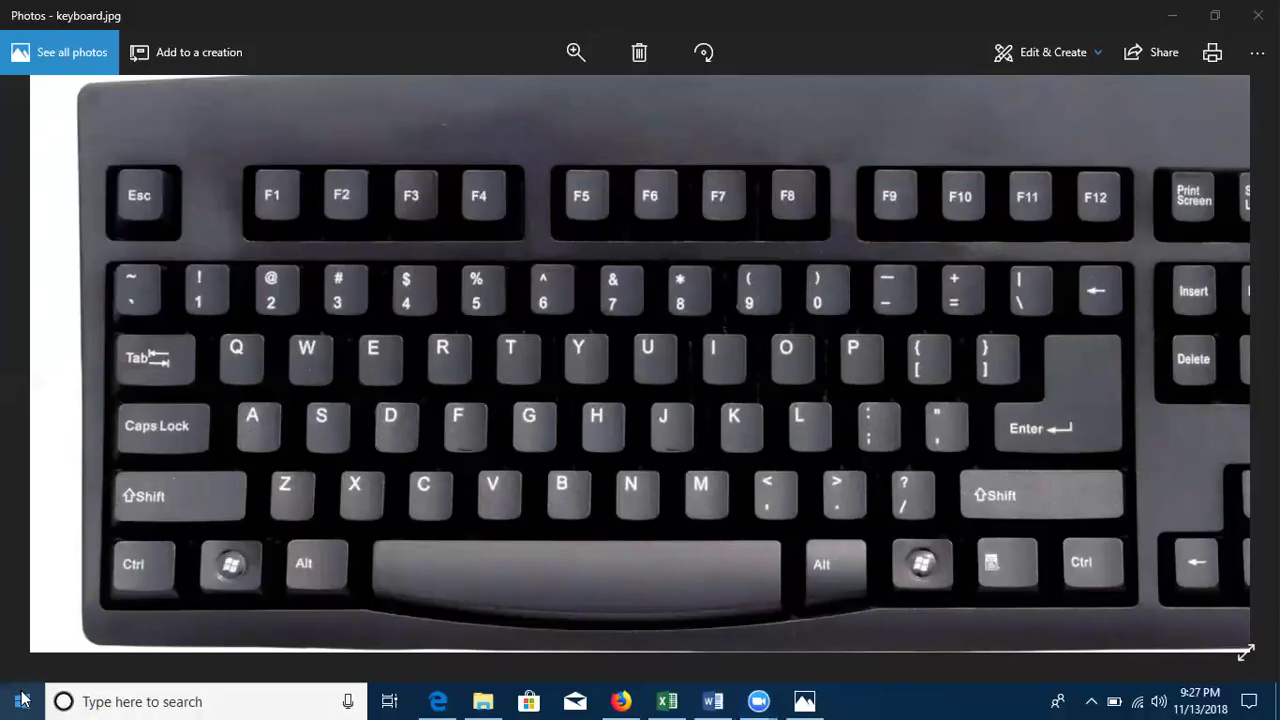
Step: Reopen the Start menu, browse the alphabetical app list down to the P and S sections, and look over the tile groups
key(super)
scroll(122, 366, down, 2)
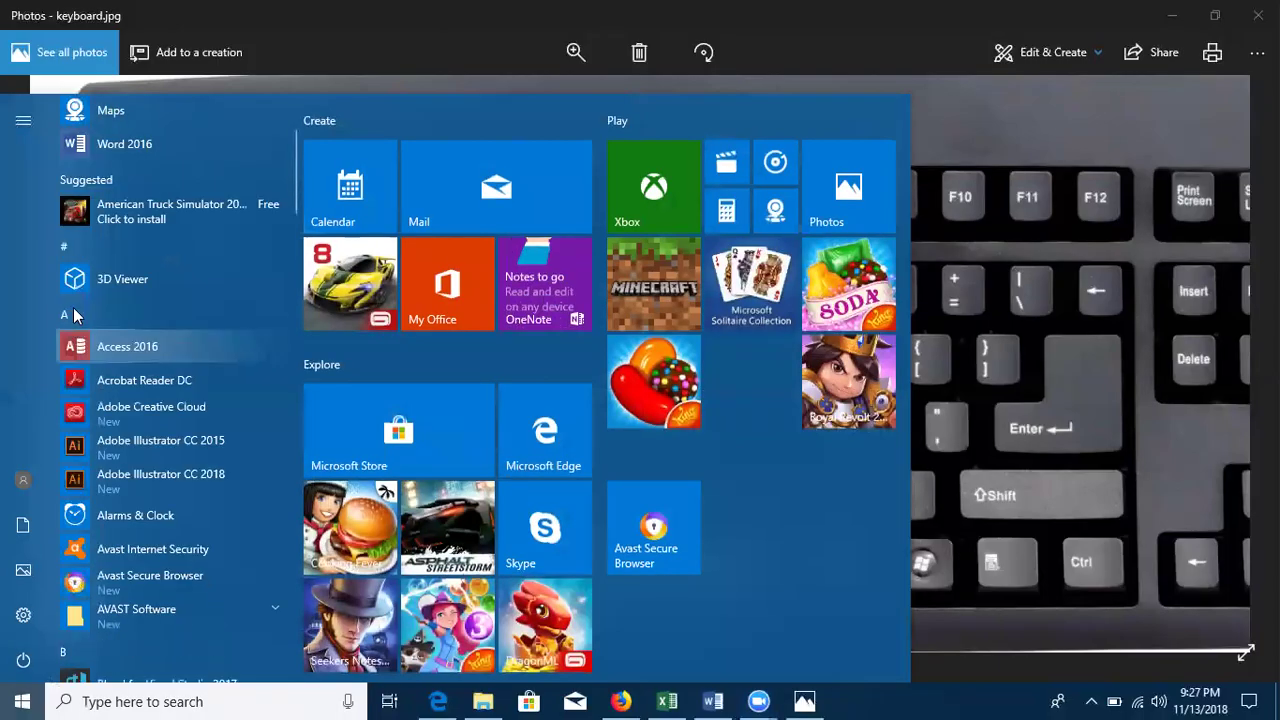
scroll(122, 380, down, 2)
scroll(122, 381, down, 5)
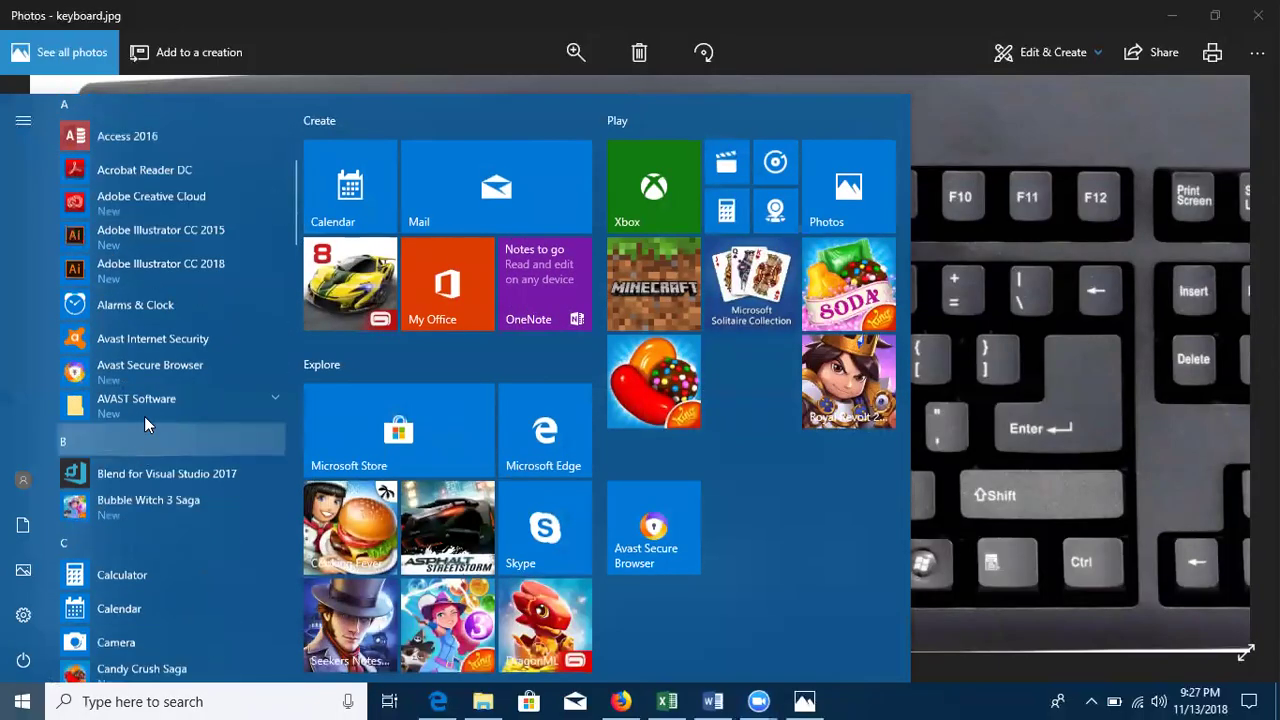
scroll(159, 369, down, 9)
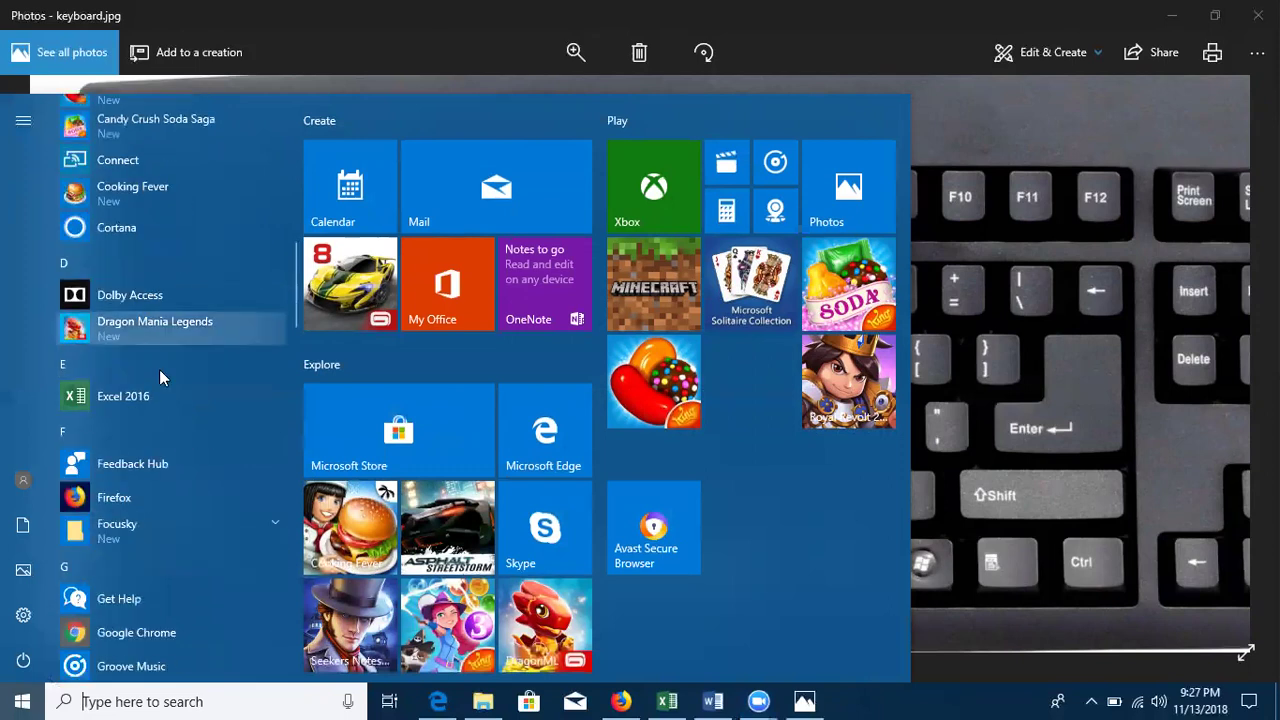
scroll(176, 484, down, 6)
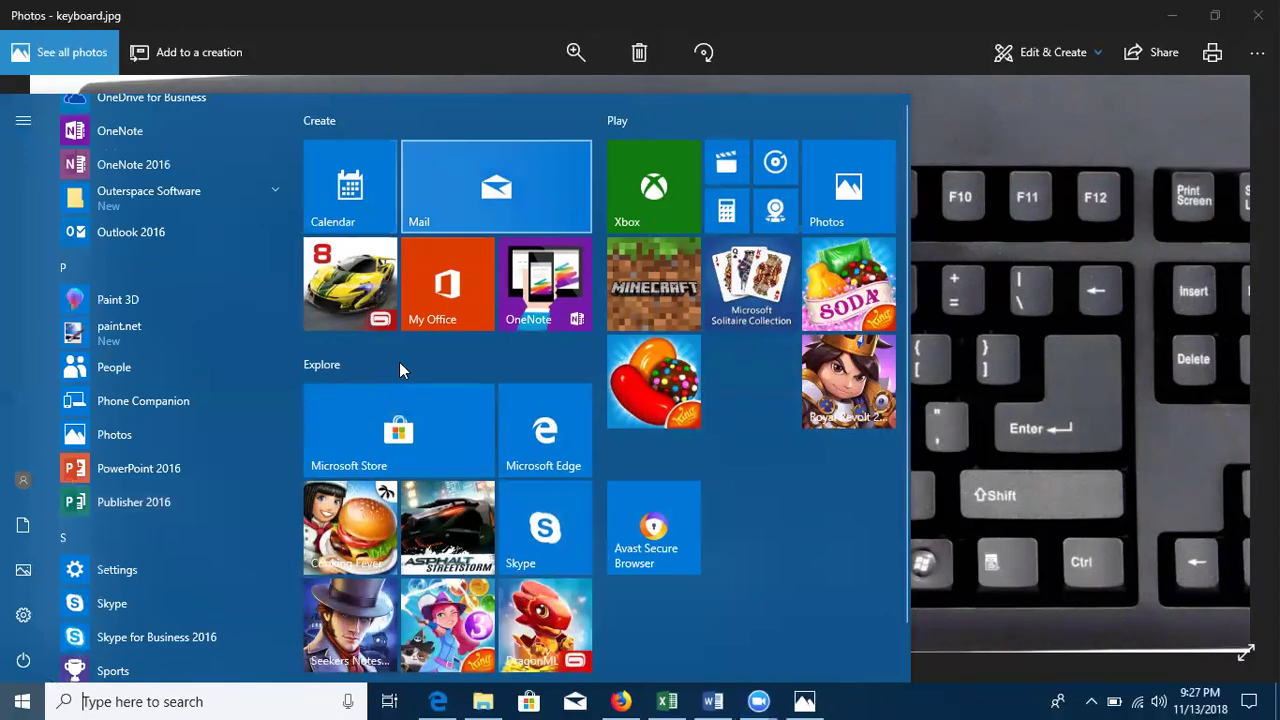
click(500, 364)
click(793, 510)
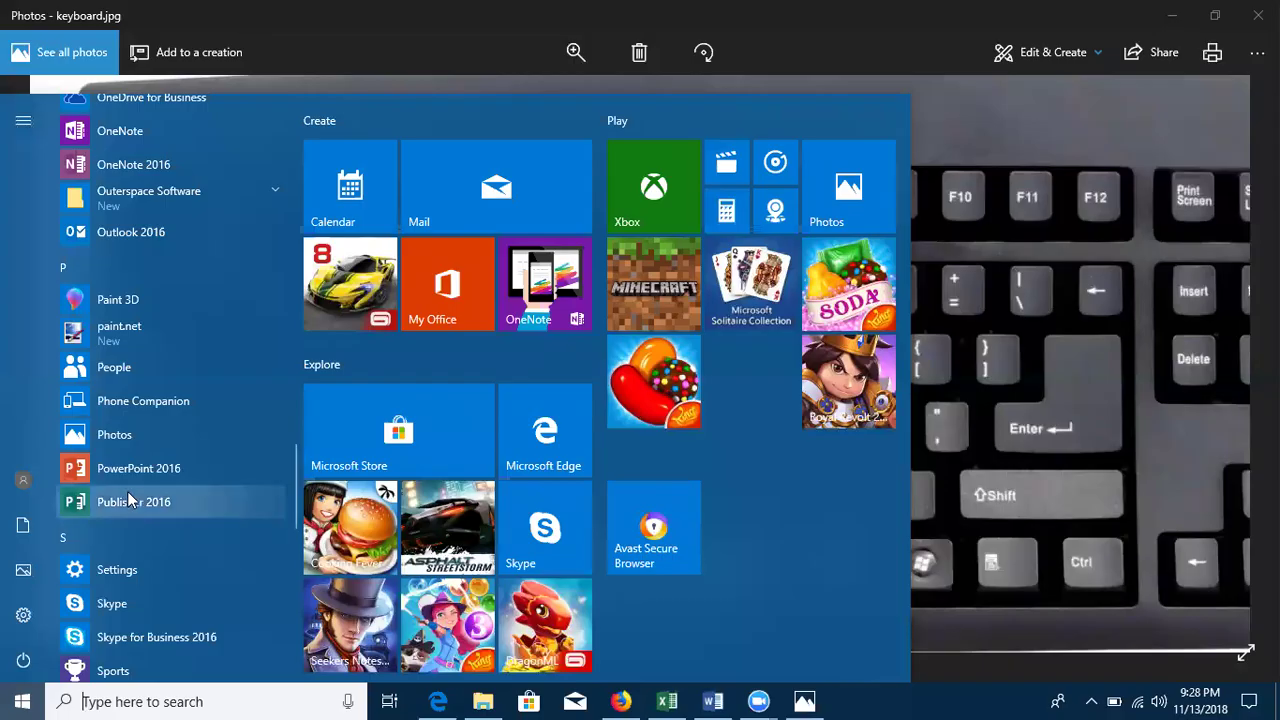
Step: Add Visual Studio Installer from the app list as a Start menu tile beside Avast Secure Browser, and close the menu
scroll(142, 465, down, 1)
scroll(143, 463, down, 1)
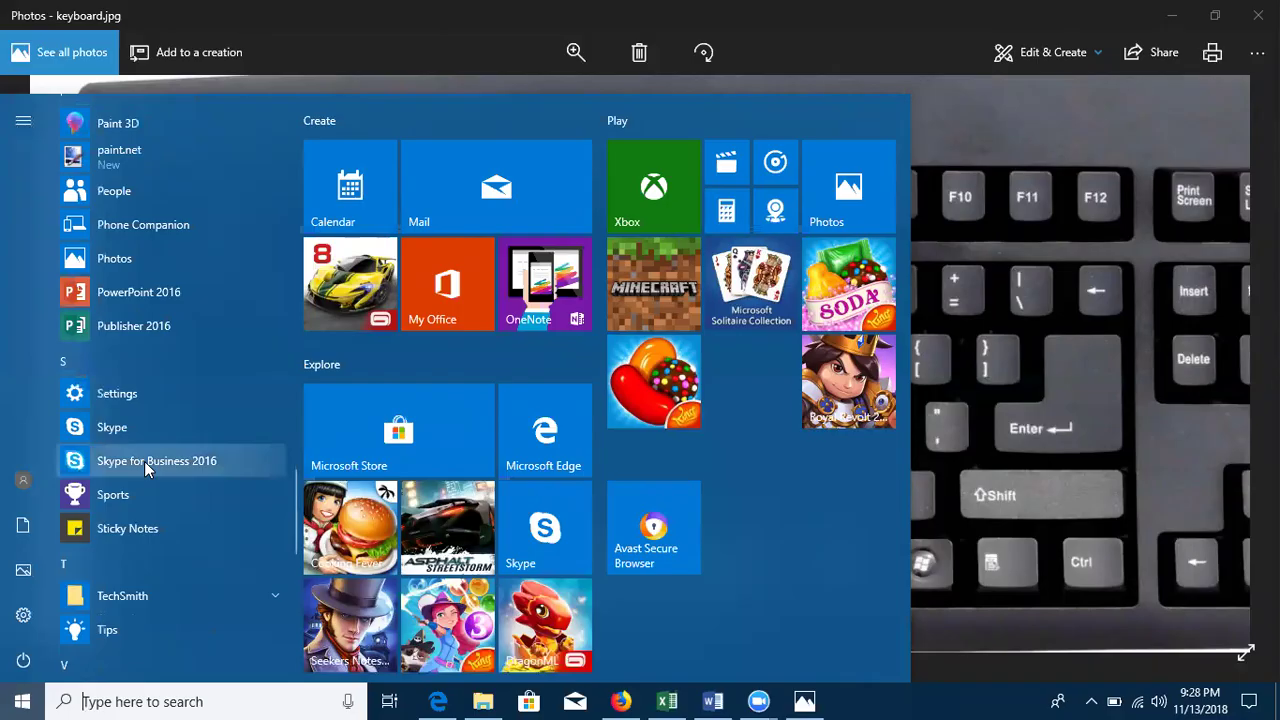
scroll(144, 461, down, 2)
scroll(144, 461, down, 1)
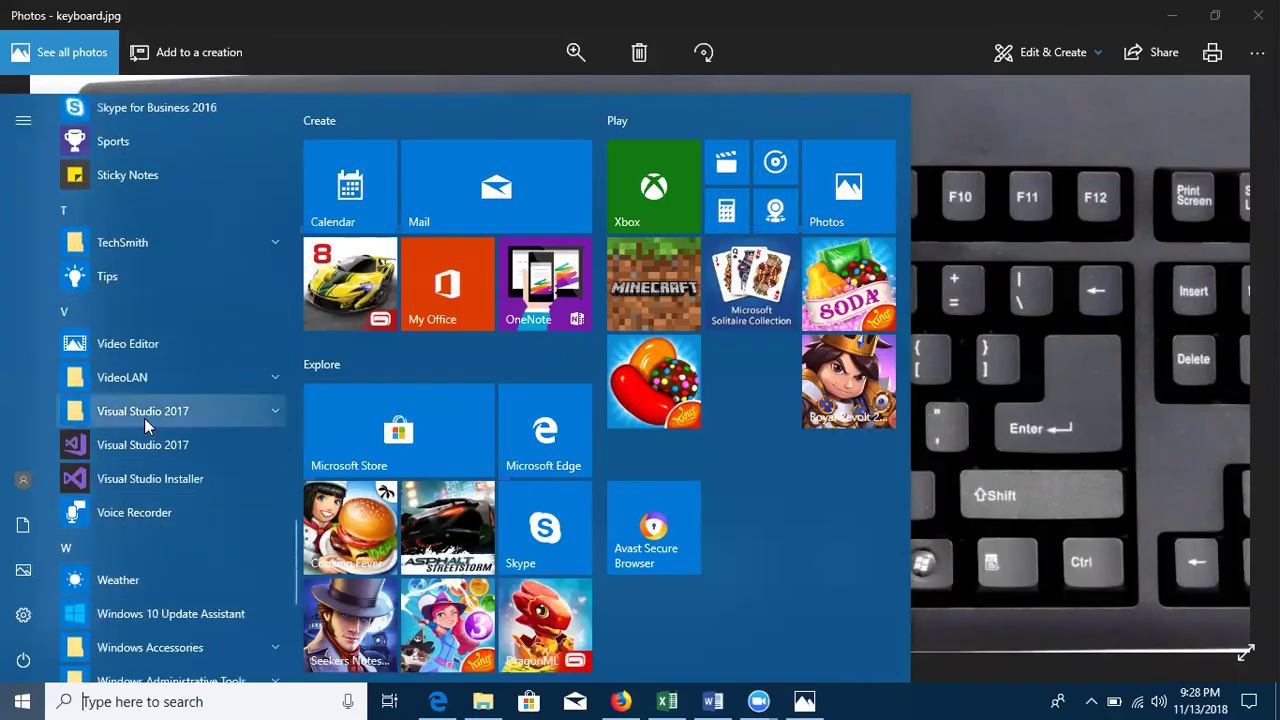
scroll(143, 417, down, 1)
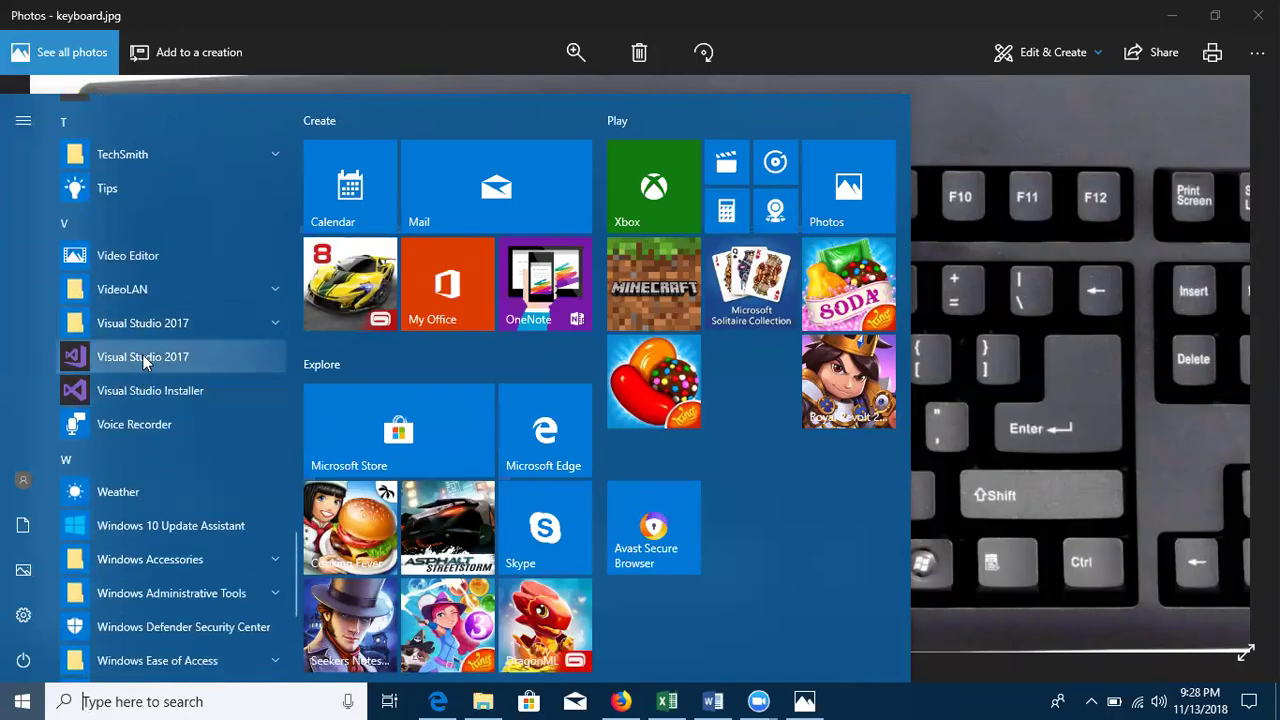
click(143, 358)
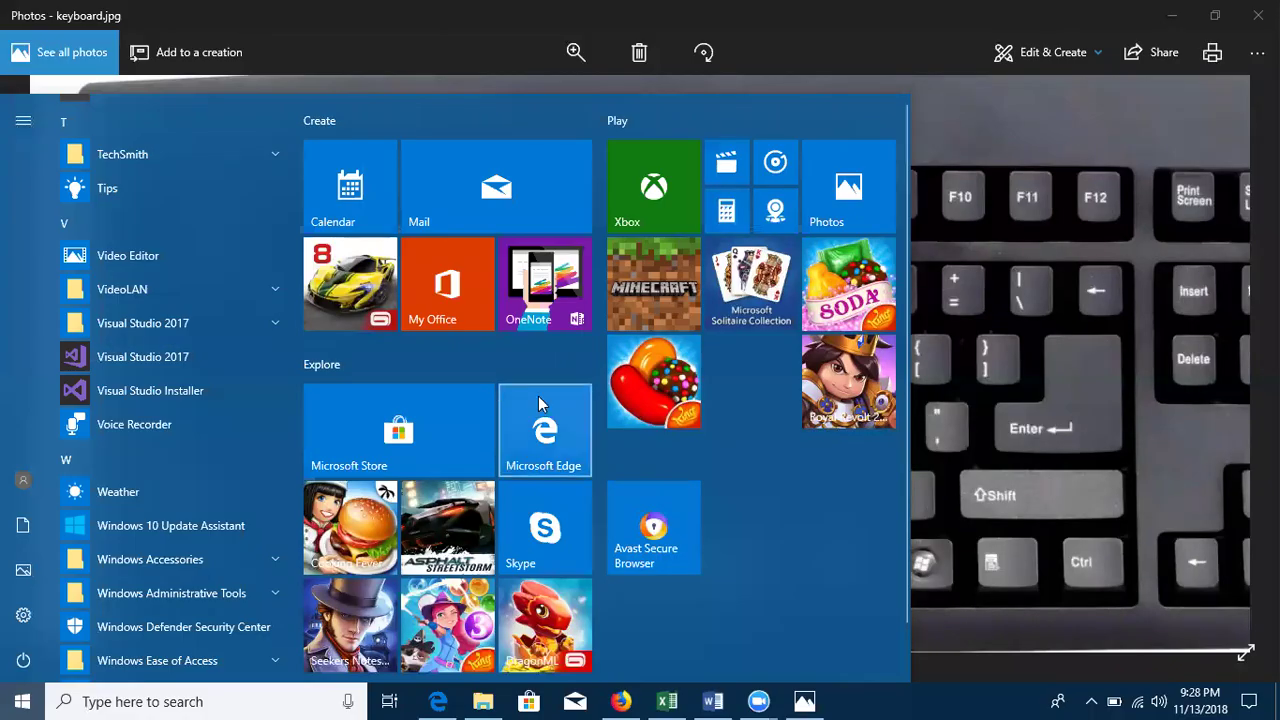
click(150, 390)
drag(900, 568, 668, 557)
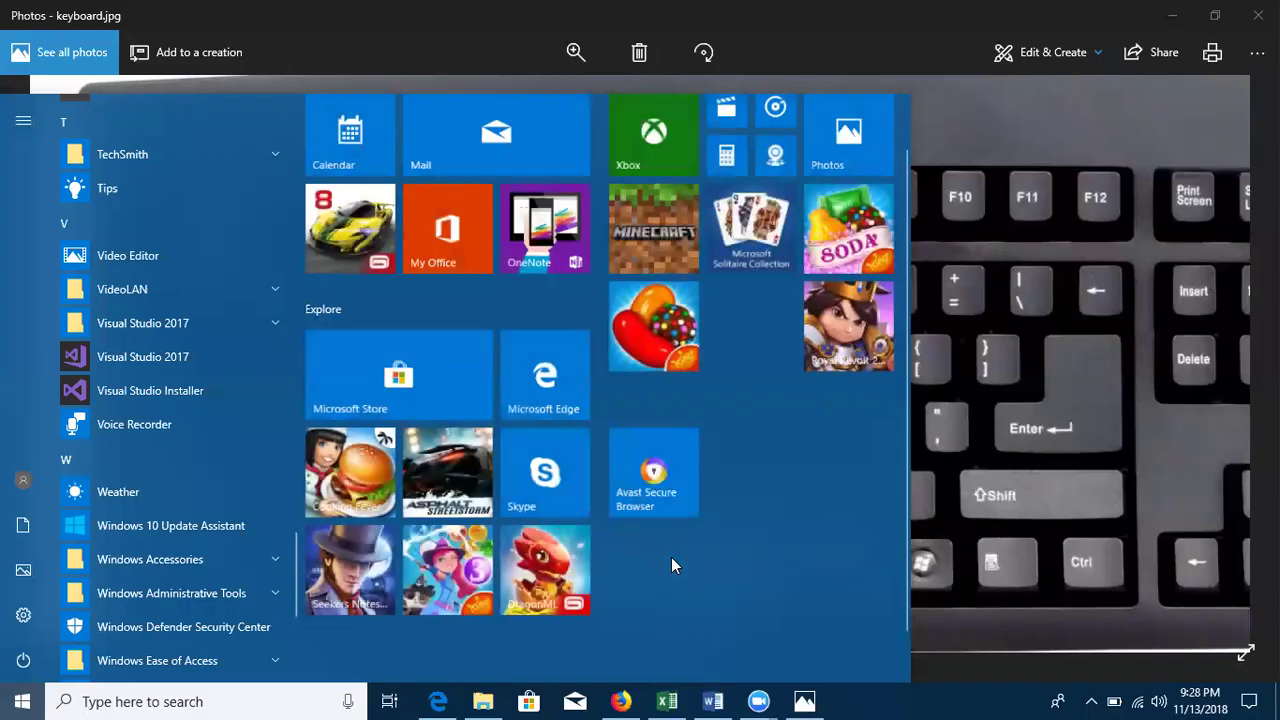
drag(707, 625, 778, 510)
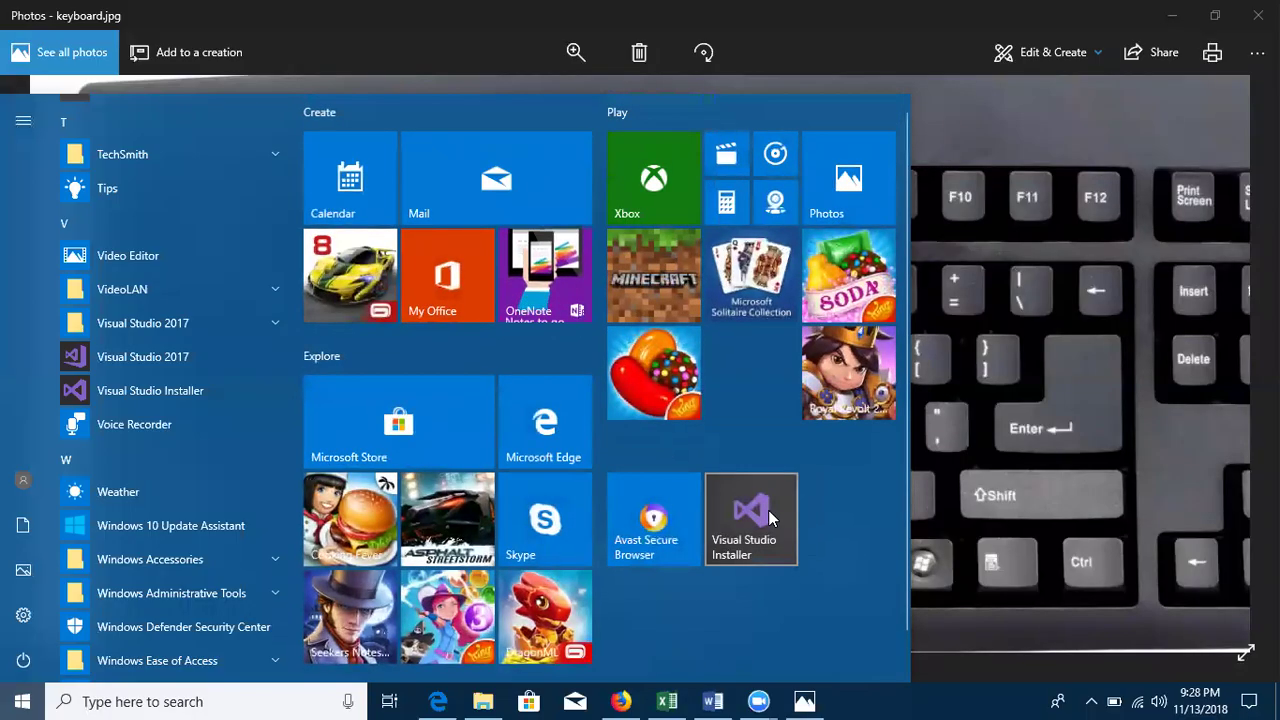
click(740, 93)
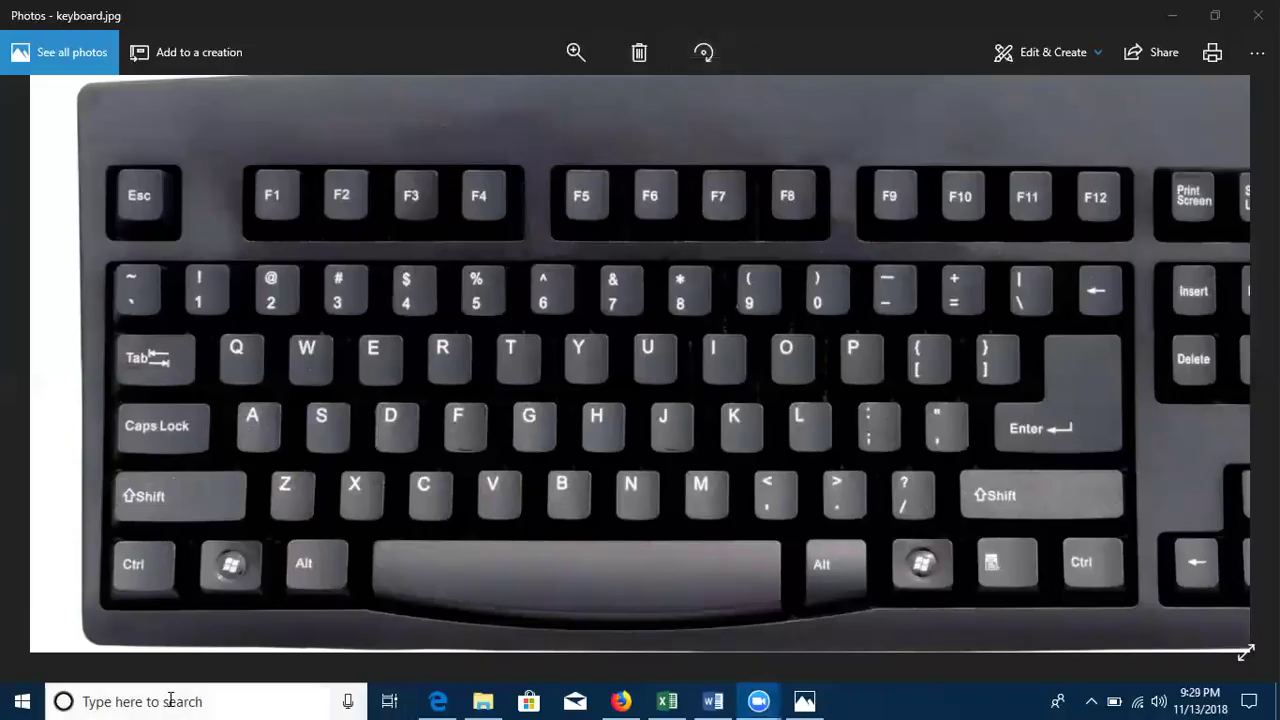
Step: Check the Start menu tiles, search Windows for "word", and pin Word 2016 to Start
click(20, 698)
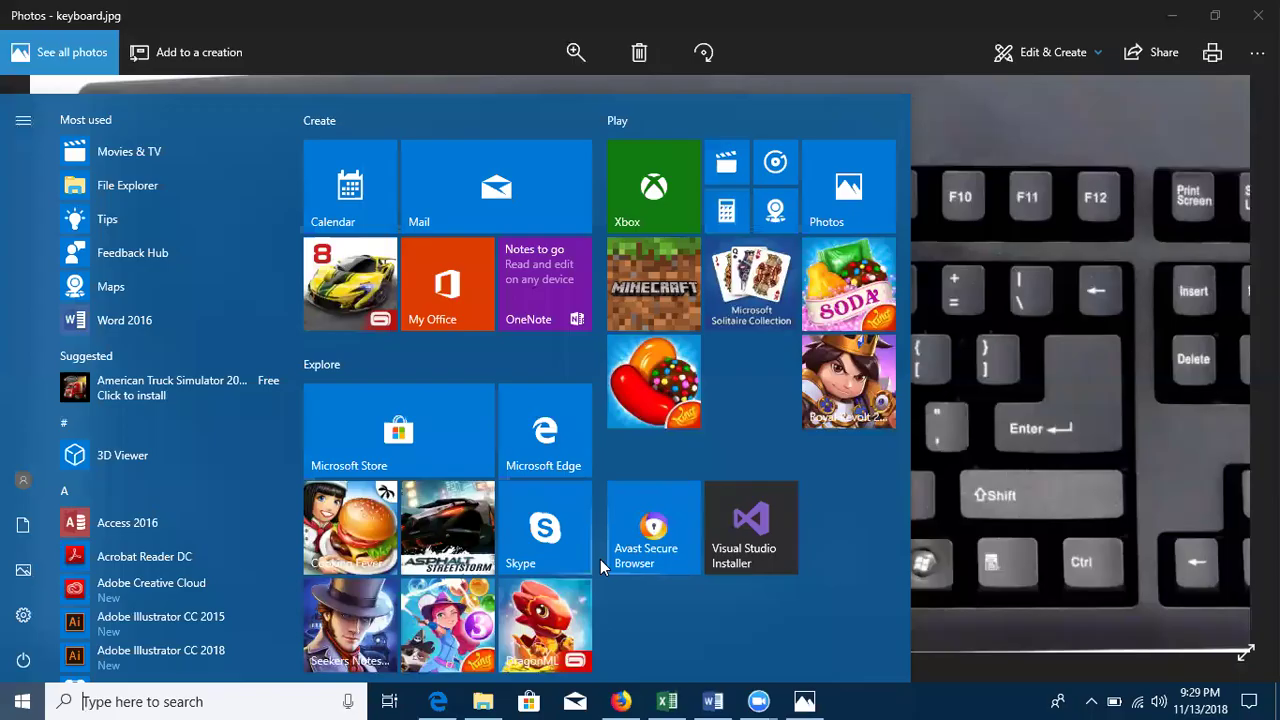
click(180, 701)
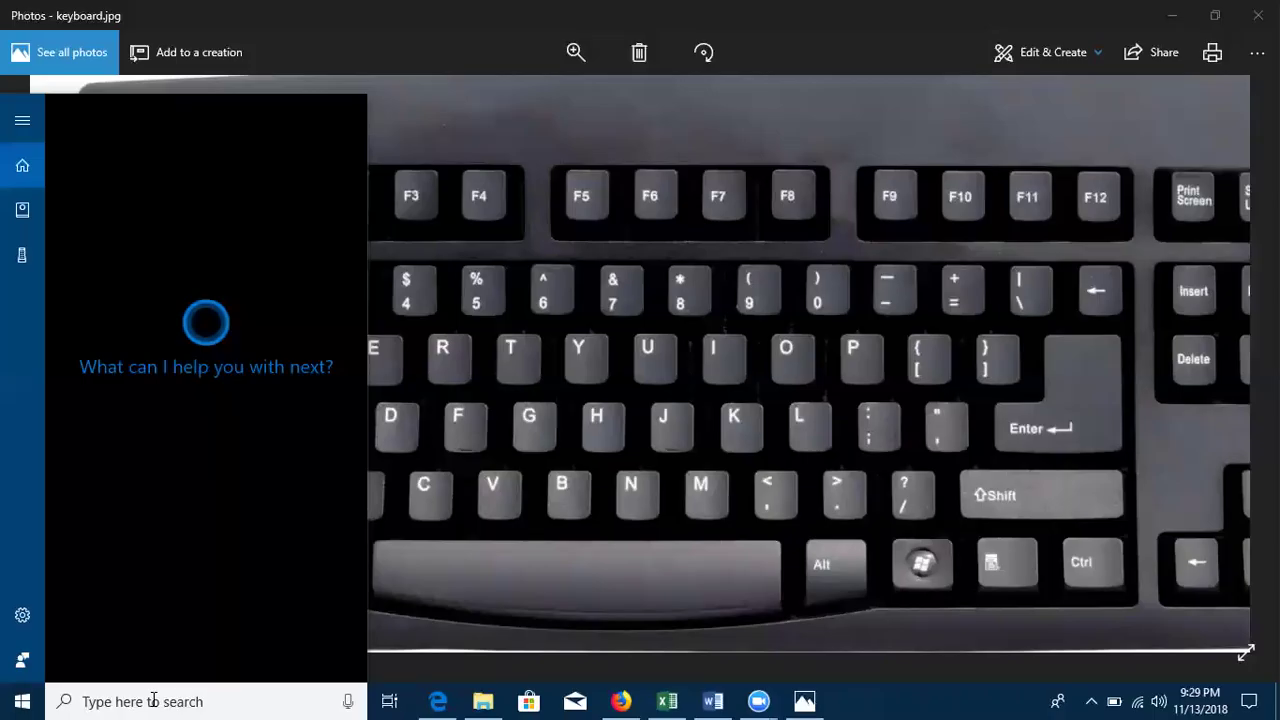
text(word)
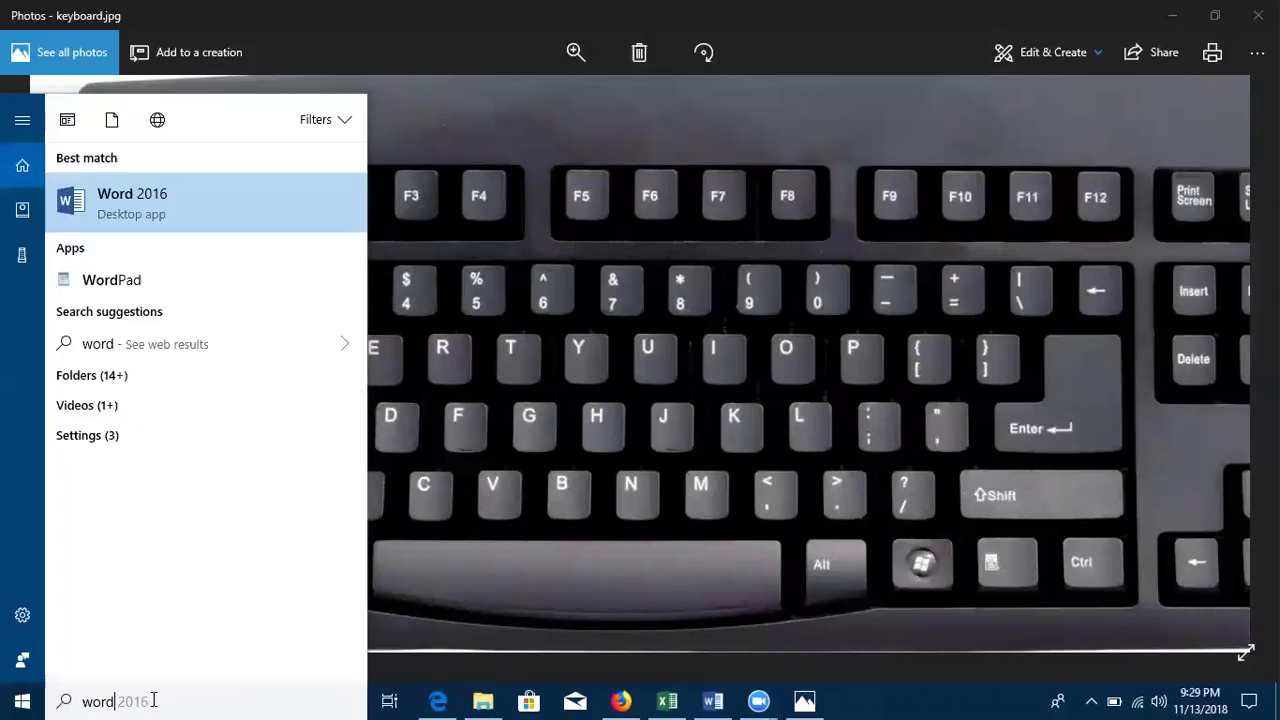
click(118, 208)
right_click(125, 203)
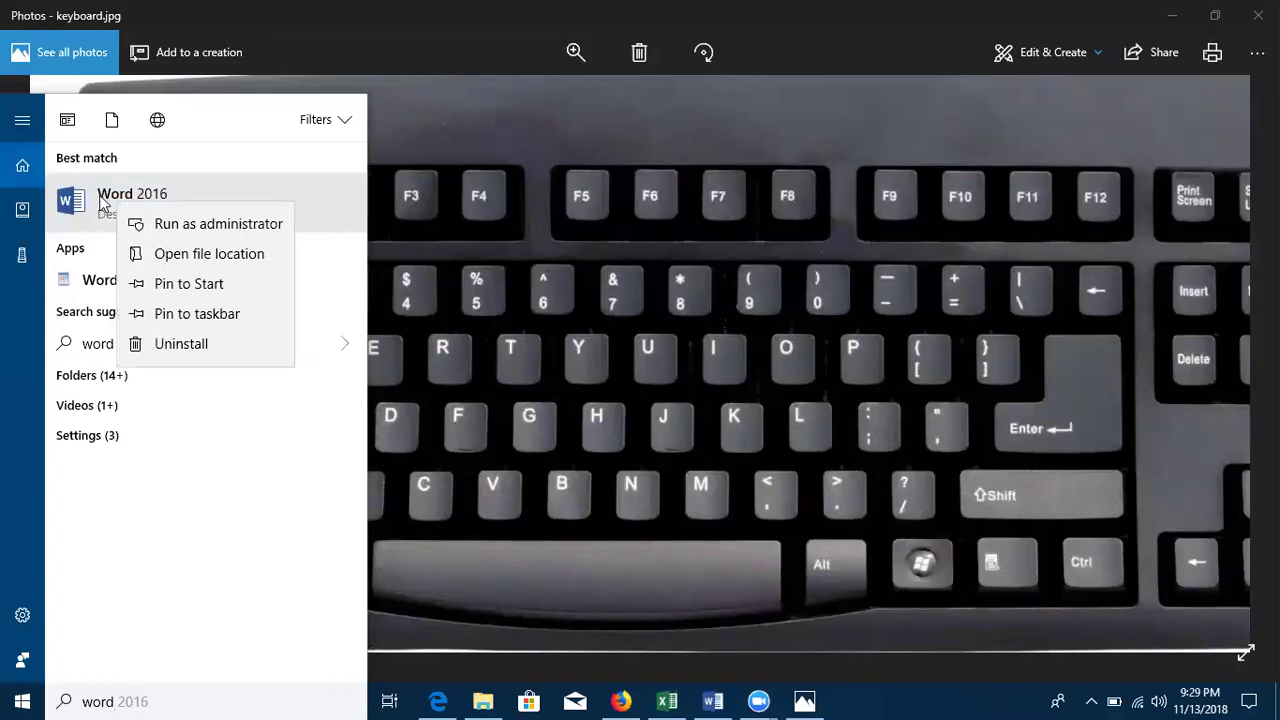
click(208, 287)
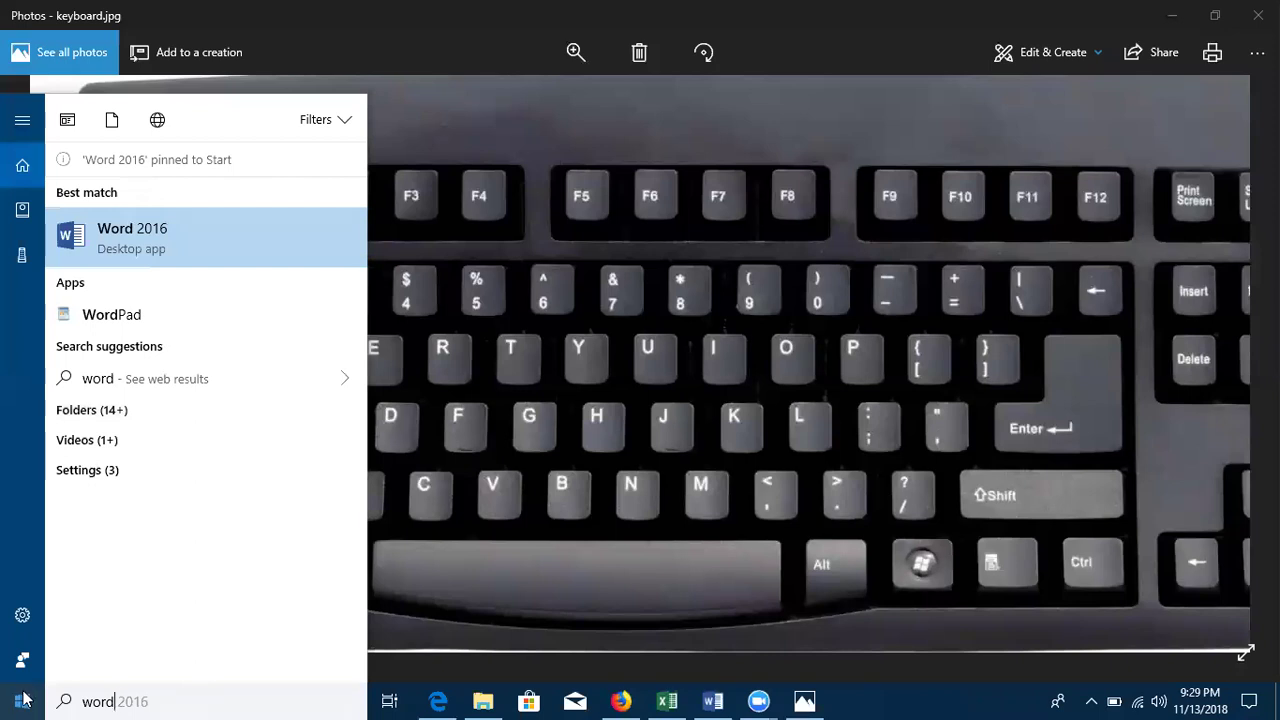
Step: View the options for the Word 2016 search result and check its tile in the Start menu
right_click(160, 250)
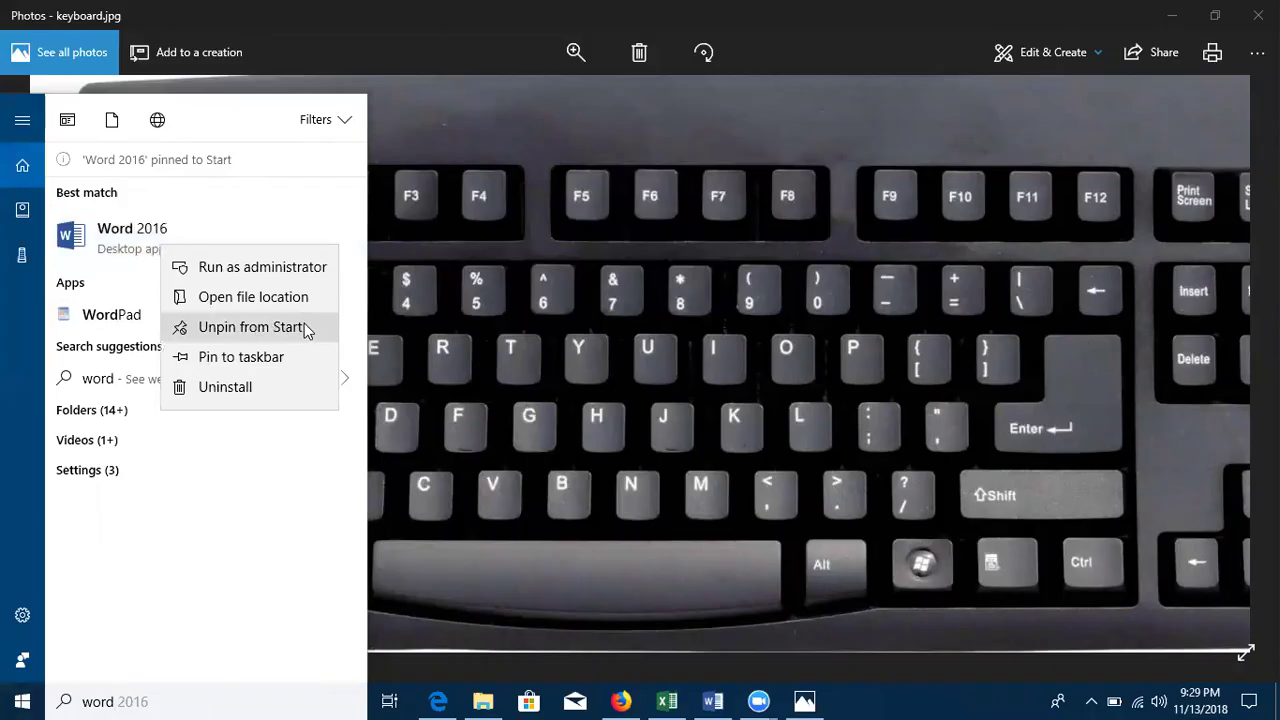
click(22, 700)
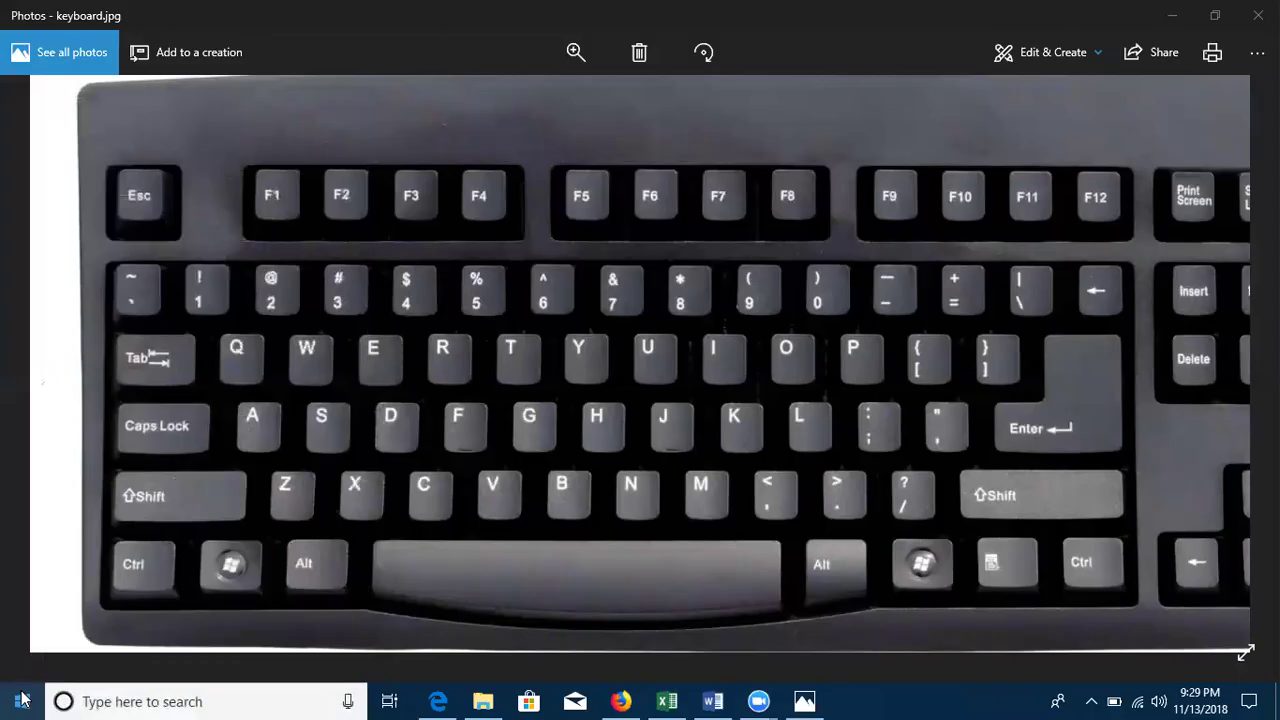
click(22, 700)
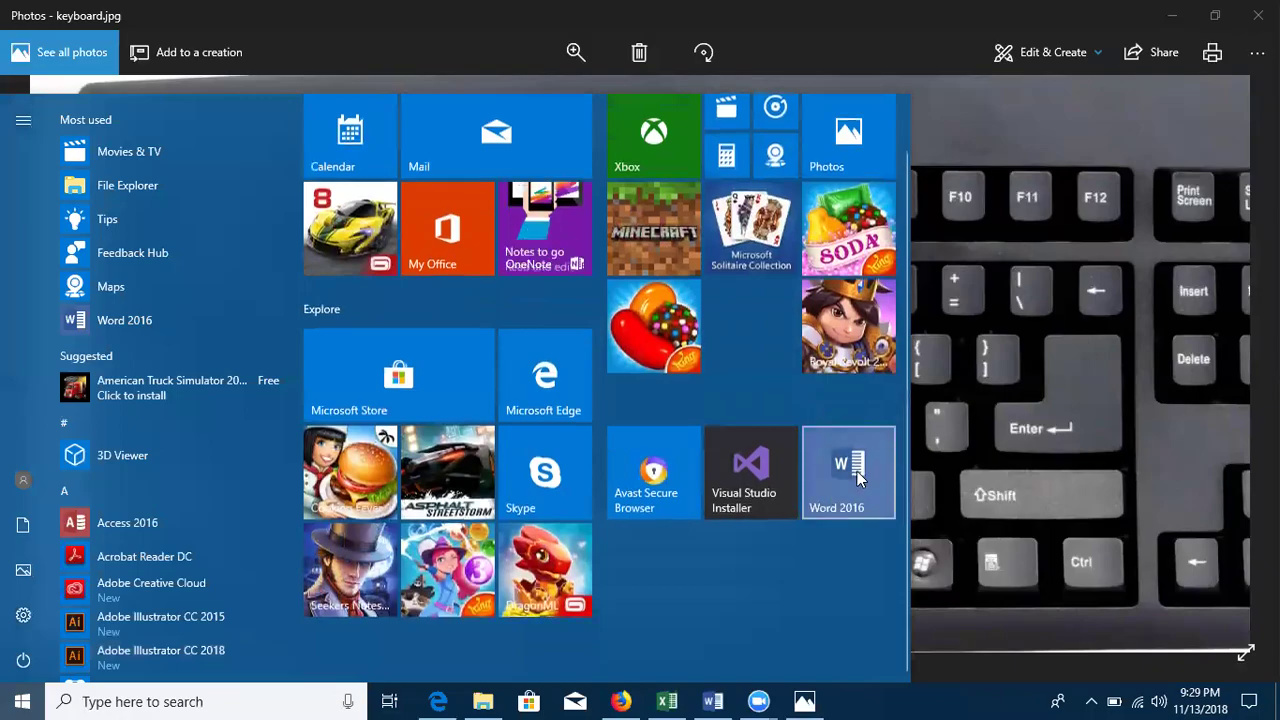
Step: Search Windows for "Excel" and pin Excel 2016 to Start
click(193, 700)
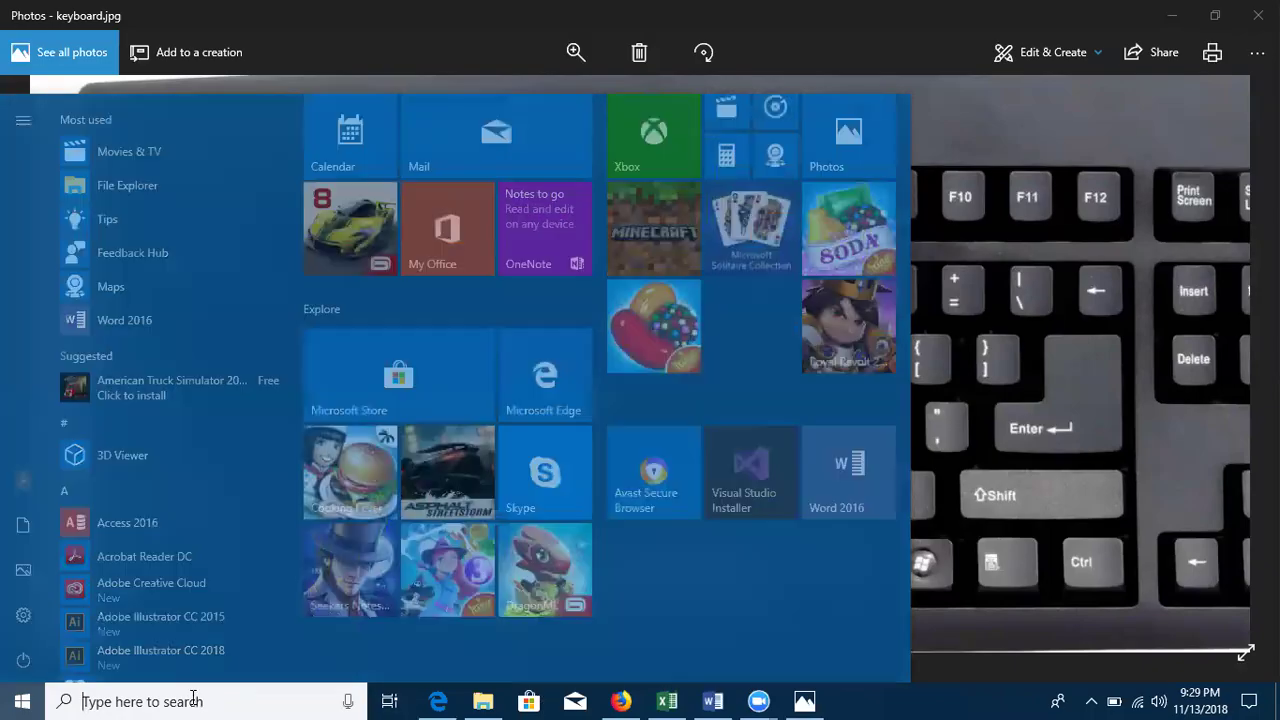
text(W)
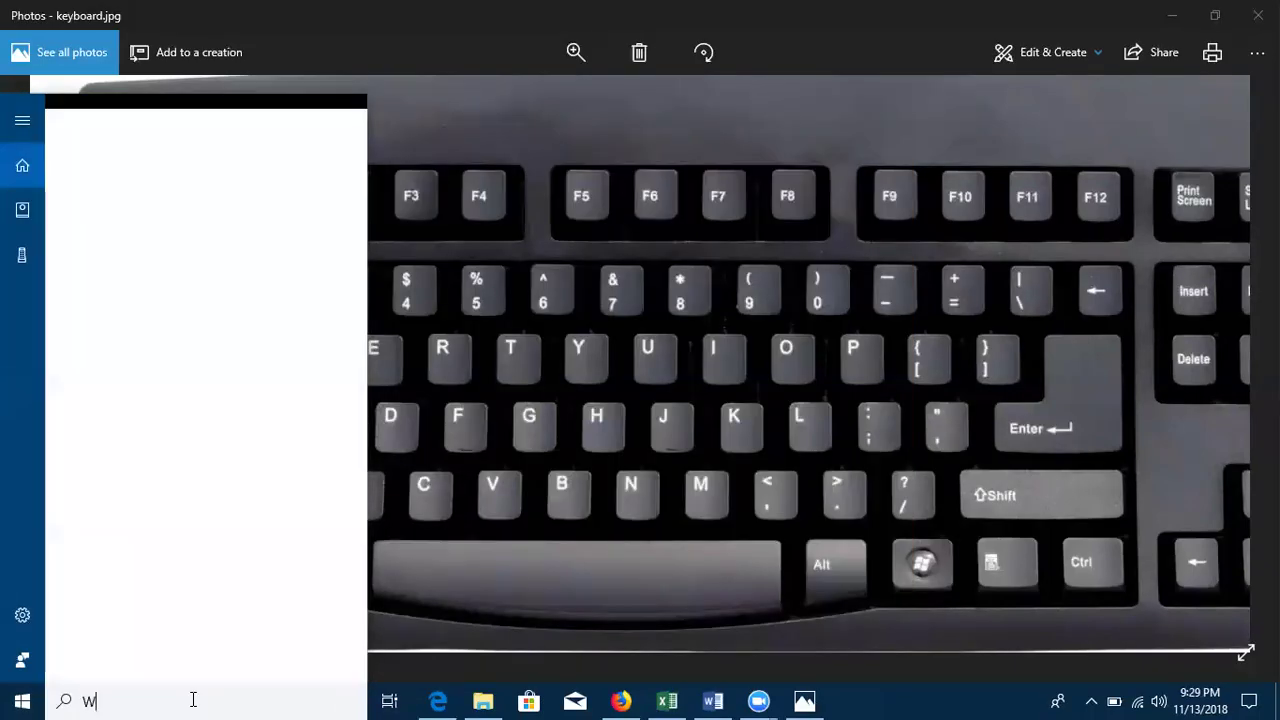
key(BackSpace)
text(Excel)
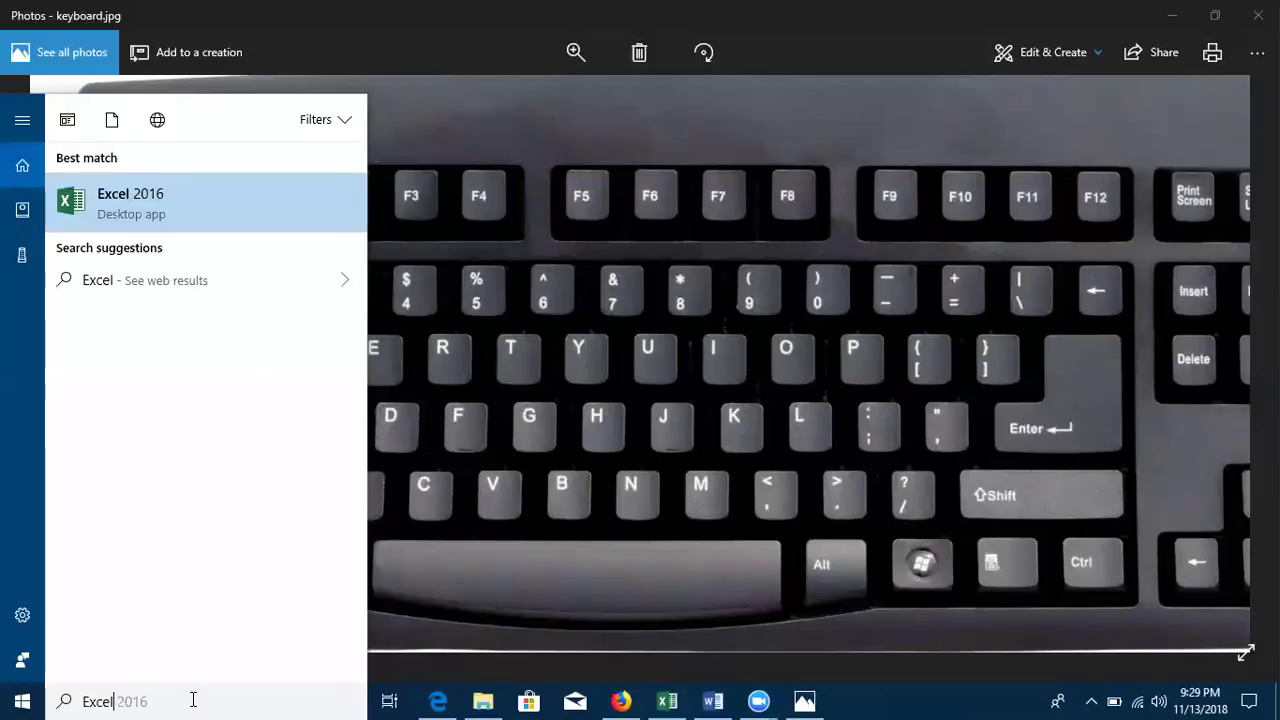
right_click(110, 204)
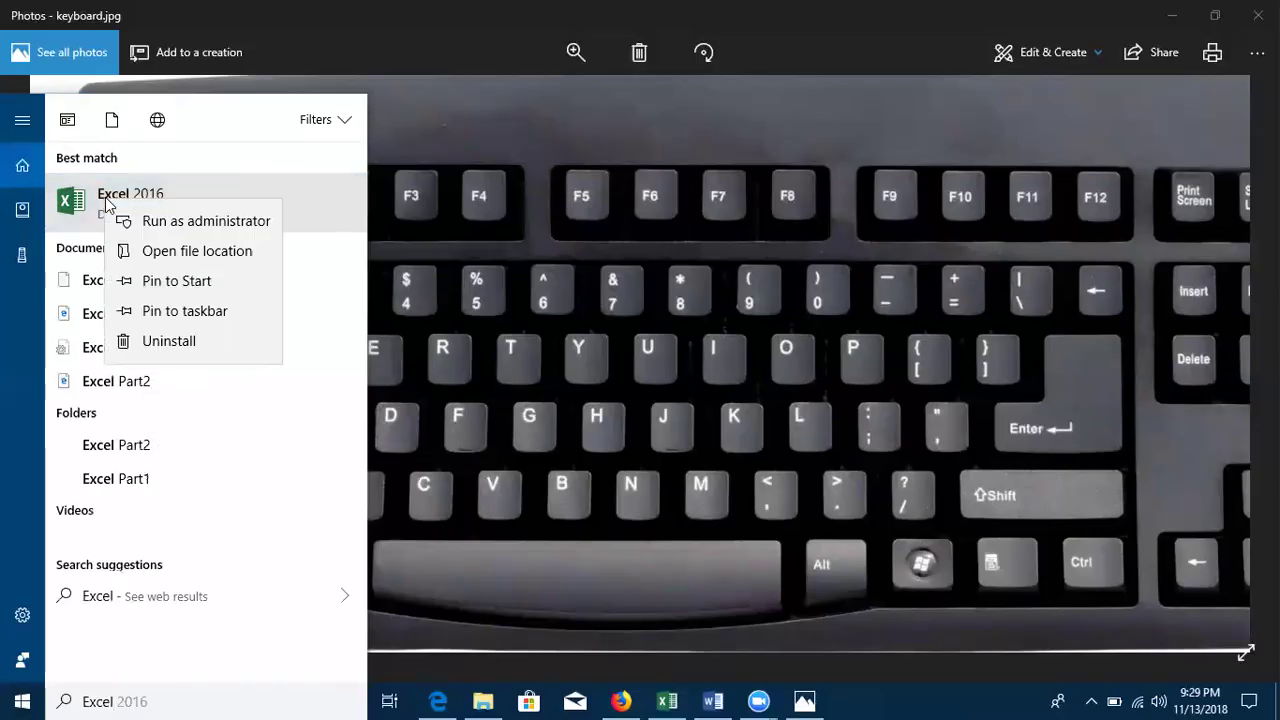
click(199, 284)
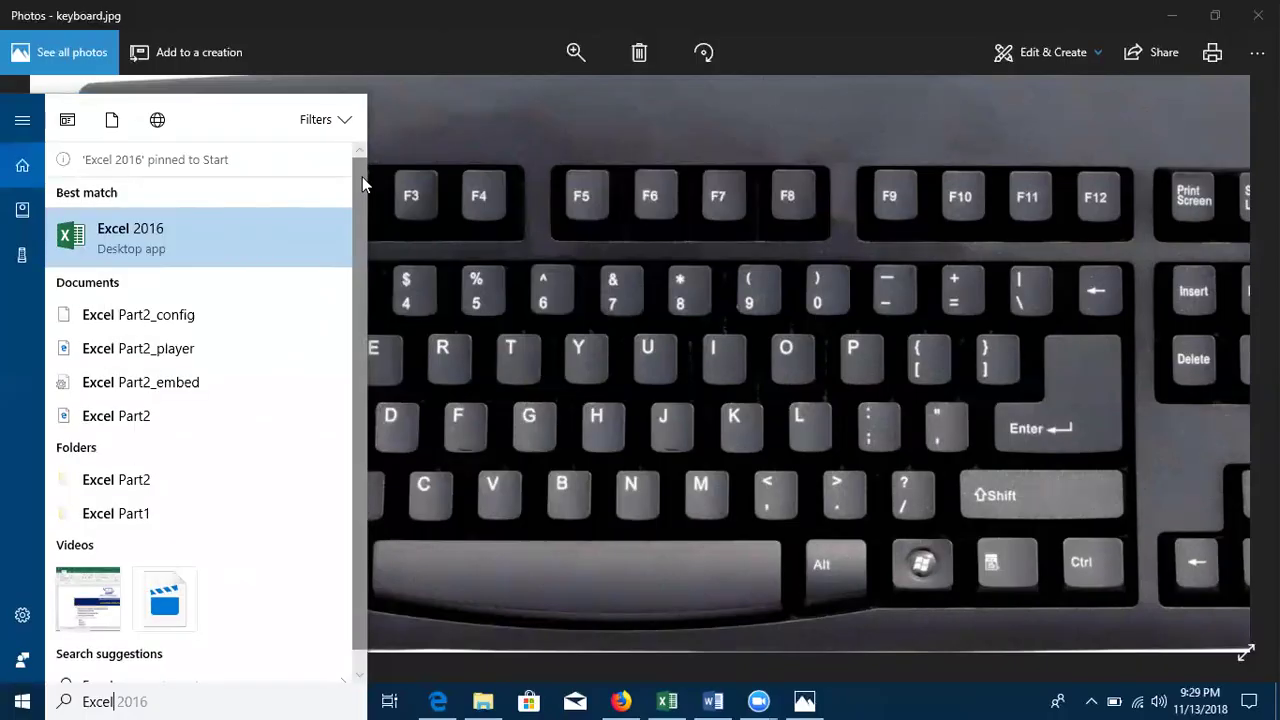
Step: Place the Calculator tile beside Excel 2016 in the unnamed Start menu tile group
click(495, 141)
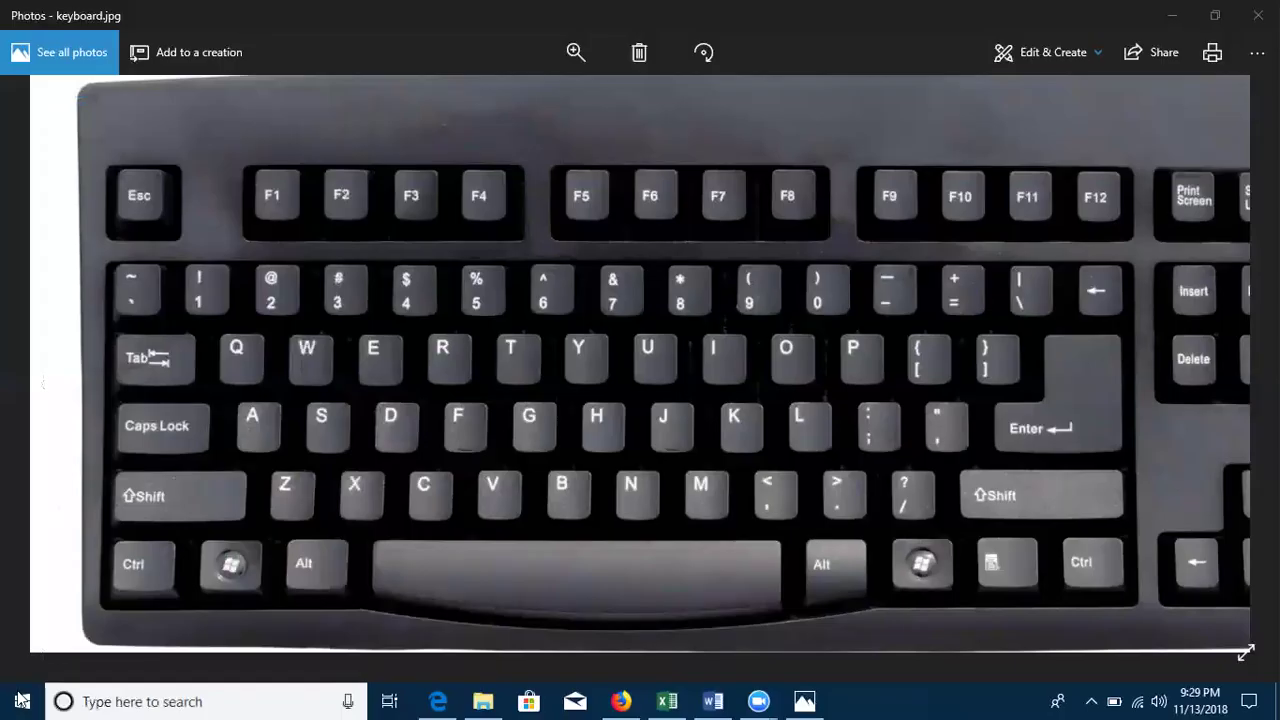
key(super)
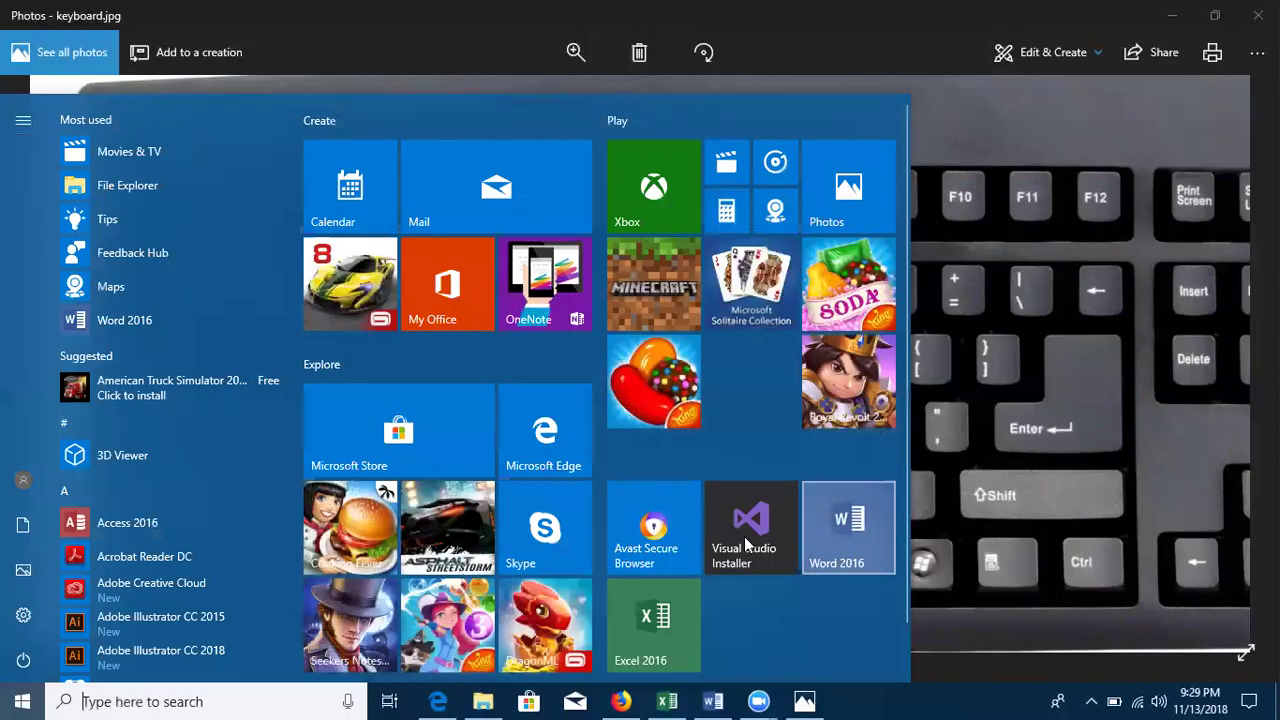
scroll(744, 536, down, 1)
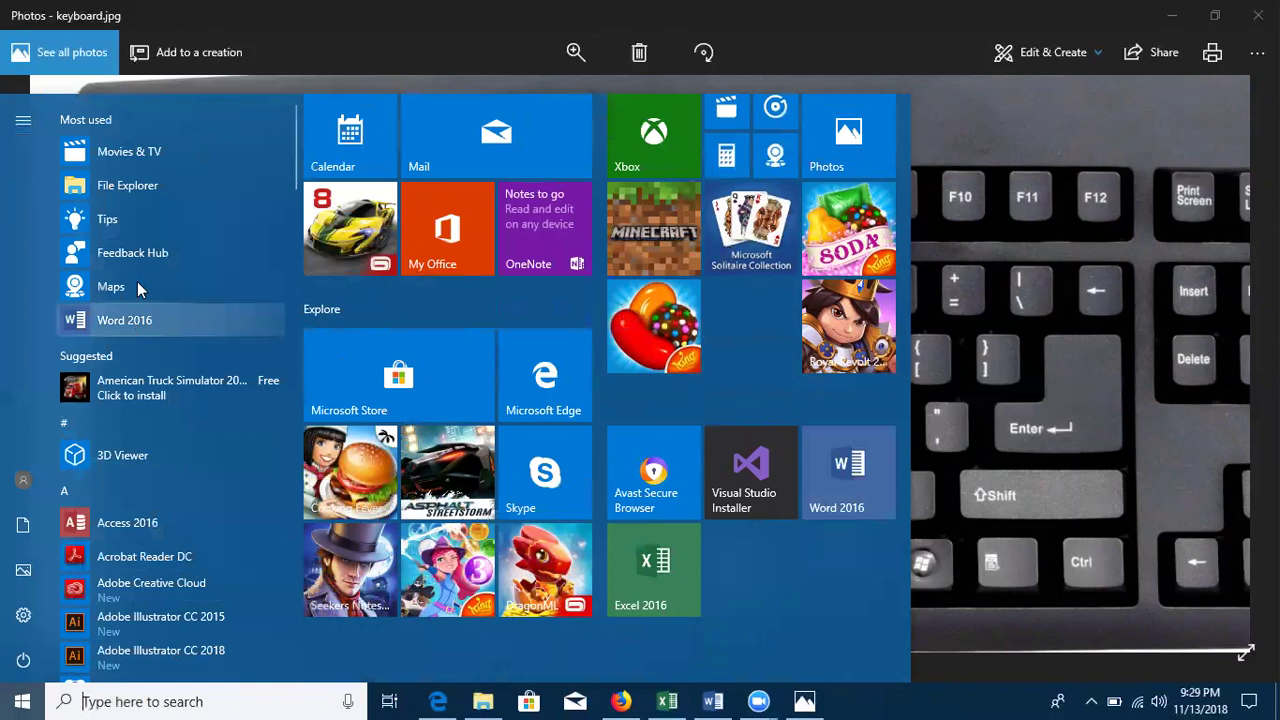
scroll(172, 330, down, 3)
scroll(131, 577, down, 4)
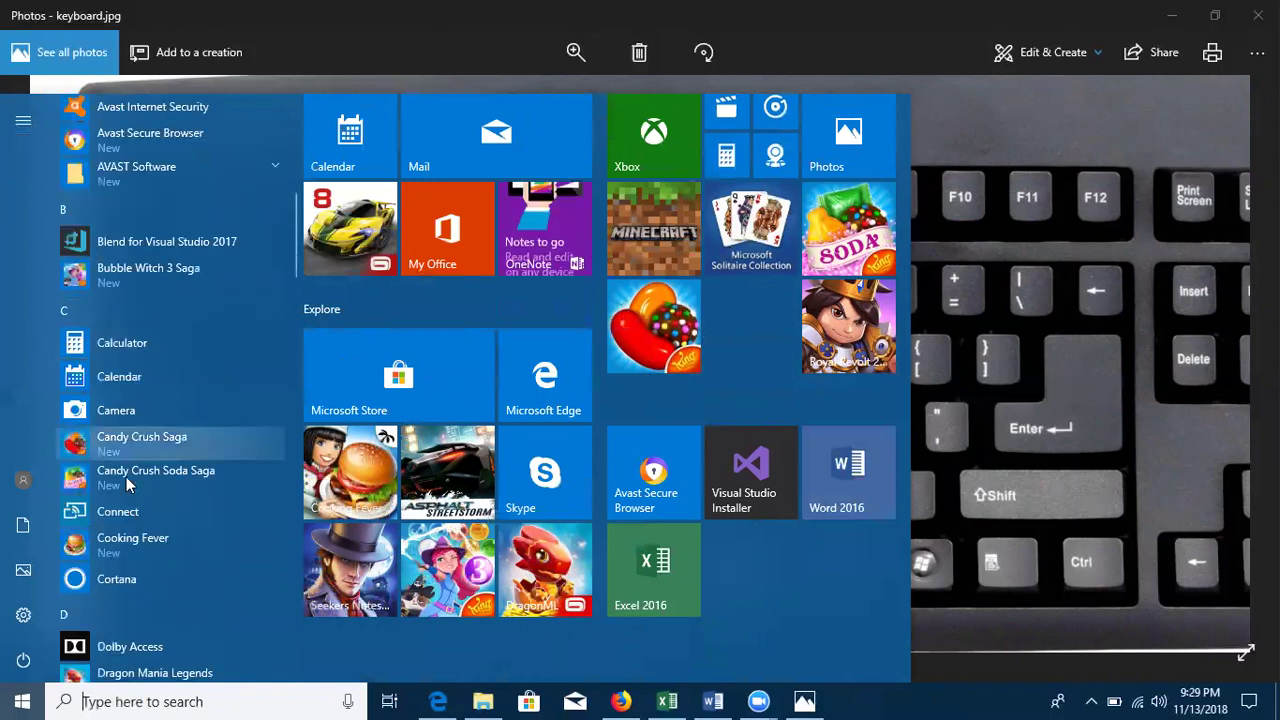
drag(120, 343, 776, 568)
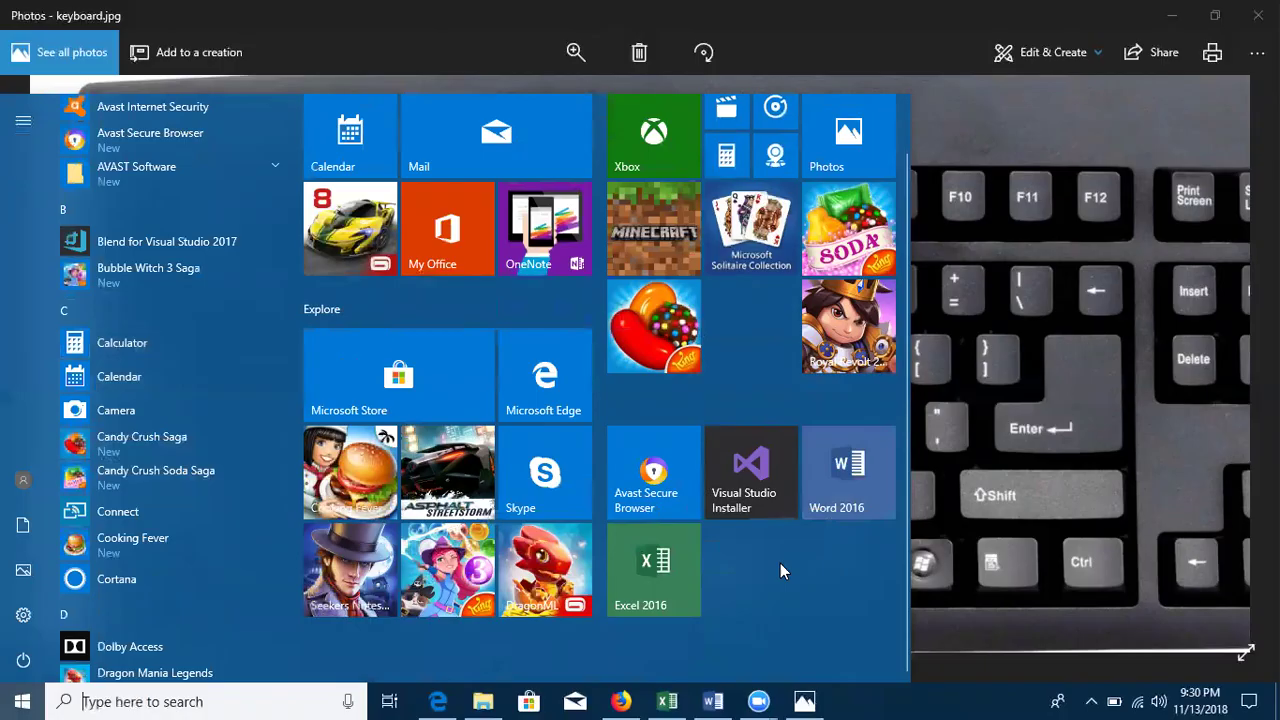
drag(777, 485, 783, 598)
drag(755, 580, 750, 573)
Step: Add Google Chrome from the app list as a tile below Word 2016 in the unnamed group
scroll(170, 487, down, 5)
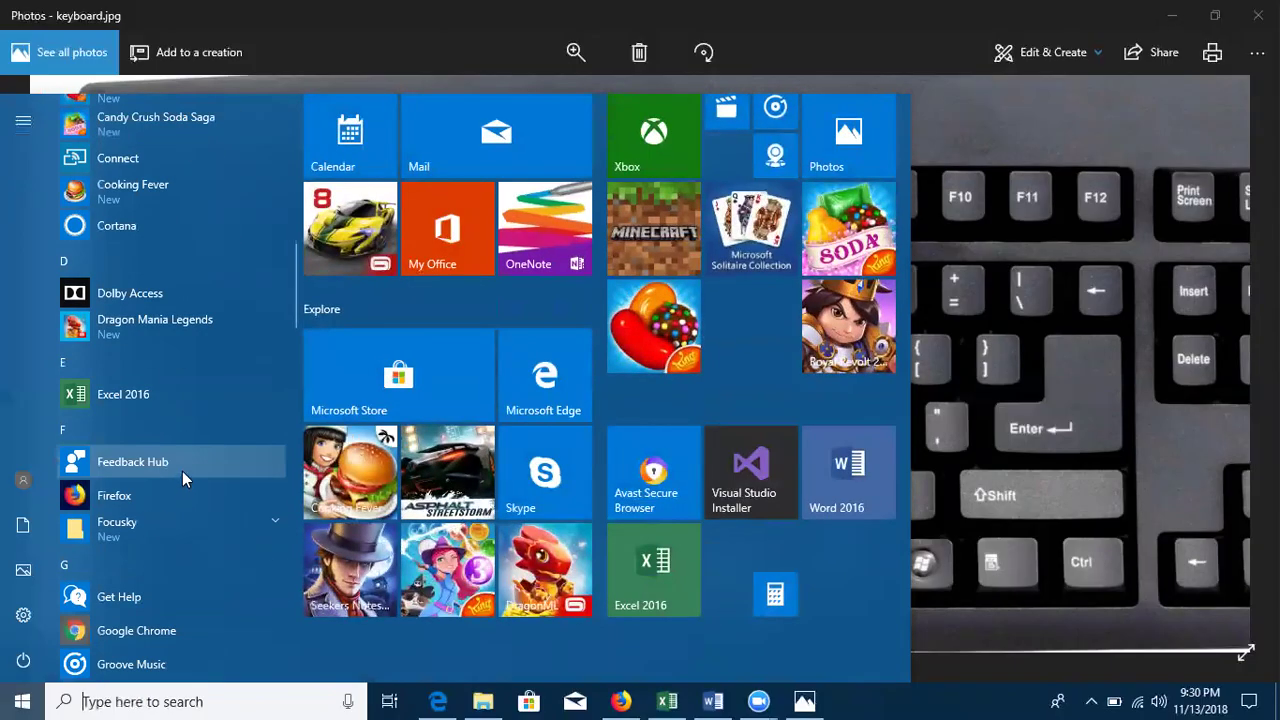
scroll(182, 471, down, 2)
drag(148, 454, 808, 555)
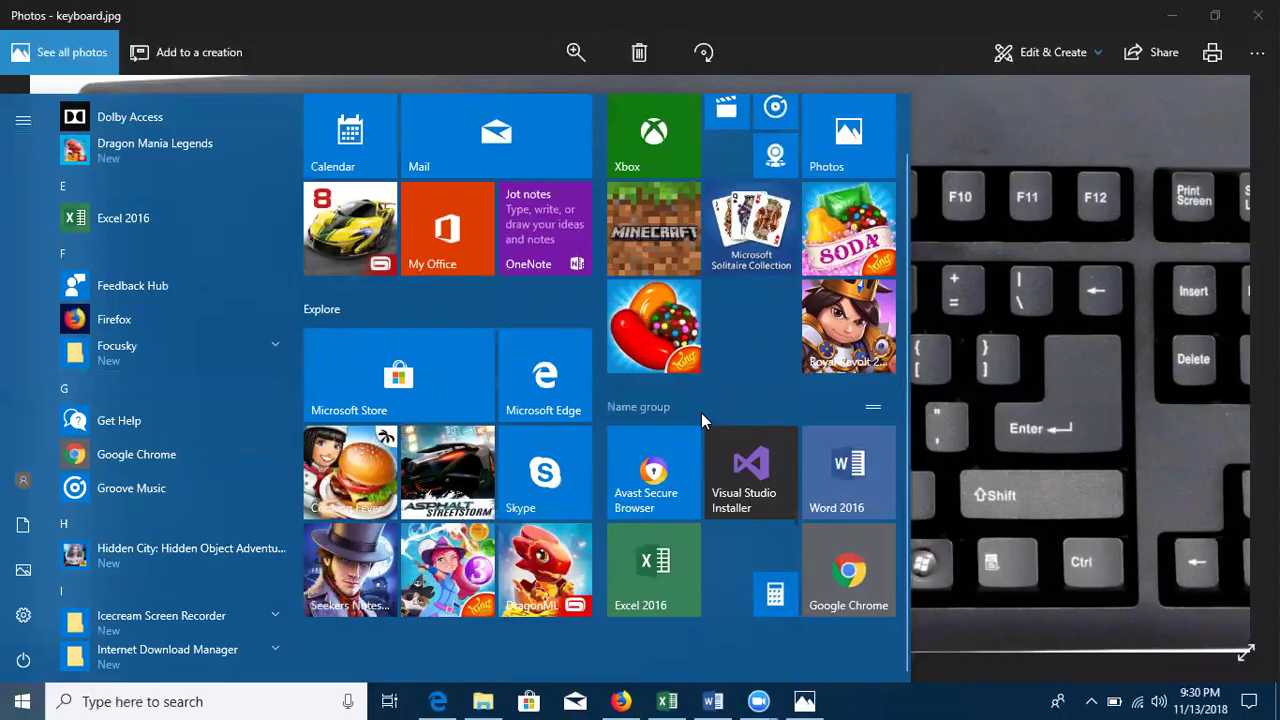
Step: Name the unnamed tile group My Apps and move it above the Create group
mouse_move(667, 414)
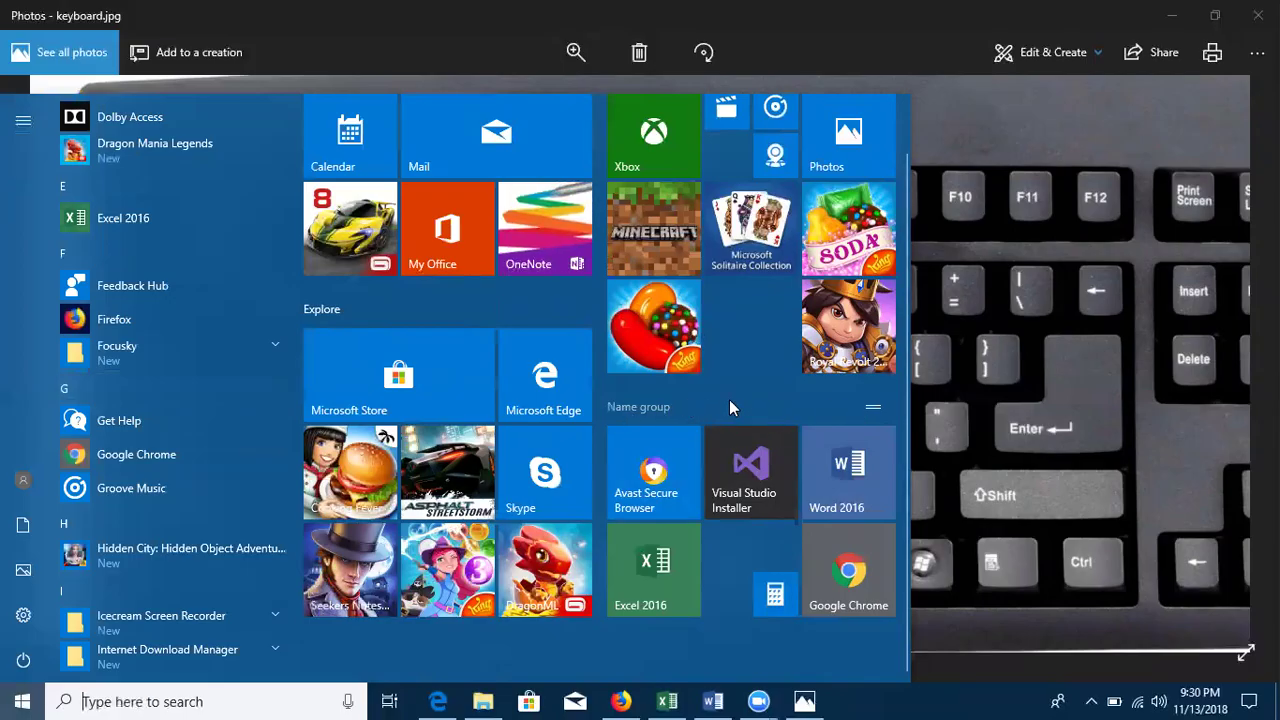
click(676, 405)
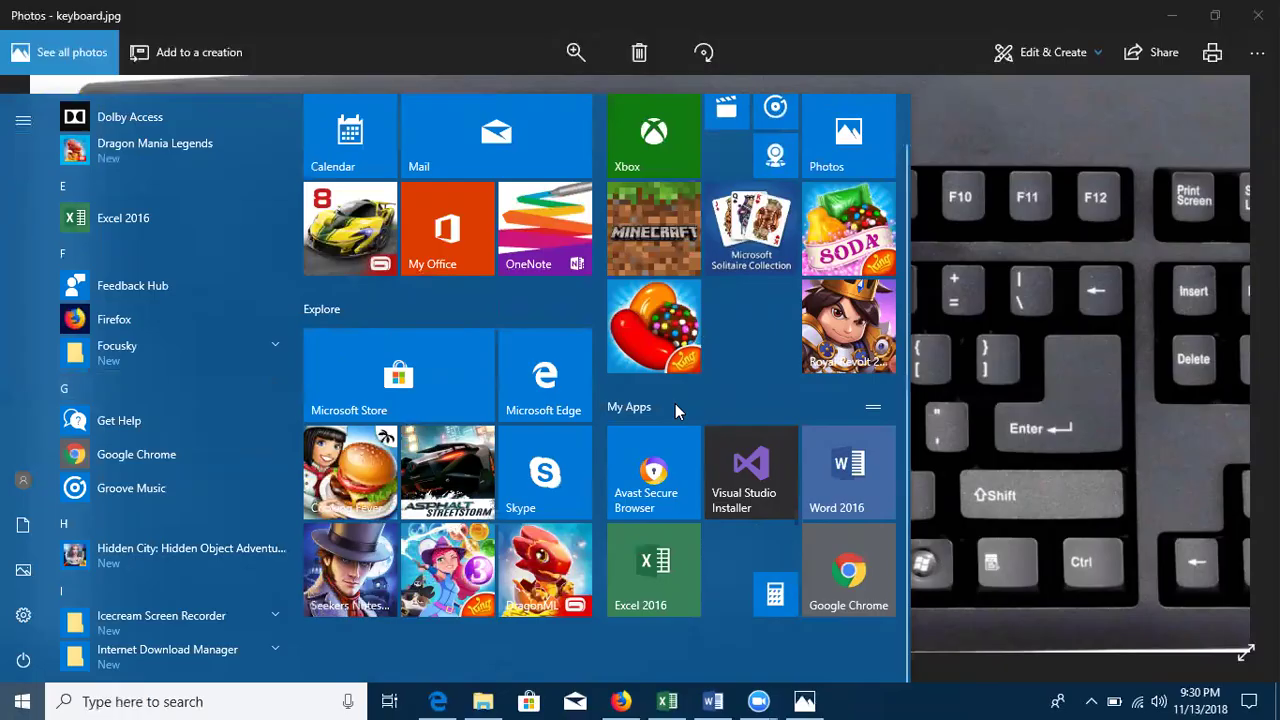
key(Return)
drag(737, 420, 384, 140)
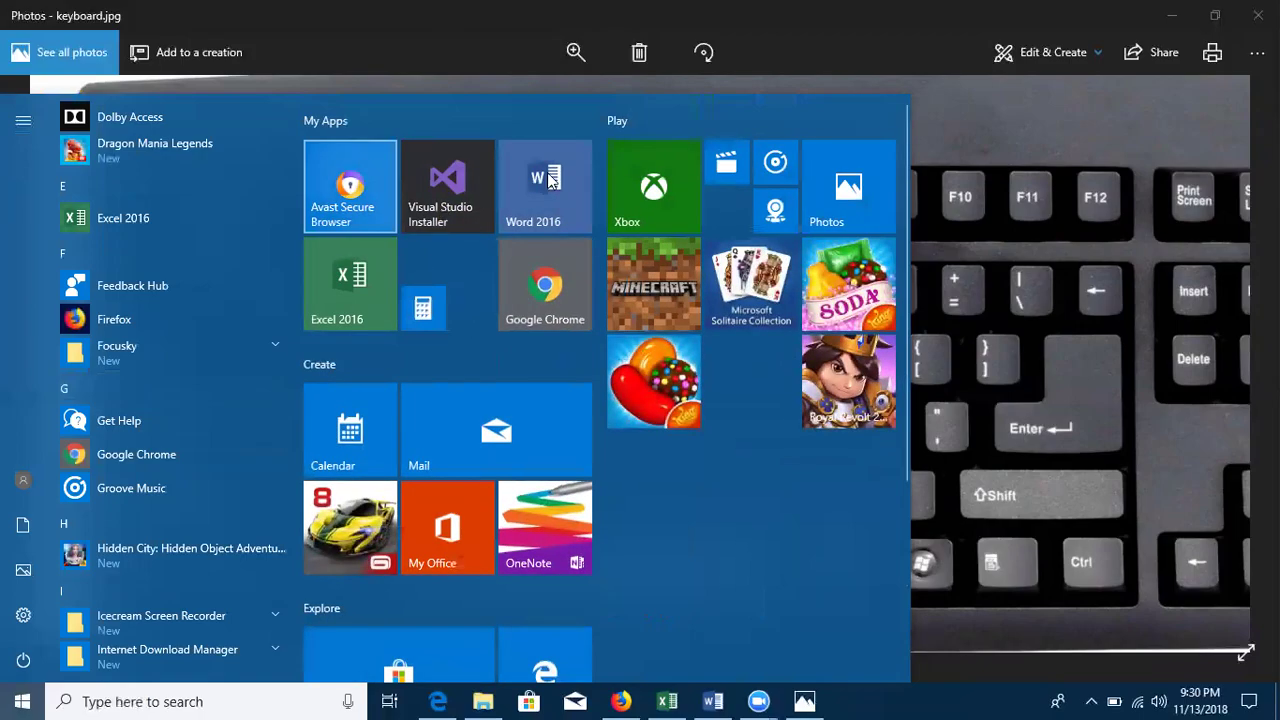
Step: Move Avast Secure Browser out of My Apps to below the Play group, and shift Visual Studio Installer and Word 2016 into the gap
drag(372, 217, 760, 500)
drag(445, 185, 313, 184)
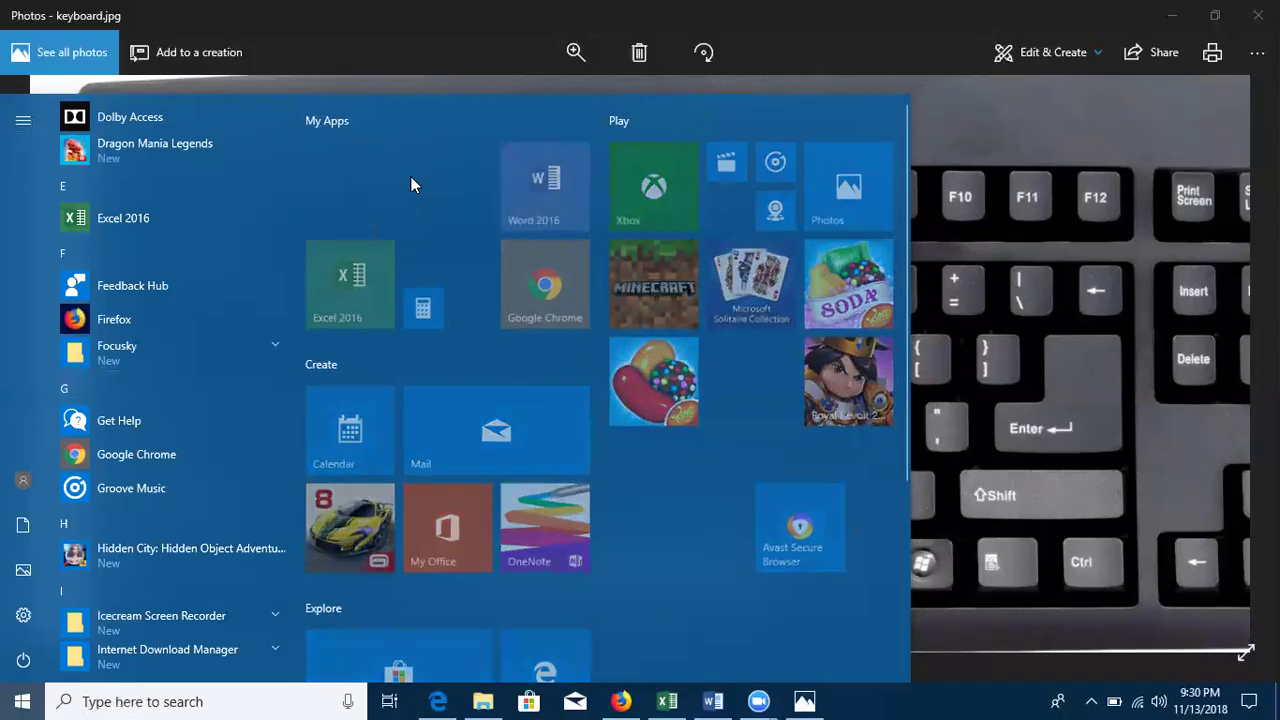
drag(489, 172, 463, 186)
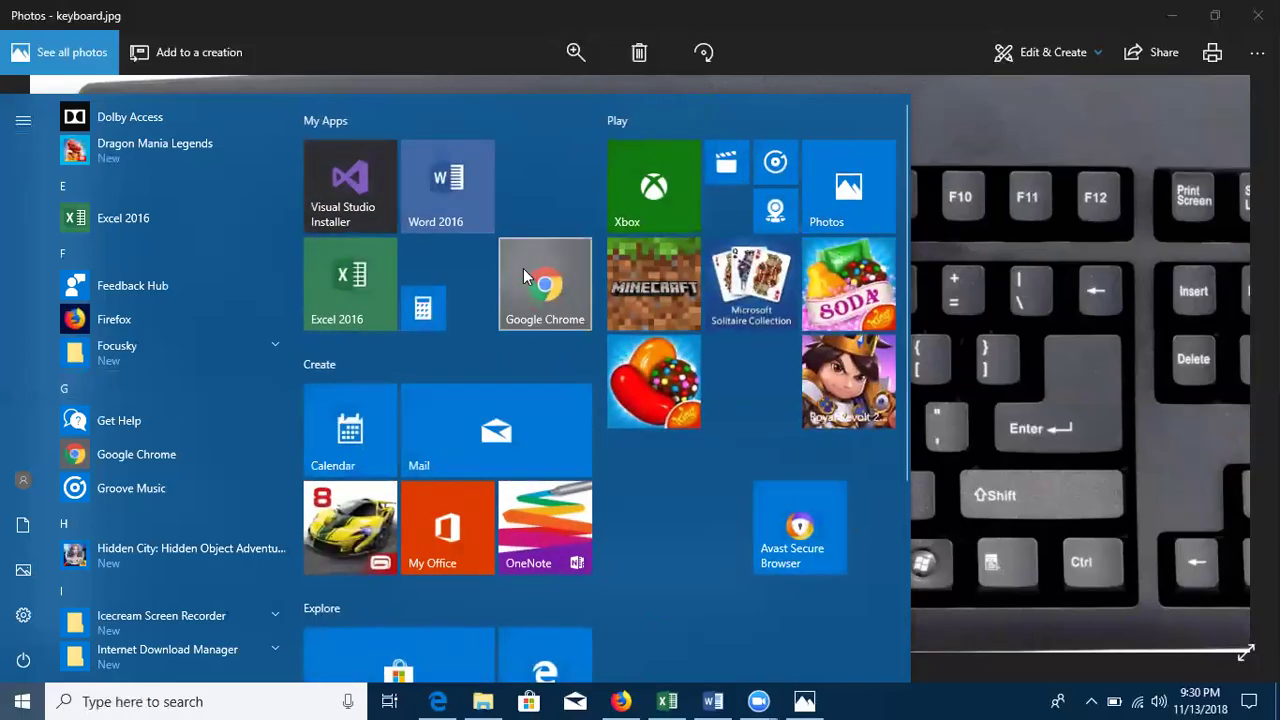
Step: Return the Calculator tile to the Play group, place Google Chrome beside Excel 2016 in My Apps, and close the Start menu
drag(424, 308, 738, 208)
drag(551, 287, 416, 287)
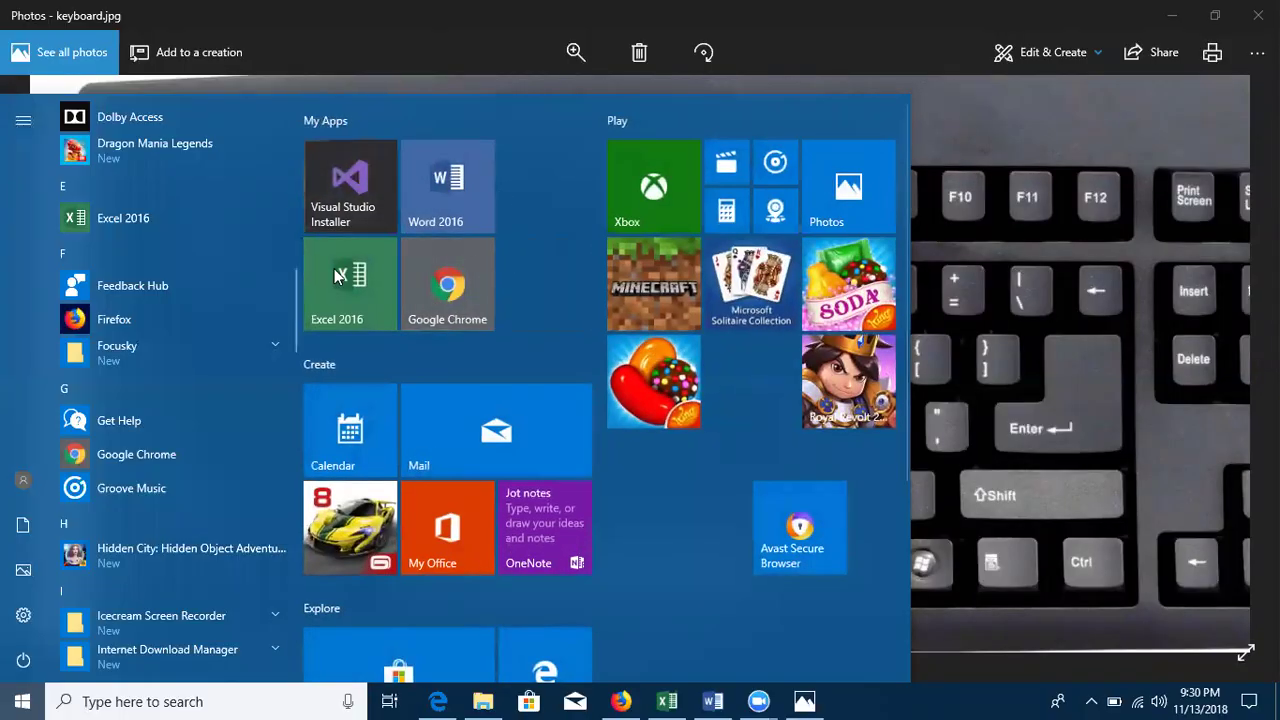
click(22, 701)
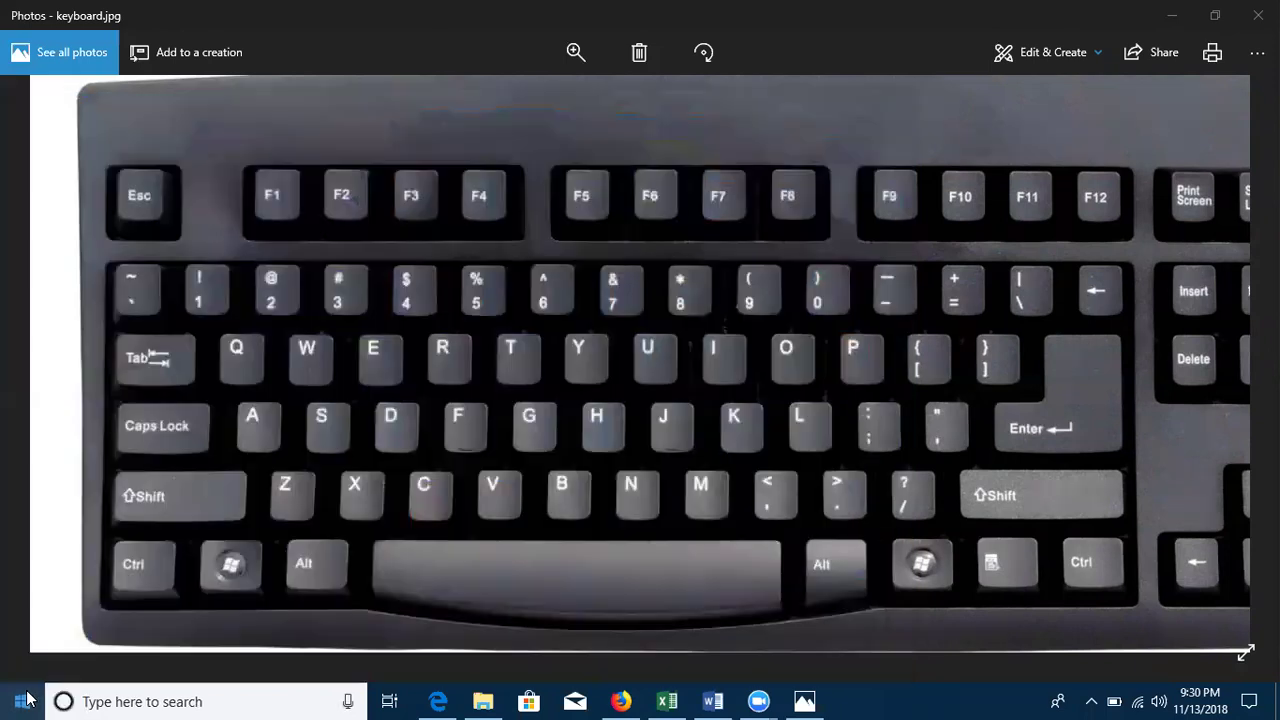
Step: View the expanded Start navigation labels with the Power options, and the shortcut menu of the Start button
click(24, 700)
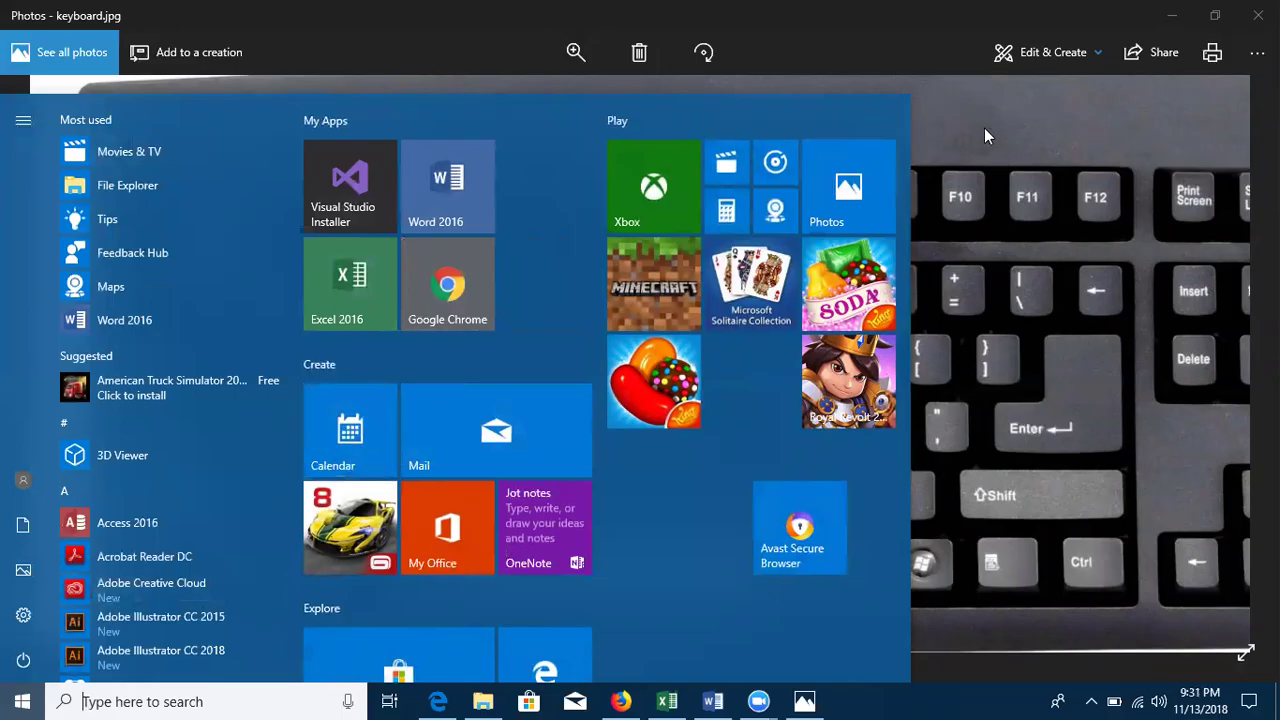
click(25, 128)
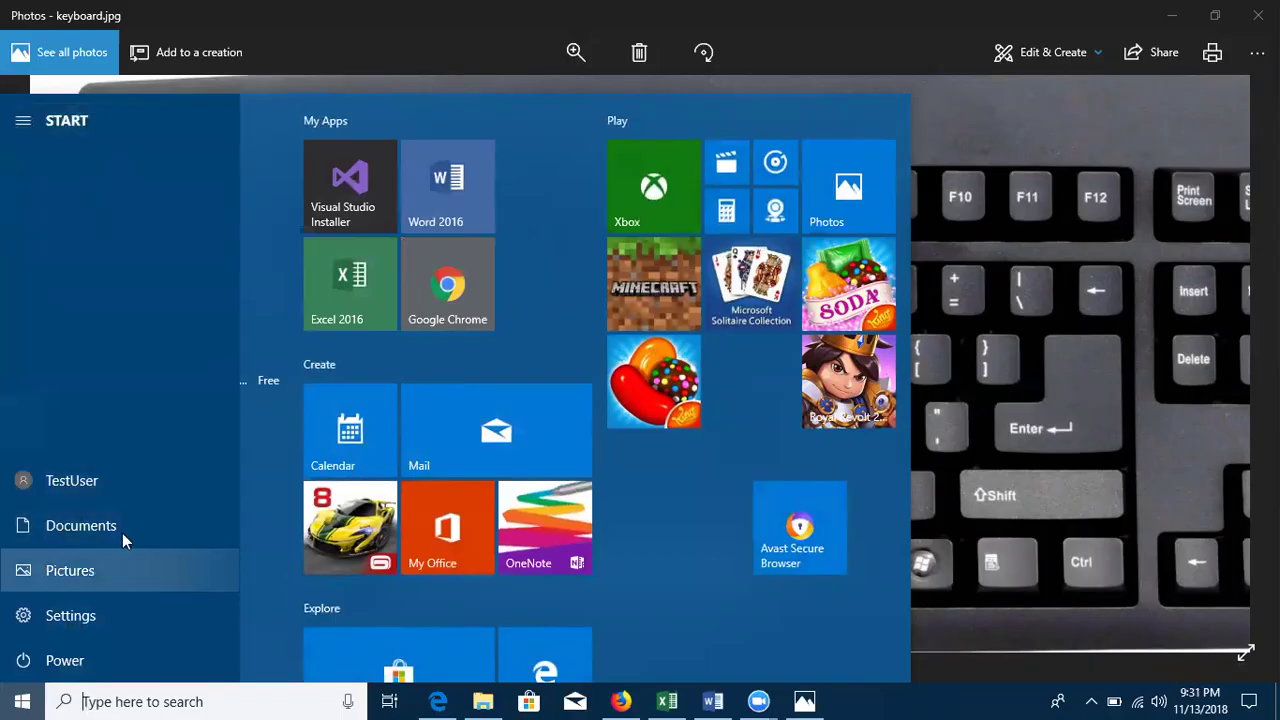
click(58, 664)
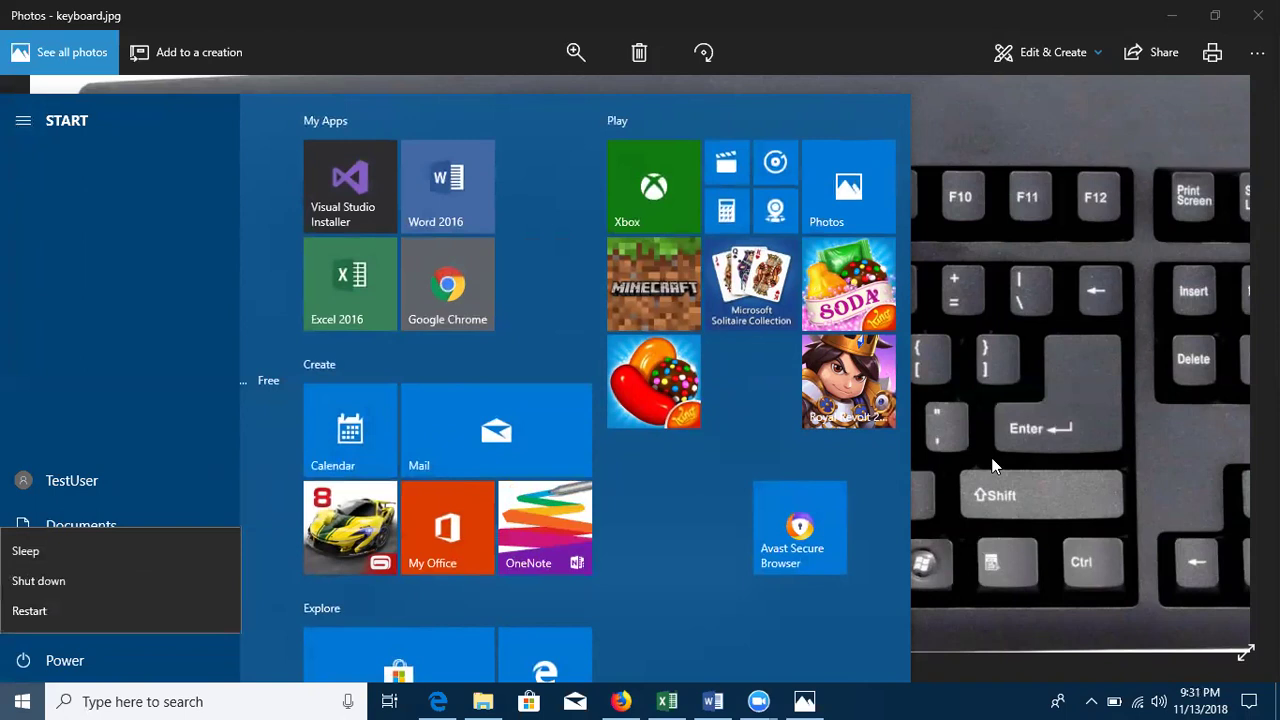
key(Escape)
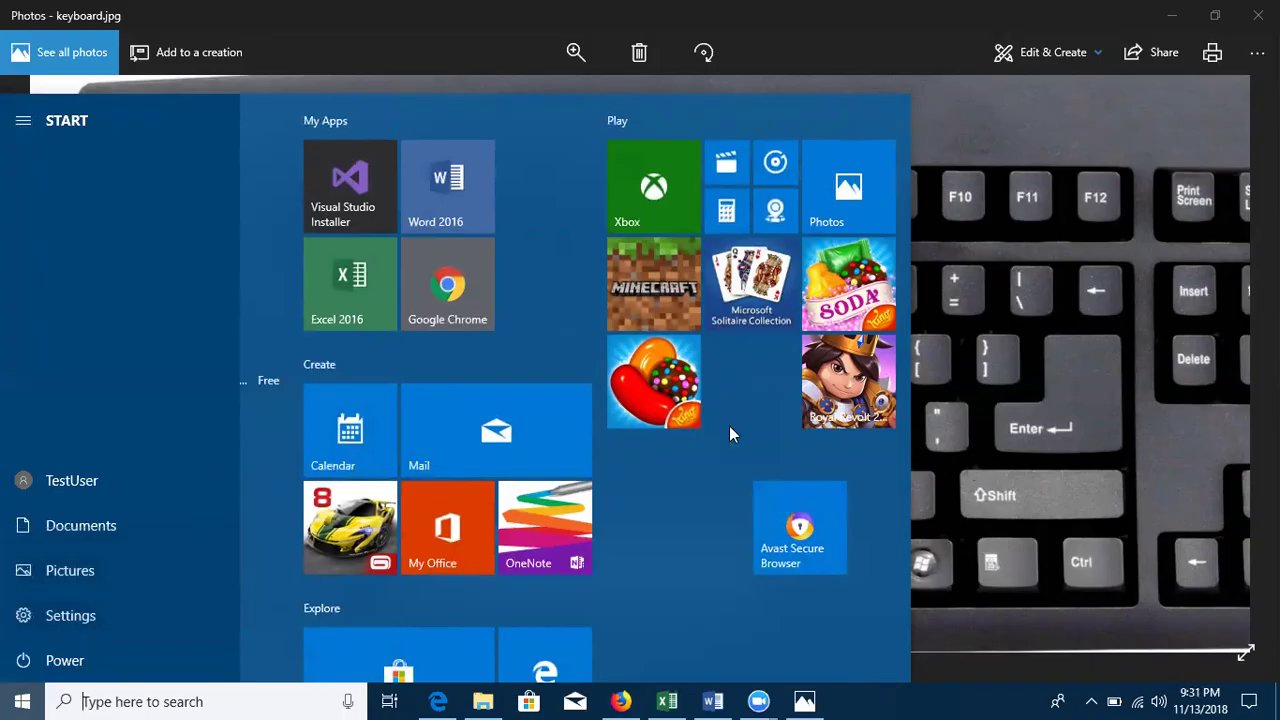
click(21, 700)
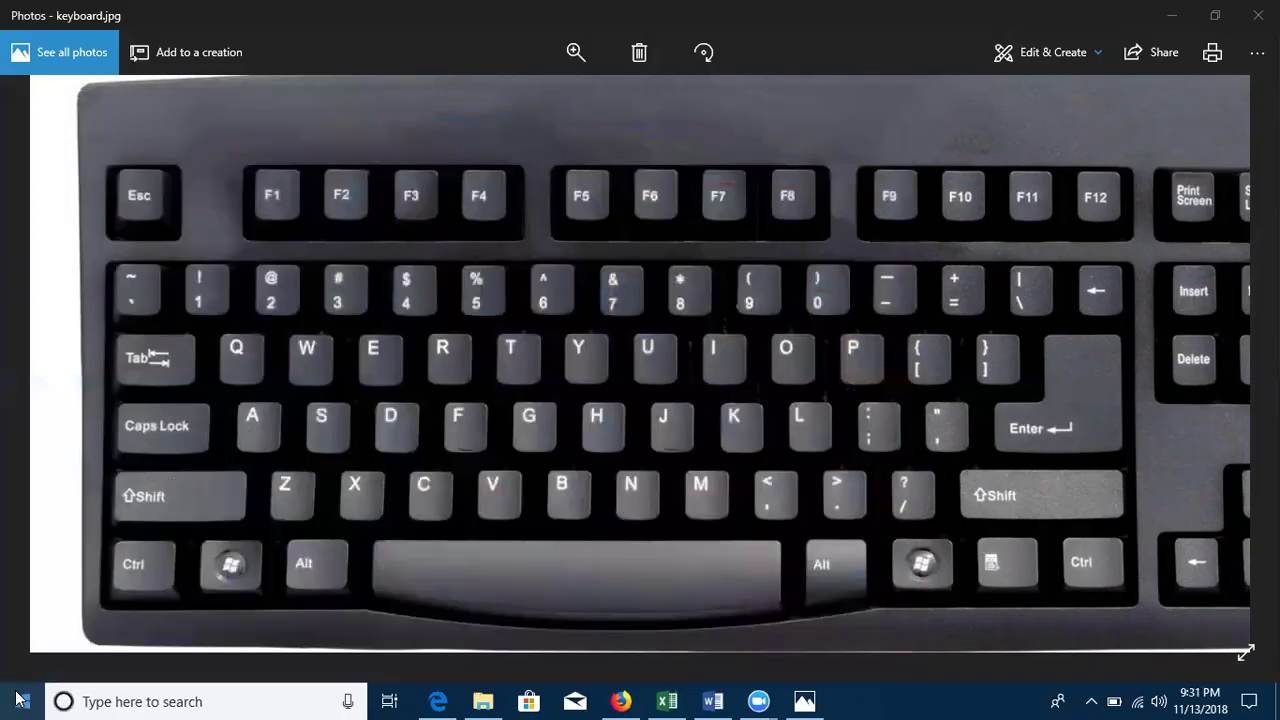
right_click(20, 700)
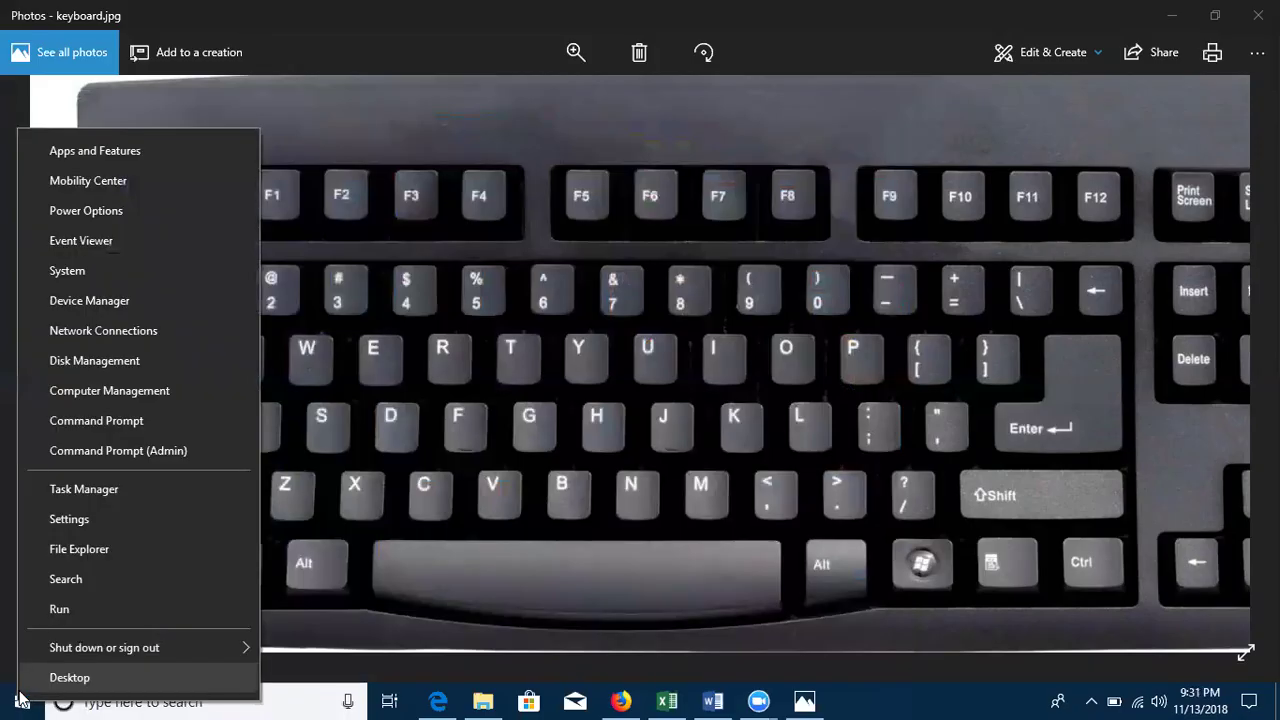
Step: Open the taskbar settings in a maximized window and switch to the Start personalization page
right_click(876, 699)
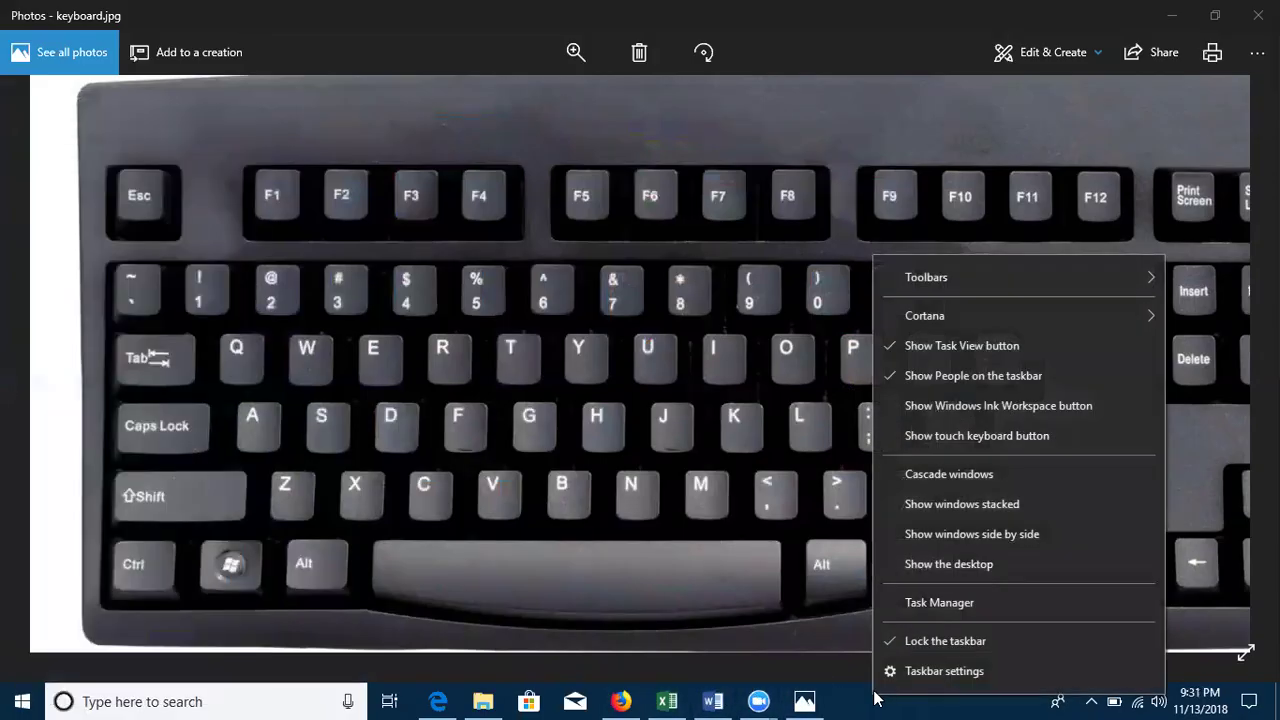
click(947, 672)
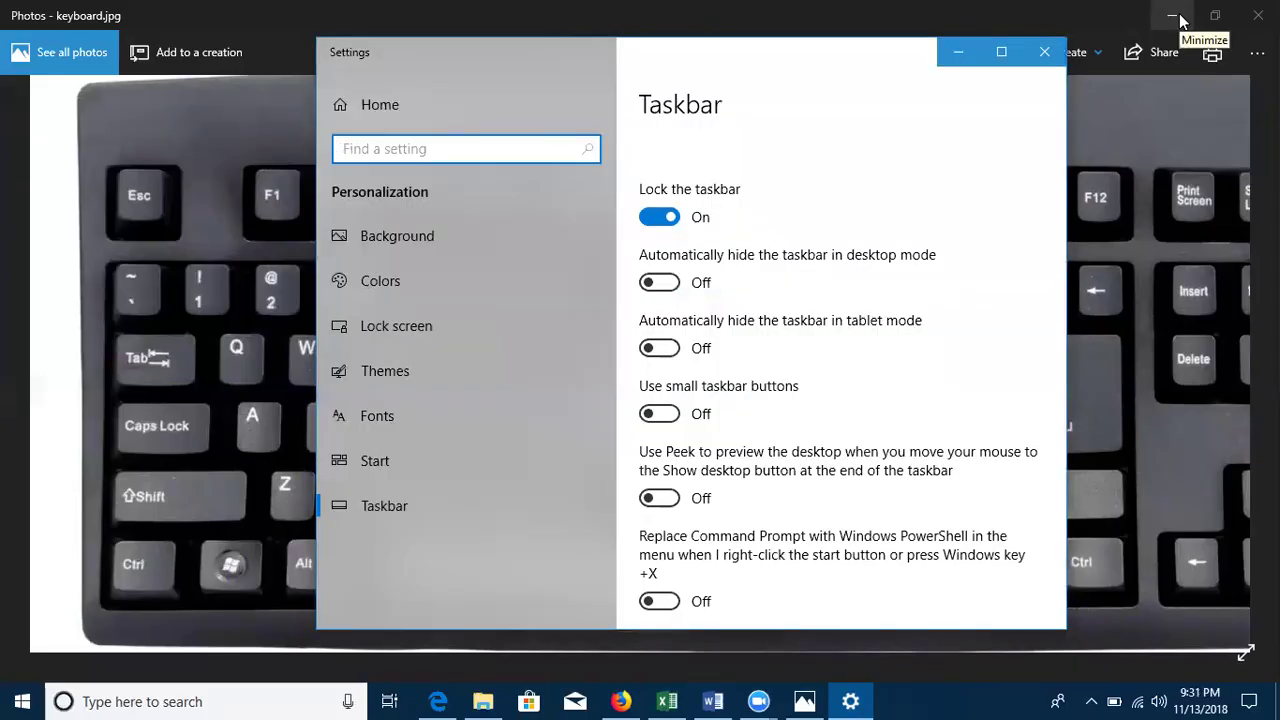
click(1179, 20)
click(1001, 51)
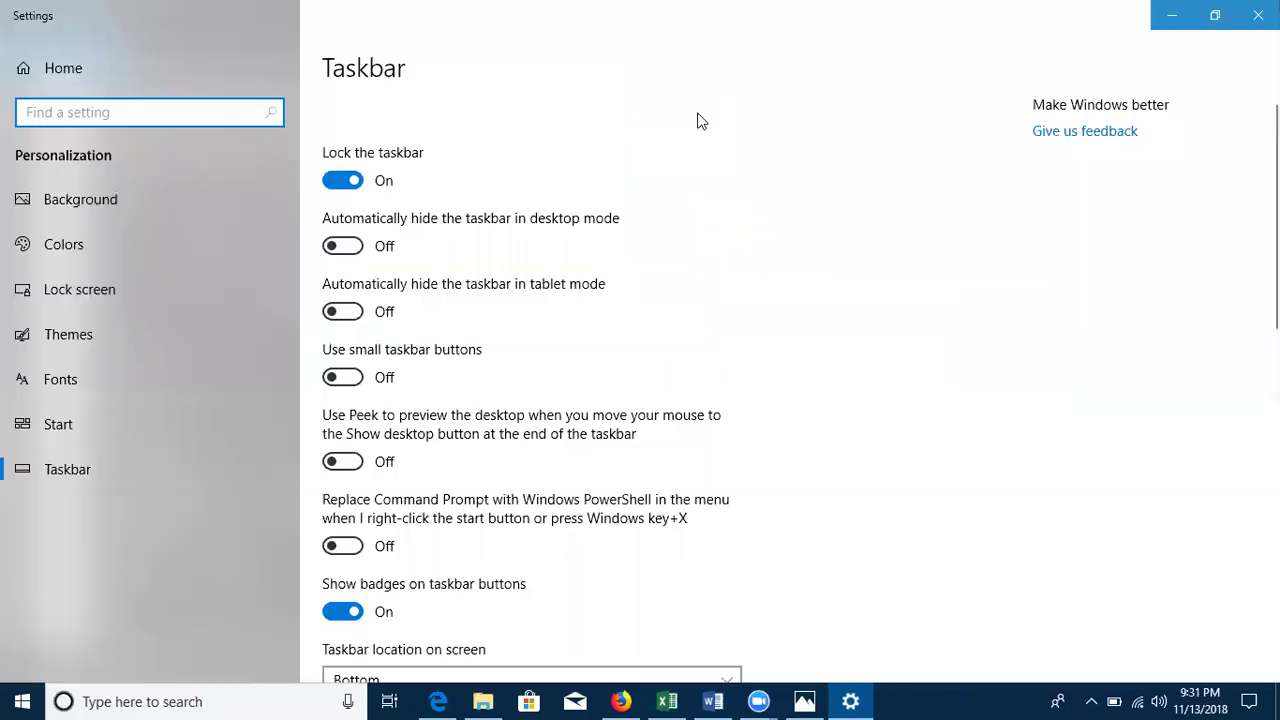
click(33, 432)
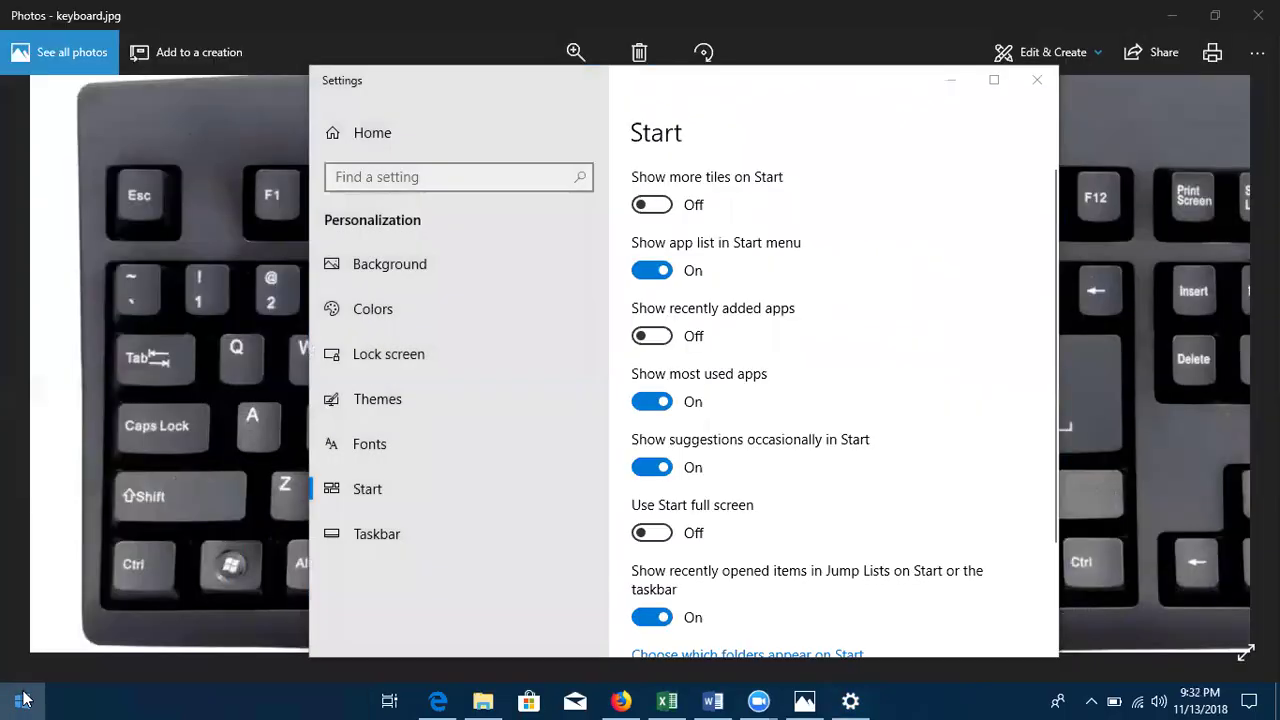
Step: Check the Start menu and compare the context menus of the taskbar and the Start button
key(super)
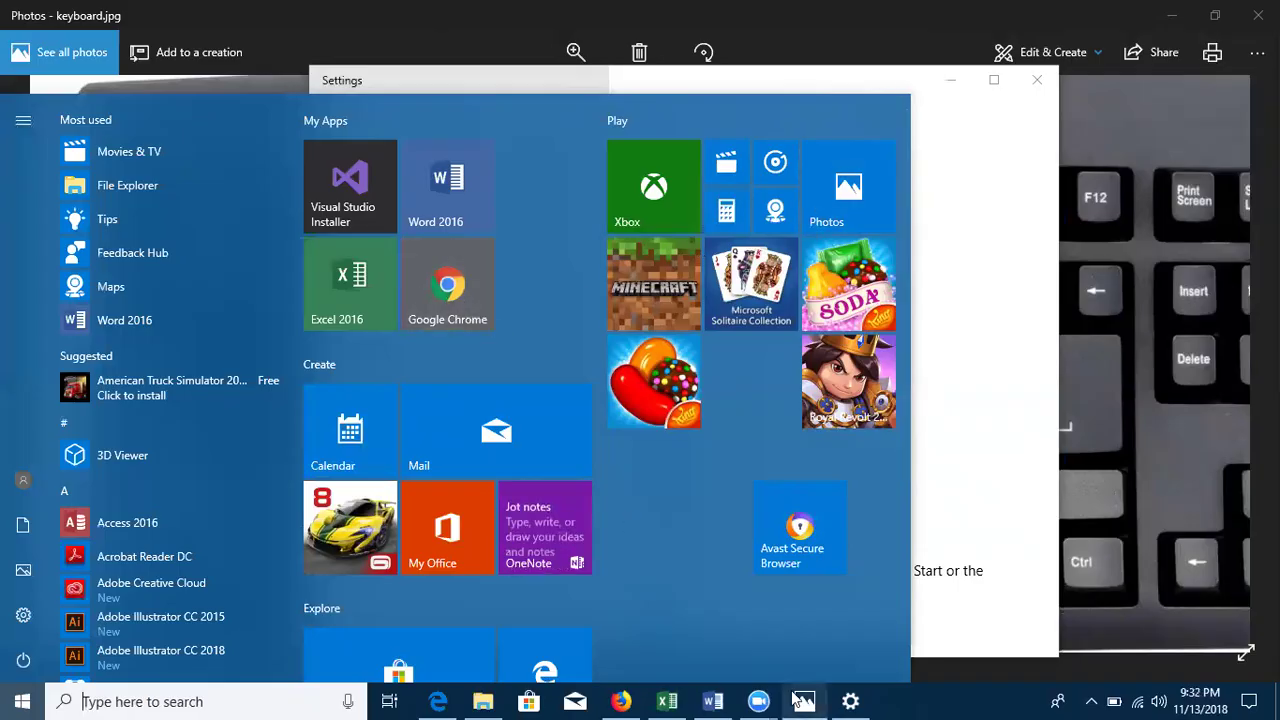
click(868, 701)
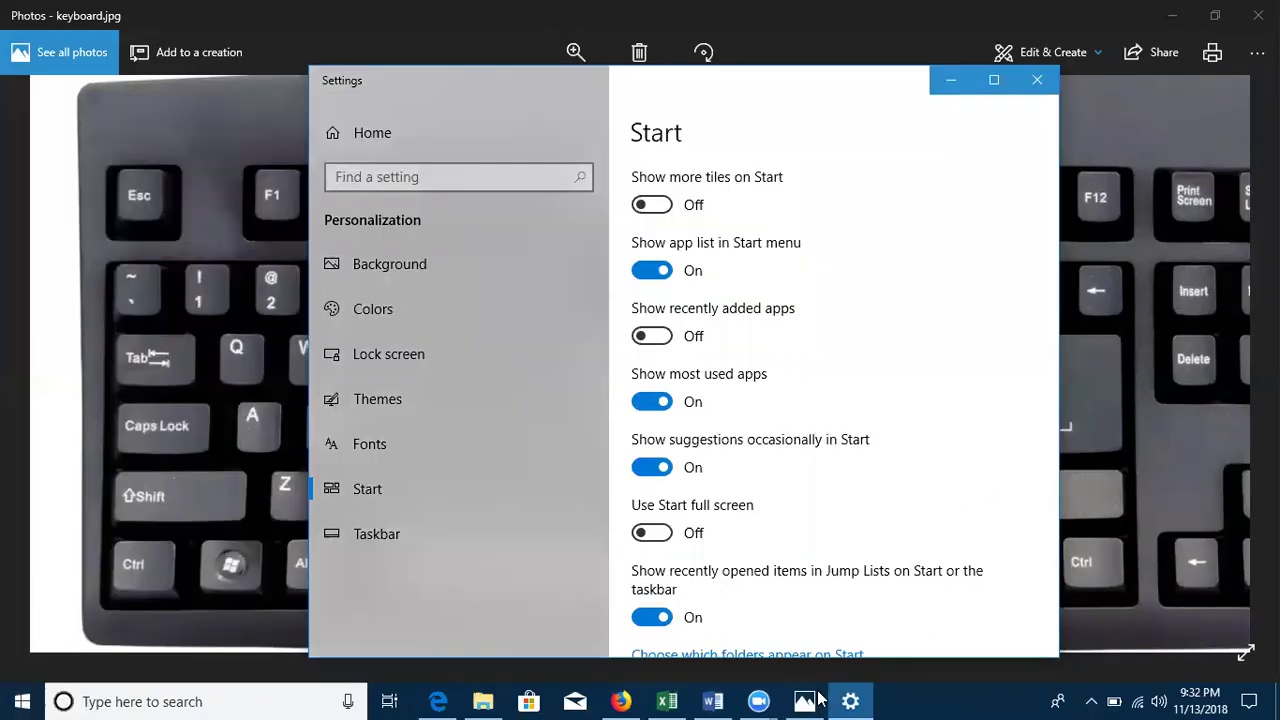
right_click(933, 698)
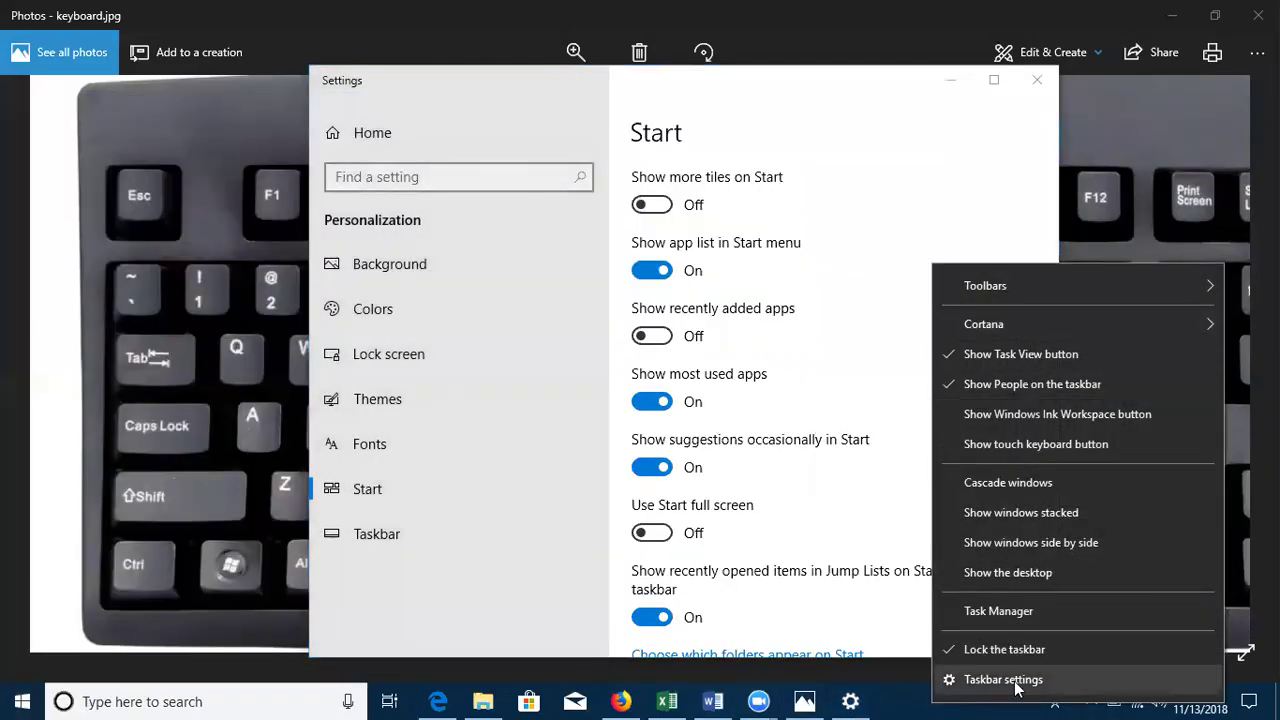
click(22, 700)
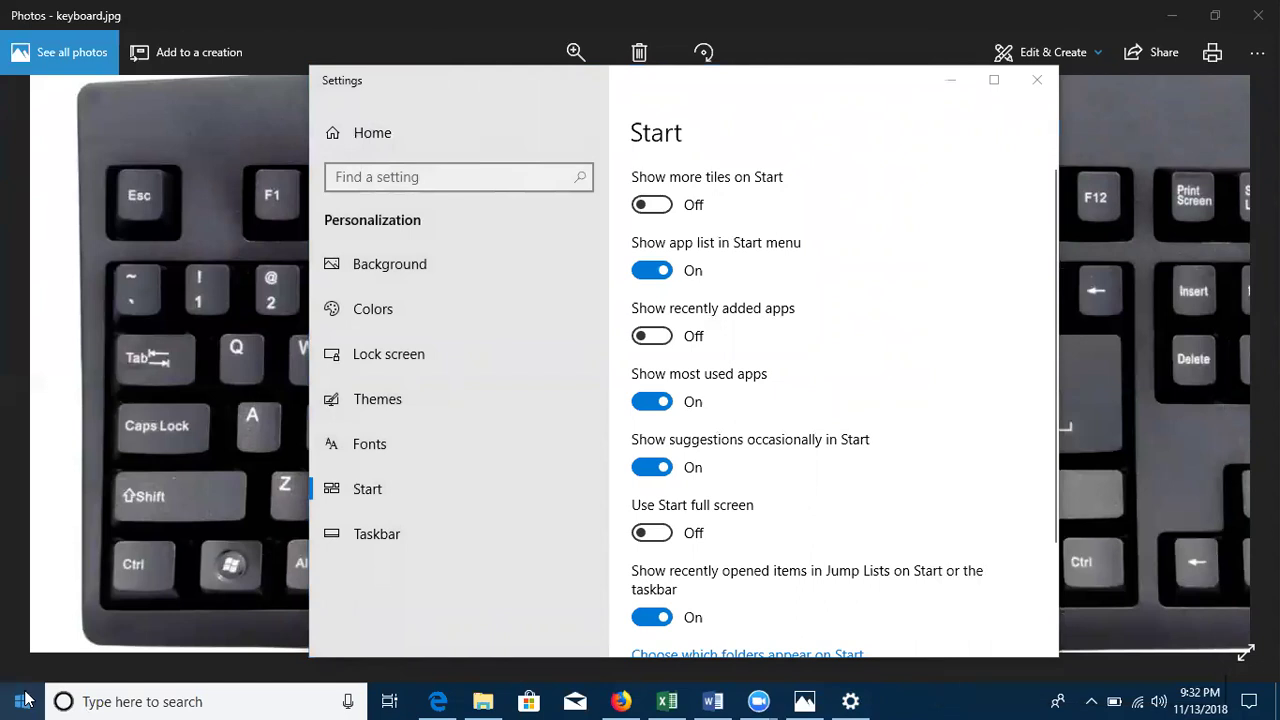
right_click(22, 700)
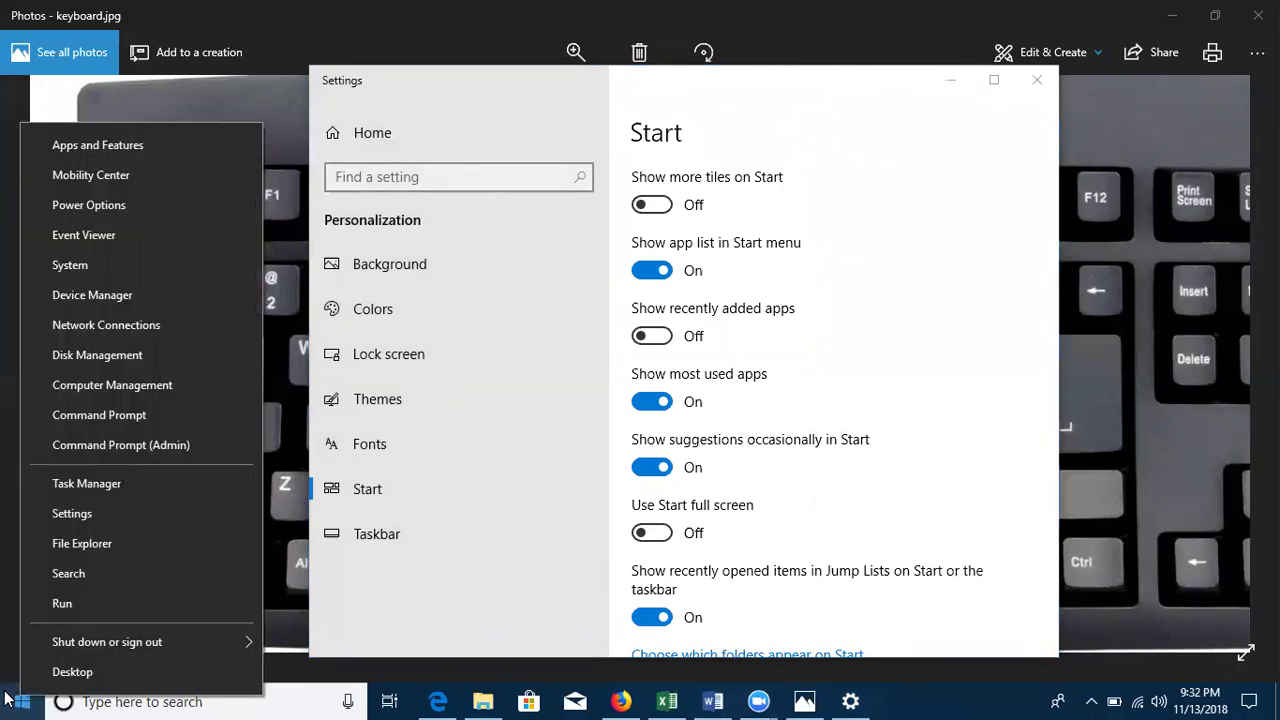
click(396, 238)
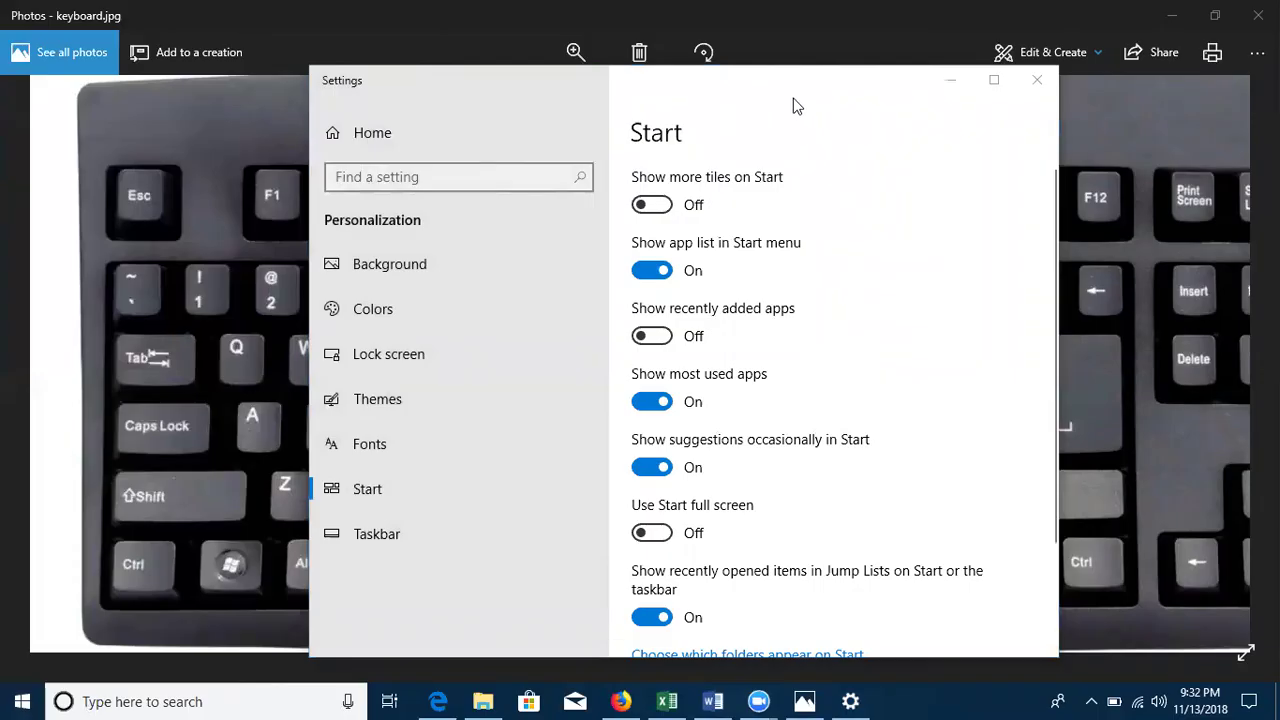
Step: Review the options on the Start personalization page and open the Start menu to examine its tile layout
key(super+Up)
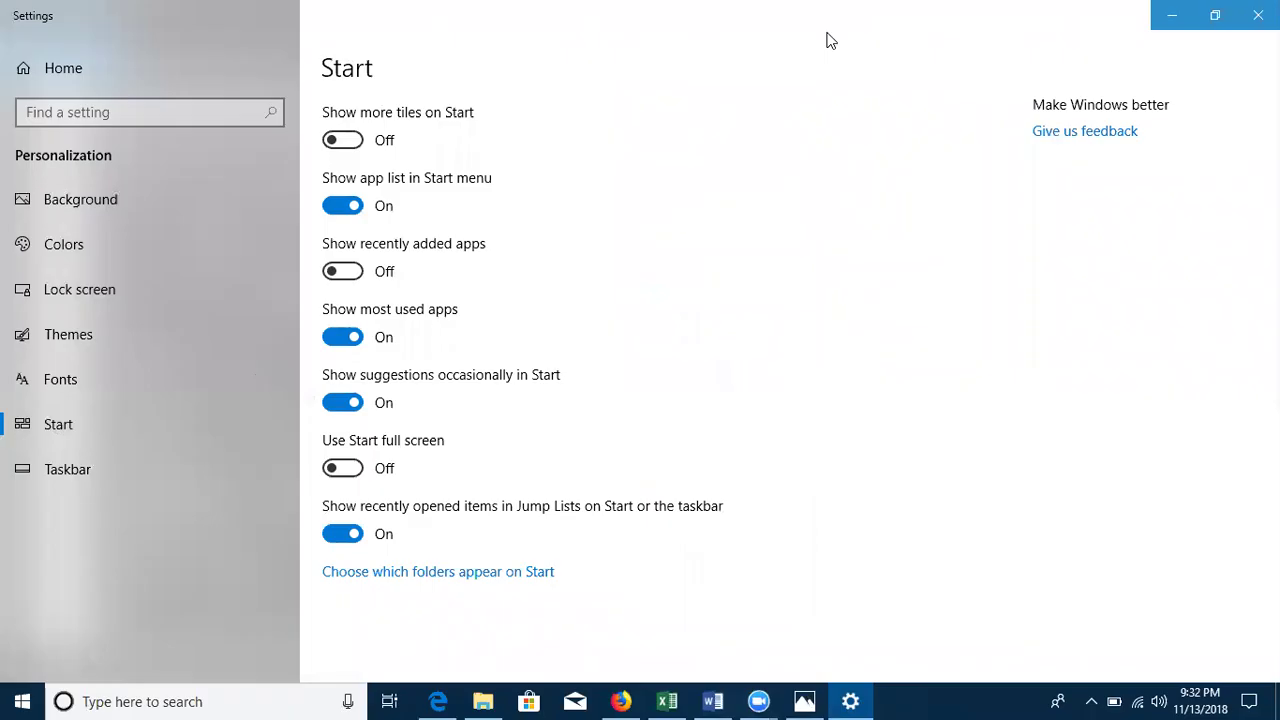
key(super+Down)
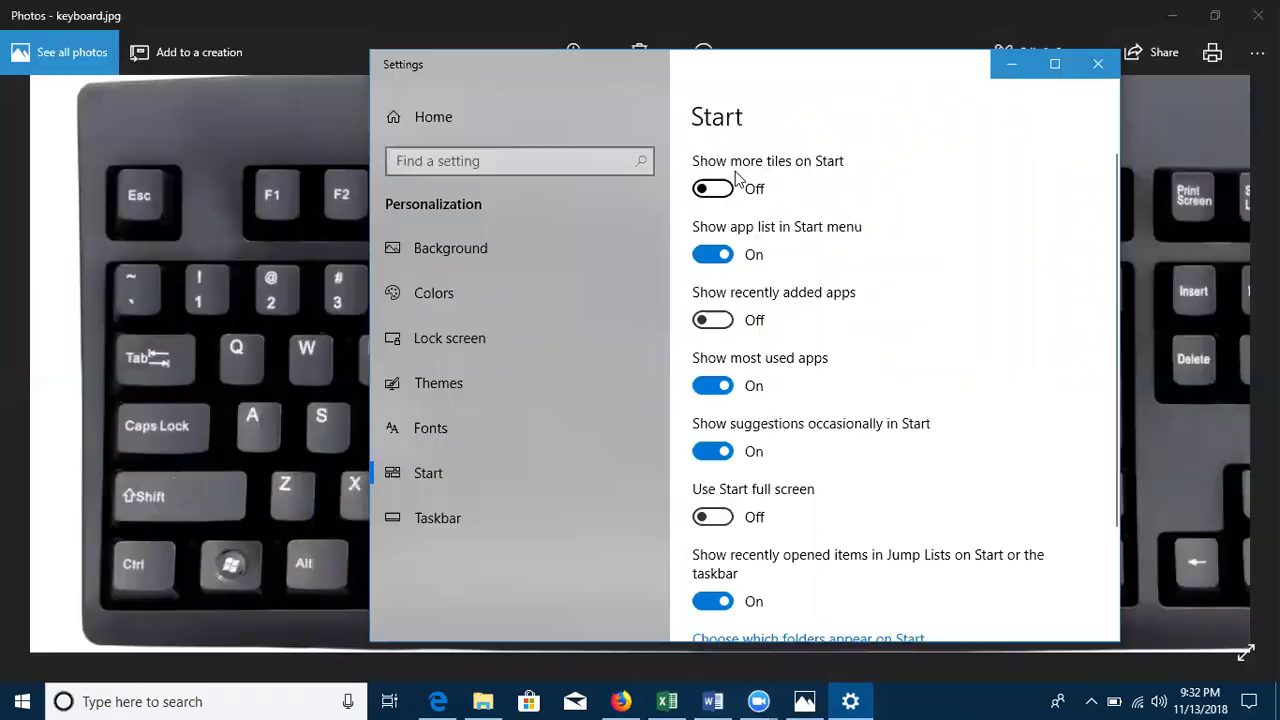
scroll(733, 262, down, 2)
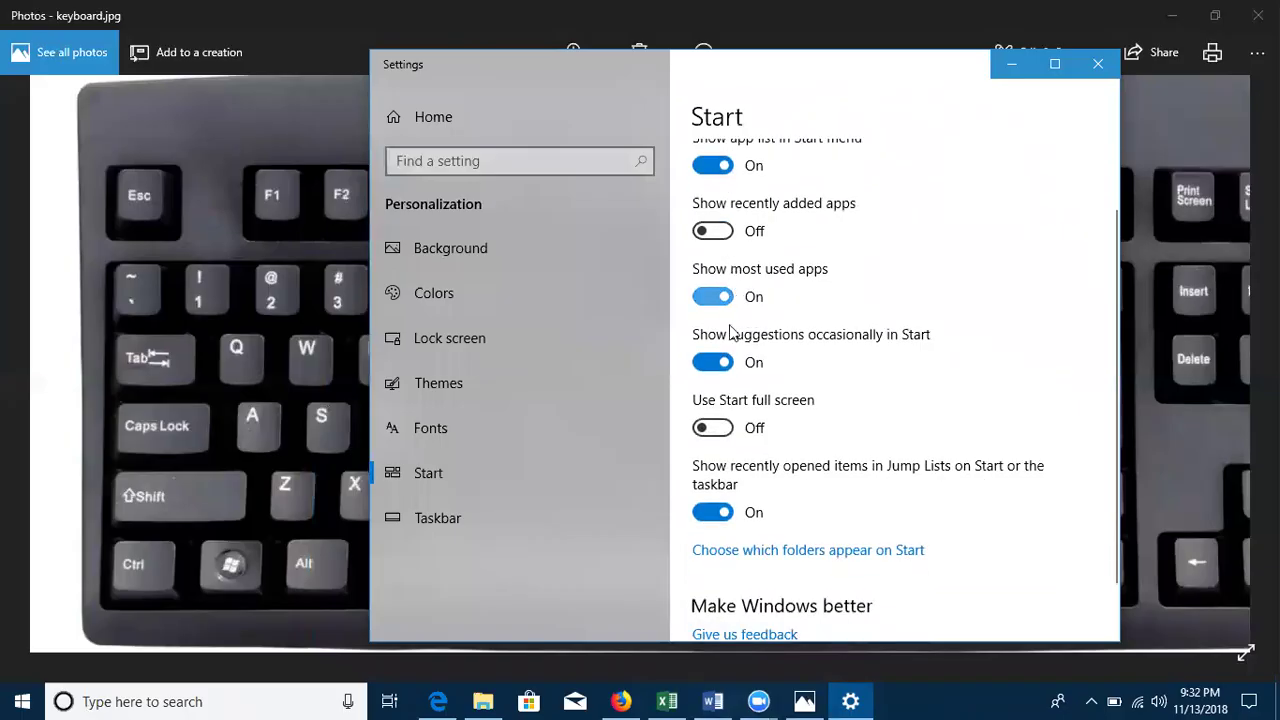
scroll(748, 217, up, 1)
scroll(746, 217, up, 1)
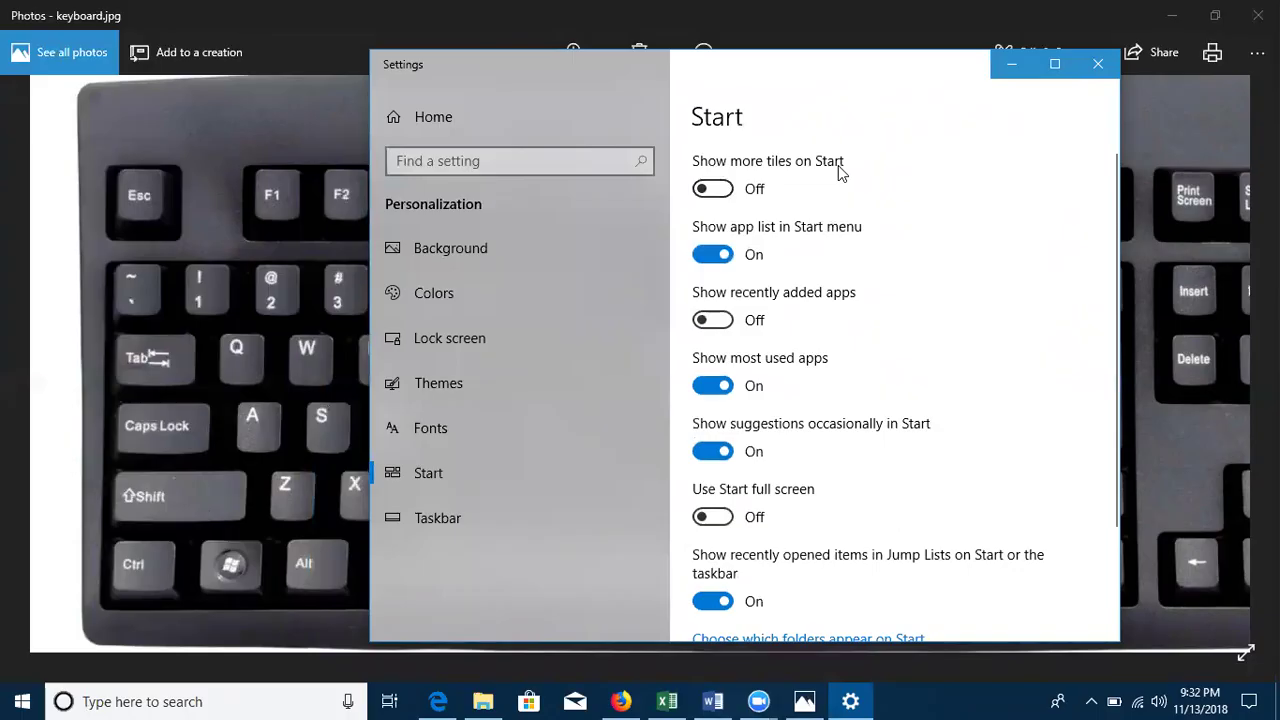
click(22, 701)
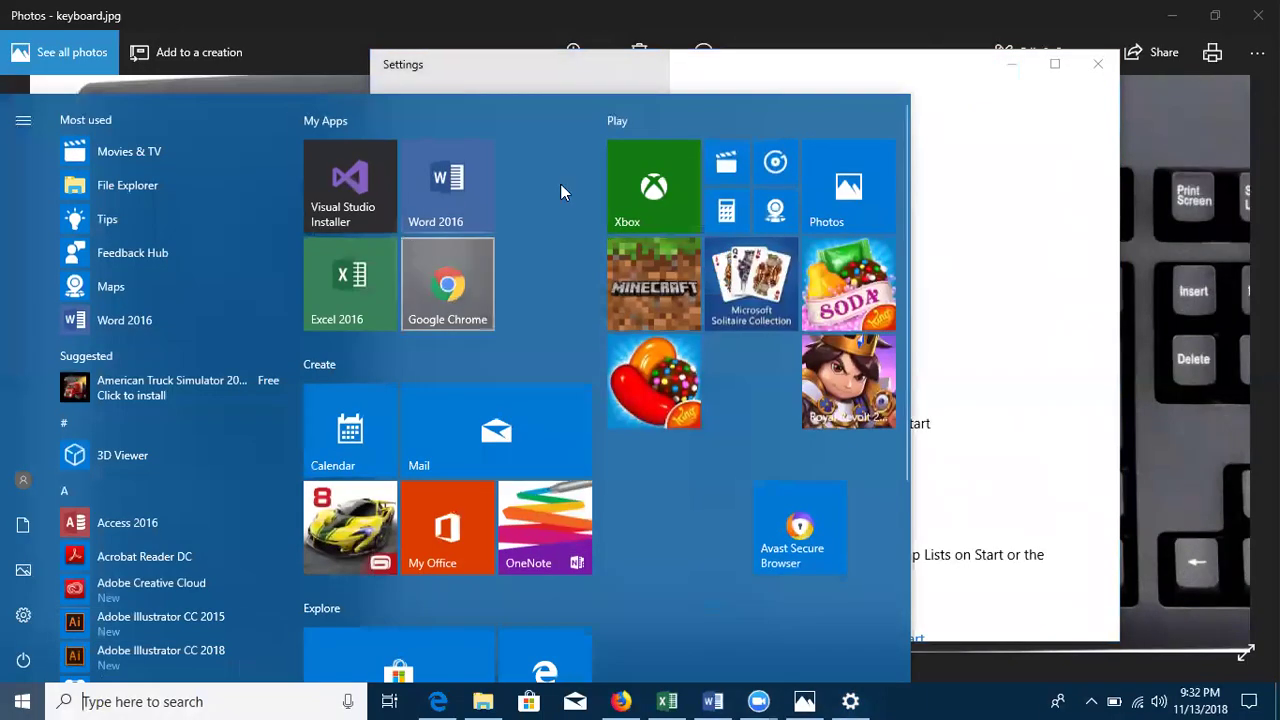
Step: Turn on Show more tiles on Start, check the tile layout in the Start menu, and turn the option back off
click(1068, 186)
click(720, 189)
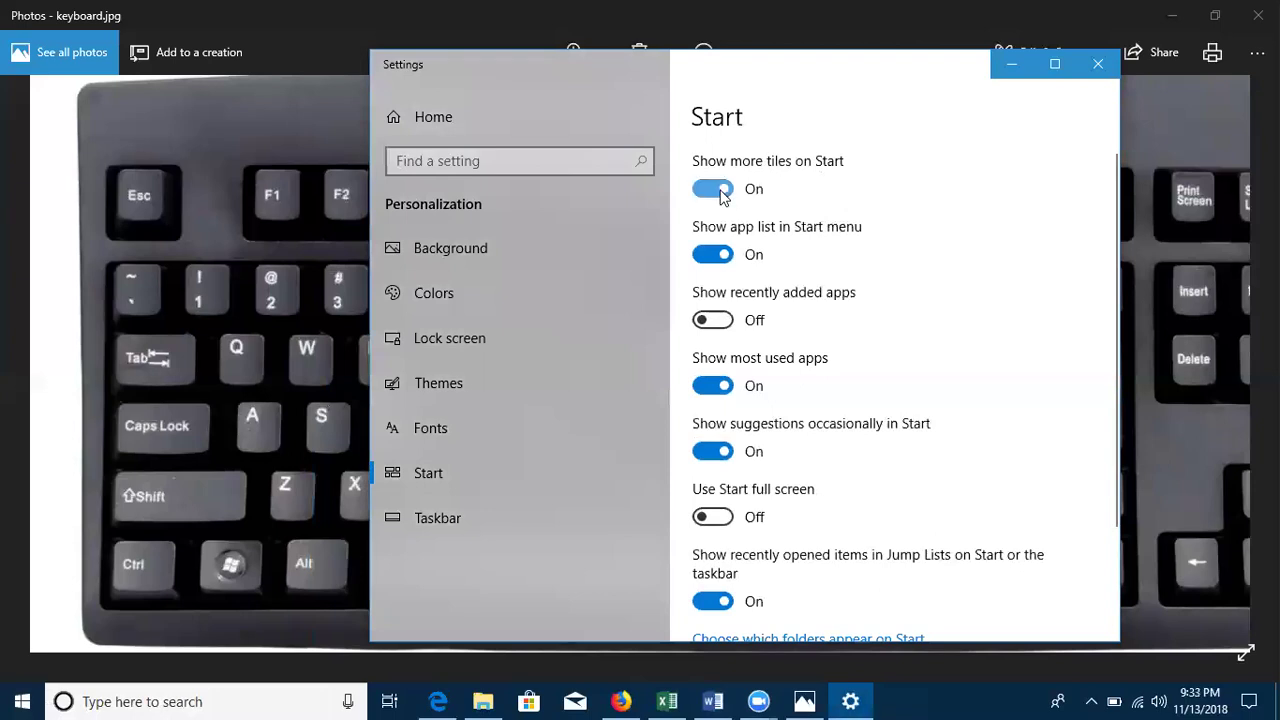
click(22, 700)
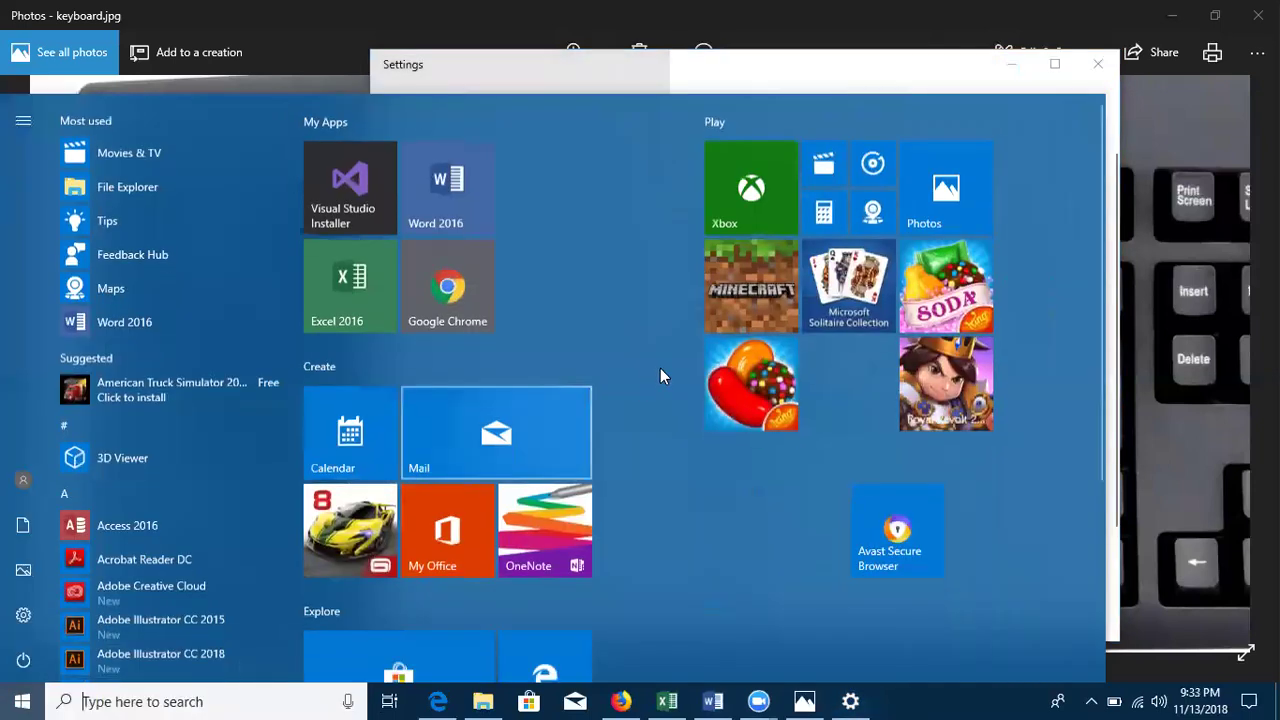
scroll(697, 527, down, 3)
scroll(804, 371, up, 3)
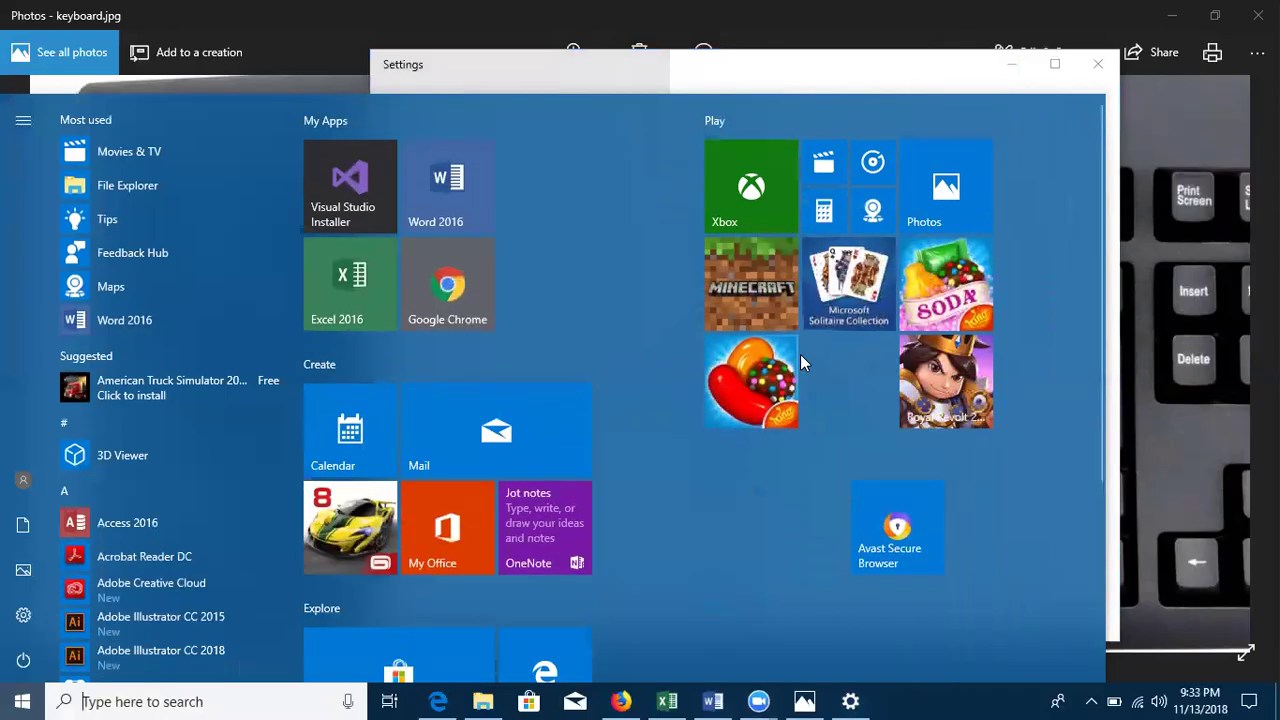
click(926, 66)
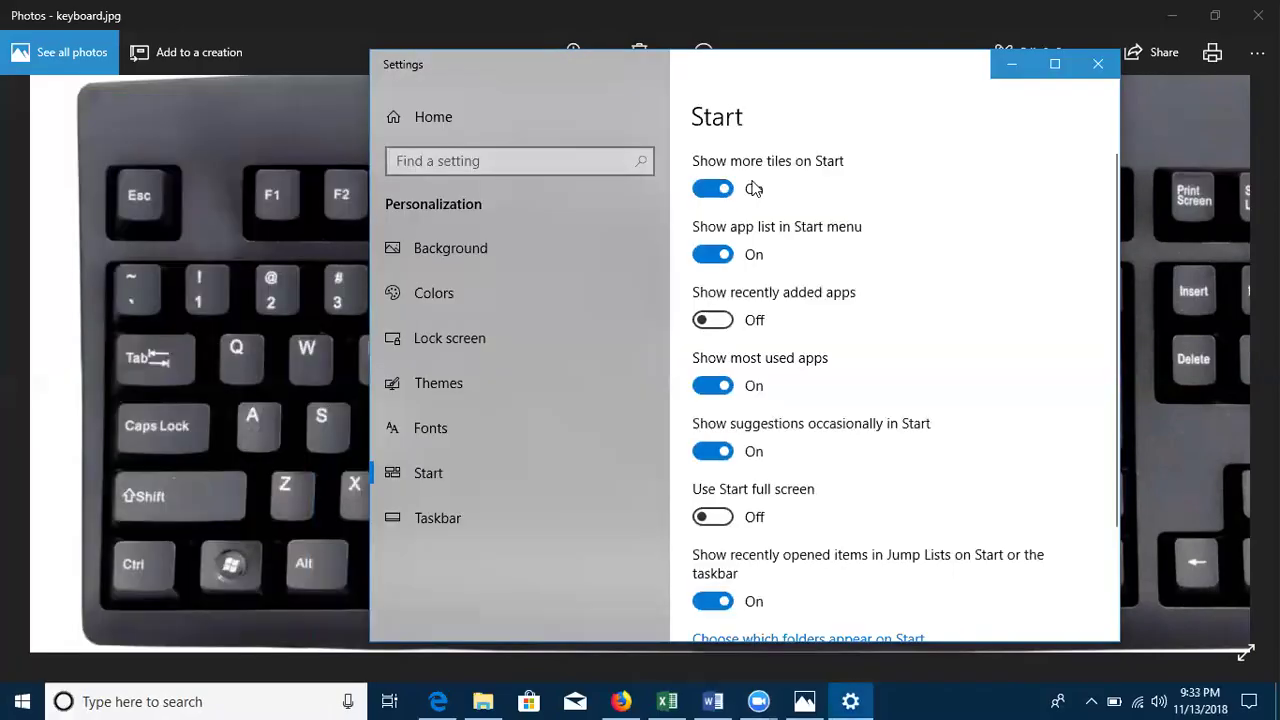
click(712, 188)
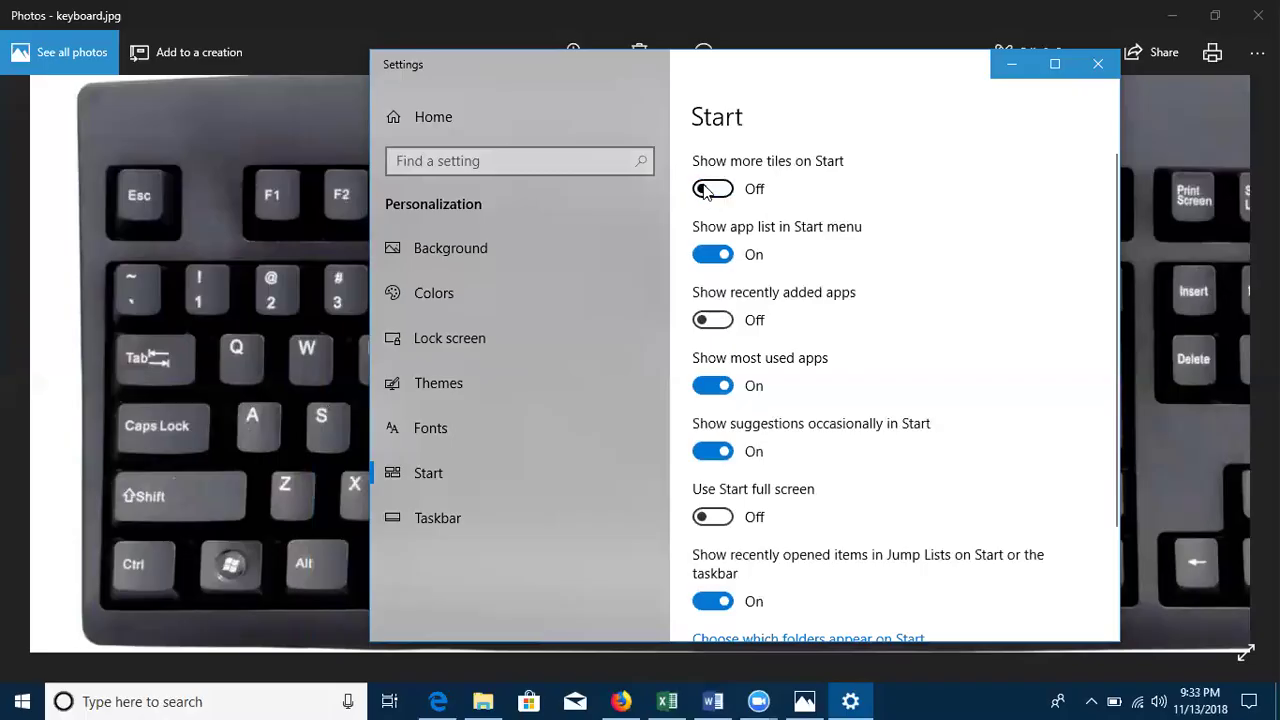
Step: Turn off Show app list in Start menu, check the Start menu, and turn the option back on
click(714, 260)
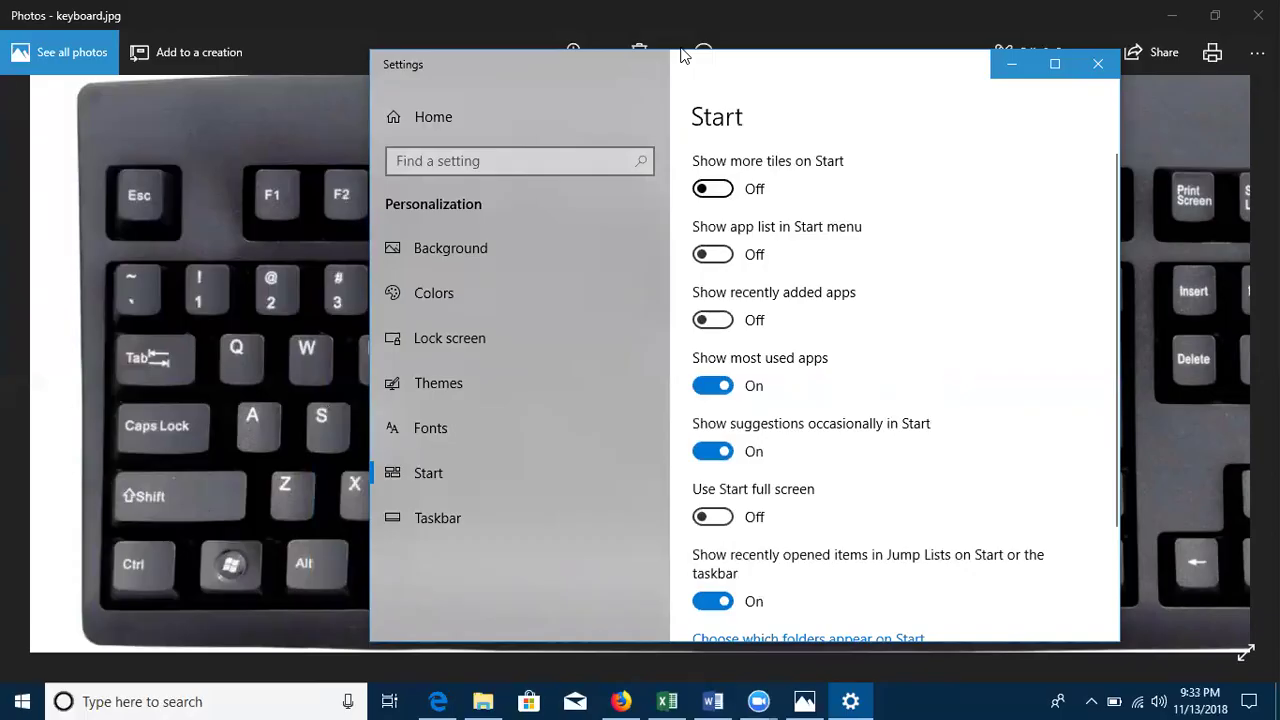
click(25, 697)
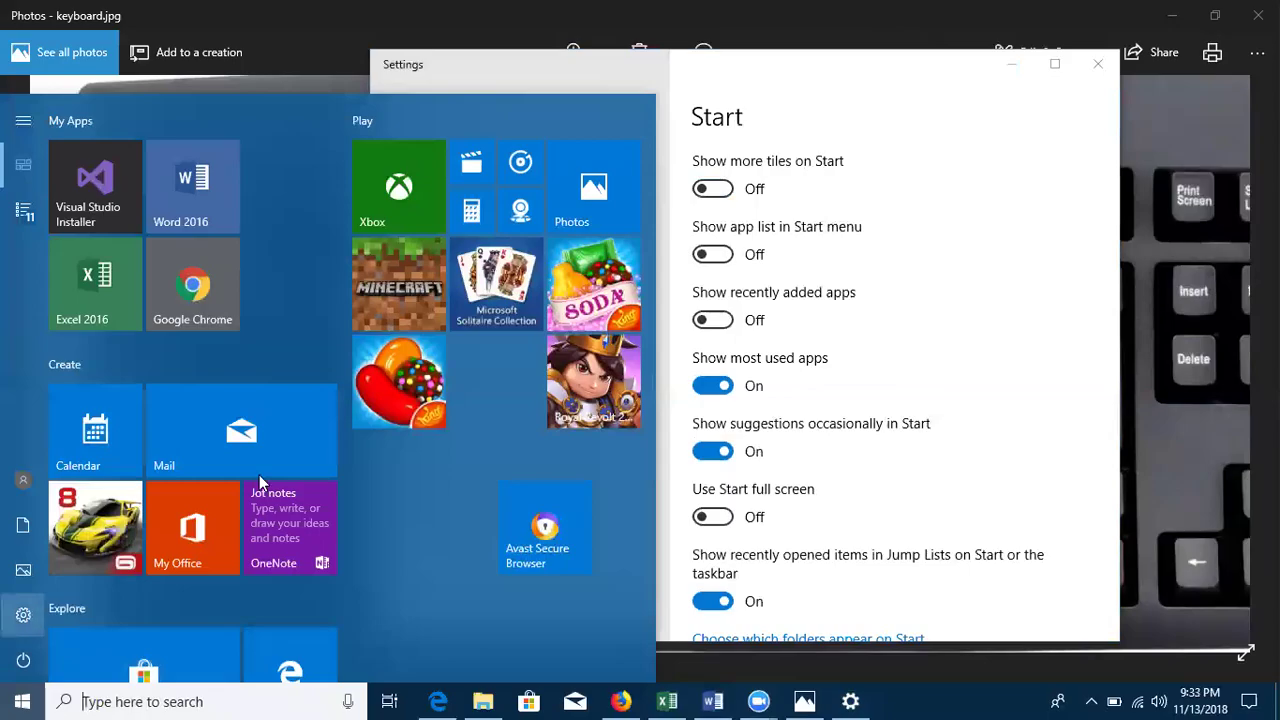
click(722, 257)
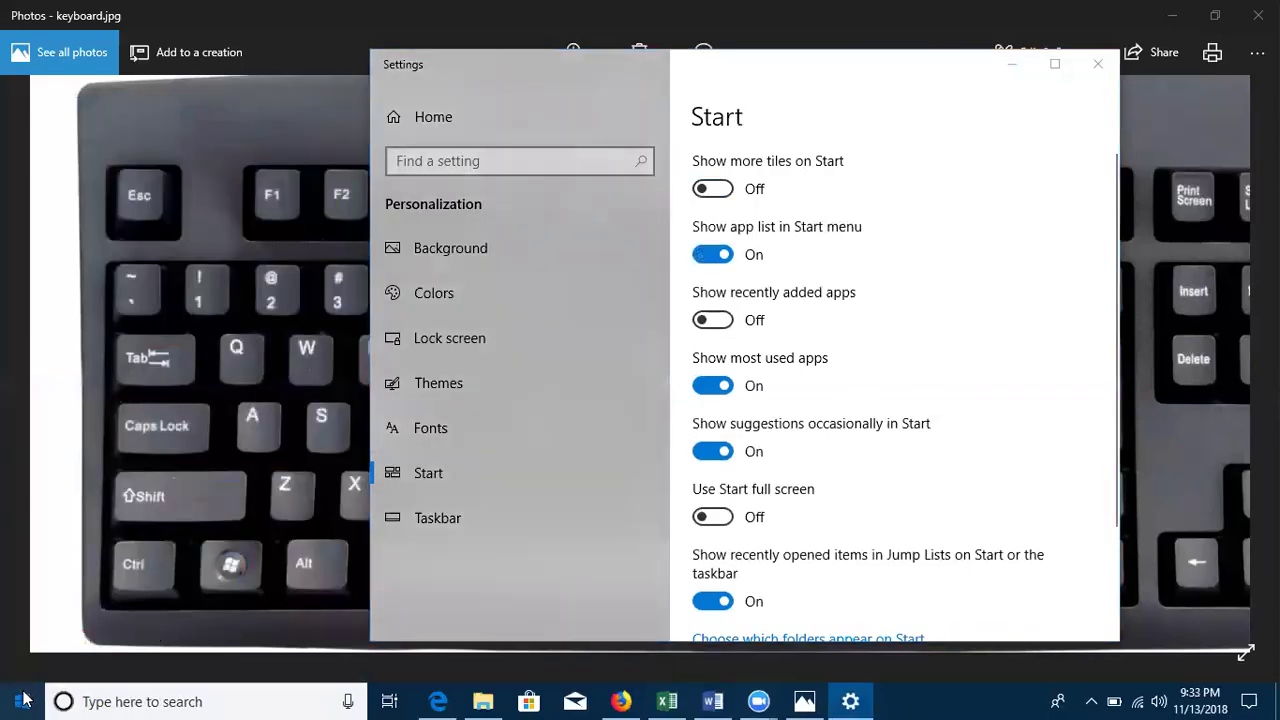
Step: Browse the app list in the Start menu and return to the Start personalization page
key(super)
scroll(161, 583, down, 2)
scroll(201, 246, up, 2)
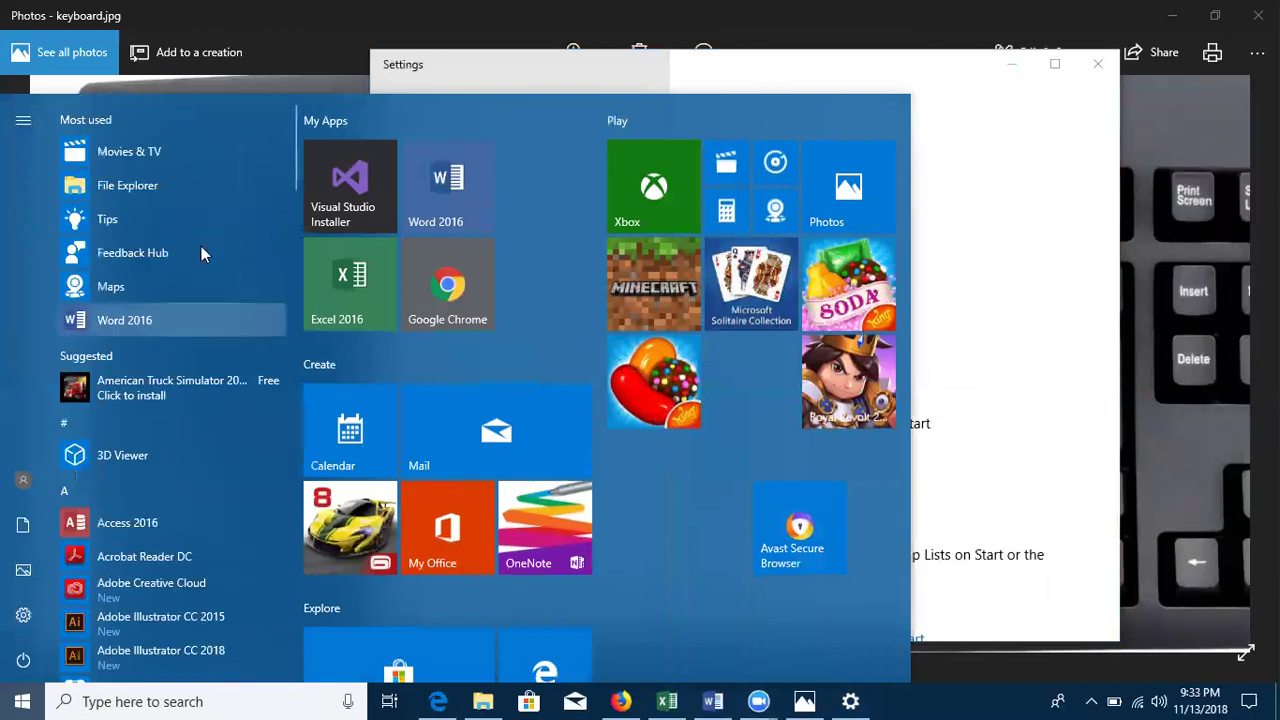
scroll(180, 200, down, 6)
scroll(161, 495, down, 8)
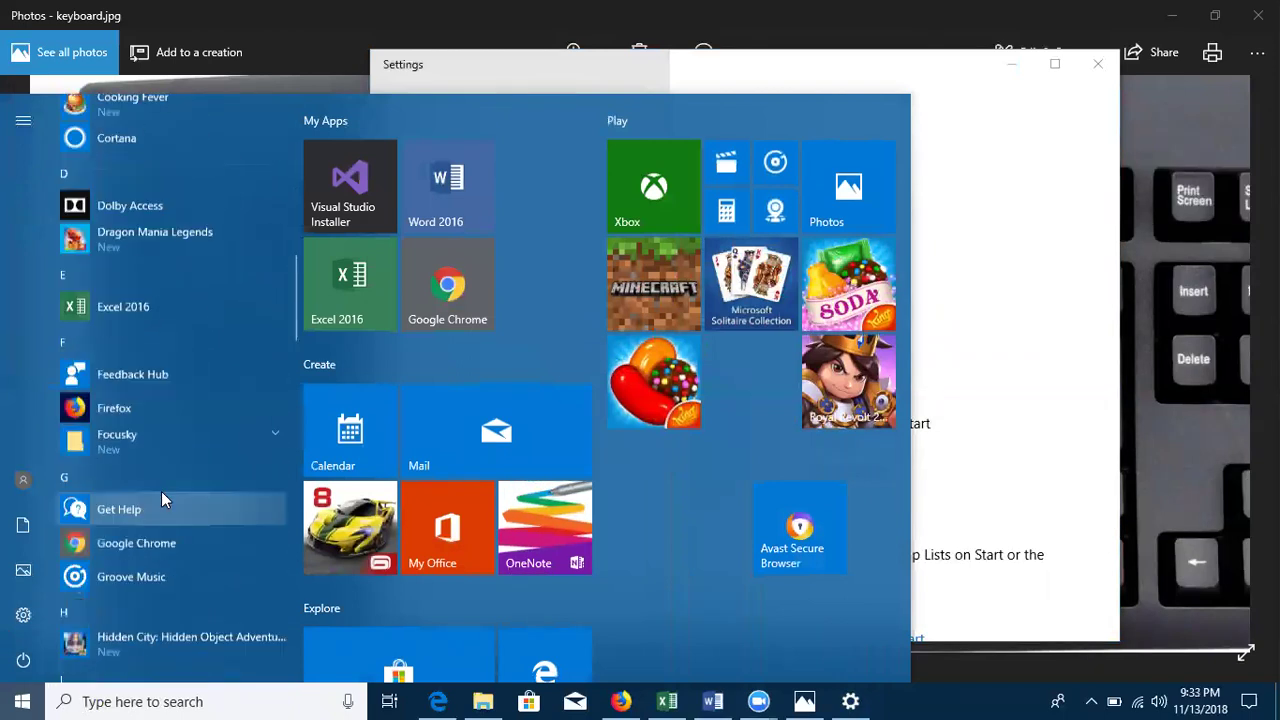
scroll(189, 339, up, 10)
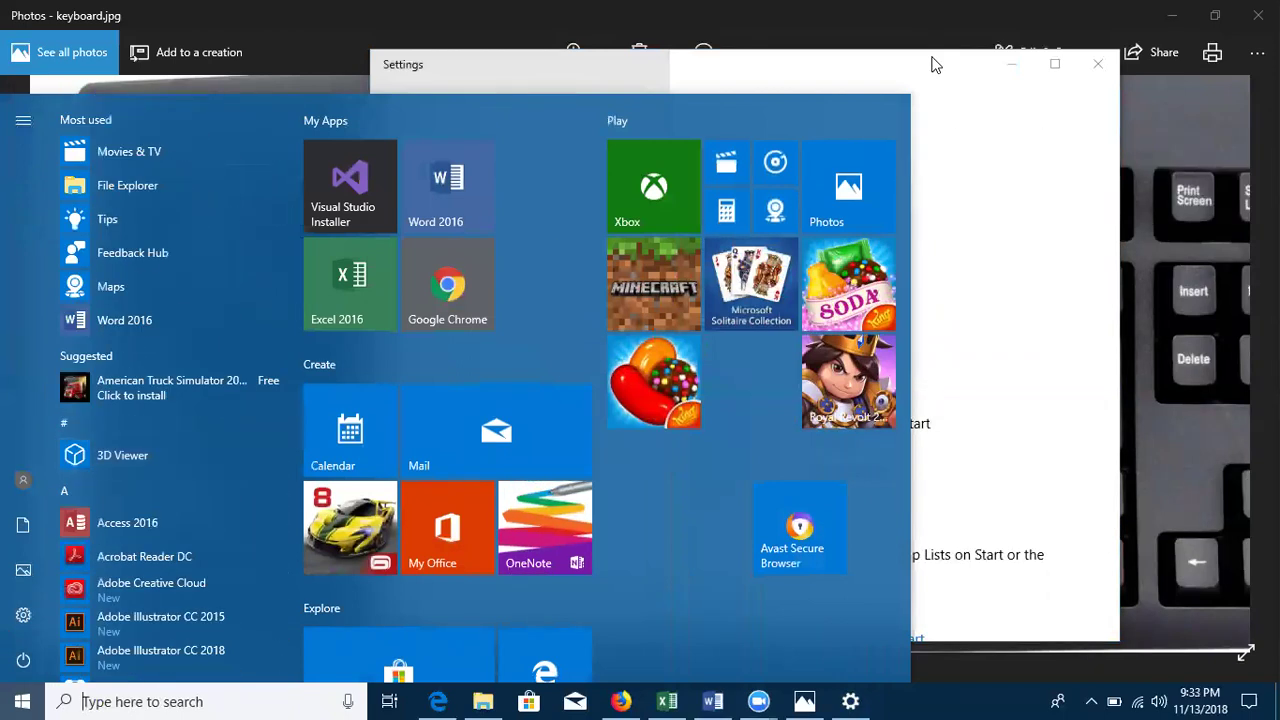
click(935, 64)
click(712, 254)
click(713, 257)
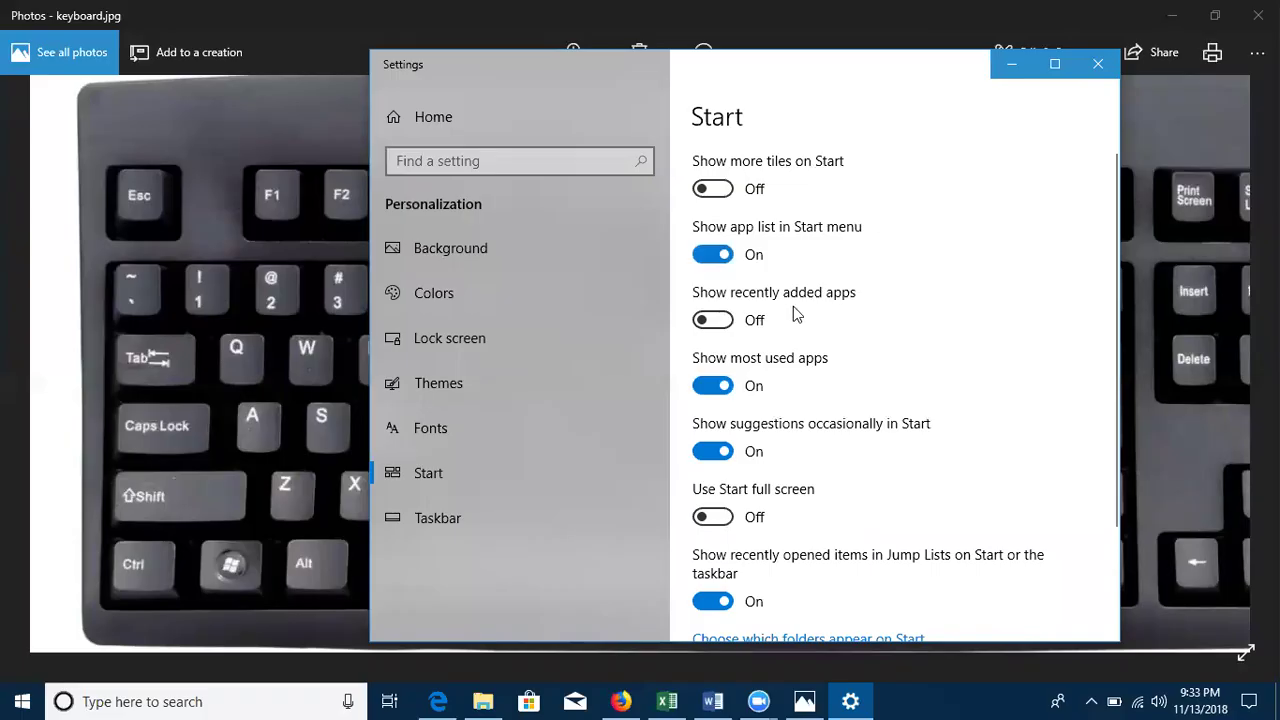
Step: Turn on Show recently added apps and check the corresponding section in the Start menu
click(722, 324)
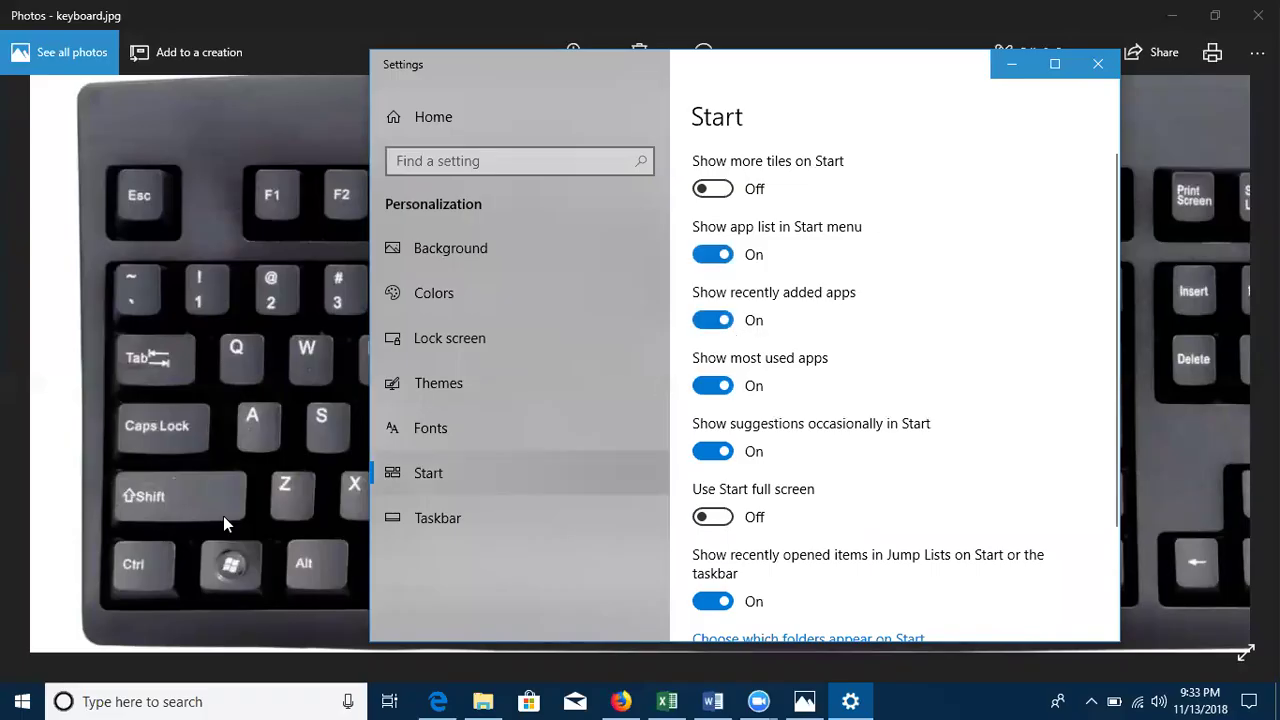
click(14, 700)
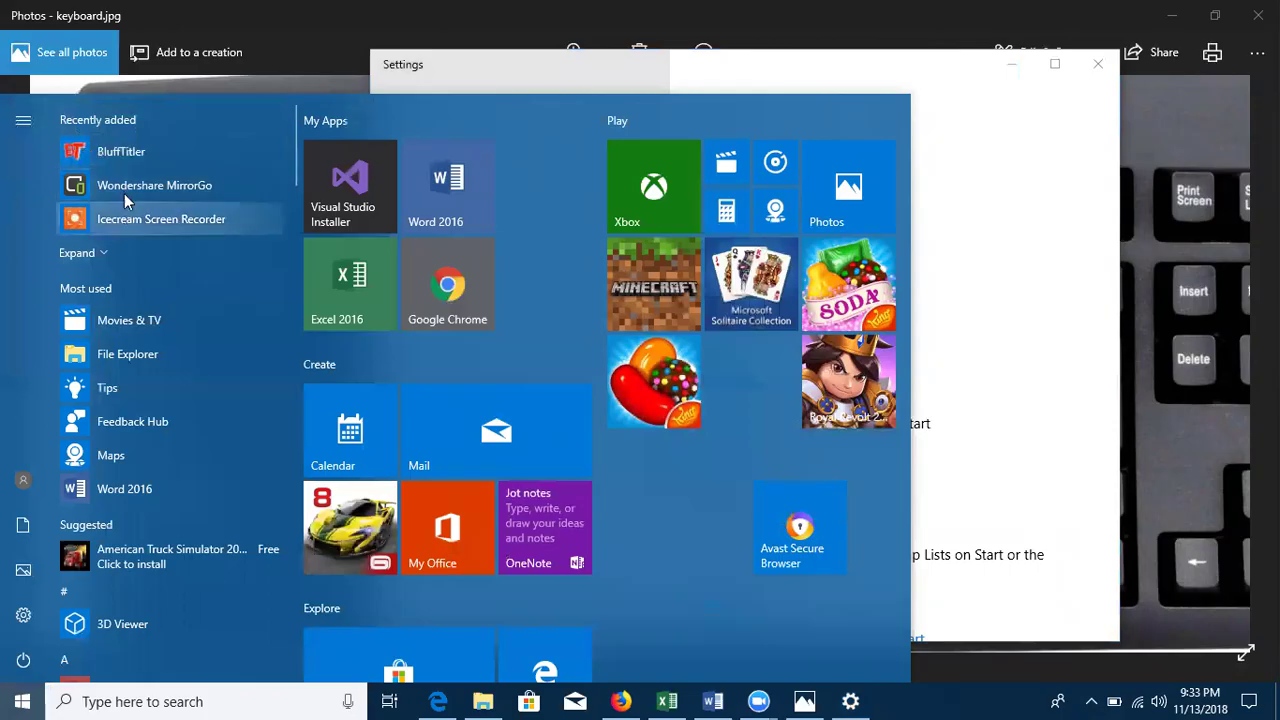
click(911, 80)
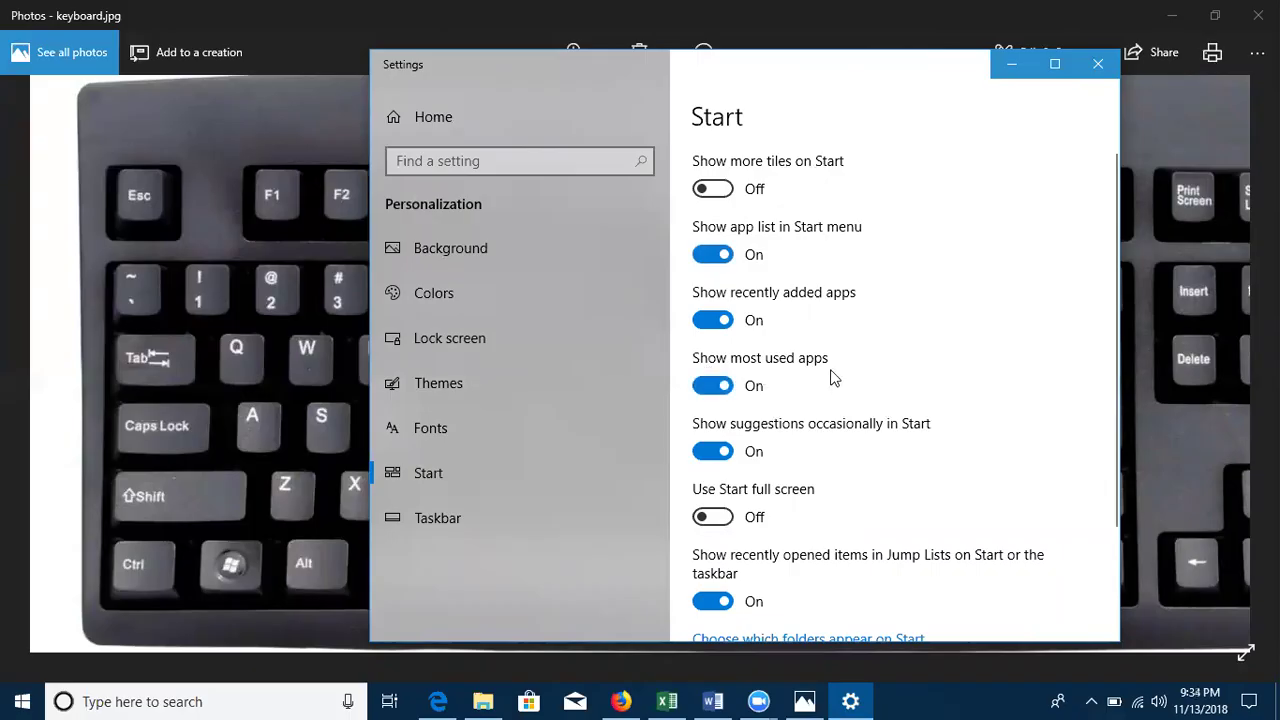
click(22, 701)
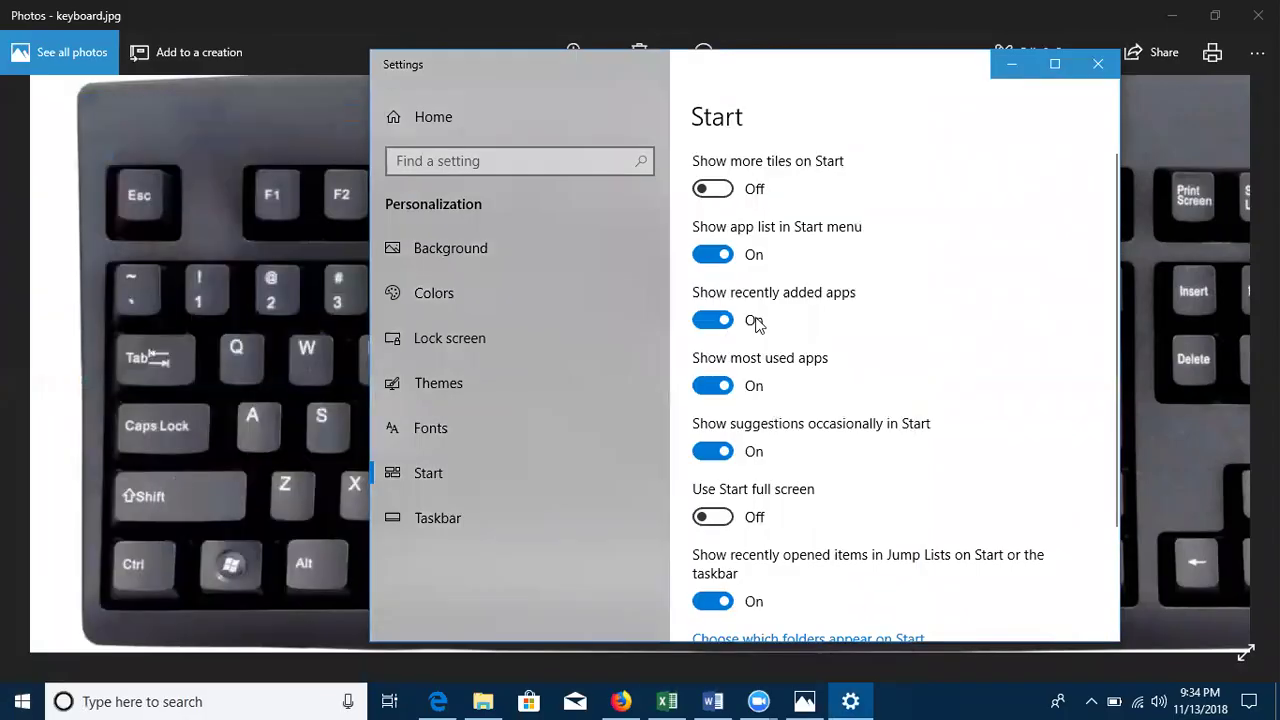
click(1029, 188)
Step: Turn off Show most used apps, check the Start menu, and turn the option back on
click(714, 386)
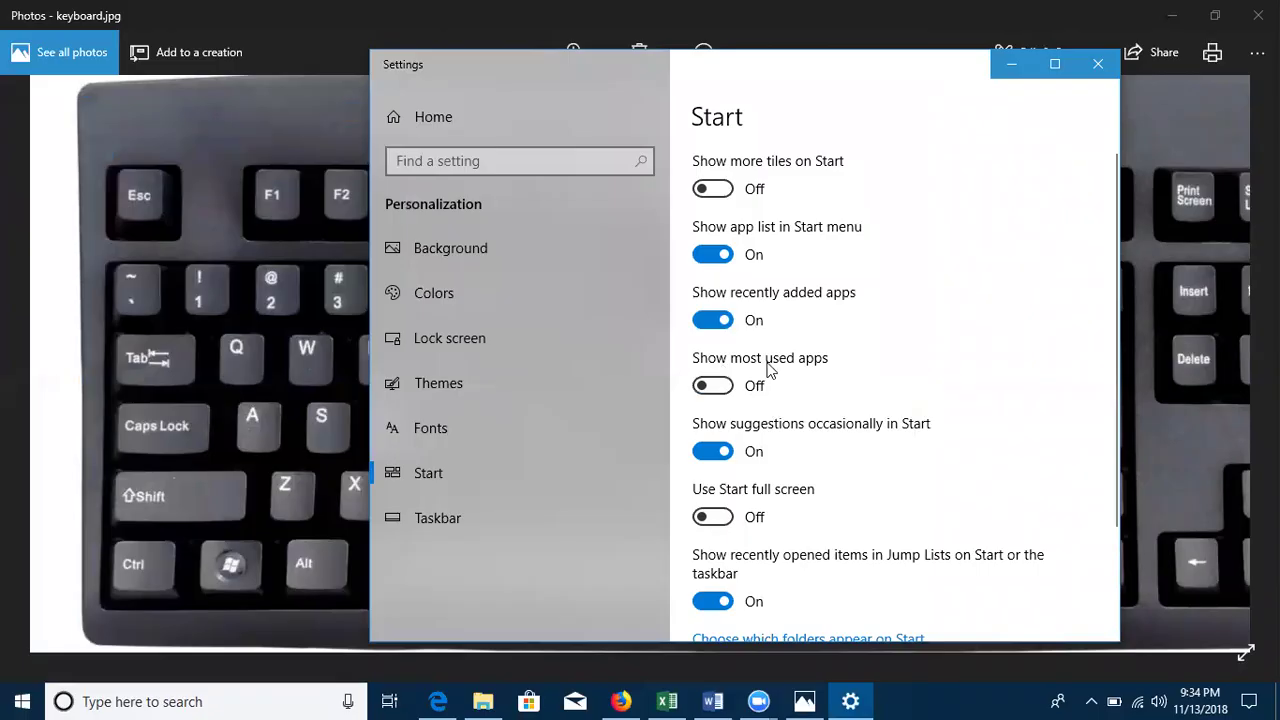
click(18, 700)
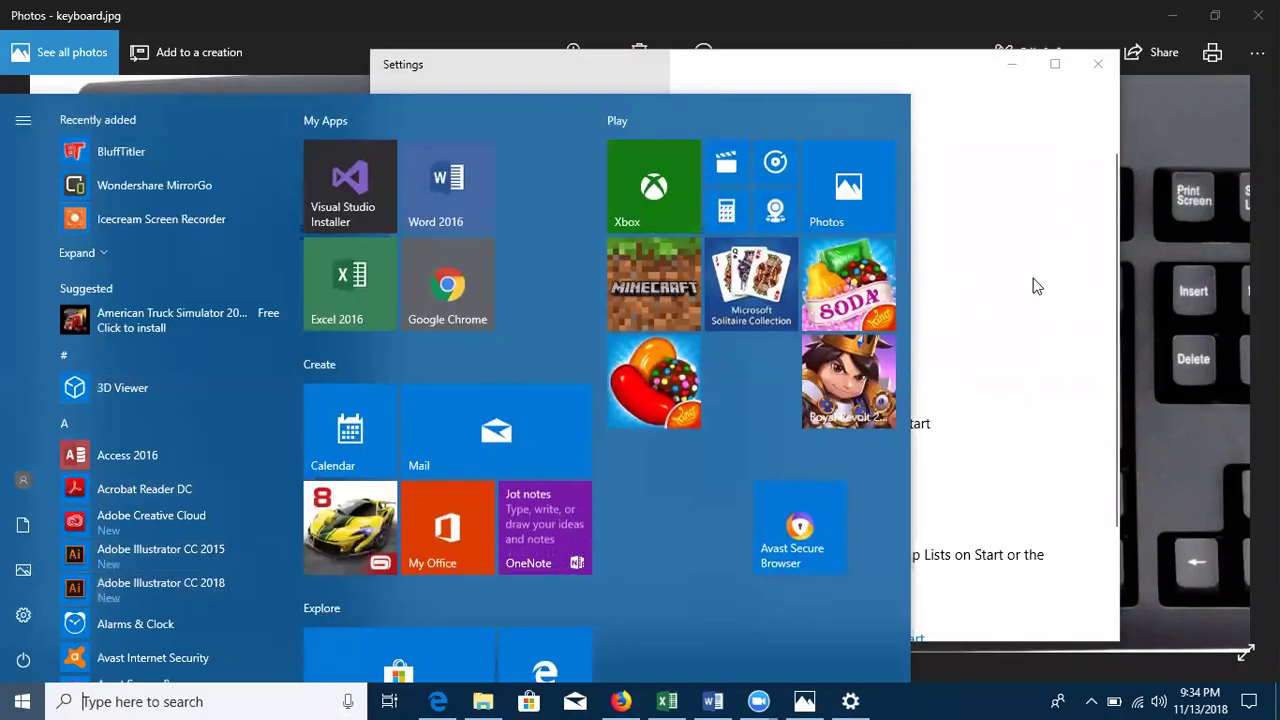
click(1014, 305)
click(714, 386)
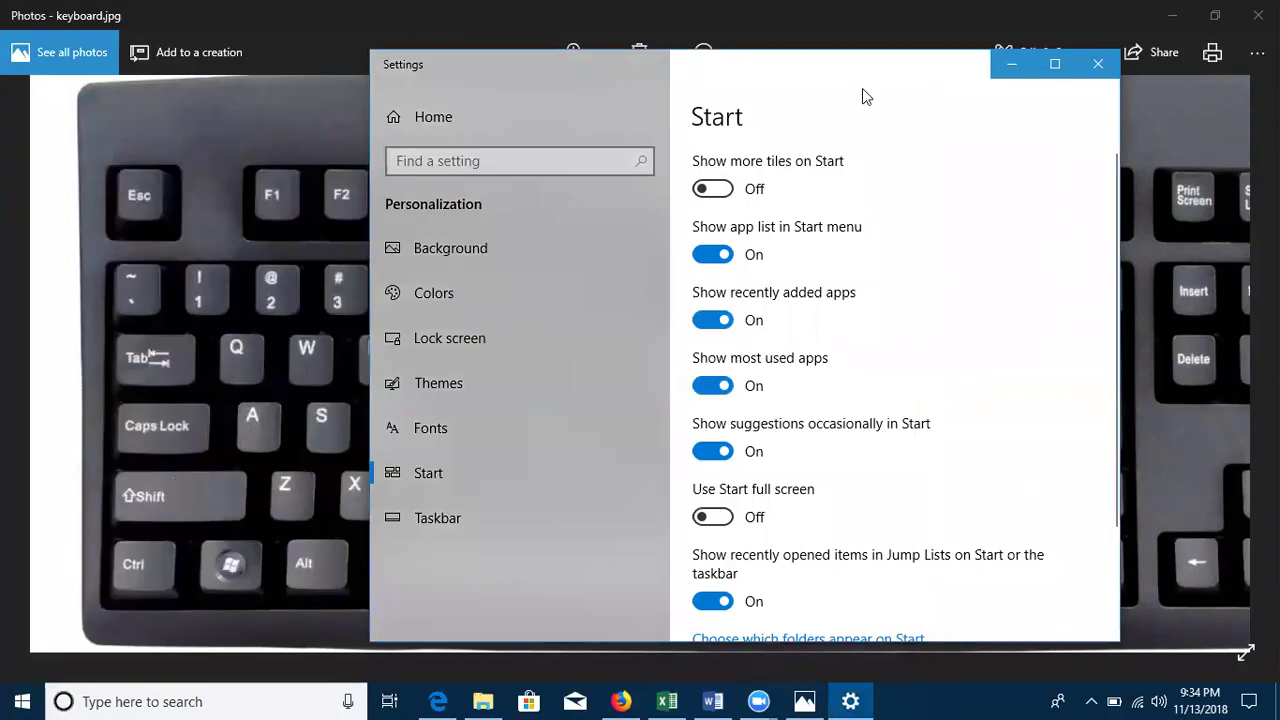
Step: Look over the remaining Start options, and switch to Firefox to review the Windows 10 course lessons around Start Menu Configuration
drag(857, 68, 841, 48)
scroll(920, 350, down, 2)
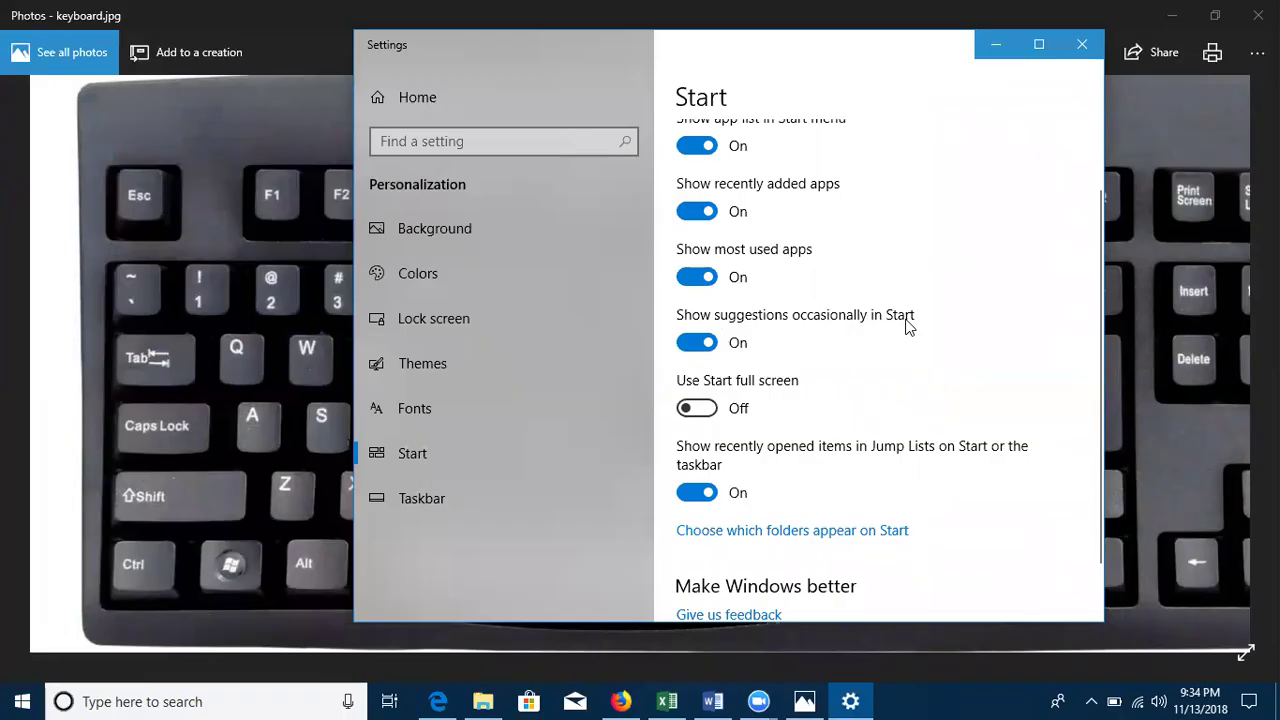
click(621, 701)
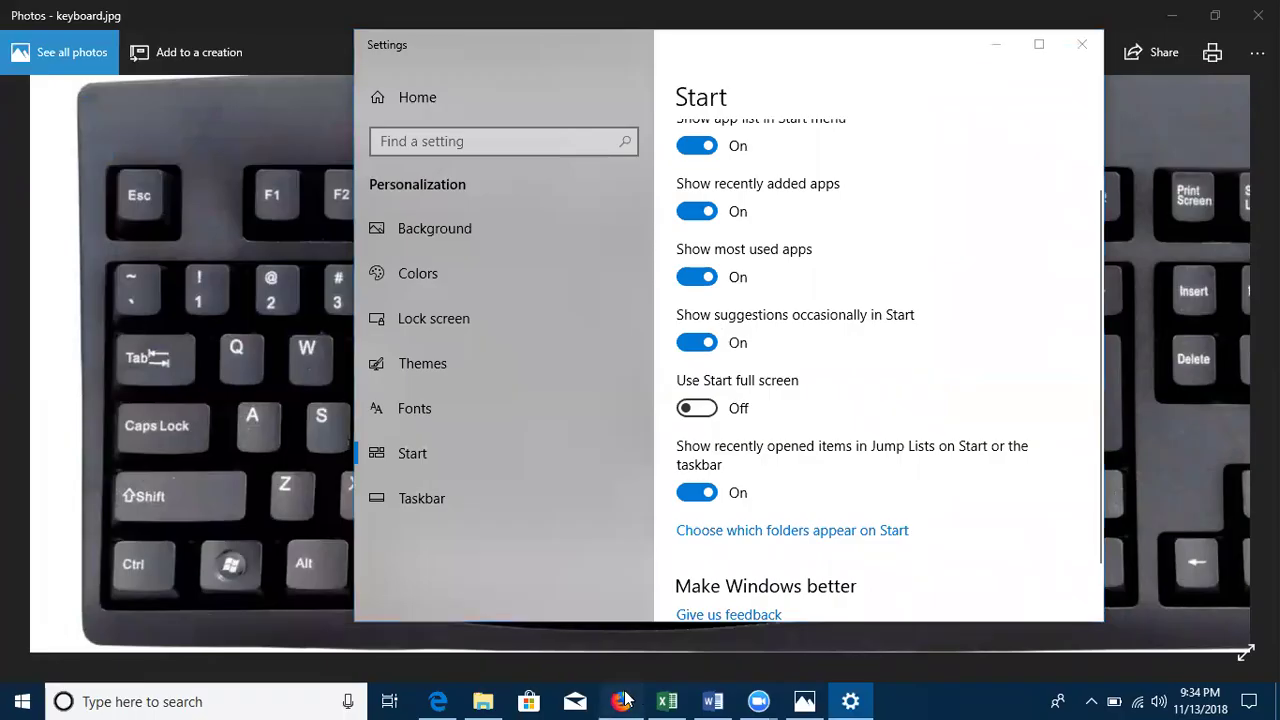
scroll(3, 432, down, 3)
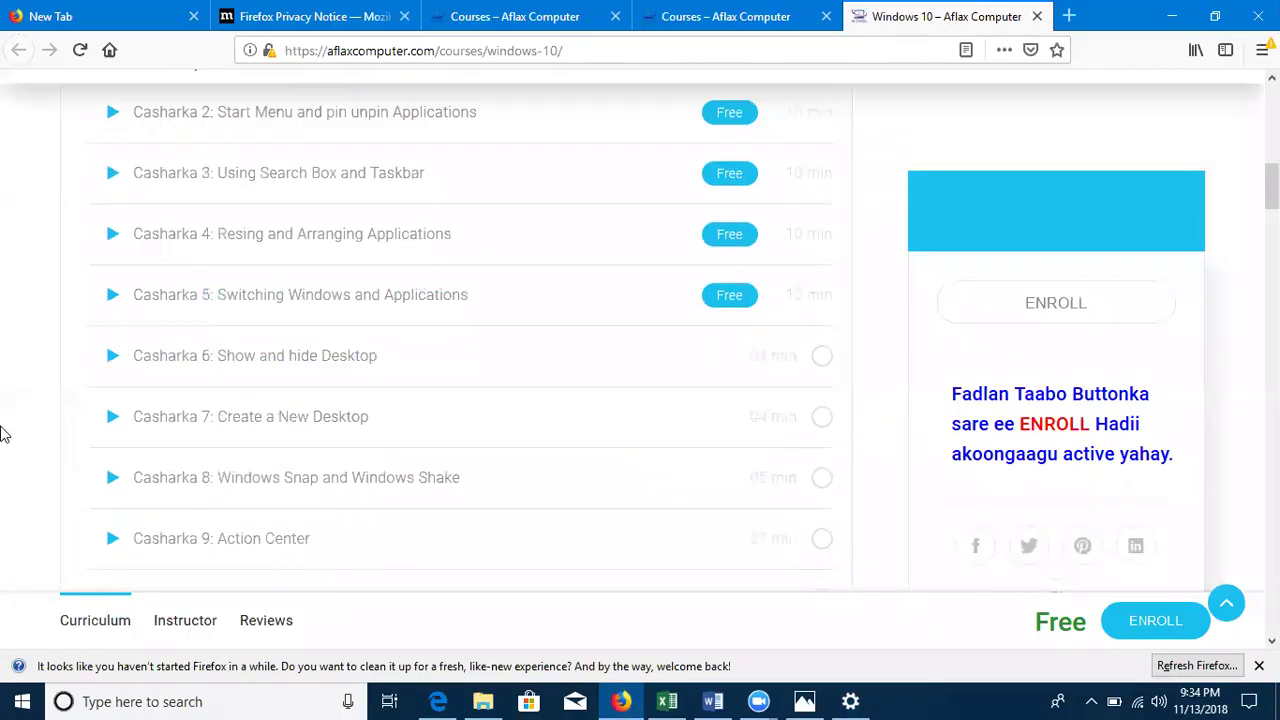
scroll(4, 431, down, 4)
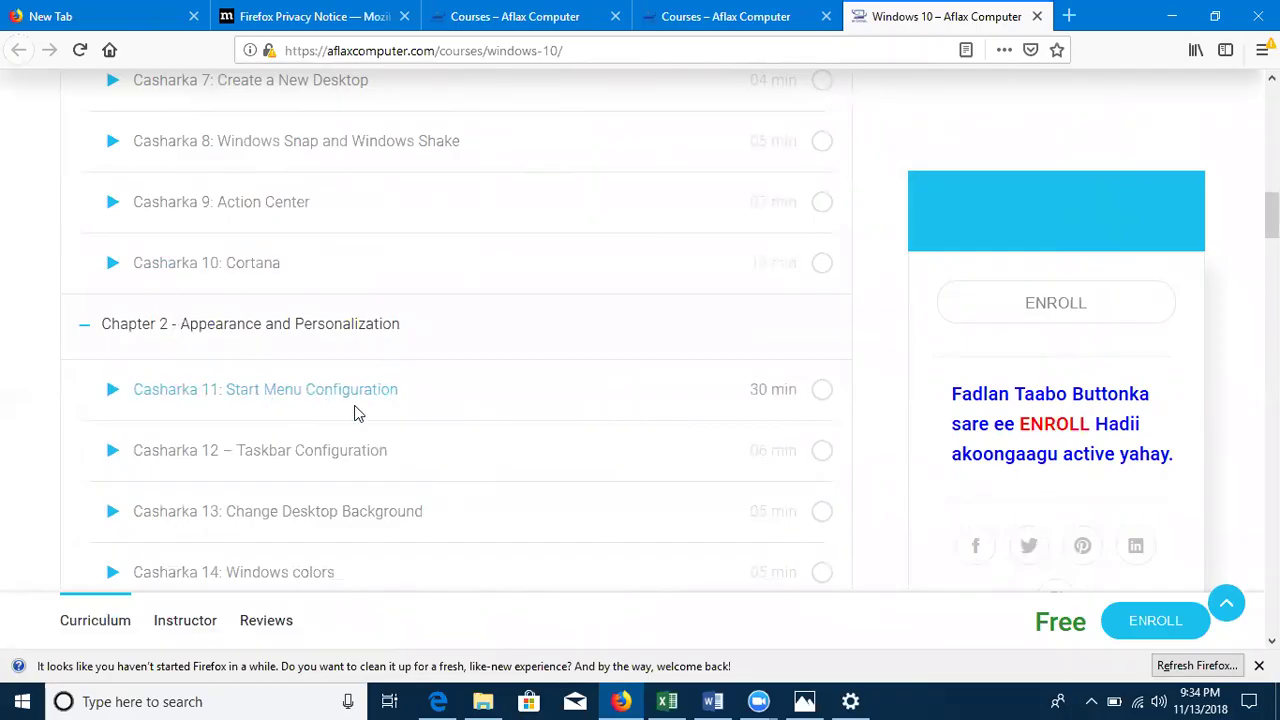
scroll(357, 411, up, 5)
scroll(349, 305, down, 7)
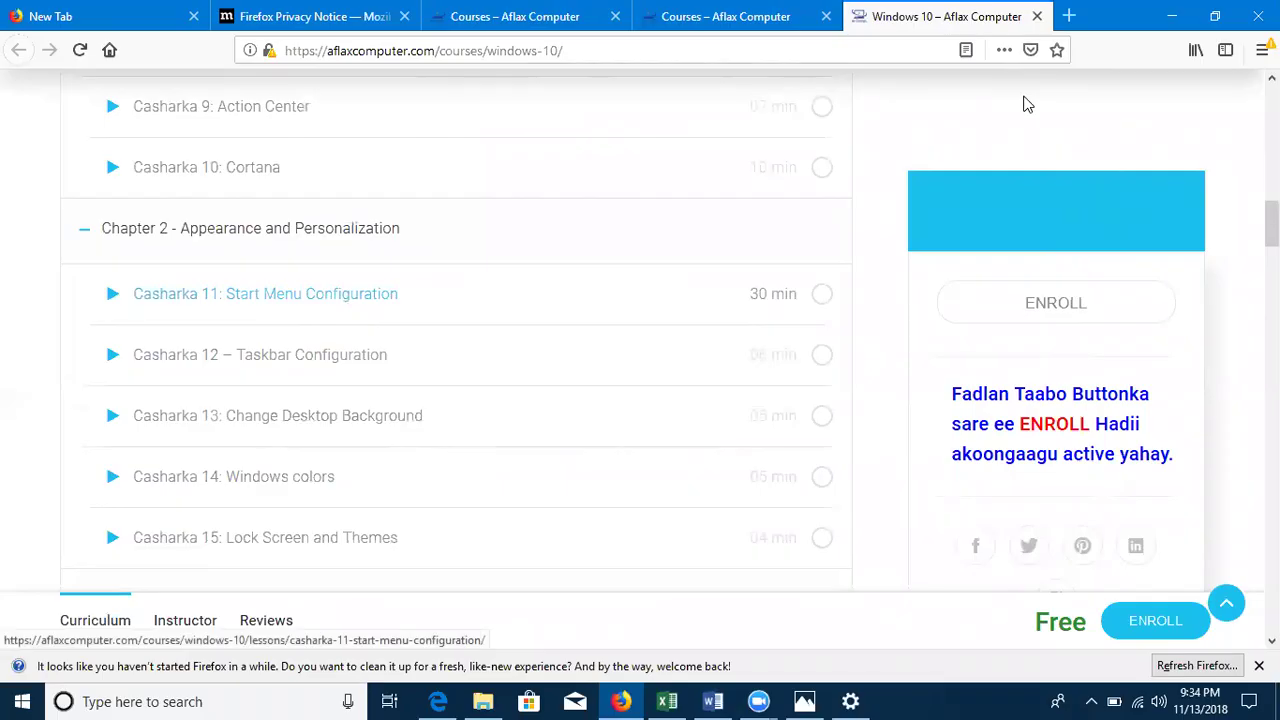
Step: Return to the Settings window, turn on Use Start full screen, and minimize the Firefox and Photos windows behind it
click(850, 701)
scroll(868, 370, down, 2)
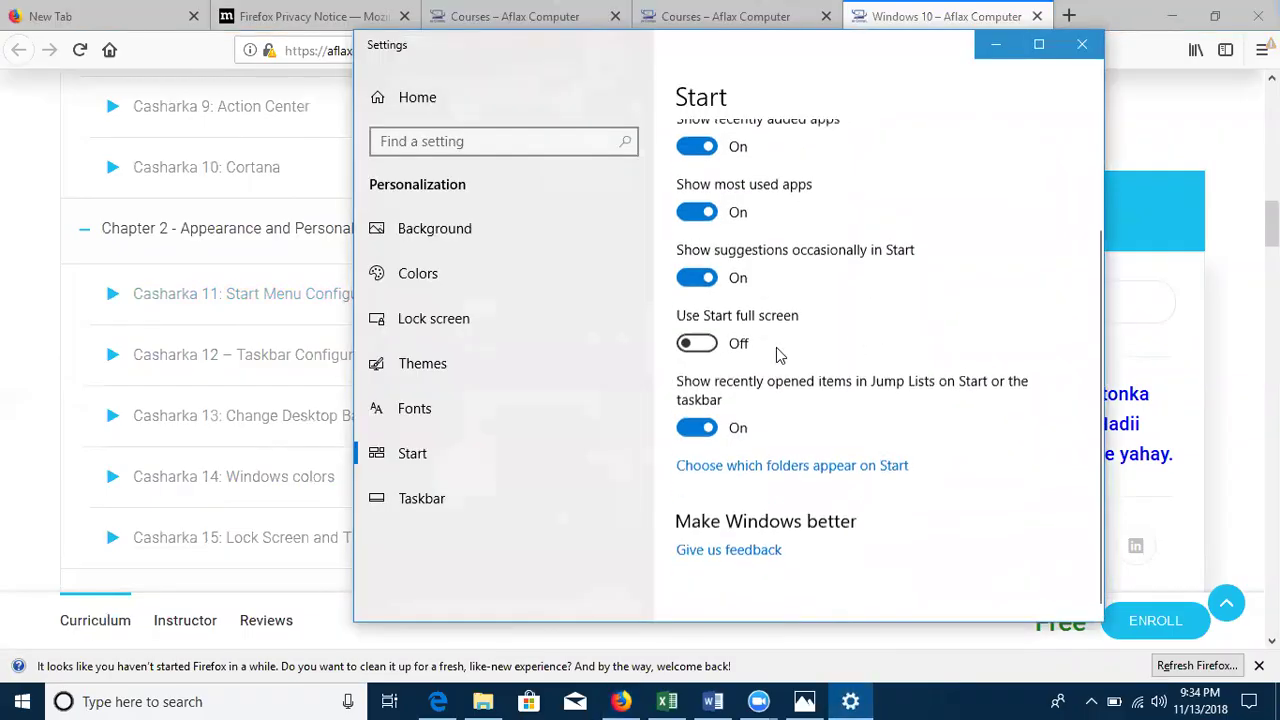
click(1174, 18)
click(698, 338)
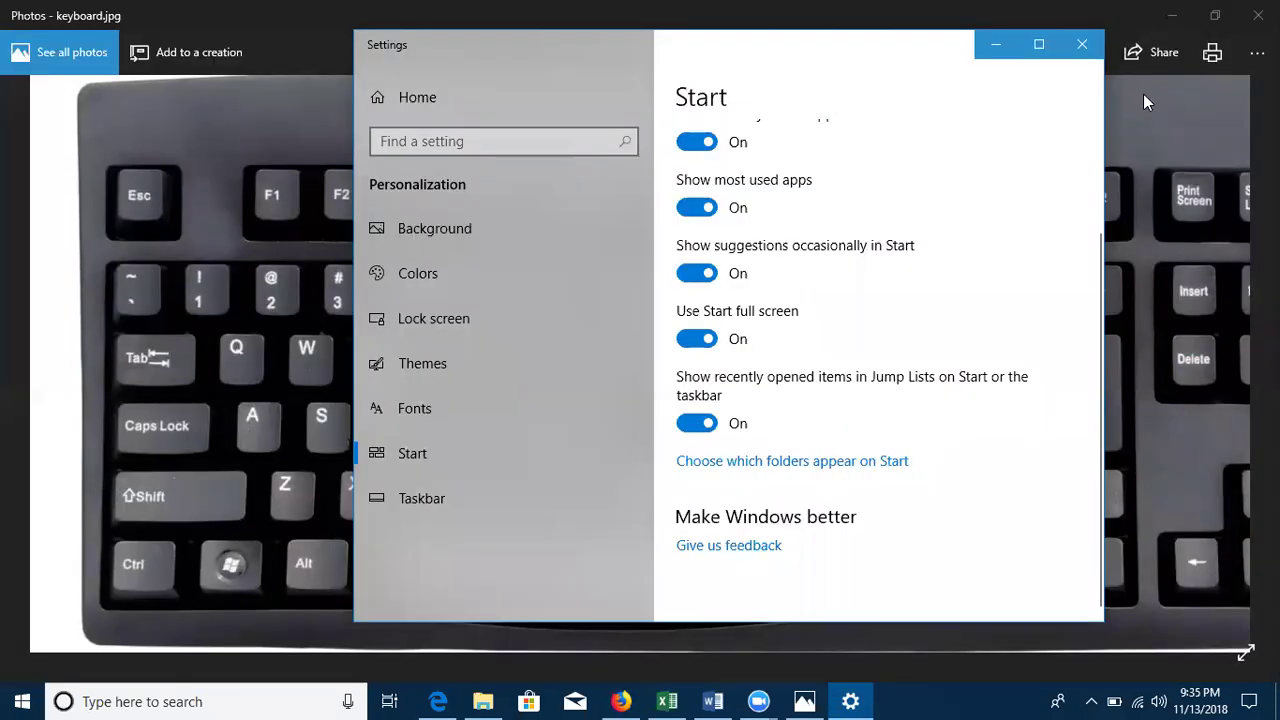
click(1174, 20)
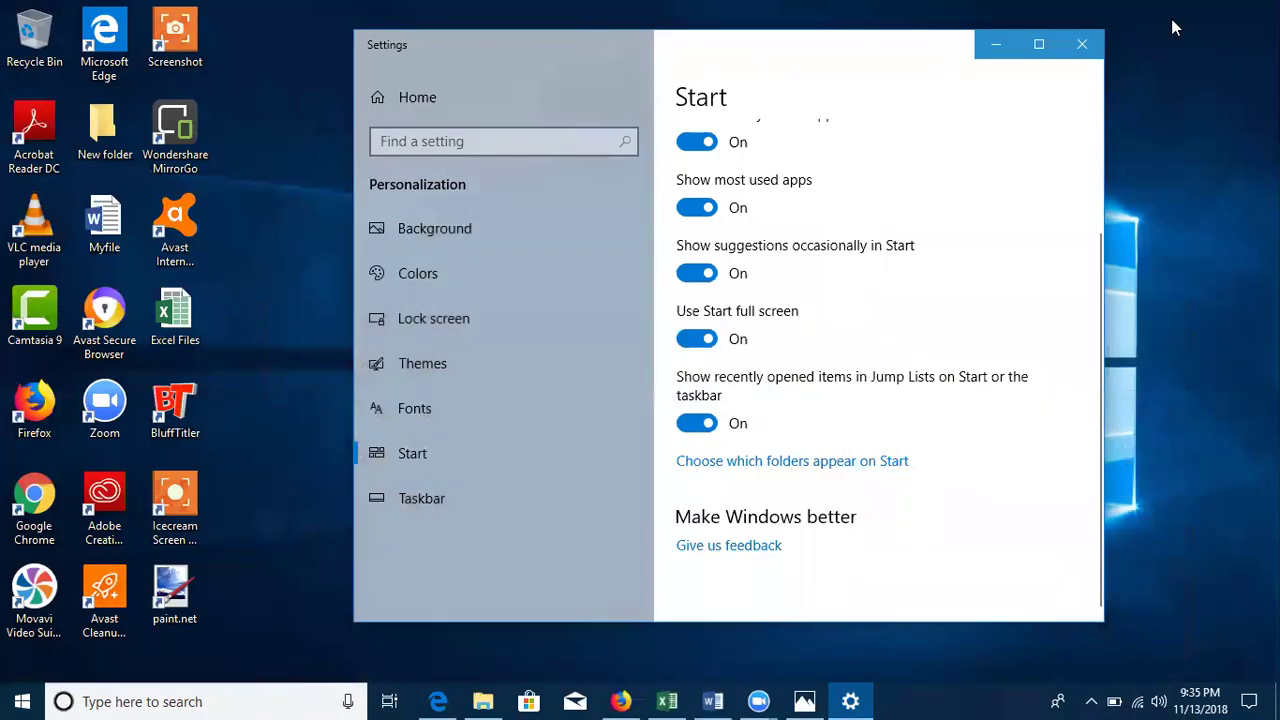
Step: Open the full-screen Start menu, compare its pinned tiles and all apps views, and browse the alphabetical app list
click(13, 698)
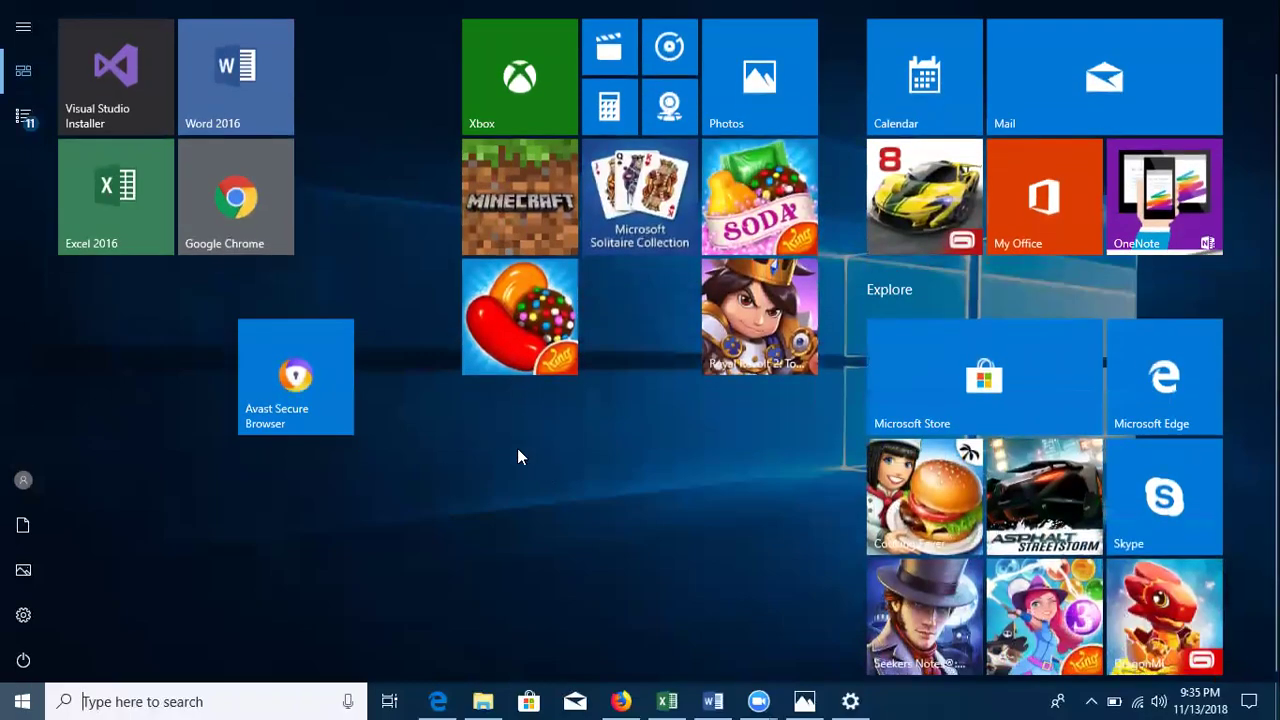
mouse_move(265, 385)
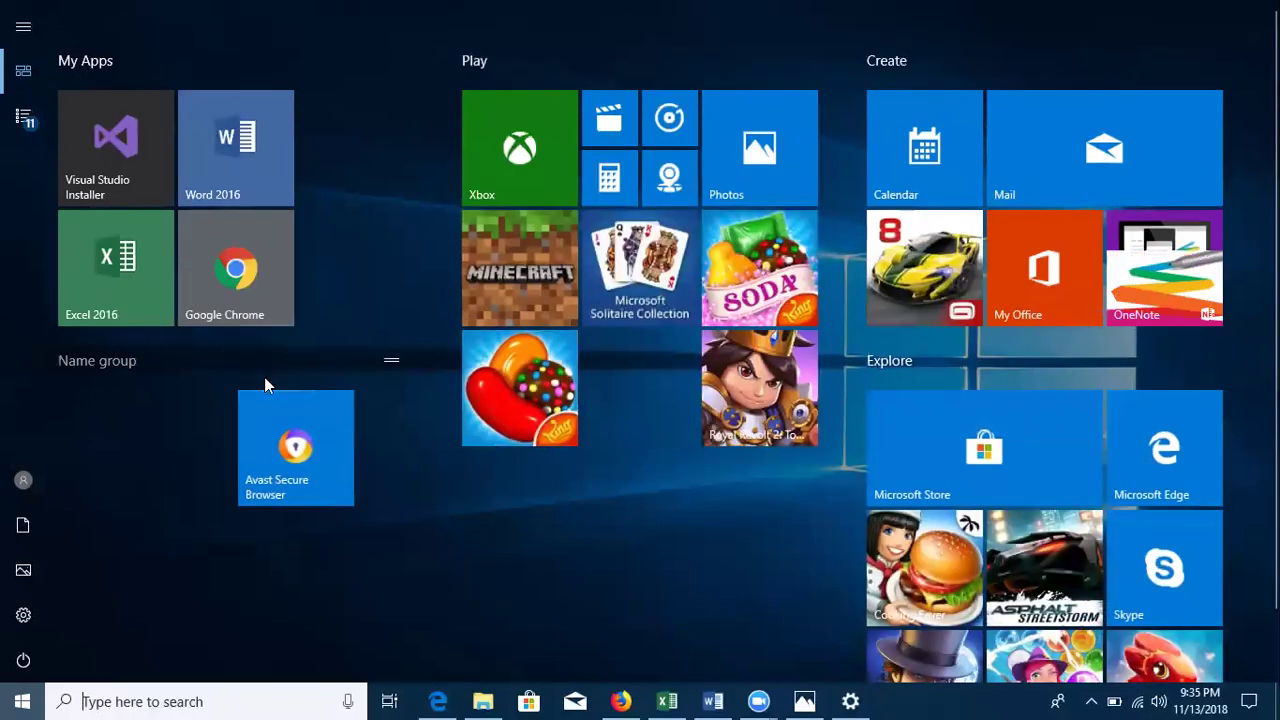
click(23, 27)
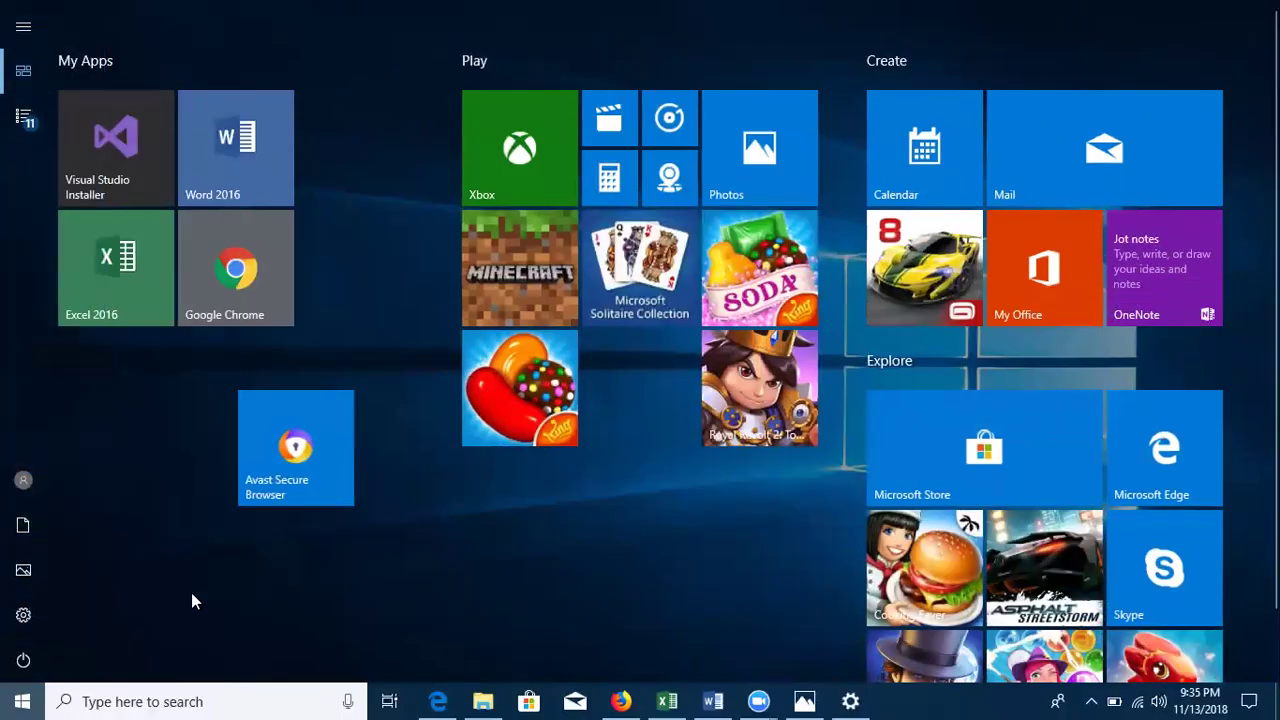
click(23, 118)
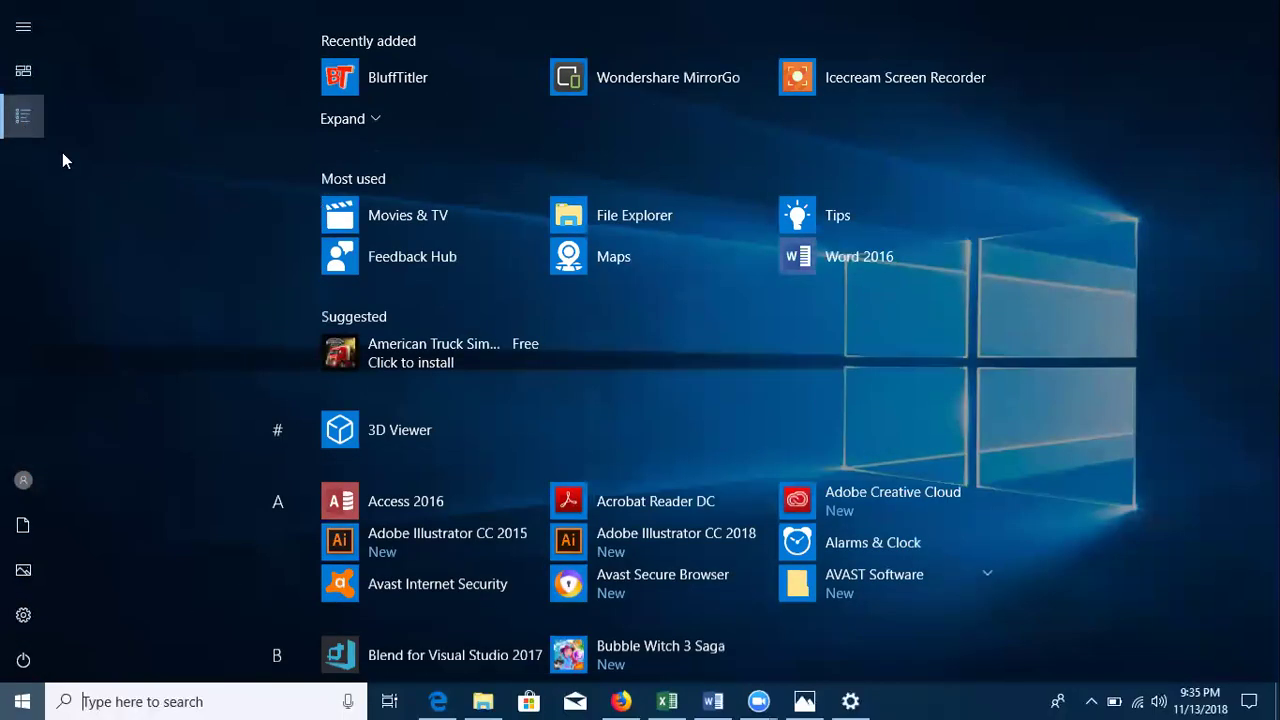
click(23, 70)
click(23, 115)
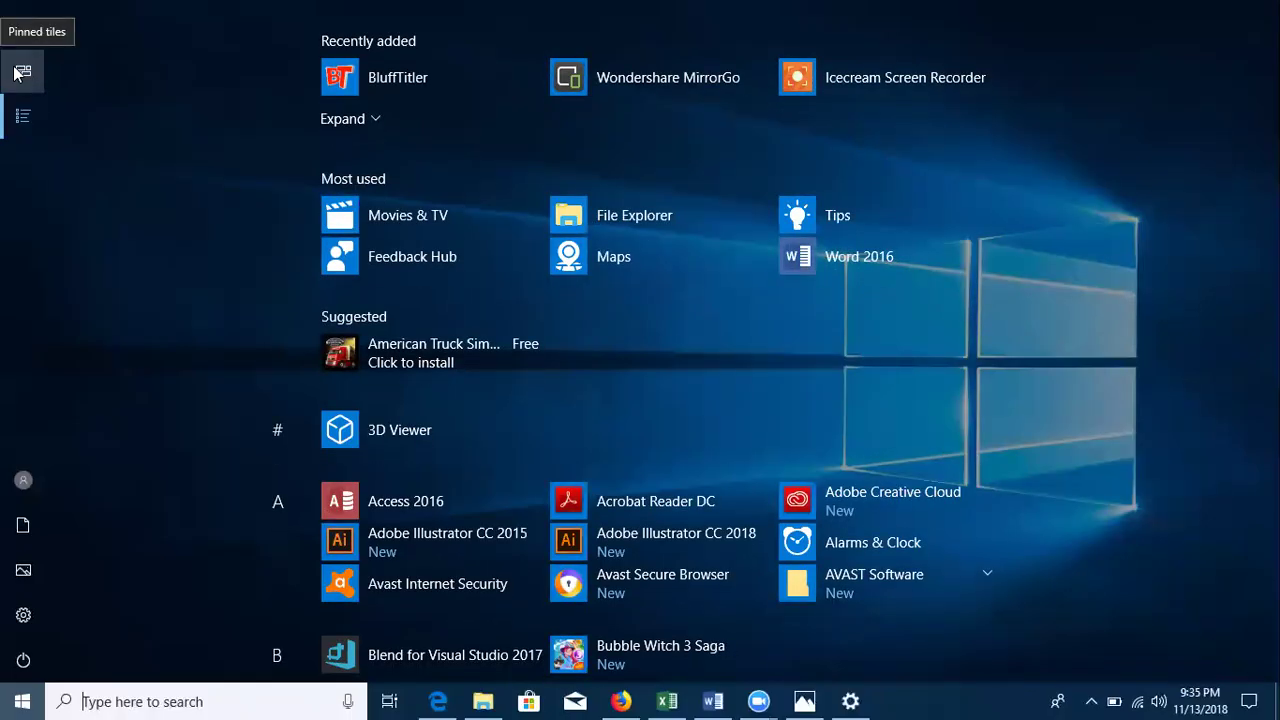
click(23, 90)
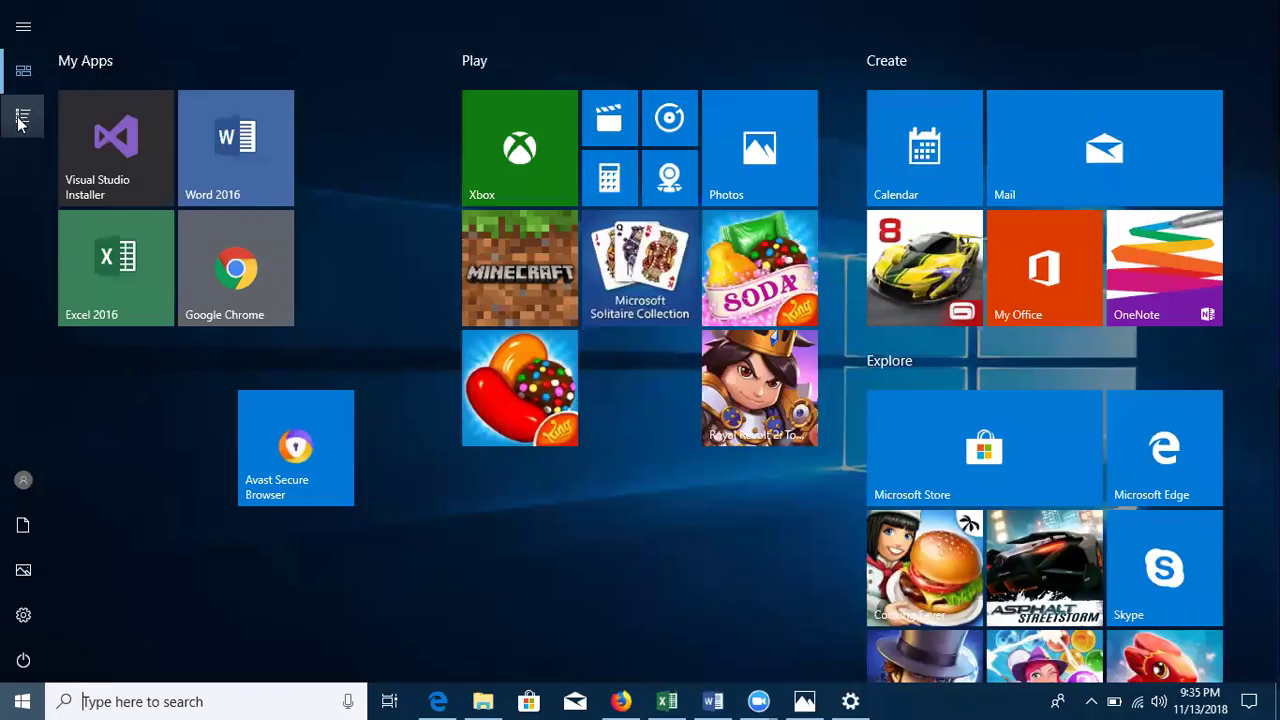
click(20, 118)
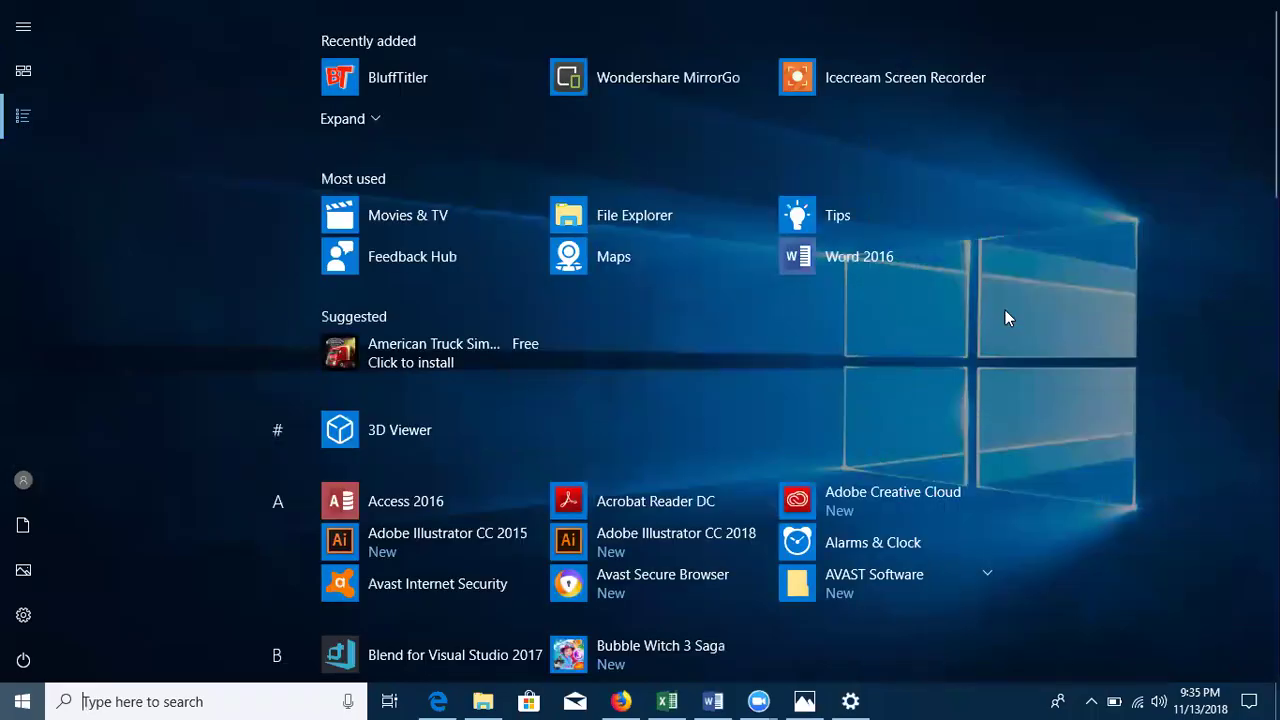
scroll(1117, 320, down, 15)
scroll(1117, 320, up, 10)
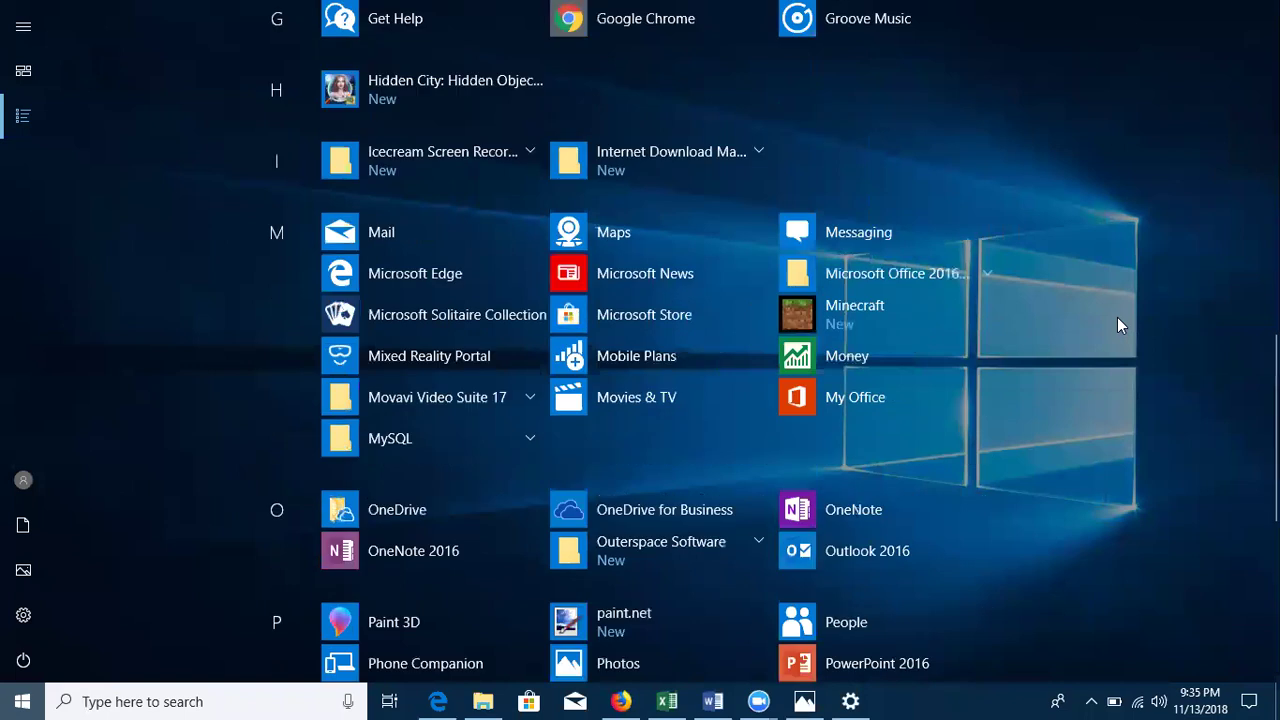
Step: Switch the full-screen Start menu back to the pinned tiles, and turn off Use Start full screen in Settings
click(36, 103)
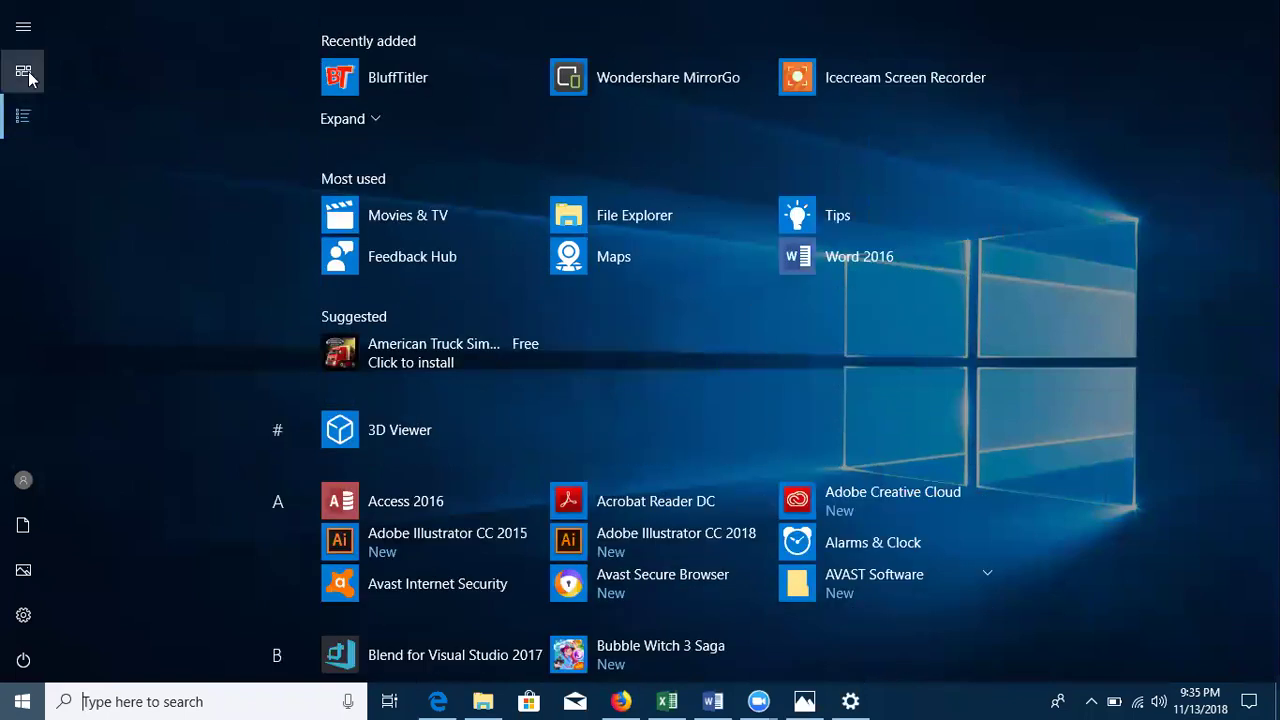
click(29, 74)
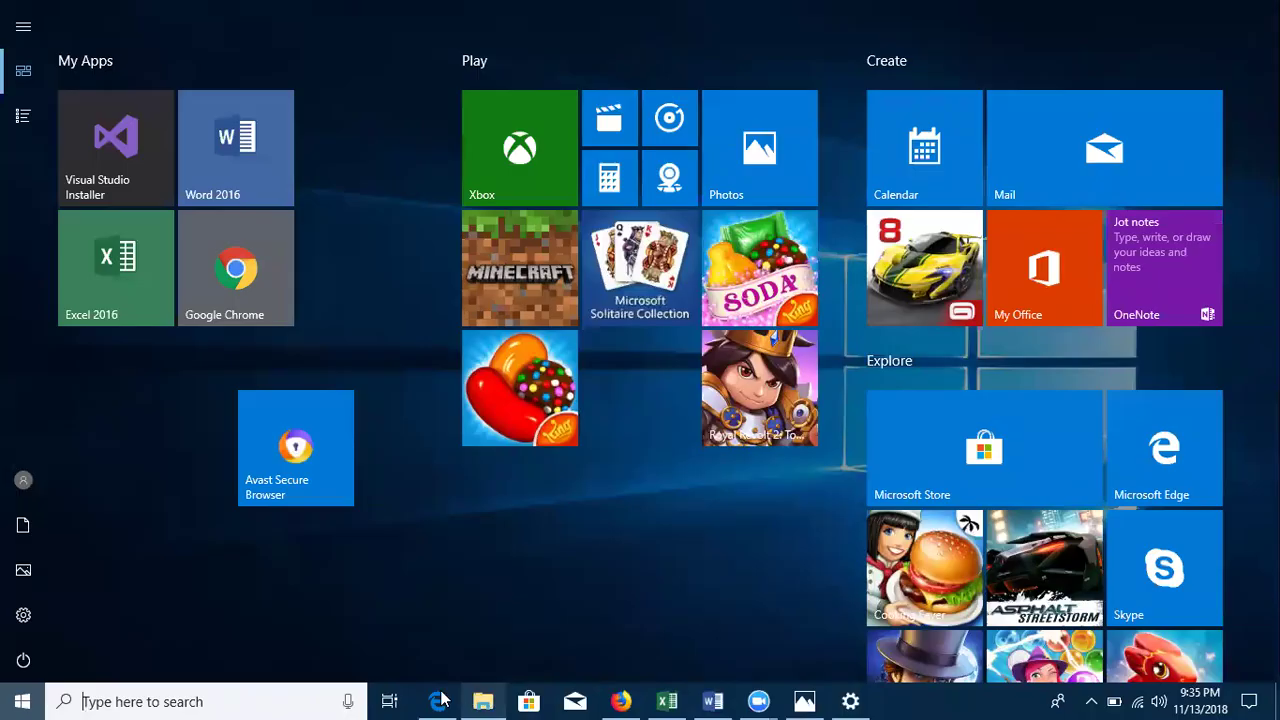
click(850, 701)
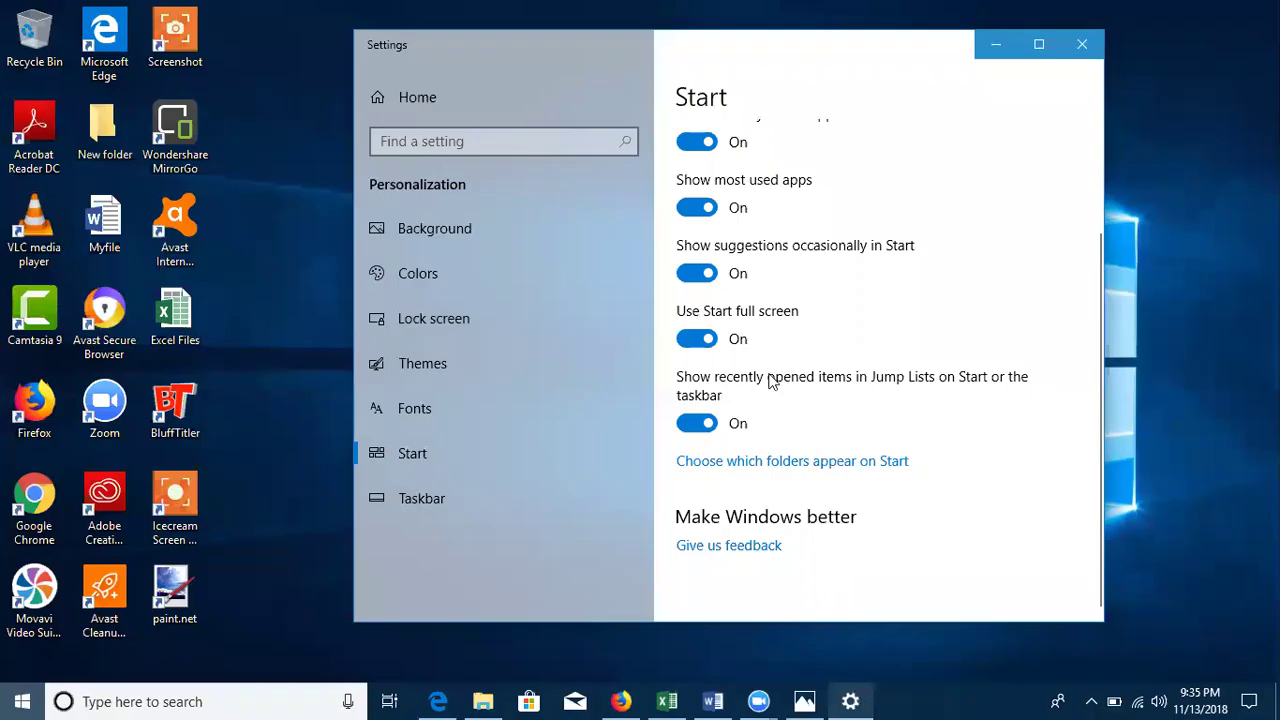
click(706, 341)
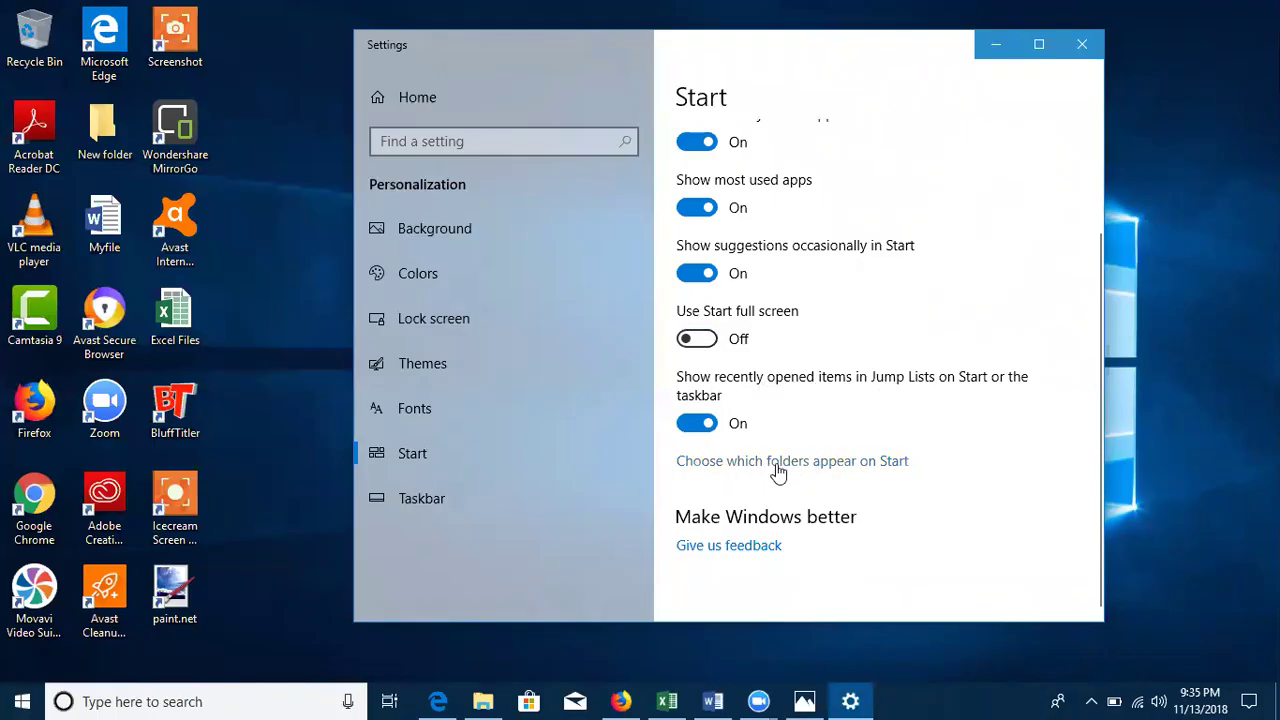
Step: Open the choices for which folders appear on Start and compare them with the folders in the expanded Start menu sidebar
click(890, 470)
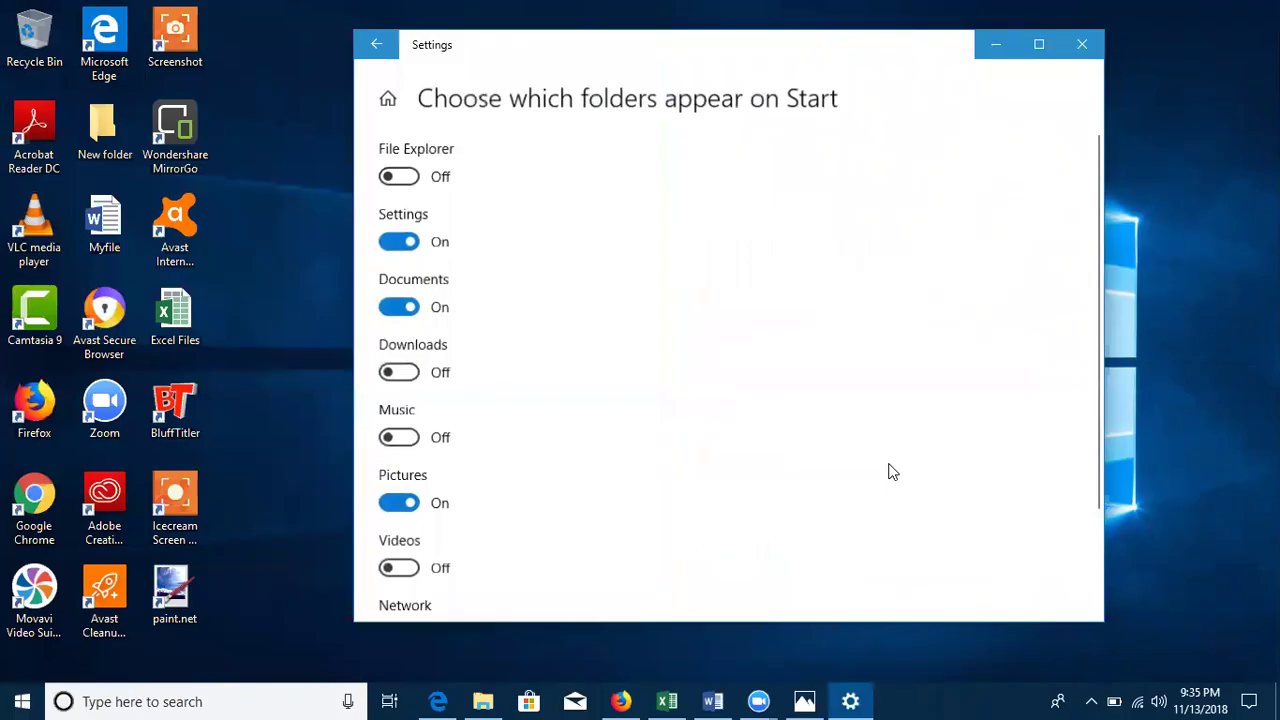
click(20, 700)
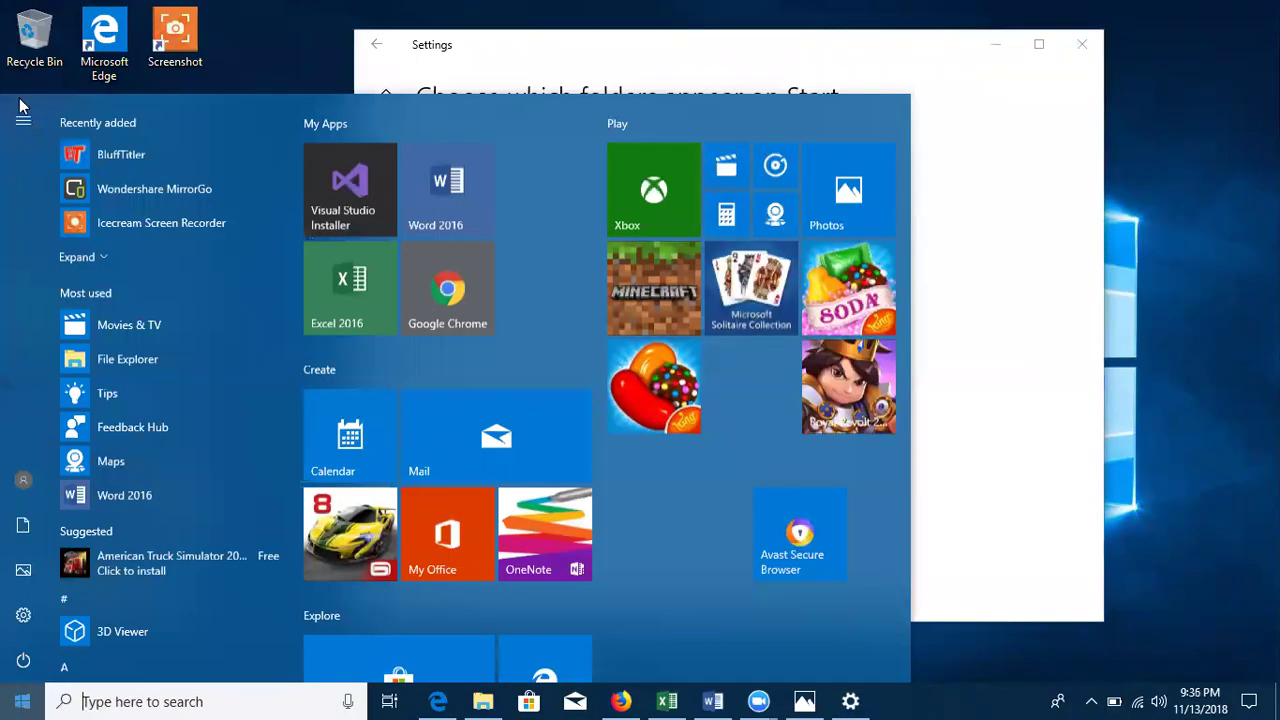
click(22, 117)
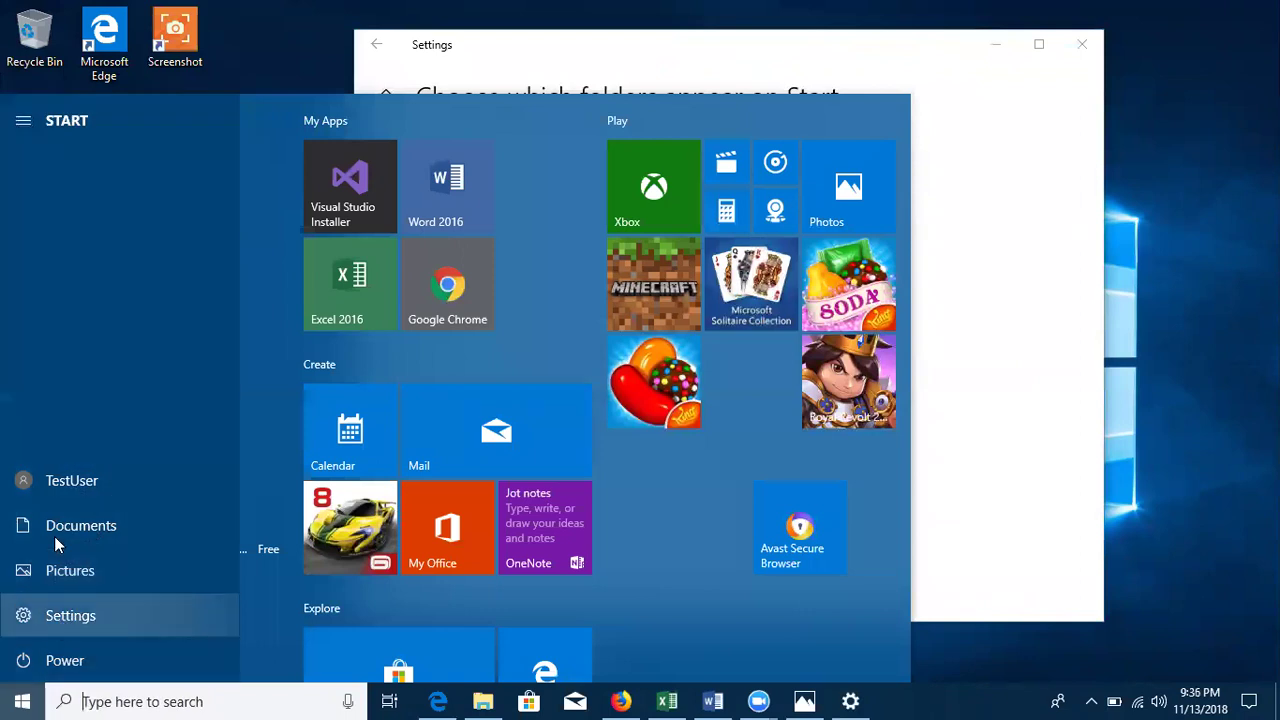
click(913, 45)
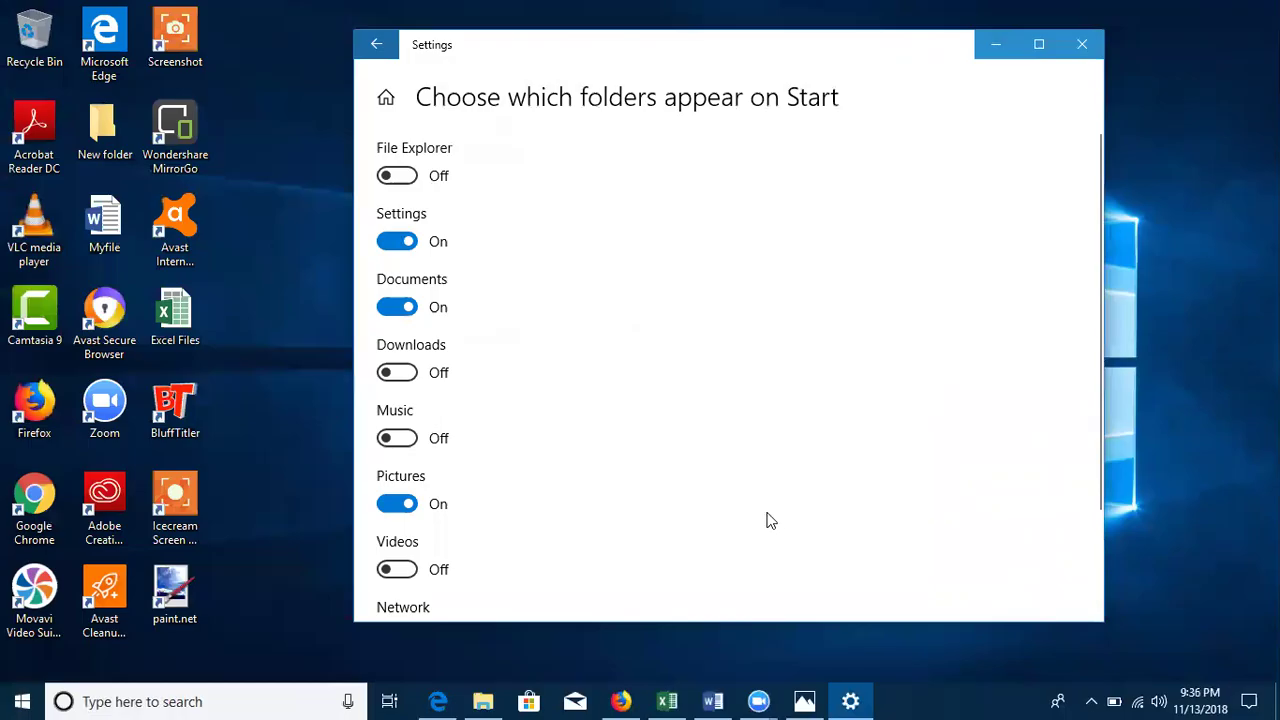
key(alt+Left)
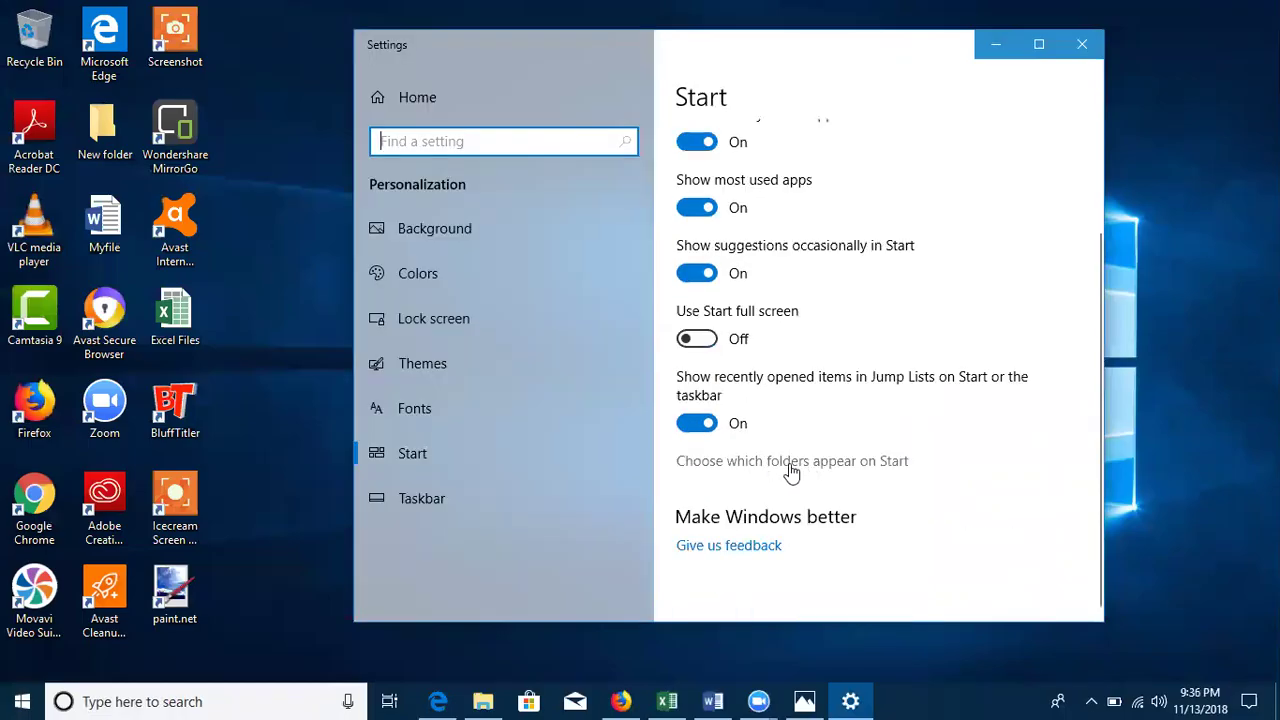
click(812, 464)
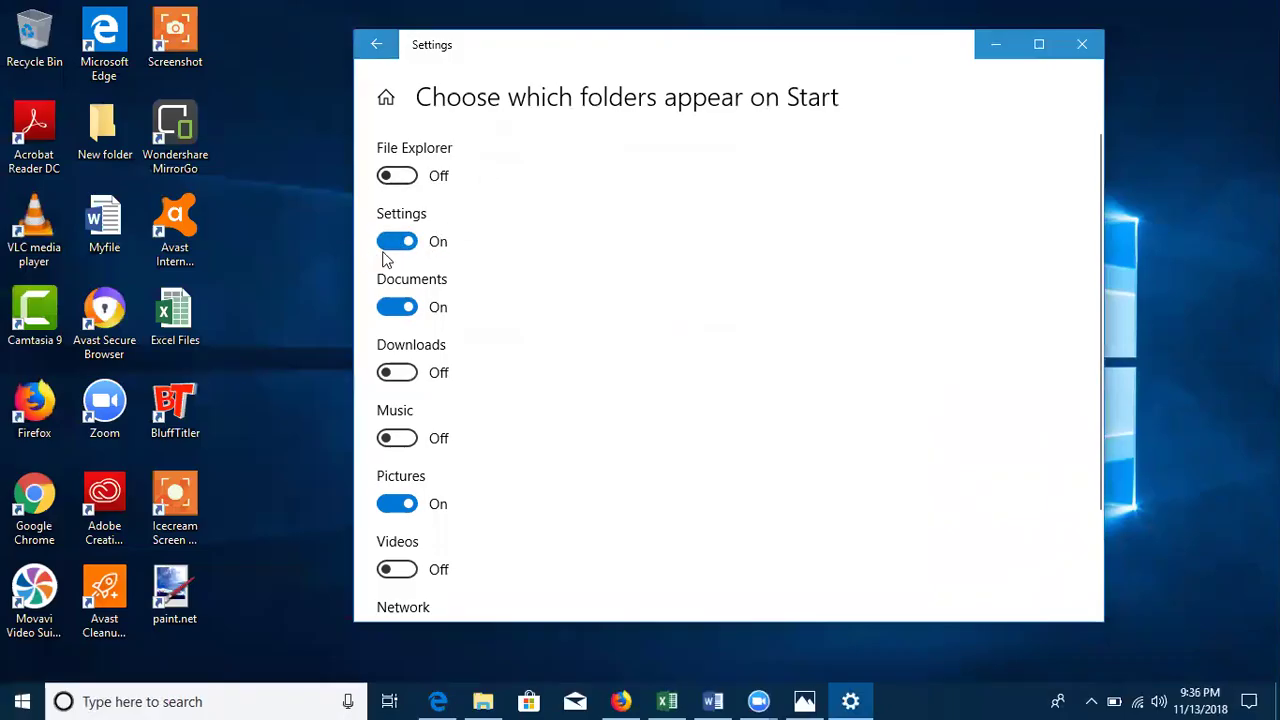
Step: Turn off Settings and Documents as Start folders, and check the effect in the Start menu
click(397, 241)
click(400, 309)
click(22, 700)
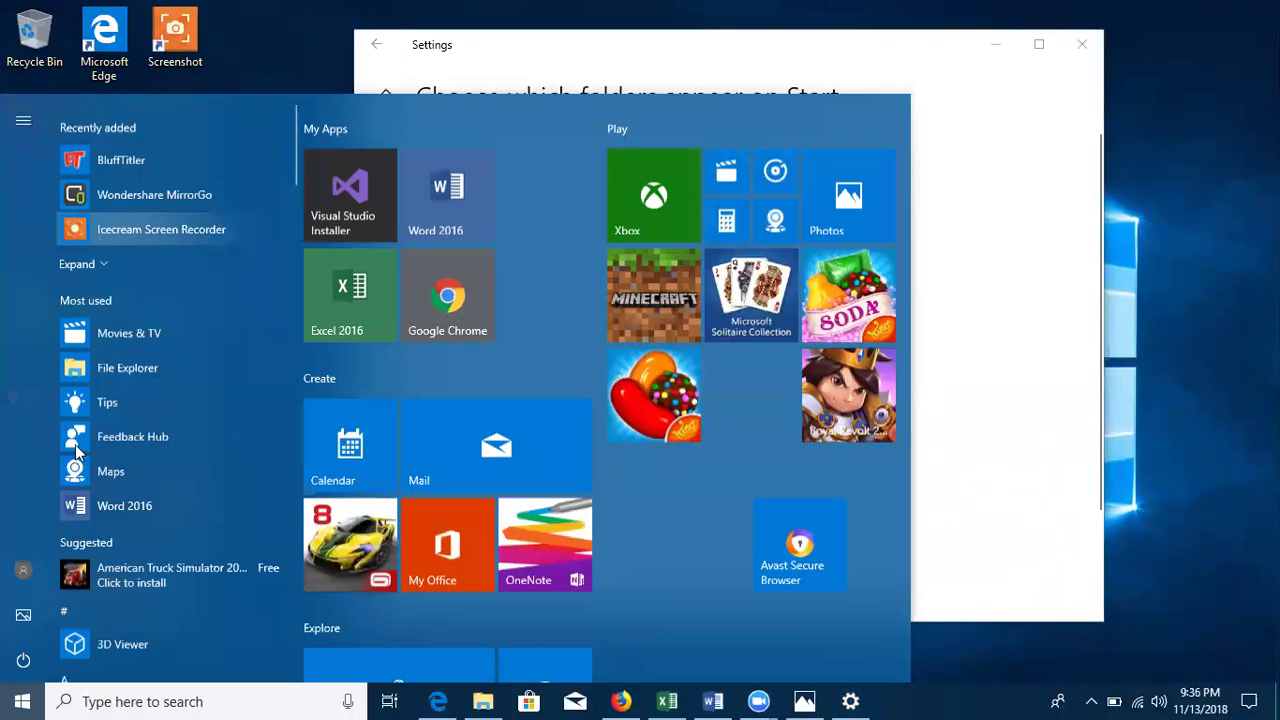
click(1012, 182)
Step: Turn on File Explorer, Settings, Documents, Downloads, Music, Videos, Network and Personal folder for Start
click(397, 176)
click(405, 240)
click(410, 306)
click(412, 371)
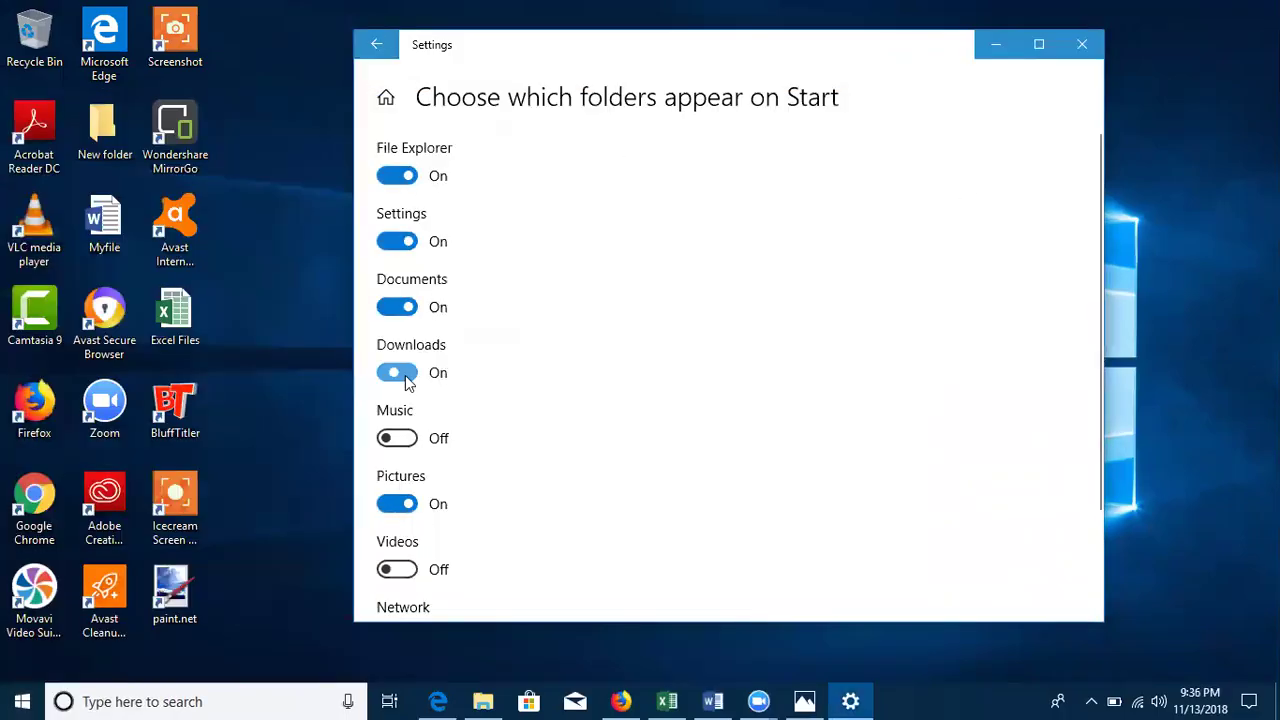
click(411, 441)
scroll(589, 374, down, 2)
click(397, 440)
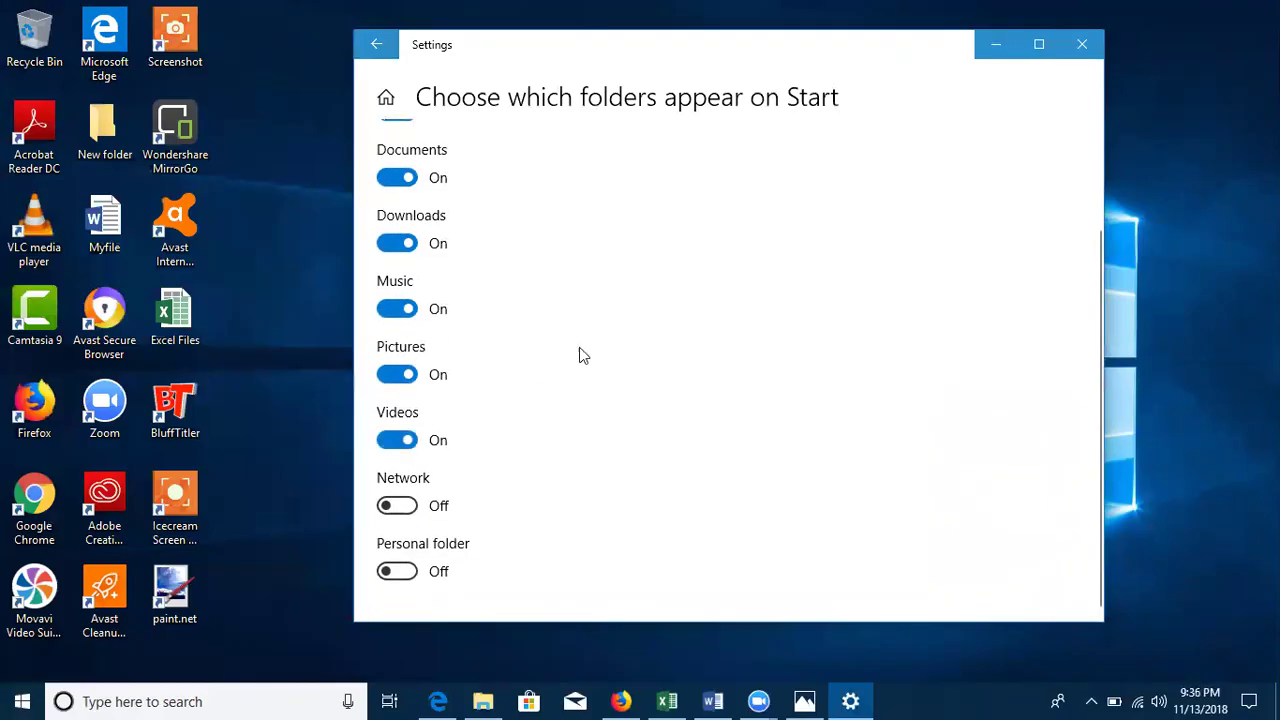
click(400, 505)
click(405, 572)
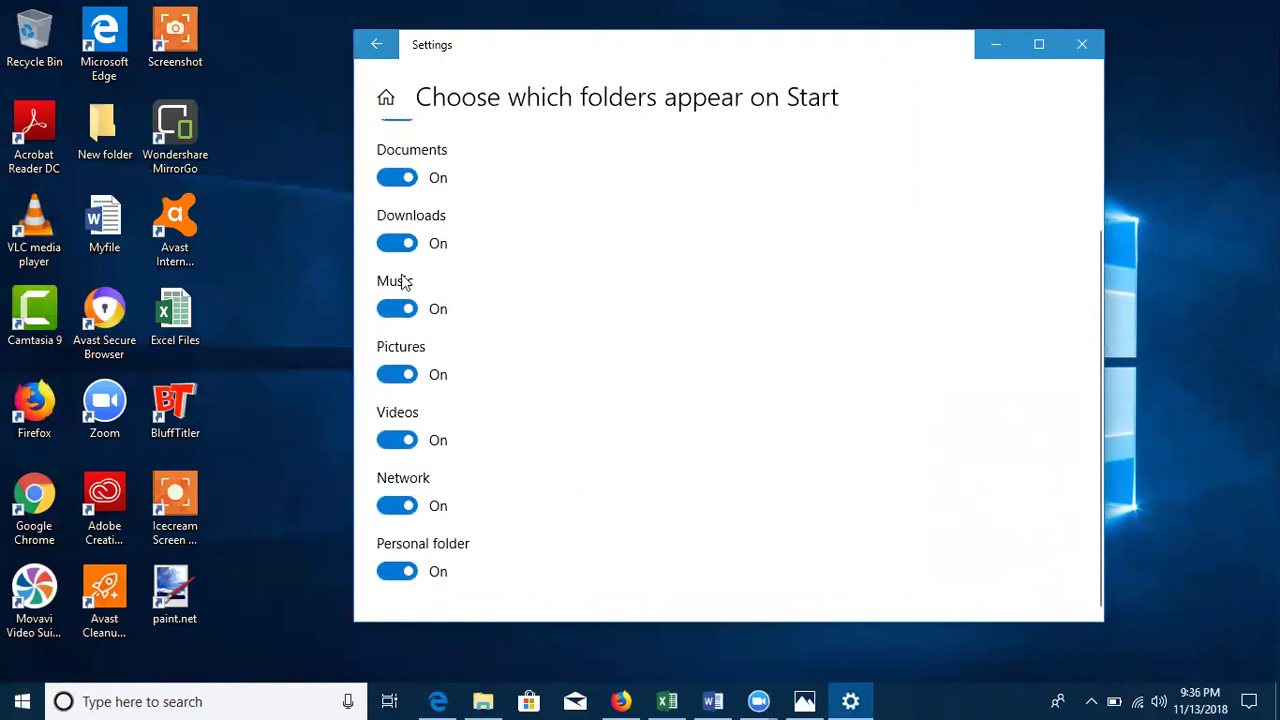
scroll(405, 283, up, 1)
scroll(471, 317, up, 1)
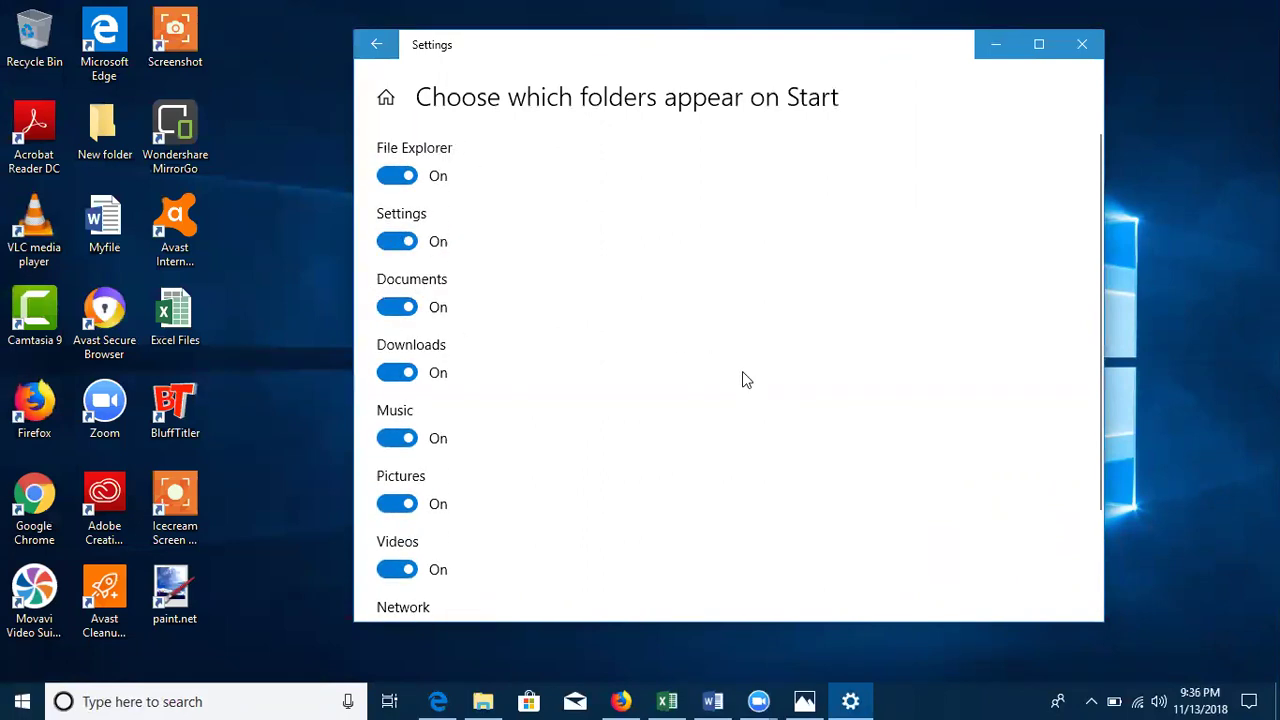
Step: Check the added folders in the expanded Start menu sidebar, and go back to the main Start settings page
click(27, 700)
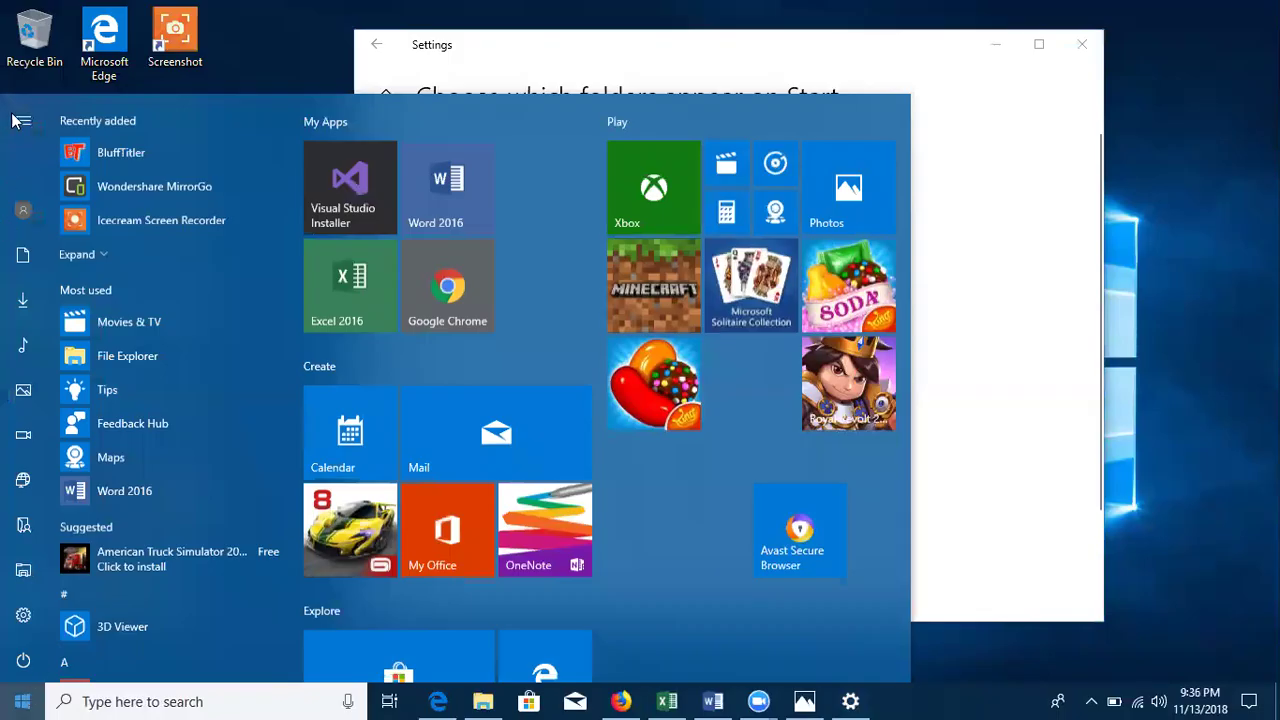
click(23, 120)
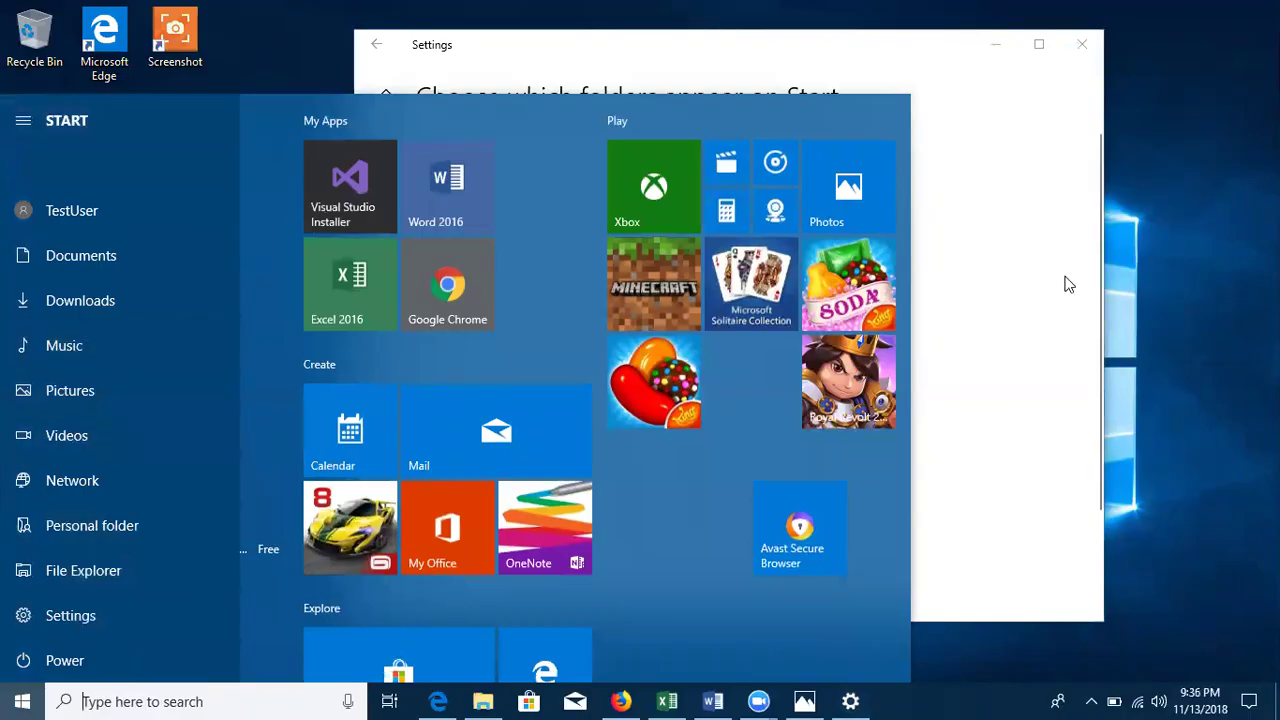
click(1040, 288)
click(376, 44)
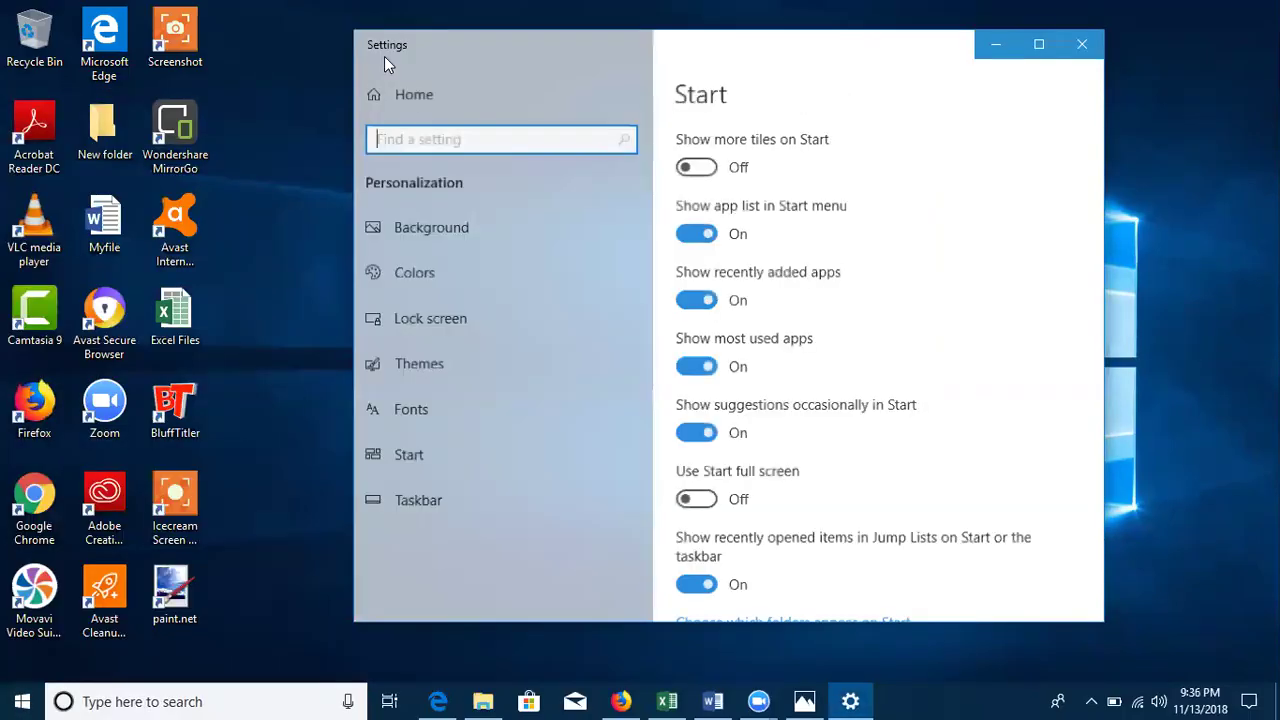
scroll(1014, 408, down, 3)
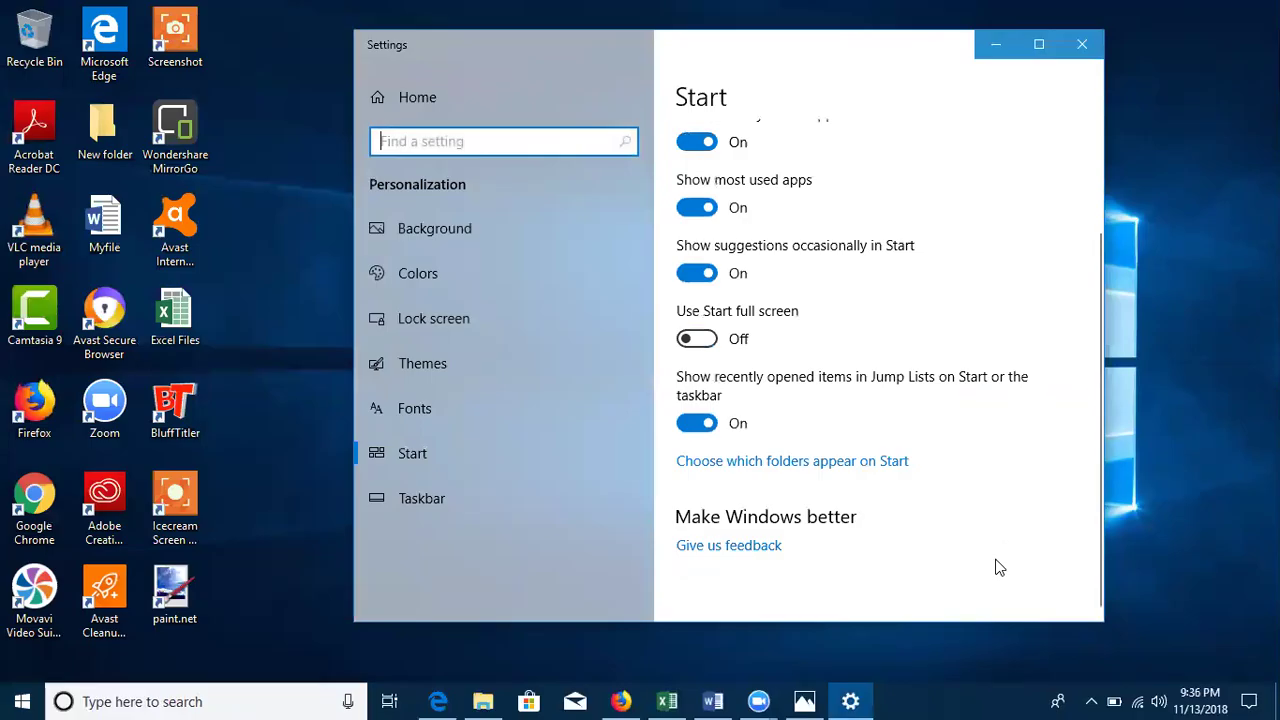
click(22, 700)
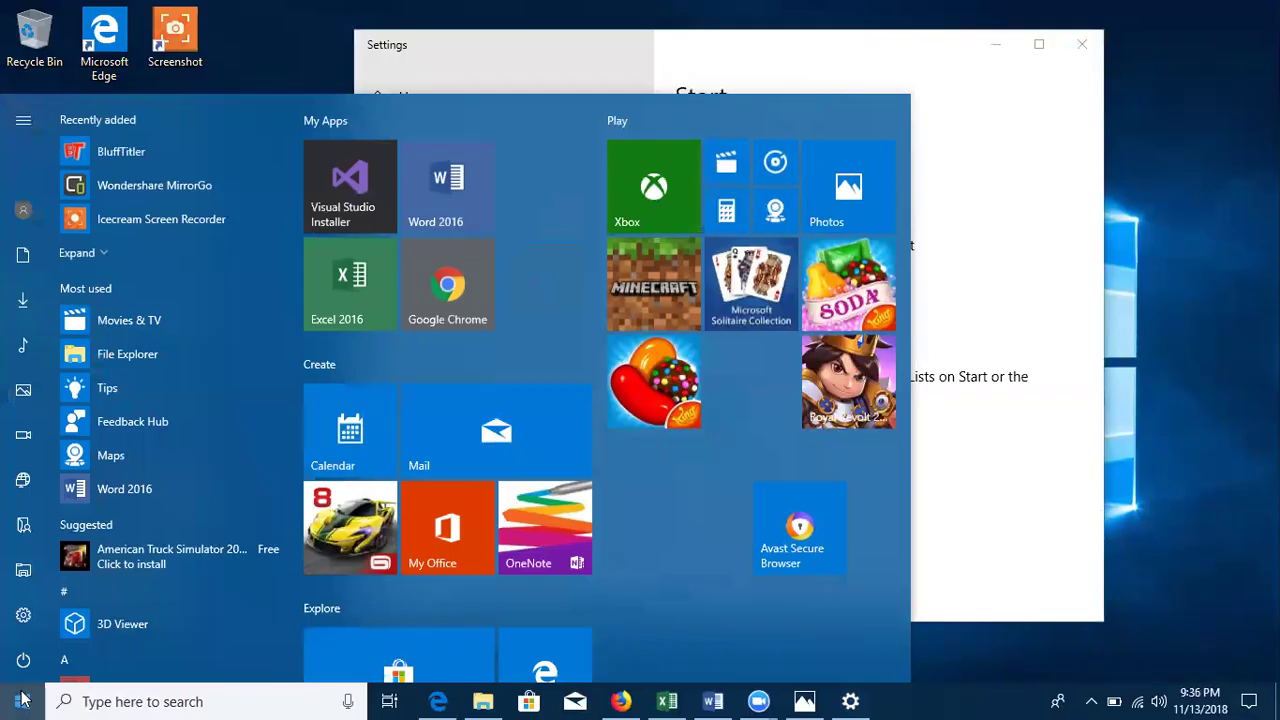
click(1030, 287)
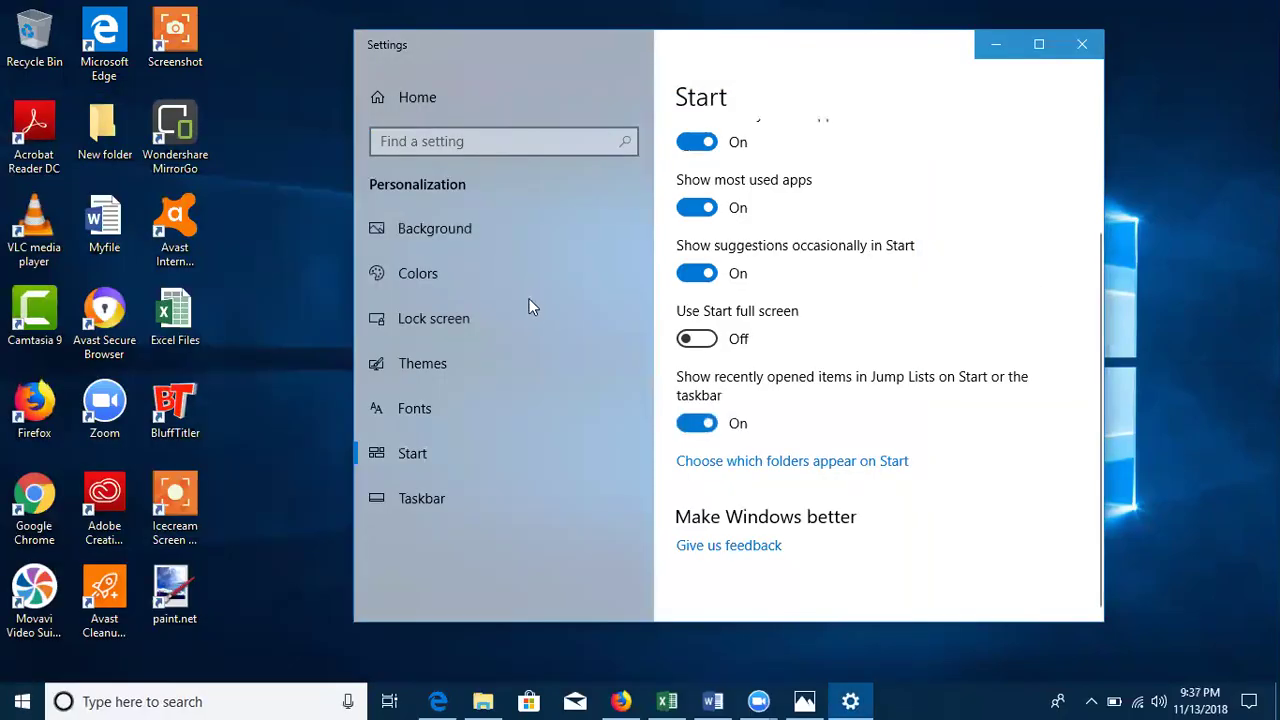
Step: Change the Windows accent color to green in the Colors settings, and check it in the Start menu
click(446, 279)
scroll(990, 368, down, 5)
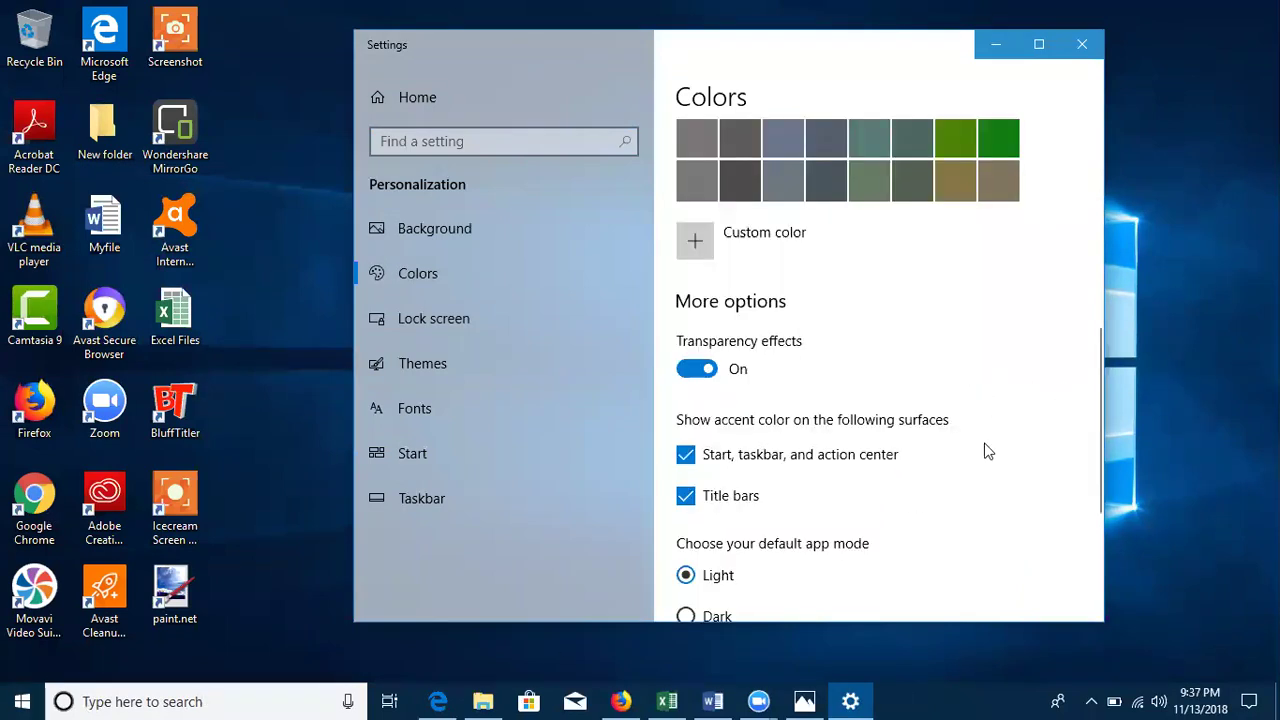
scroll(1000, 410, up, 3)
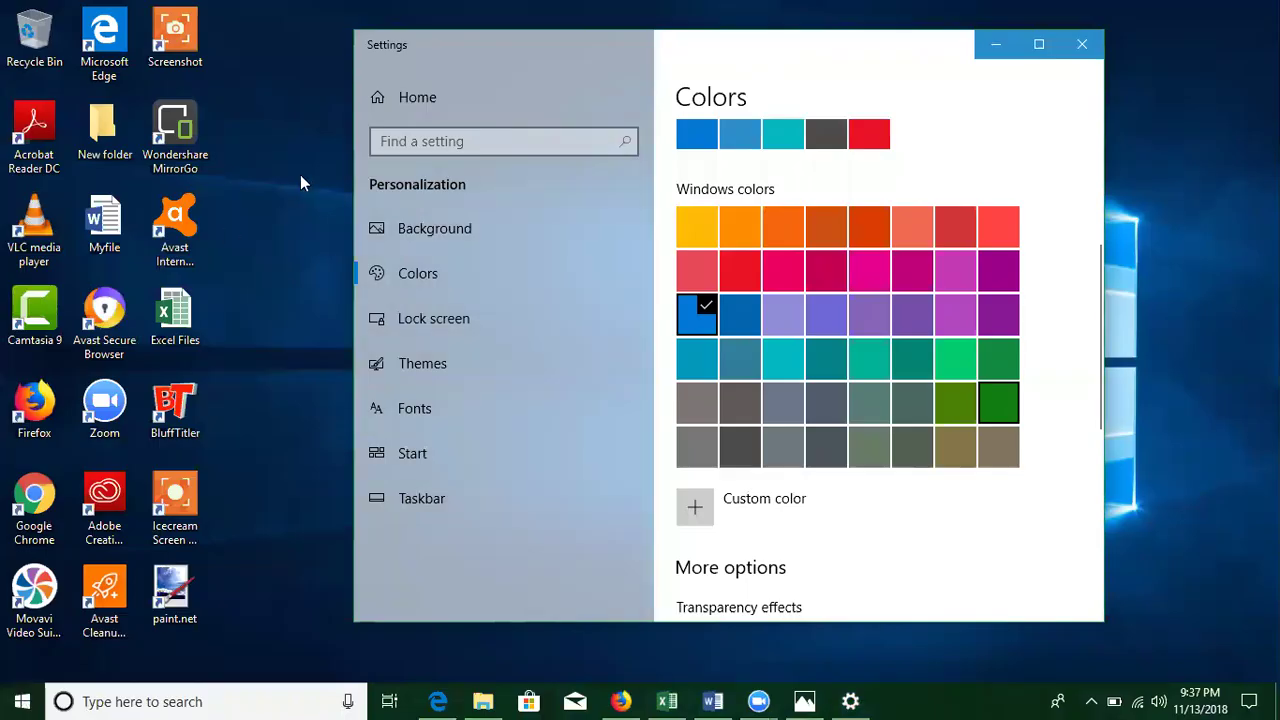
key(super)
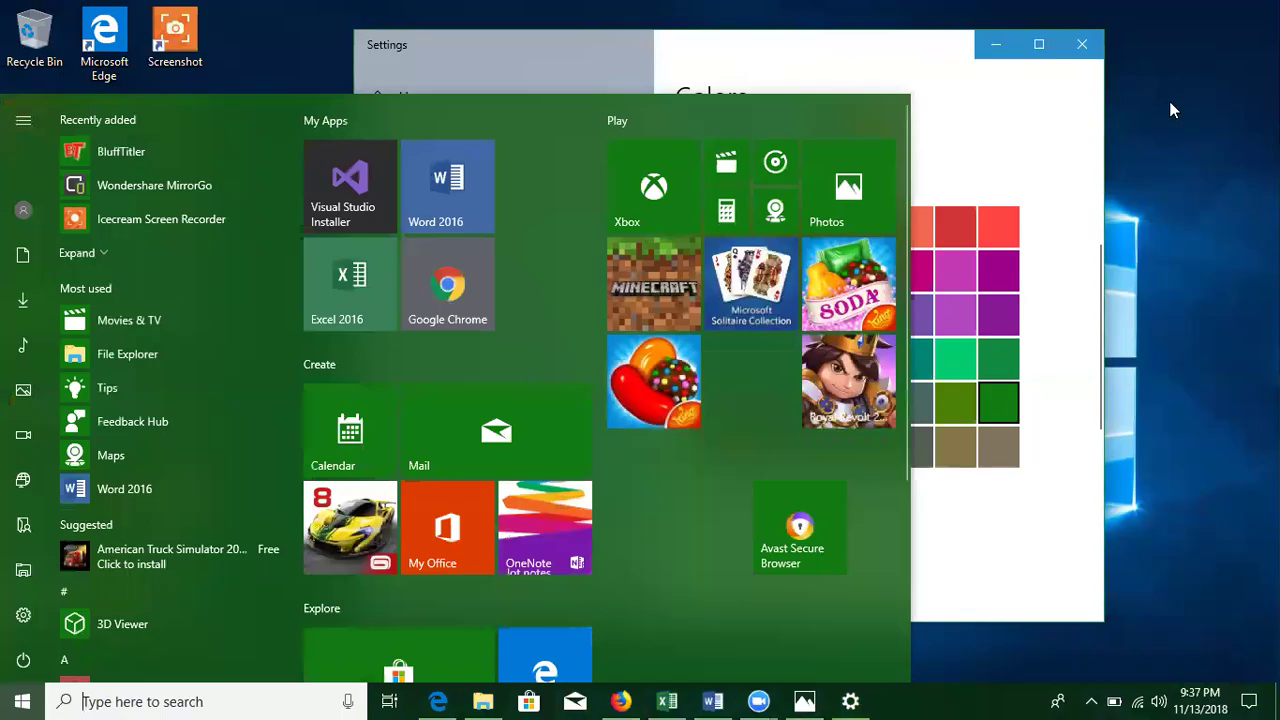
scroll(1000, 350, down, 2)
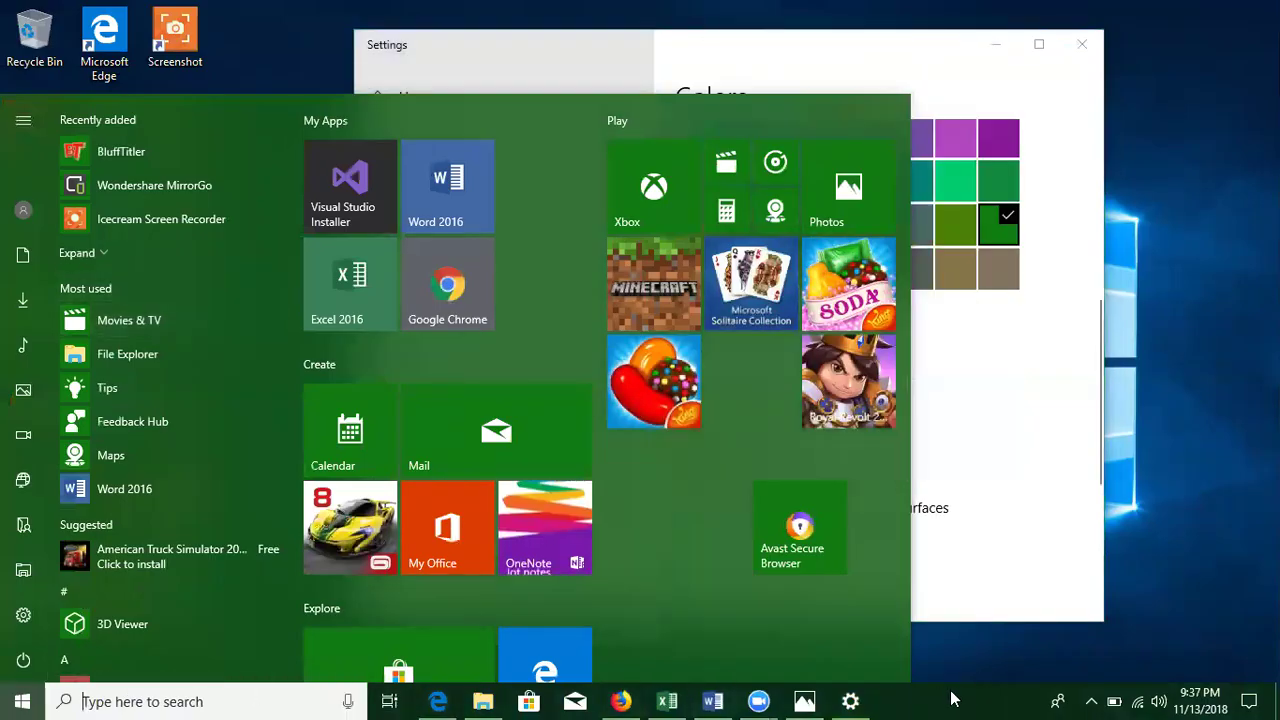
click(1037, 392)
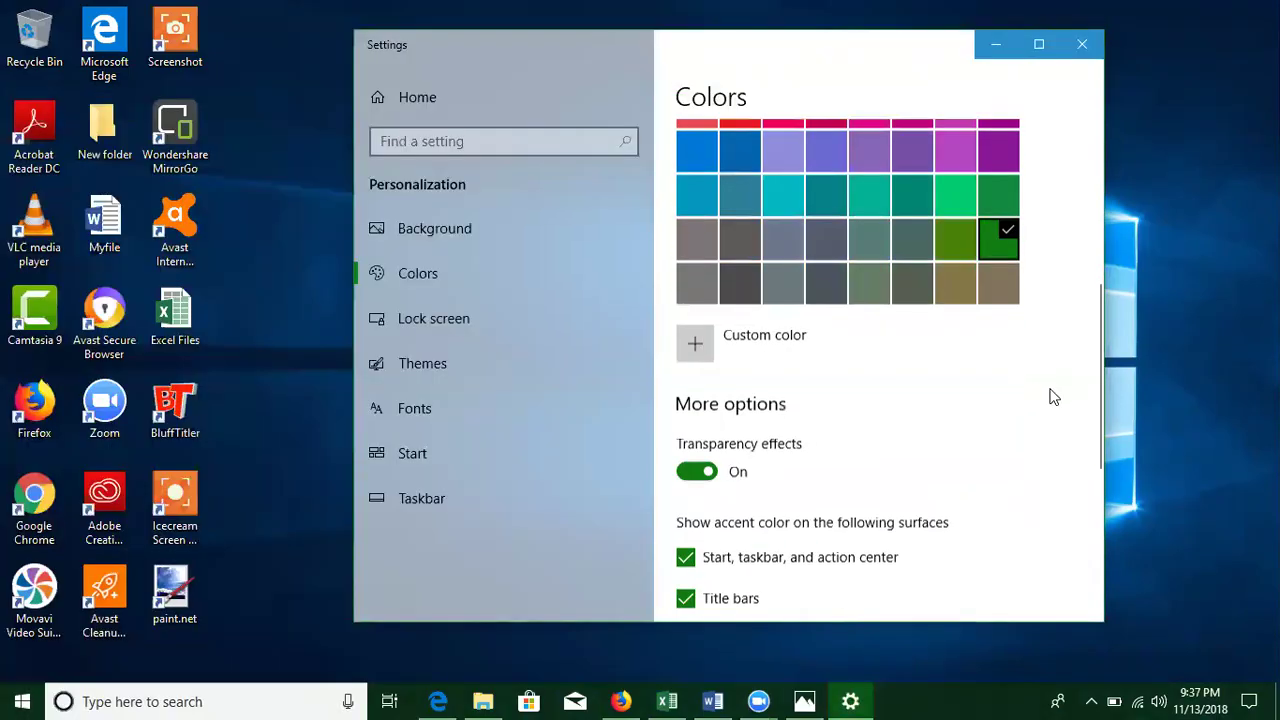
Step: Try the Dark default app mode in the Colors settings, and switch it back to Light
scroll(1053, 397, down, 2)
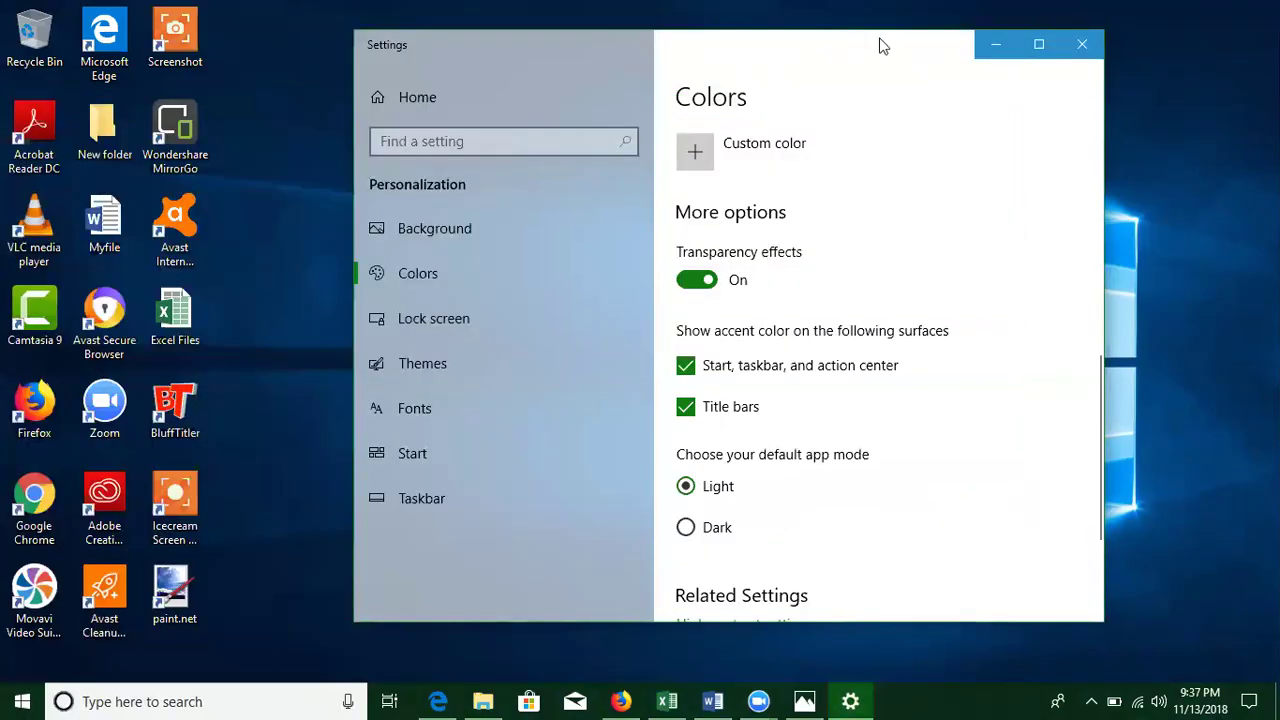
drag(877, 40, 864, 52)
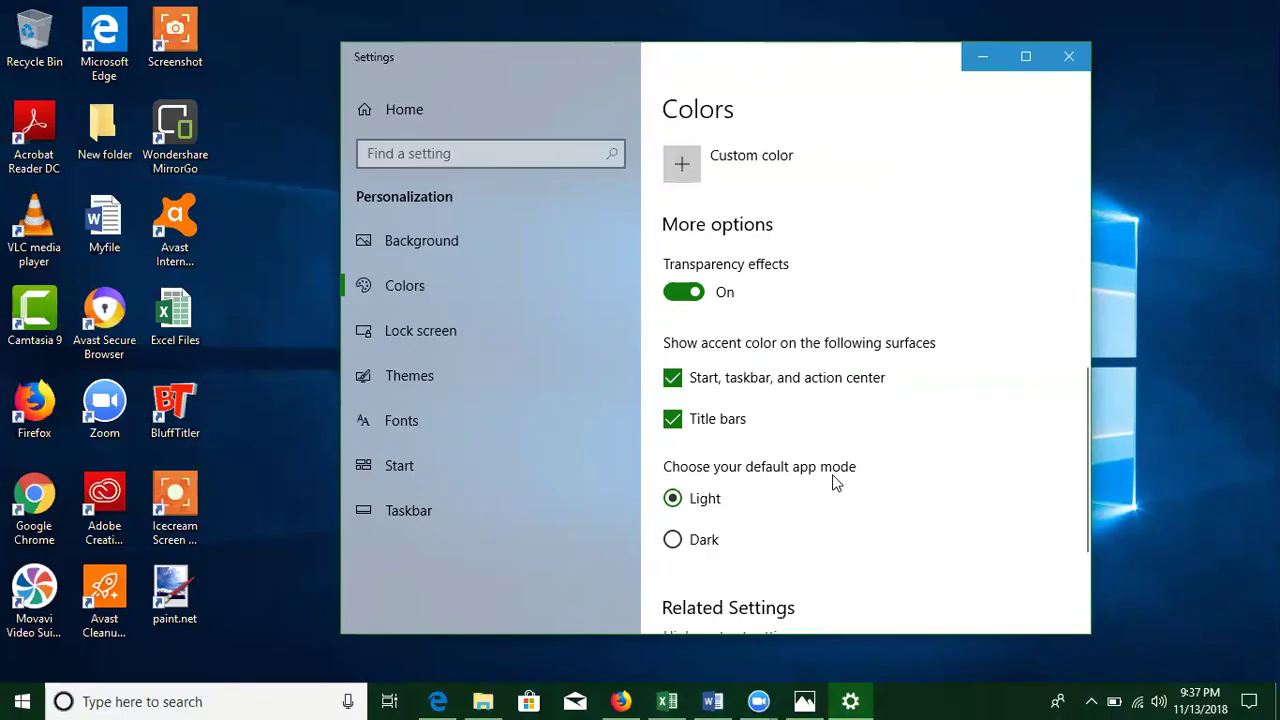
click(673, 541)
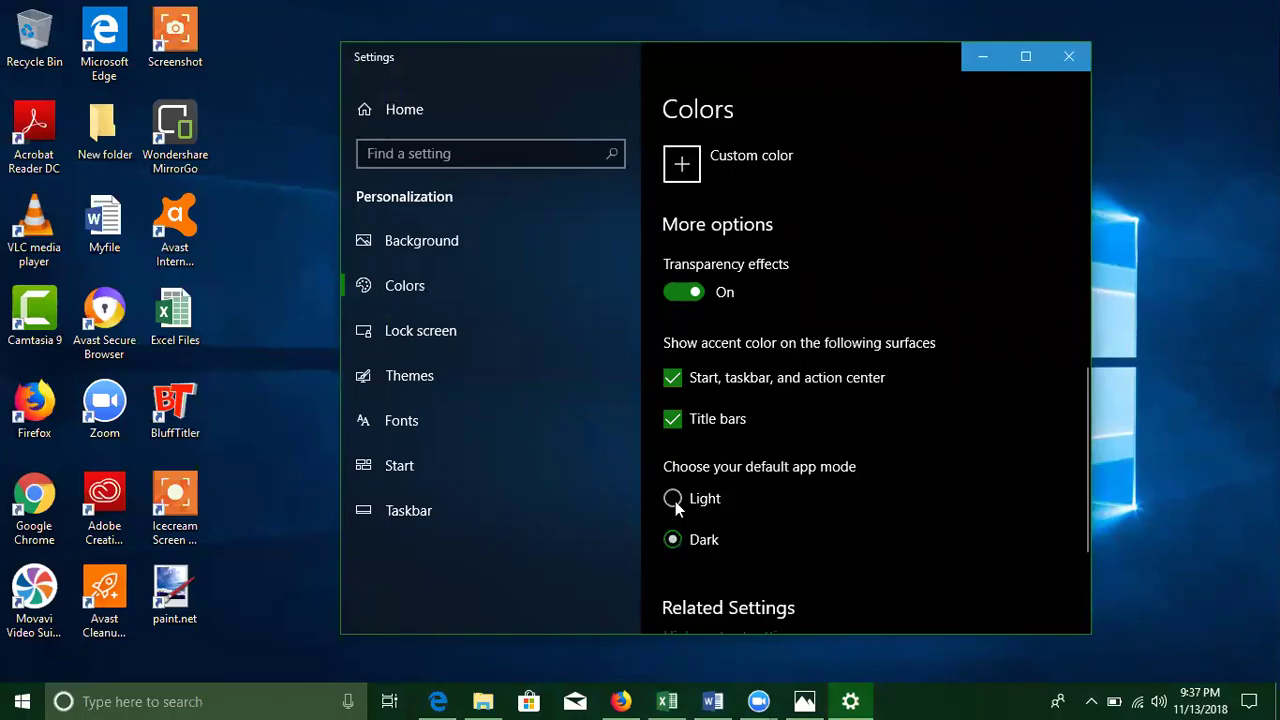
click(673, 500)
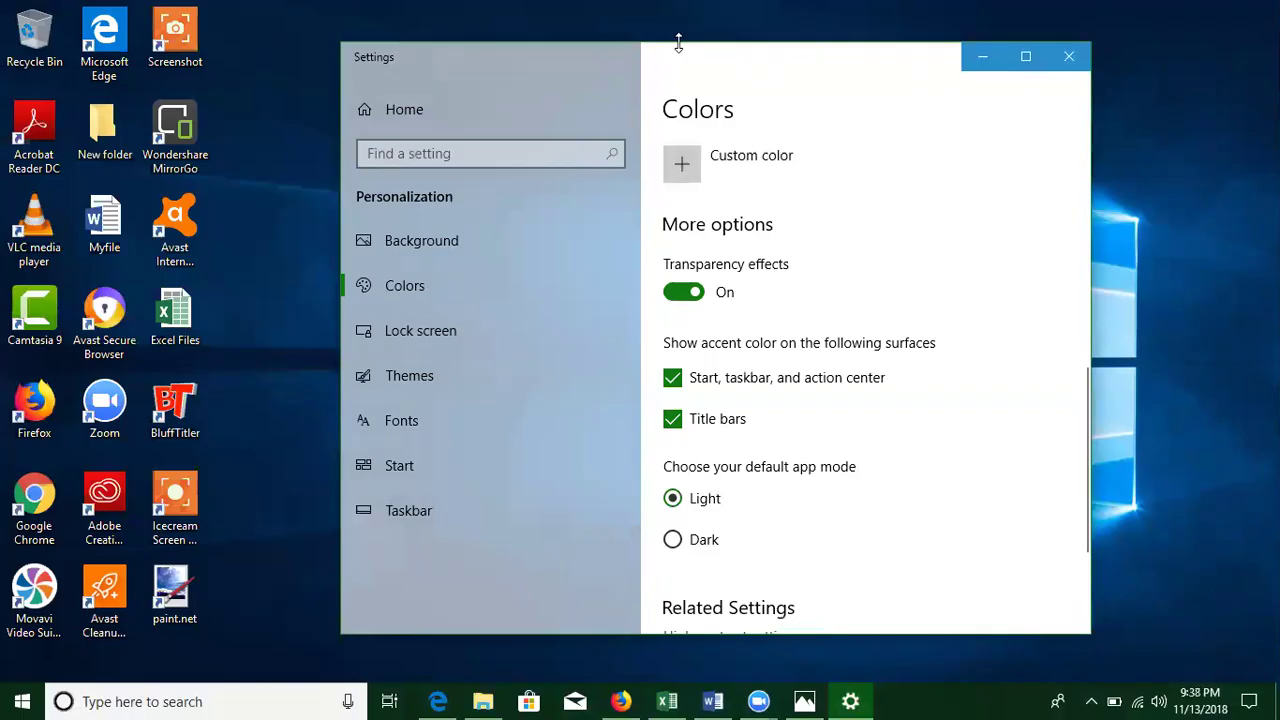
Step: Close Settings and move the Avast Secure Browser tile into the gap below Microsoft Solitaire Collection in the Play group
key(alt+F4)
click(22, 701)
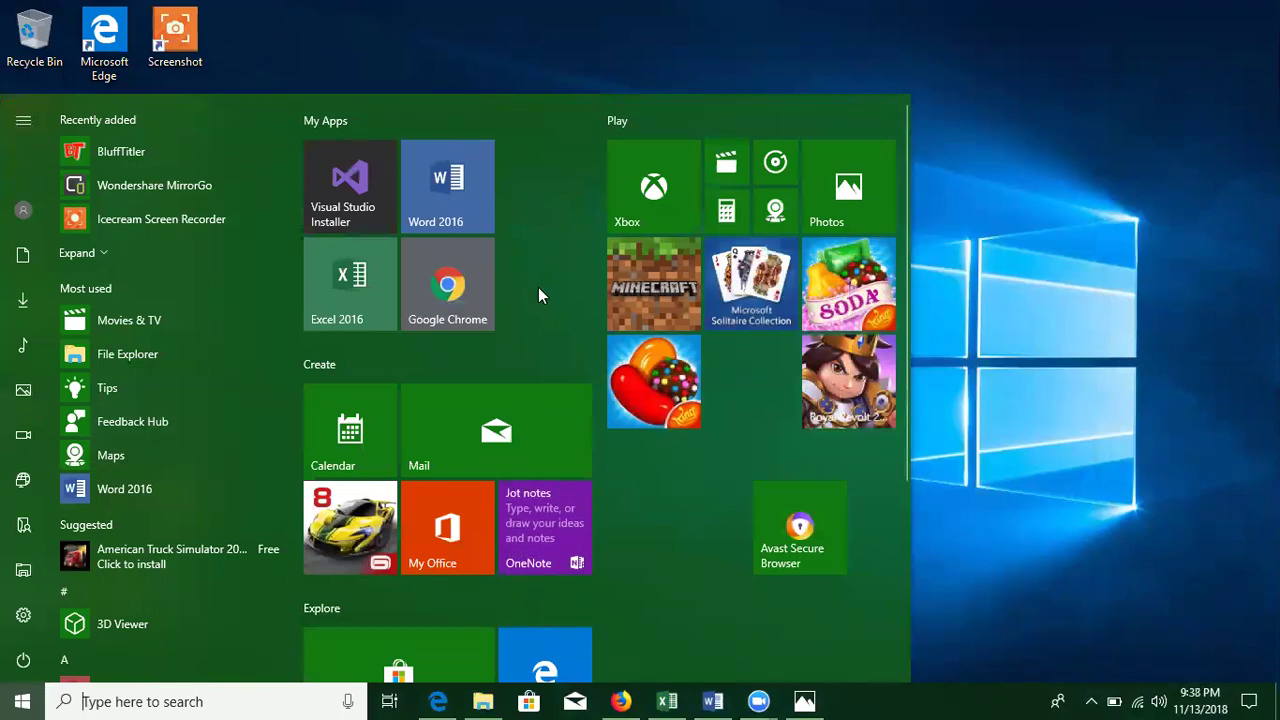
drag(800, 527, 750, 385)
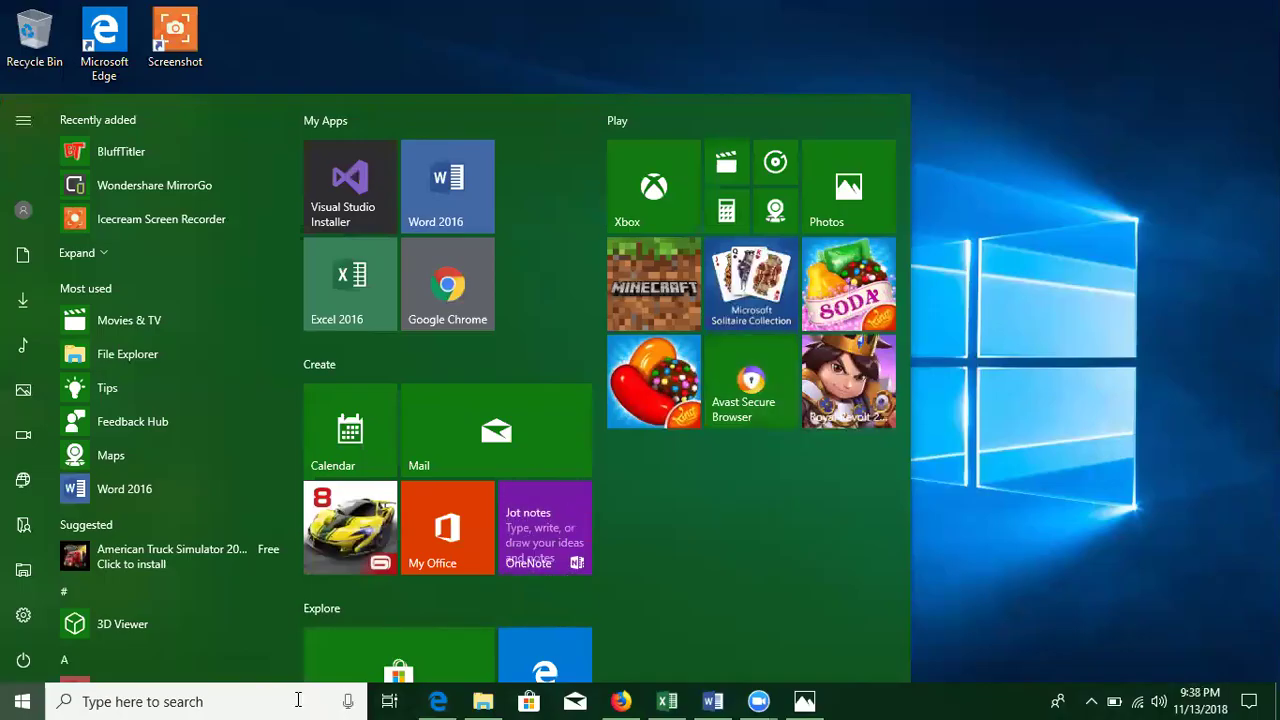
Step: Find PowerPoint 2016 by searching Windows for "power", and pin it to Start
click(234, 701)
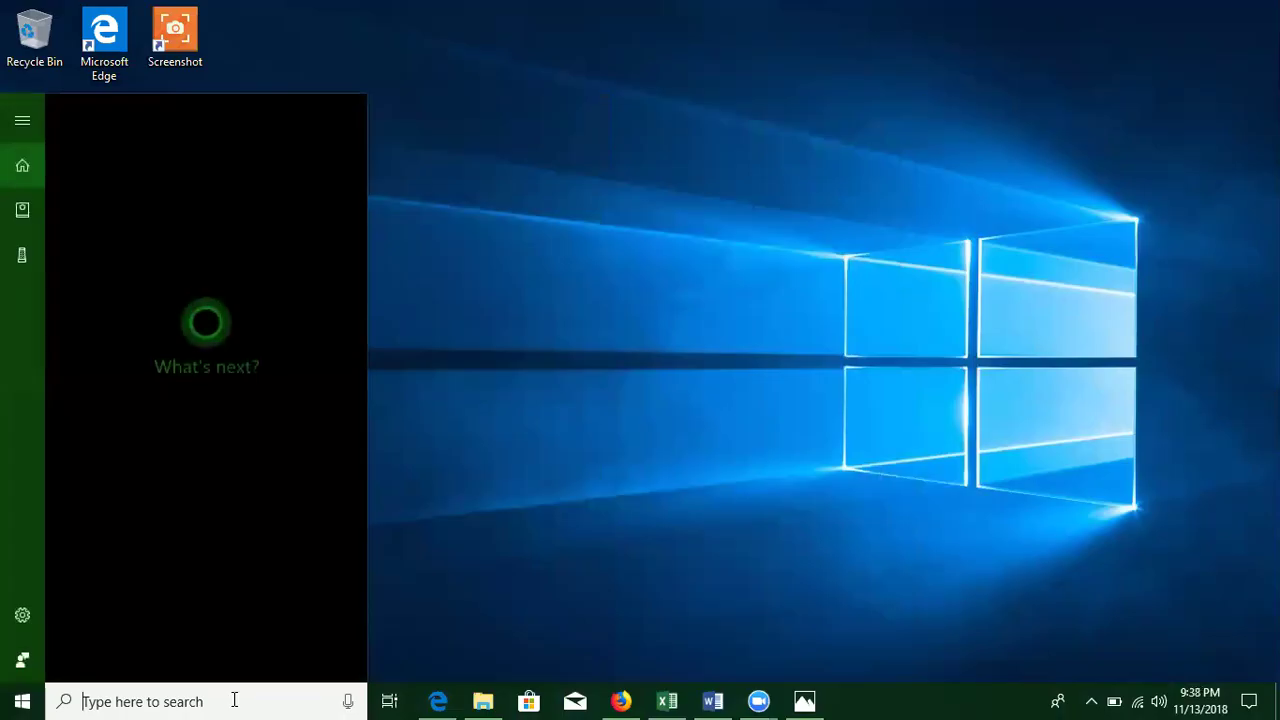
text(power)
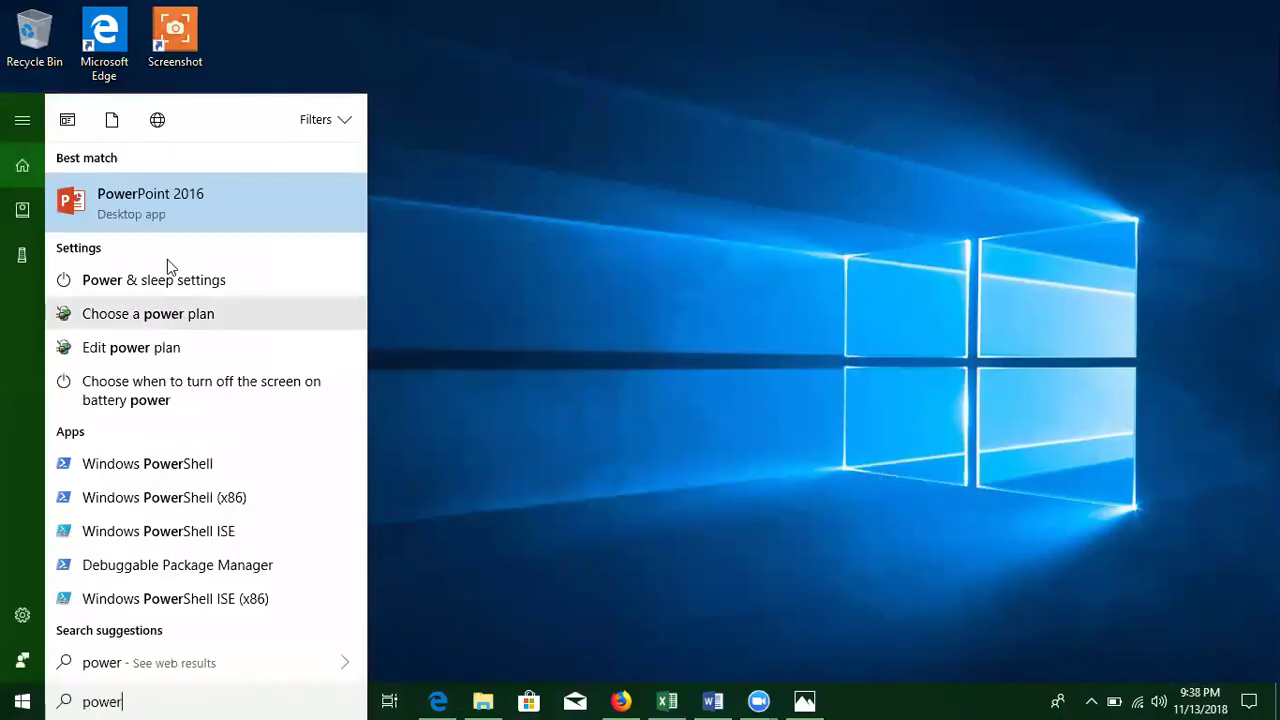
right_click(148, 215)
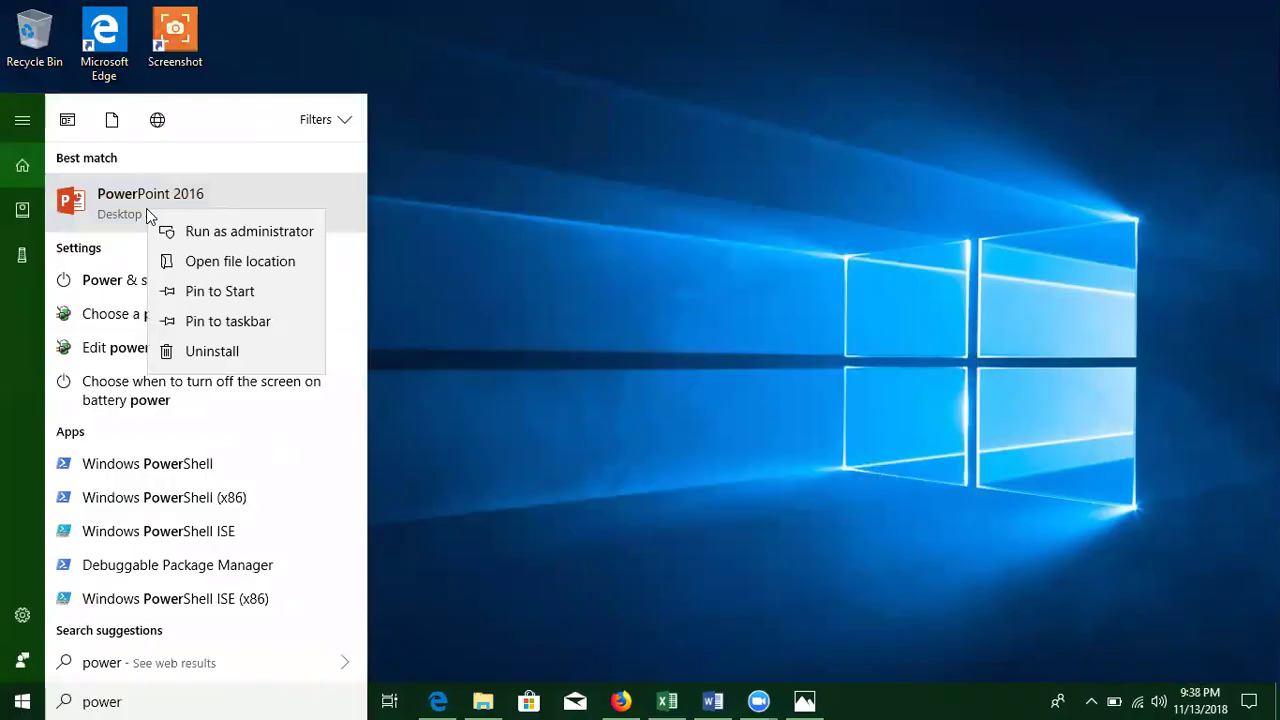
click(232, 292)
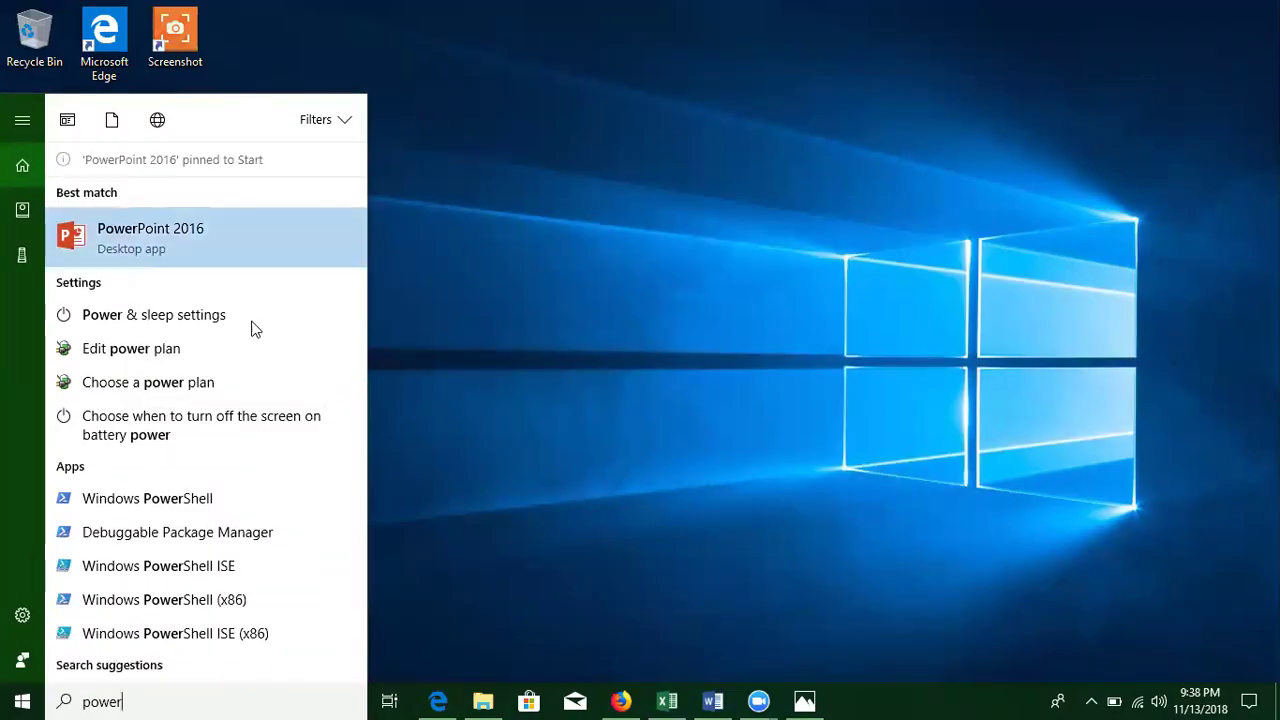
Step: Locate the PowerPoint 2016 tile in the Start menu below the Play group, and unpin it from Start
click(16, 700)
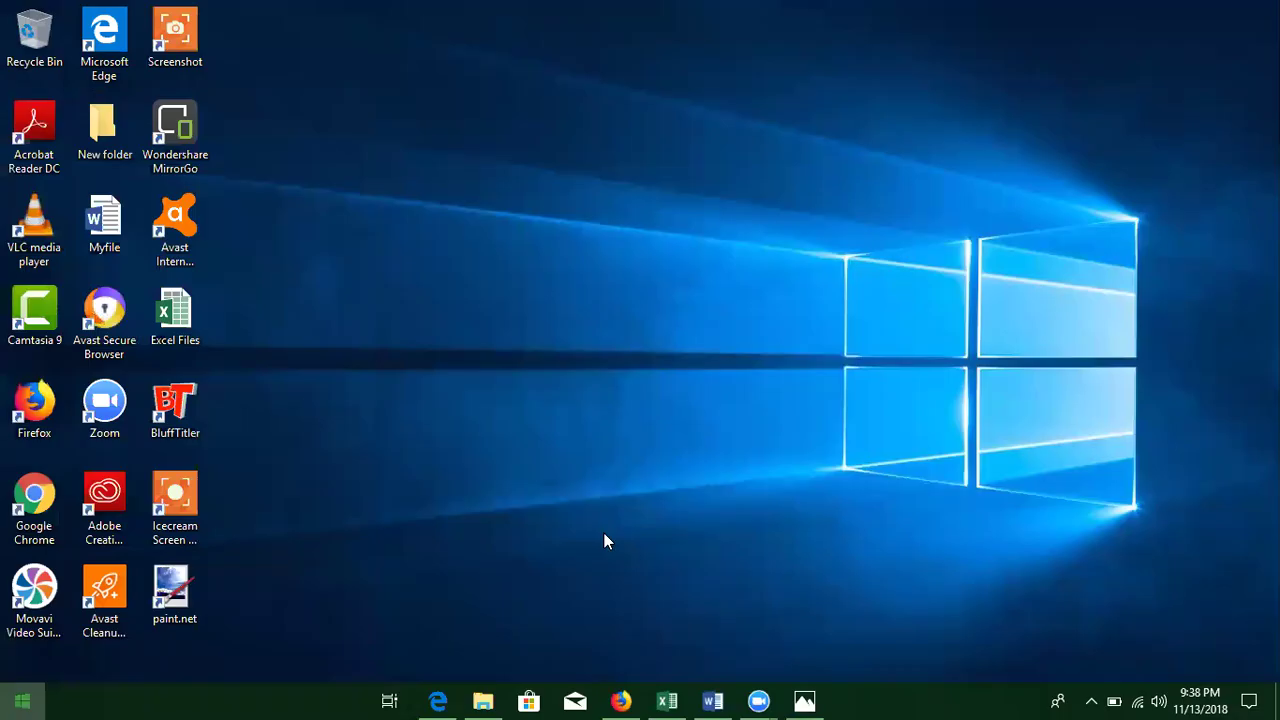
key(super)
scroll(655, 280, down, 2)
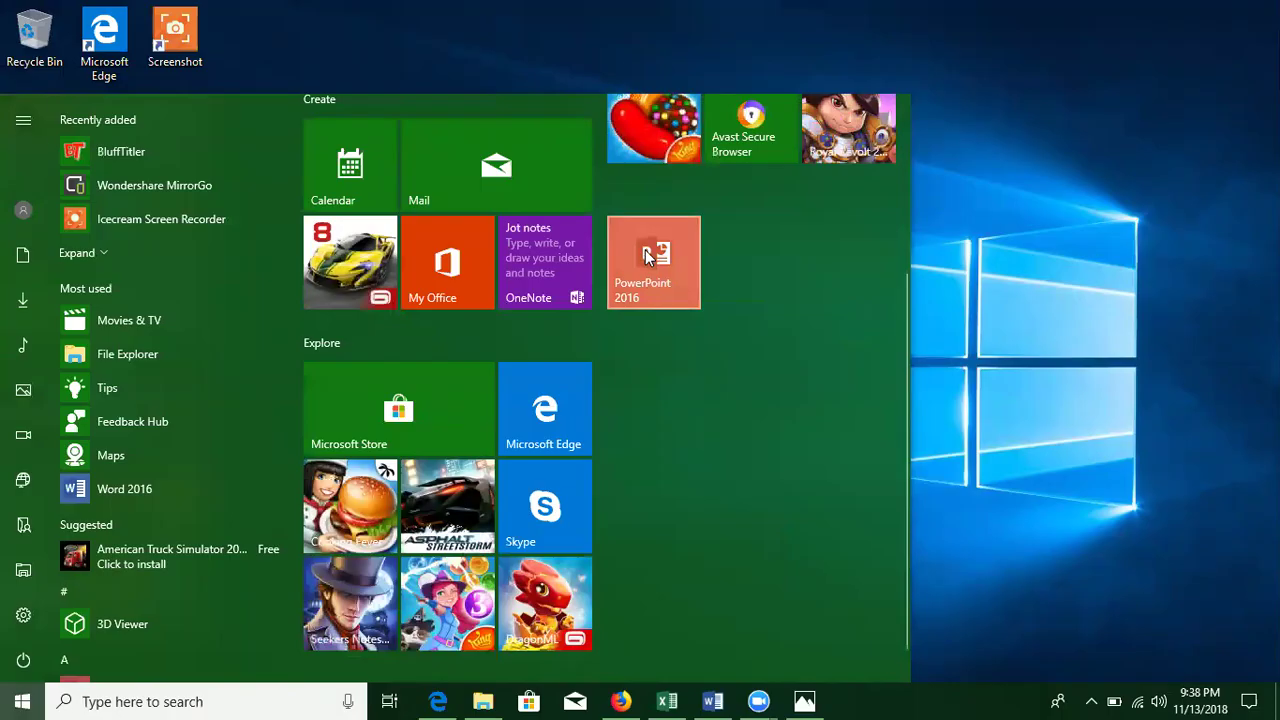
right_click(647, 256)
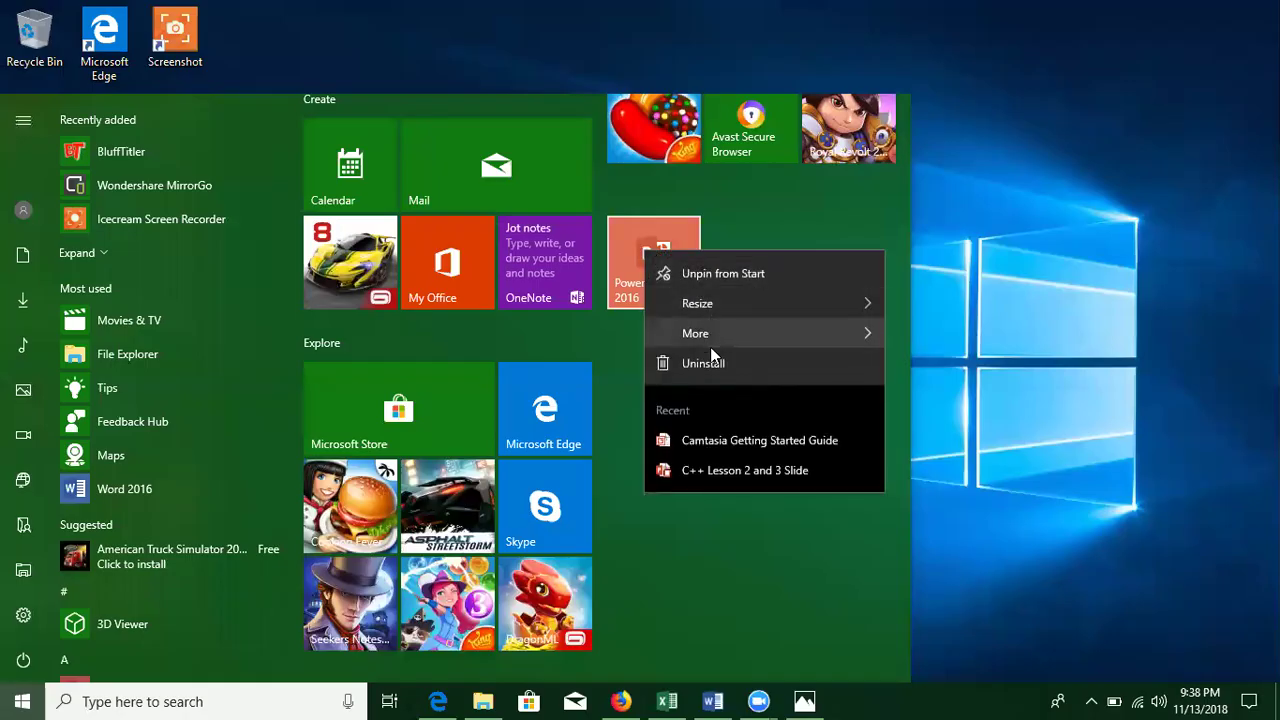
click(752, 274)
scroll(761, 343, up, 3)
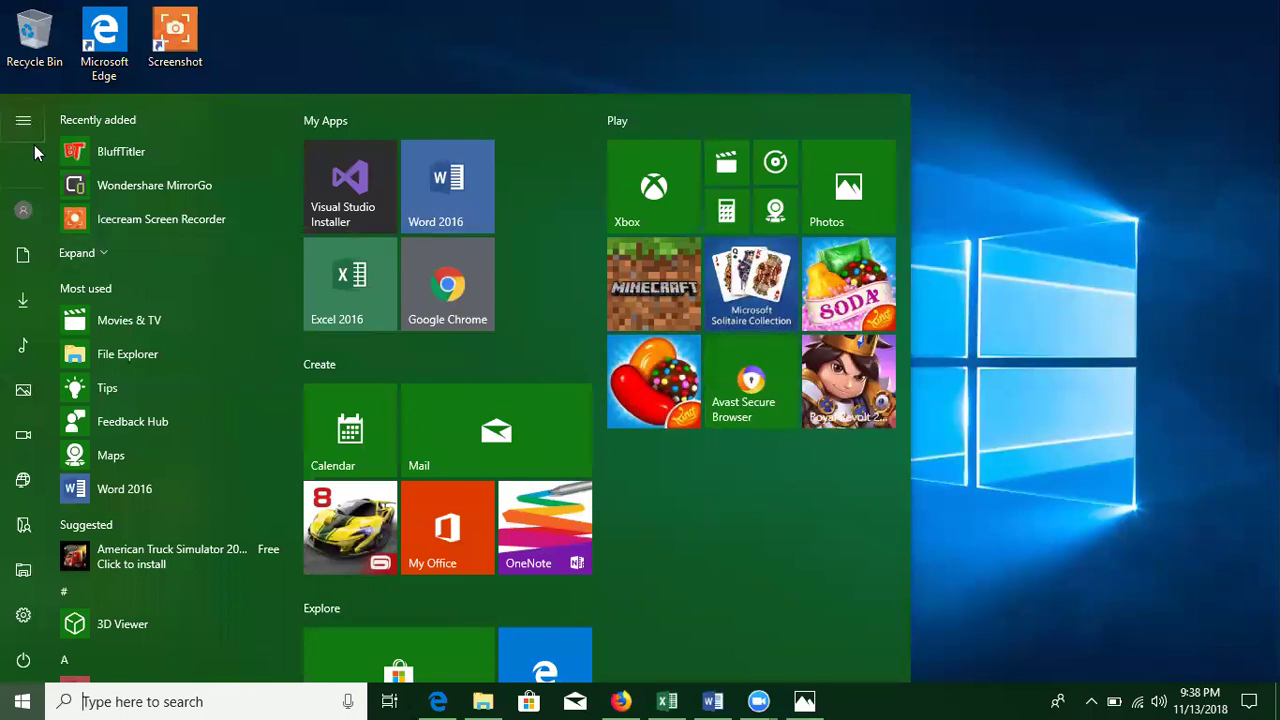
Step: Browse the Start menu's tiles and app list, shrink the menu to one column of tile groups, and close it
scroll(170, 330, down, 4)
scroll(140, 505, up, 4)
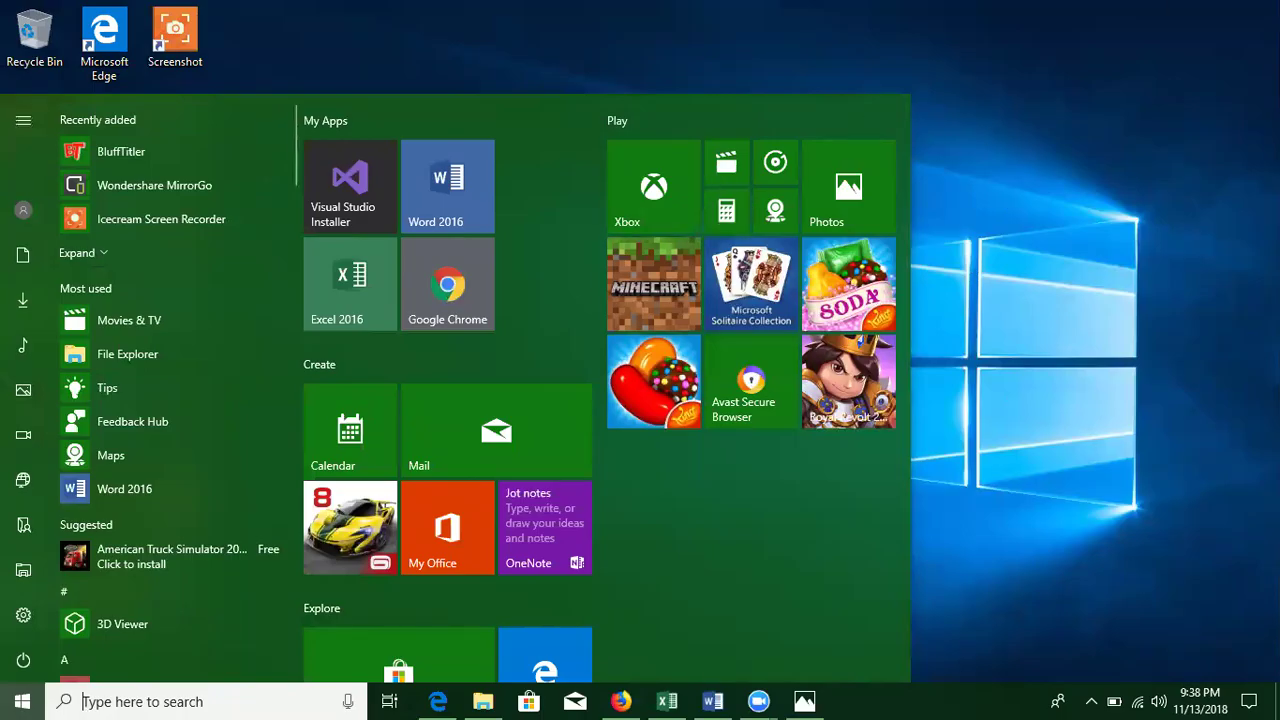
click(23, 120)
scroll(274, 396, down, 5)
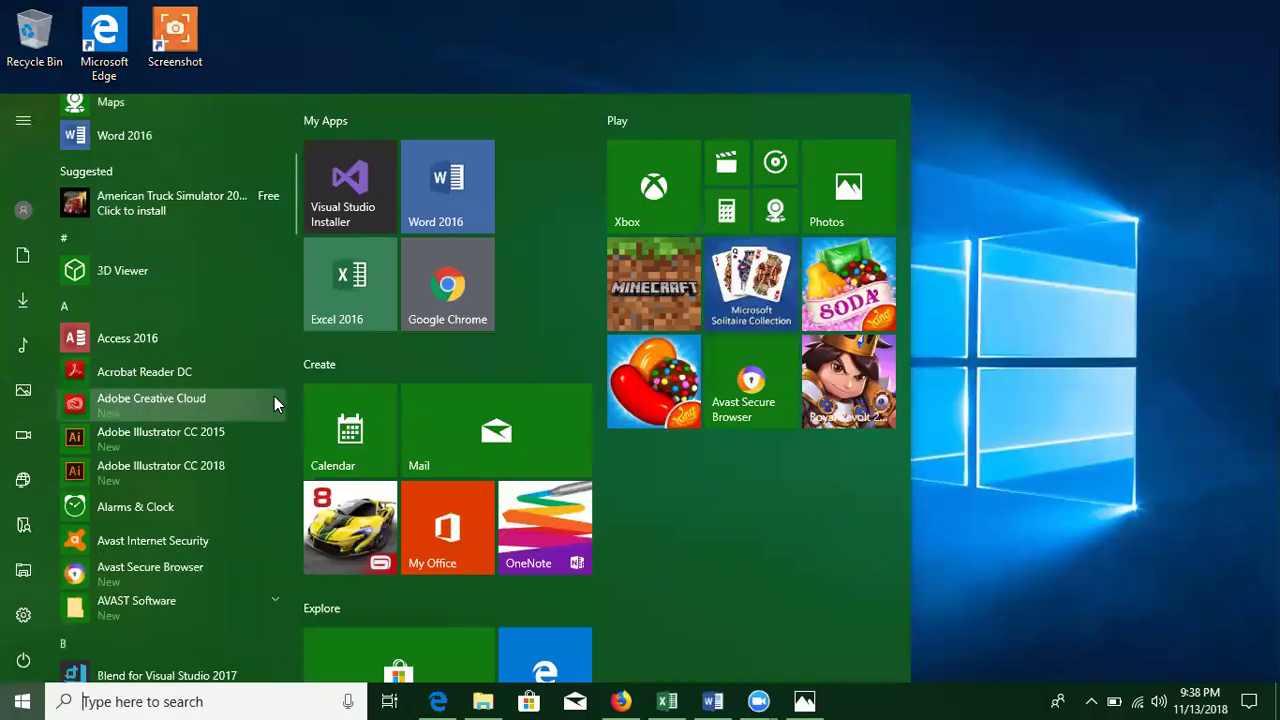
drag(908, 96, 815, 277)
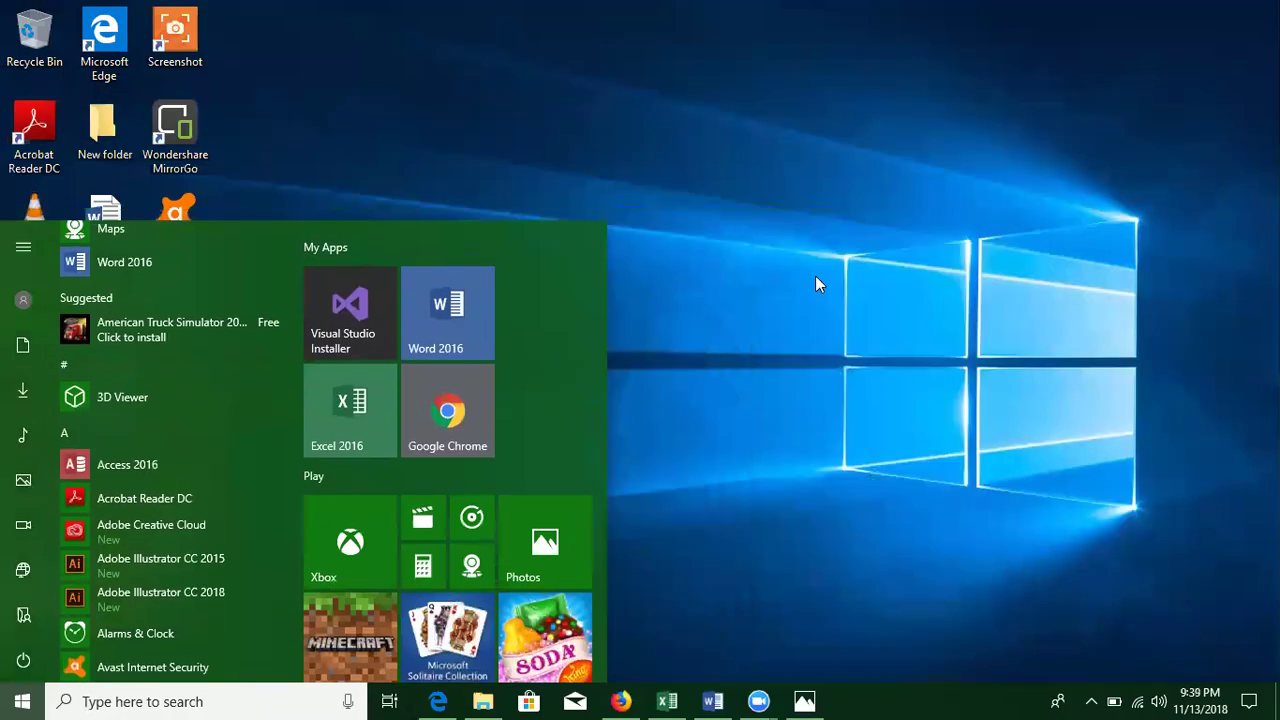
click(607, 602)
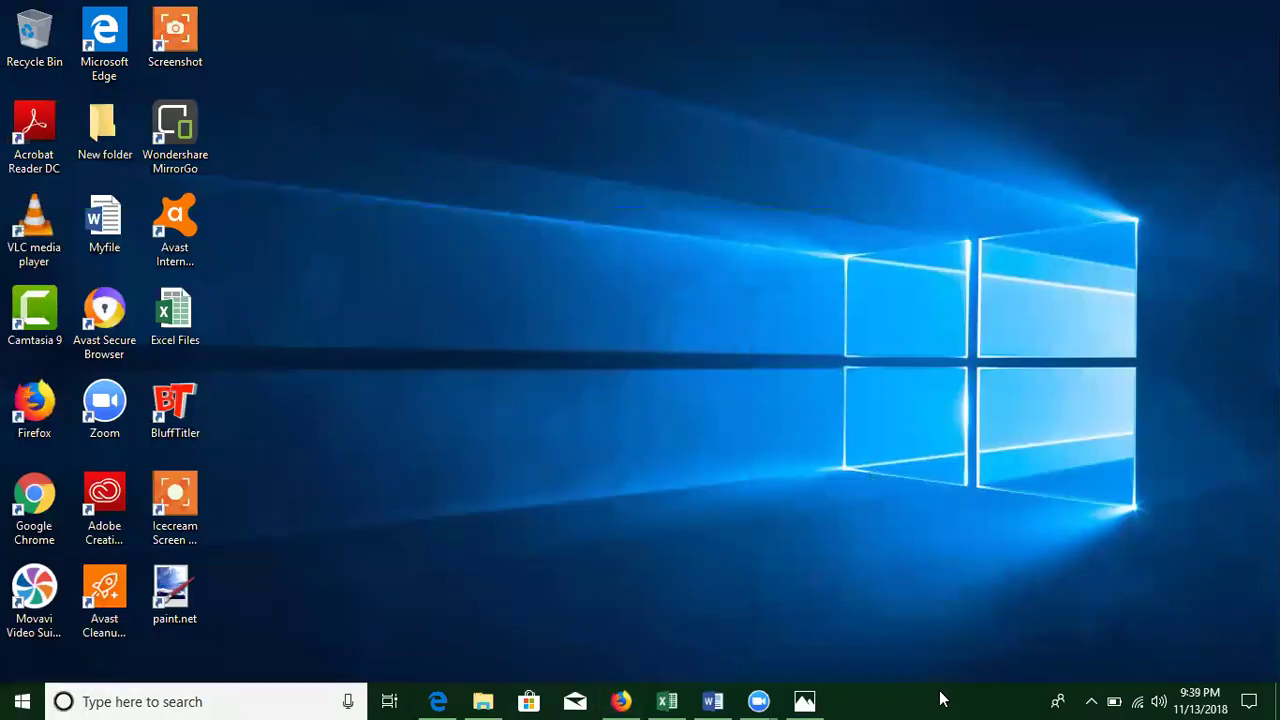
Step: Switch to Firefox, examine the Chapter 1 and Chapter 2 lessons on the Aflax Computer Windows 10 course page, and minimize the browser
click(622, 701)
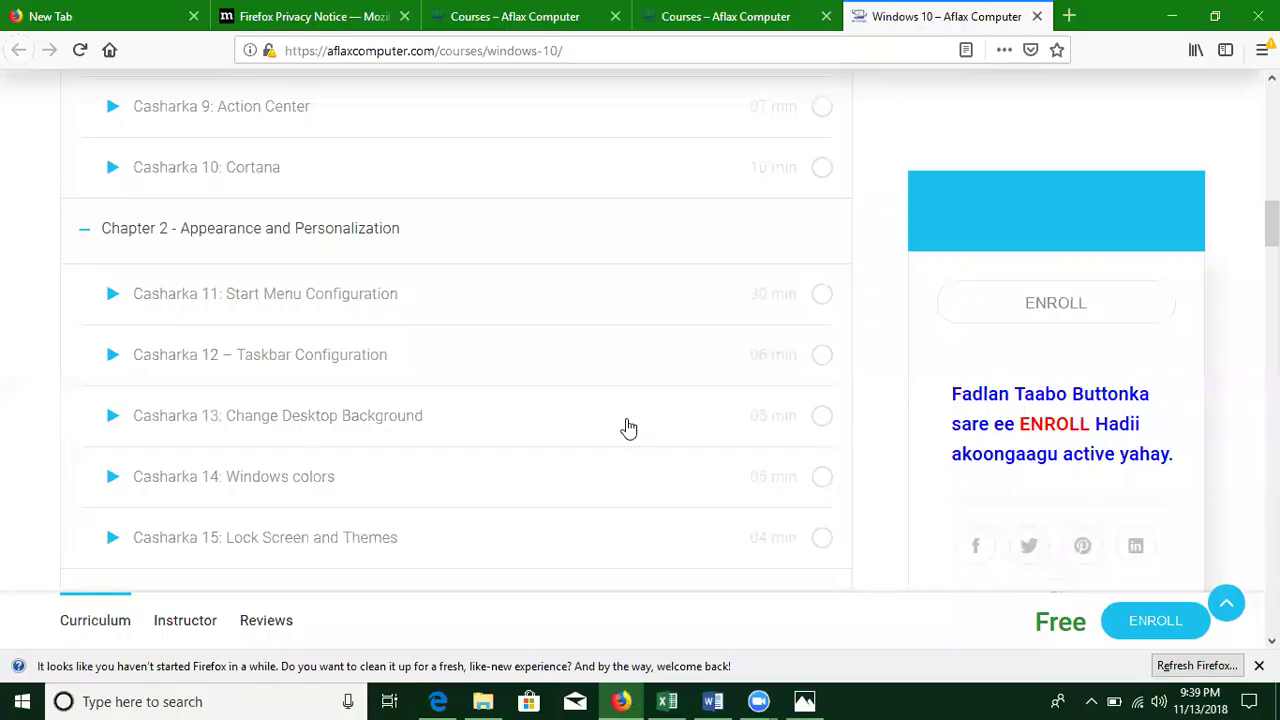
scroll(622, 430, up, 5)
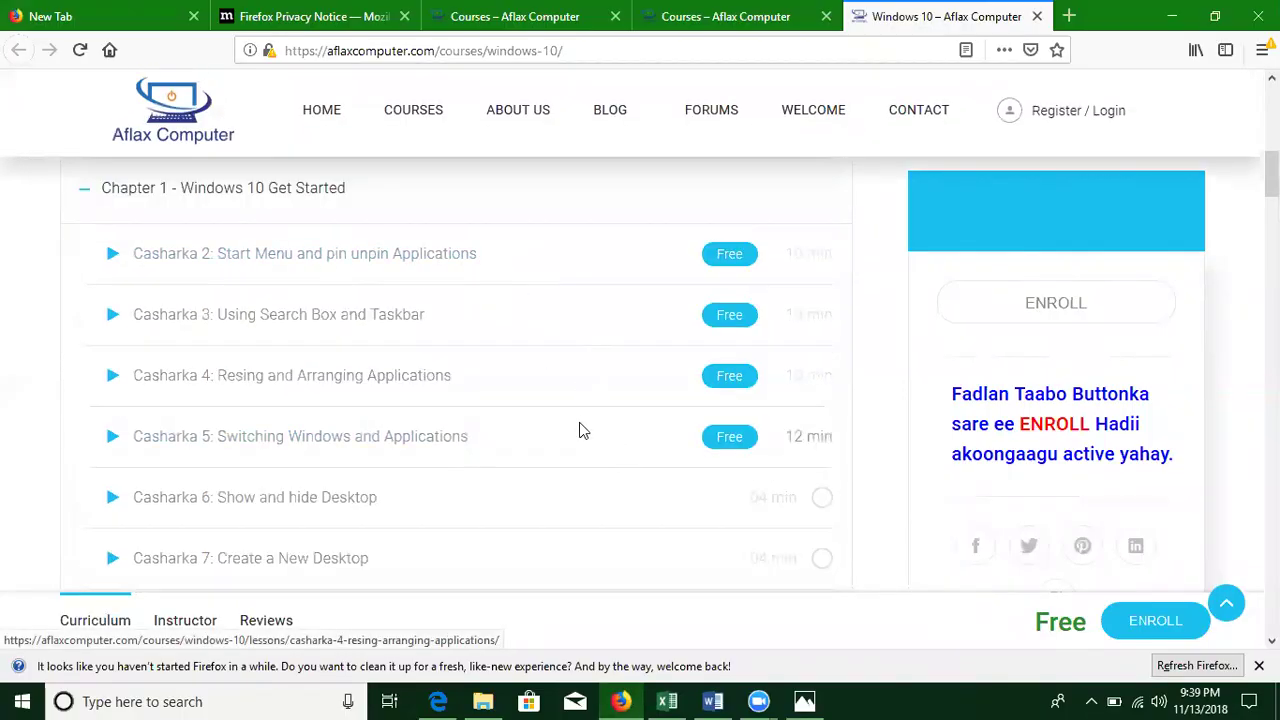
scroll(400, 300, down, 2)
scroll(249, 534, down, 7)
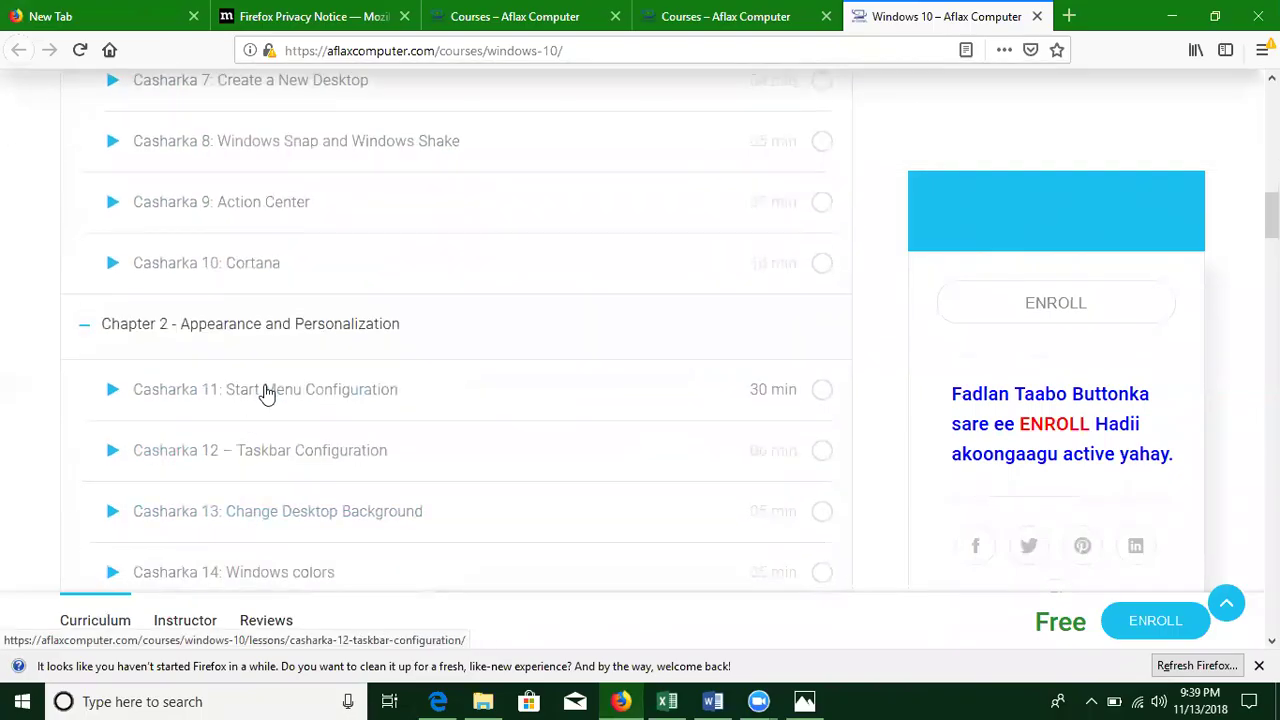
scroll(377, 420, up, 9)
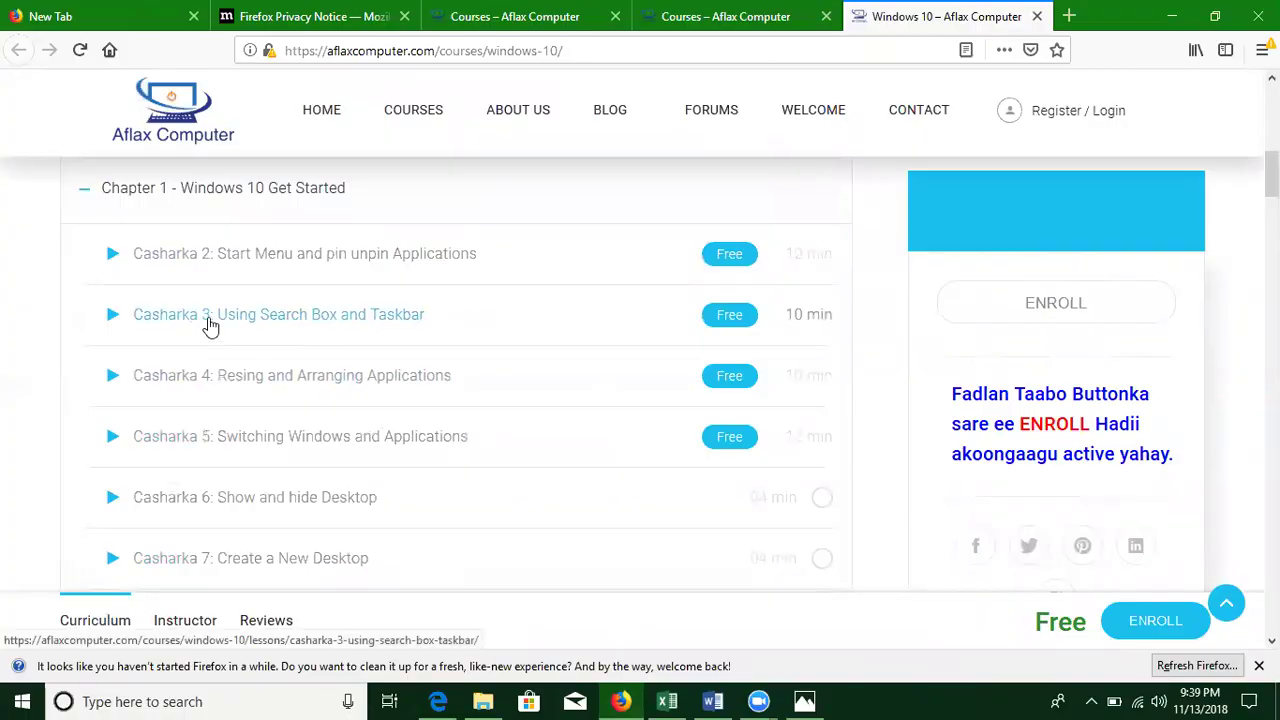
scroll(373, 417, down, 6)
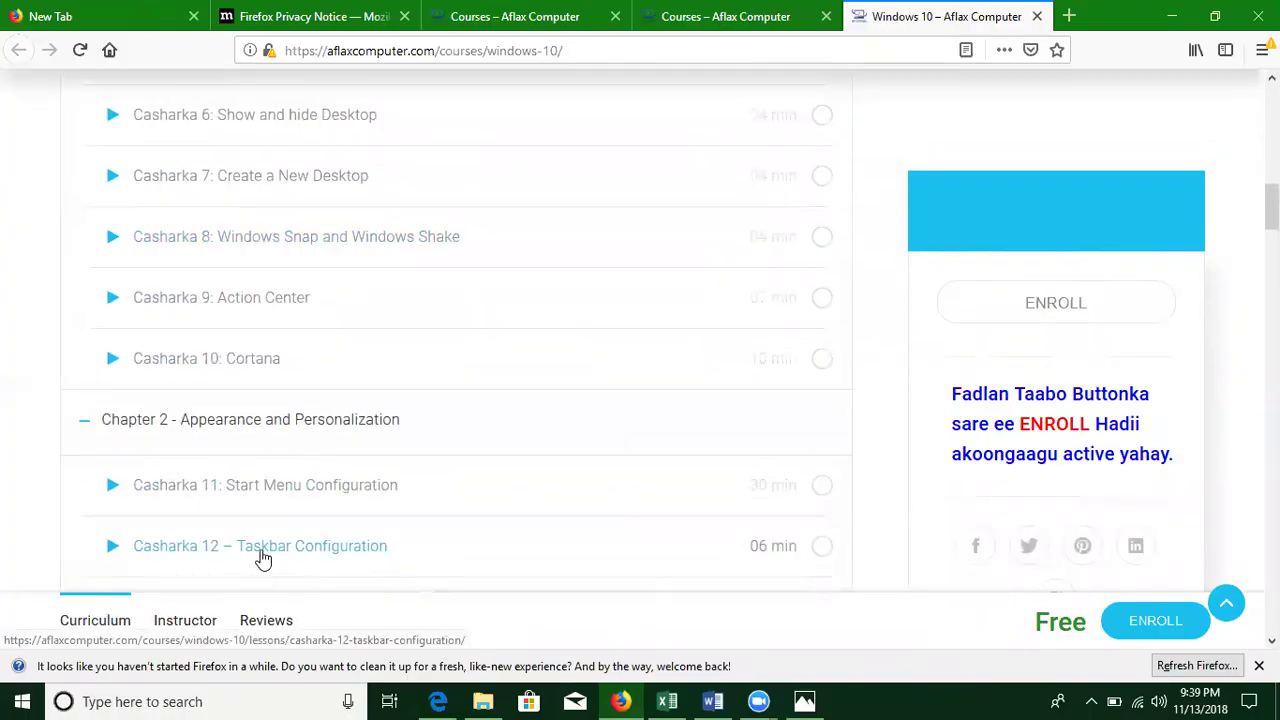
scroll(686, 189, up, 5)
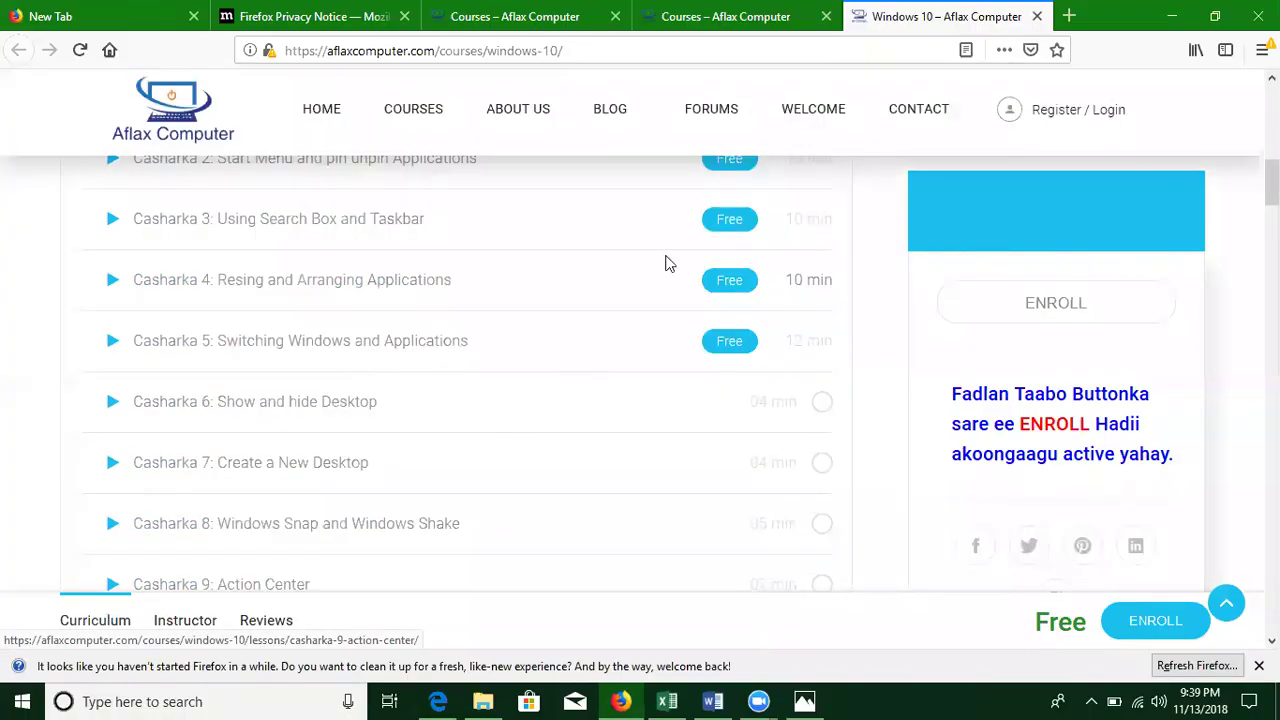
scroll(666, 263, up, 8)
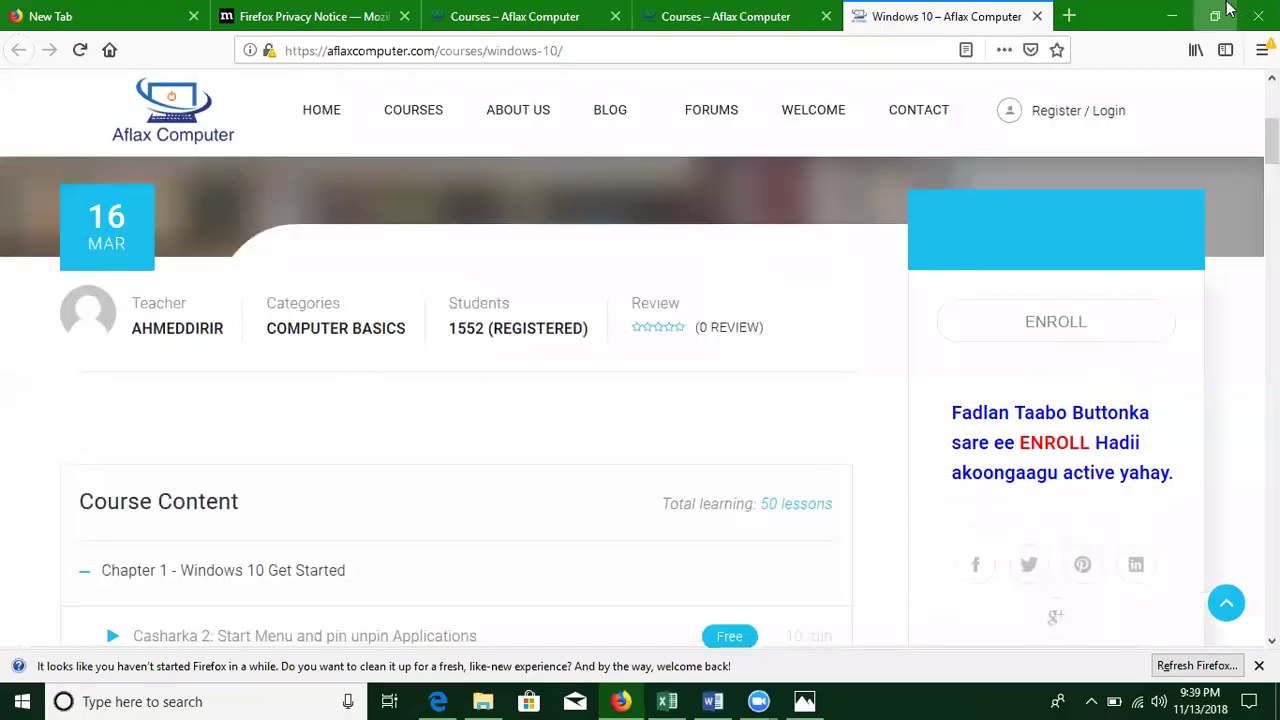
click(1175, 18)
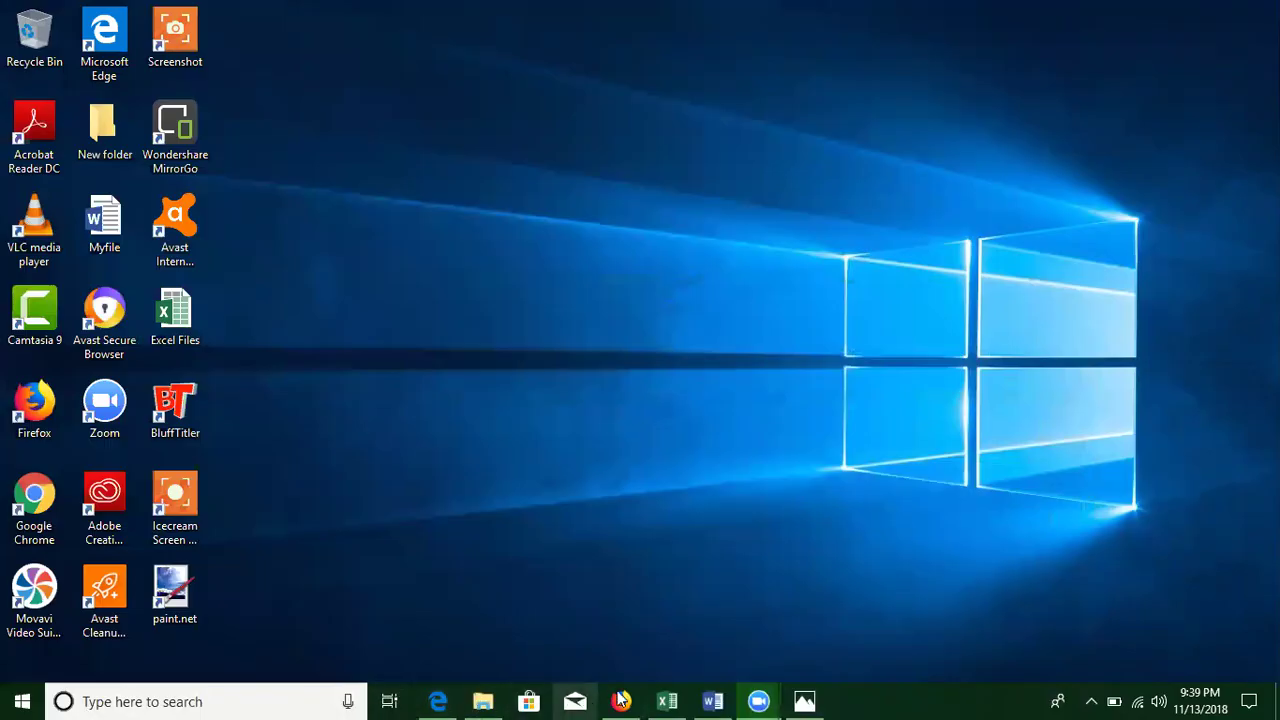
Step: Unlock the taskbar by turning off its Lock the taskbar option
click(756, 700)
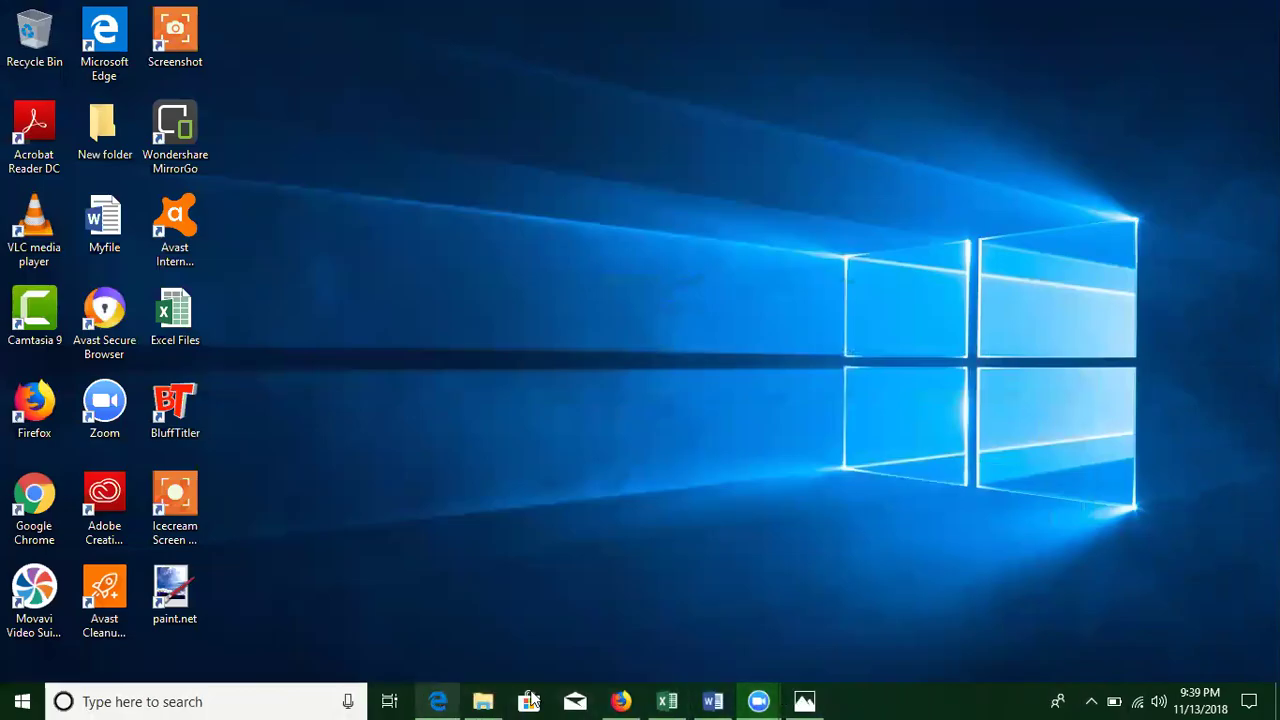
right_click(892, 699)
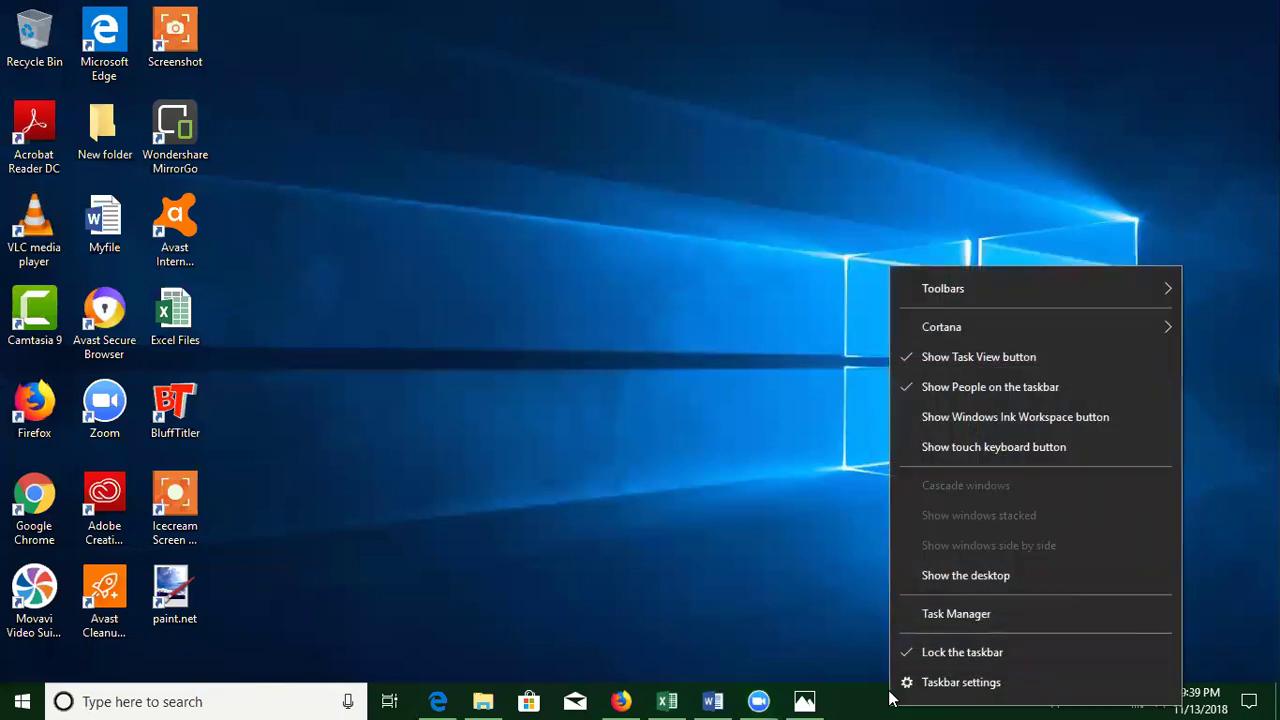
click(965, 652)
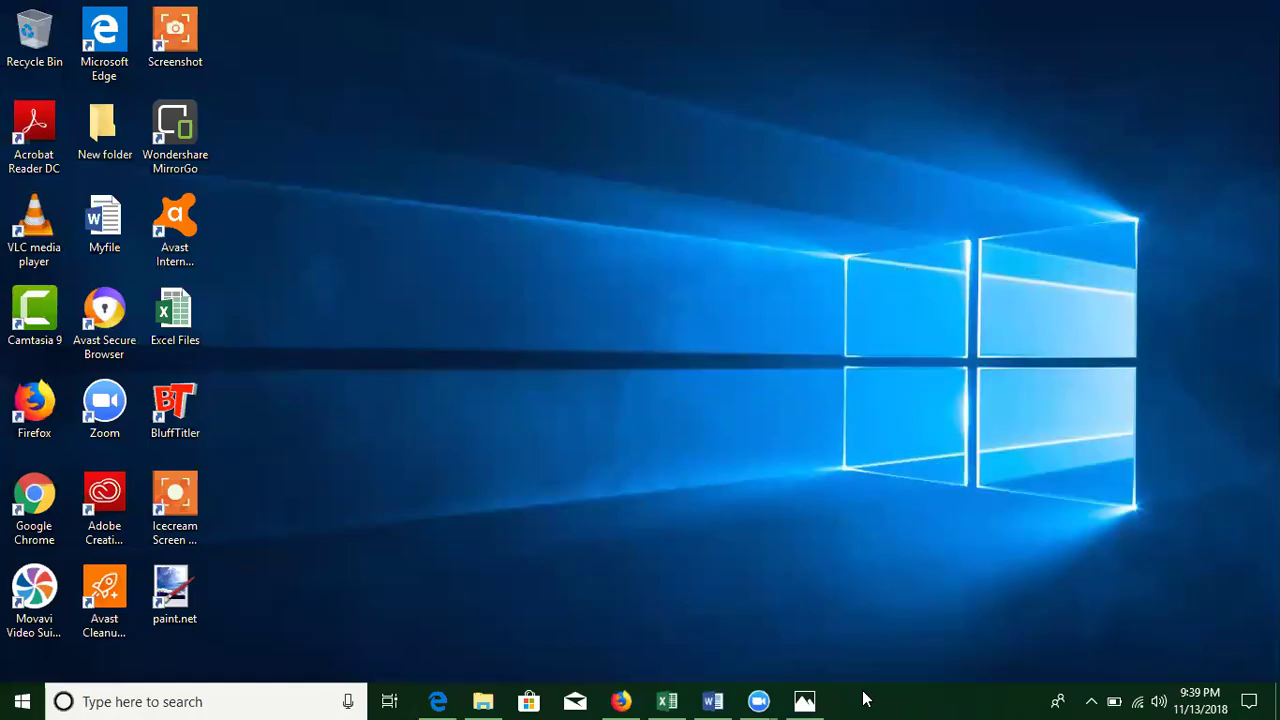
Step: Move the taskbar to the top edge of the desktop, and return it to the bottom edge
drag(866, 699, 872, 18)
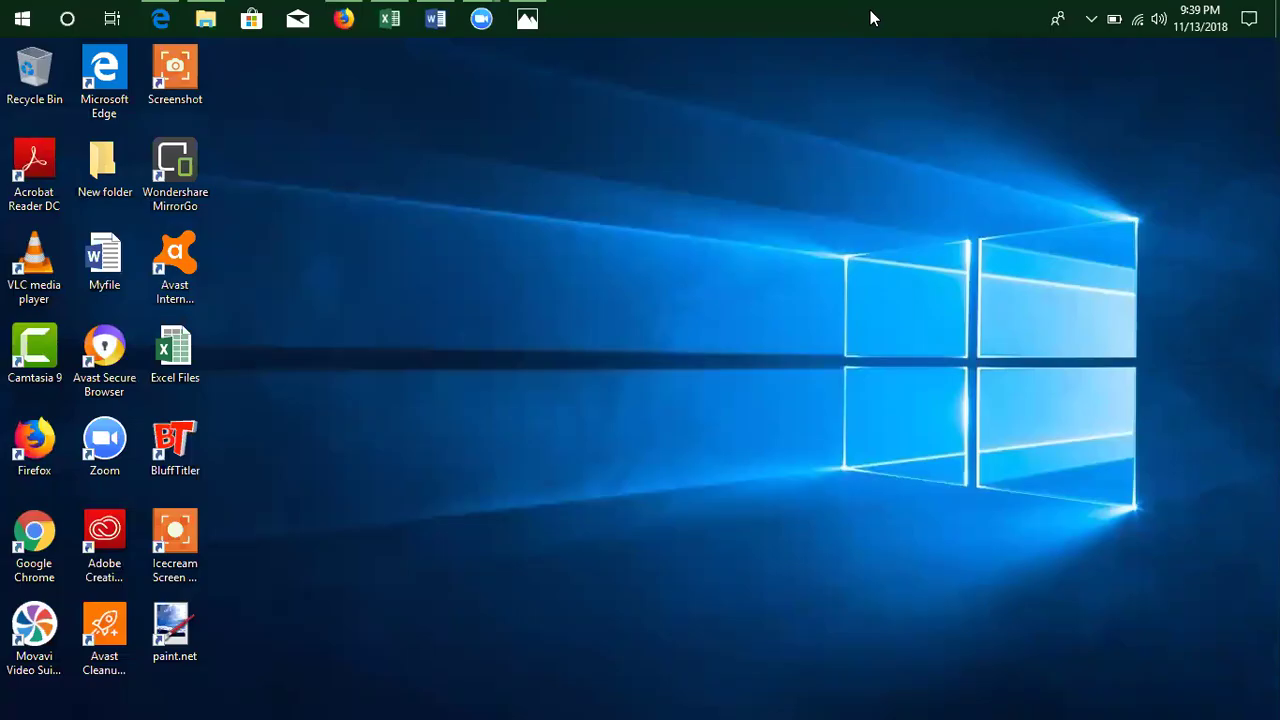
drag(870, 10, 891, 686)
right_click(889, 690)
right_click(912, 698)
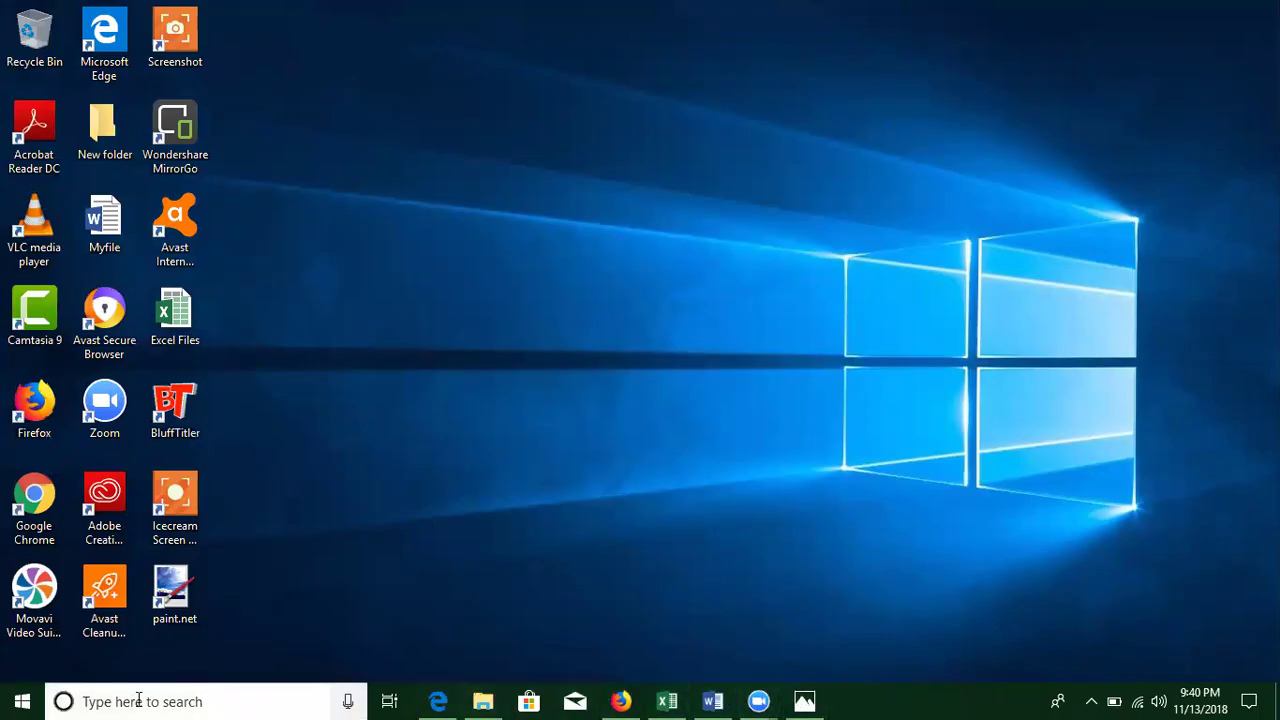
Step: Open the Windows search box on the taskbar
click(223, 701)
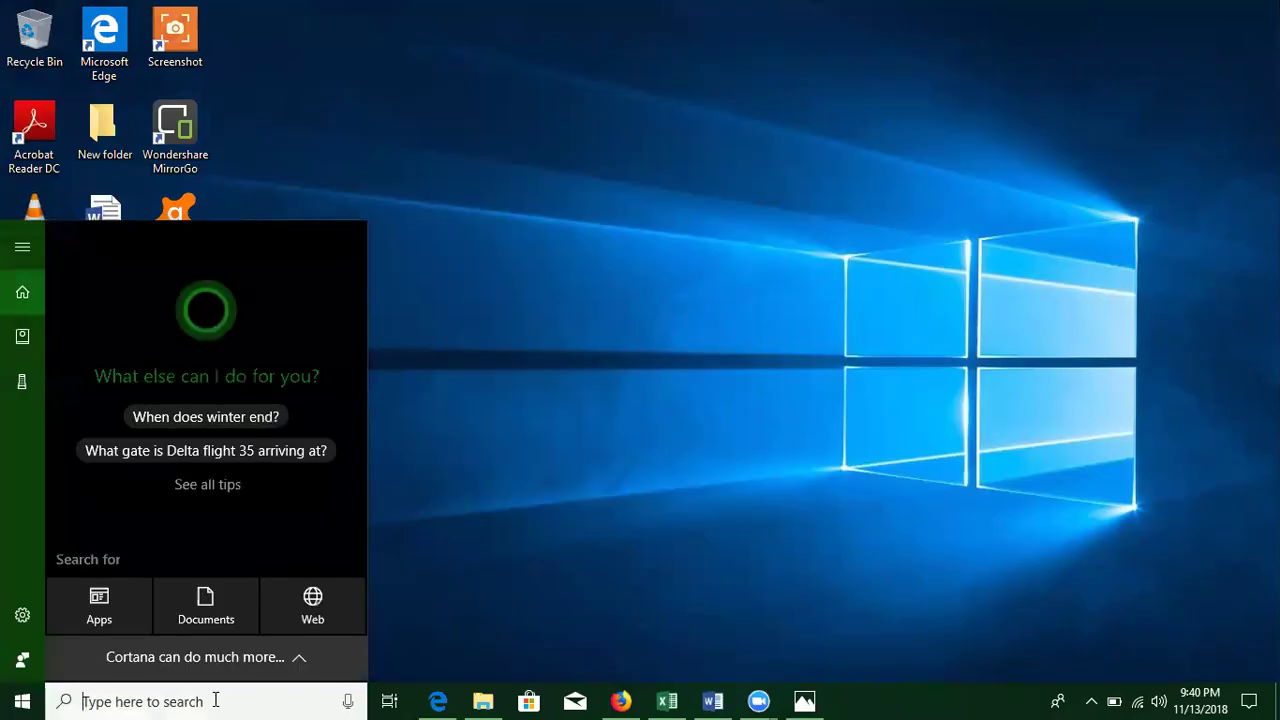
Step: Search the computer for "myfile" and open the Myfile document
click(748, 329)
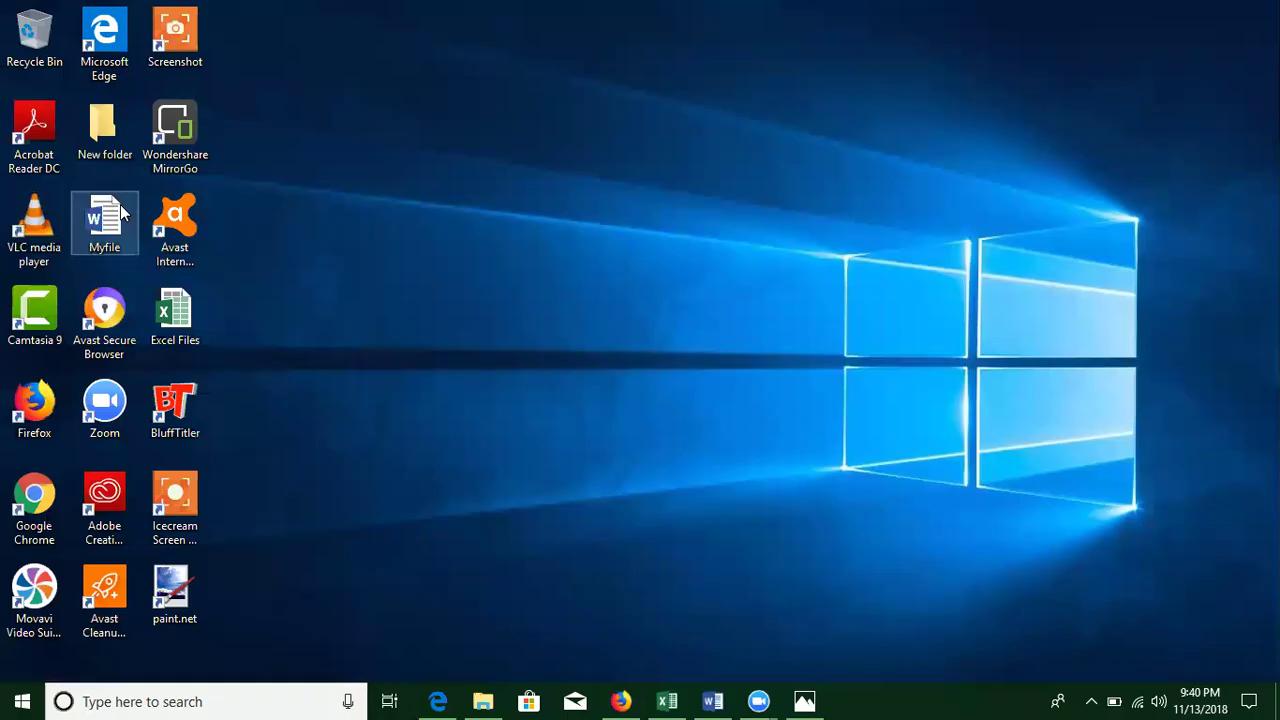
click(104, 218)
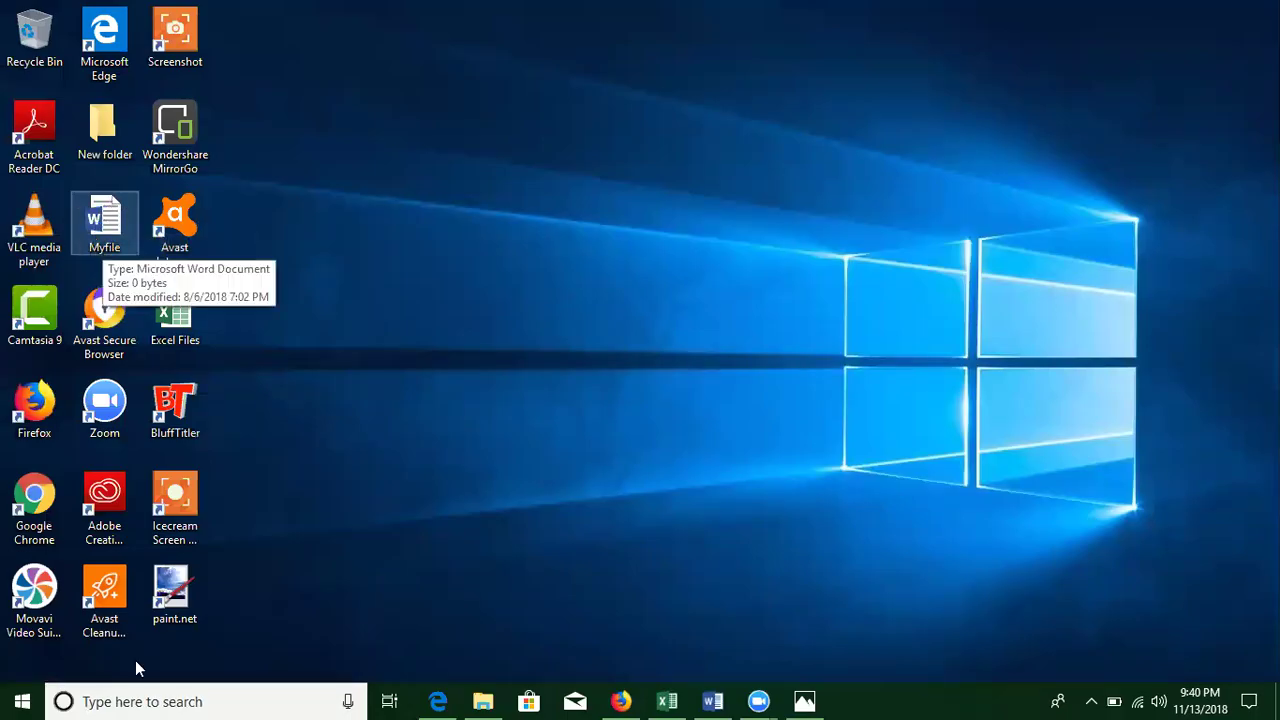
click(179, 697)
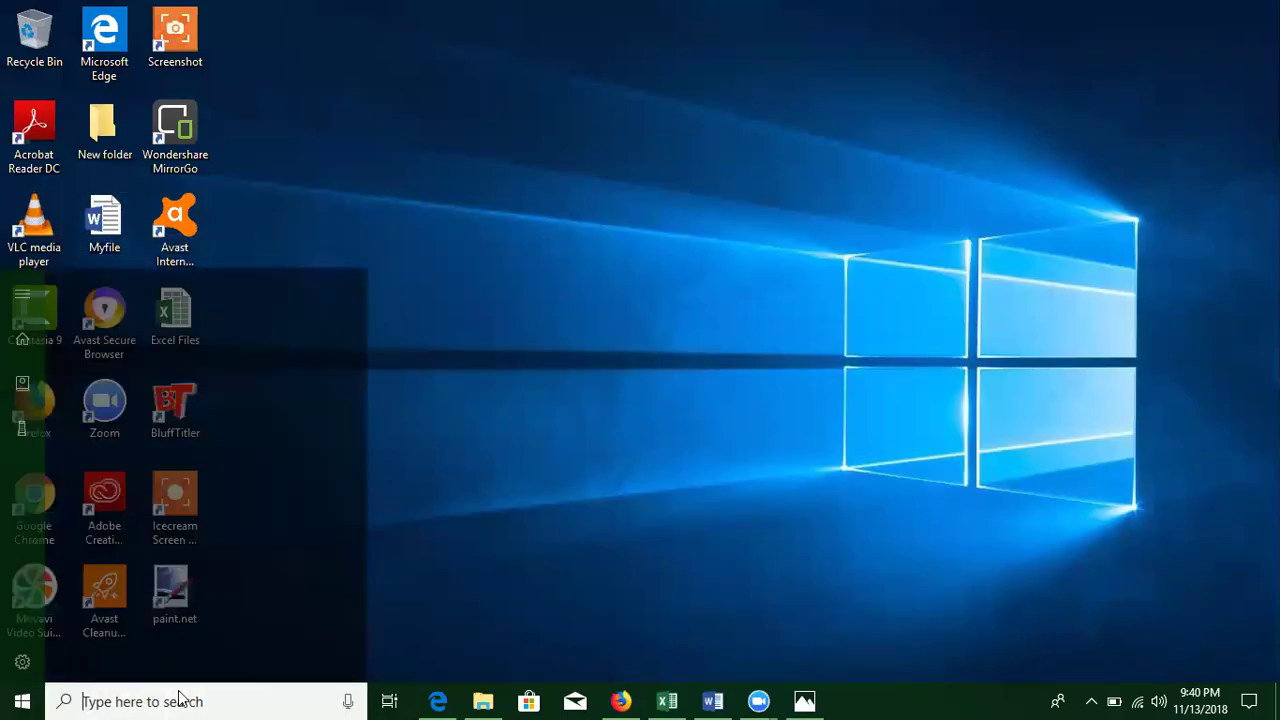
text(myfile)
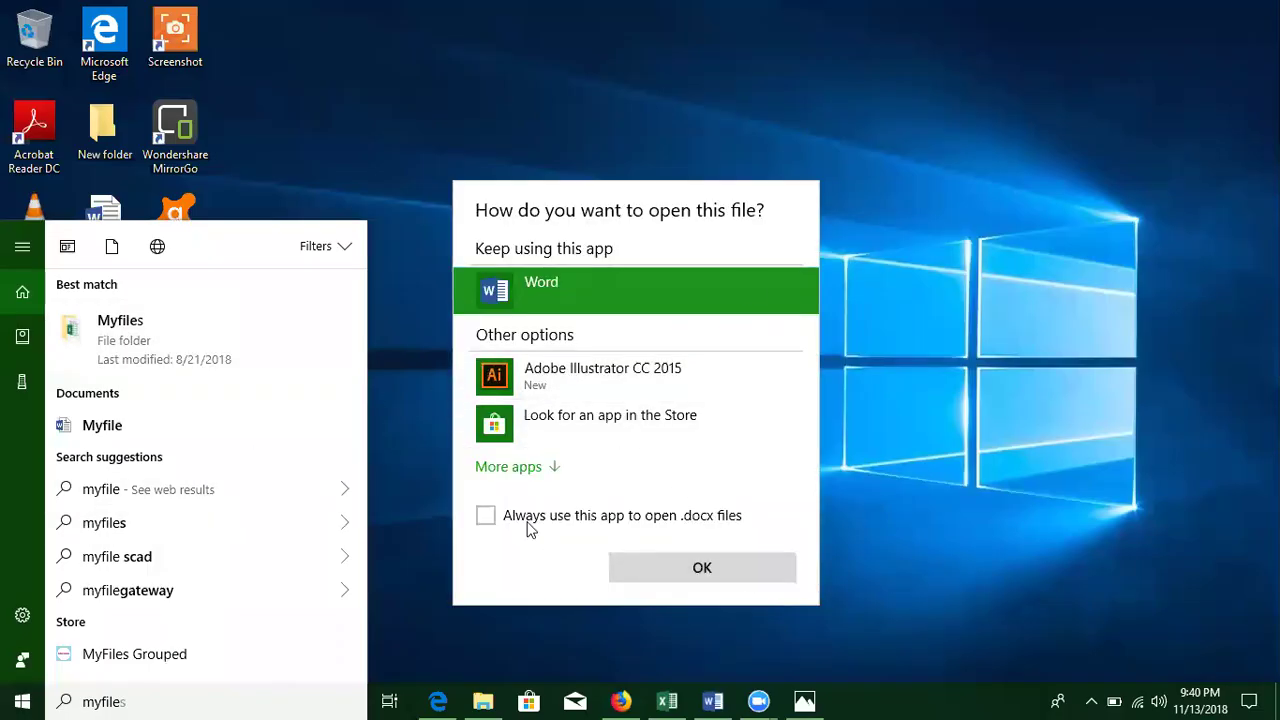
Step: Open the document with Word as the permanent app for .docx files, and minimize the Word window
click(578, 520)
click(666, 565)
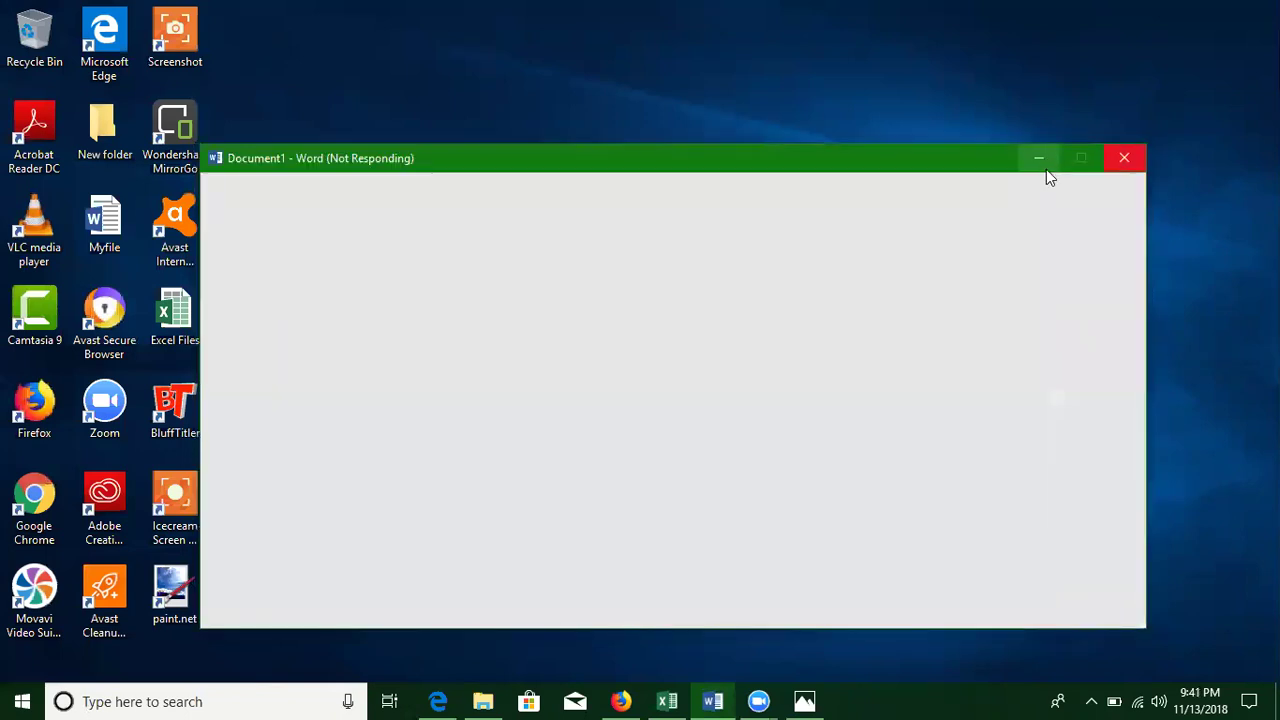
click(1041, 157)
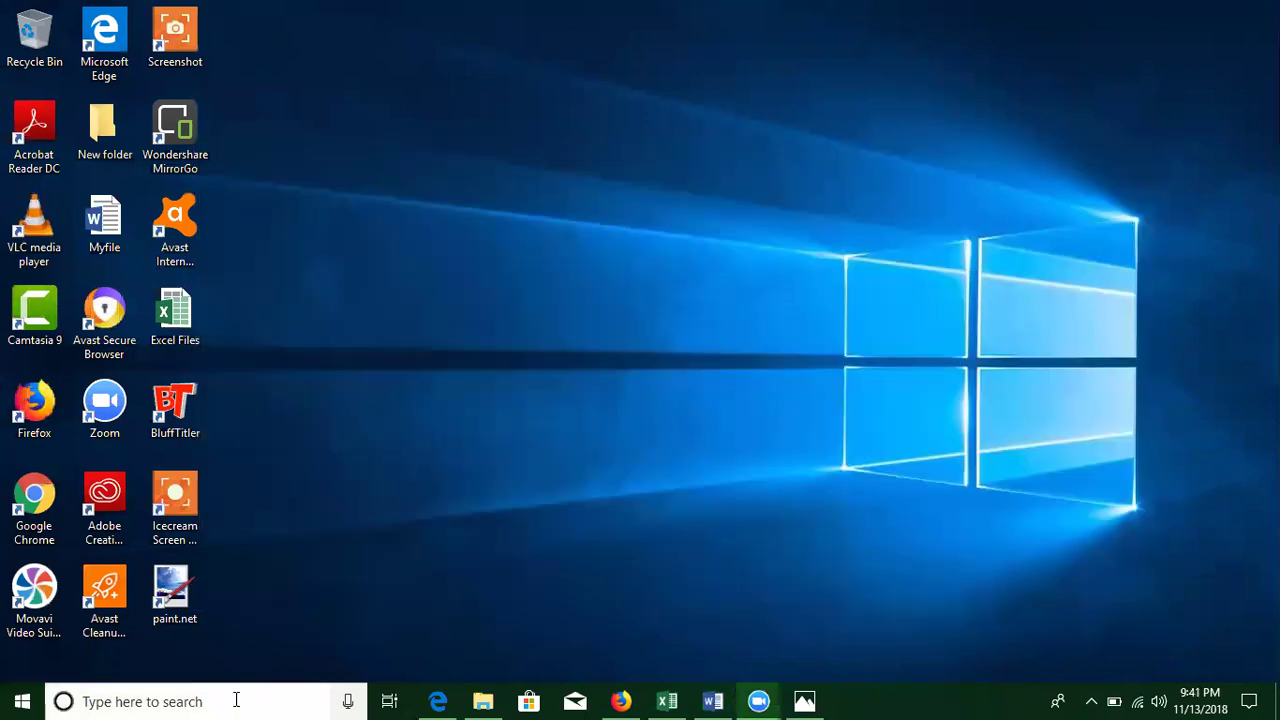
Step: Search the computer for "ex" and for "word", clearing each query
click(234, 700)
click(155, 700)
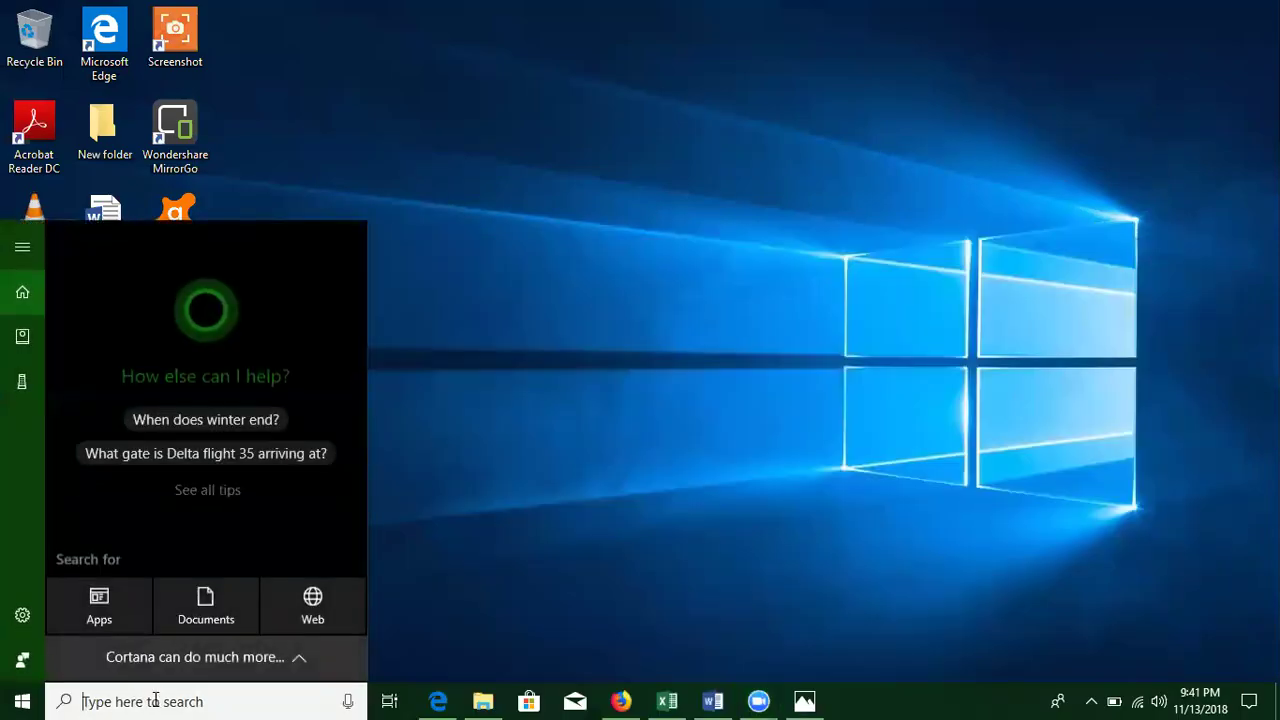
text(ex)
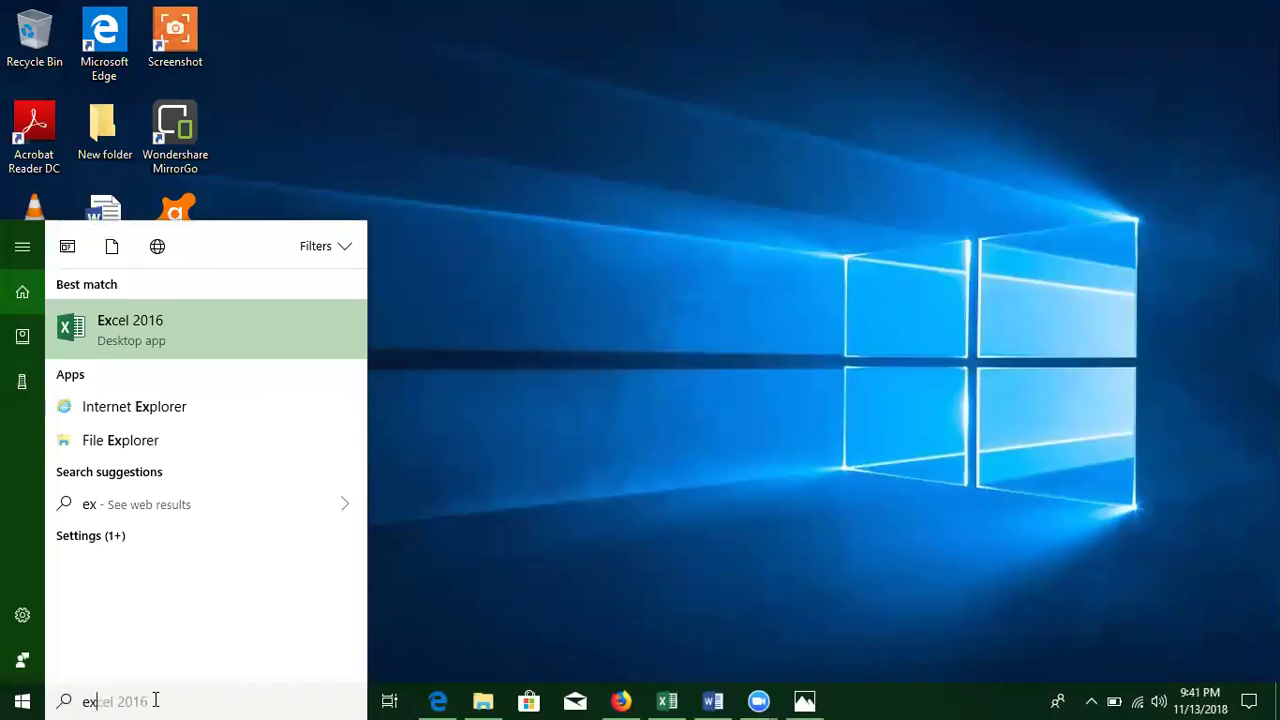
key(BackSpace)
key(BackSpace)
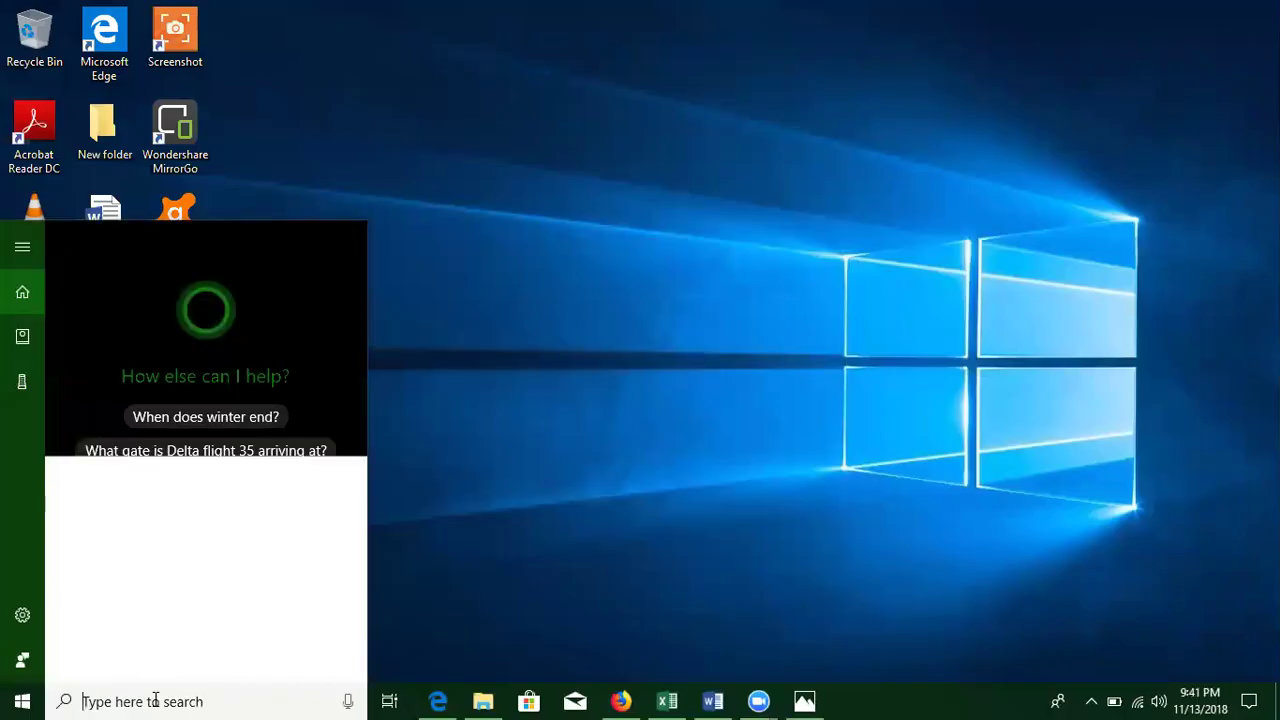
text(word)
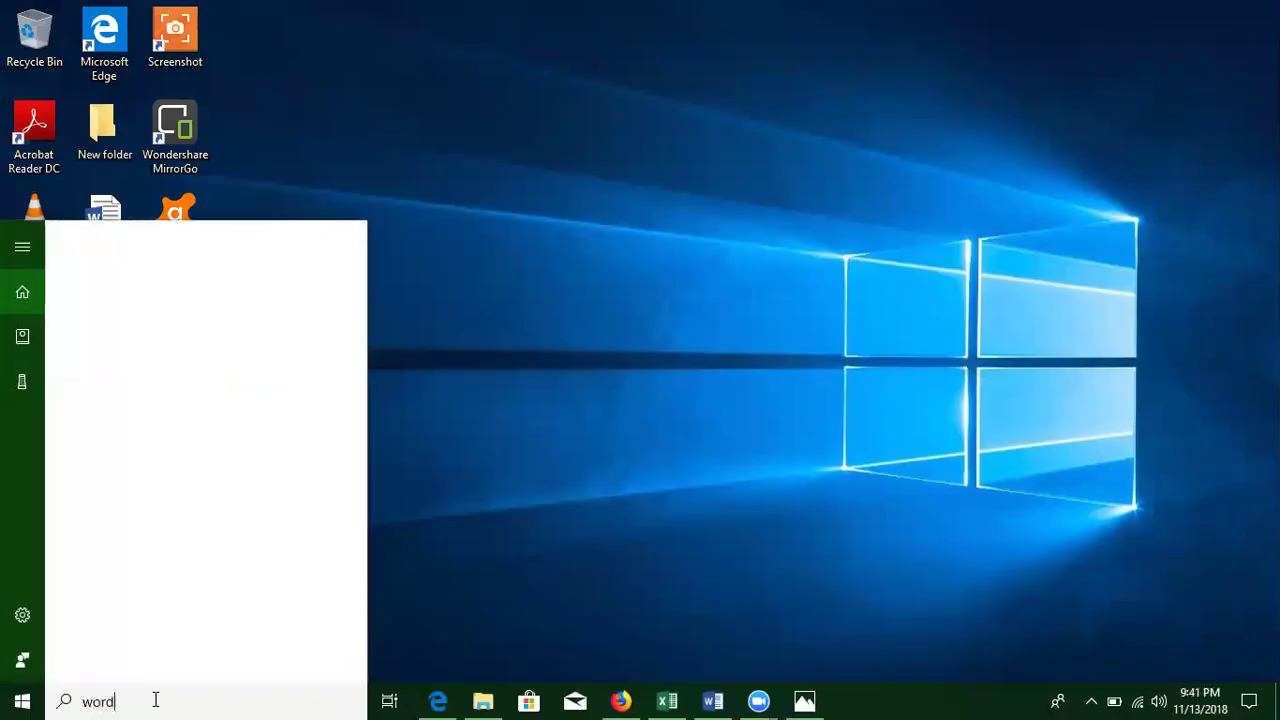
key(BackSpace)
key(BackSpace)
key(BackSpace)
key(BackSpace)
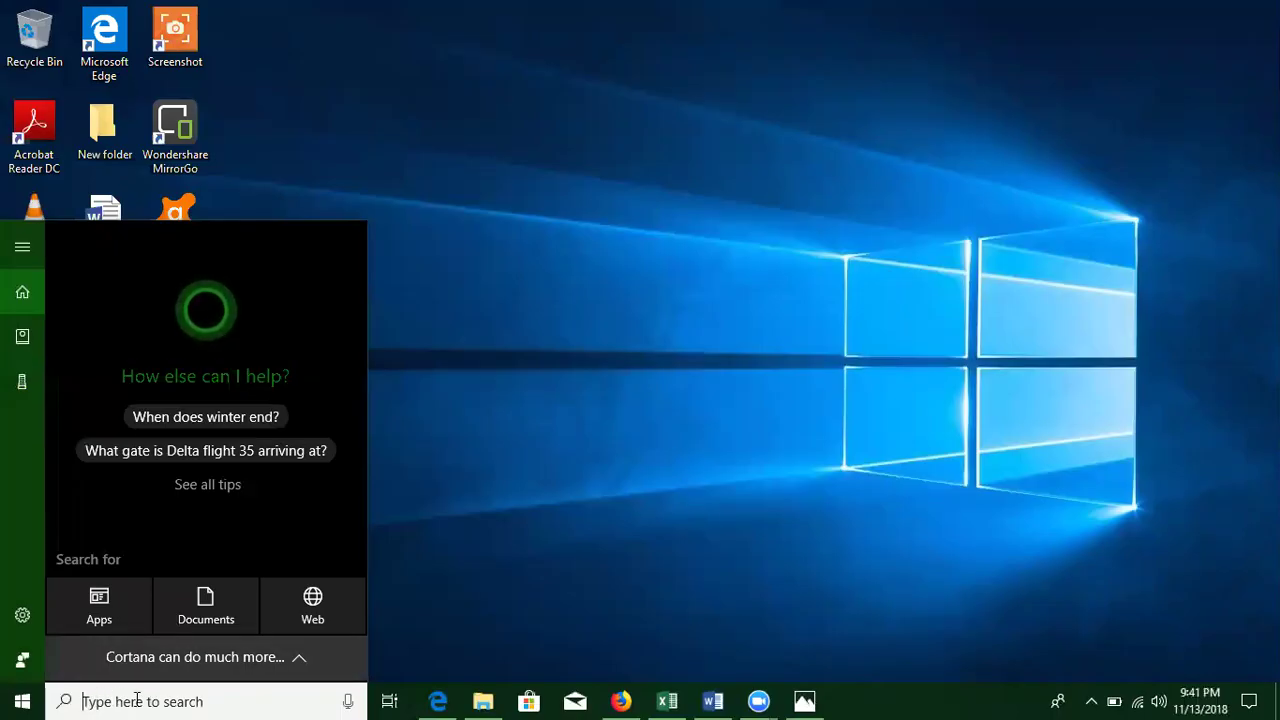
Step: Search the computer for "myfile" and filter the results to documents
text(myfile)
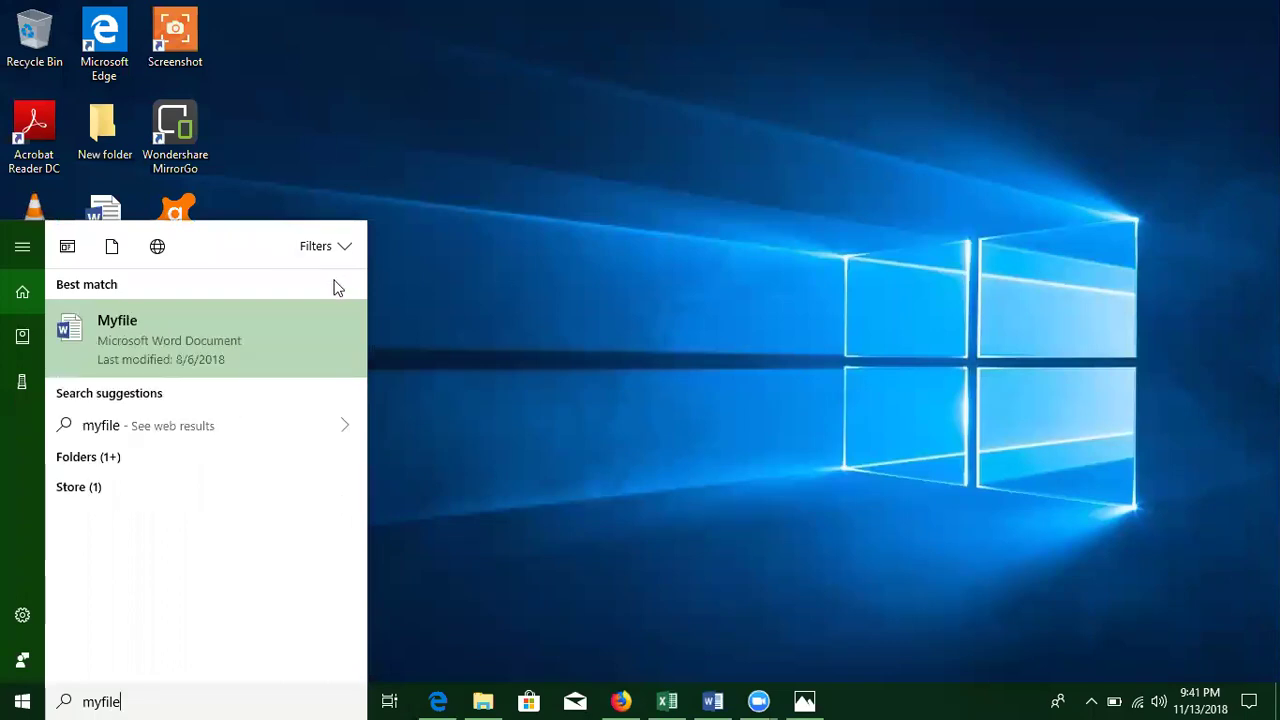
click(340, 247)
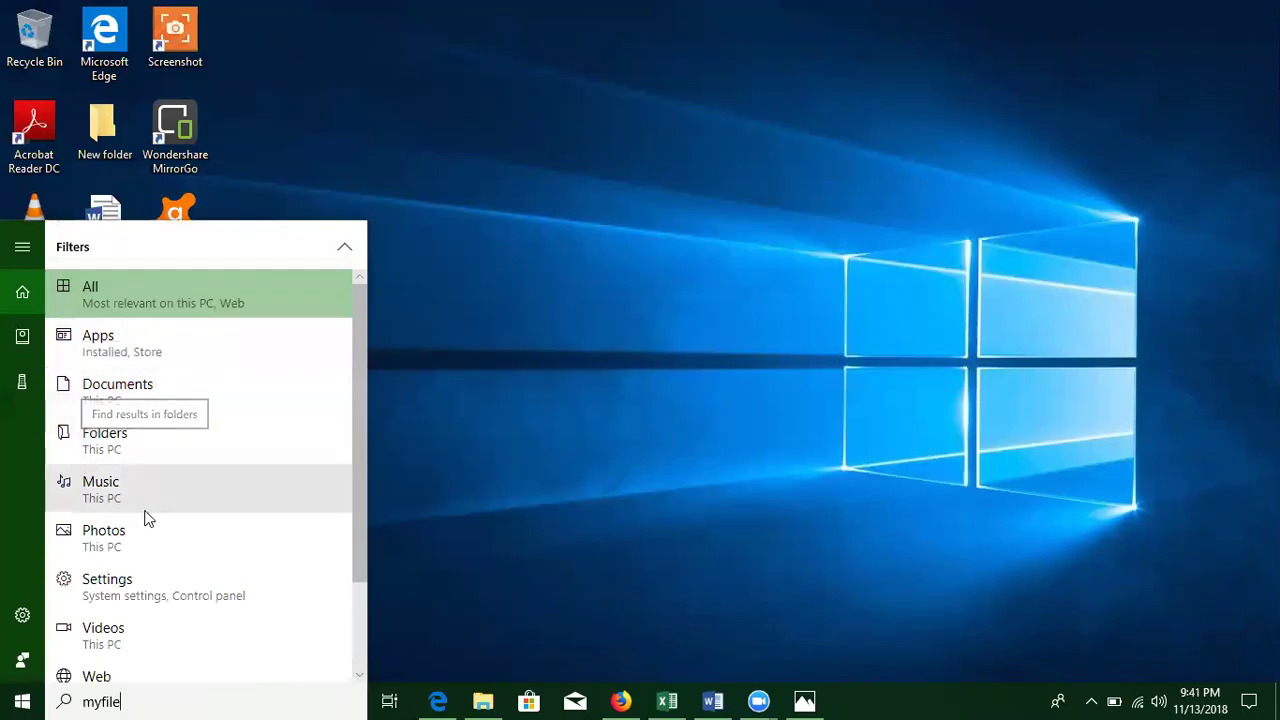
scroll(136, 540, down, 1)
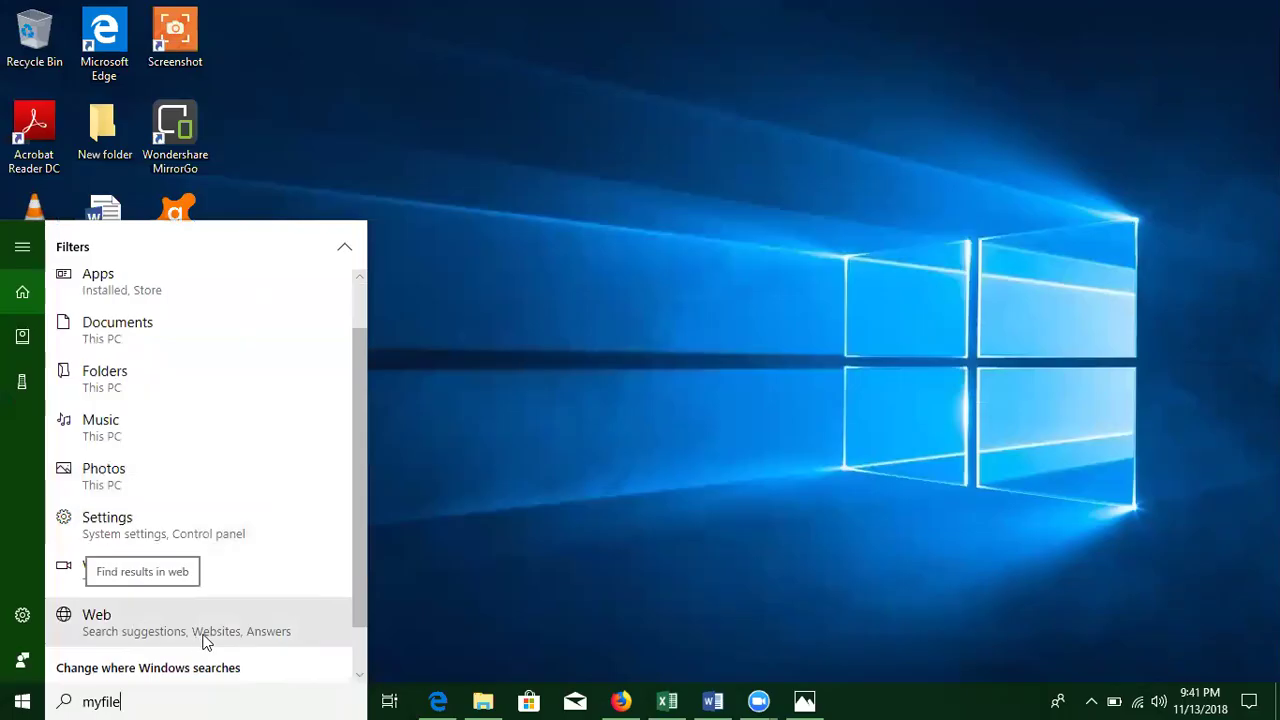
scroll(267, 537, up, 1)
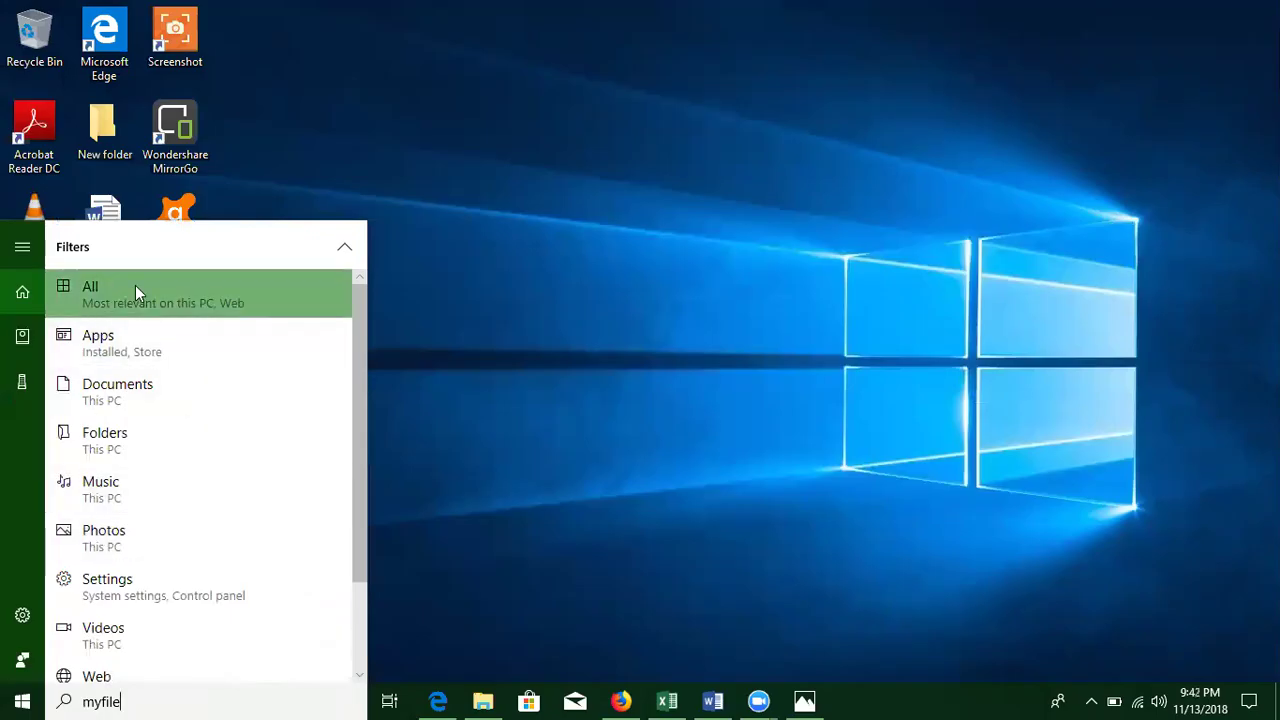
click(140, 391)
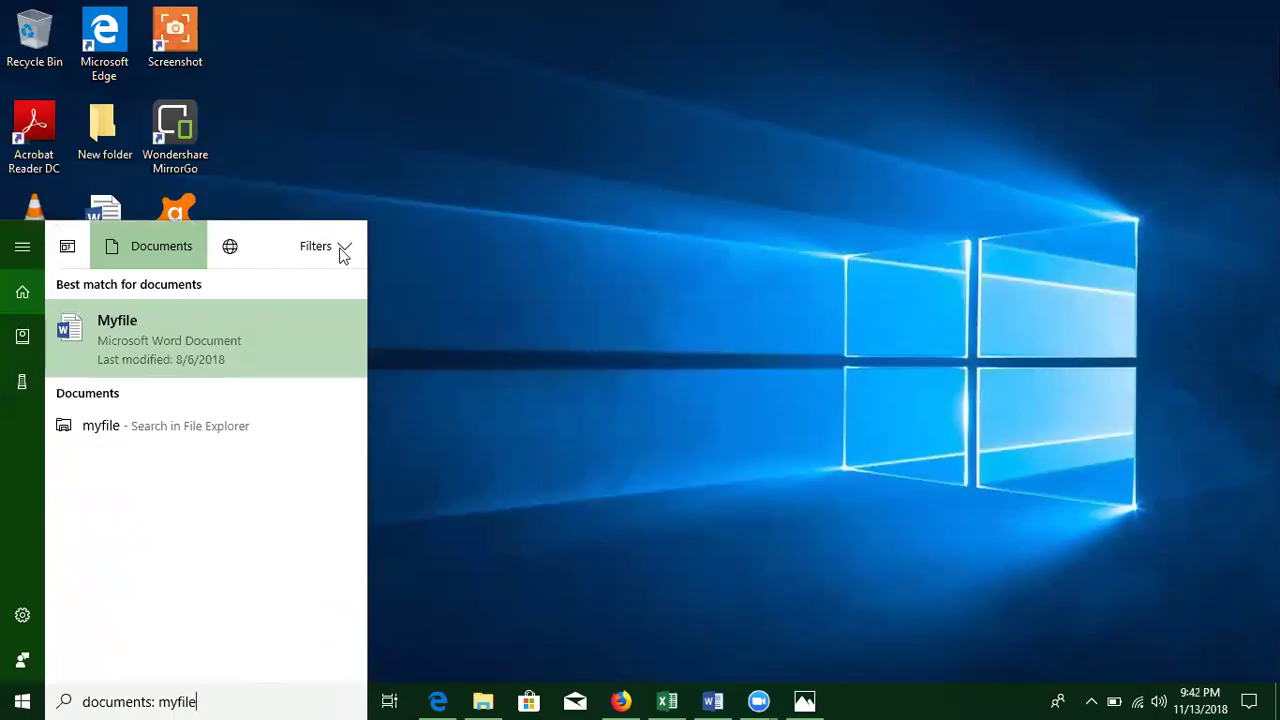
Step: Filter the "myfile" search results to folders, and clear the query
click(345, 248)
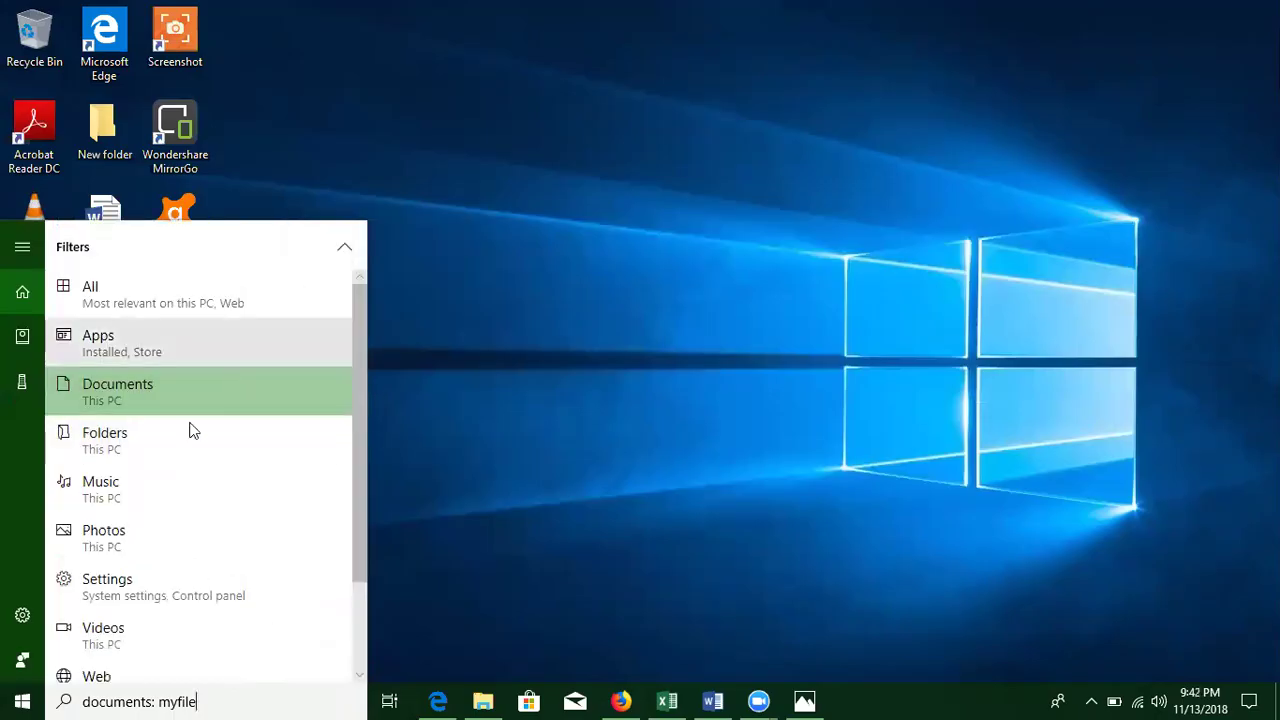
click(122, 452)
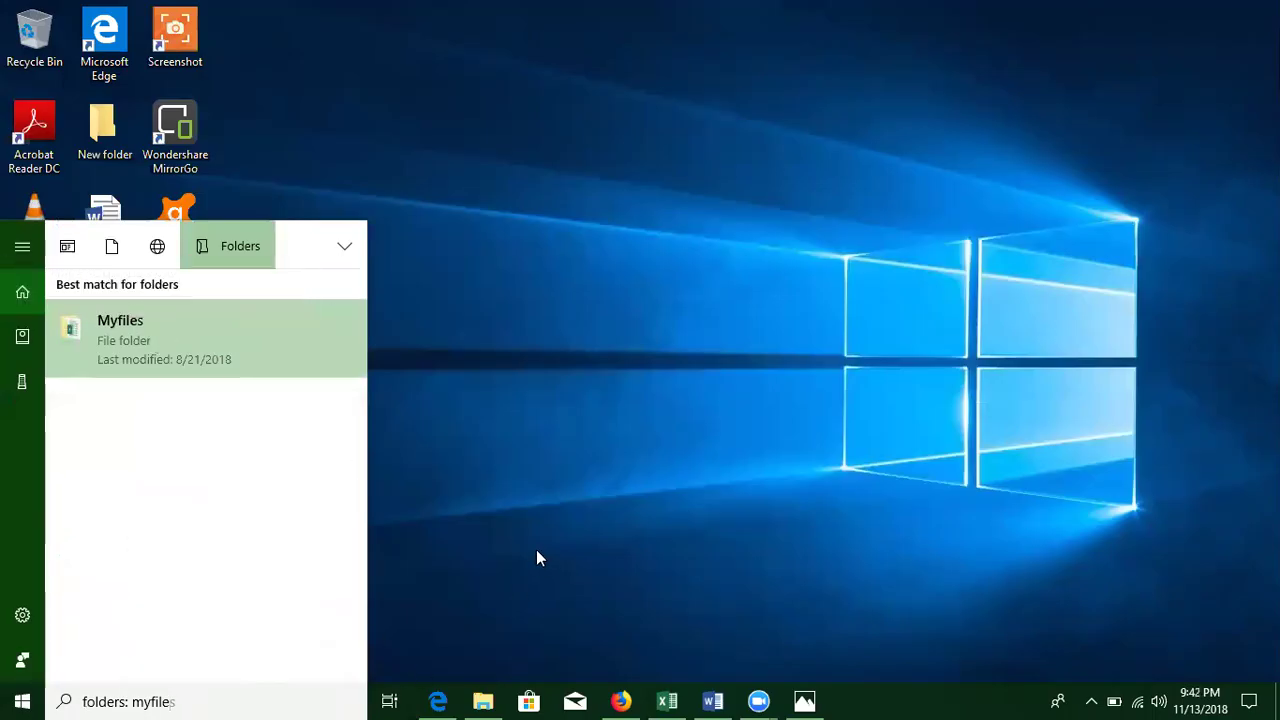
drag(234, 700, 82, 701)
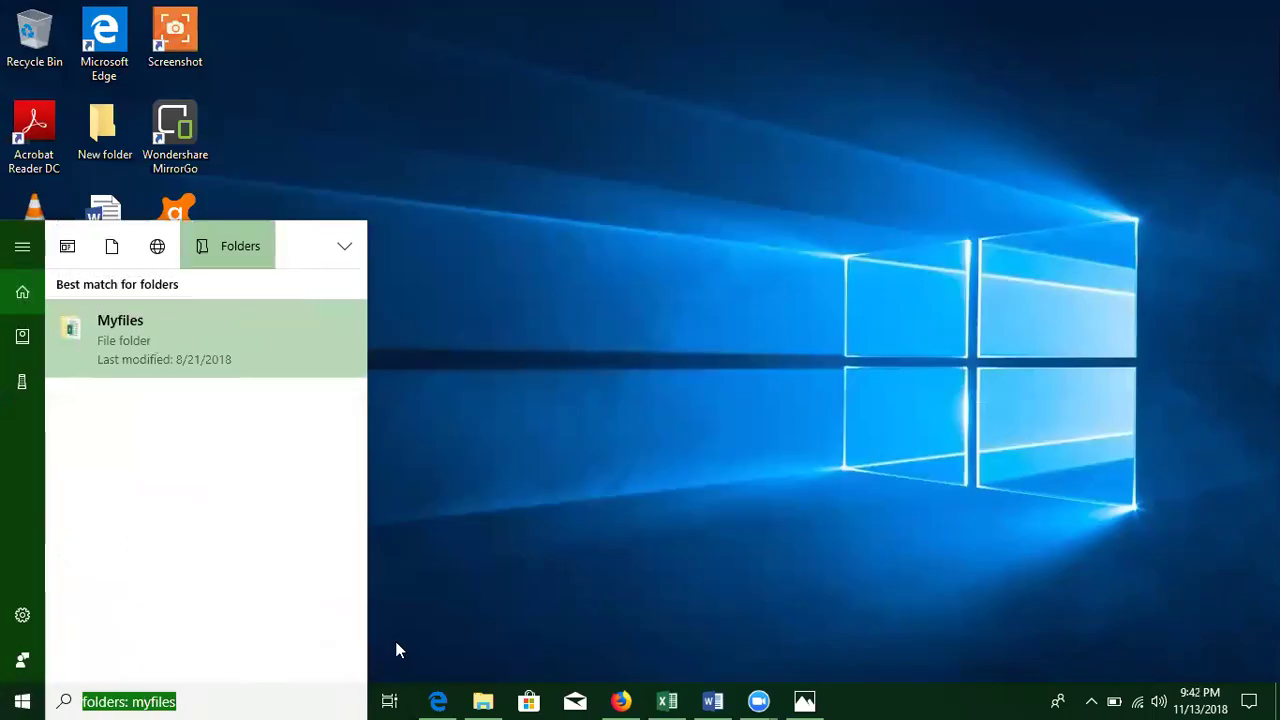
key(BackSpace)
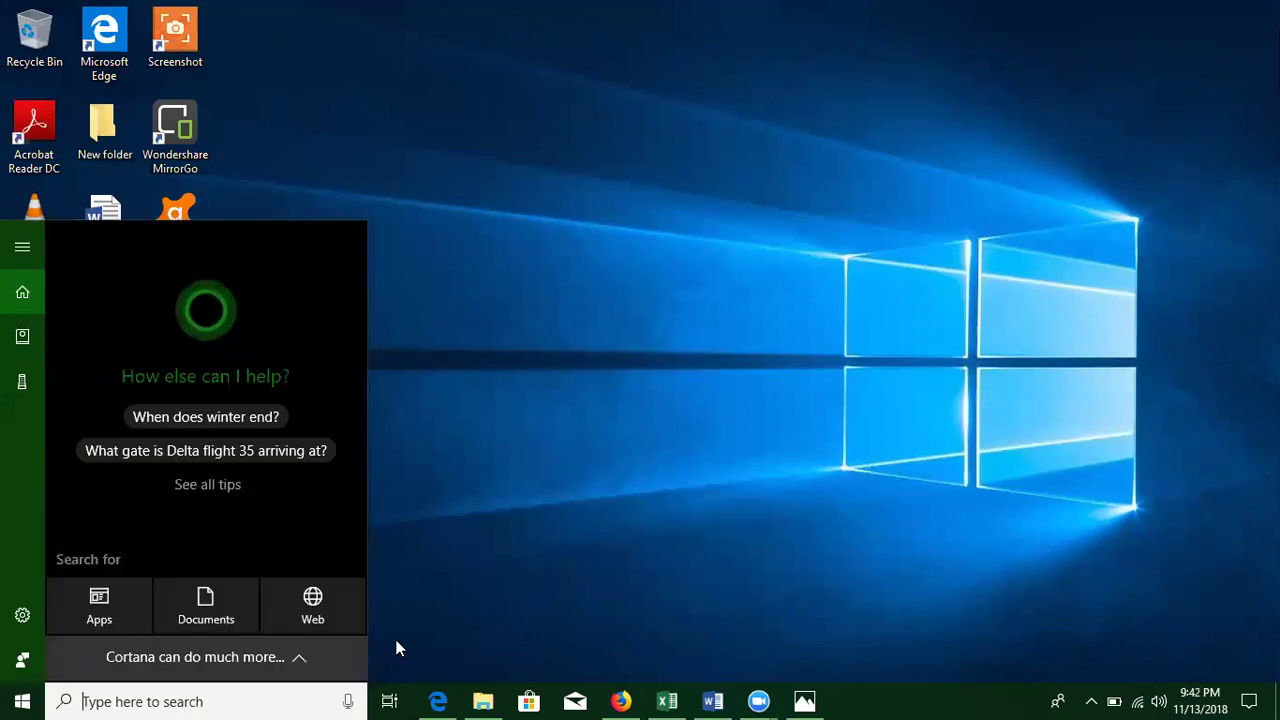
Step: Search the computer for "aflax" and filter the results by apps and by documents in turn
text(aflax)
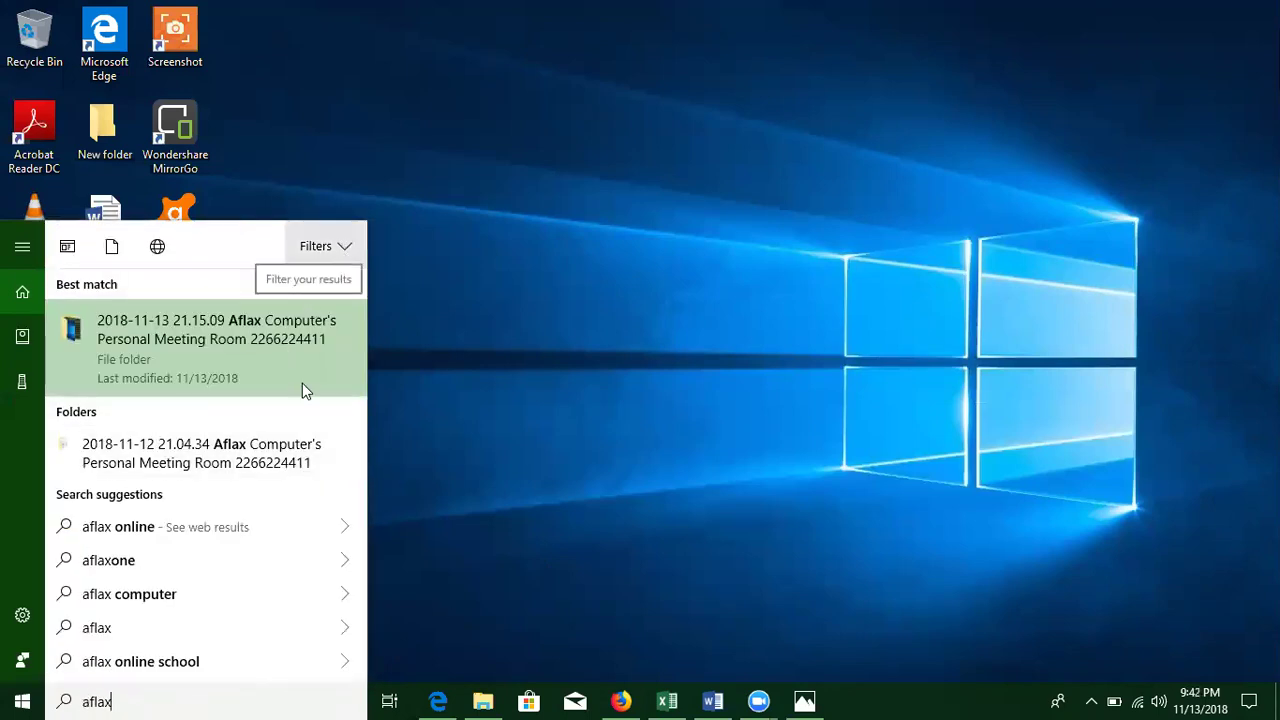
click(345, 246)
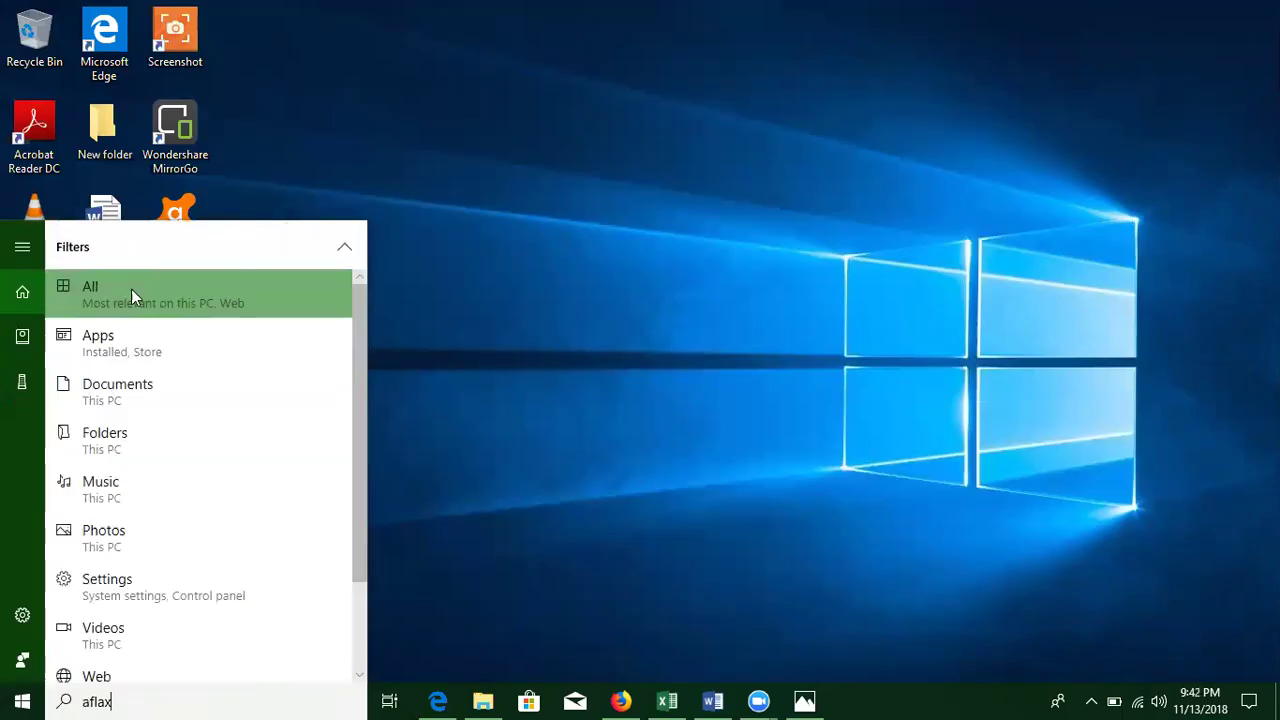
click(134, 348)
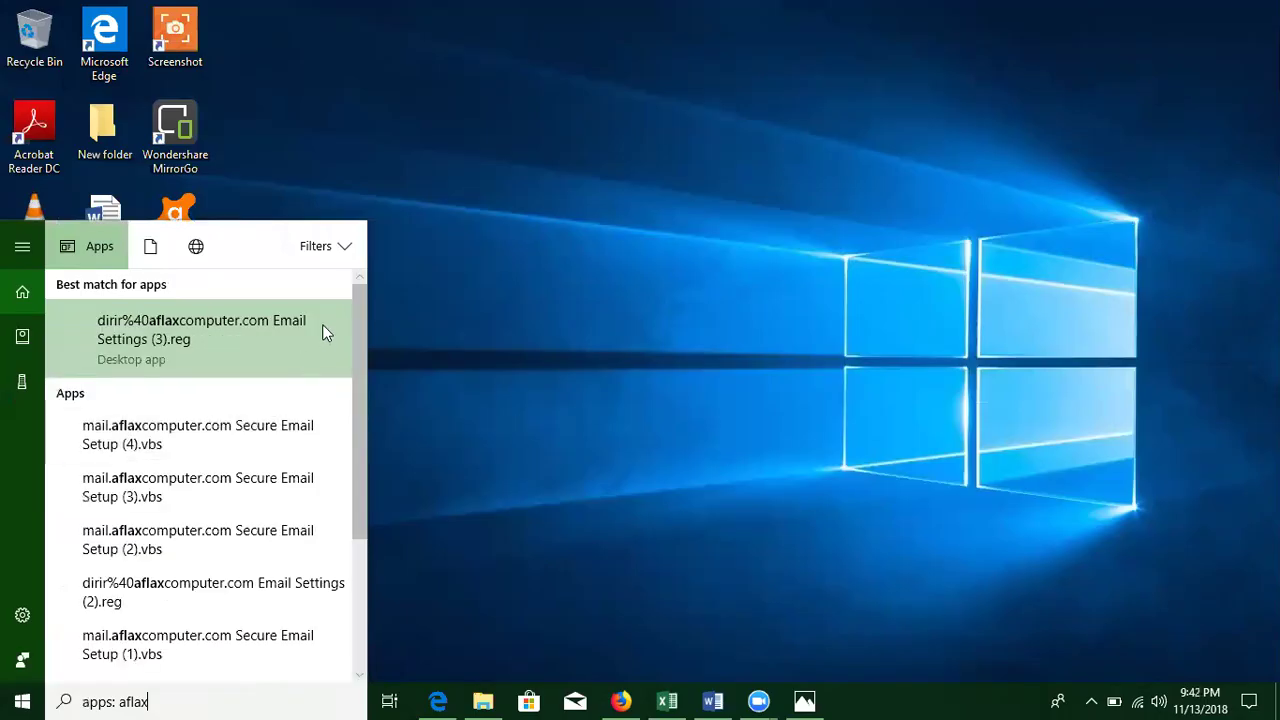
click(345, 246)
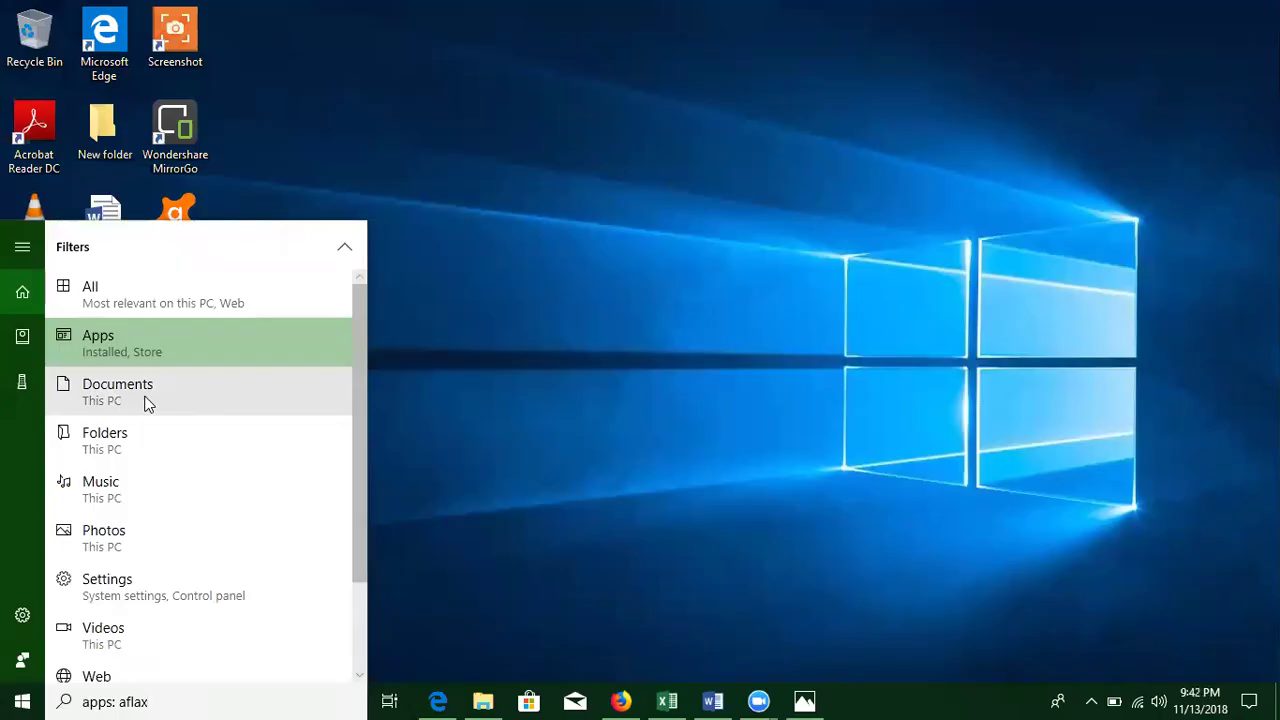
click(146, 398)
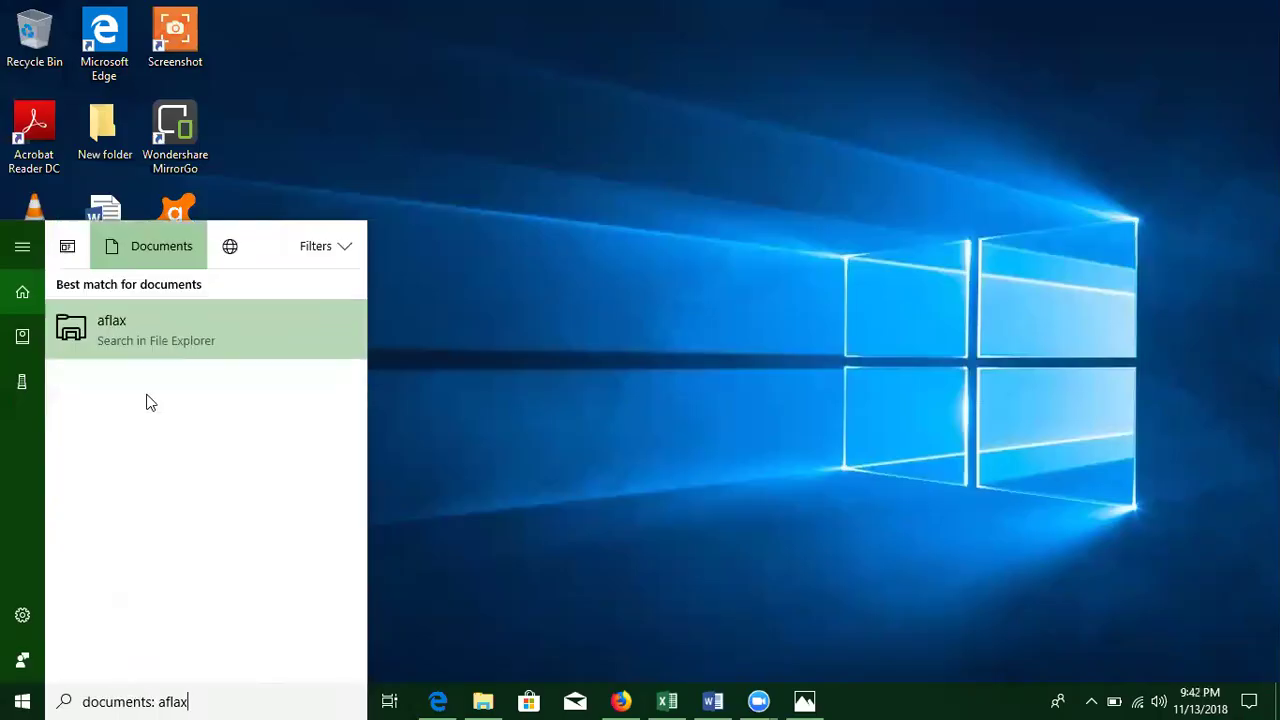
Step: Filter the "aflax" search results to folders and look through the matching folders
click(322, 255)
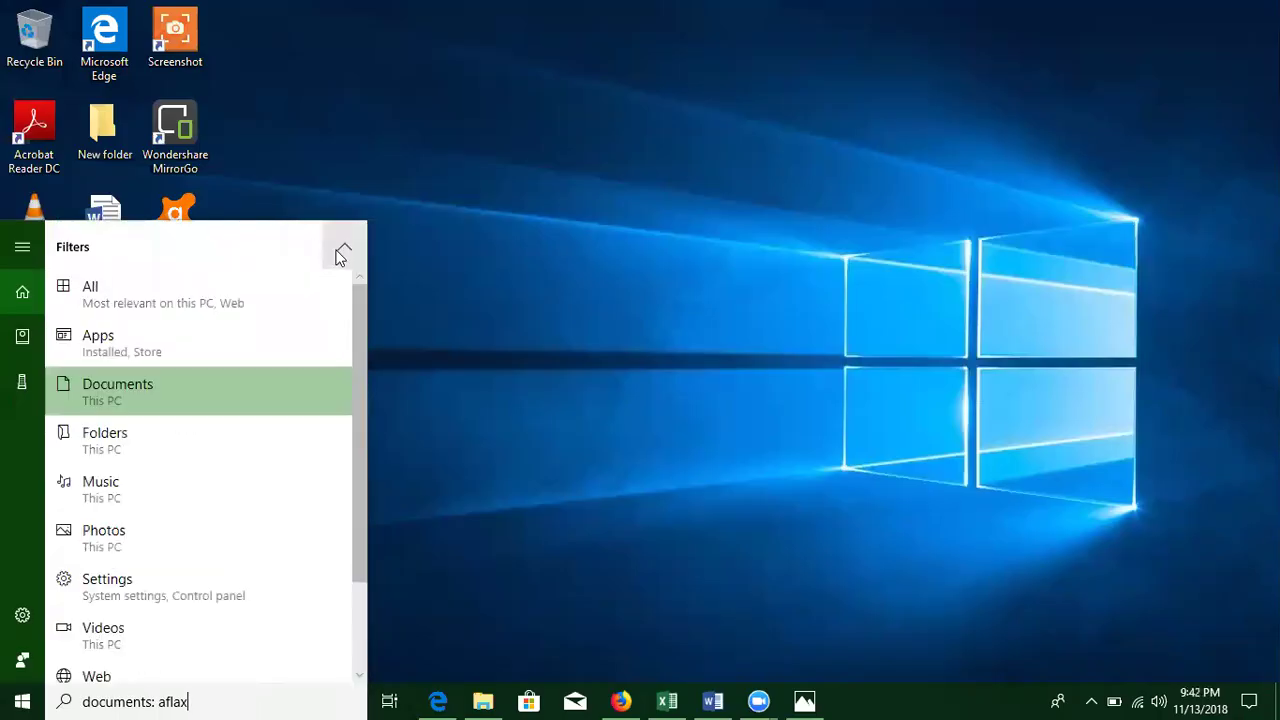
click(133, 444)
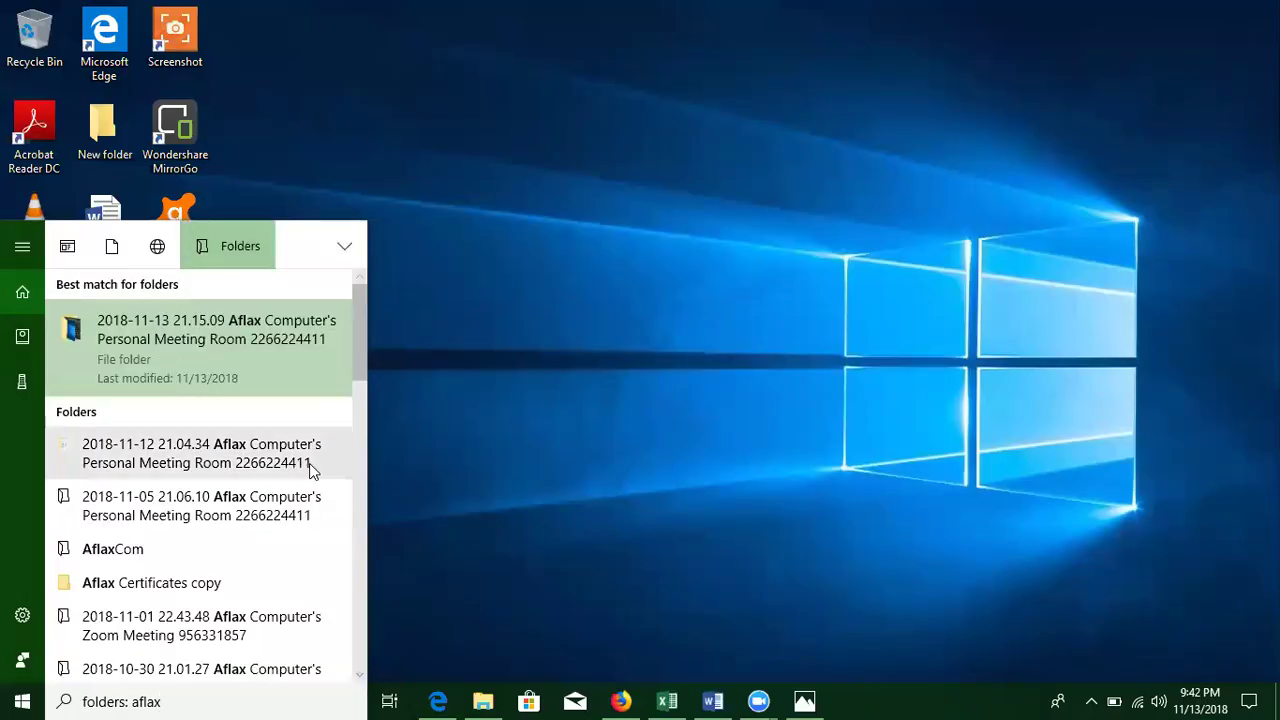
scroll(312, 466, down, 3)
scroll(313, 466, up, 2)
scroll(310, 306, up, 1)
Step: Filter the "aflax" search results to photos, and close the search
click(344, 246)
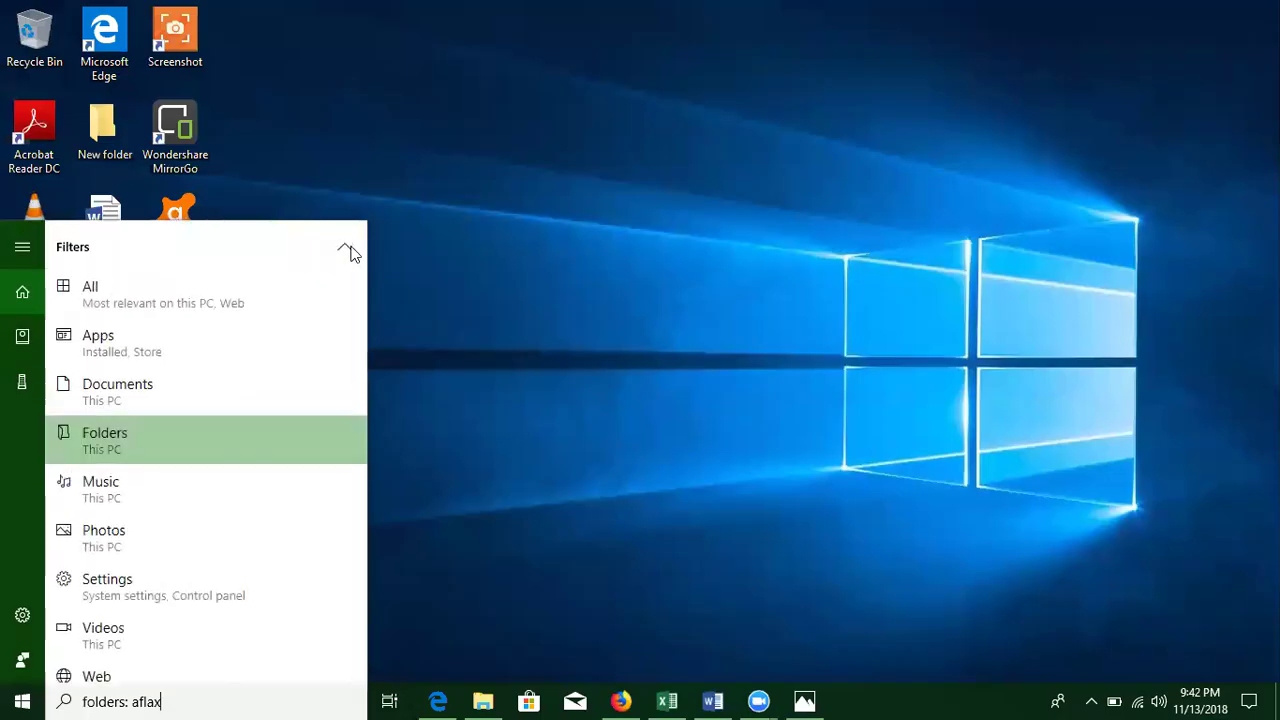
click(130, 538)
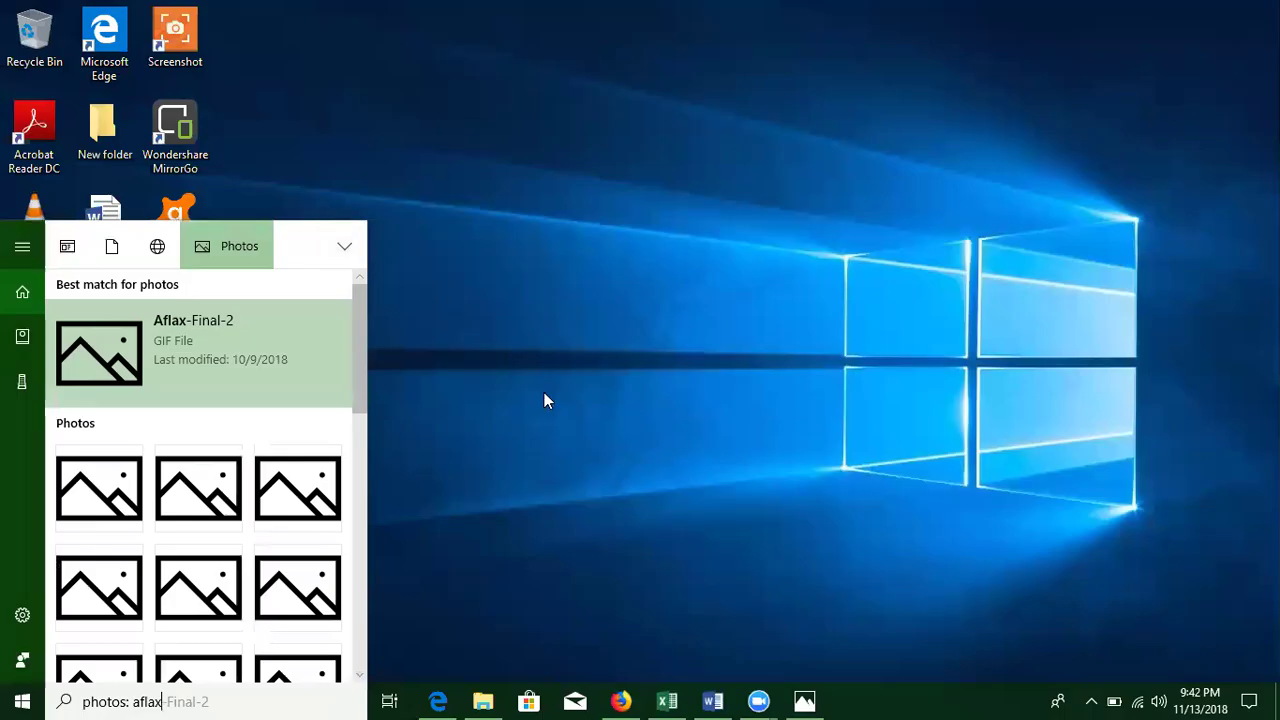
click(513, 378)
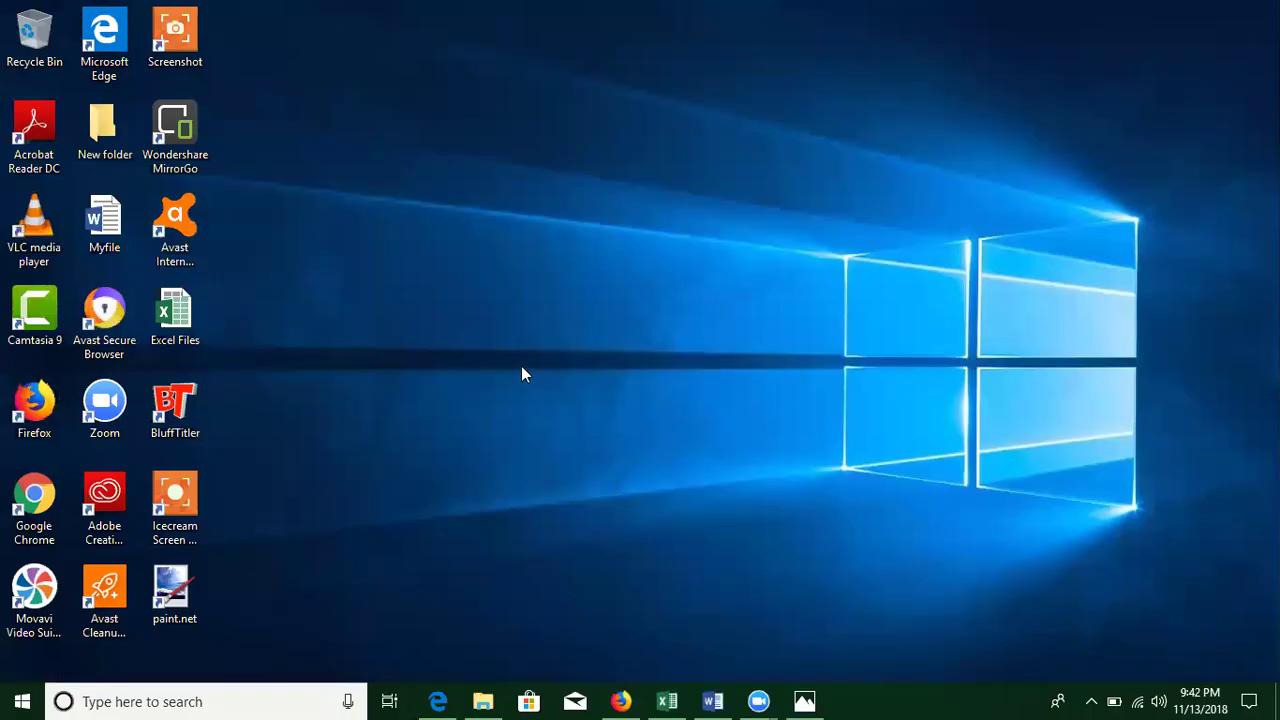
click(155, 698)
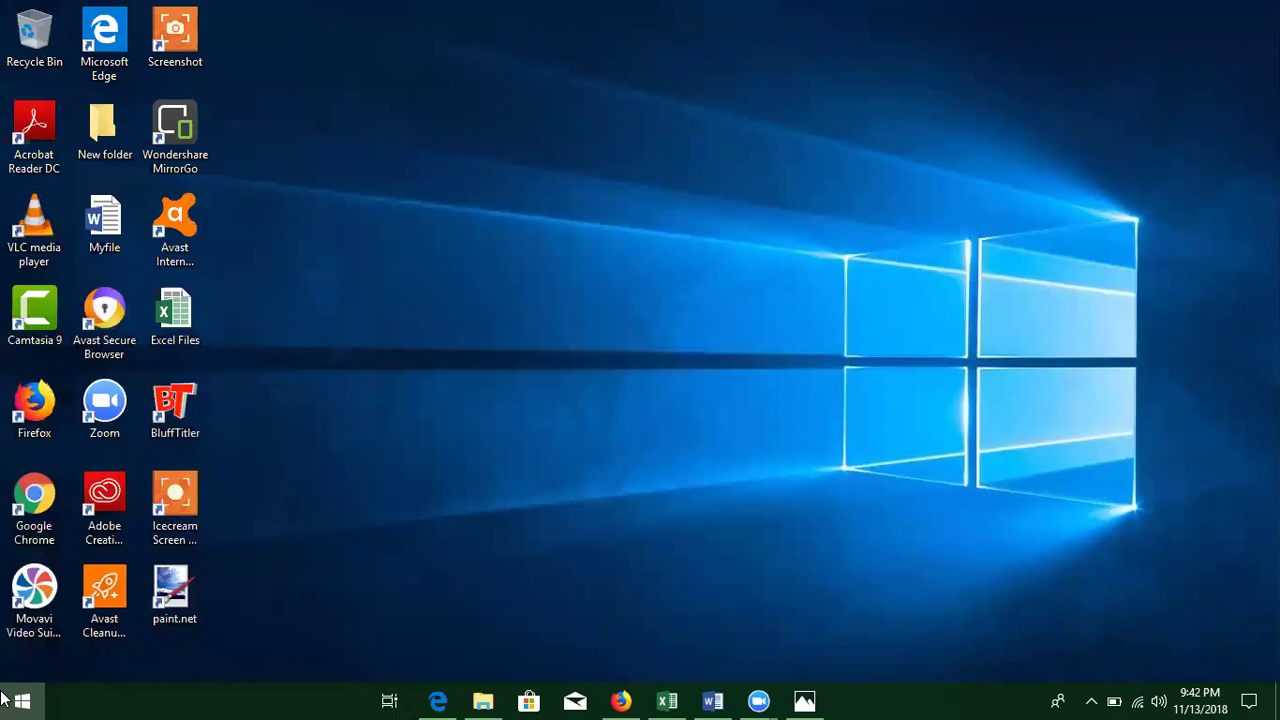
click(5, 700)
drag(603, 222, 870, 100)
click(1050, 300)
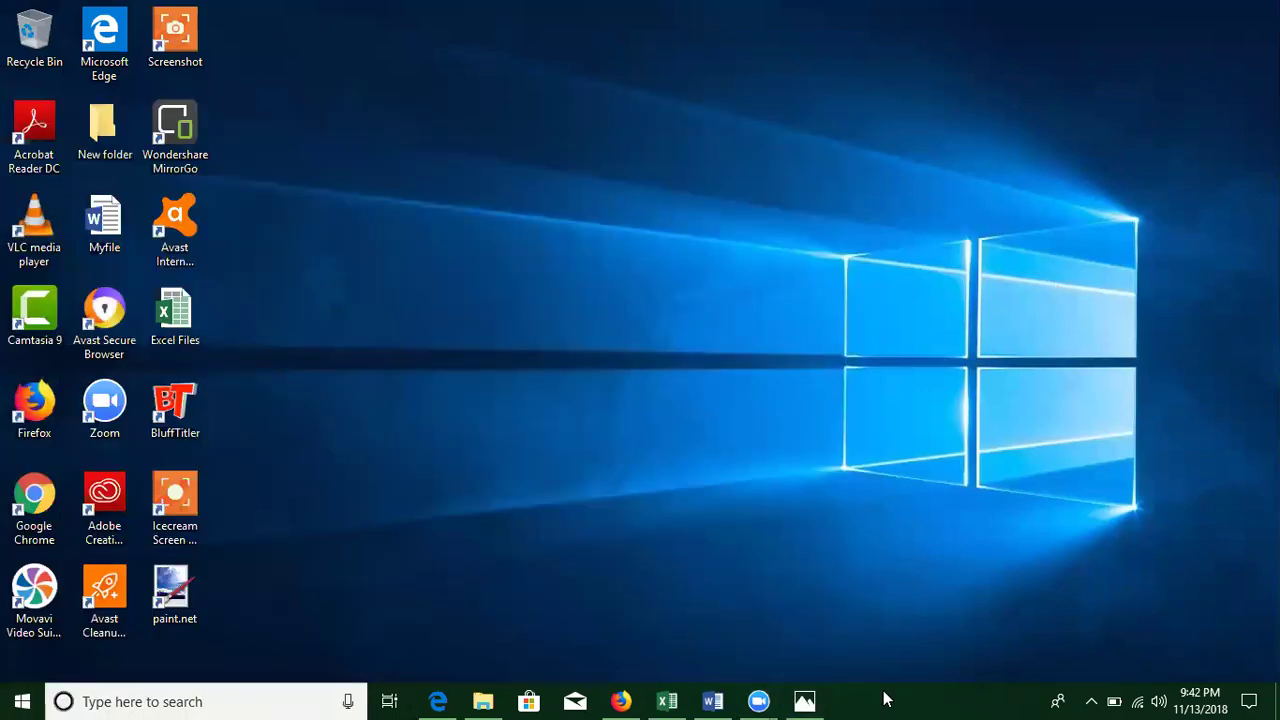
Step: Open the taskbar settings and switch to the Start personalization settings
right_click(880, 699)
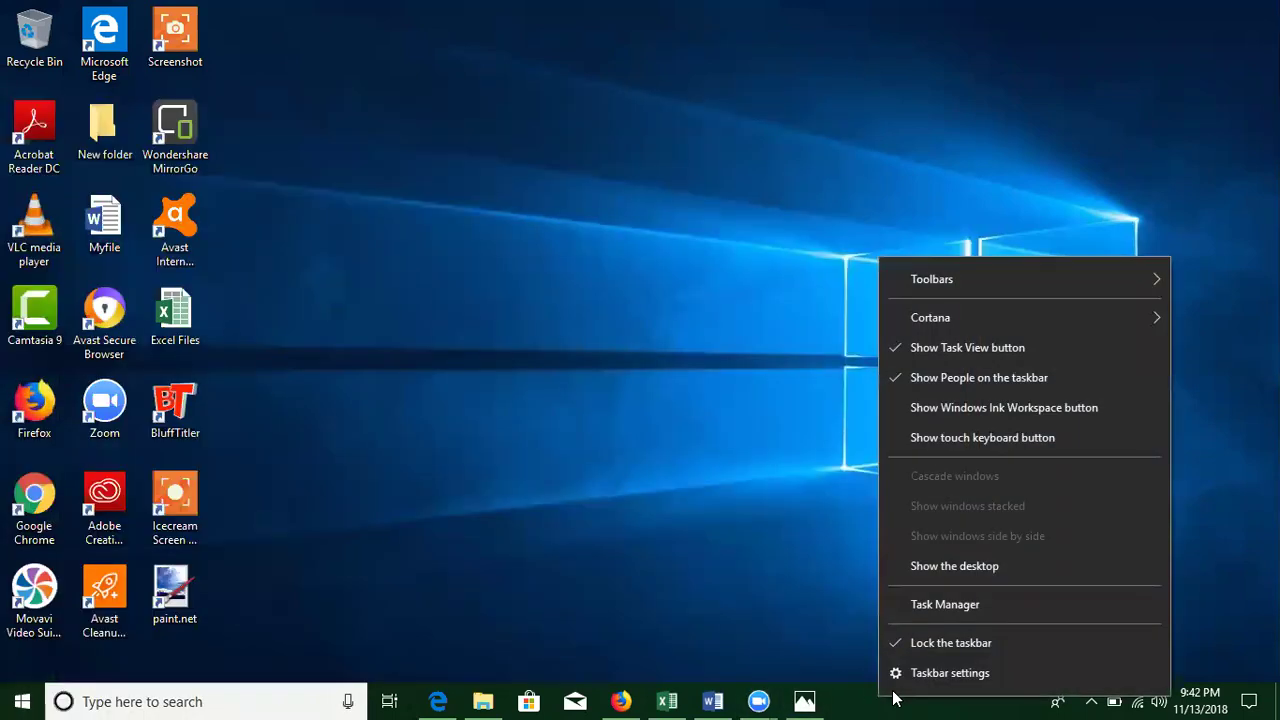
click(960, 681)
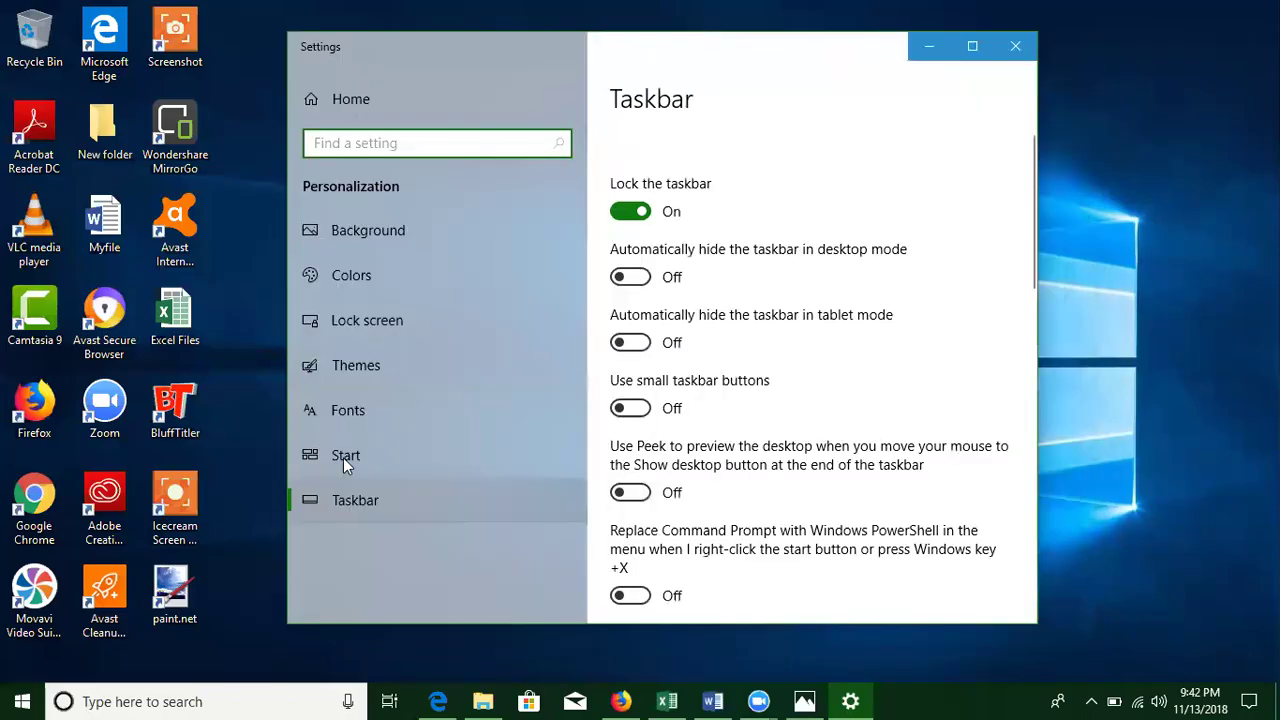
click(345, 457)
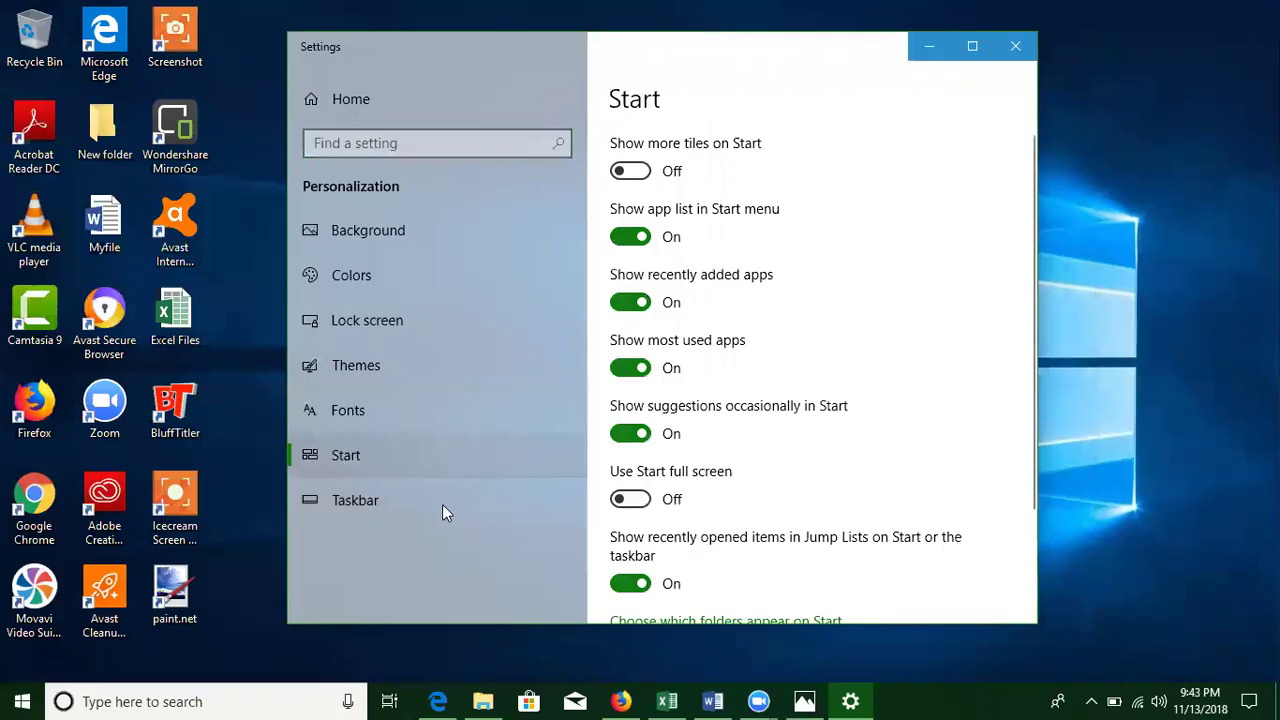
Step: Switch to the Taskbar personalization settings and check the lock option in the taskbar's shortcut menu
click(411, 503)
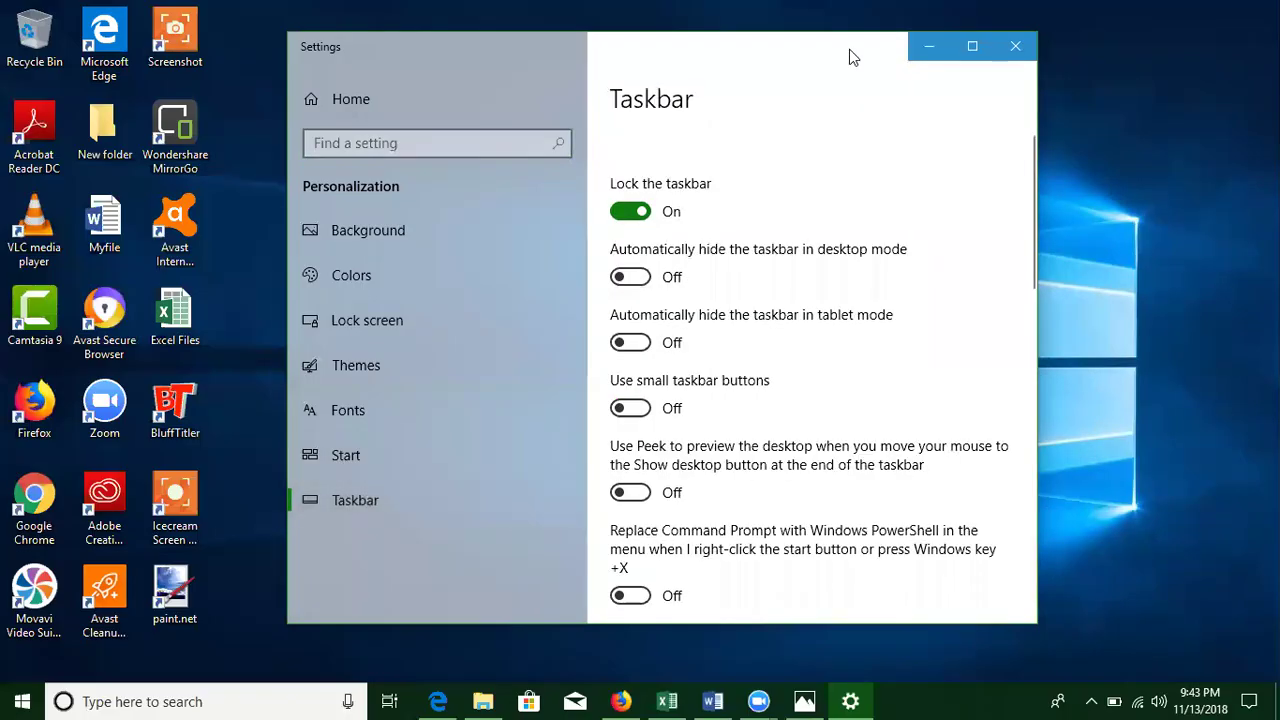
drag(836, 47, 798, 42)
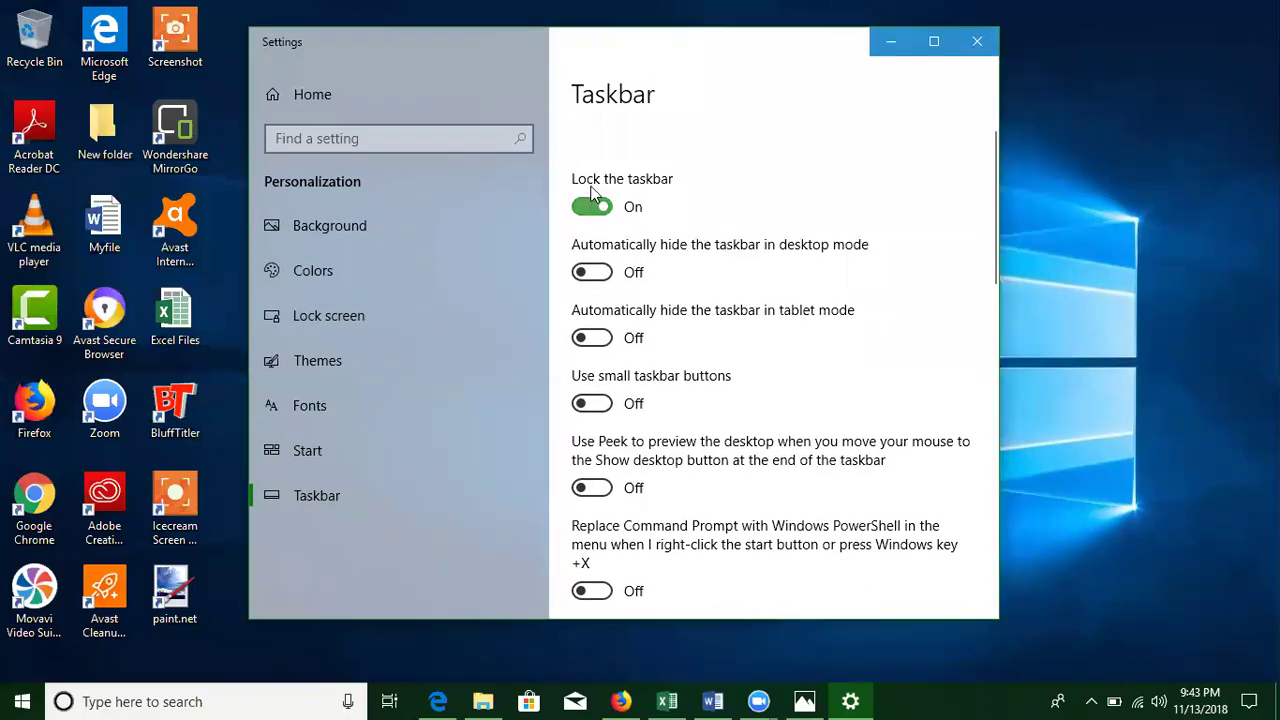
right_click(958, 700)
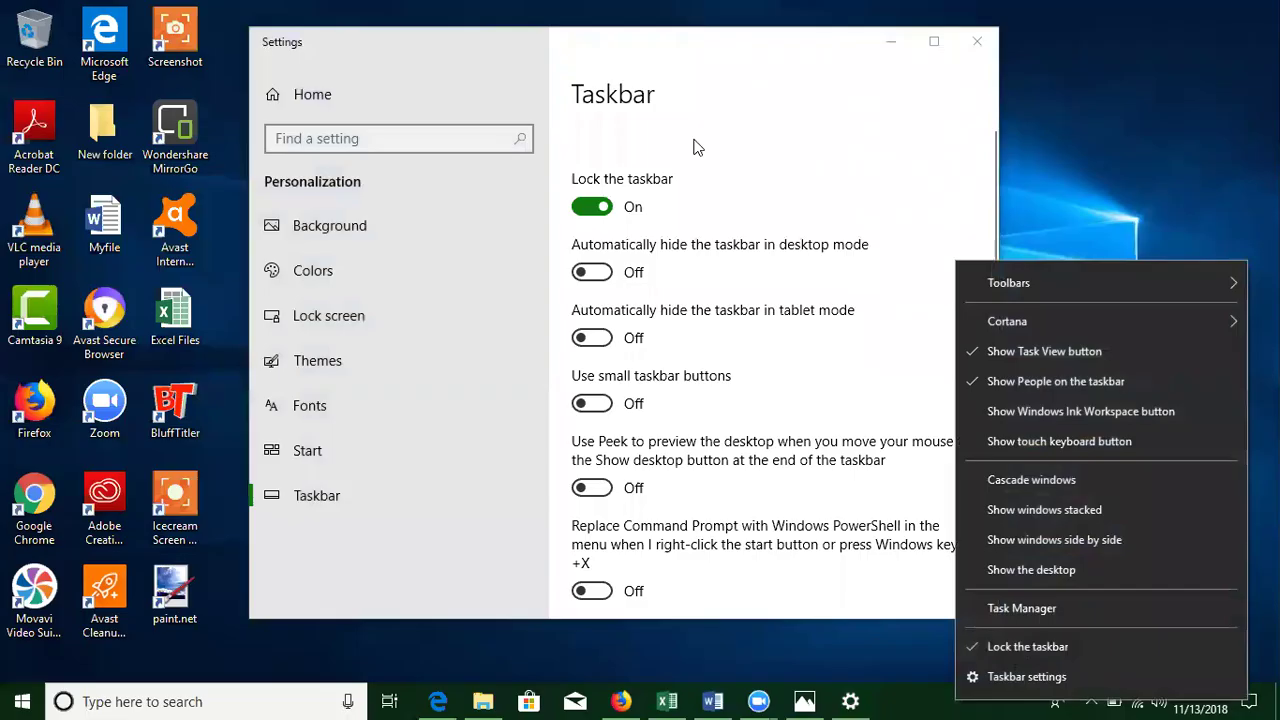
click(617, 195)
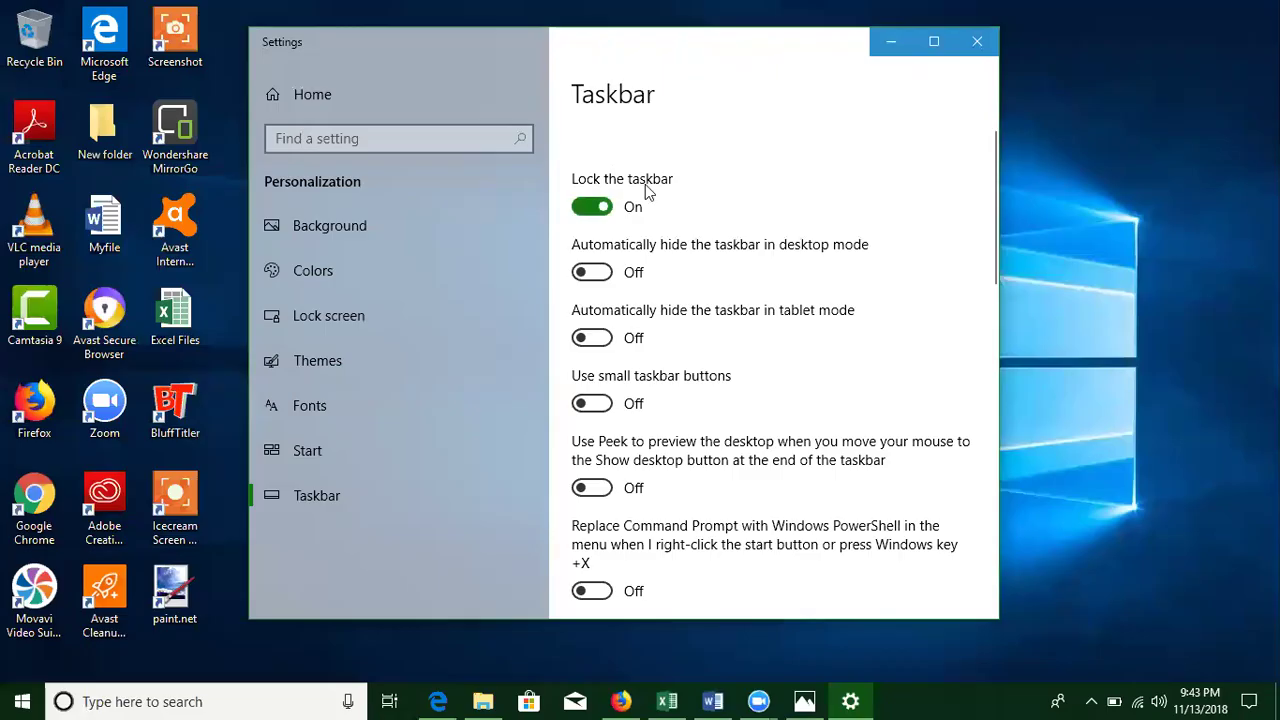
Step: Switch the taskbar lock off and back on, and automatic hiding in desktop mode on and back off
click(590, 210)
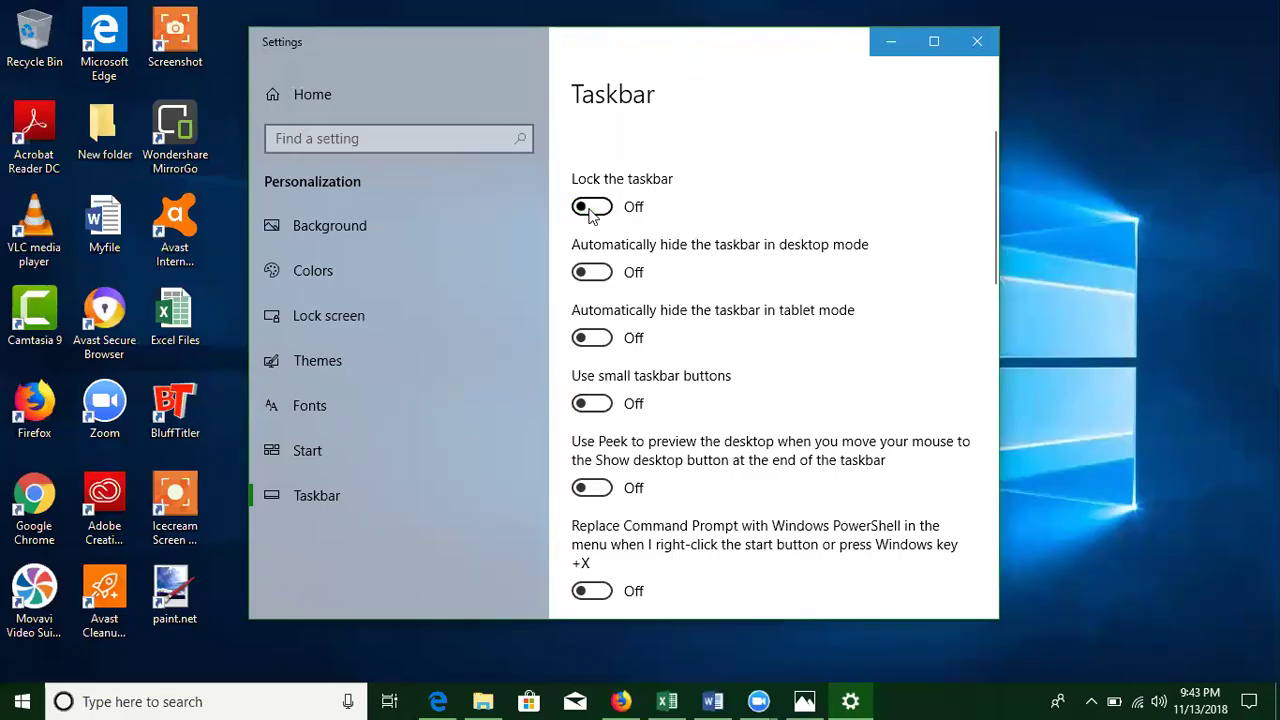
click(938, 697)
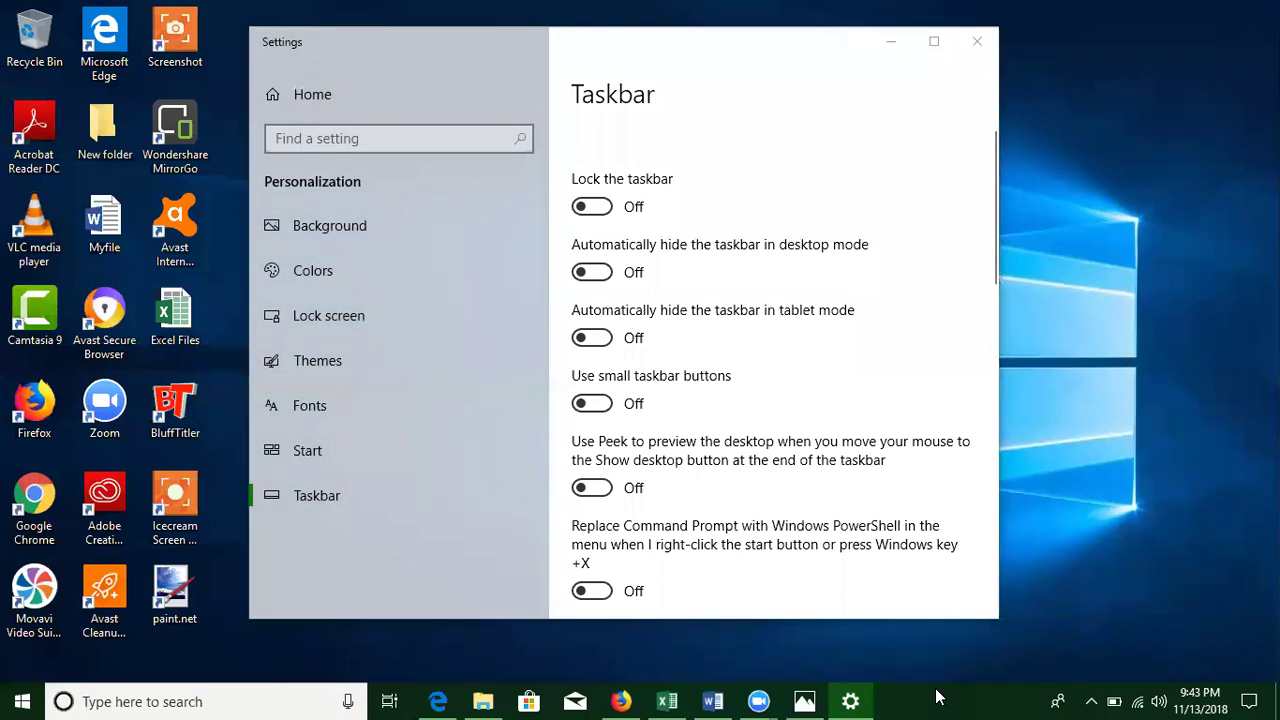
click(598, 207)
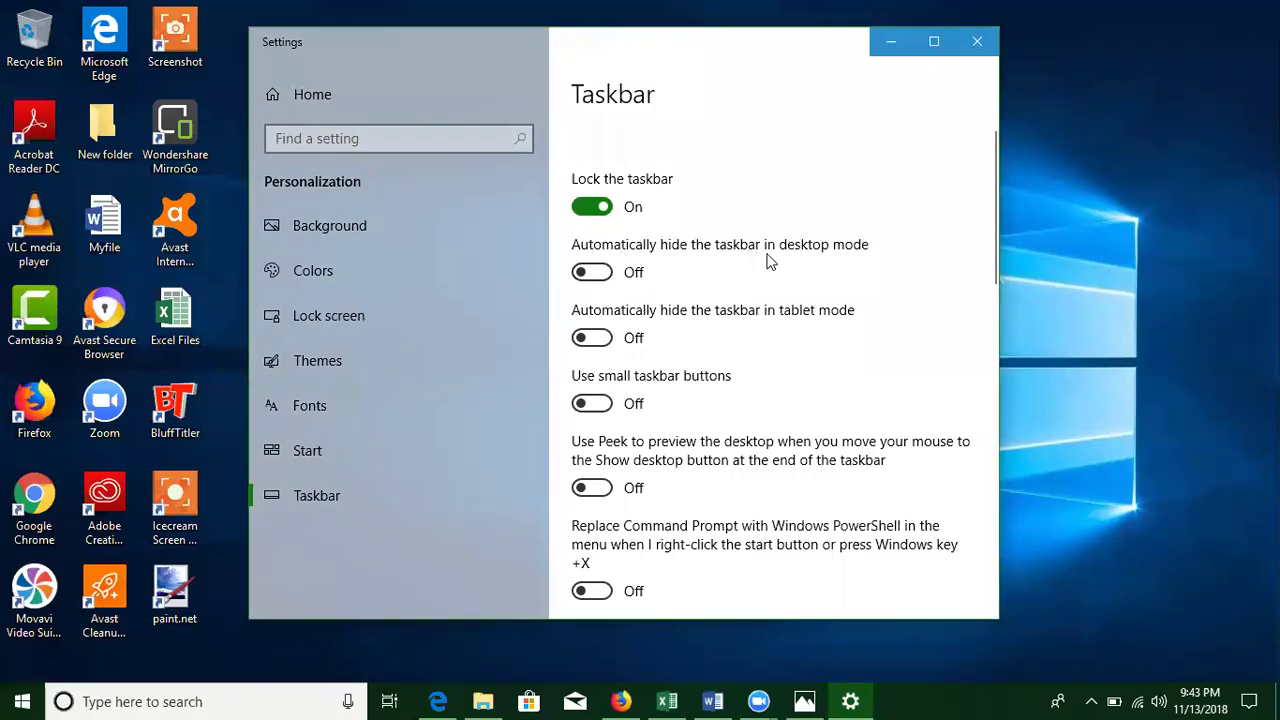
click(601, 276)
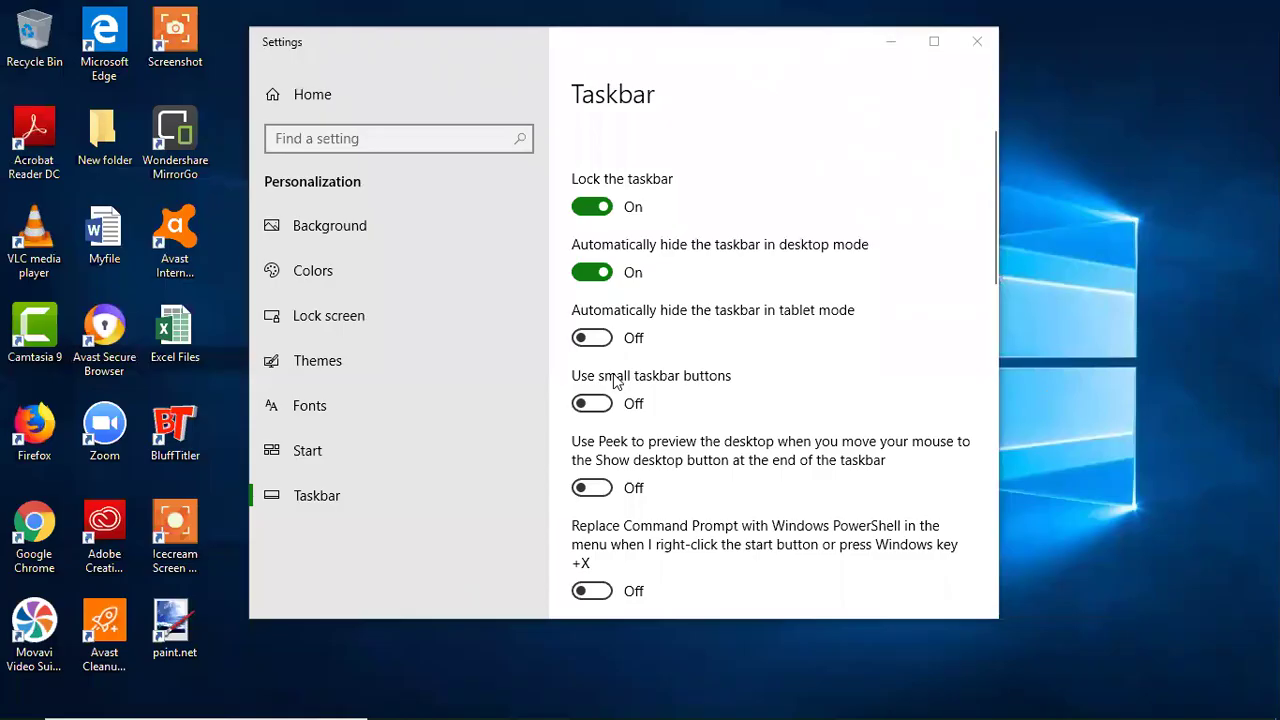
click(598, 278)
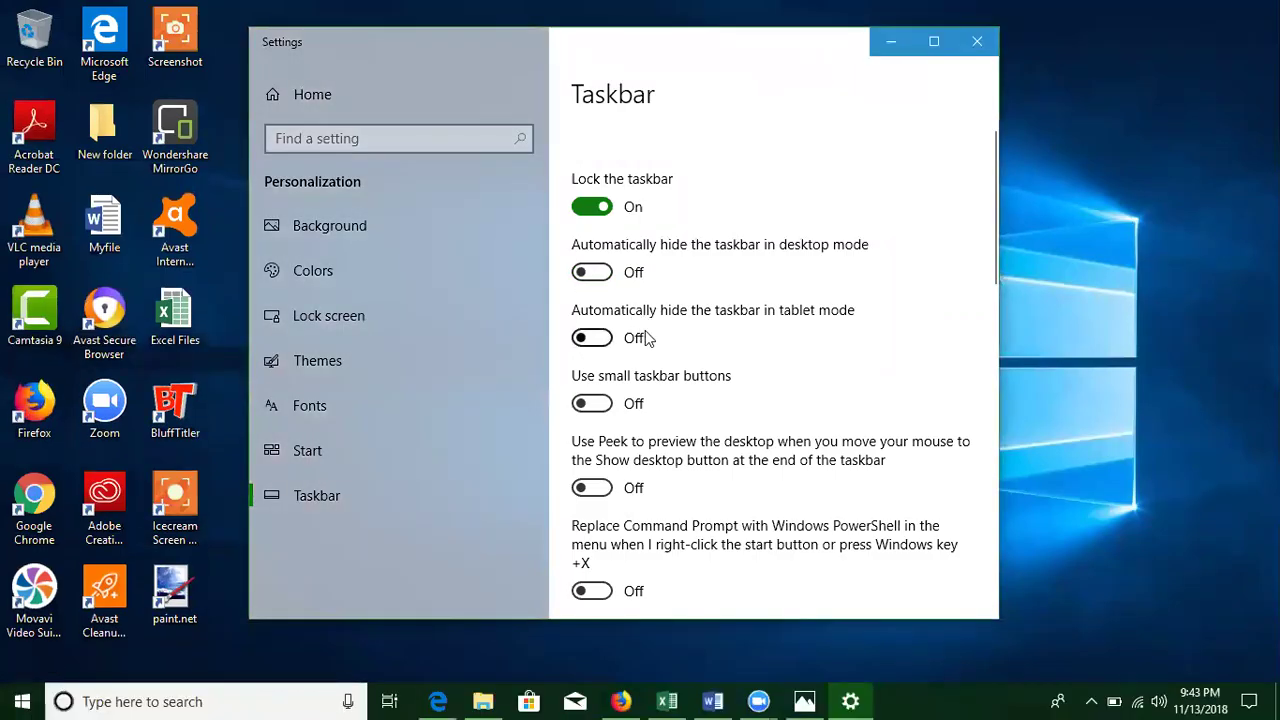
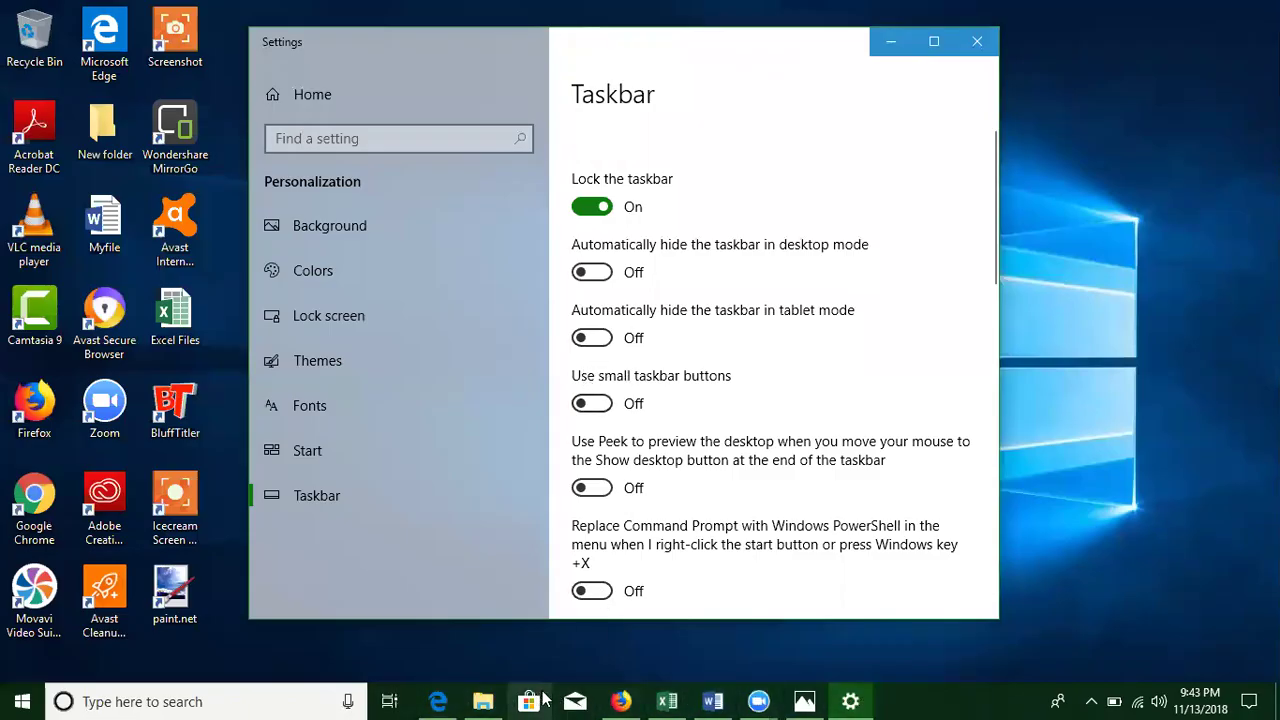
Step: Turn on small taskbar buttons, try opening the search from the smaller taskbar, and turn small buttons off again
click(592, 404)
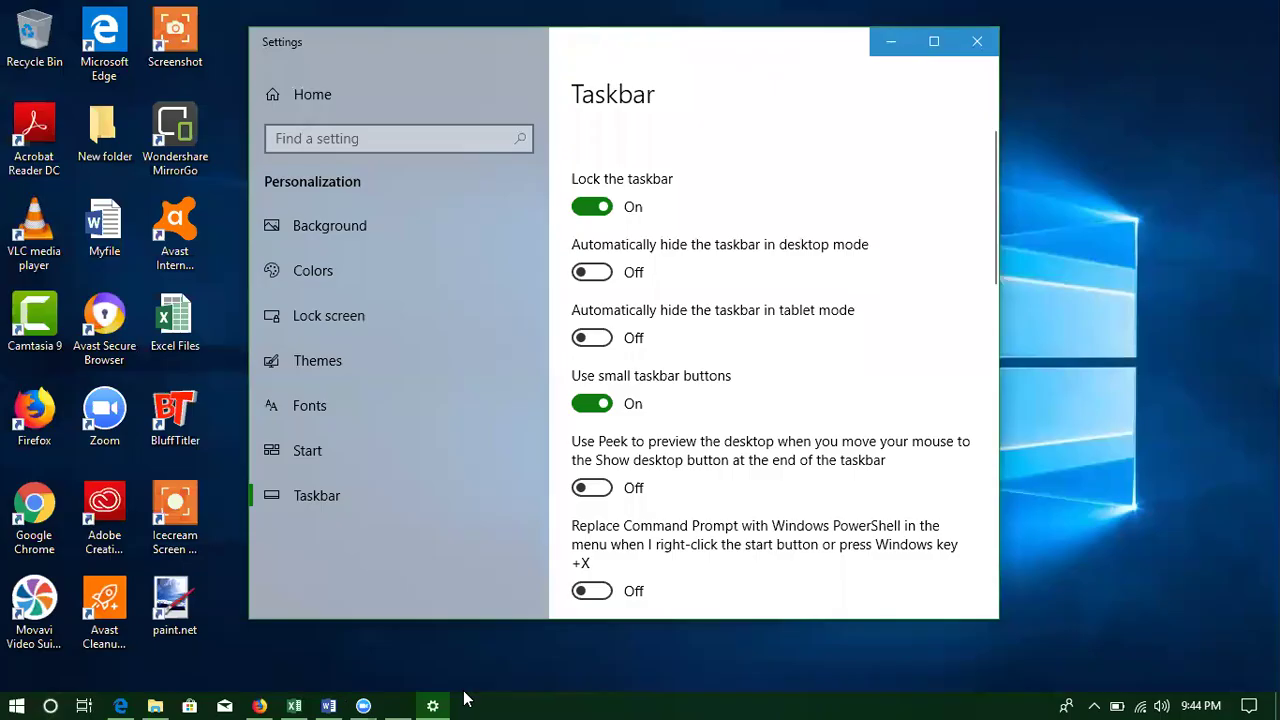
click(50, 705)
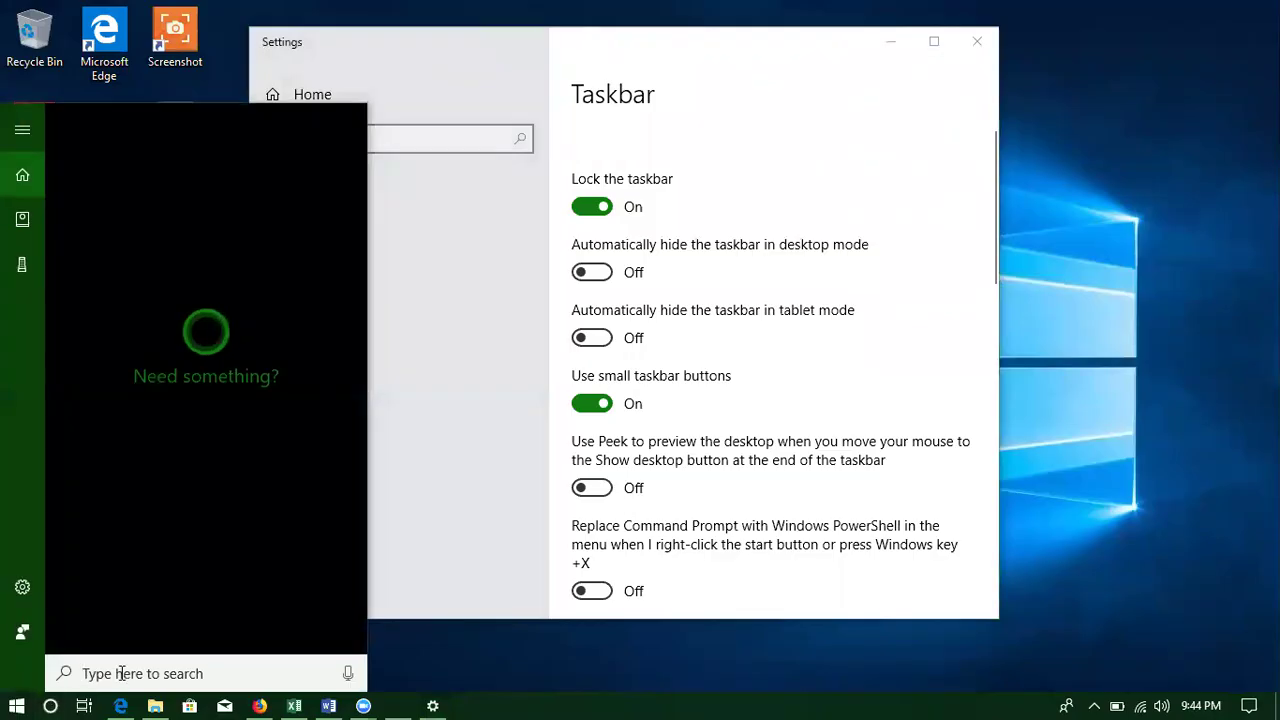
click(590, 404)
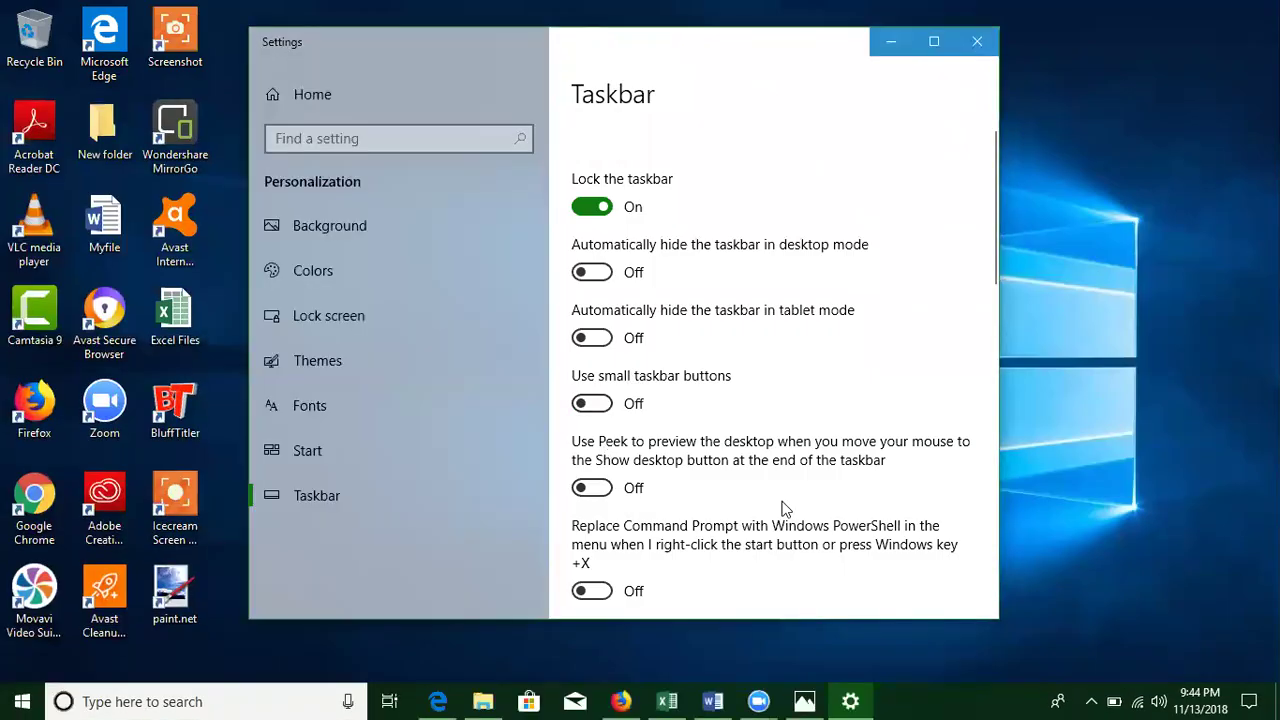
Step: Set the taskbar location on screen to Right, Top and Left in turn, and return it to Bottom
scroll(784, 510, down, 3)
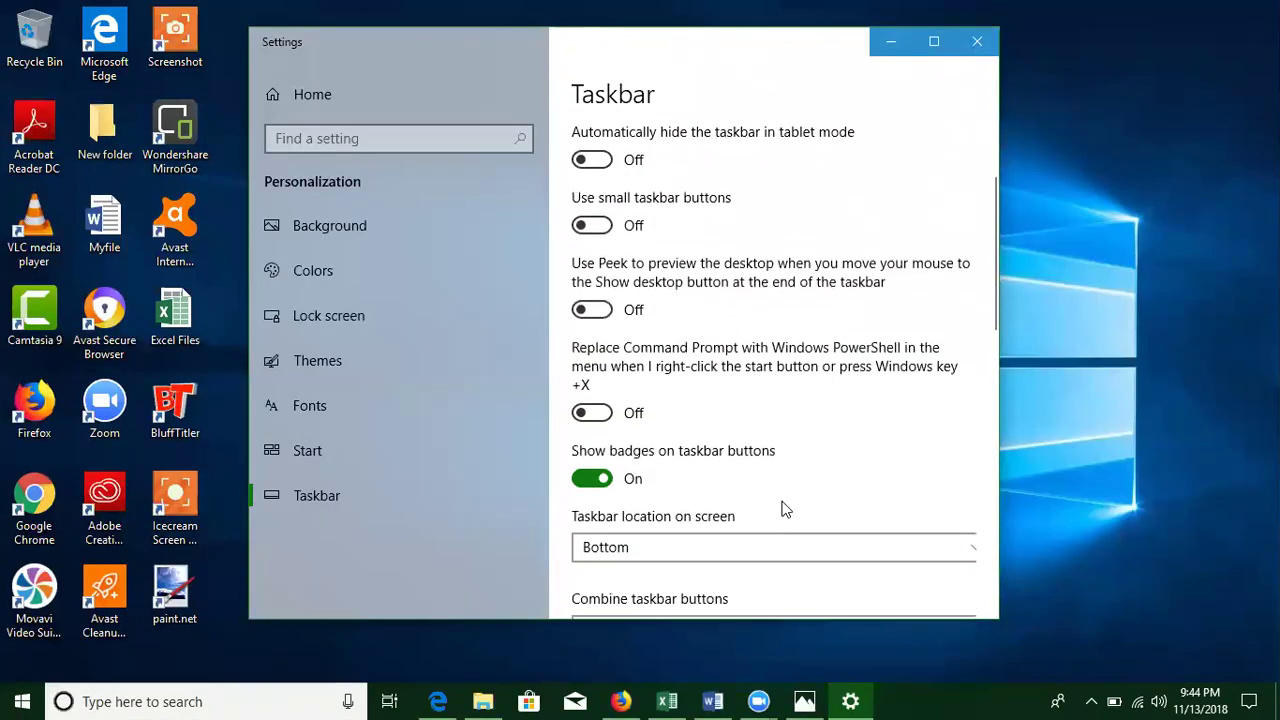
scroll(786, 508, down, 3)
click(688, 366)
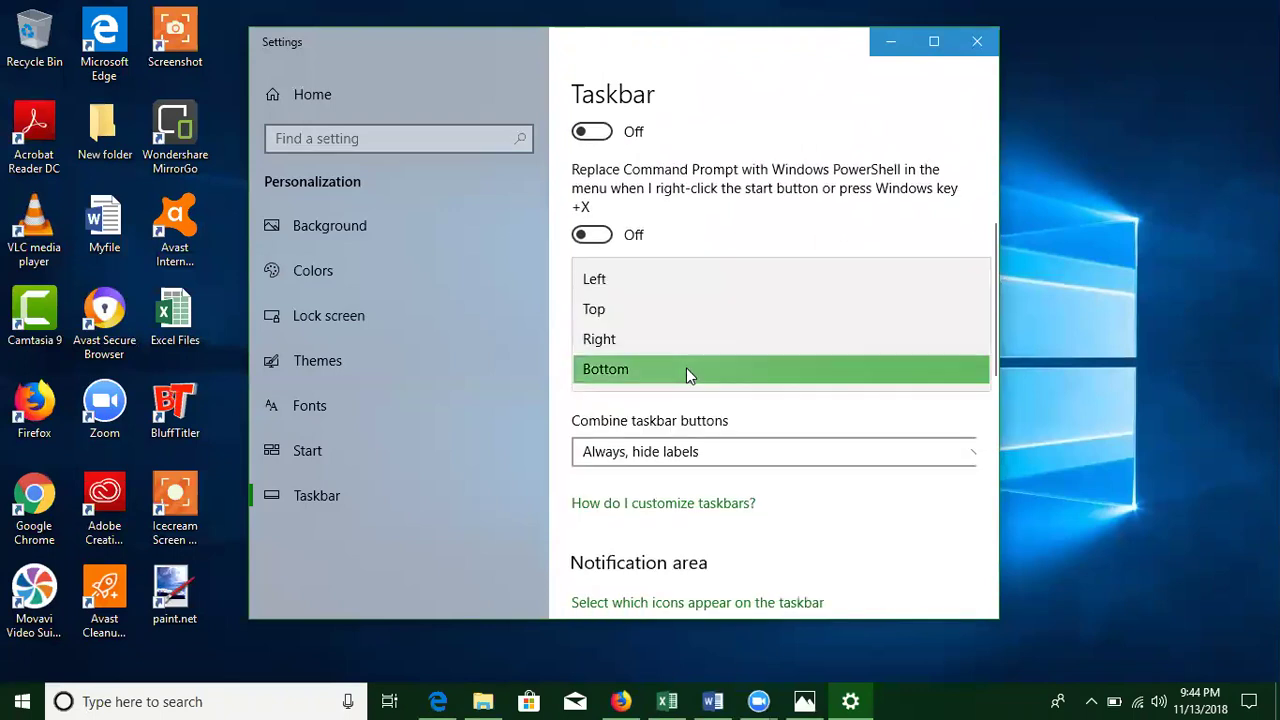
click(624, 338)
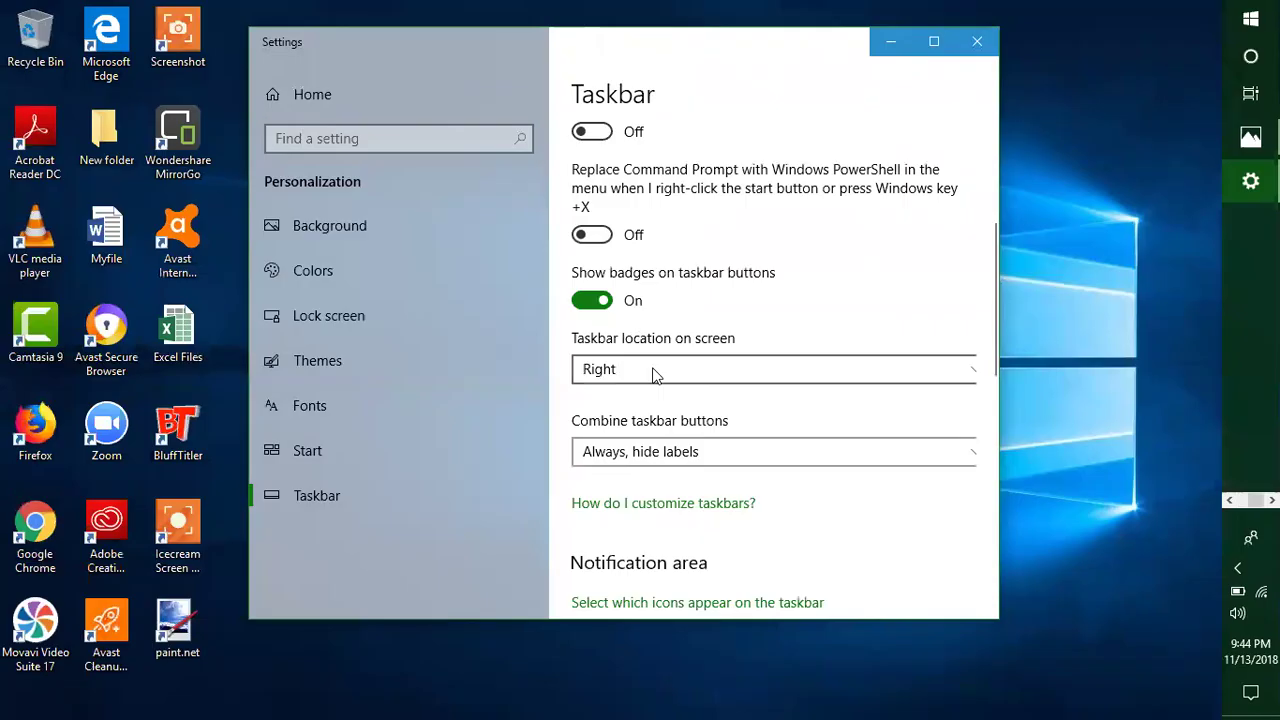
click(646, 380)
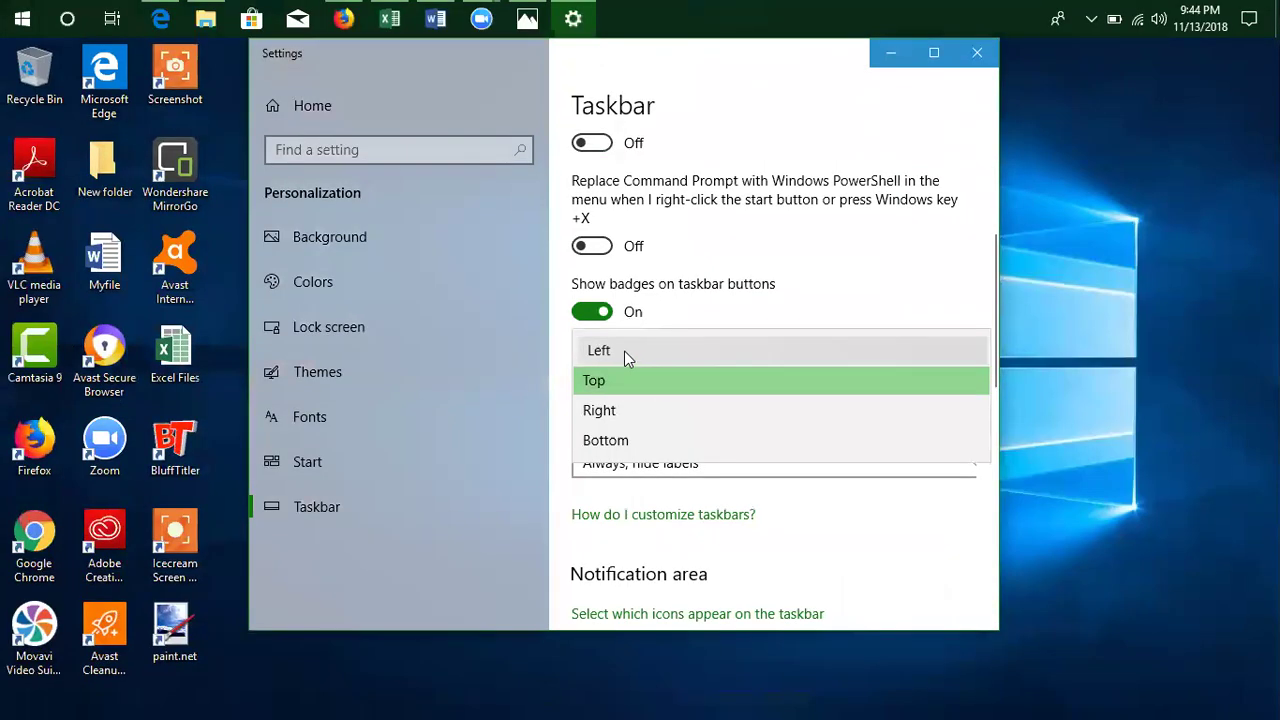
click(624, 351)
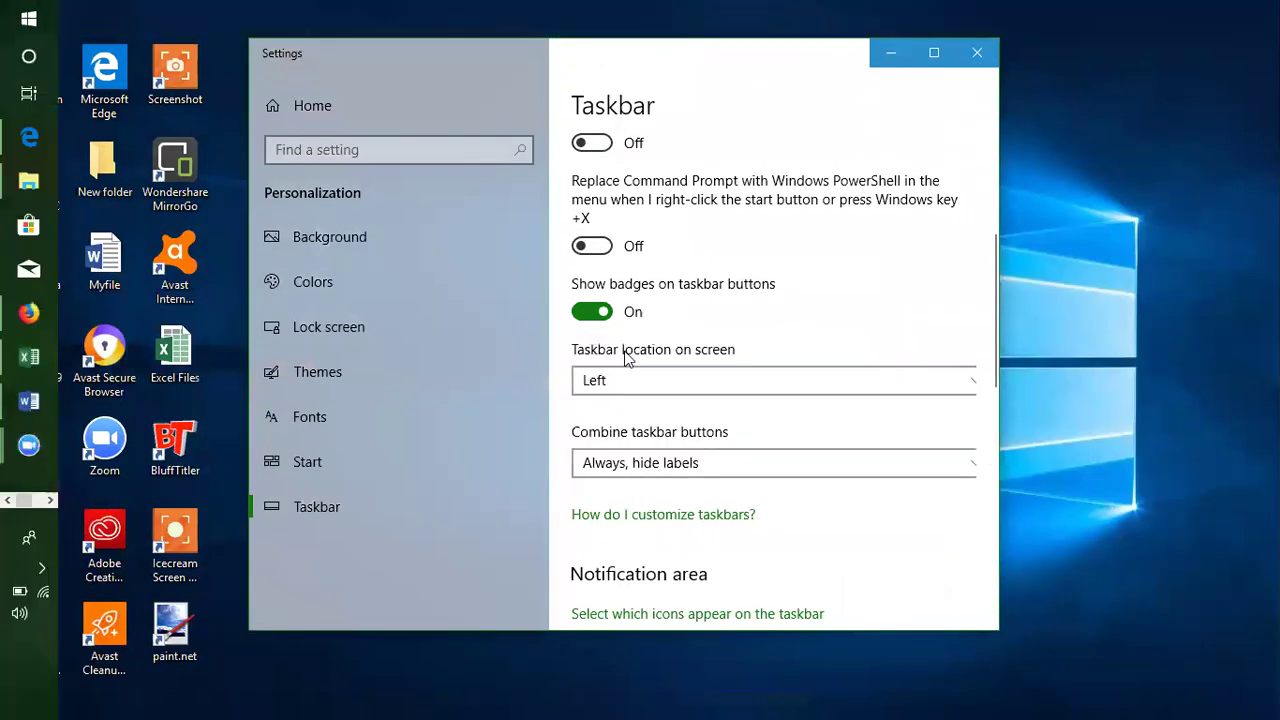
click(643, 384)
click(613, 478)
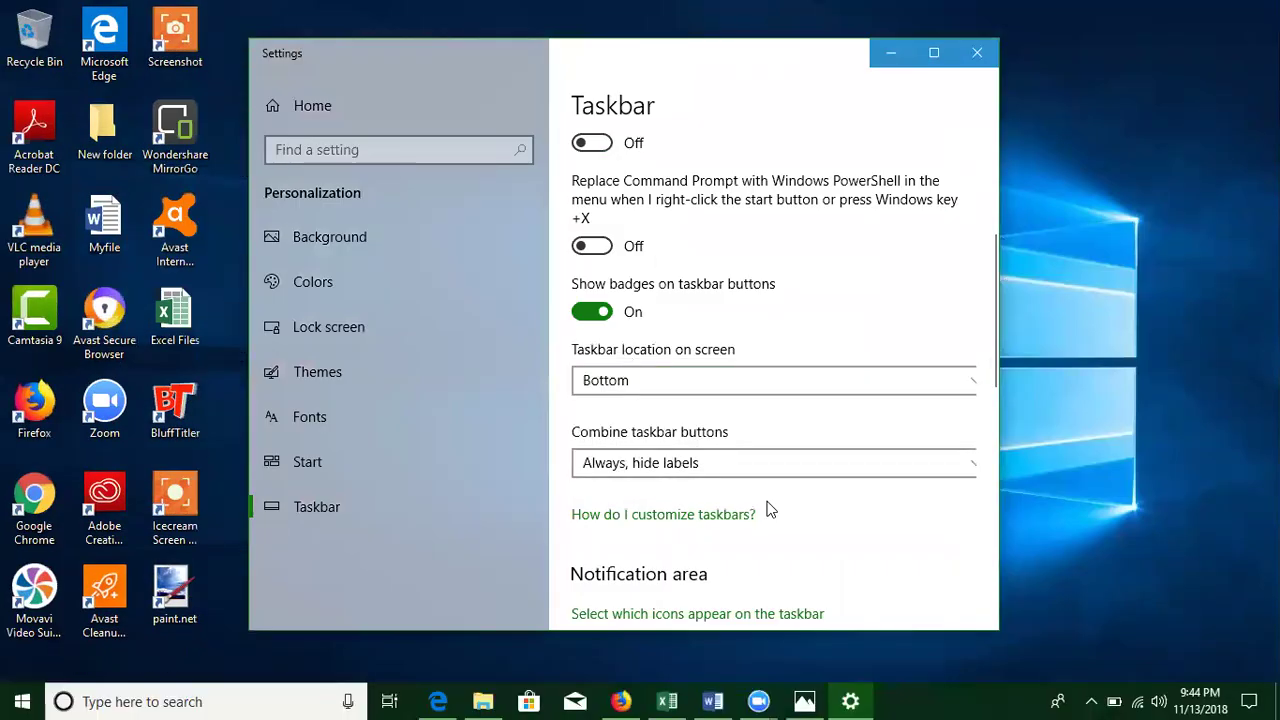
Step: Open the online help on customizing taskbars from the Taskbar settings, and return to the Settings window
scroll(866, 518, down, 1)
scroll(866, 510, down, 3)
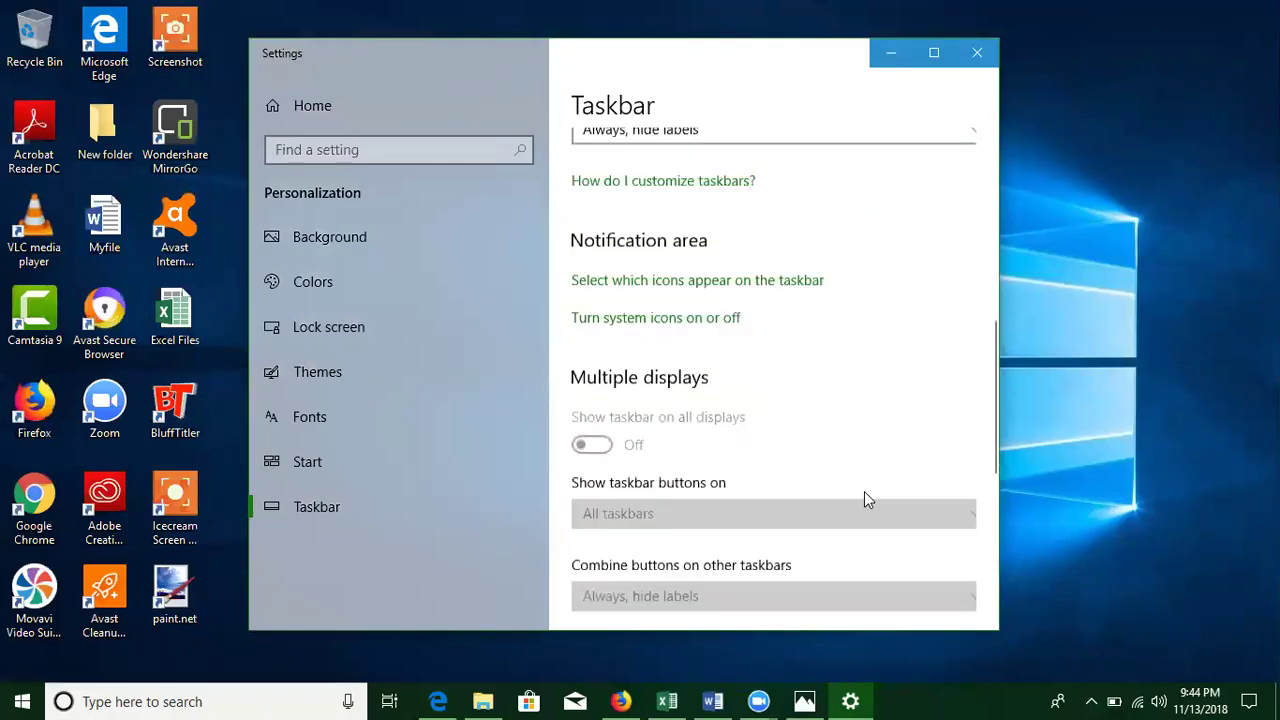
scroll(862, 495, up, 1)
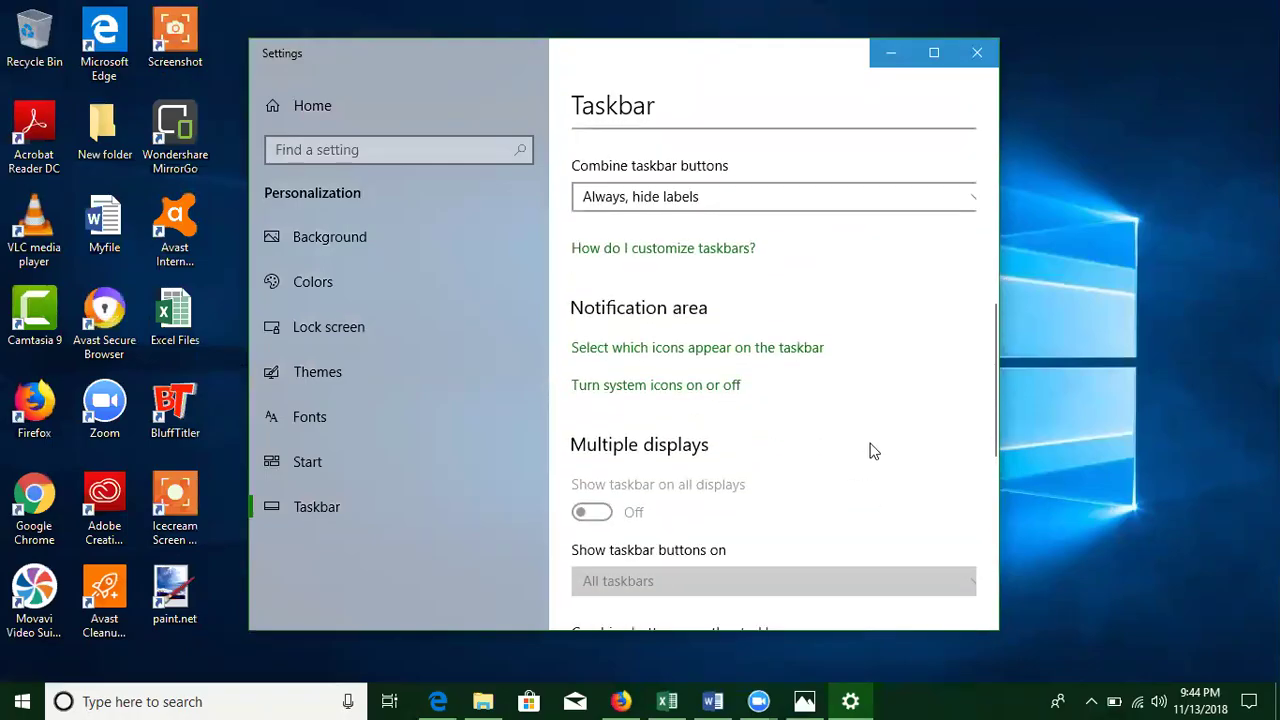
click(709, 250)
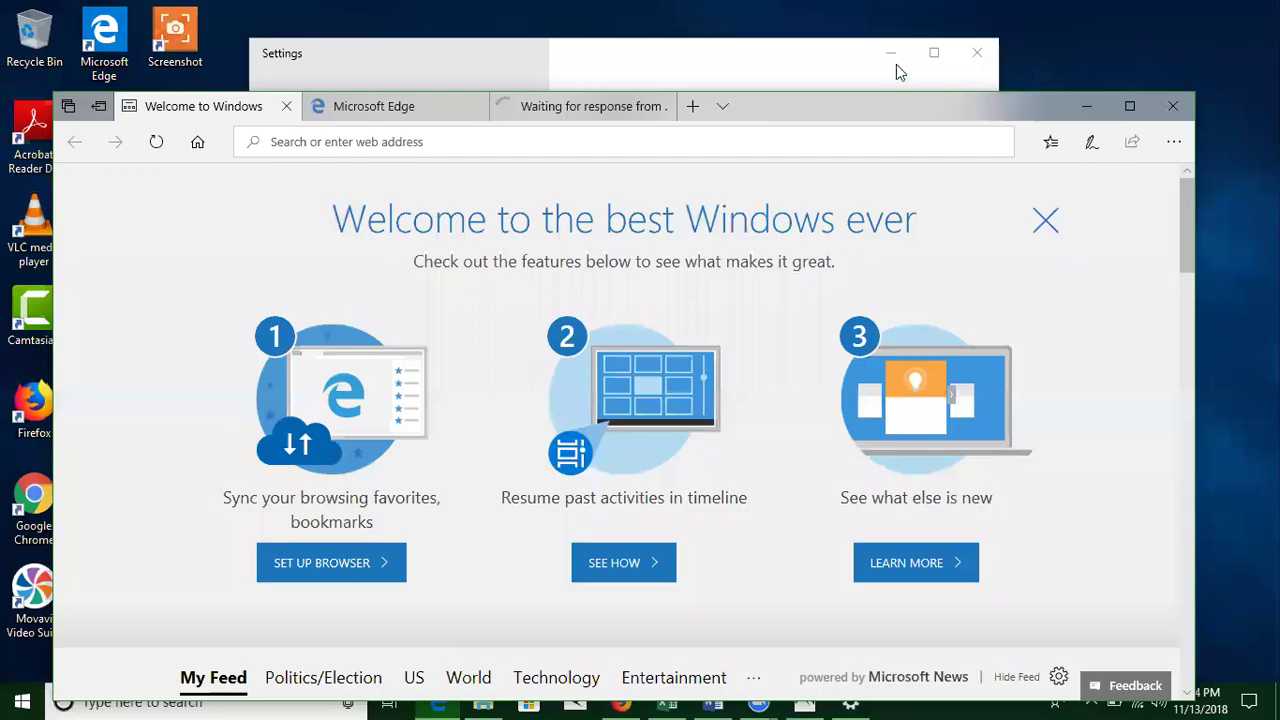
click(817, 56)
Step: Look through the People options in the Taskbar settings, and minimize the Microsoft Edge window
scroll(866, 416, down, 3)
scroll(868, 422, down, 2)
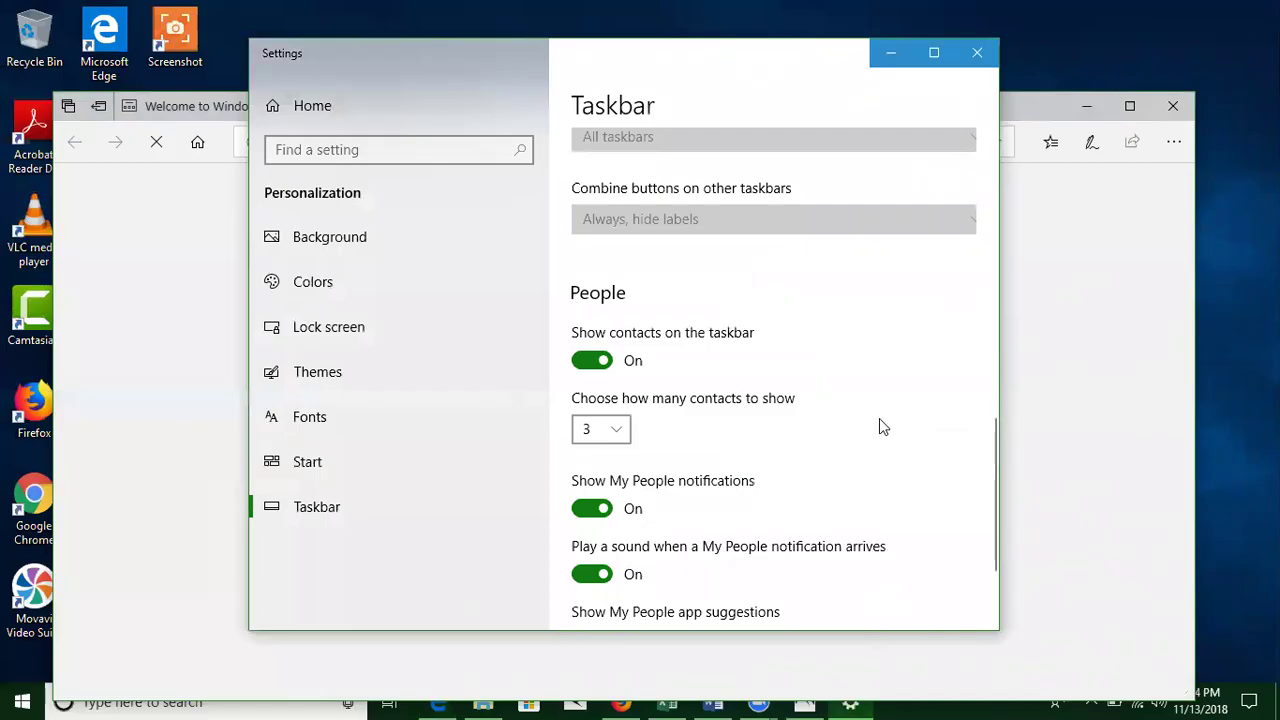
scroll(880, 420, down, 2)
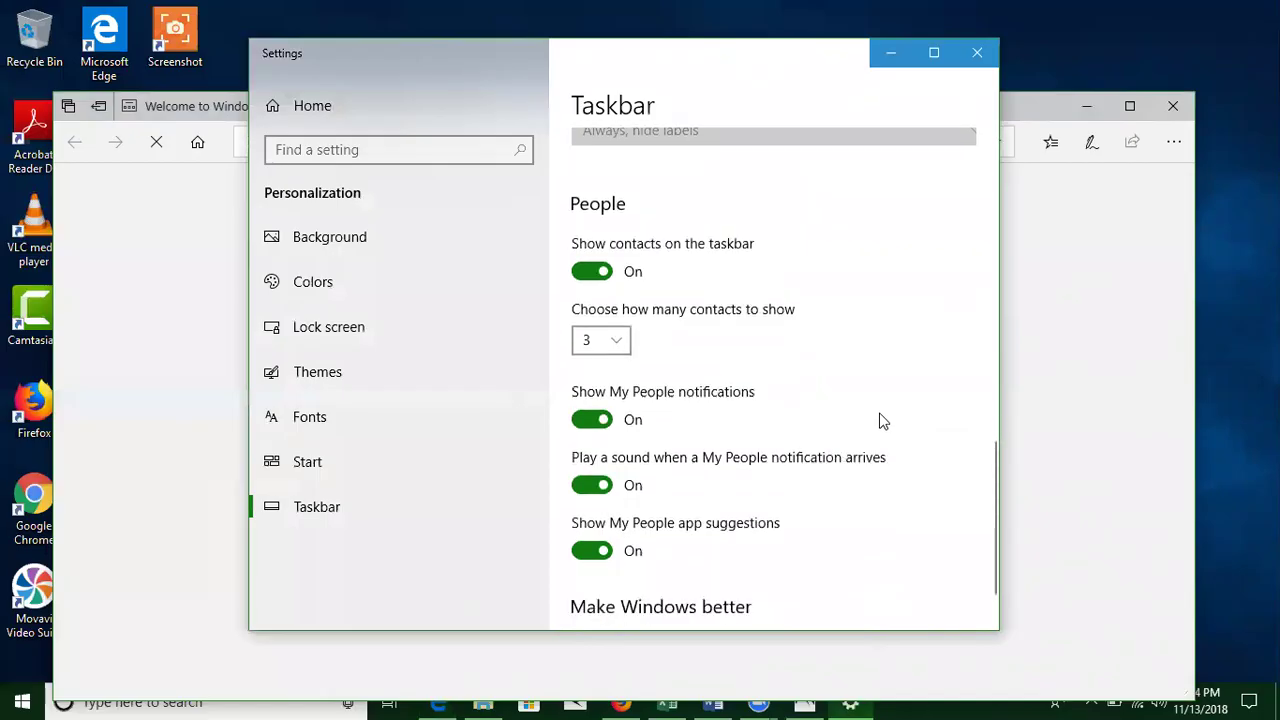
scroll(880, 420, down, 2)
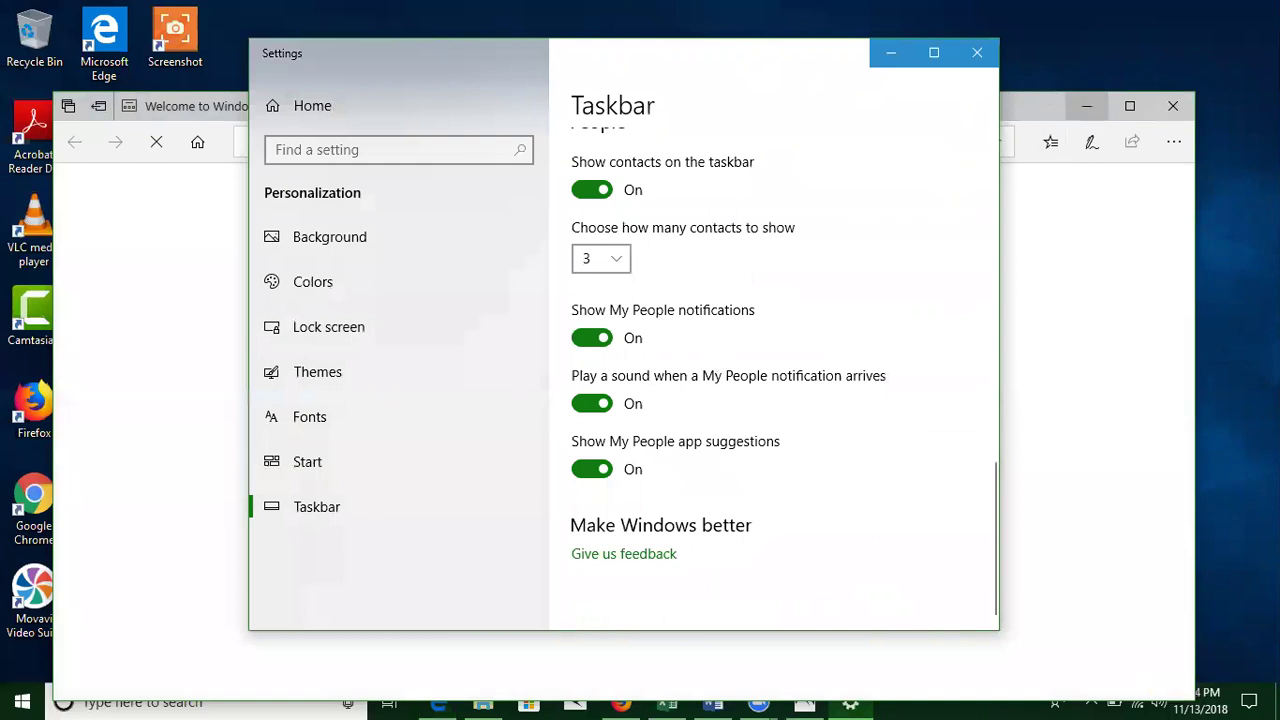
click(1087, 106)
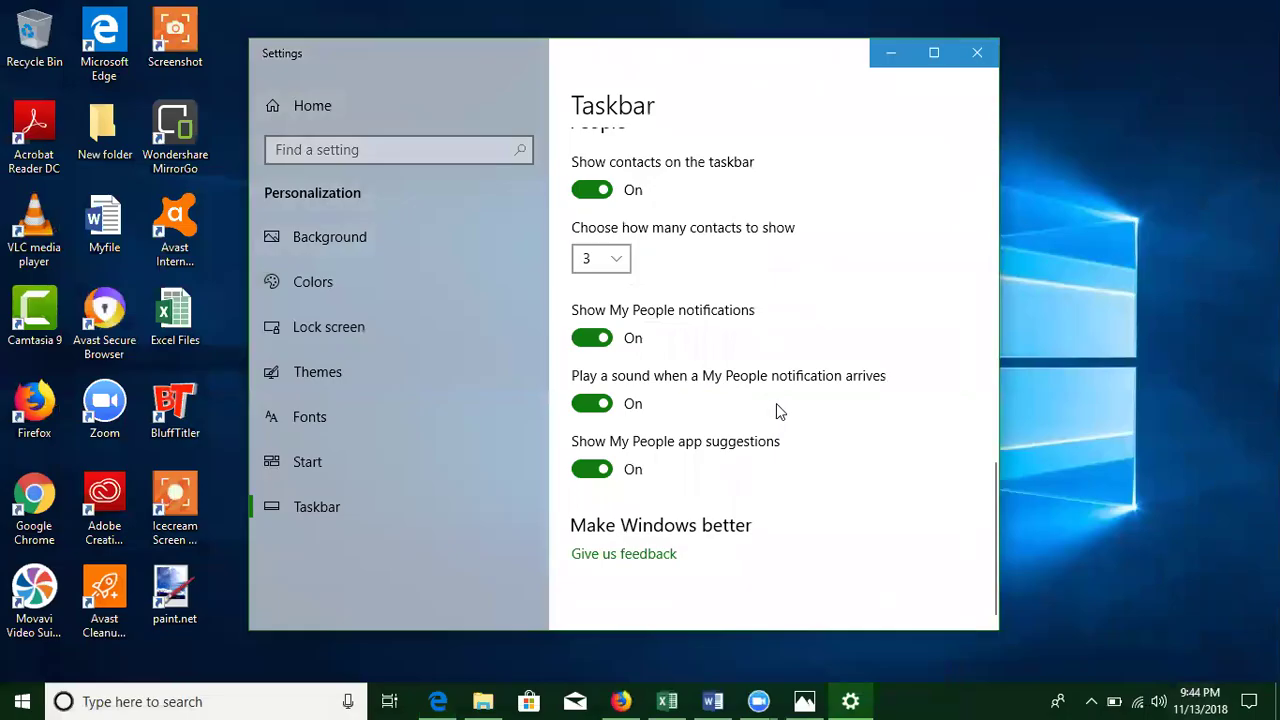
Step: Close the Settings window, and view the network icon's options in the notification area
scroll(714, 300, up, 3)
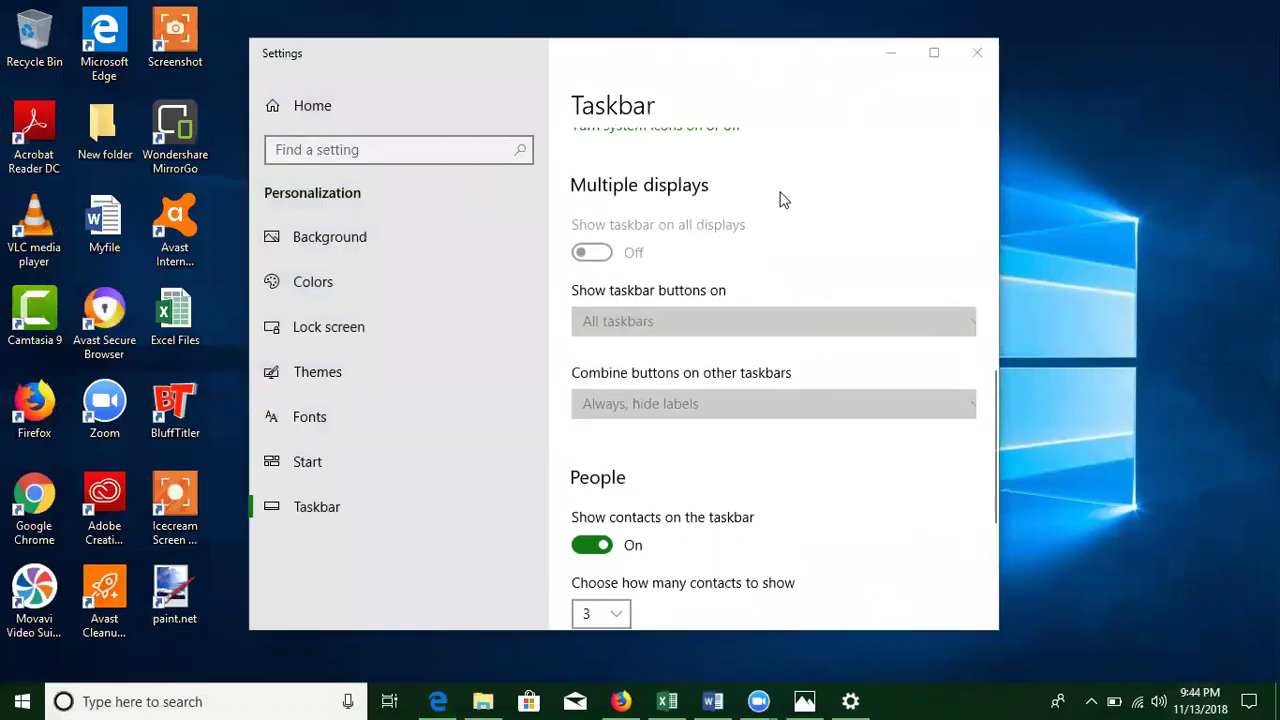
click(851, 103)
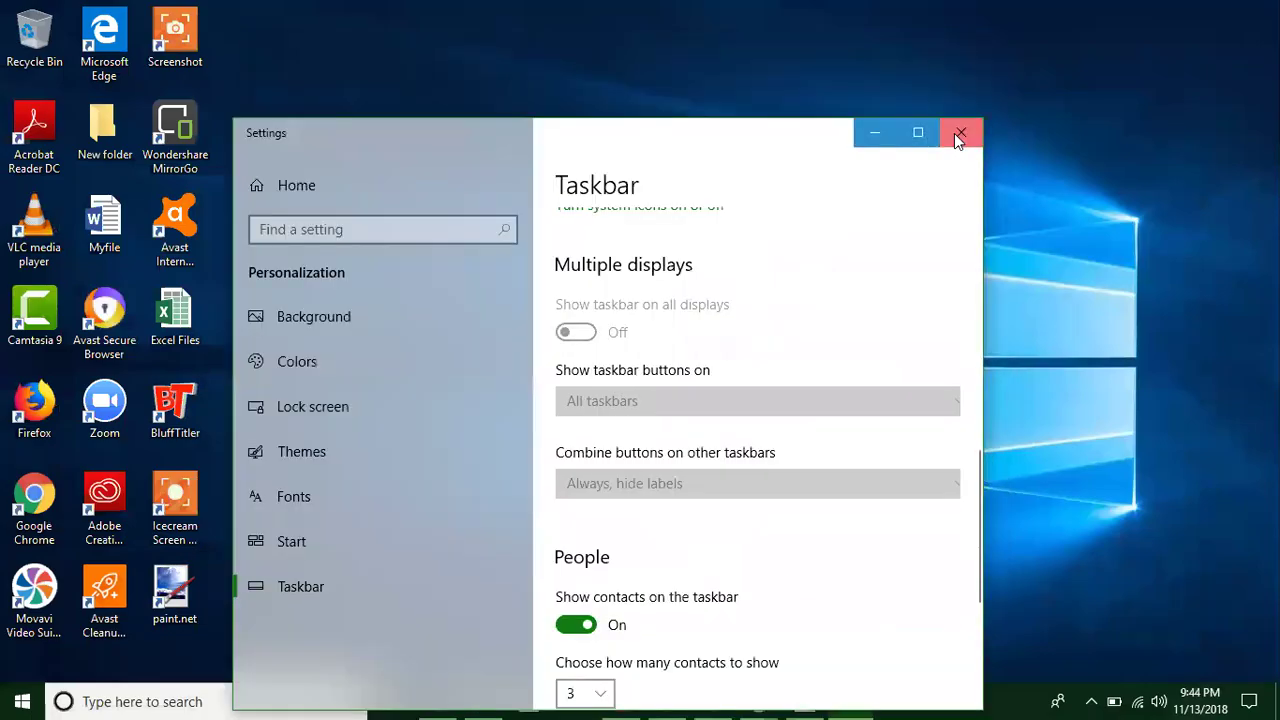
click(958, 134)
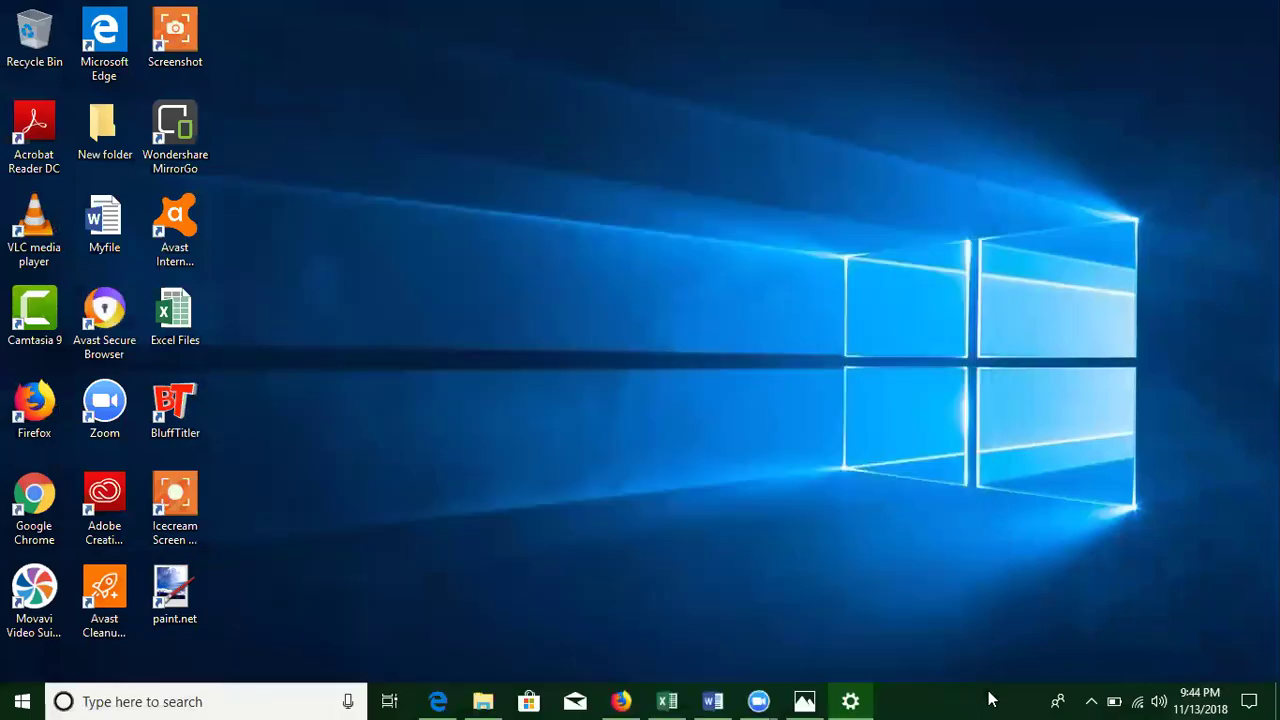
right_click(1138, 700)
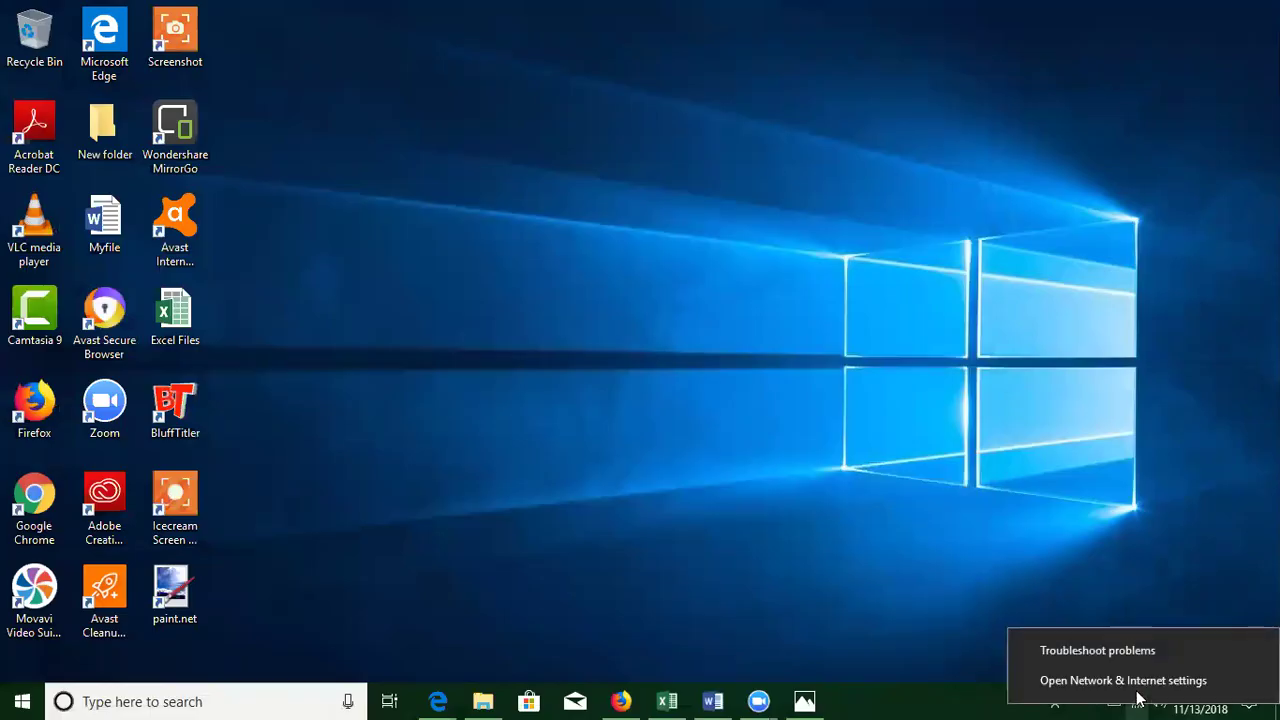
click(1070, 700)
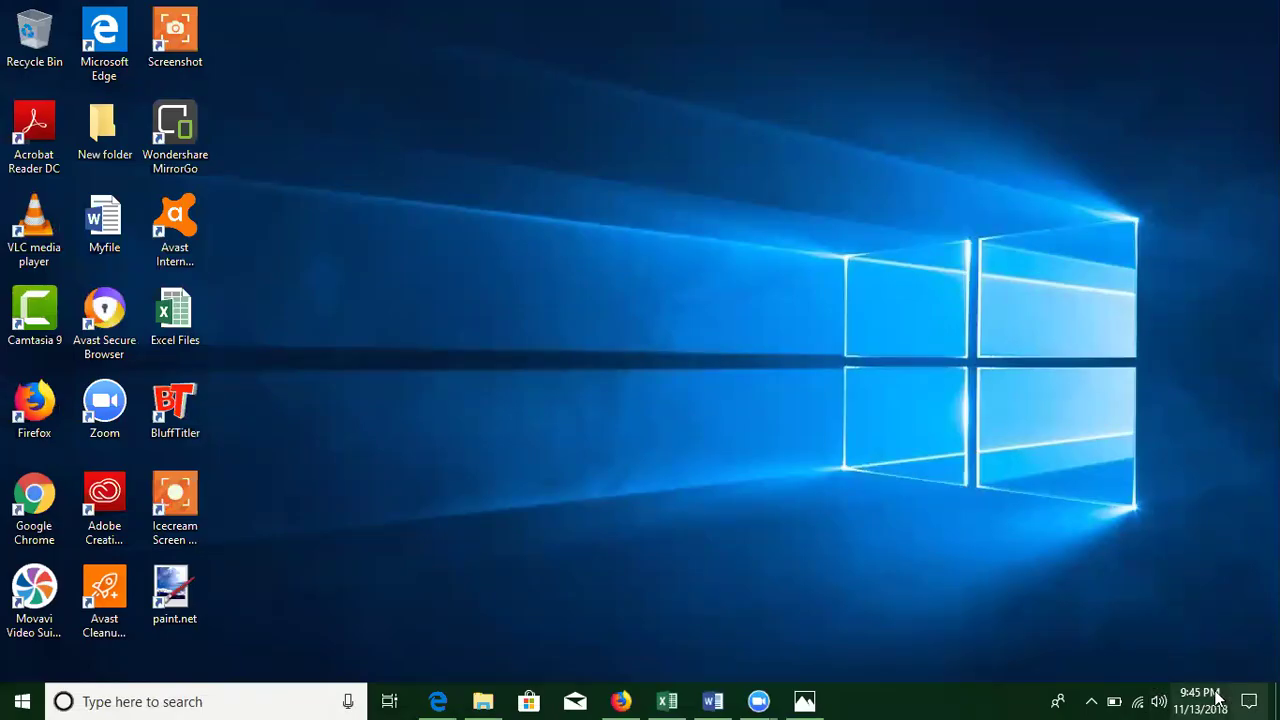
Step: Switch to Firefox, view the Windows 10 course content on the Aflax Computer site, and return to the desktop
click(621, 700)
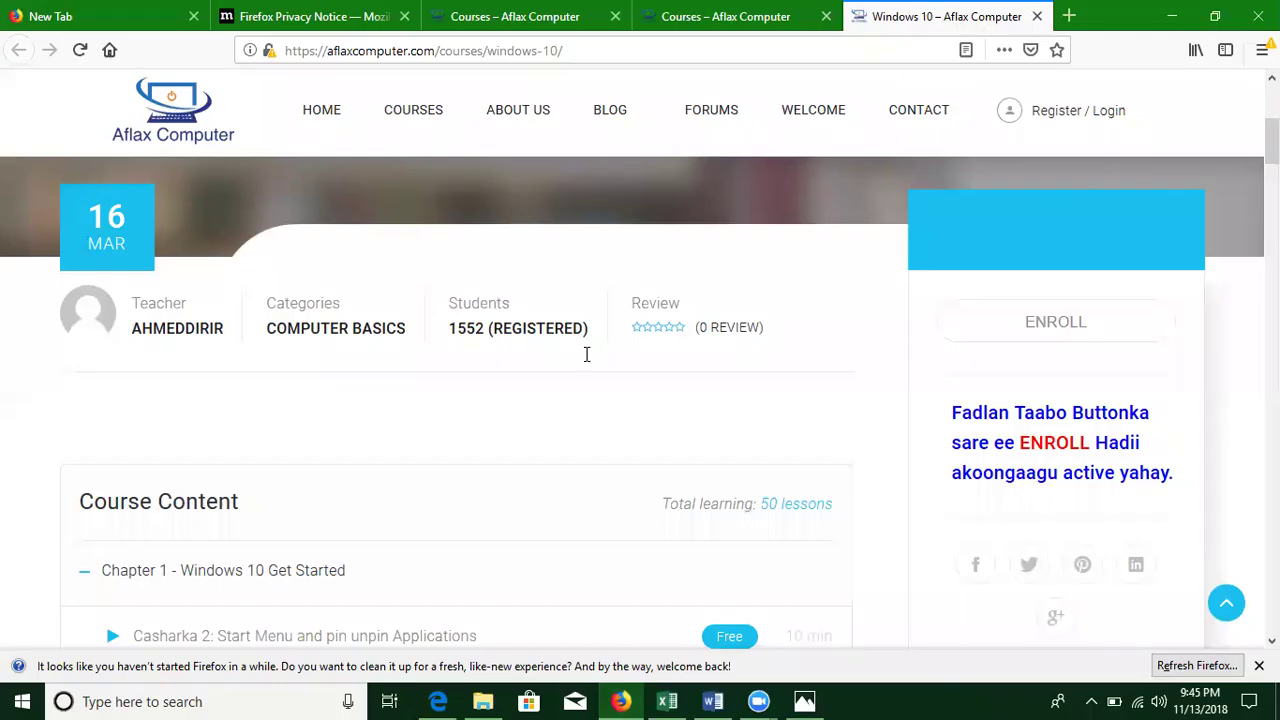
scroll(323, 466, down, 4)
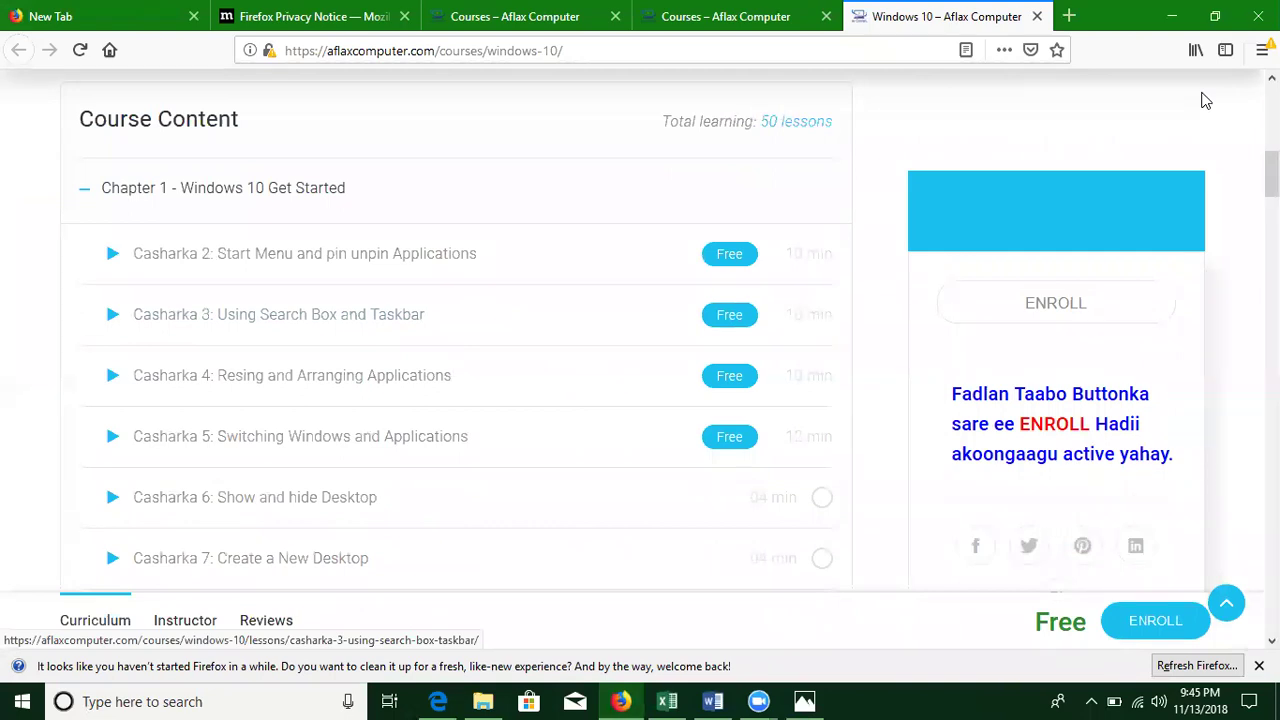
key(super+d)
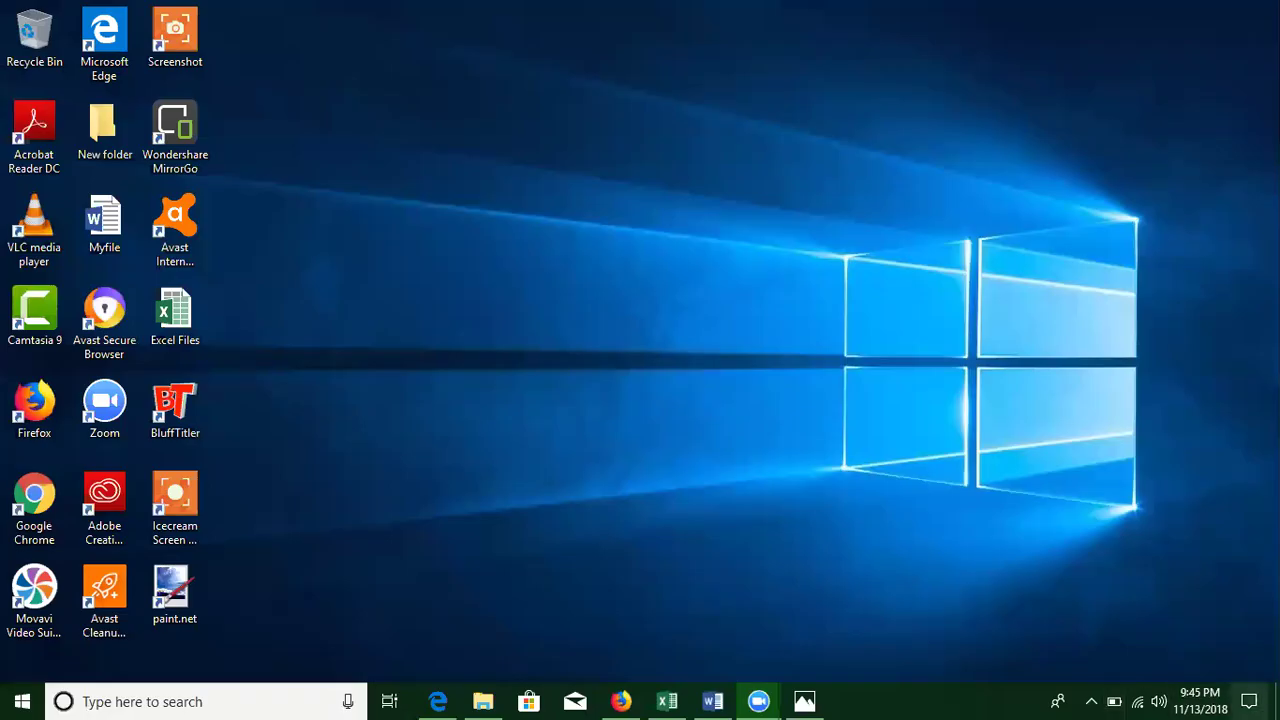
Step: Open the action center to view the notifications and quick actions
click(1249, 701)
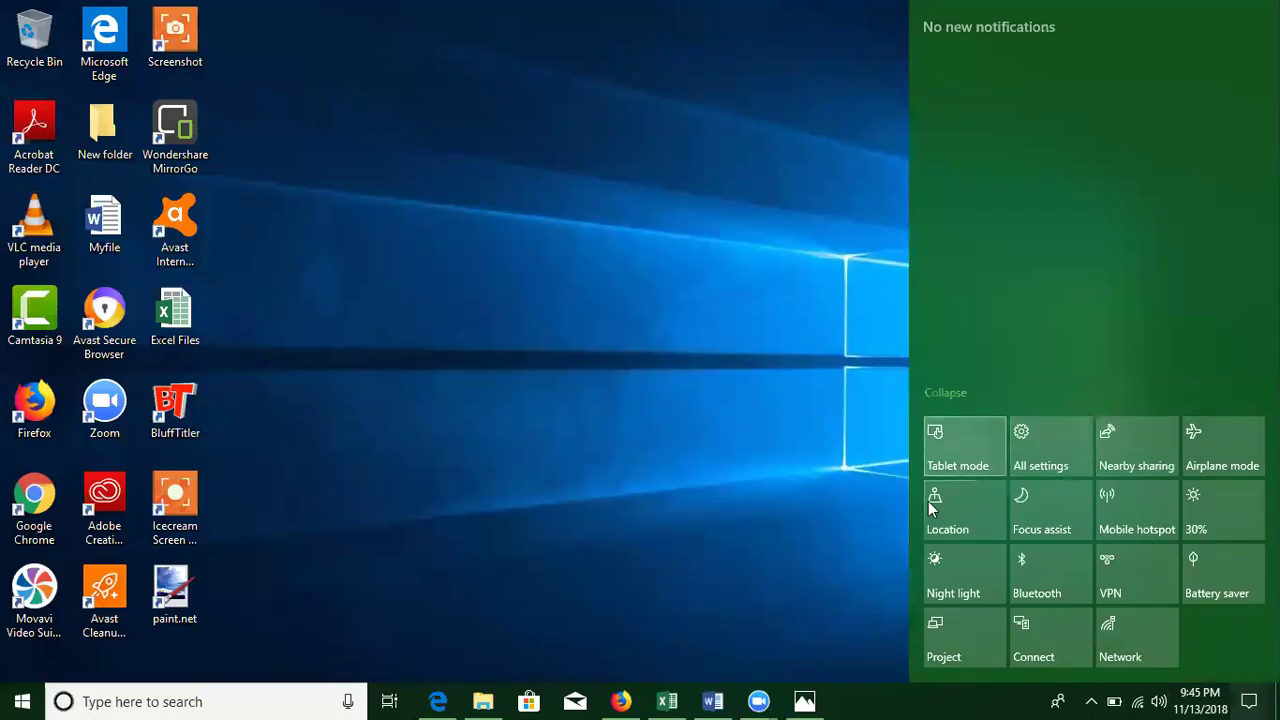
Step: Switch to Firefox, view the Chapter 1 lessons in the Windows 10 course content, and minimize the window
click(621, 701)
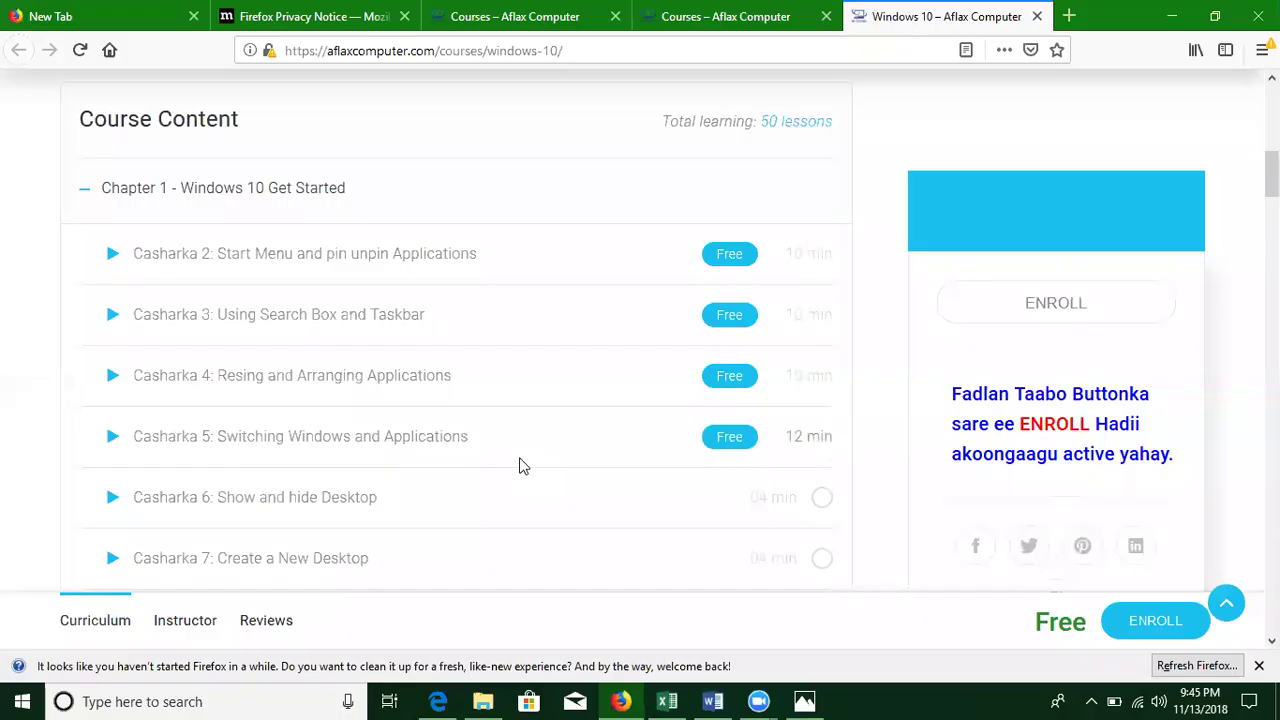
scroll(520, 466, down, 3)
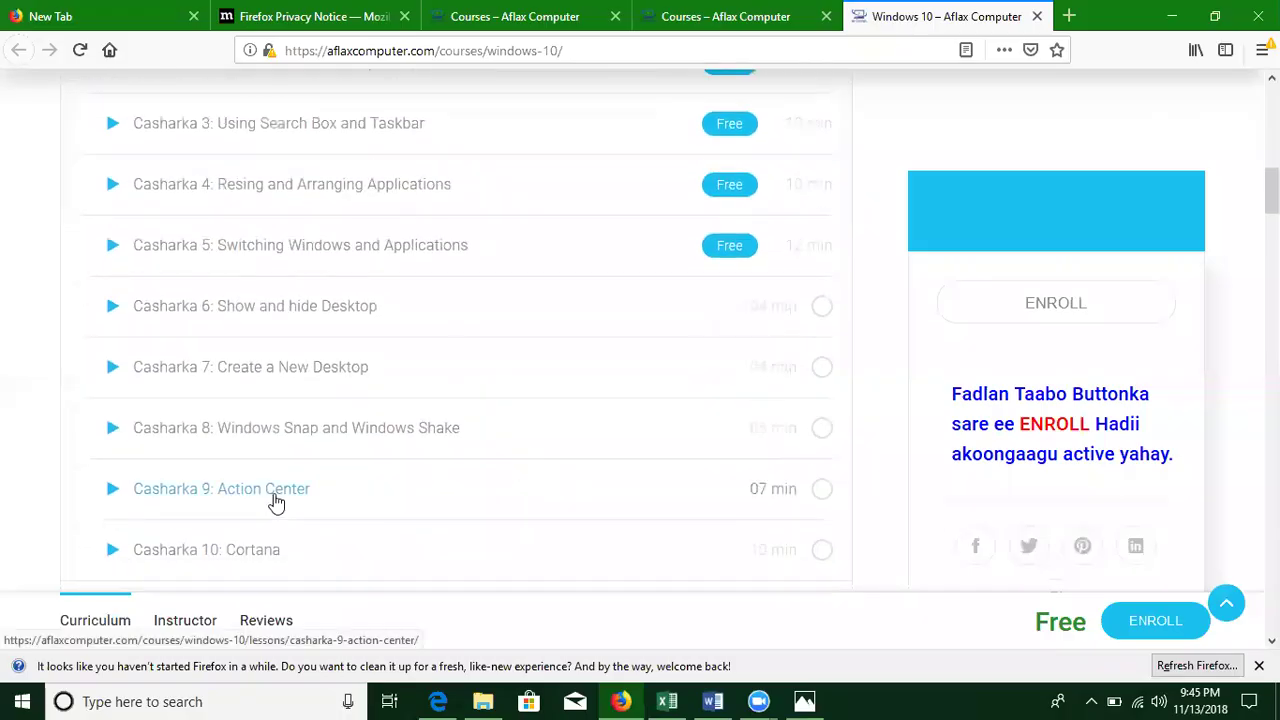
click(1172, 17)
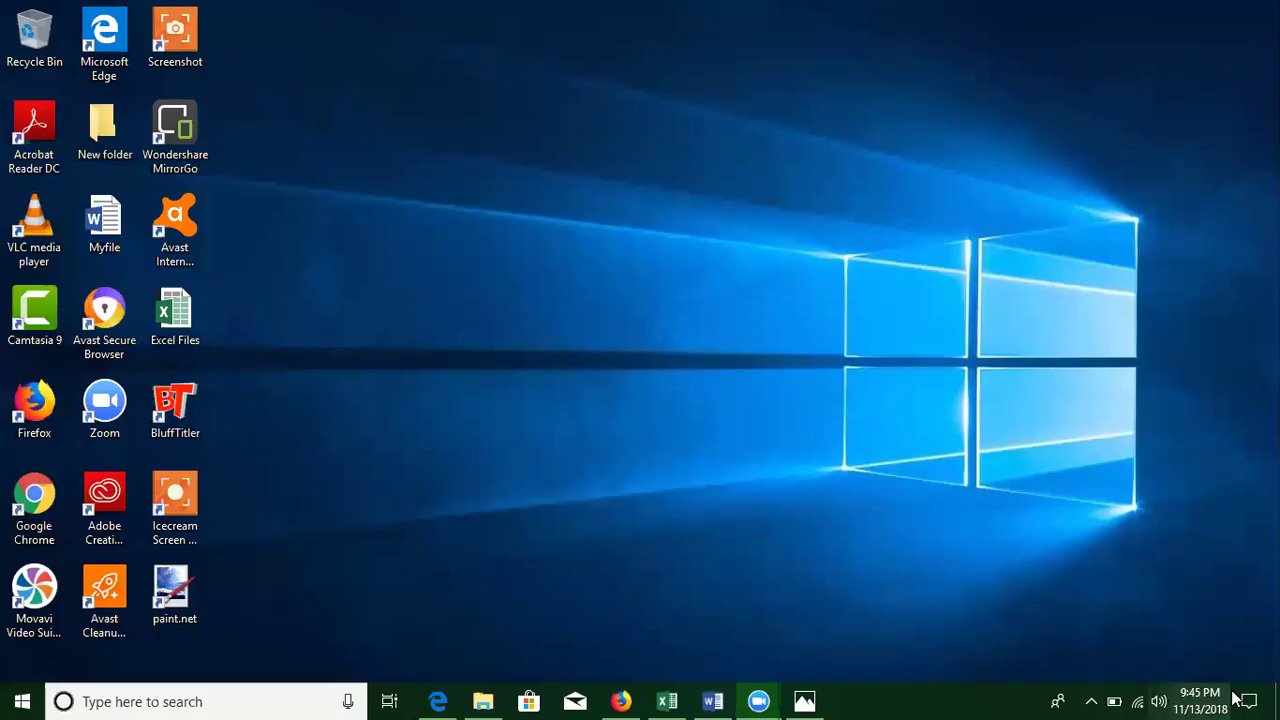
Step: Open the action center and cycle the screen brightness quick action through its levels to 50%
click(1249, 701)
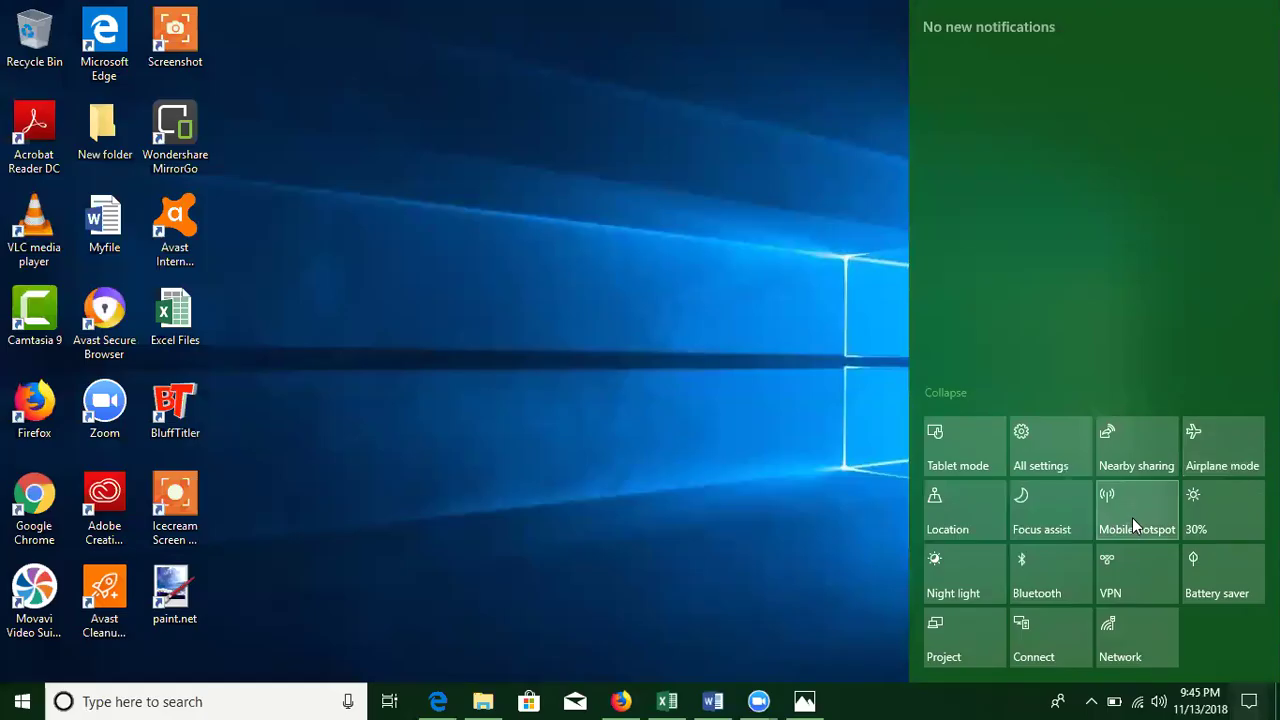
click(1207, 522)
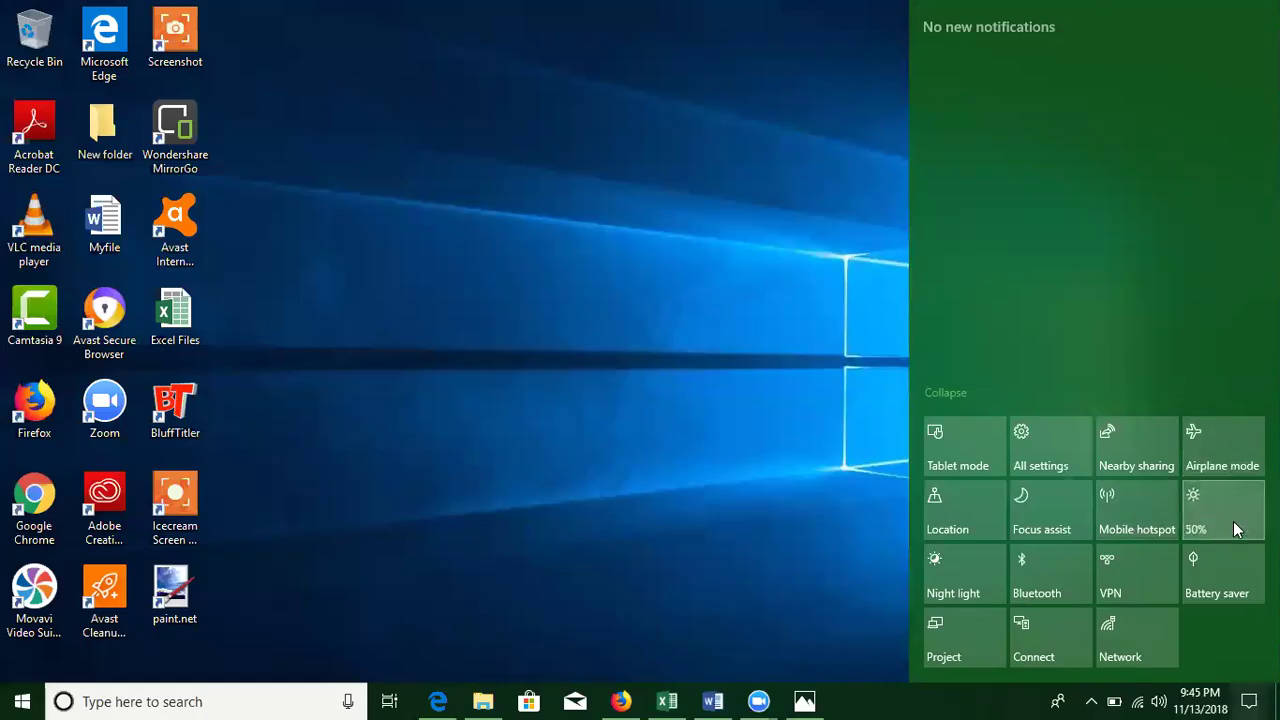
click(1228, 518)
click(1228, 518)
click(1228, 518)
click(1228, 518)
click(1228, 518)
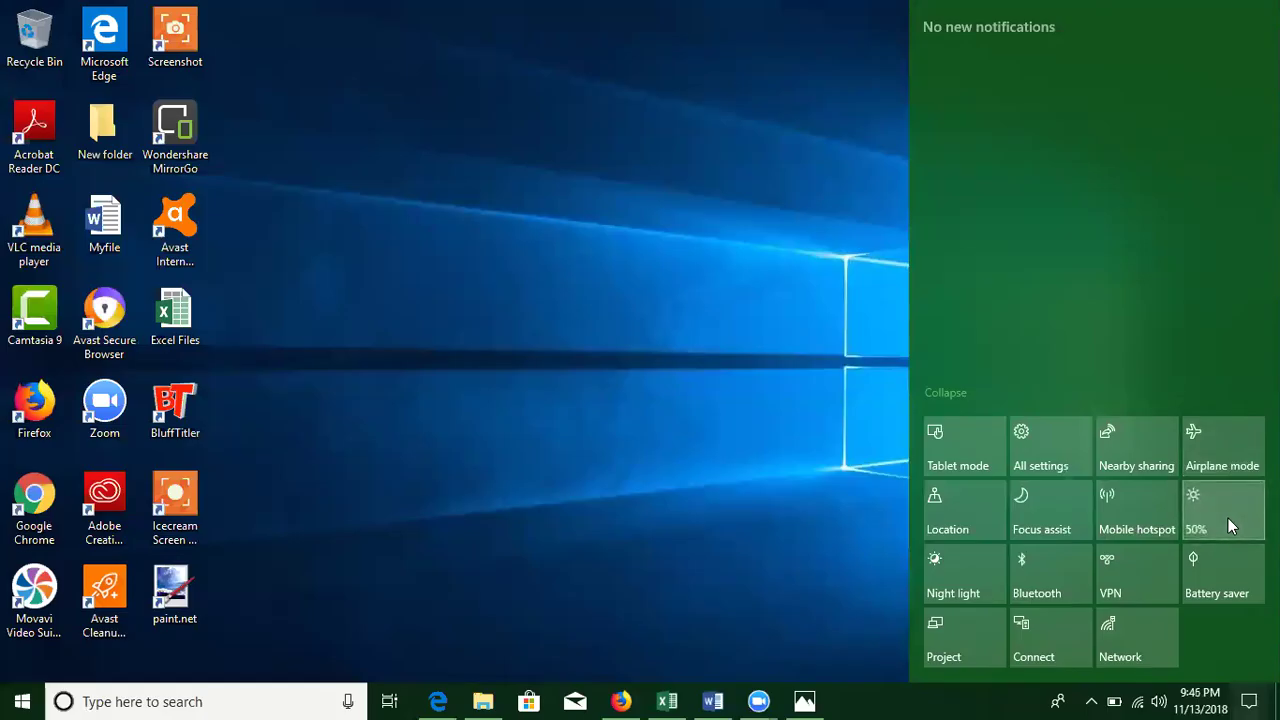
Step: Turn the Night light quick action on and off again, and close the action center
click(982, 577)
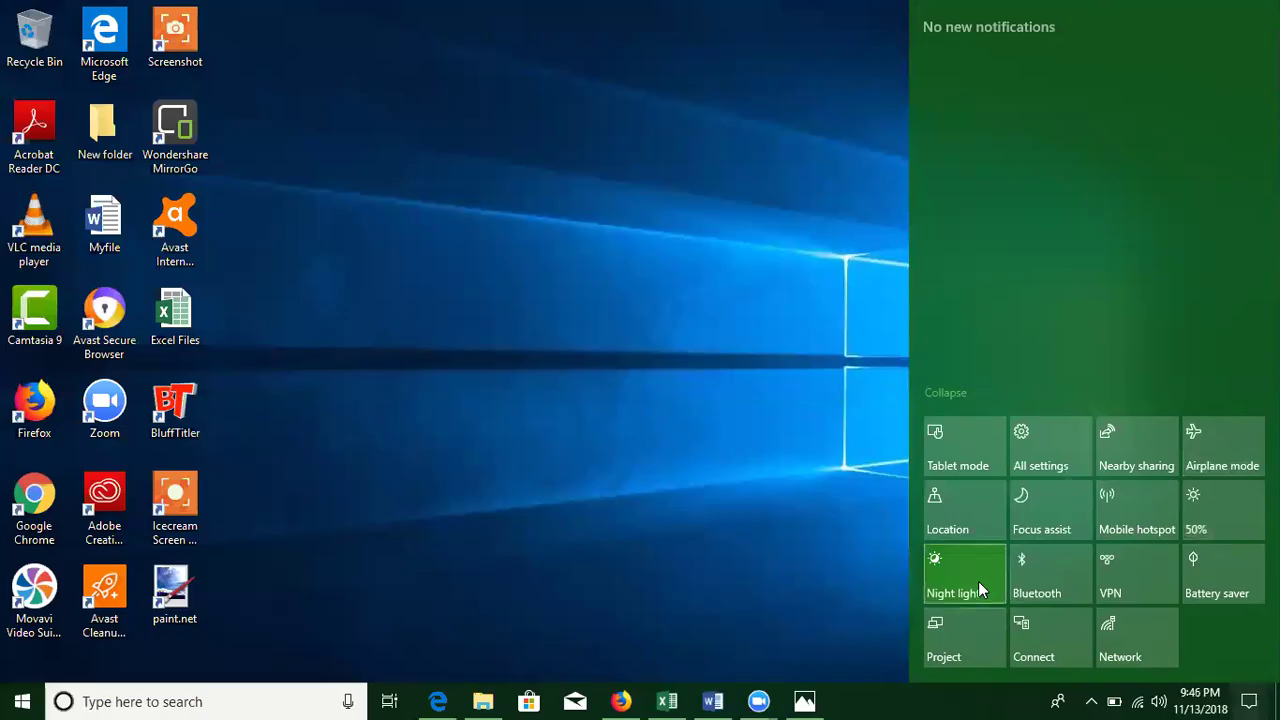
click(977, 583)
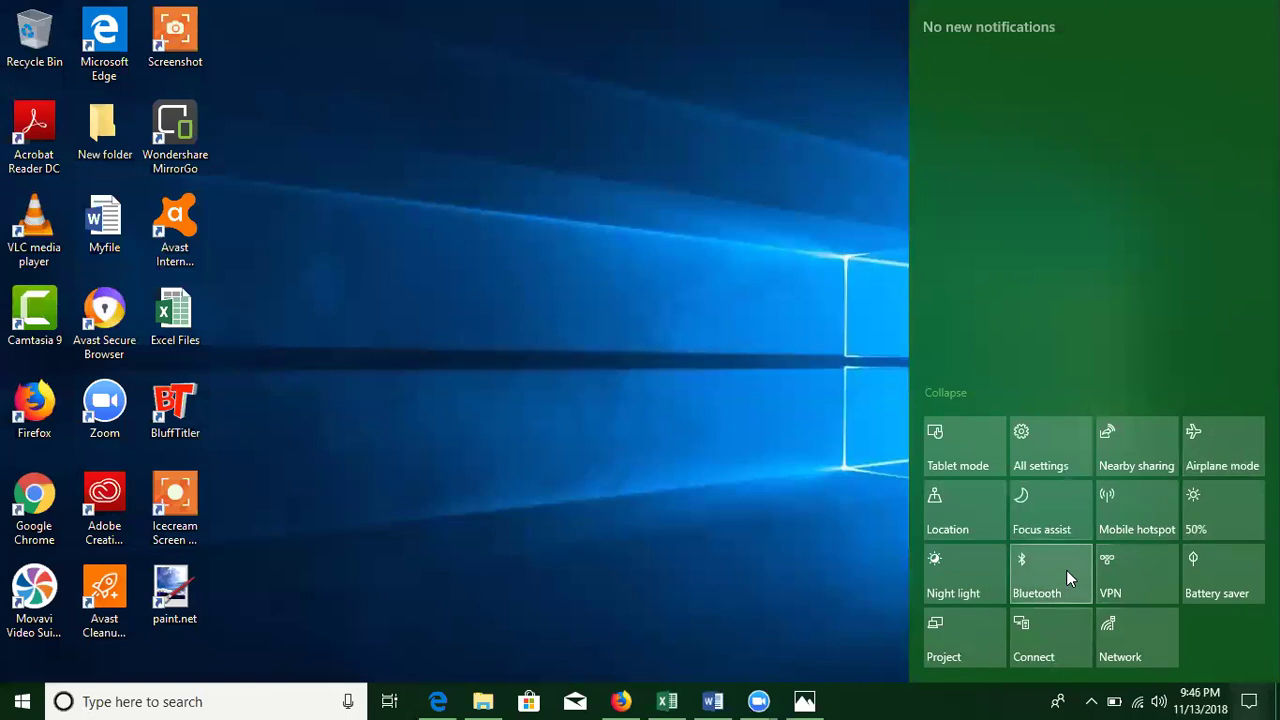
key(Escape)
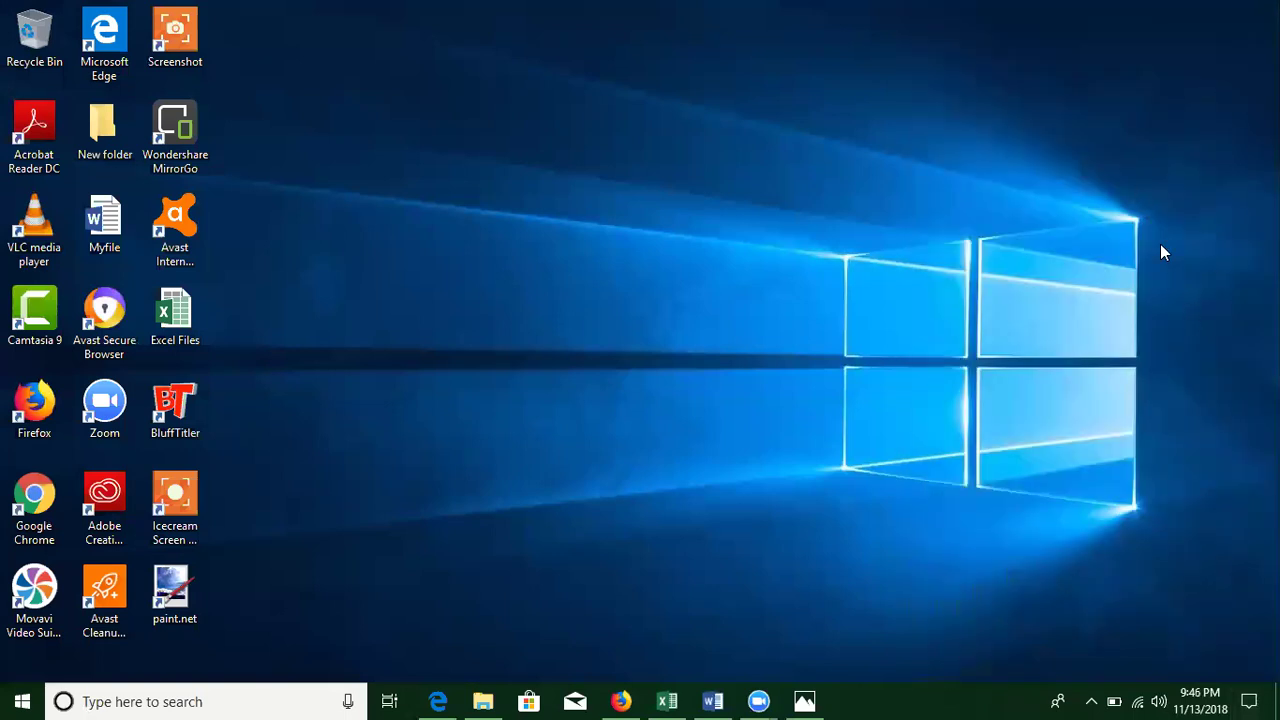
Step: View the Project options for a second screen, and close them without changing the display mode
key(super+p)
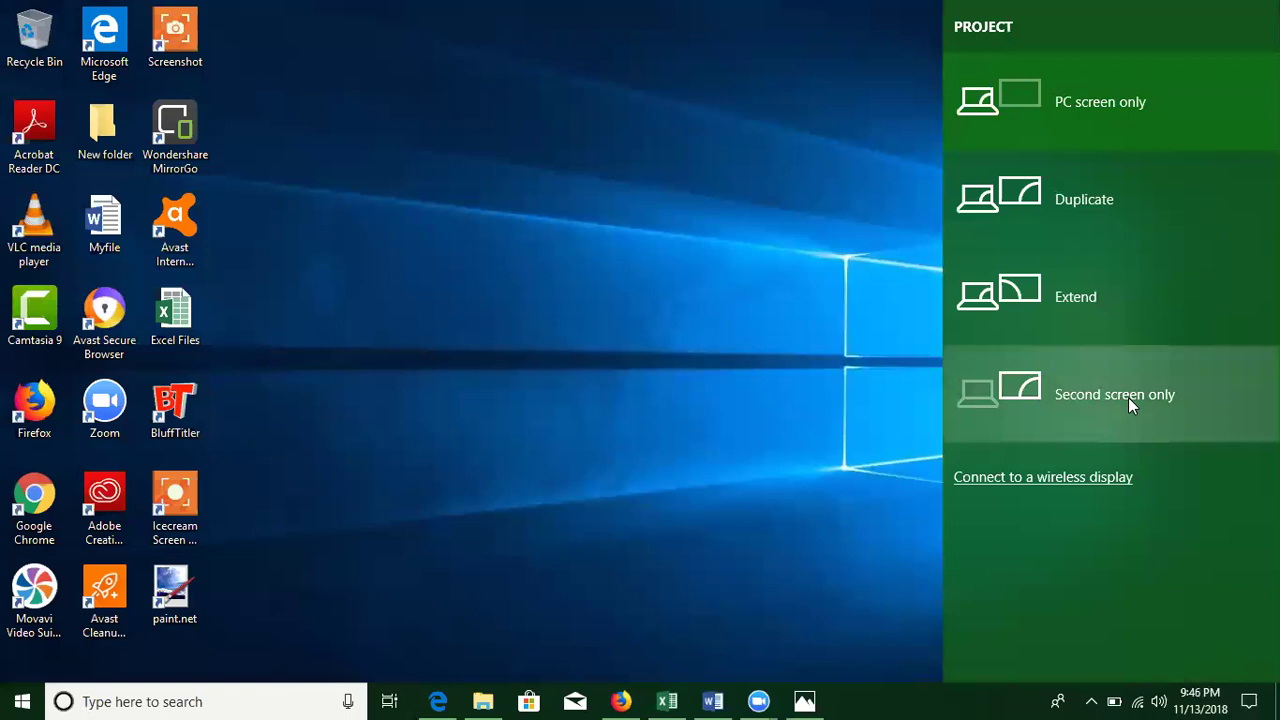
click(880, 353)
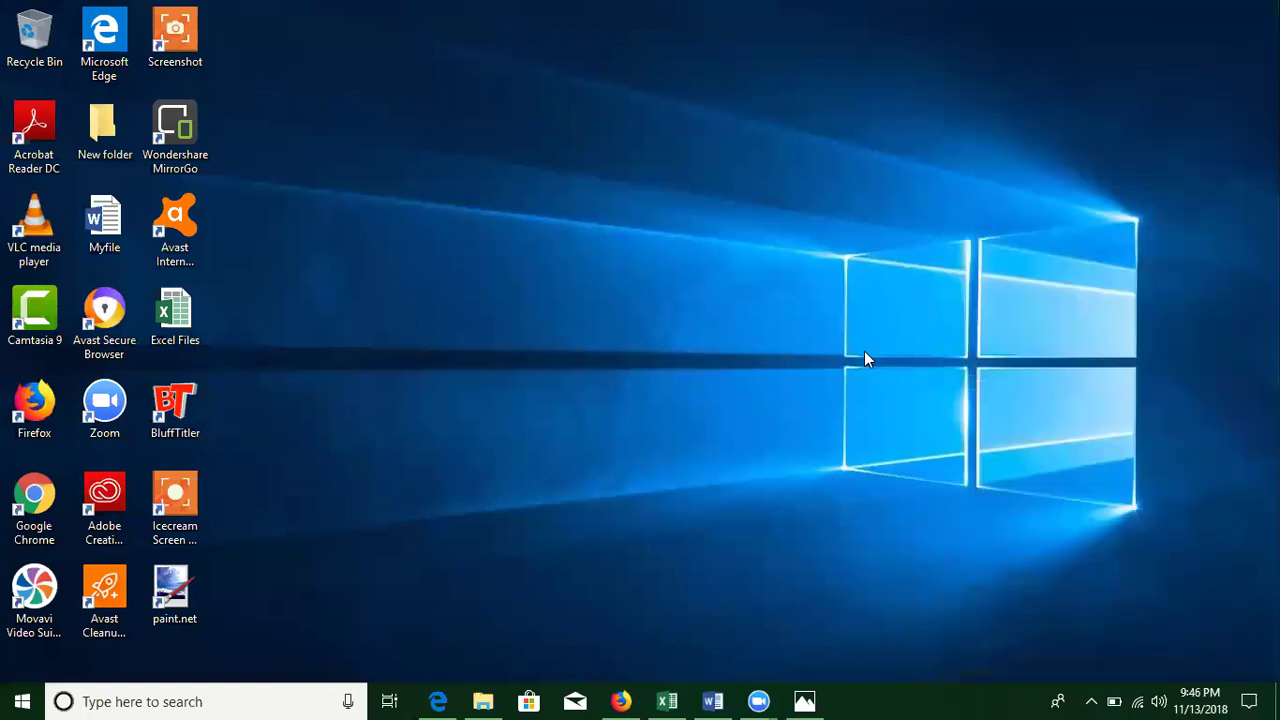
Step: Turn on Tablet mode from the action center, and close the action center to reveal the full-screen Start
click(1249, 701)
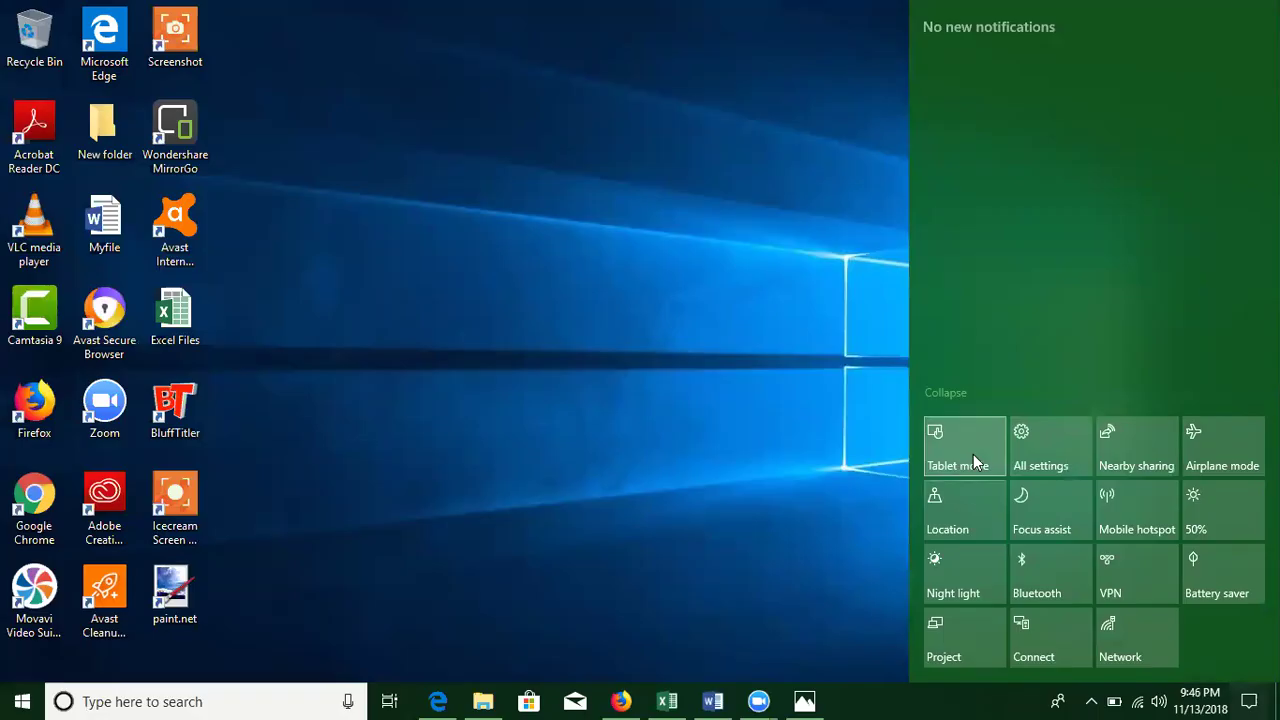
click(969, 446)
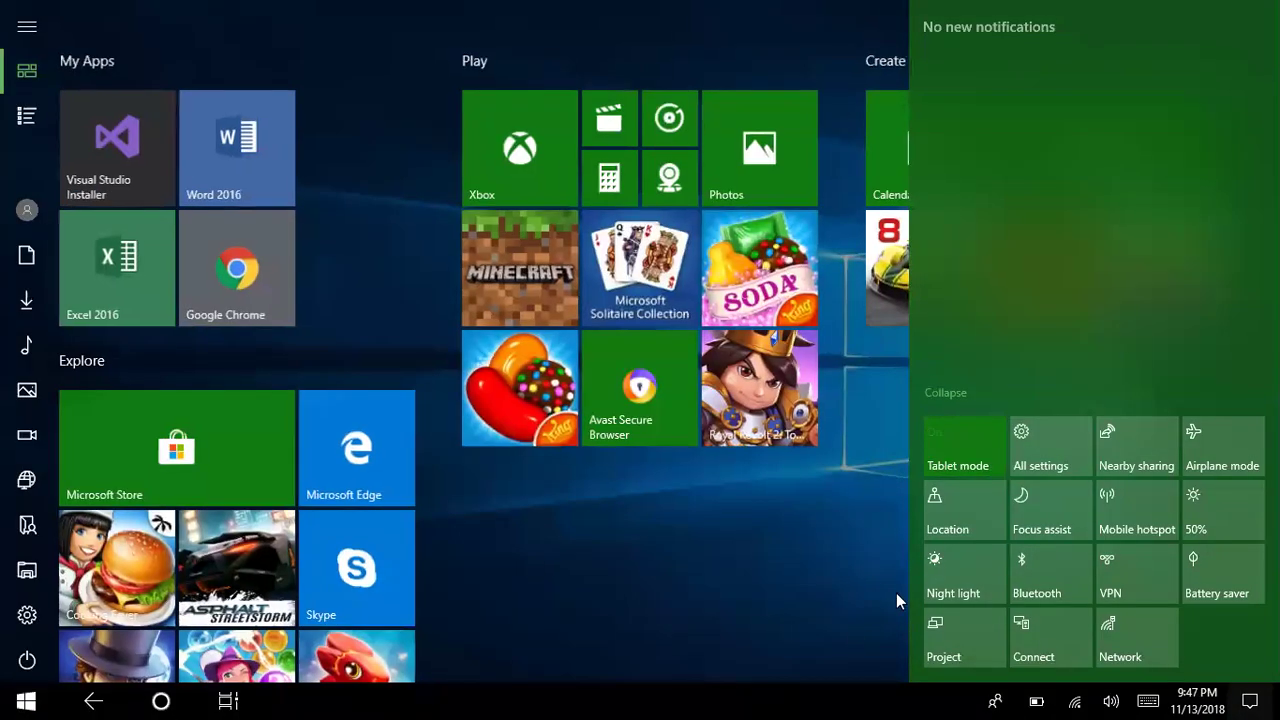
click(5, 697)
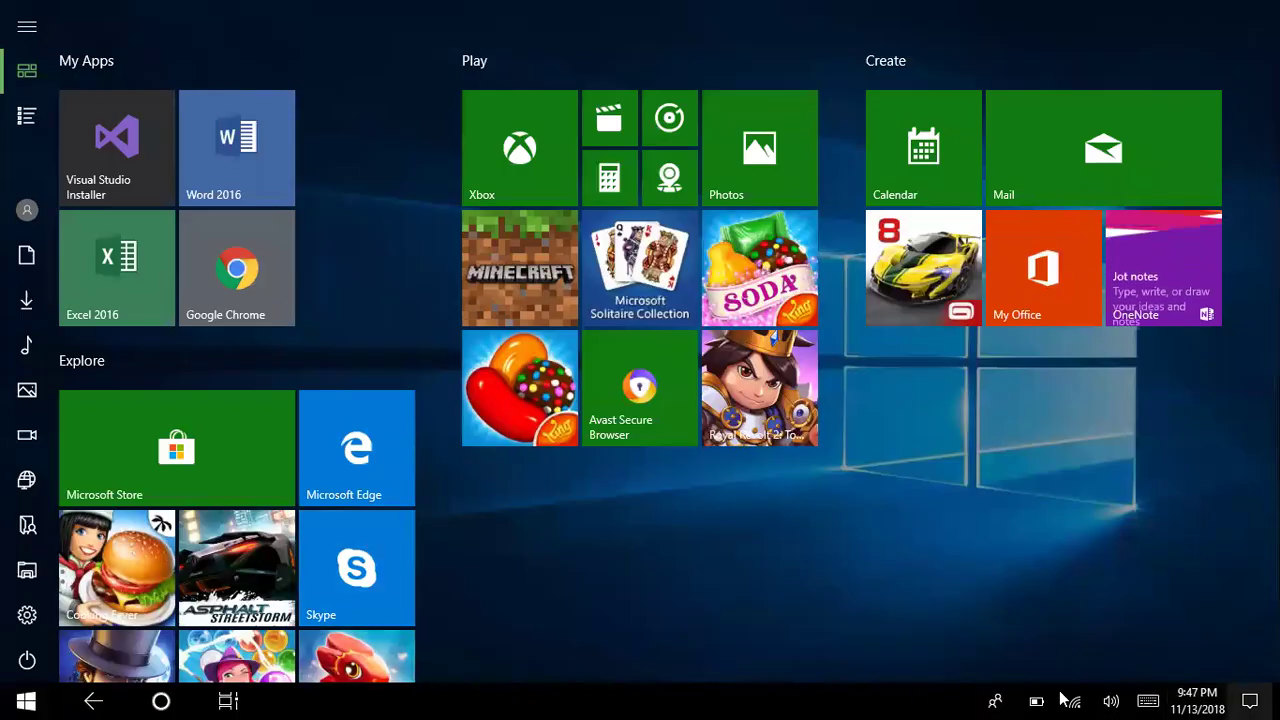
Step: Look through the expanded navigation menu, the power options and the pinned tiles of the full-screen Start
click(27, 27)
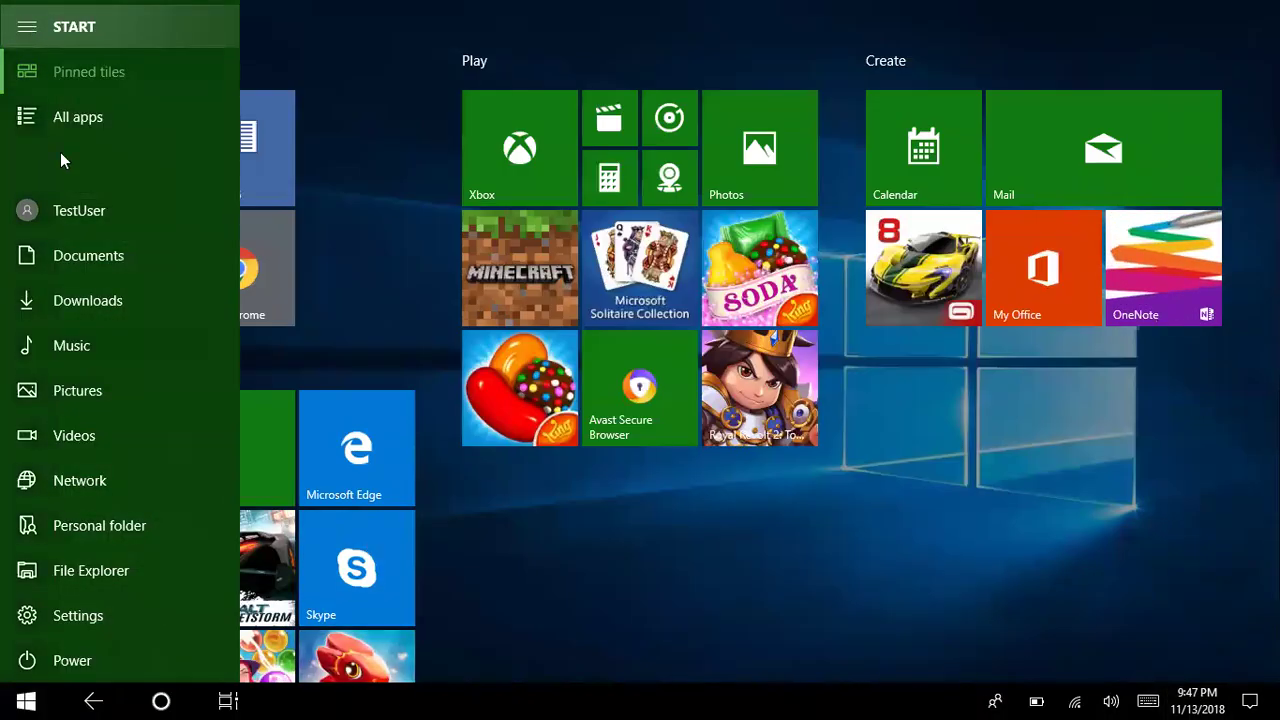
click(27, 660)
click(395, 298)
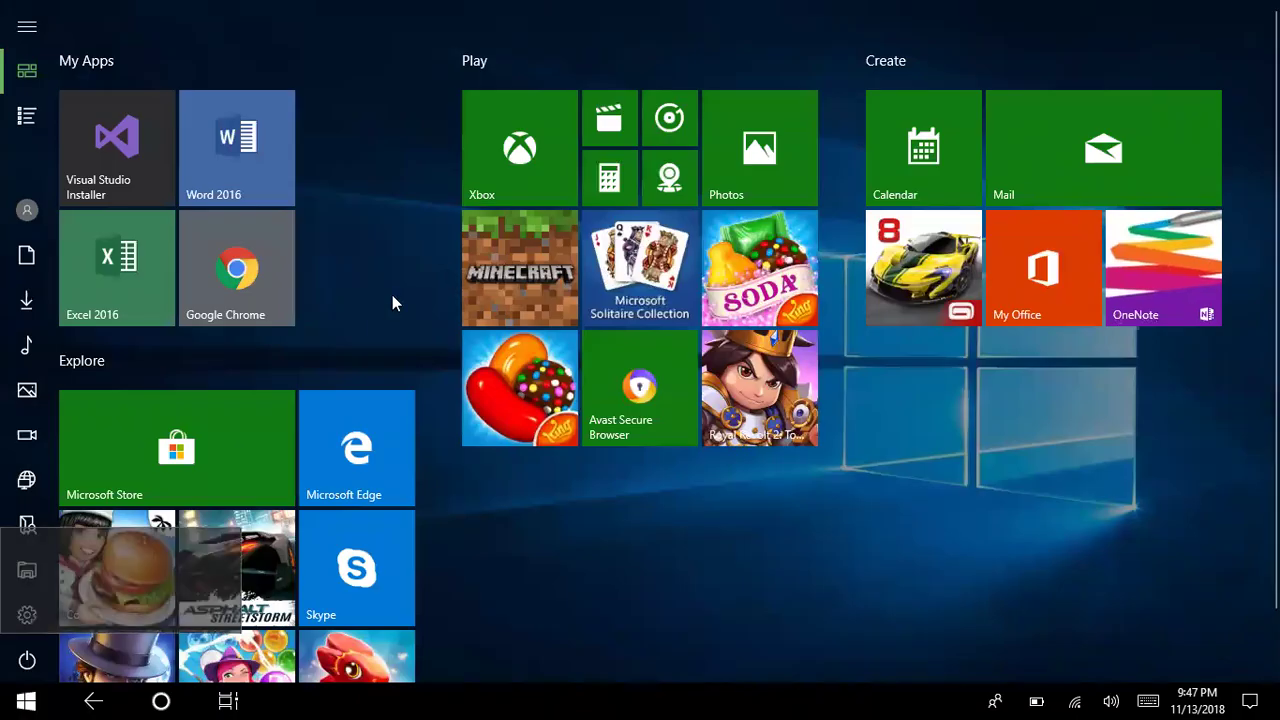
scroll(400, 320, down, 2)
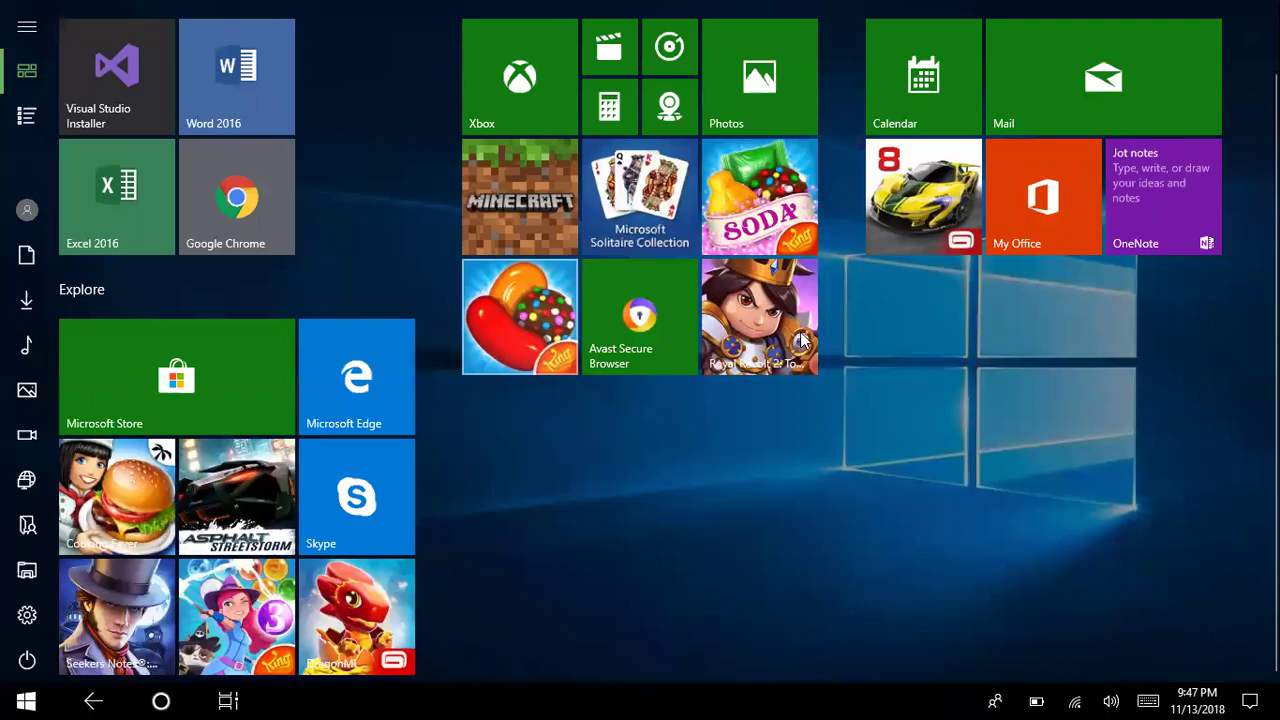
scroll(718, 298, up, 2)
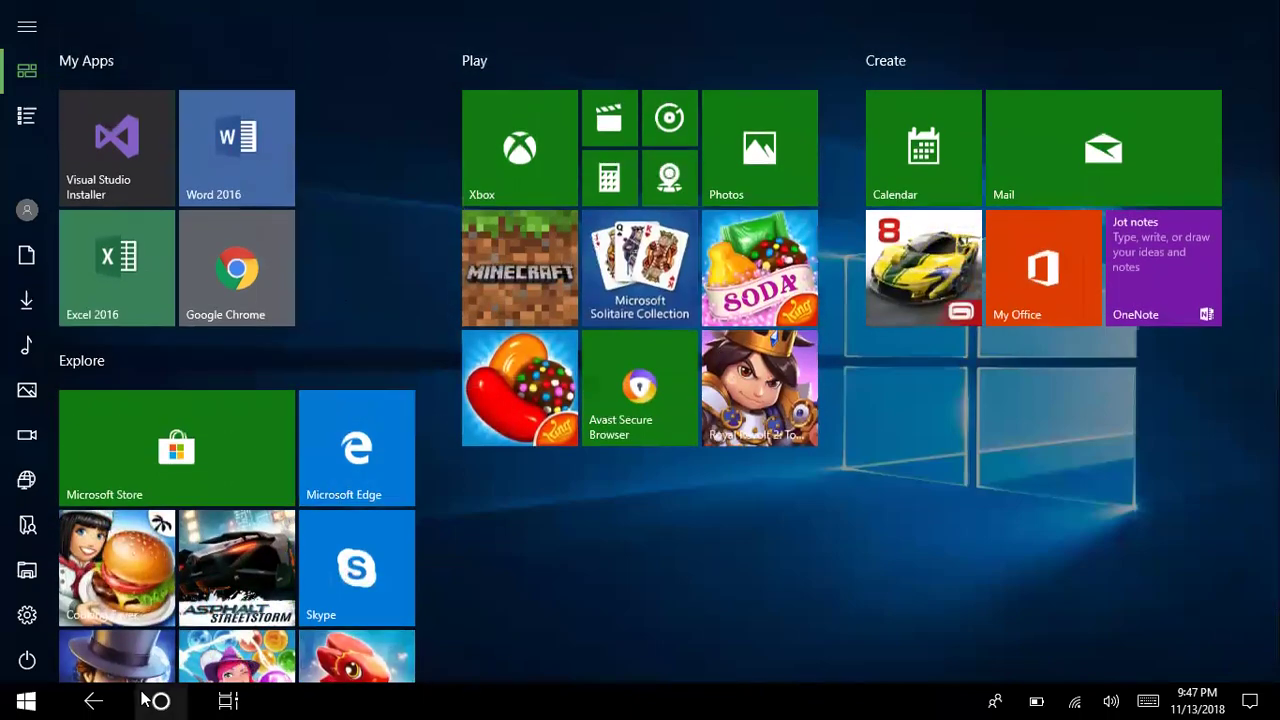
Step: View the Cortana search pane and the account options in Tablet mode, closing each of them
click(161, 700)
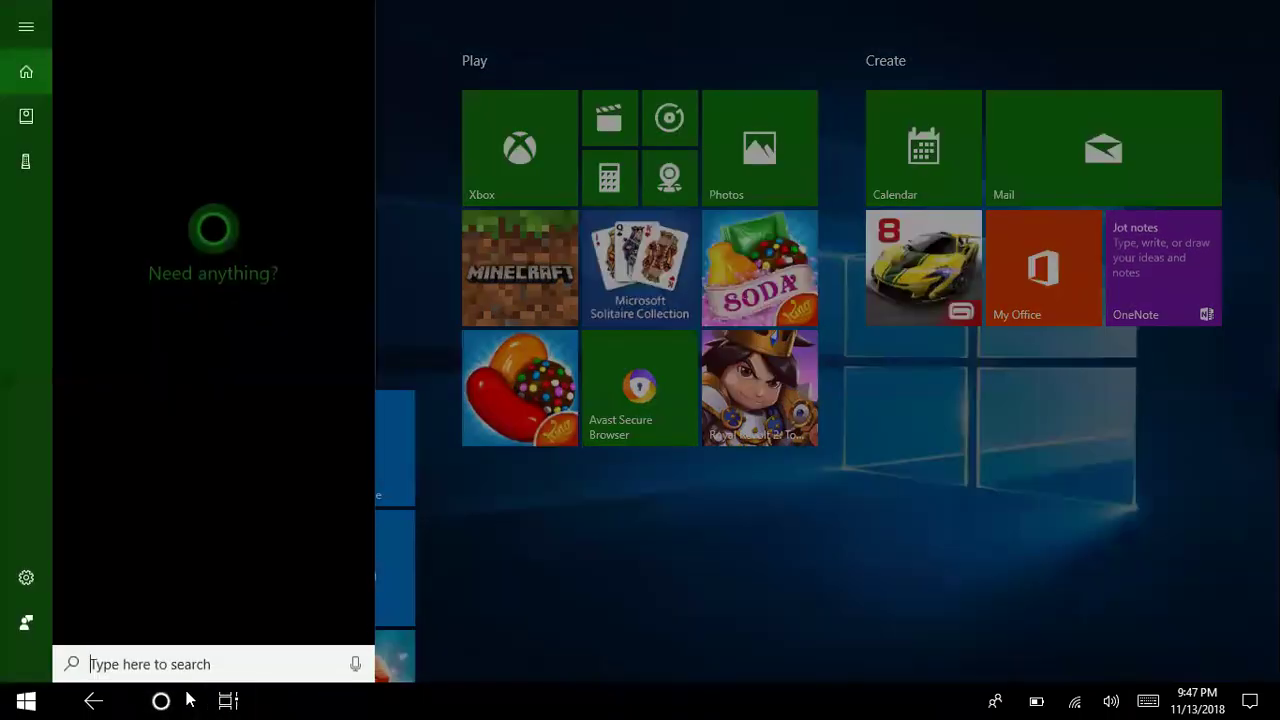
click(188, 700)
scroll(664, 510, down, 2)
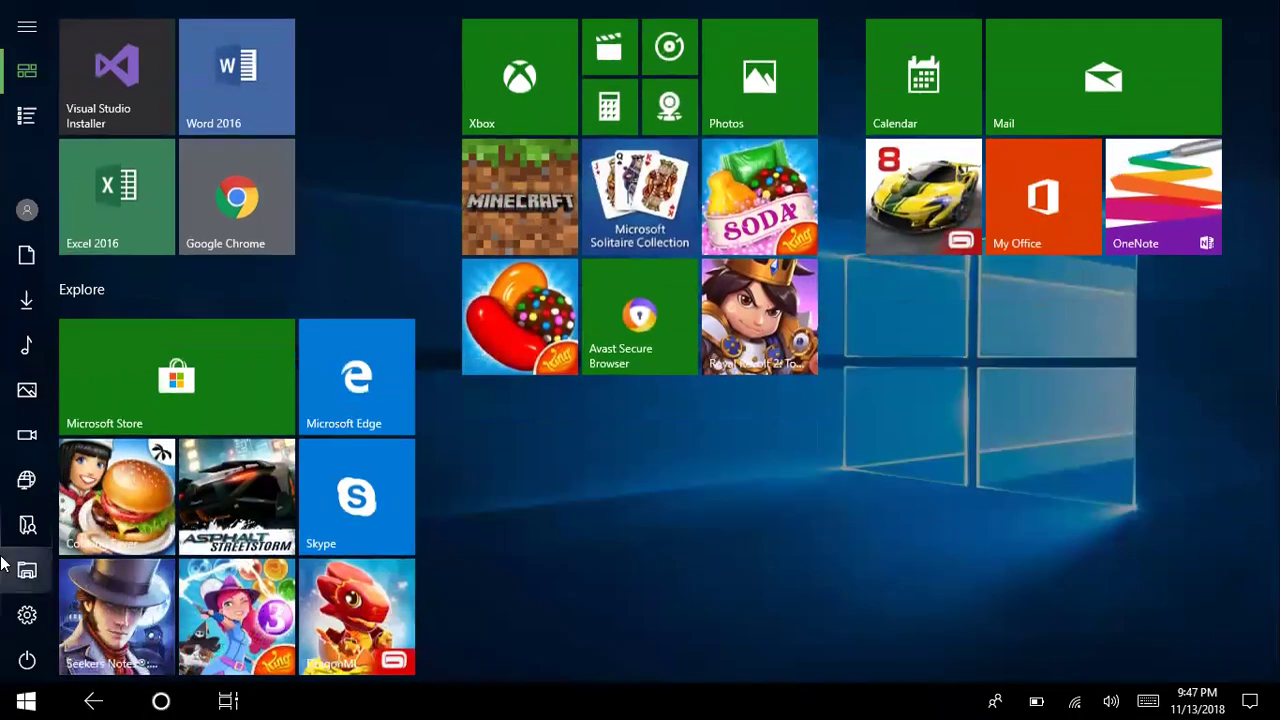
click(27, 210)
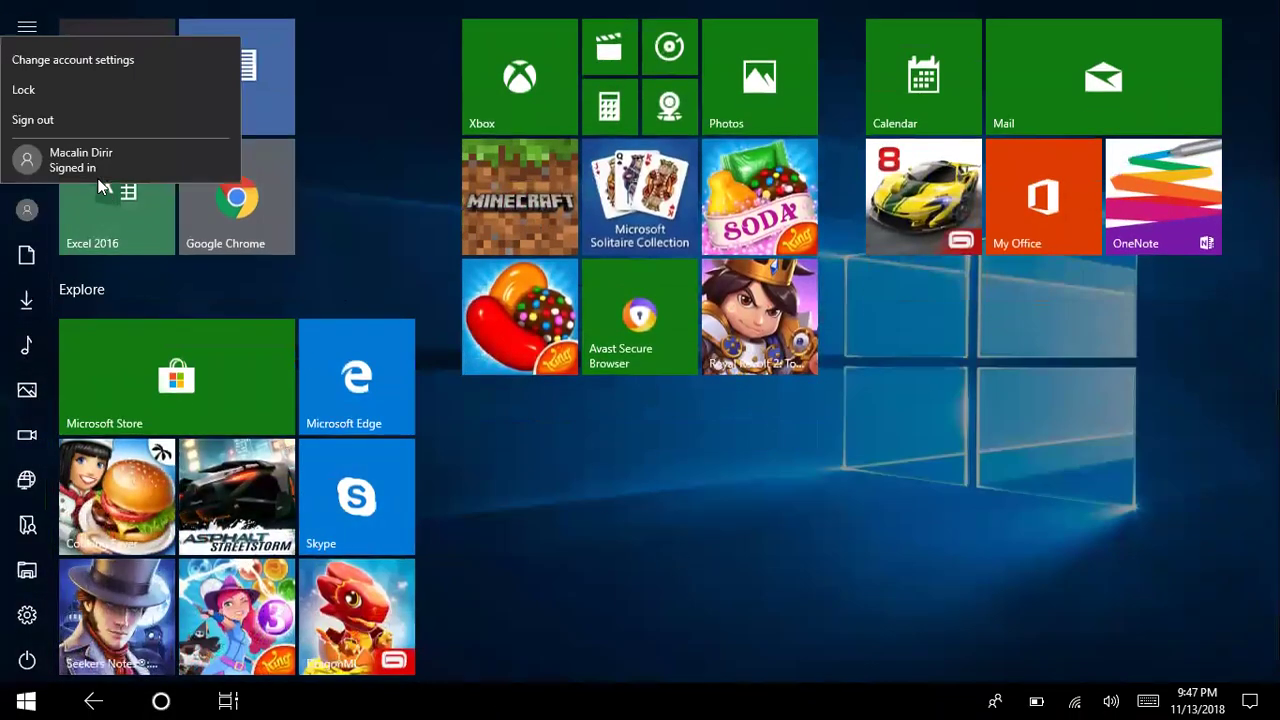
click(576, 438)
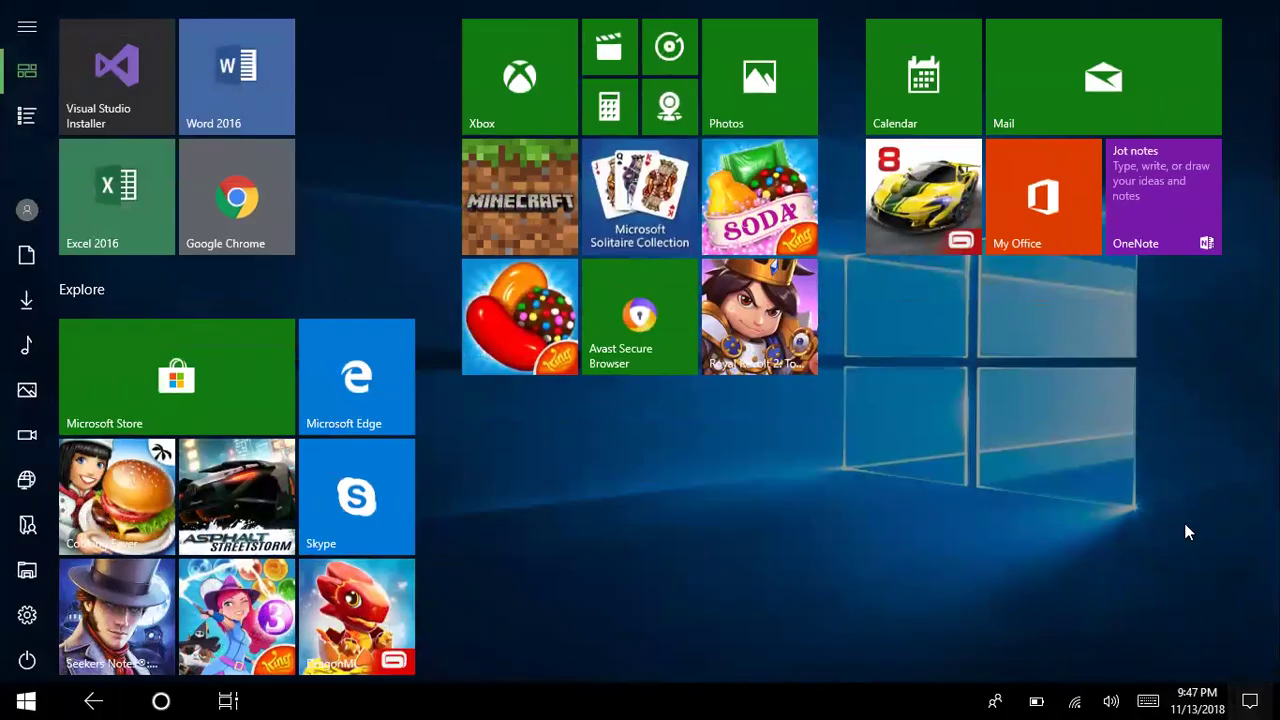
Step: Turn off Tablet mode from the action center, and close the Start menu to return to the desktop
key(super+a)
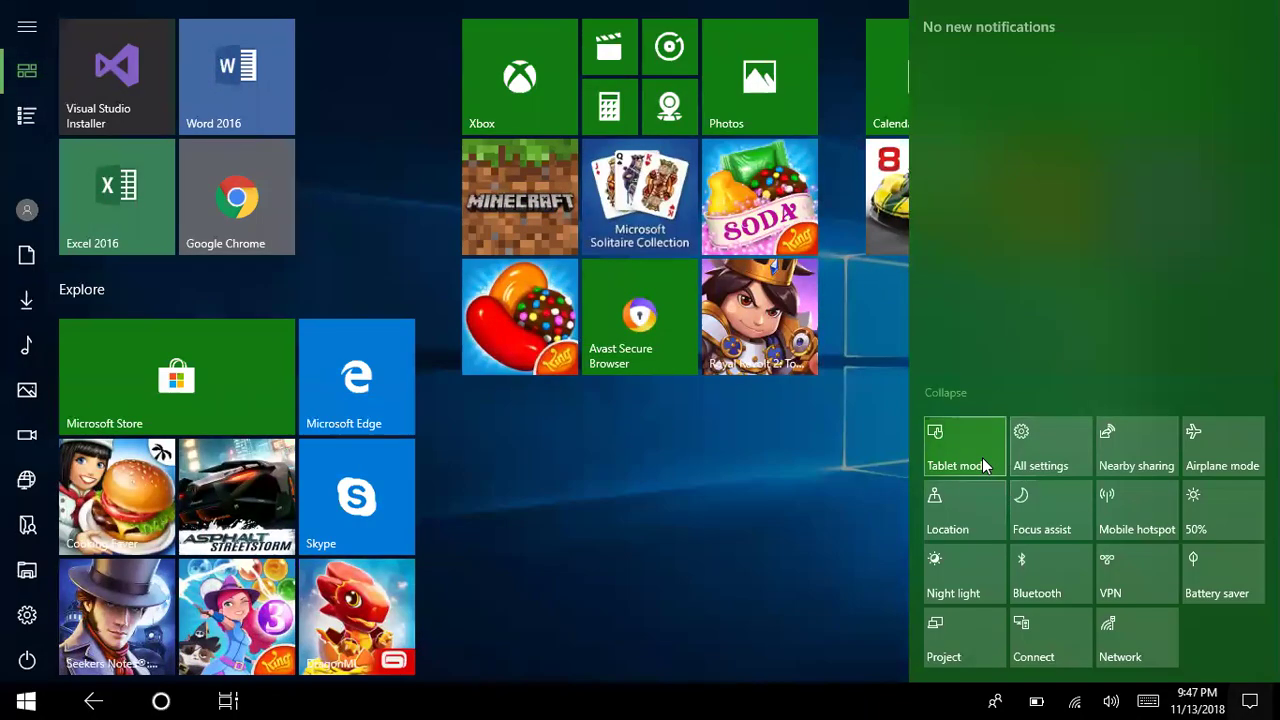
click(845, 698)
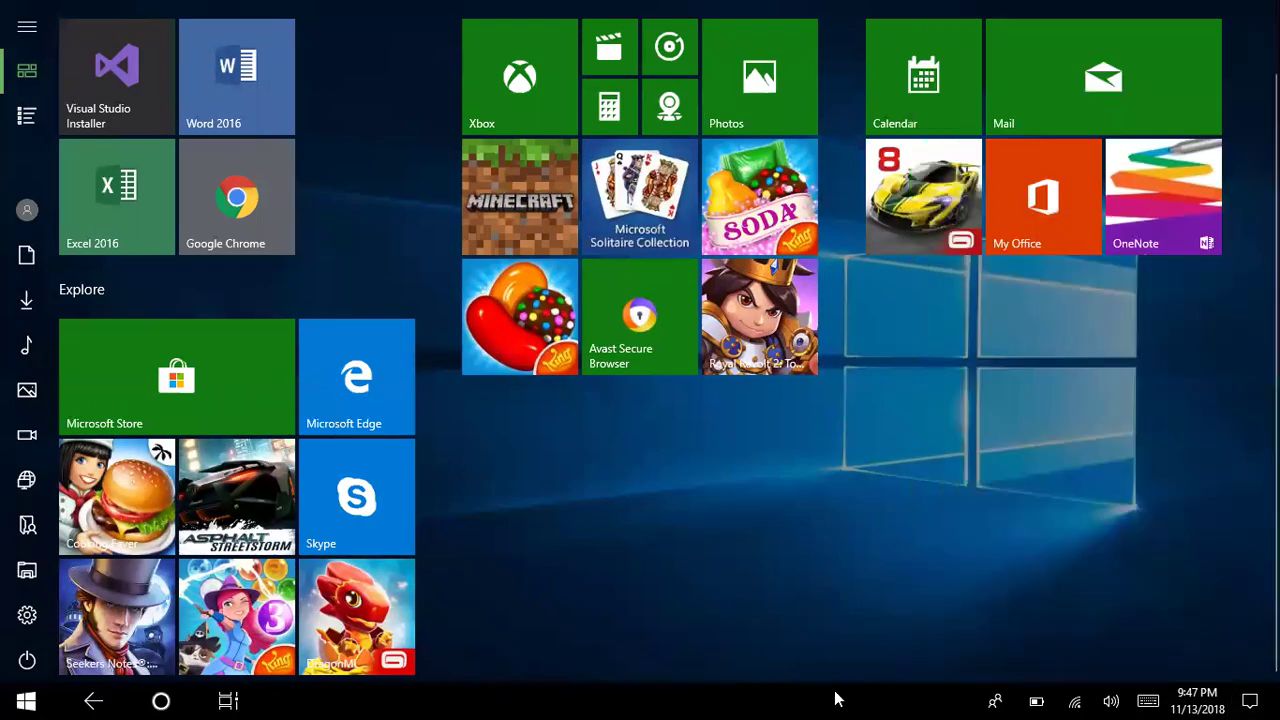
right_click(762, 700)
click(1200, 520)
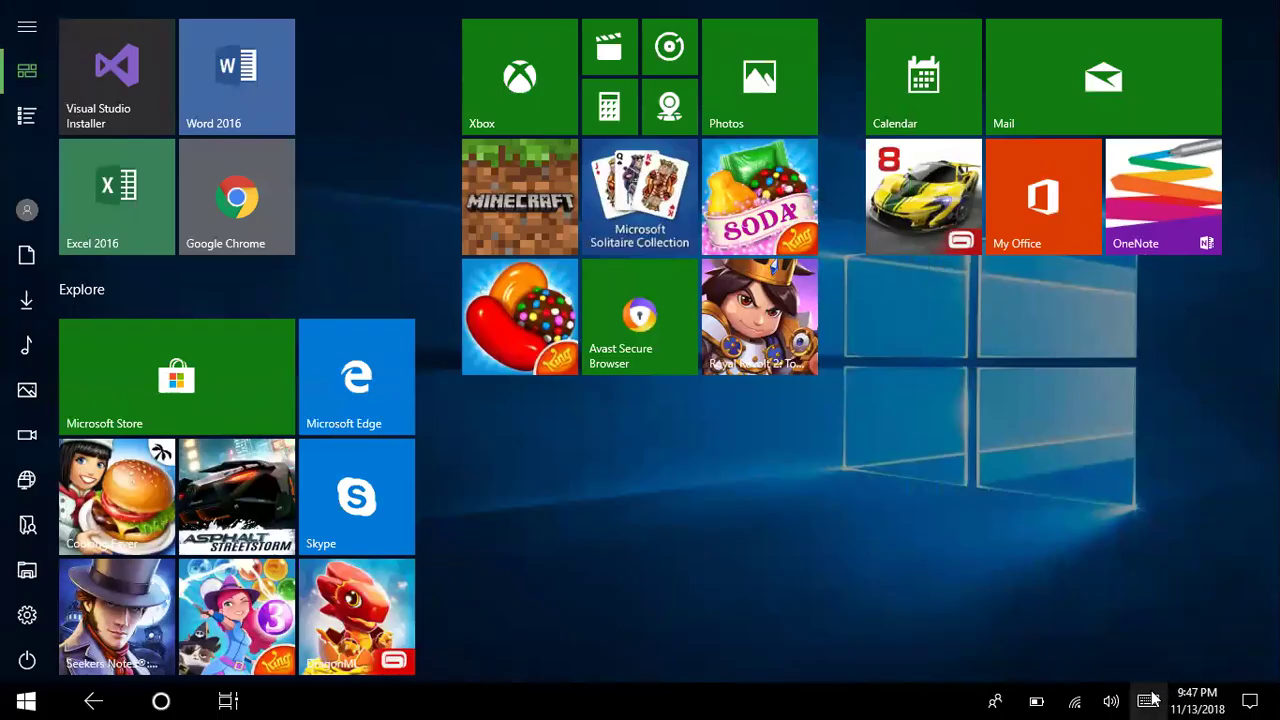
click(1250, 700)
click(960, 452)
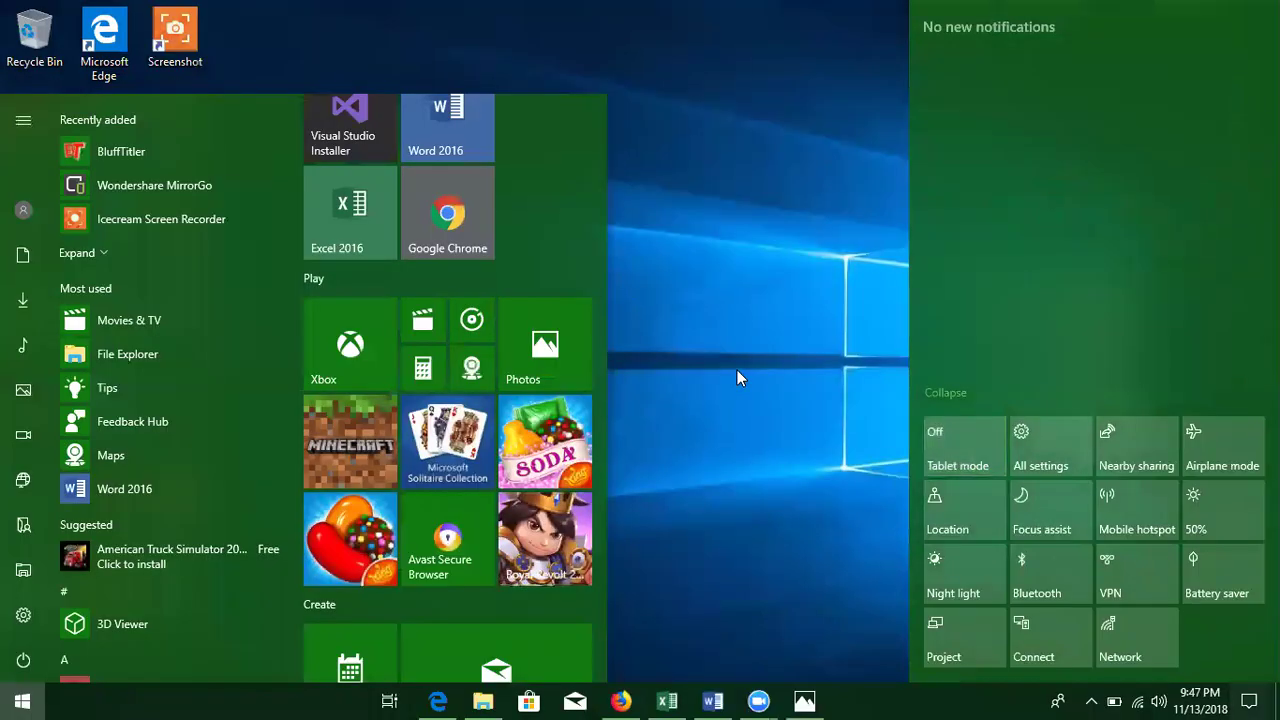
click(669, 420)
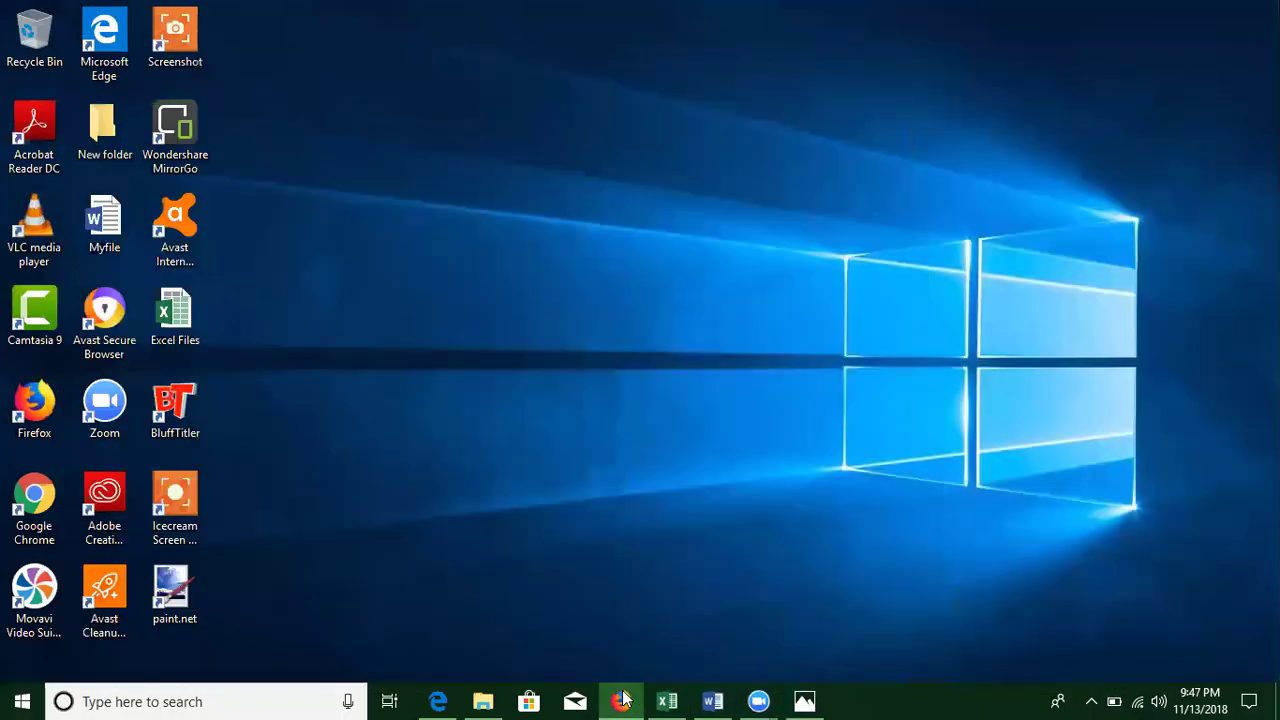
Step: Switch to Firefox with the Windows 10 course page, and close the on-screen touch keyboard
click(621, 700)
click(621, 700)
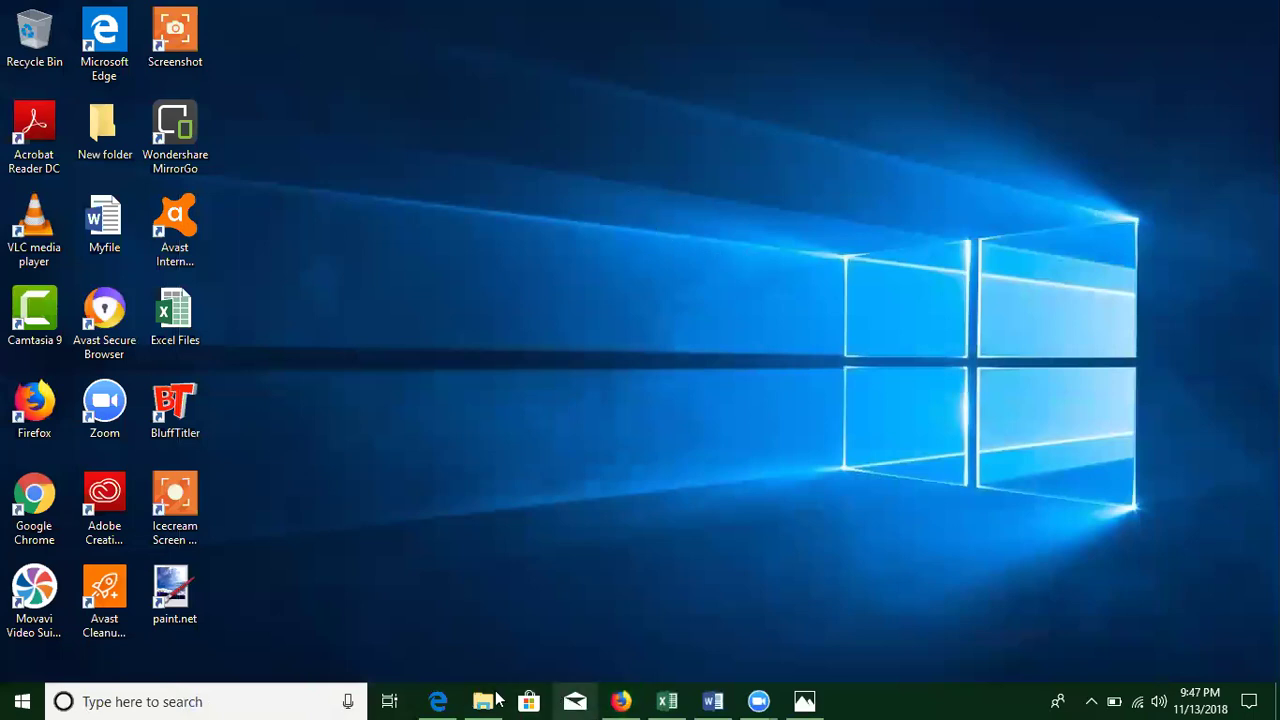
click(621, 700)
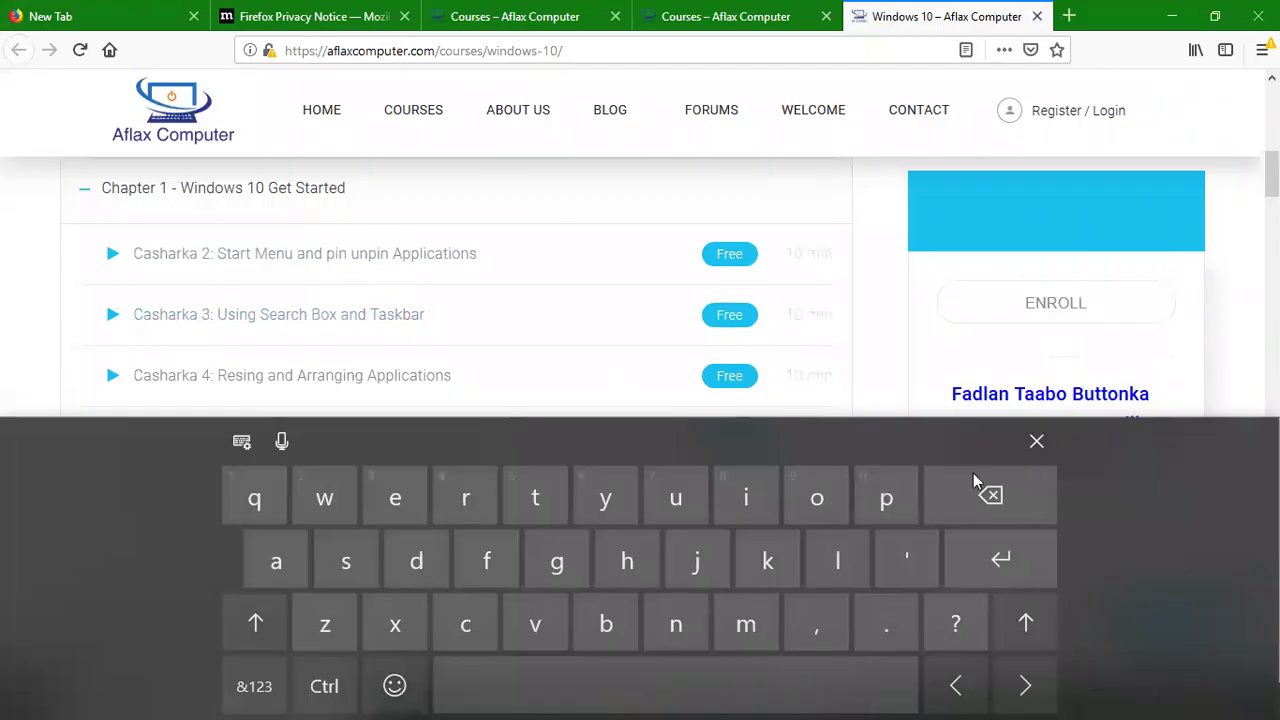
click(1036, 444)
Step: Look through the lessons in Chapters 1 and 2 of the Windows 10 course content
scroll(14, 374, down, 5)
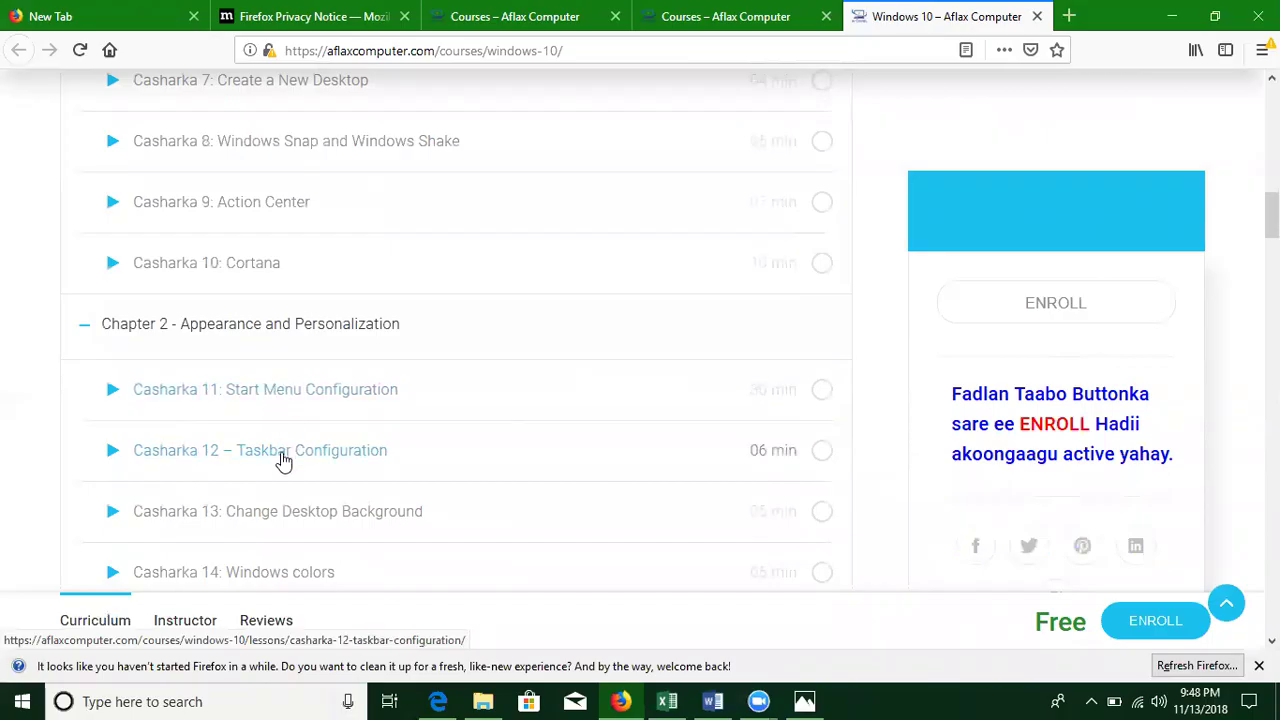
scroll(80, 415, up, 6)
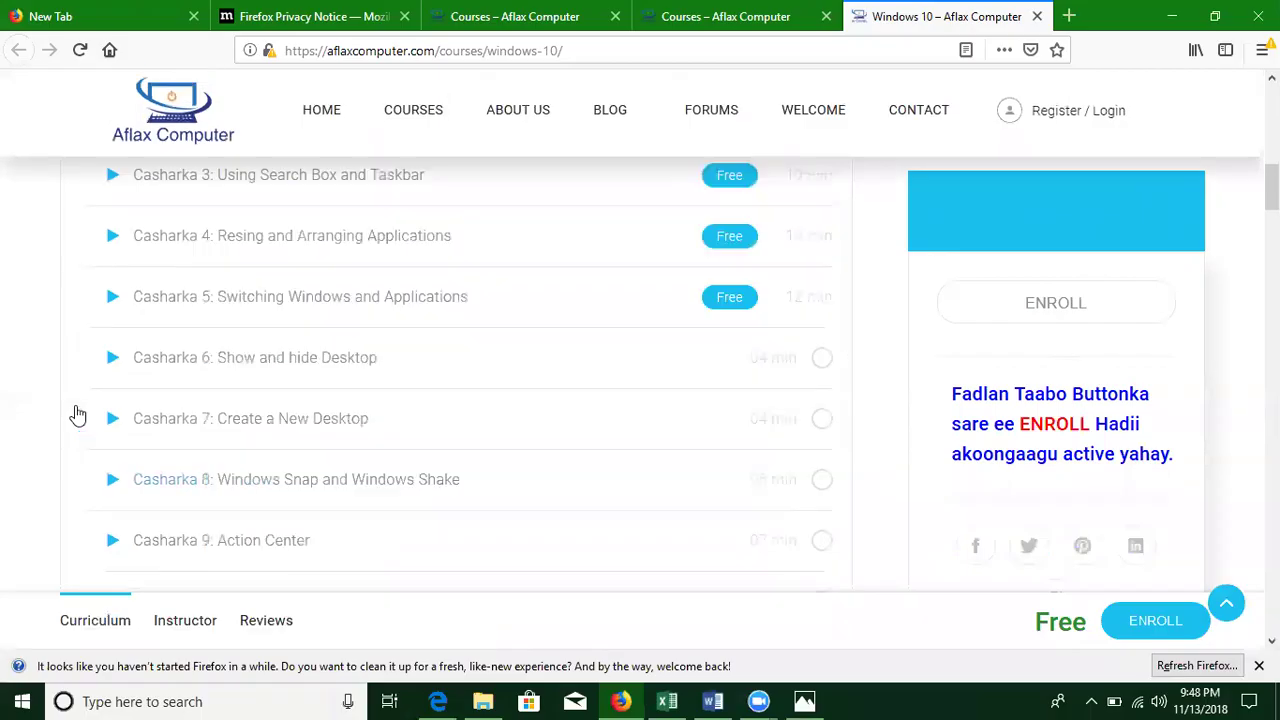
scroll(78, 415, down, 2)
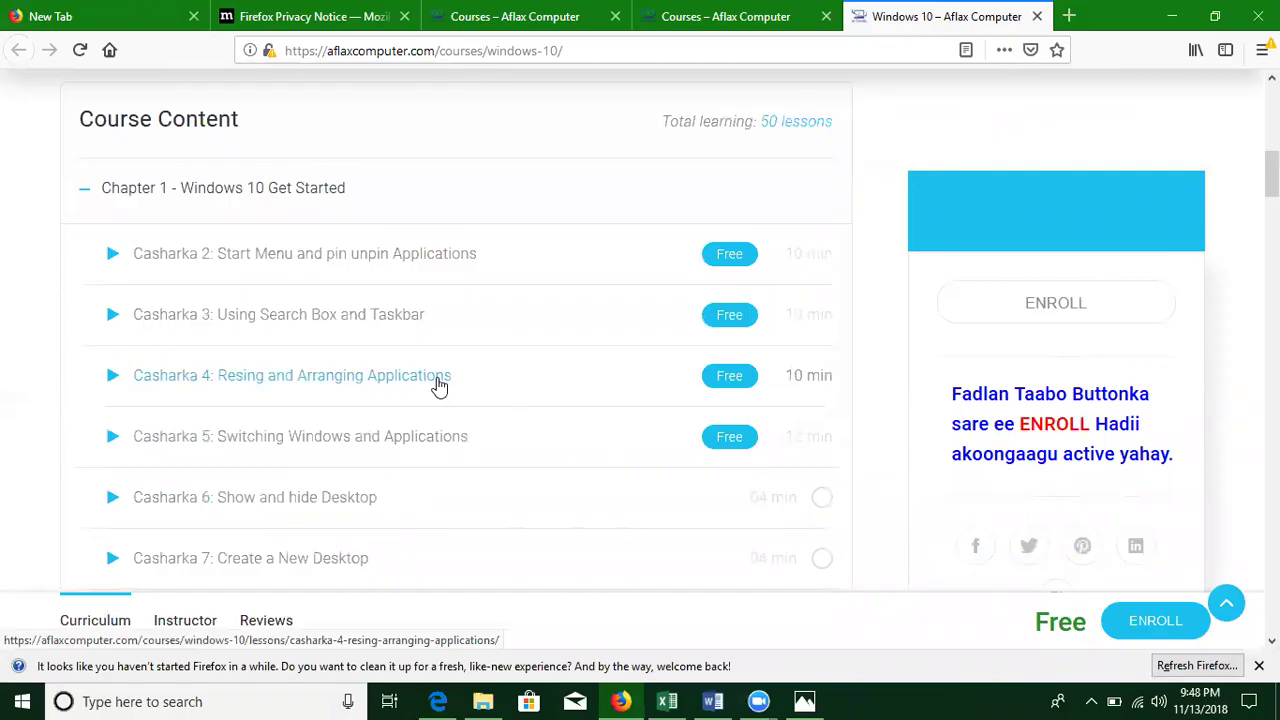
scroll(357, 446, down, 2)
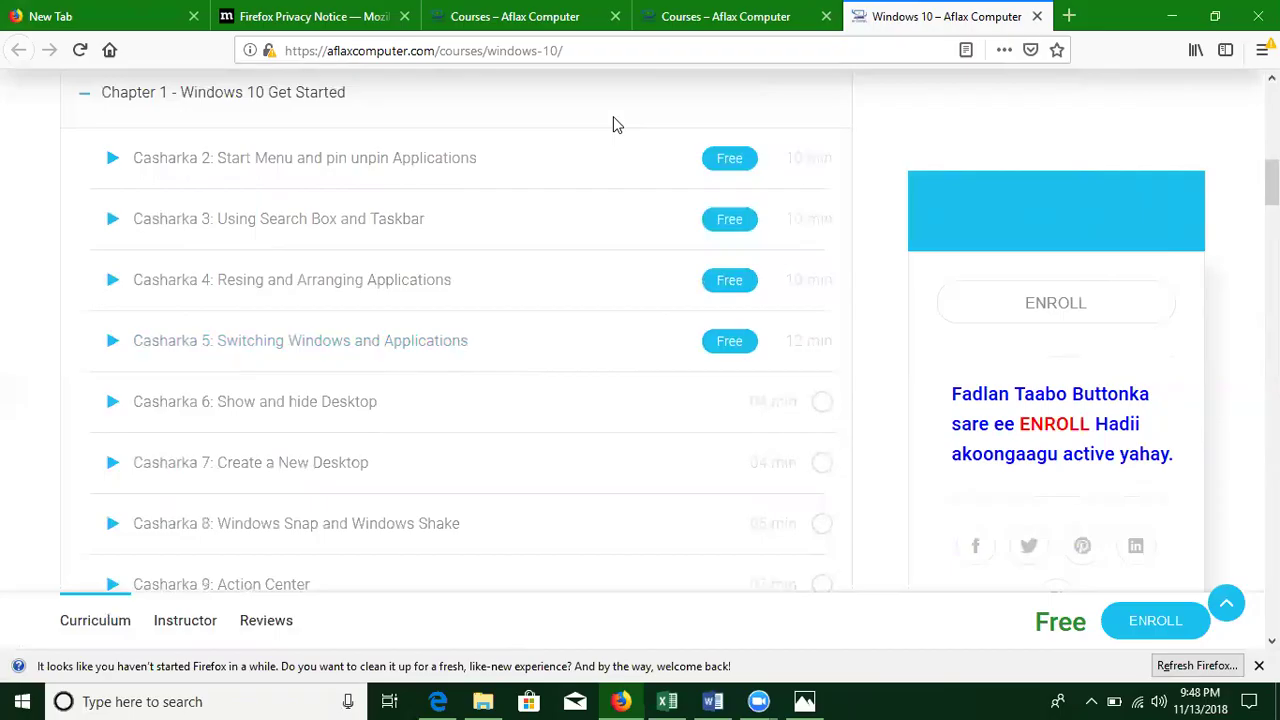
Step: Restore the maximized Firefox window to its smaller size, and minimize it to the taskbar
click(1214, 16)
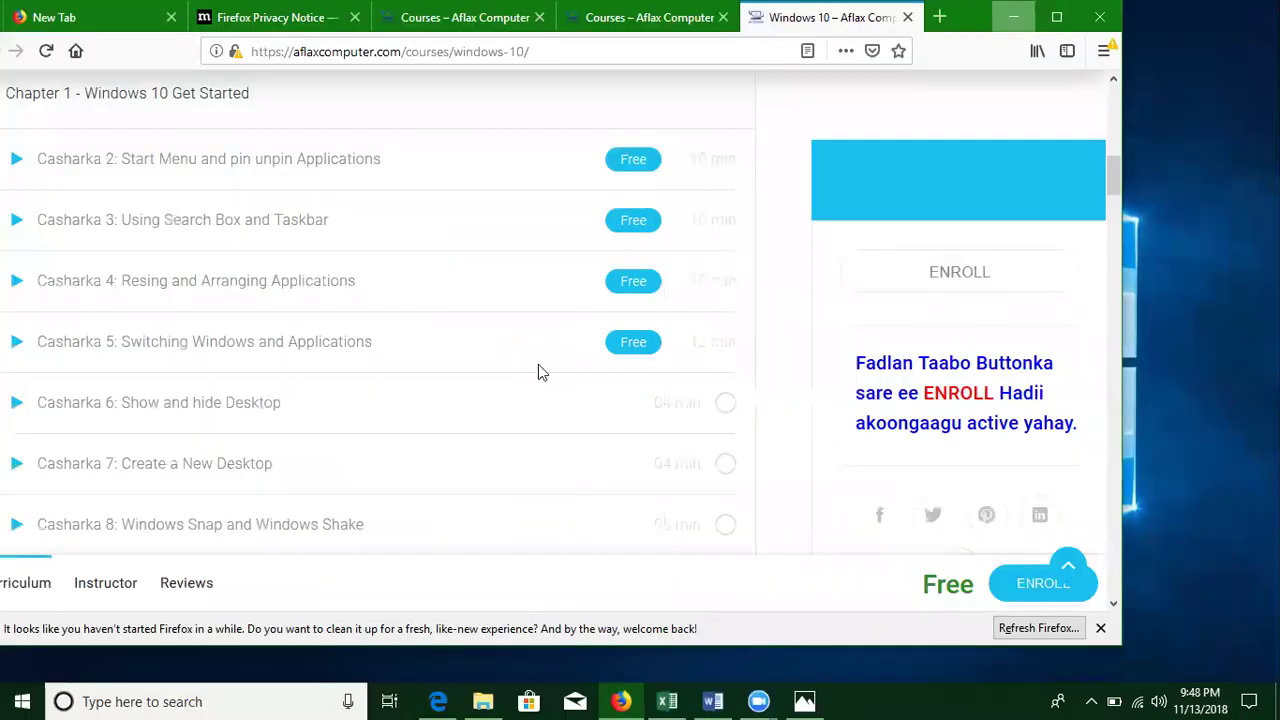
click(621, 701)
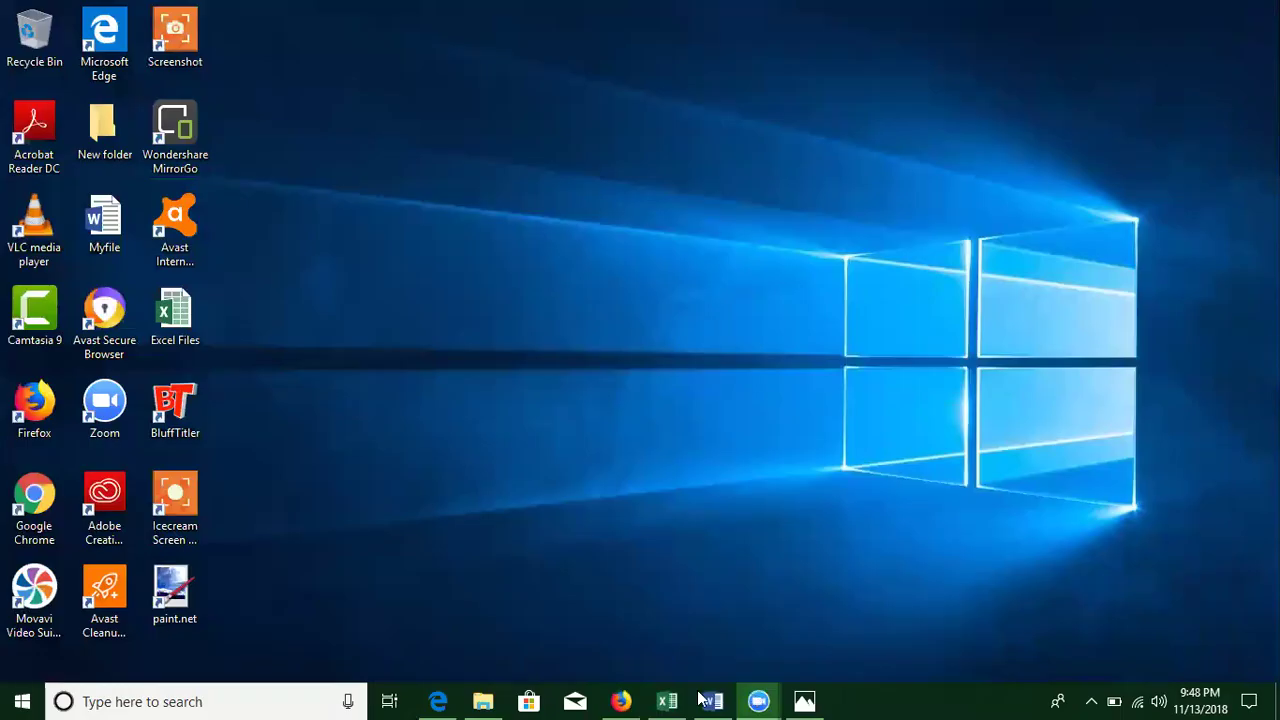
Step: Bring the Excel start window up on the desktop, and minimize it again
mouse_move(673, 700)
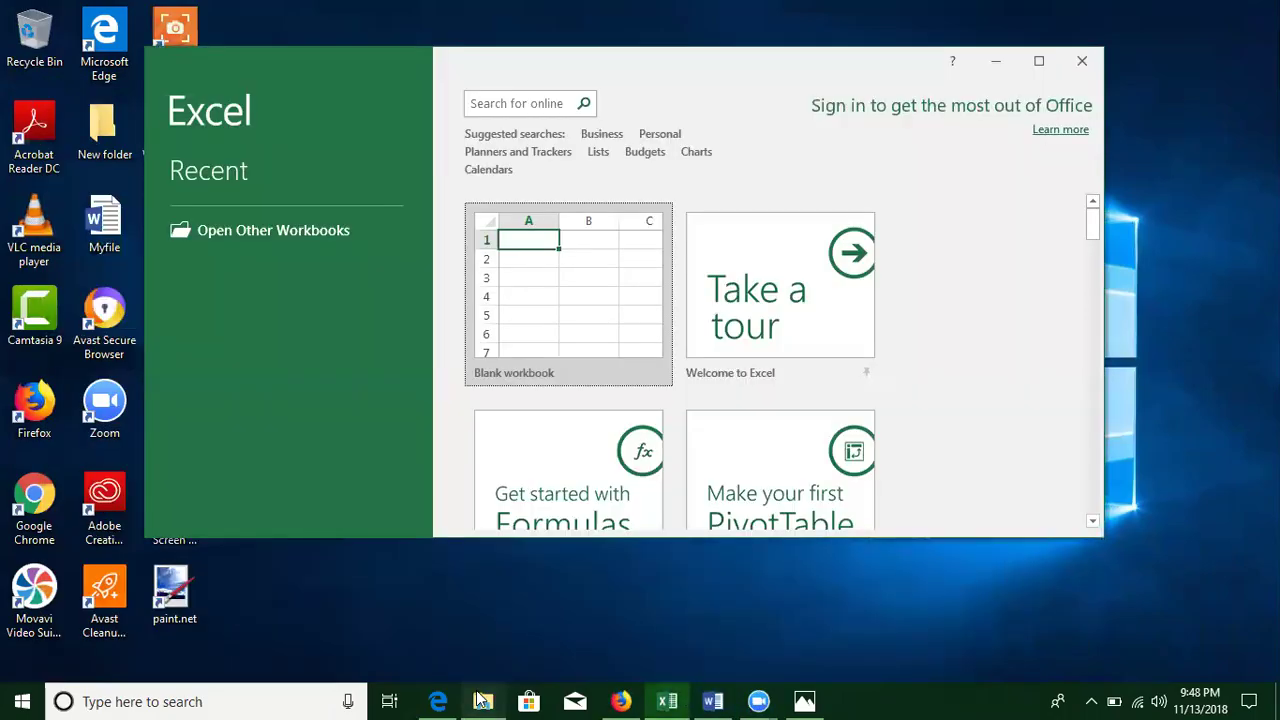
click(480, 700)
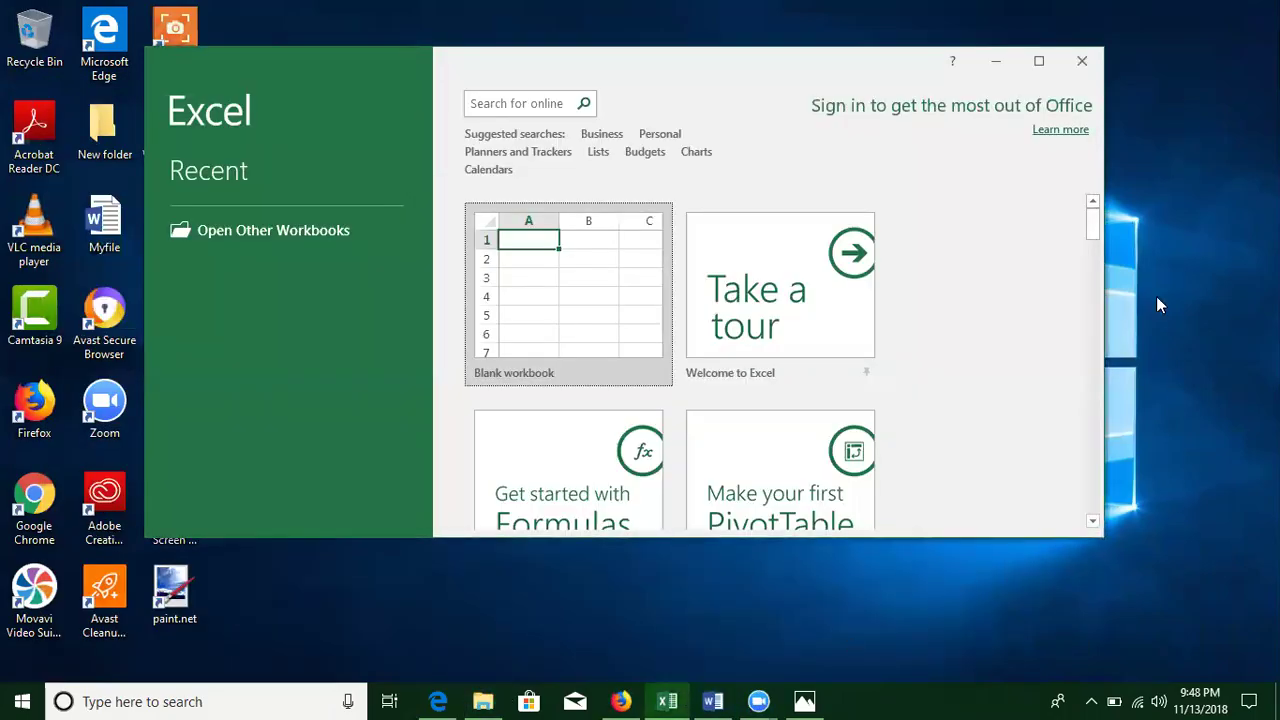
click(997, 62)
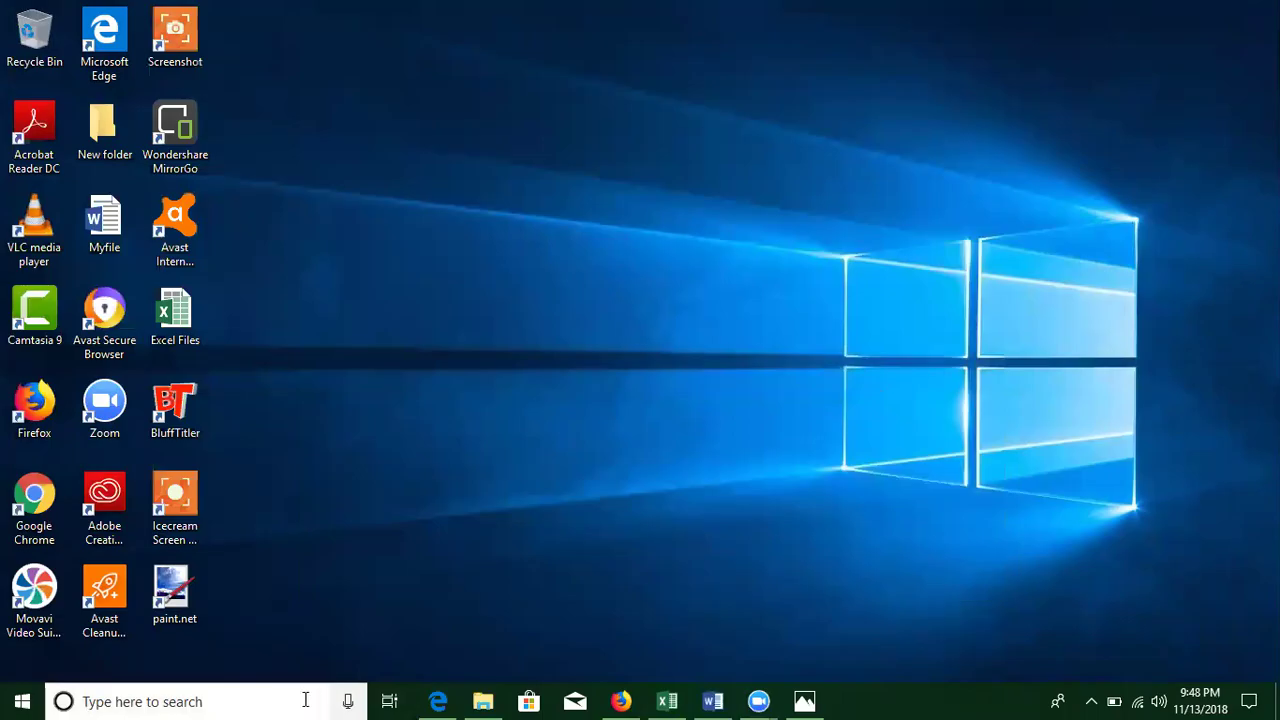
Step: Open Task View and look through the thumbnails of all open windows
click(389, 701)
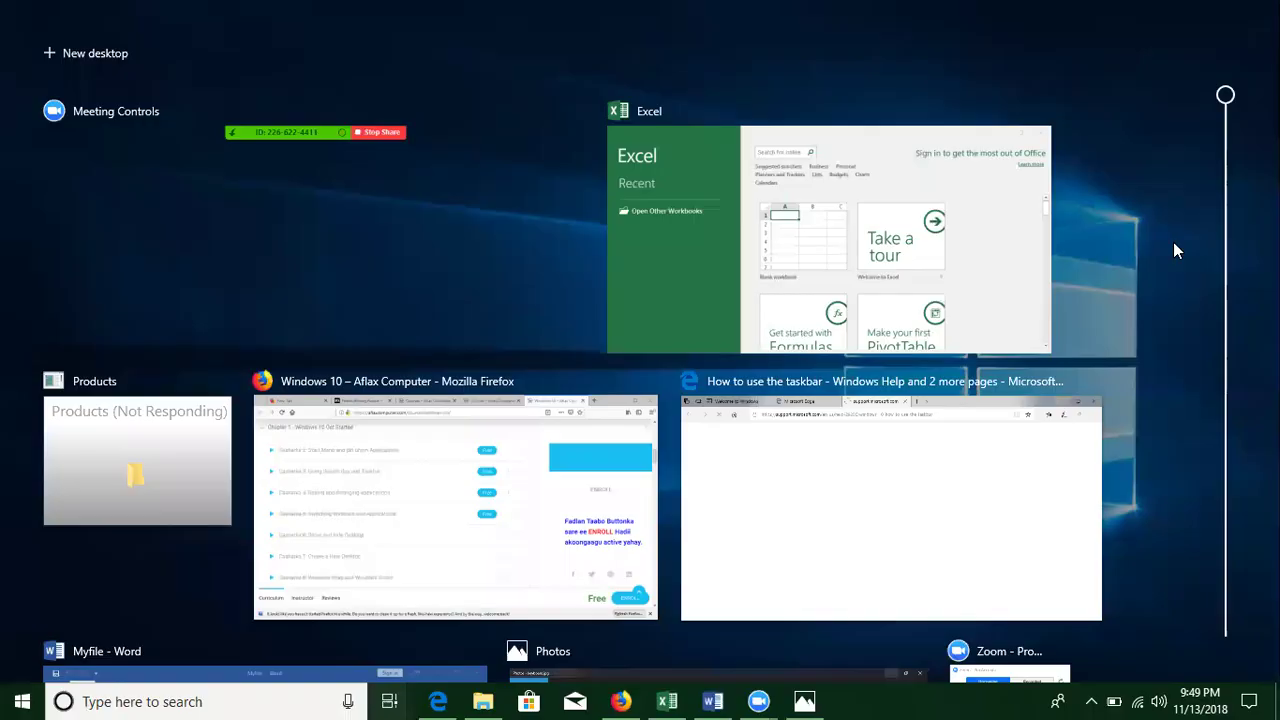
scroll(1175, 250, down, 2)
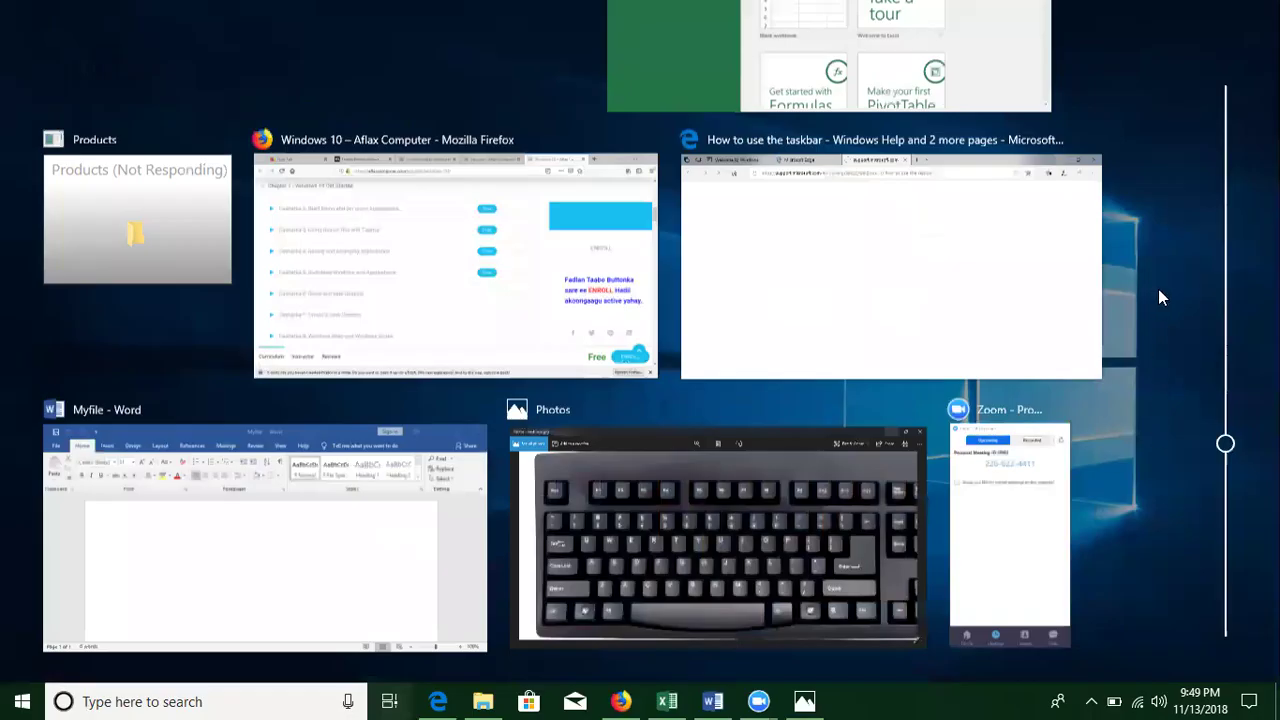
scroll(1158, 289, down, 1)
scroll(145, 270, up, 4)
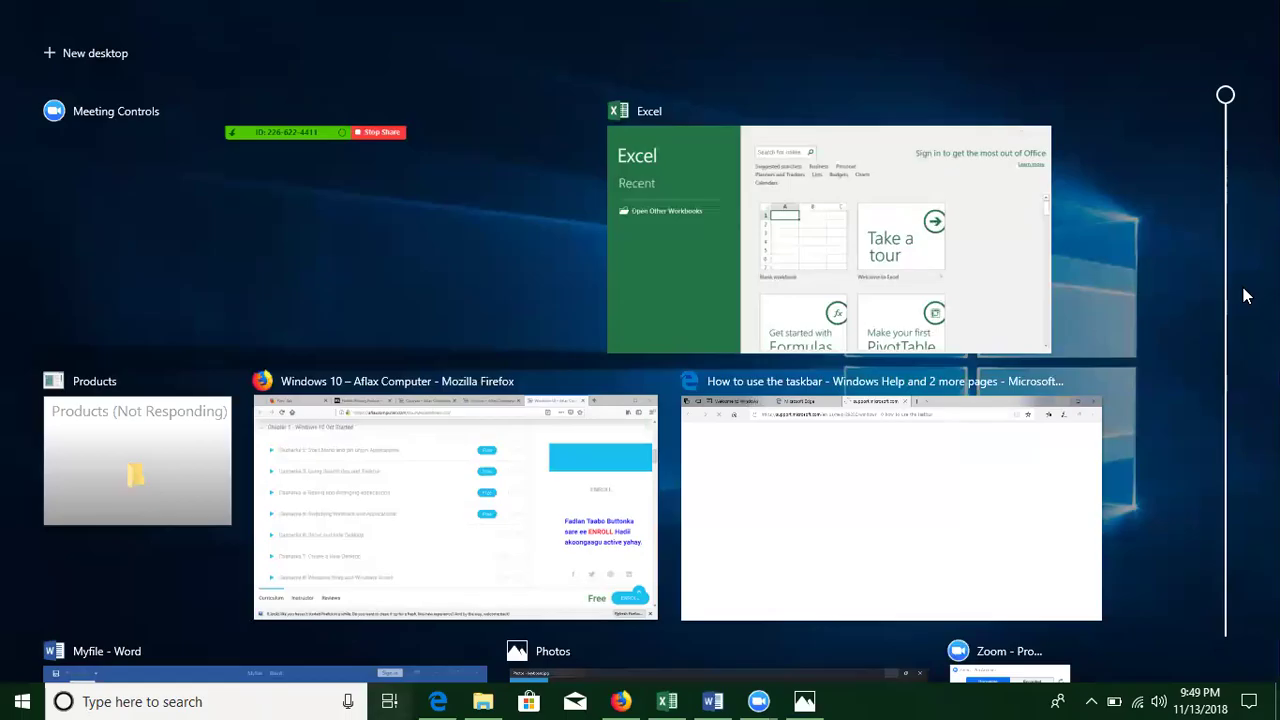
scroll(1220, 296, down, 2)
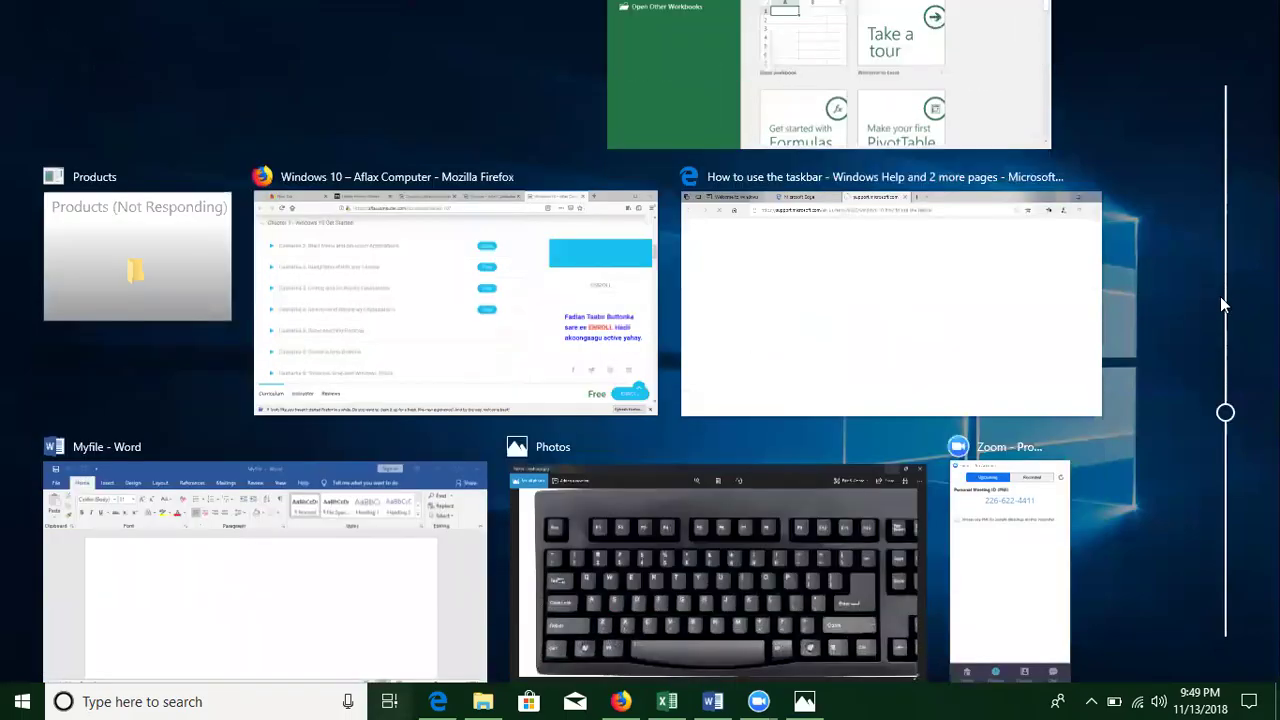
scroll(1220, 304, down, 2)
Step: Move the Task View selection to the Photos window with the keyboard picture, and switch to that window
key(Up)
key(Down)
key(Down)
key(Right)
key(Right)
key(Left)
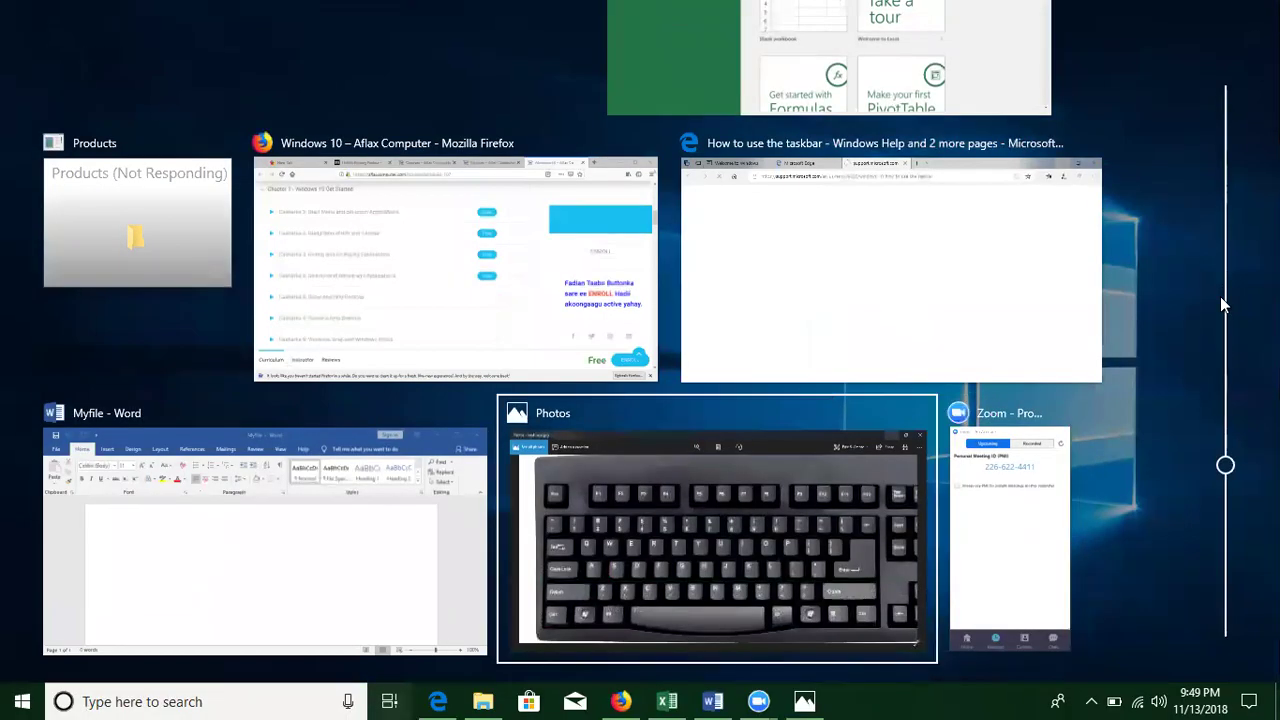
key(Return)
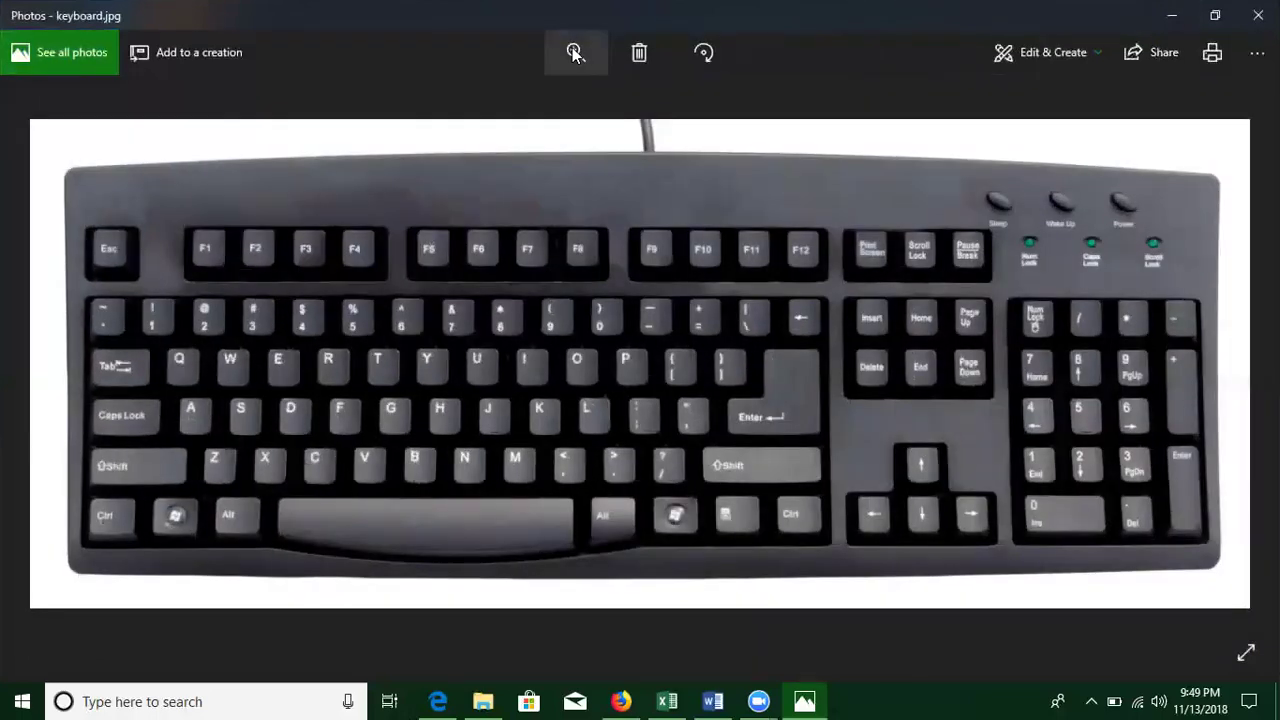
Step: Highlight the up, left, down and right arrow keys in the keyboard picture with filled pink rectangles
click(575, 52)
click(558, 100)
scroll(759, 345, right, 10)
scroll(759, 345, down, 5)
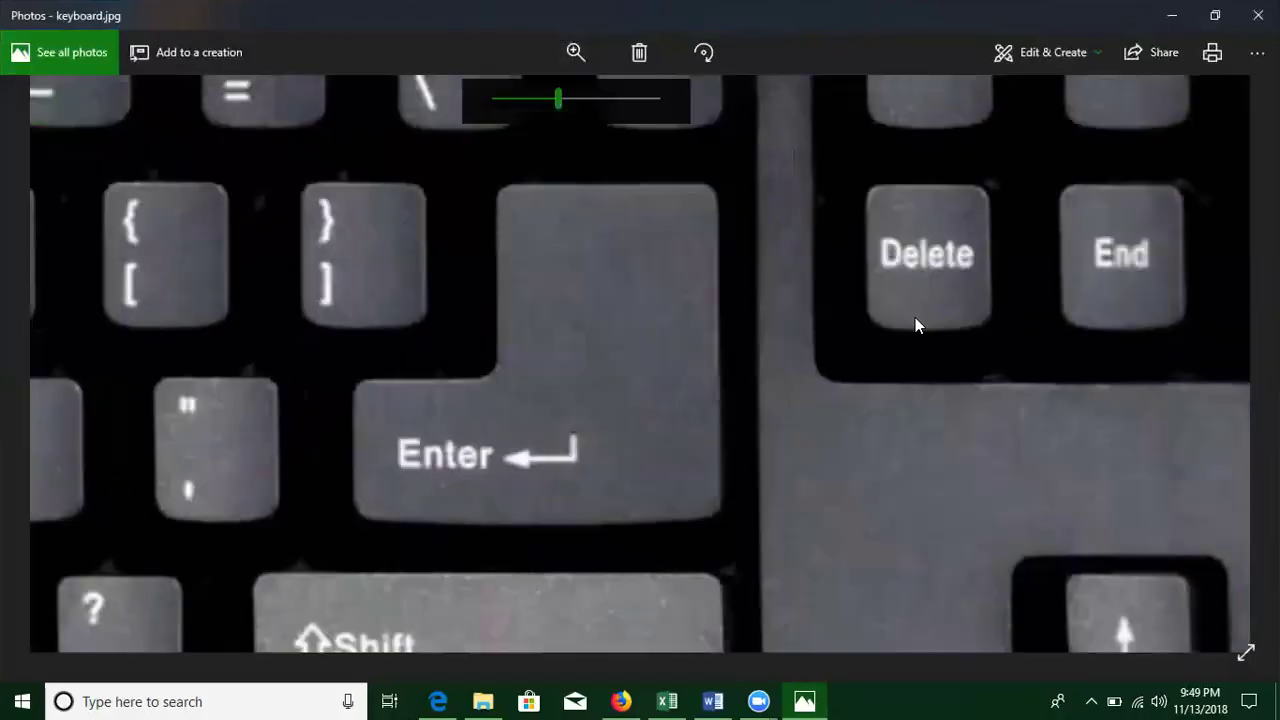
scroll(757, 311, down, 3)
scroll(649, 393, left, 1)
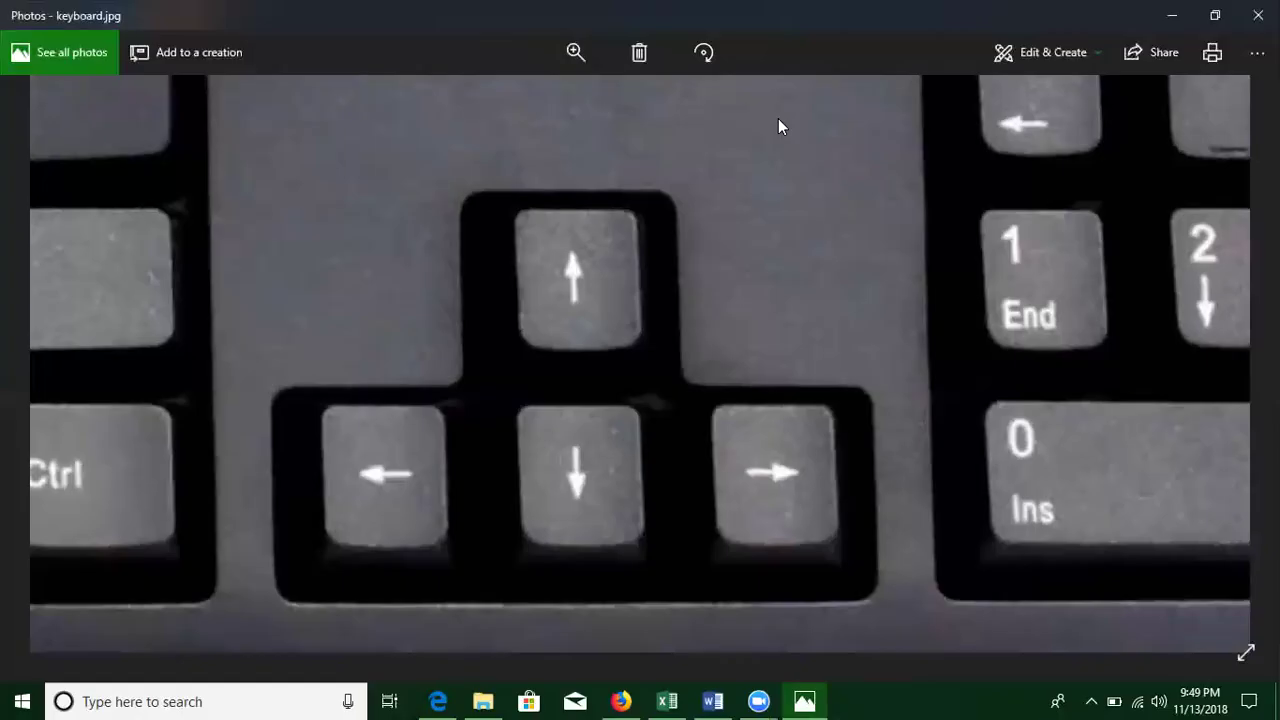
key(super+shift+s)
drag(490, 190, 657, 350)
drag(310, 389, 447, 560)
drag(514, 403, 650, 570)
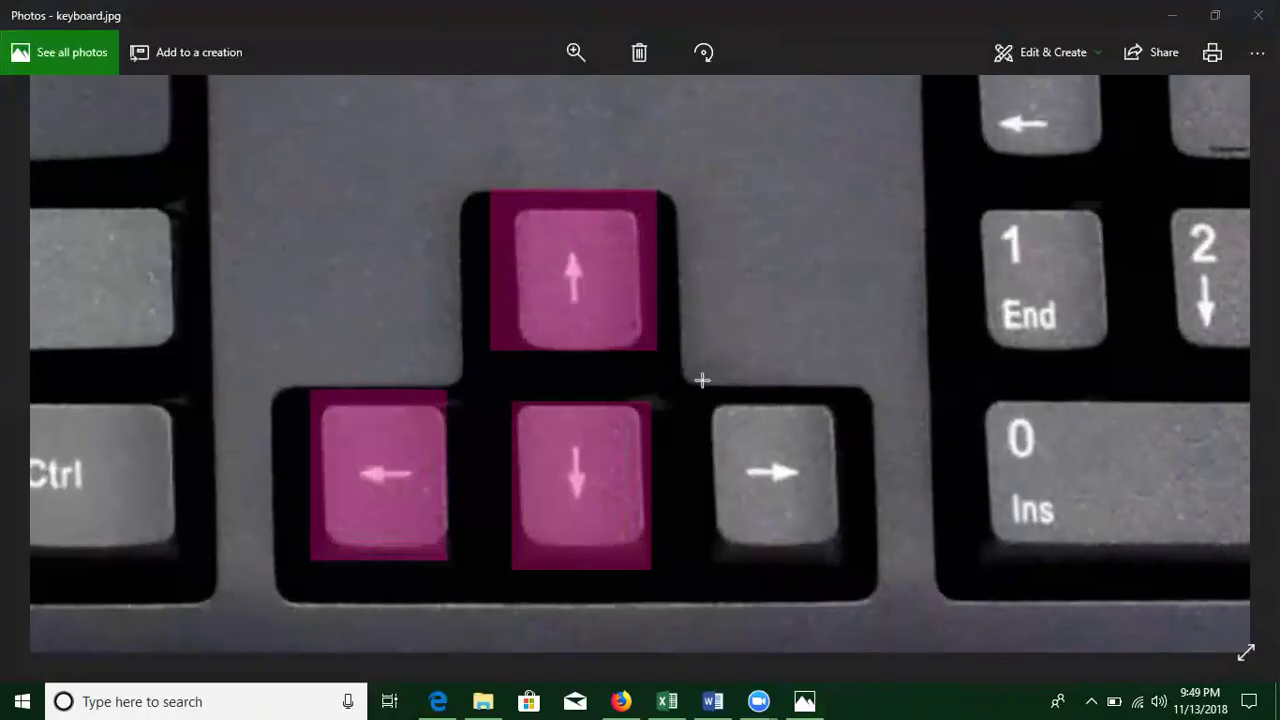
drag(702, 380, 840, 572)
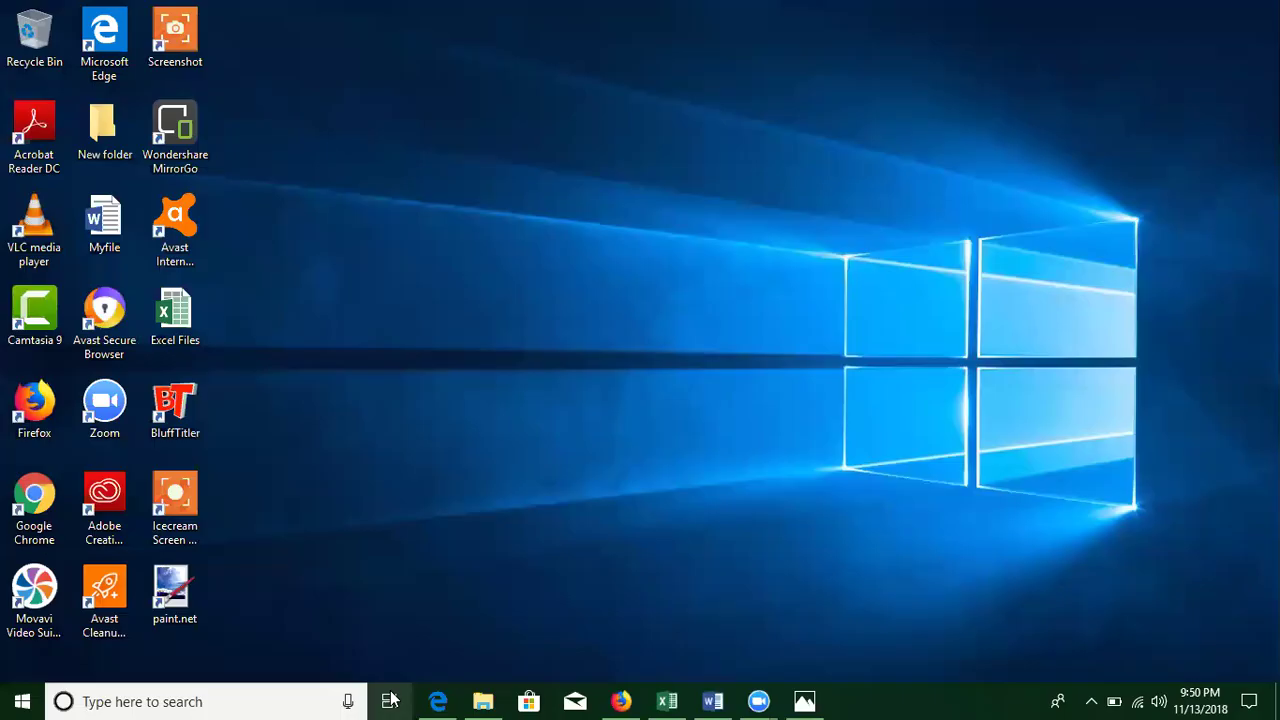
Step: Open Task View again from the desktop, look through the open windows, and return to the desktop
key(super+Tab)
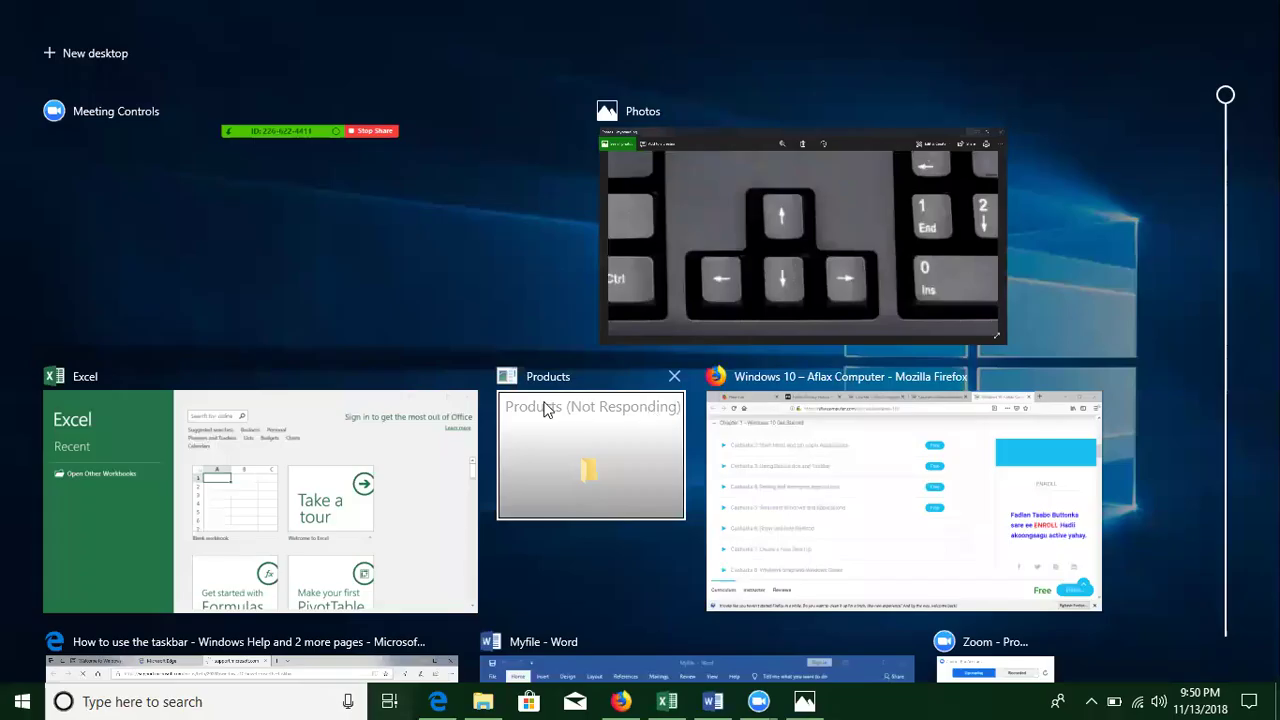
scroll(546, 410, down, 1)
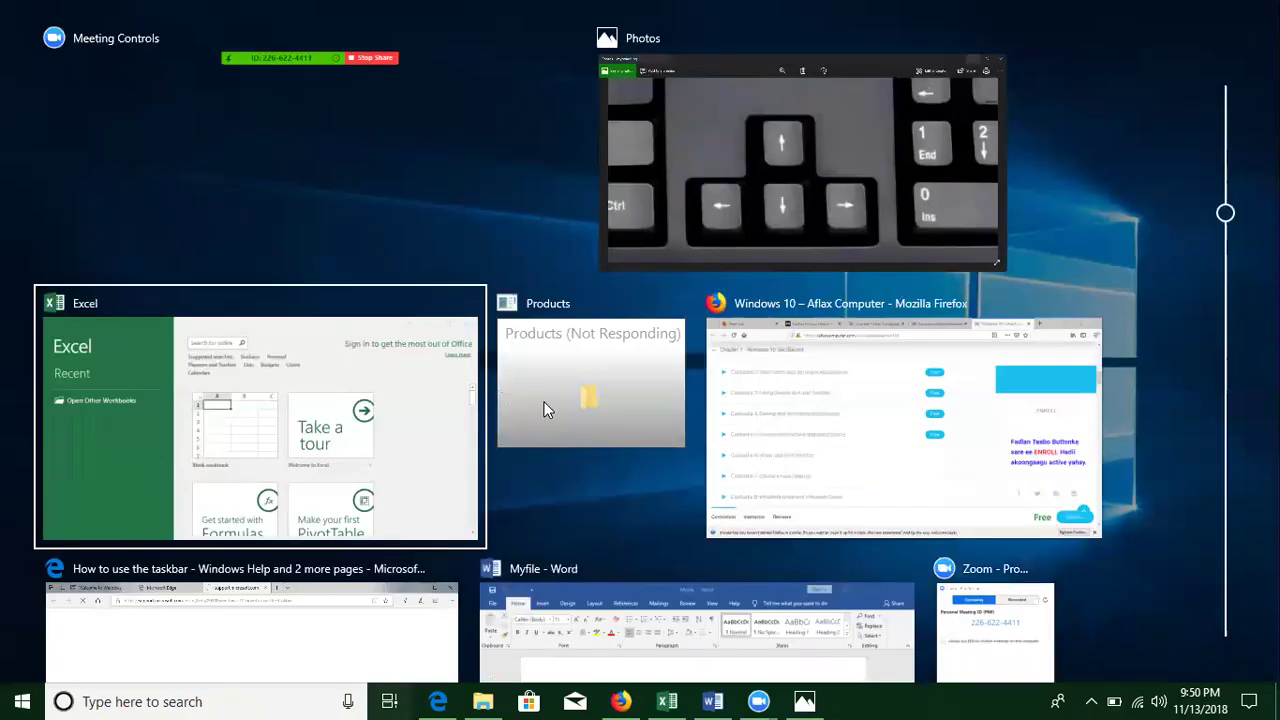
scroll(546, 410, down, 2)
scroll(546, 410, up, 2)
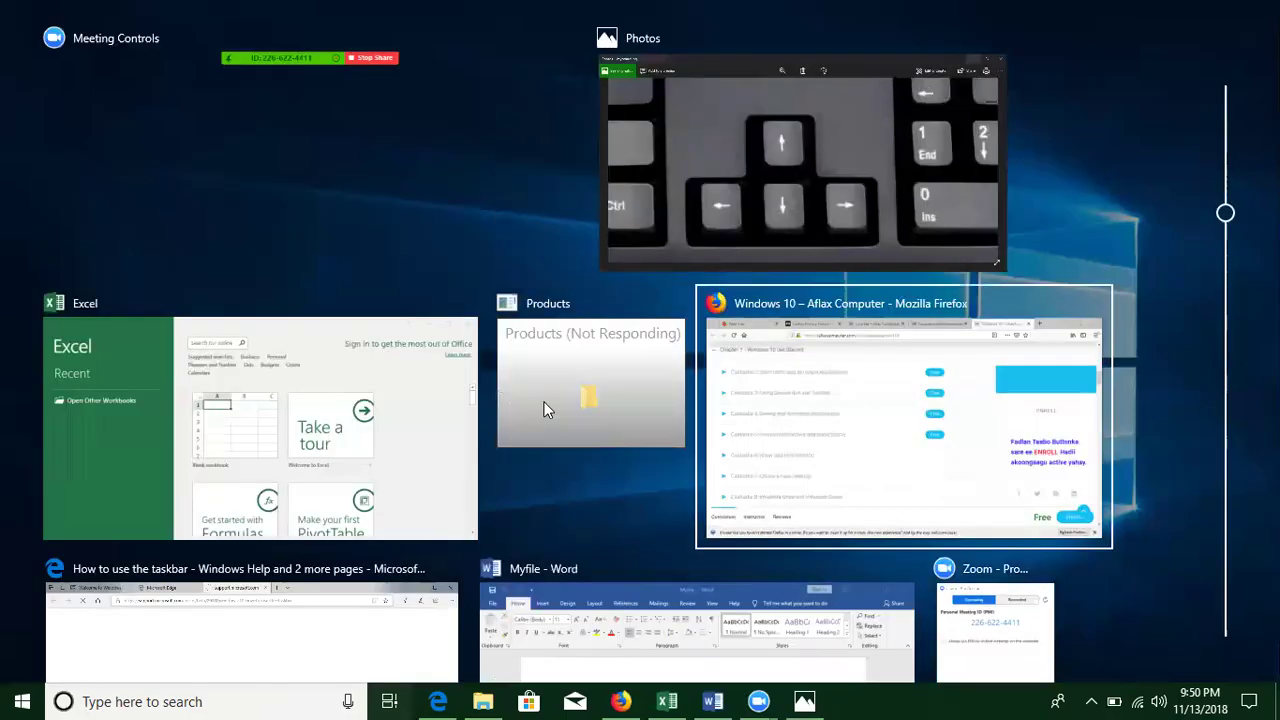
click(712, 268)
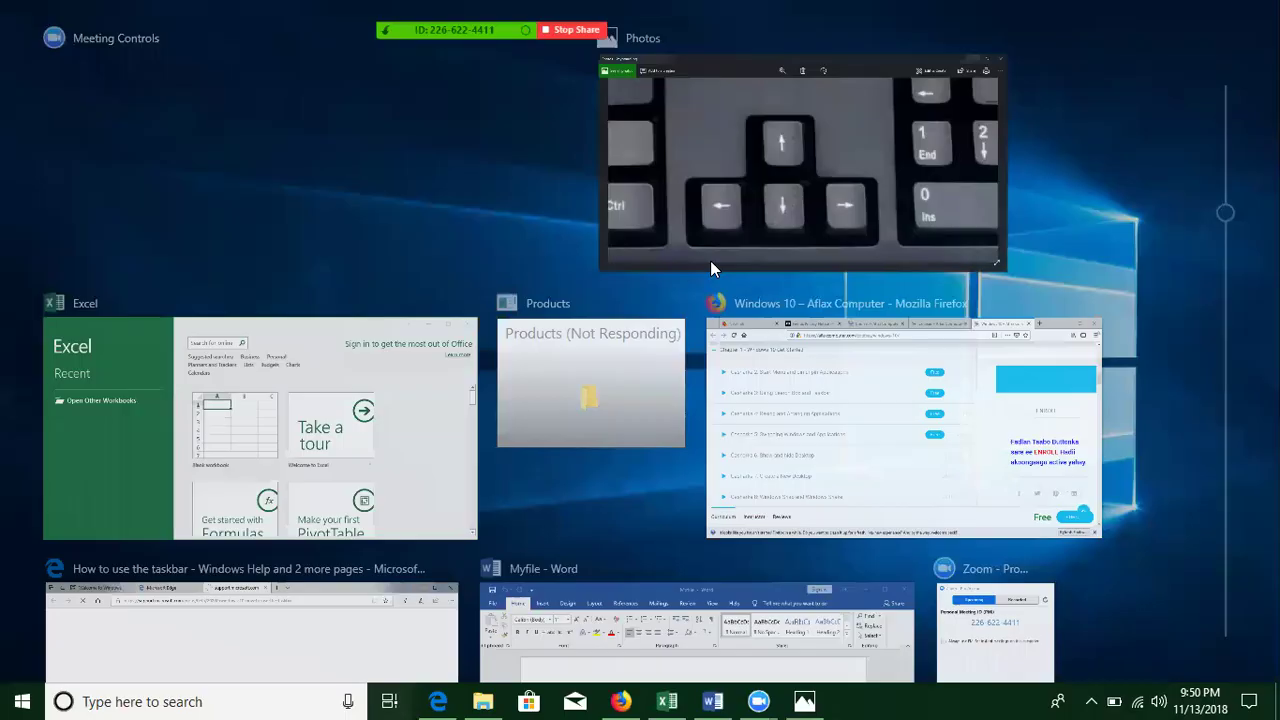
click(1057, 285)
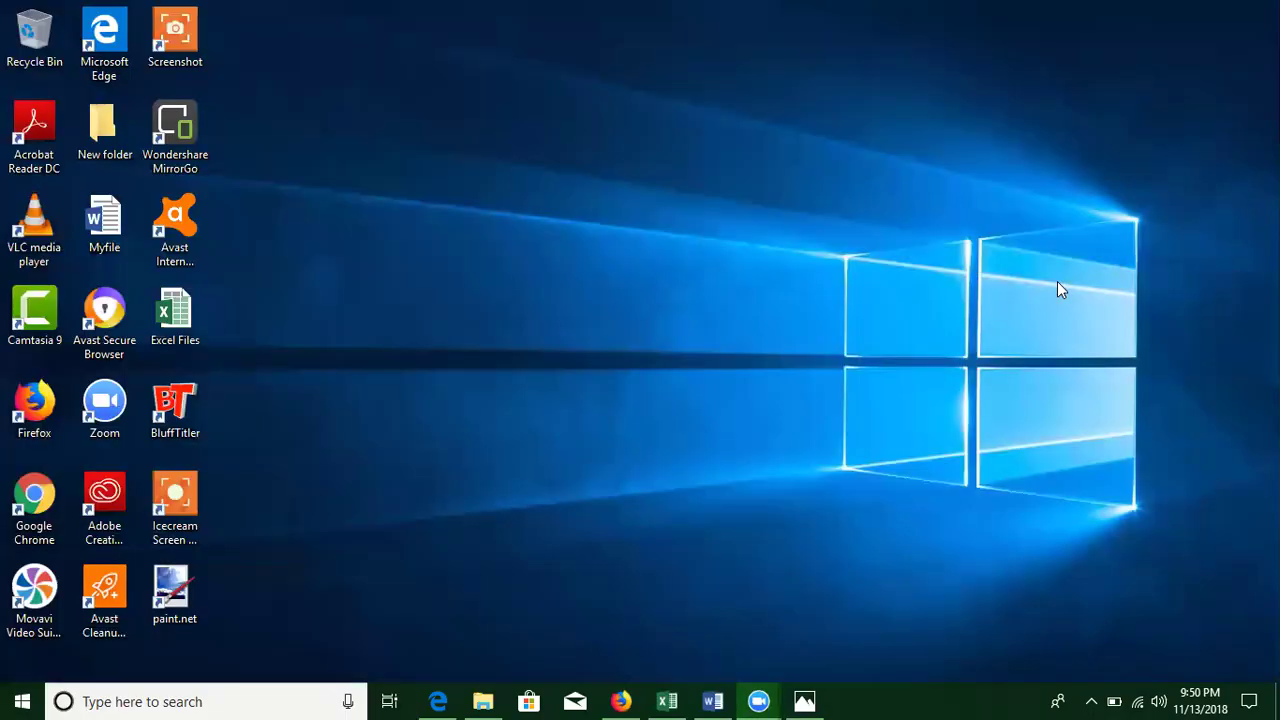
Step: Cycle through the open windows with the window switcher, and bring up the Myfile document in Word
key(alt+Tab)
key(alt+Tab)
key(alt+Tab)
key(alt+Tab)
key(alt+Tab)
key(alt+Tab)
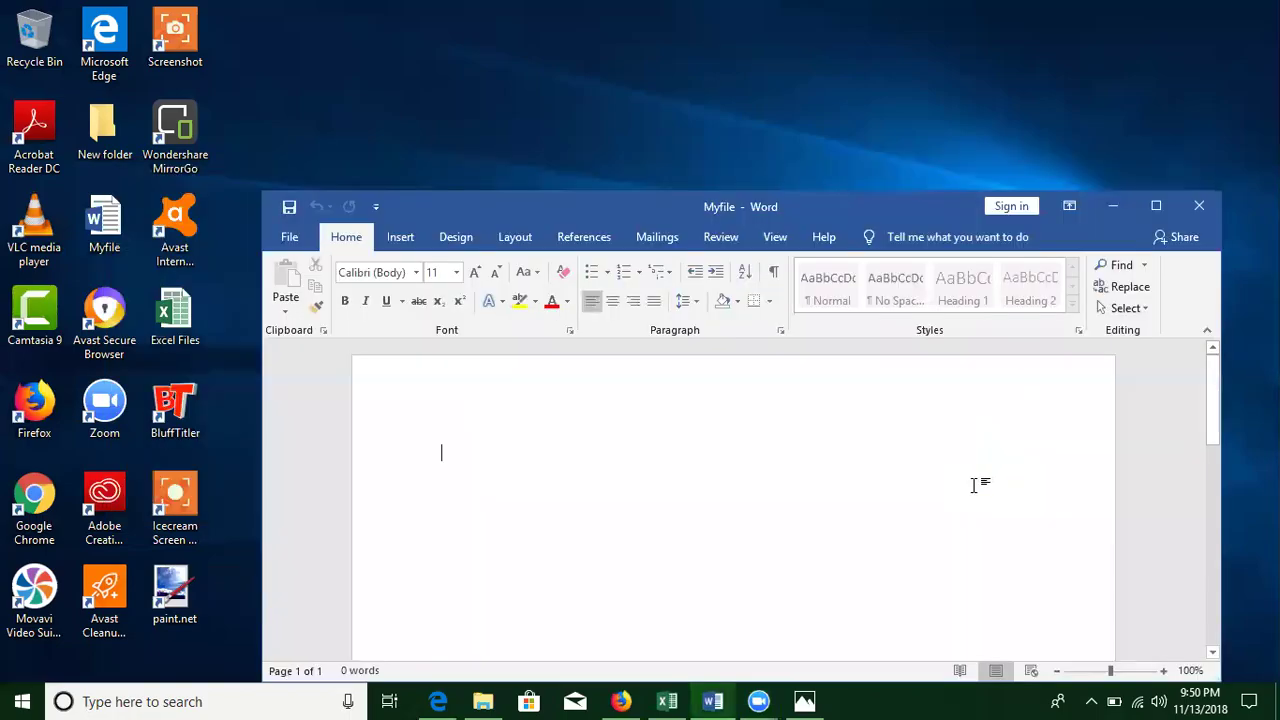
Step: Switch from the Word document to the Photos window using the window switcher
key(alt+Tab)
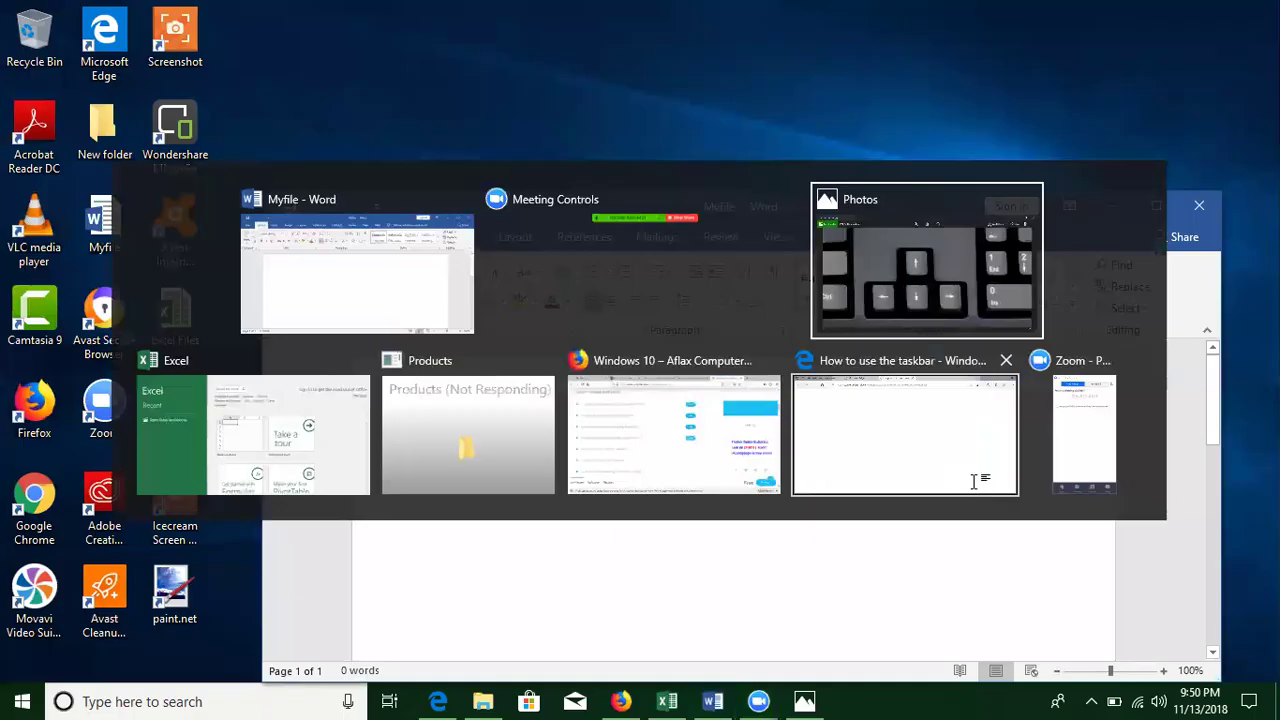
key(alt+Tab)
key(alt+Tab)
key(alt+Tab)
key(alt+Tab)
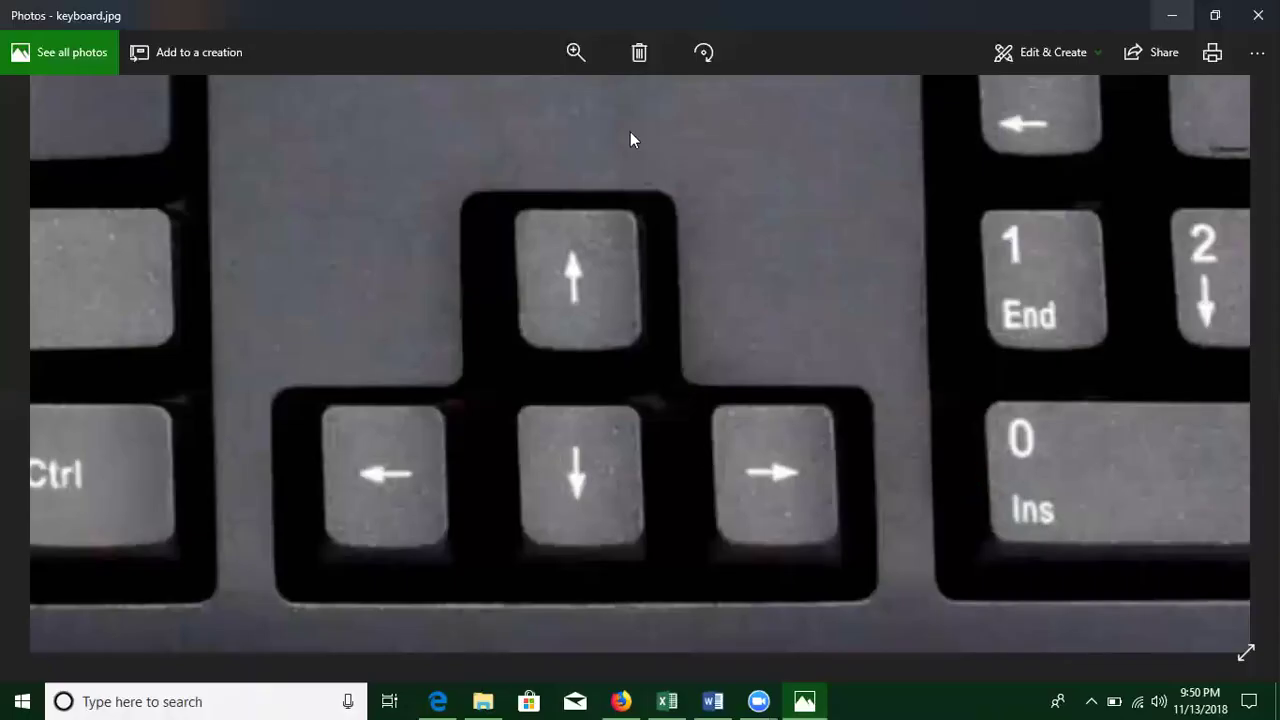
Step: Highlight the Alt and Tab keys in the keyboard picture with filled pink rectangles, and erase the markings
double_click(630, 140)
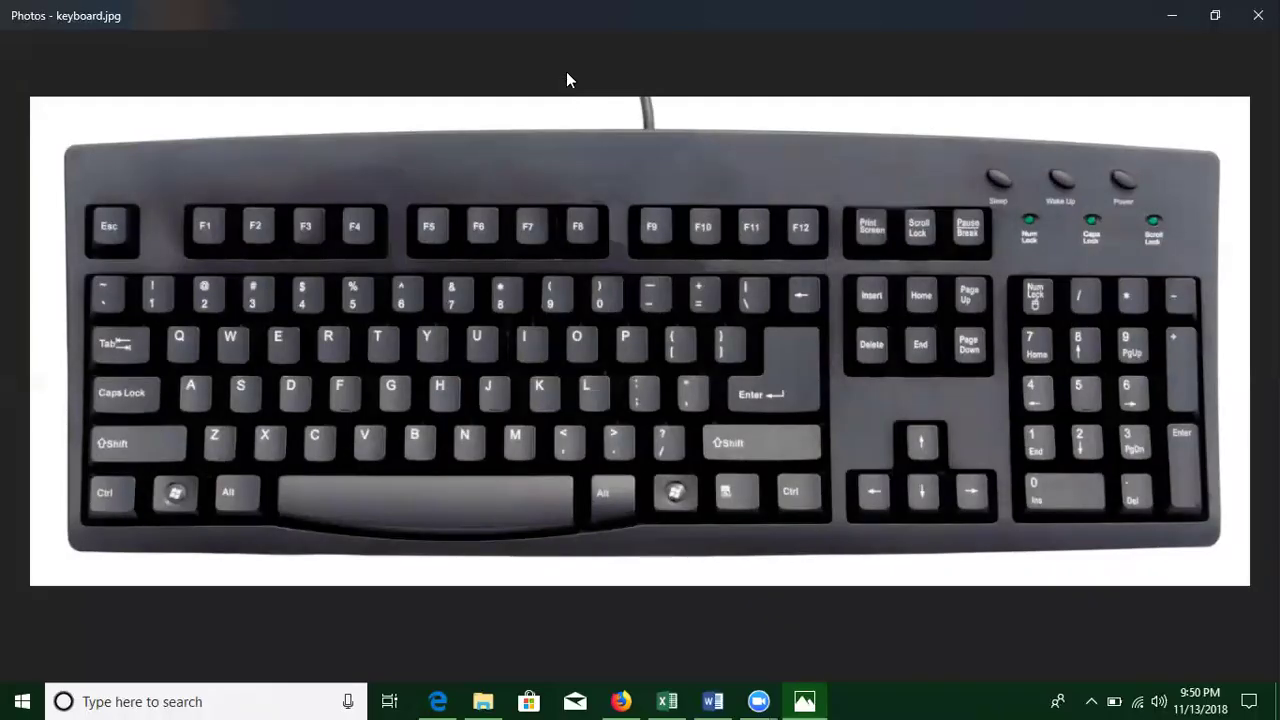
scroll(765, 293, up, 2)
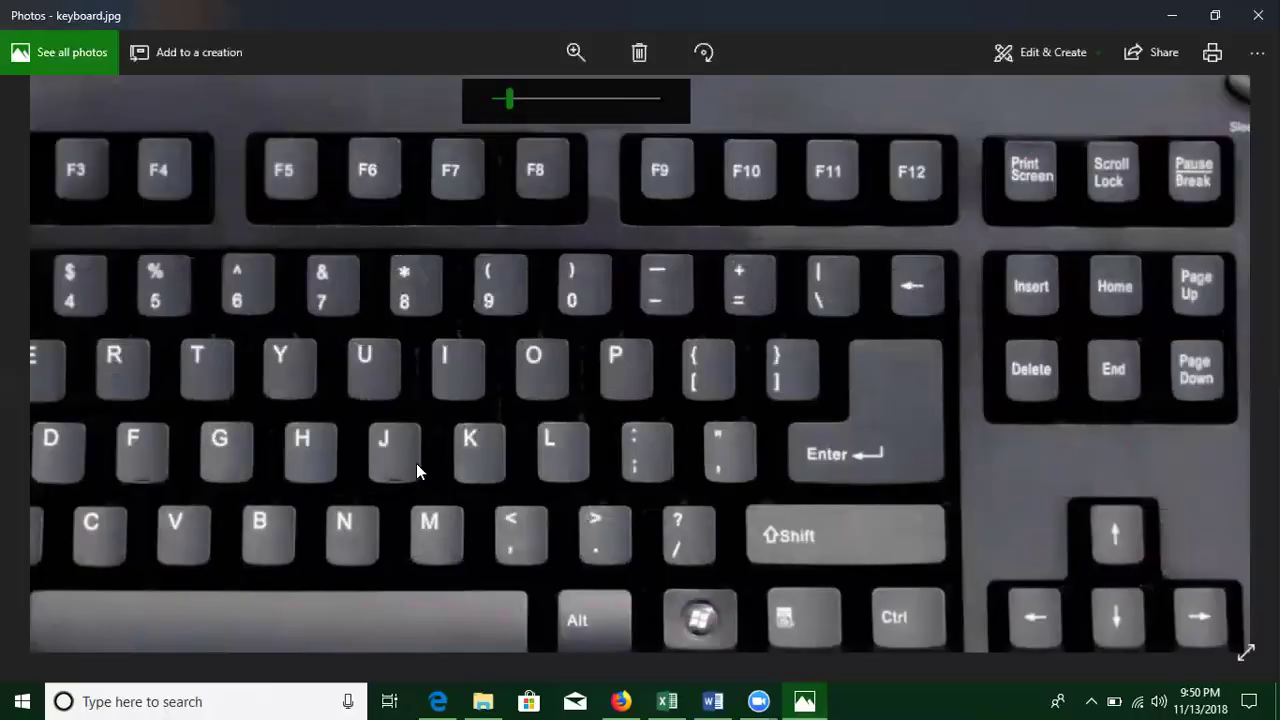
scroll(416, 463, down, 2)
scroll(394, 587, up, 2)
scroll(729, 191, right, 1)
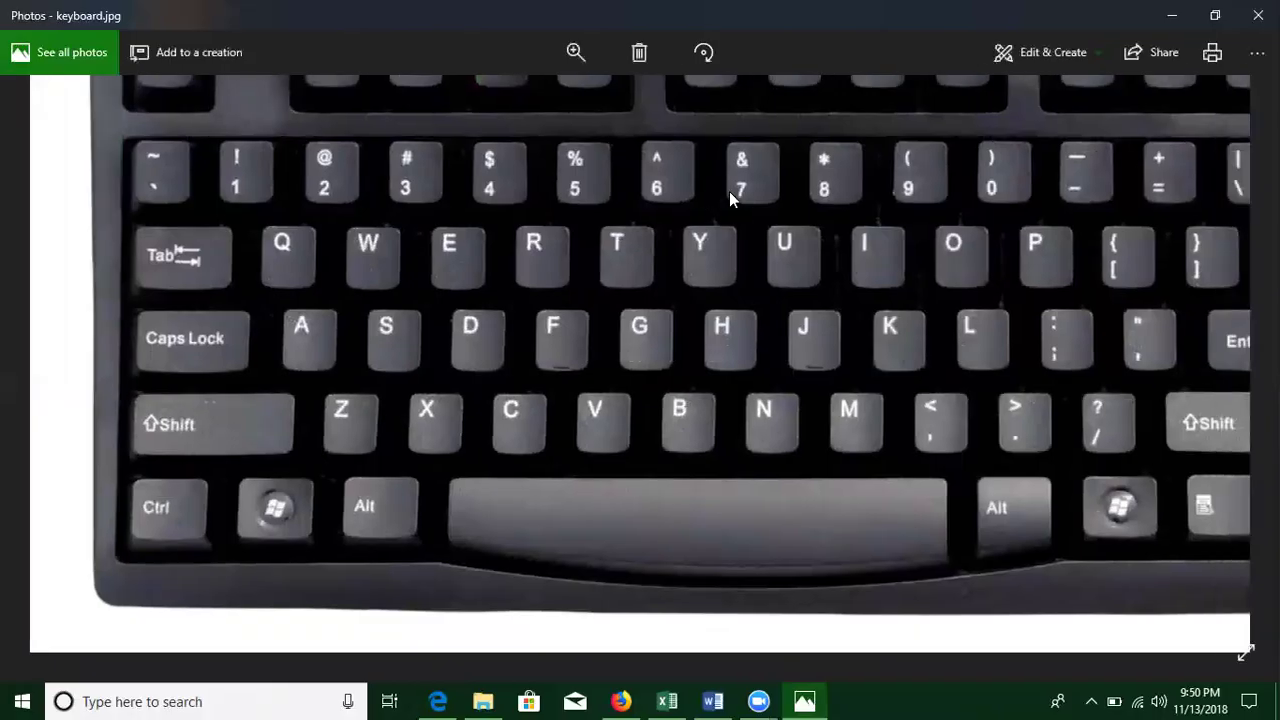
mouse_move(327, 461)
mouse_down()
mouse_move(414, 517)
mouse_move(420, 566)
mouse_move(432, 554)
mouse_up()
drag(136, 218, 239, 294)
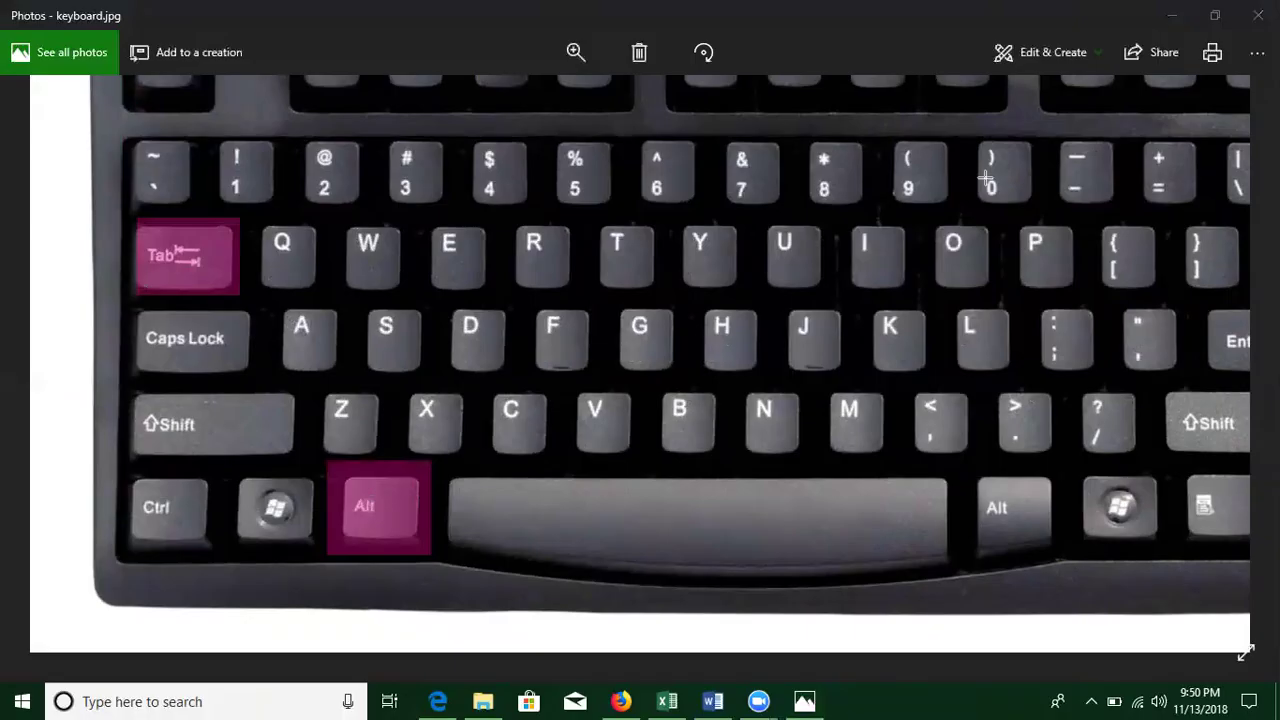
key(e)
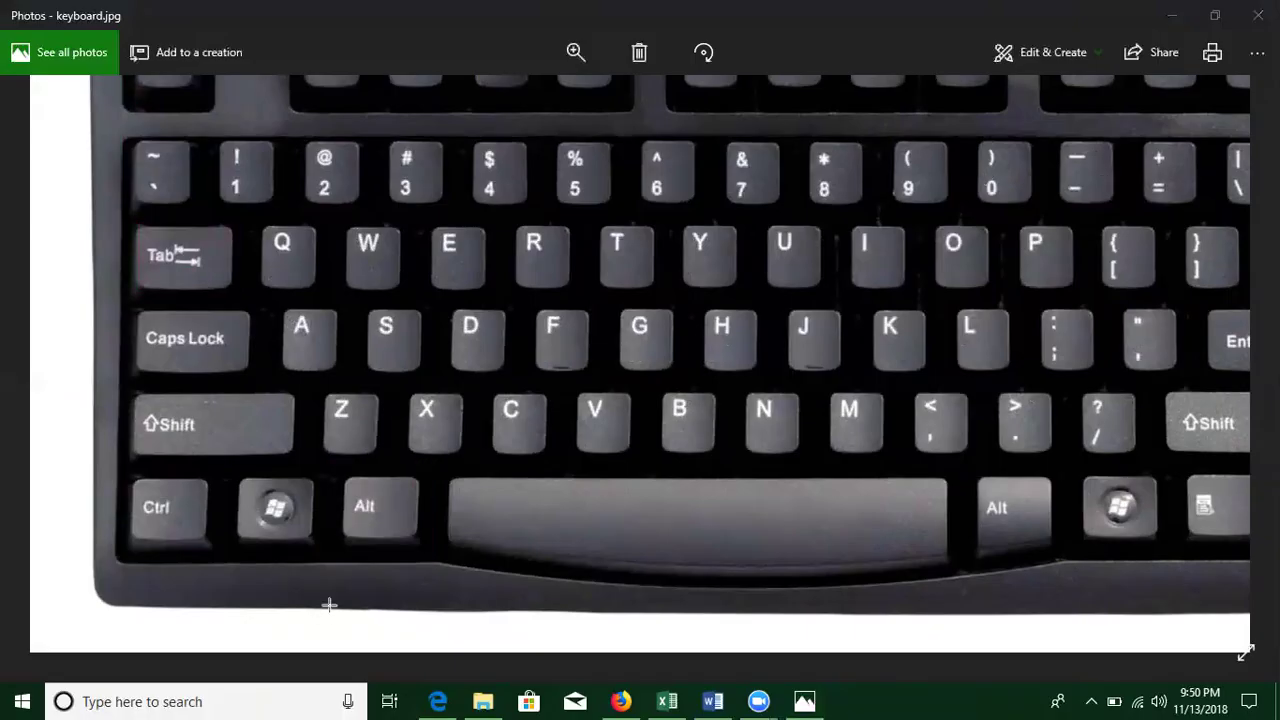
Step: Leave the drawing mode over the keyboard picture, and minimize the Excel and Word windows to the desktop
key(alt+Tab)
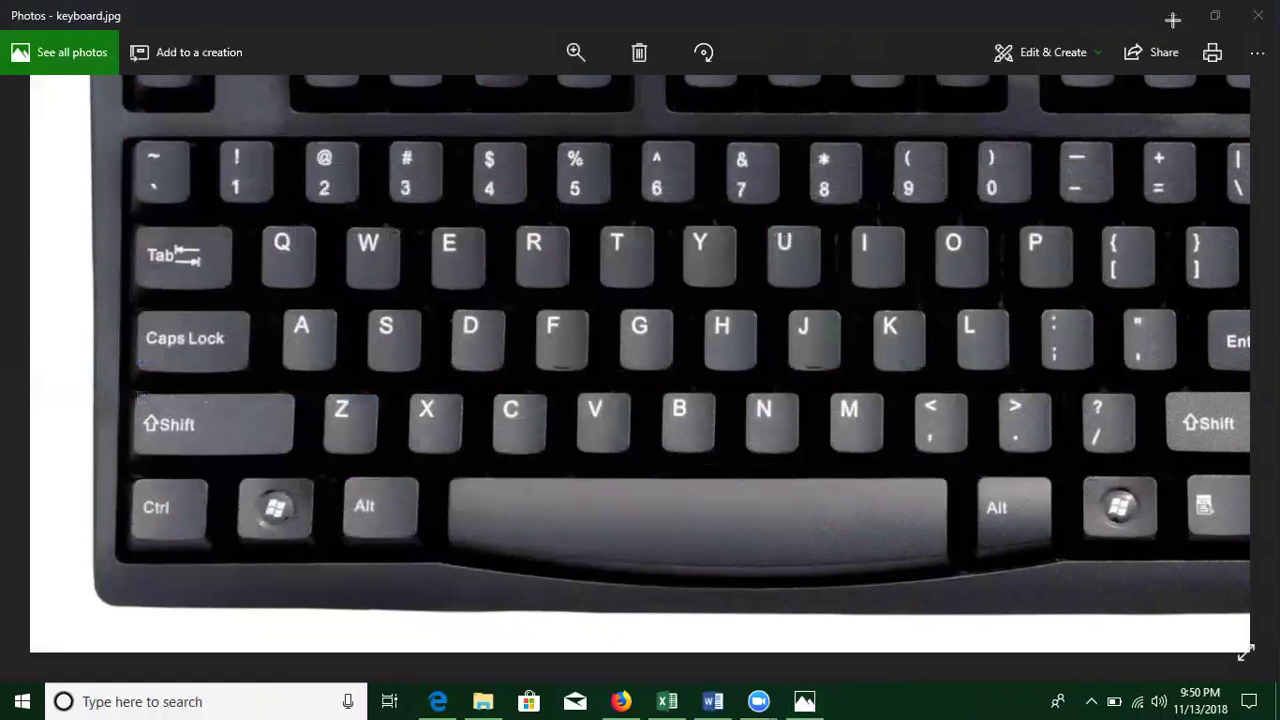
key(Escape)
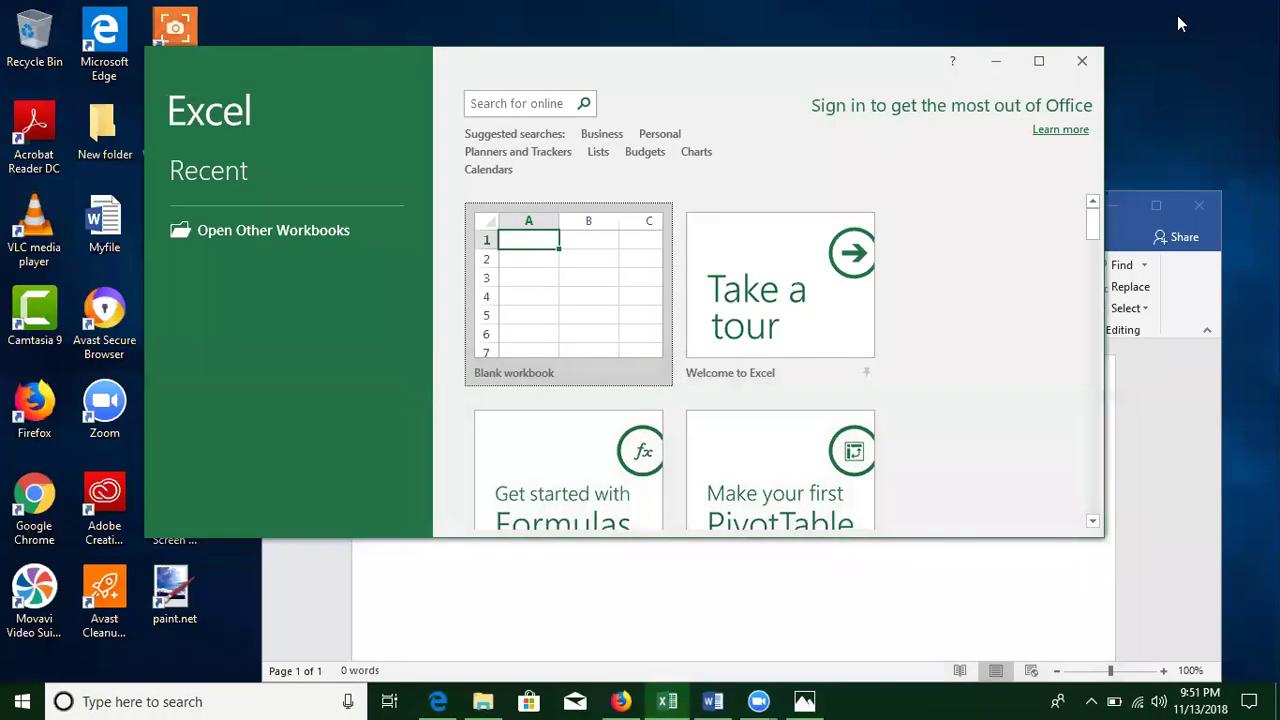
click(998, 64)
click(1106, 205)
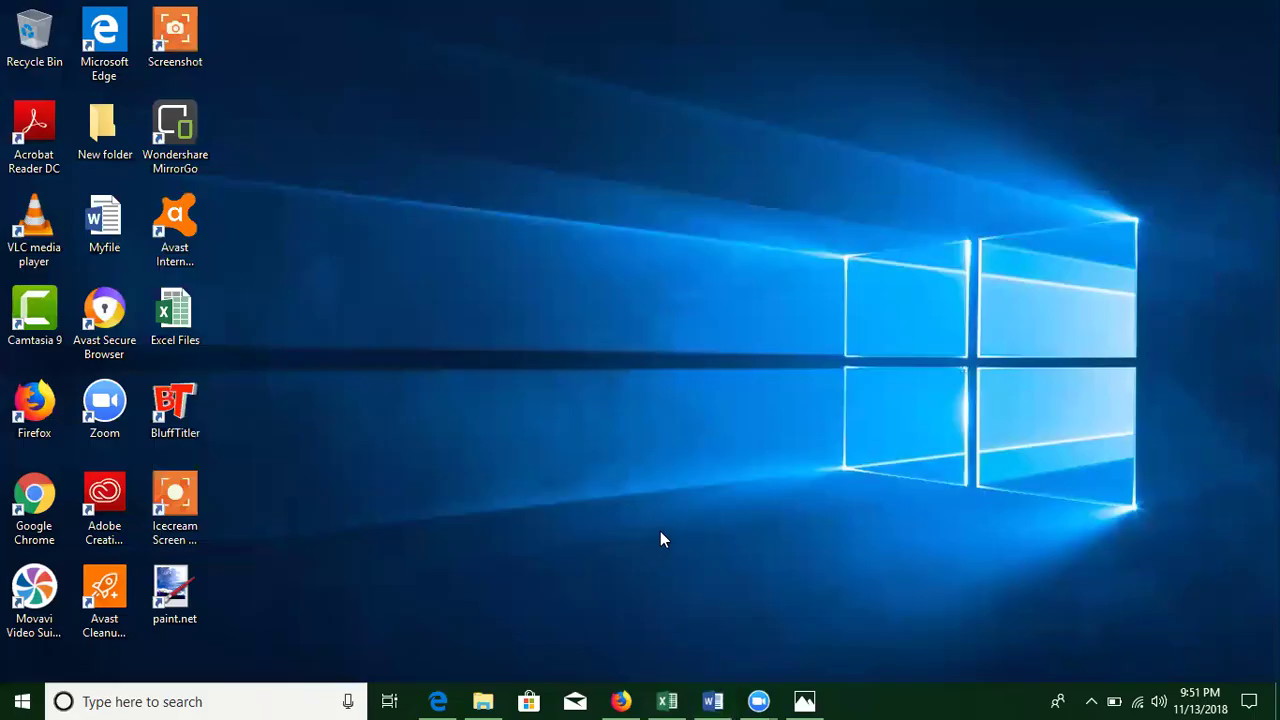
Step: Cycle through the open windows to bring up the Zoom window, and show its Chats page
key(alt+Tab)
key(alt+Tab)
key(alt+Tab)
key(alt+Tab)
key(alt+Tab)
key(alt+Tab)
key(alt+Tab)
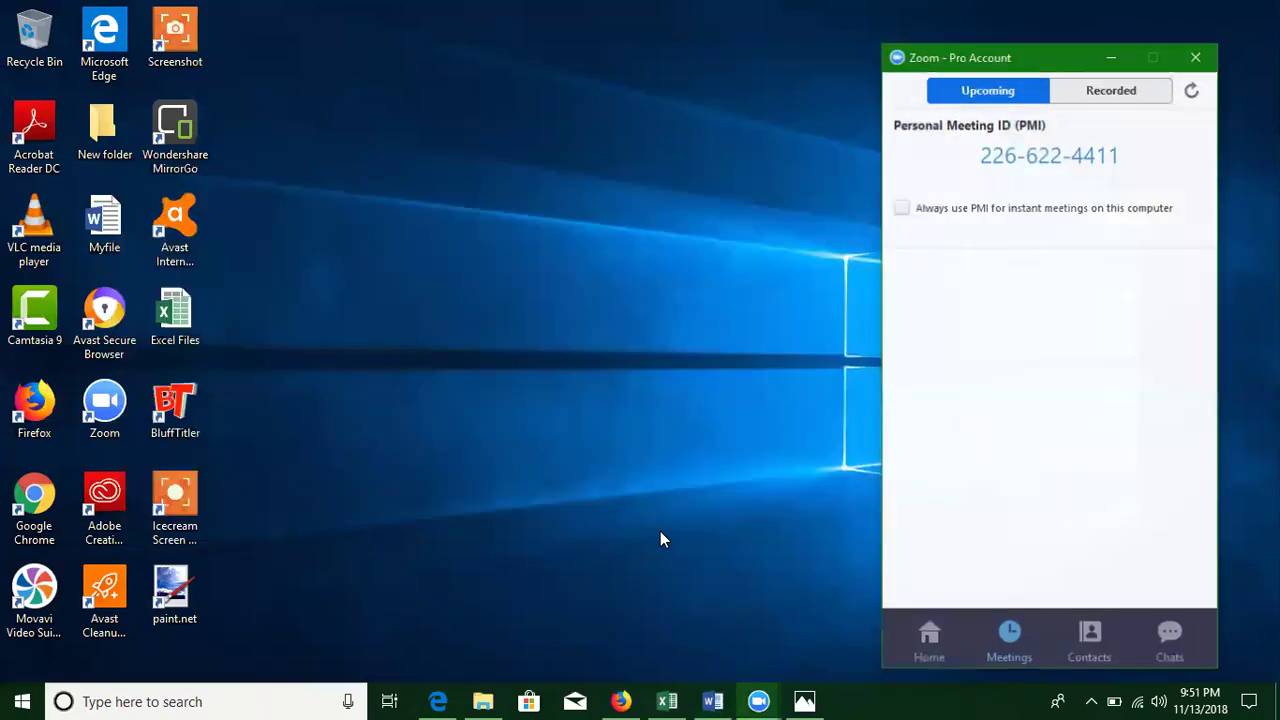
key(ctrl+t)
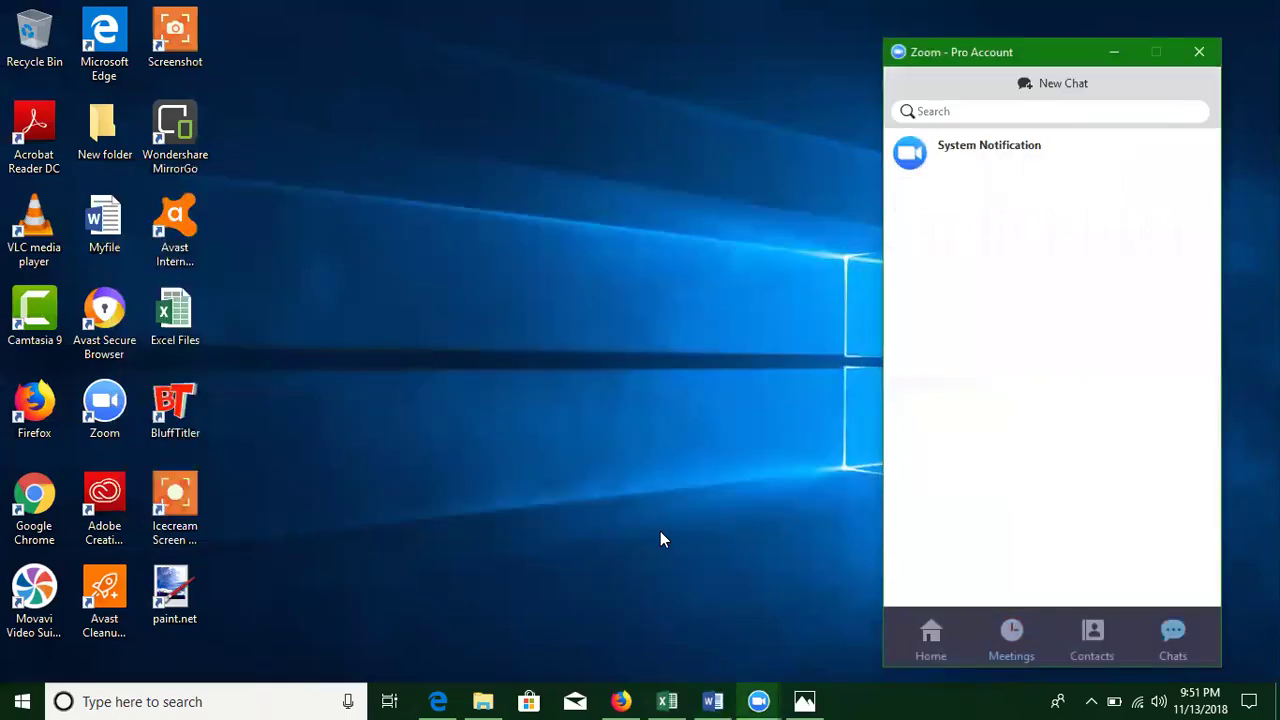
Step: Open Task View over the Zoom window, look through the remaining open windows, and close the view
key(super+Tab)
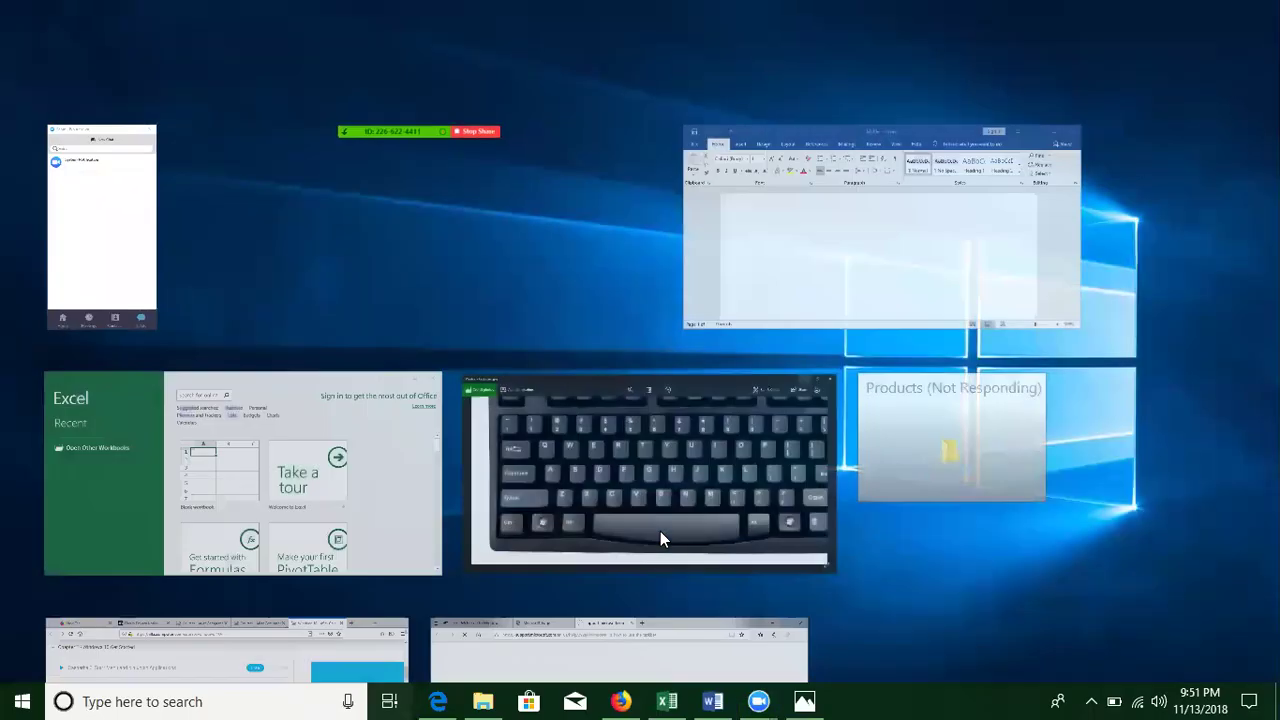
key(Escape)
key(super+Tab)
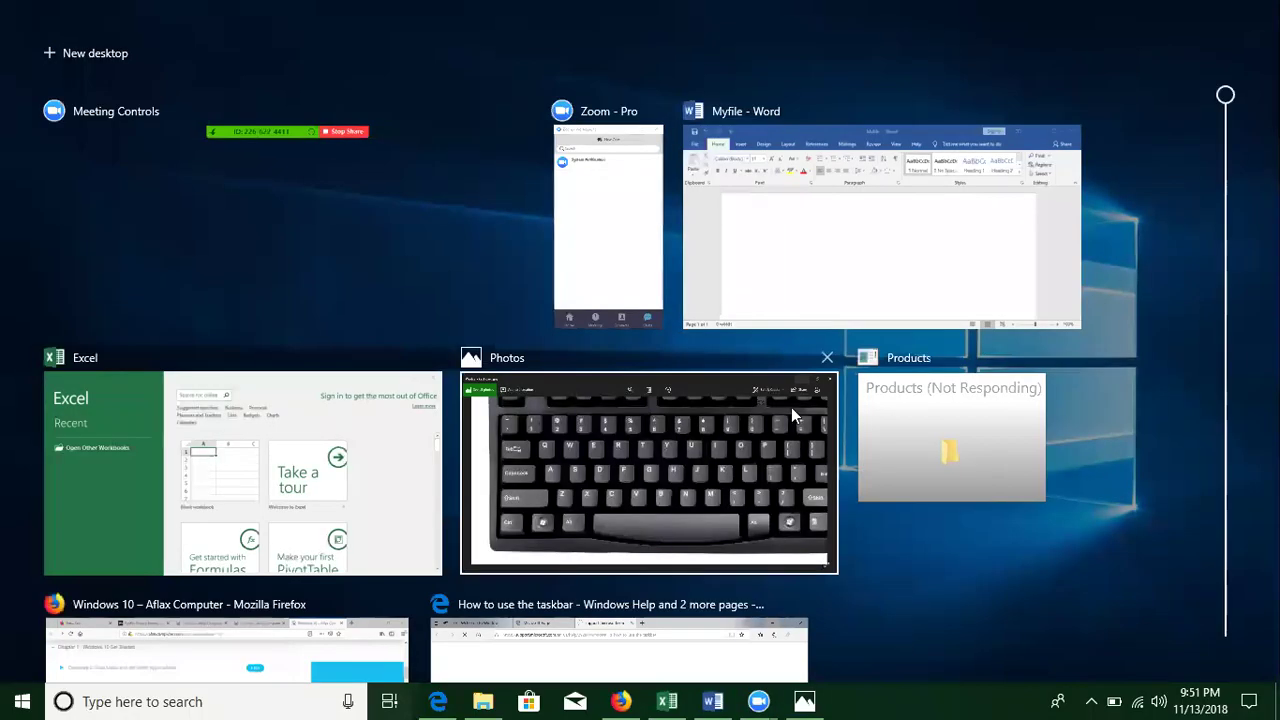
scroll(890, 400, down, 3)
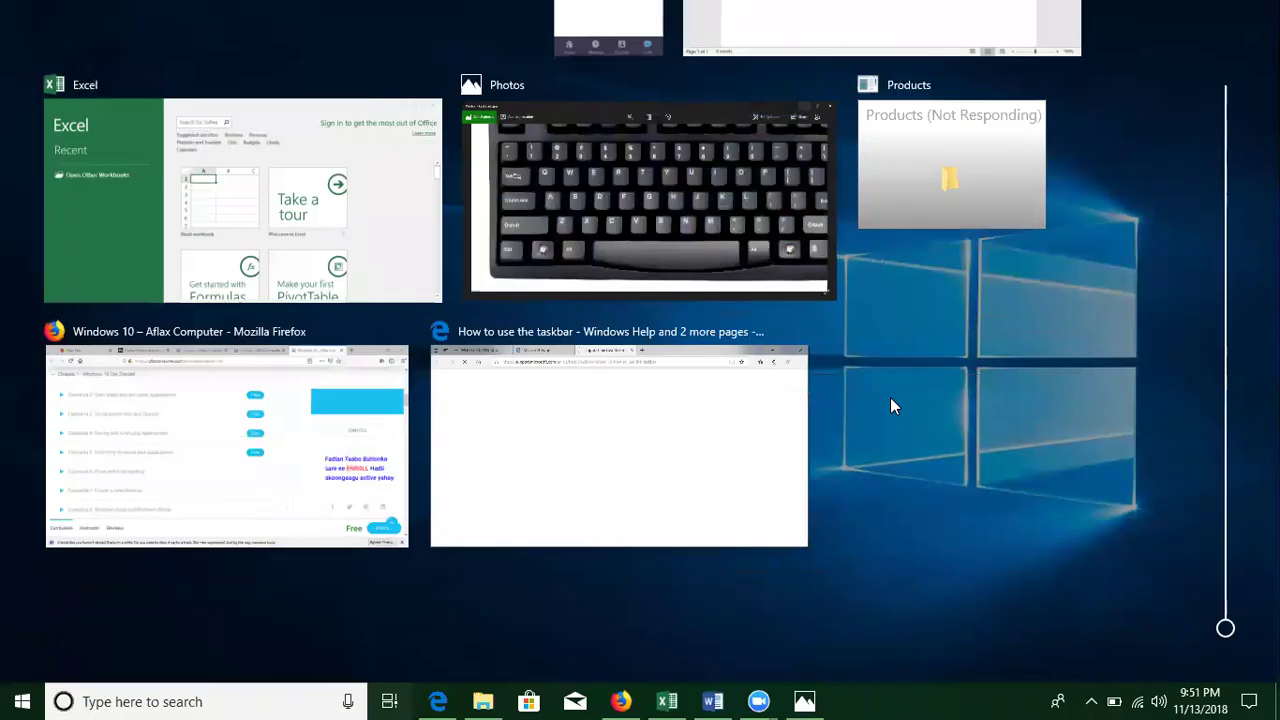
key(Escape)
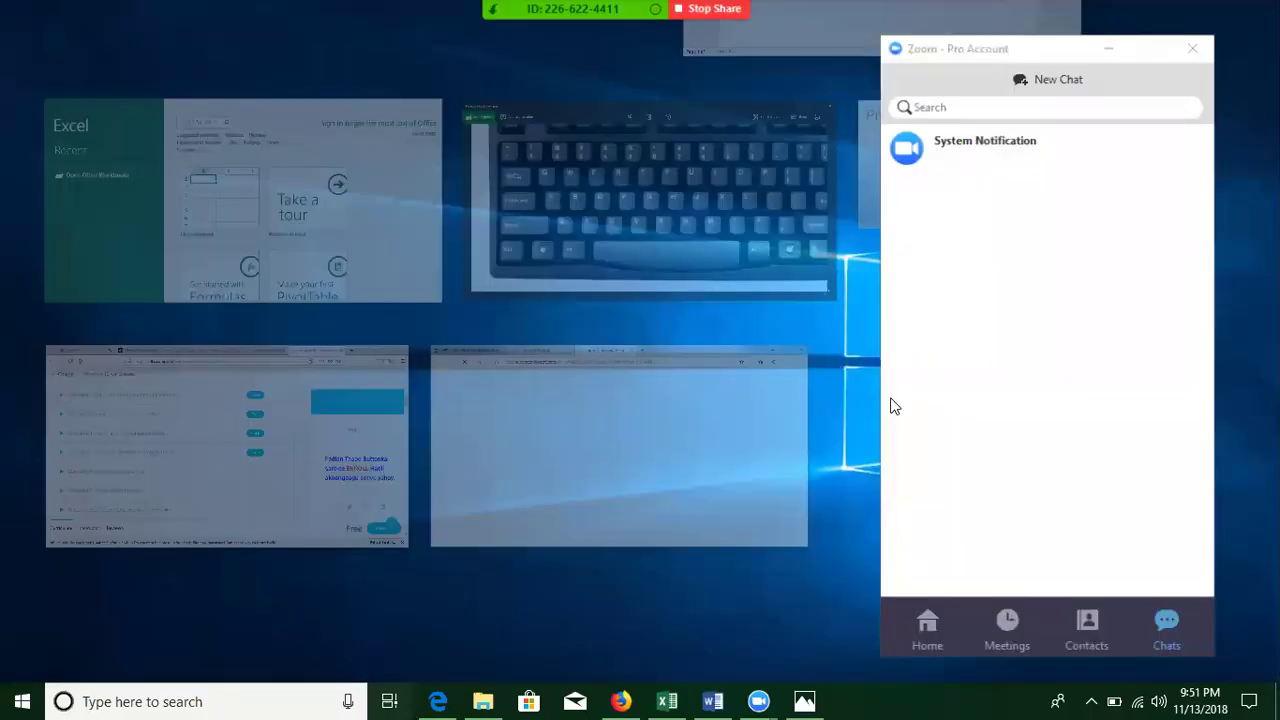
Step: Reopen Task View over the Zoom window and look through the thumbnails of the open windows
key(super+Tab)
key(Escape)
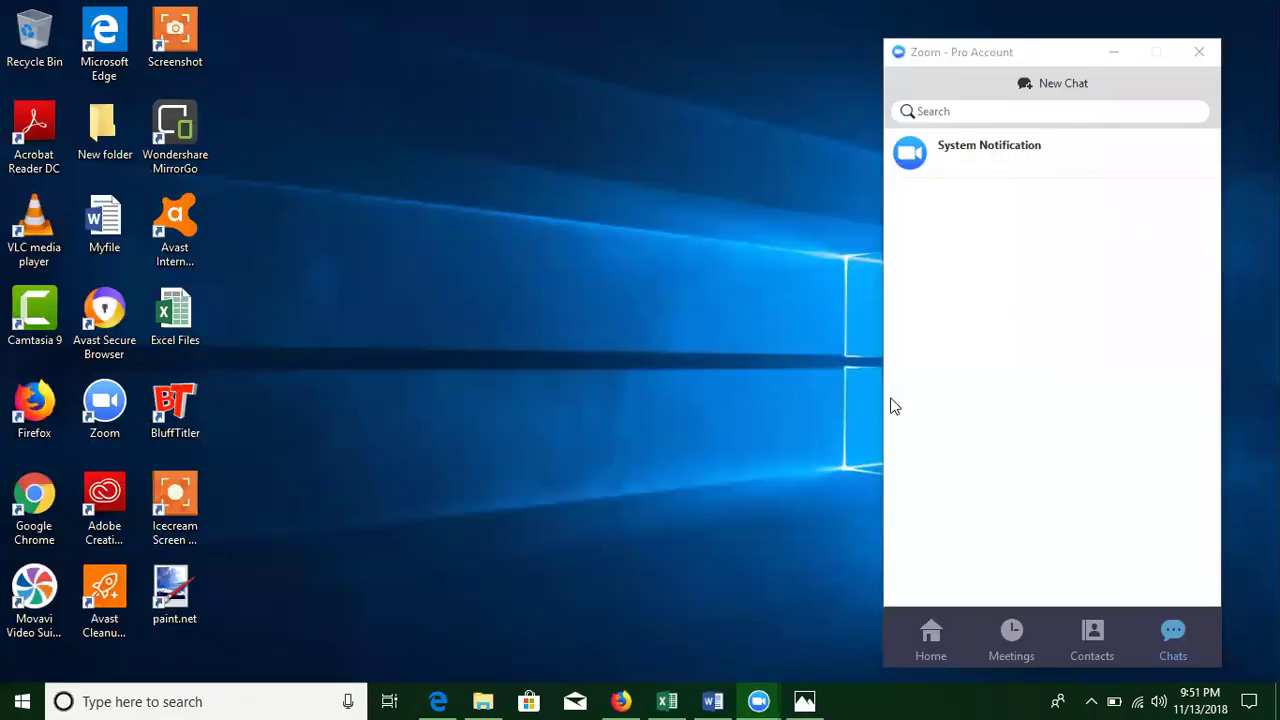
key(super+Tab)
scroll(870, 398, down, 3)
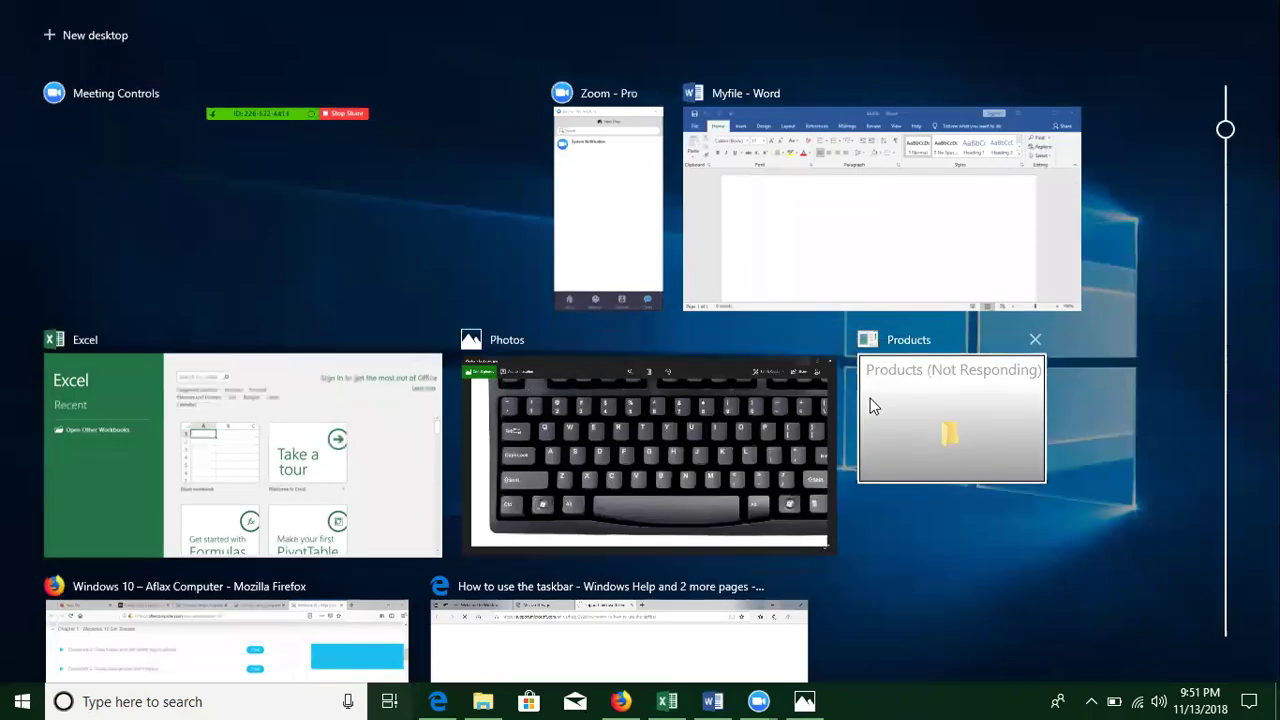
scroll(797, 411, up, 3)
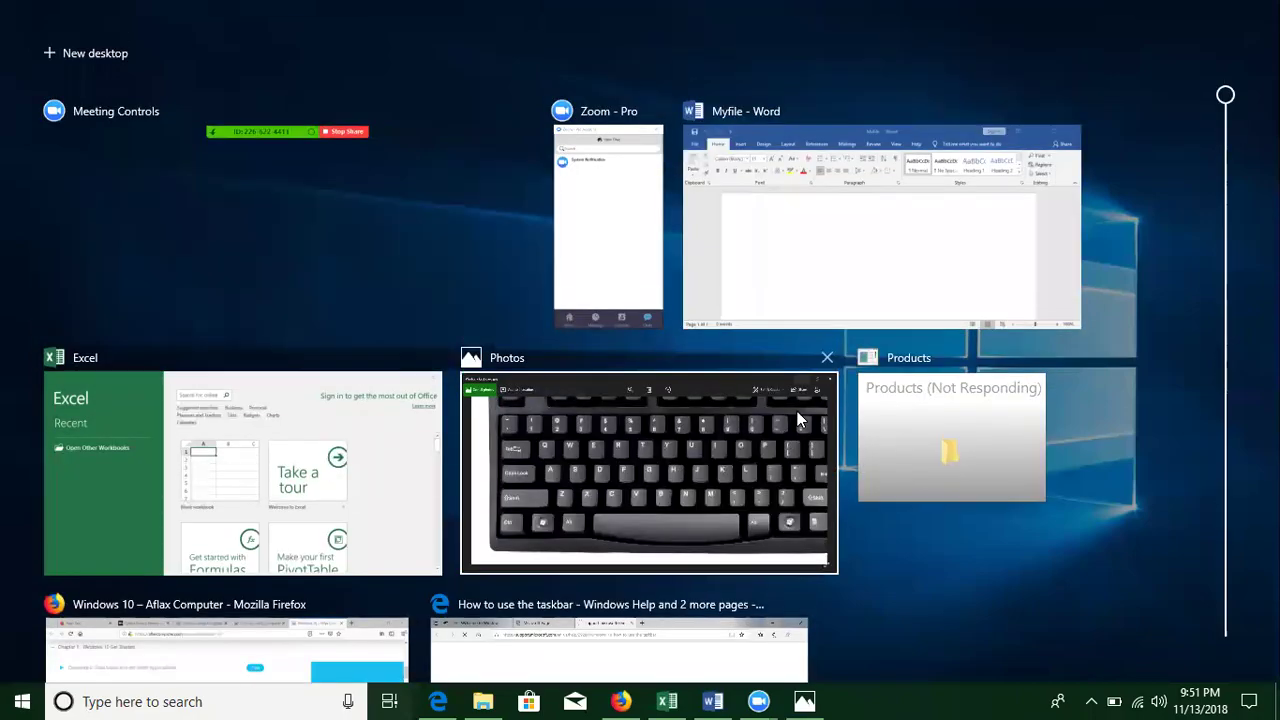
Step: Bring up the window switcher in place of Task View and cycle forward repeatedly through all the open windows
key(alt+Tab)
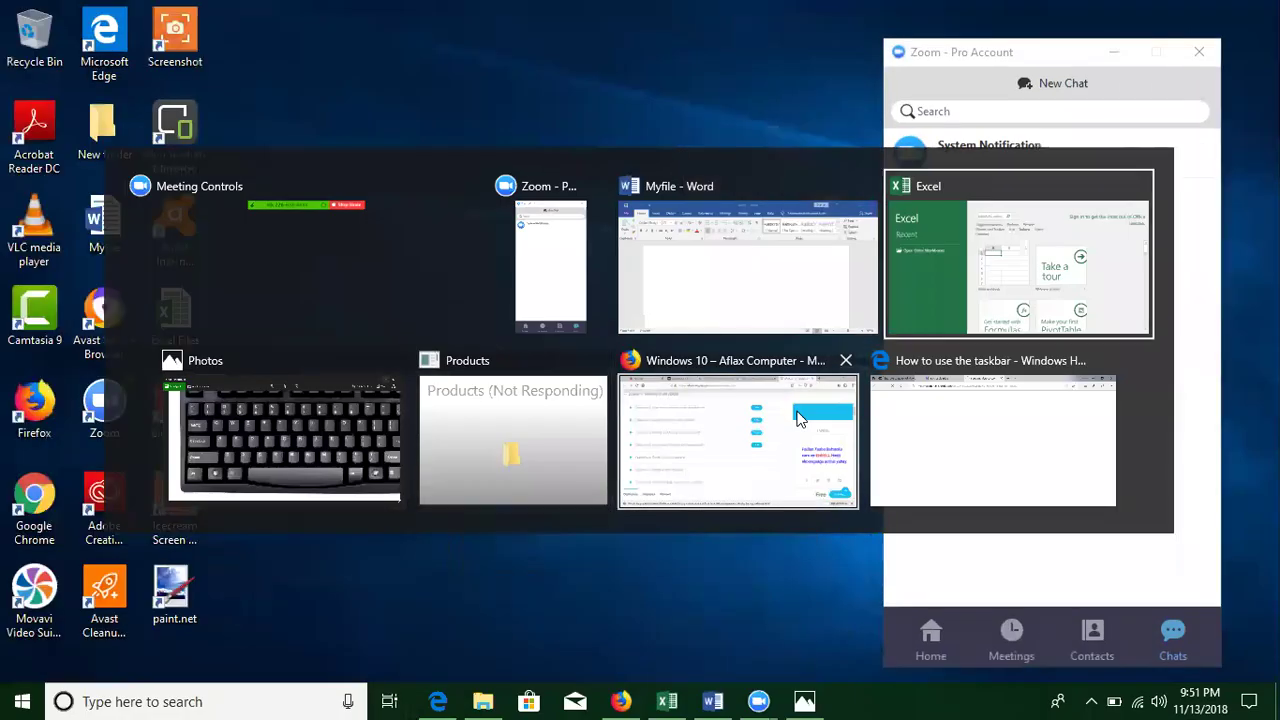
key(alt+Tab)
key(alt+Tab)
key(alt+Tab)
key(alt+Tab)
key(alt+Tab)
key(alt+Tab)
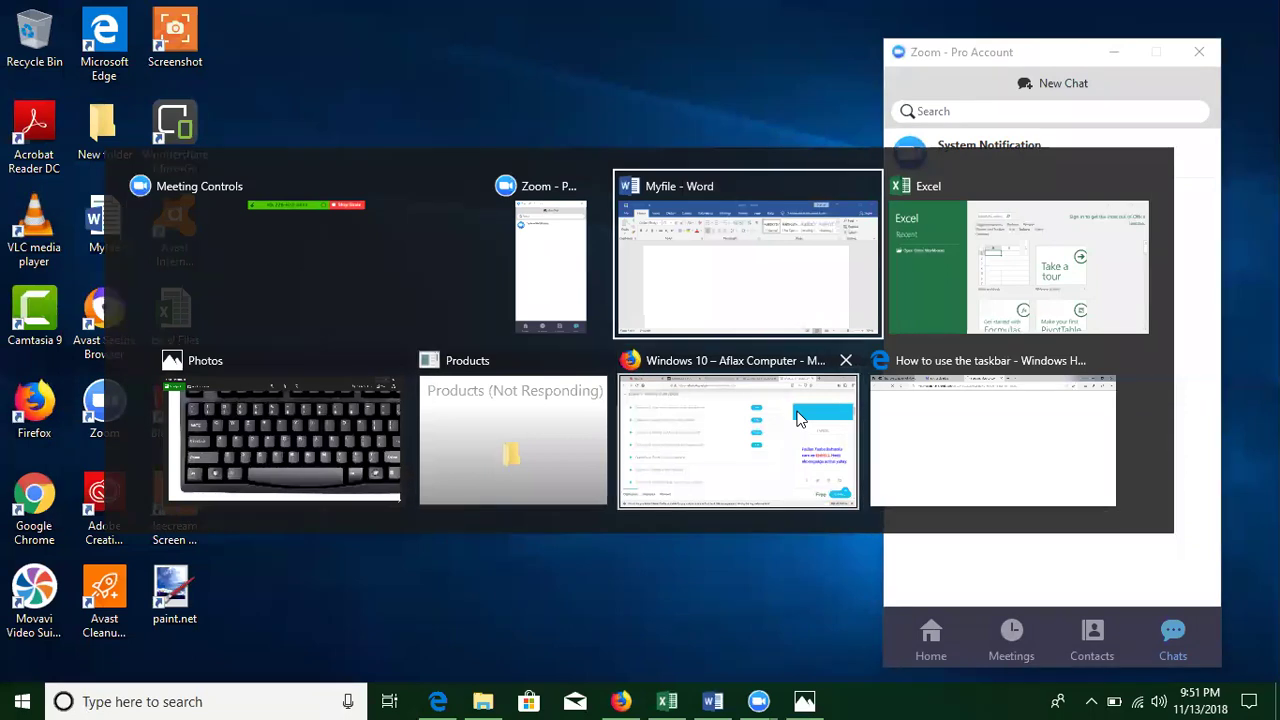
key(alt+Tab)
key(alt+Tab)
key(alt+Tab)
key(alt+Tab)
key(alt+Tab)
key(alt+Tab)
key(alt+Tab)
key(alt+Tab)
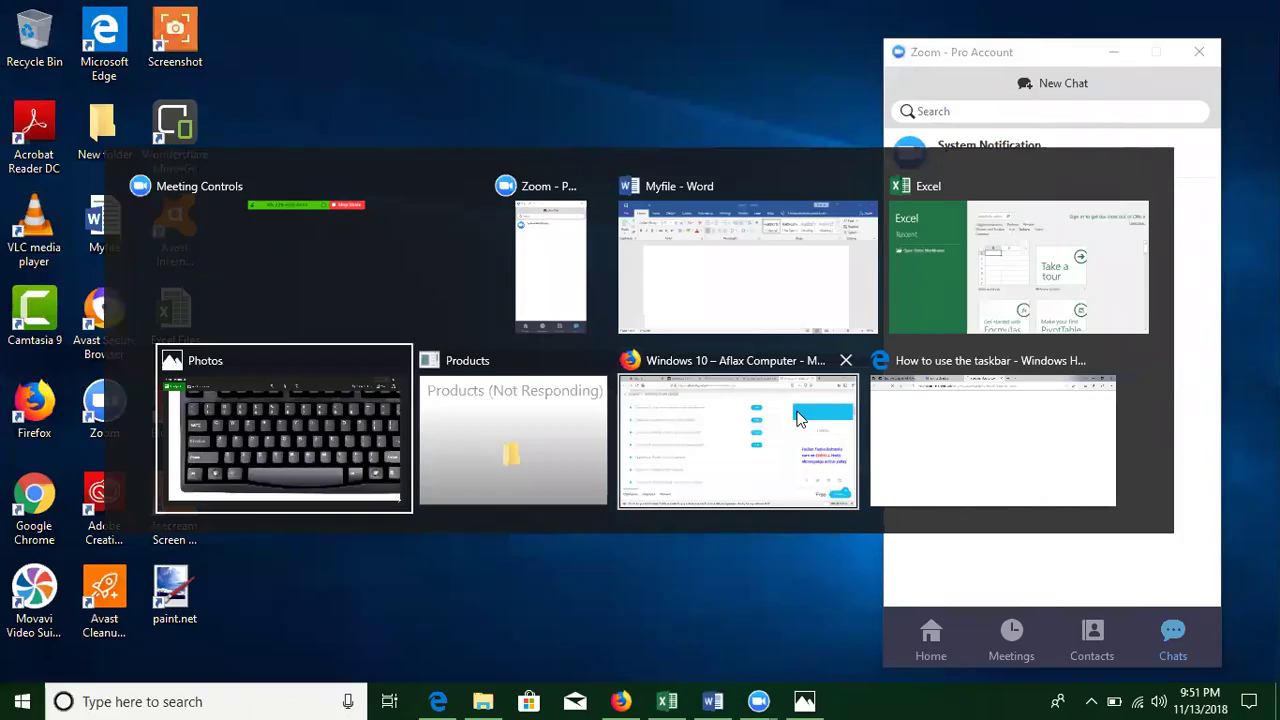
key(alt+Tab)
key(alt+Tab)
key(alt+Tab)
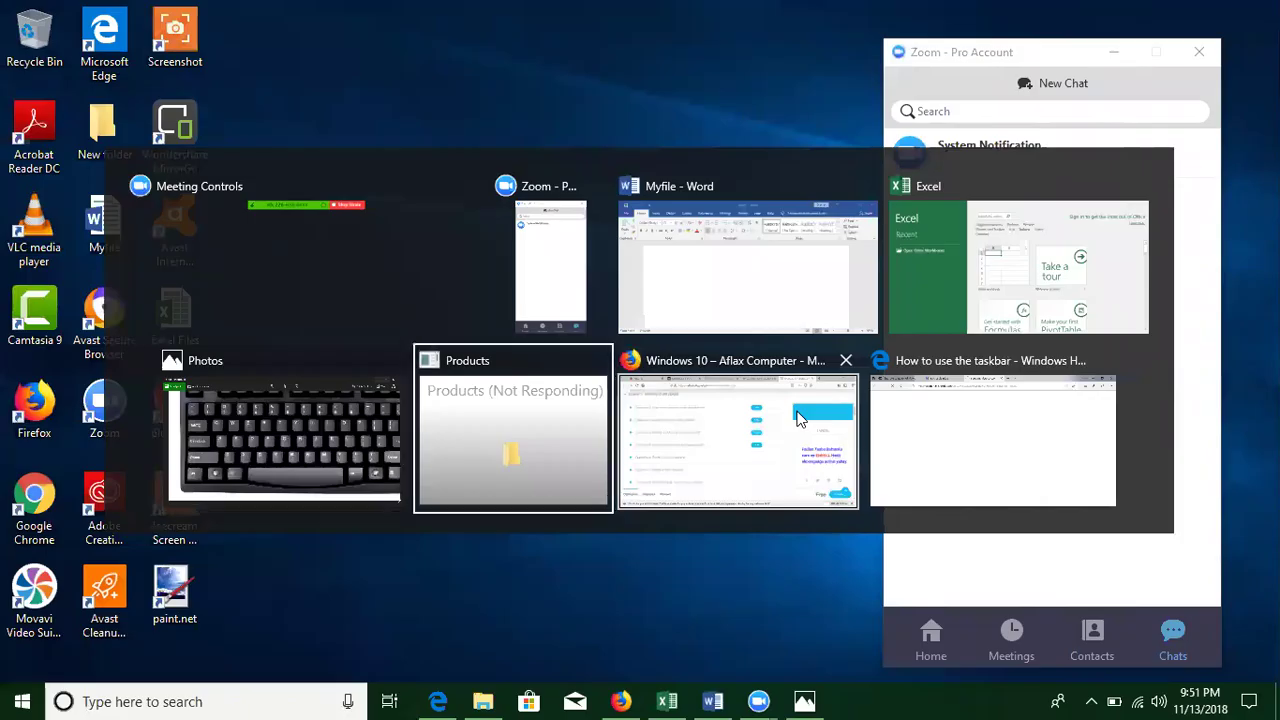
key(alt+Tab)
key(alt+Tab)
key(alt+Tab)
key(alt+Tab)
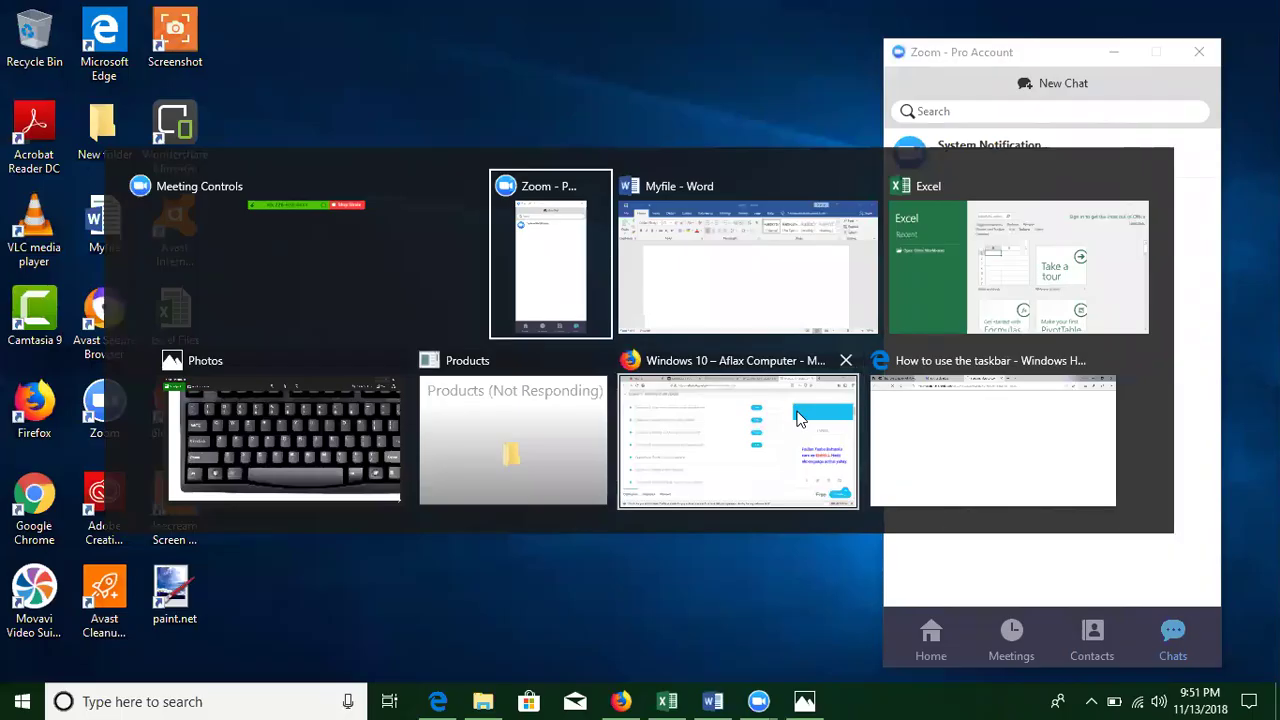
Step: Move the switcher's selection forward to the Products window and back in reverse order to the Myfile Word window
key(alt+shift+Tab)
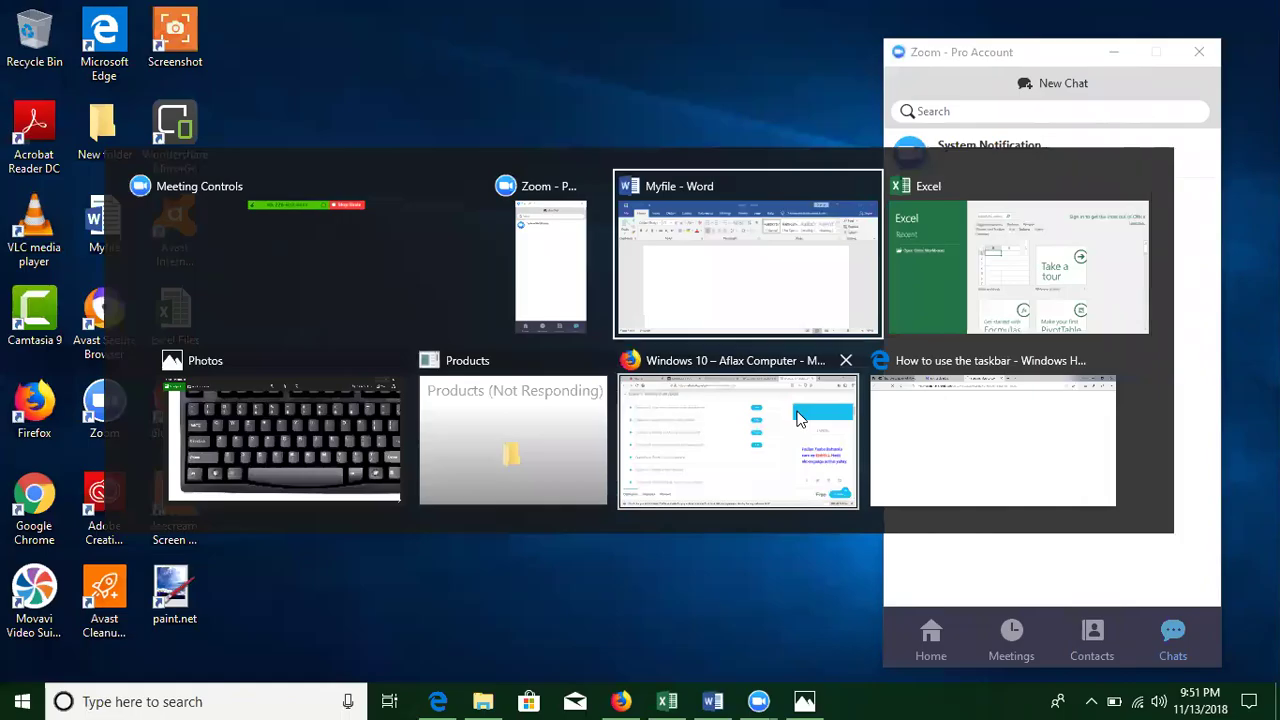
key(alt+Tab)
key(alt+Tab)
key(alt+Tab)
key(alt+Tab)
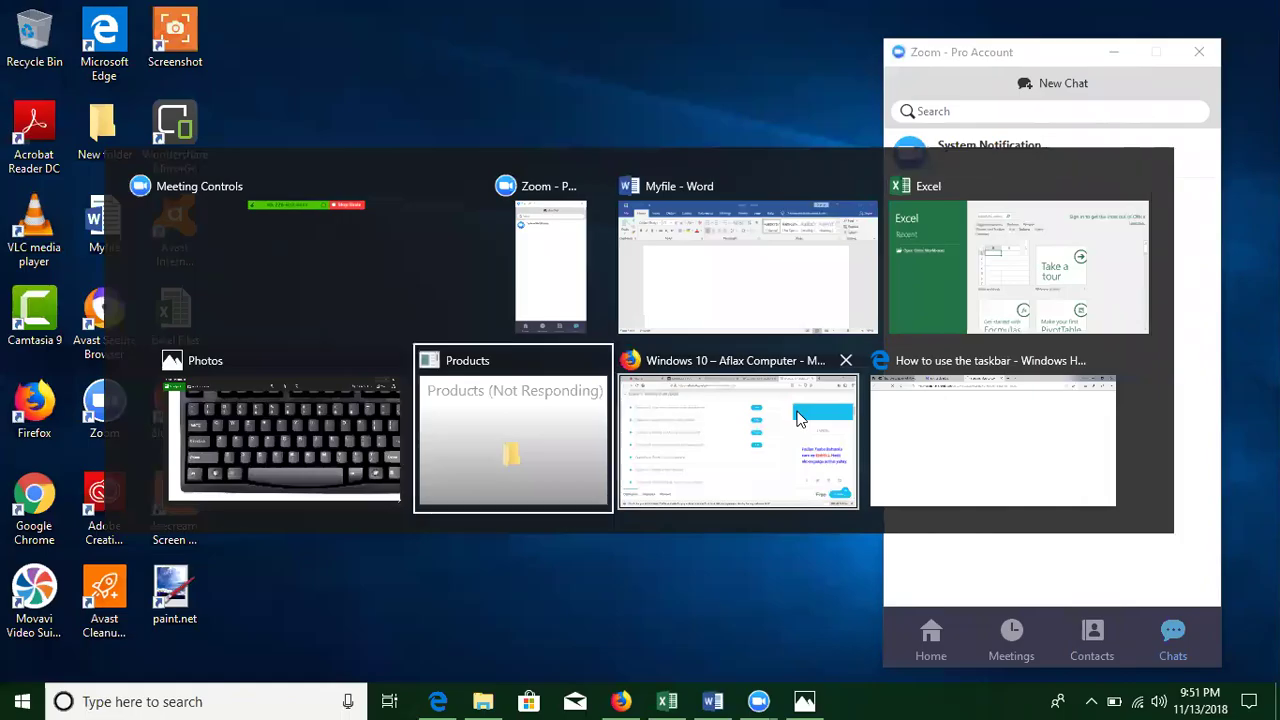
key(alt+shift+Tab)
key(alt+shift+Tab)
key(alt+shift+Tab)
key(alt+shift+Tab)
key(alt+shift+Tab)
key(alt+shift+Tab)
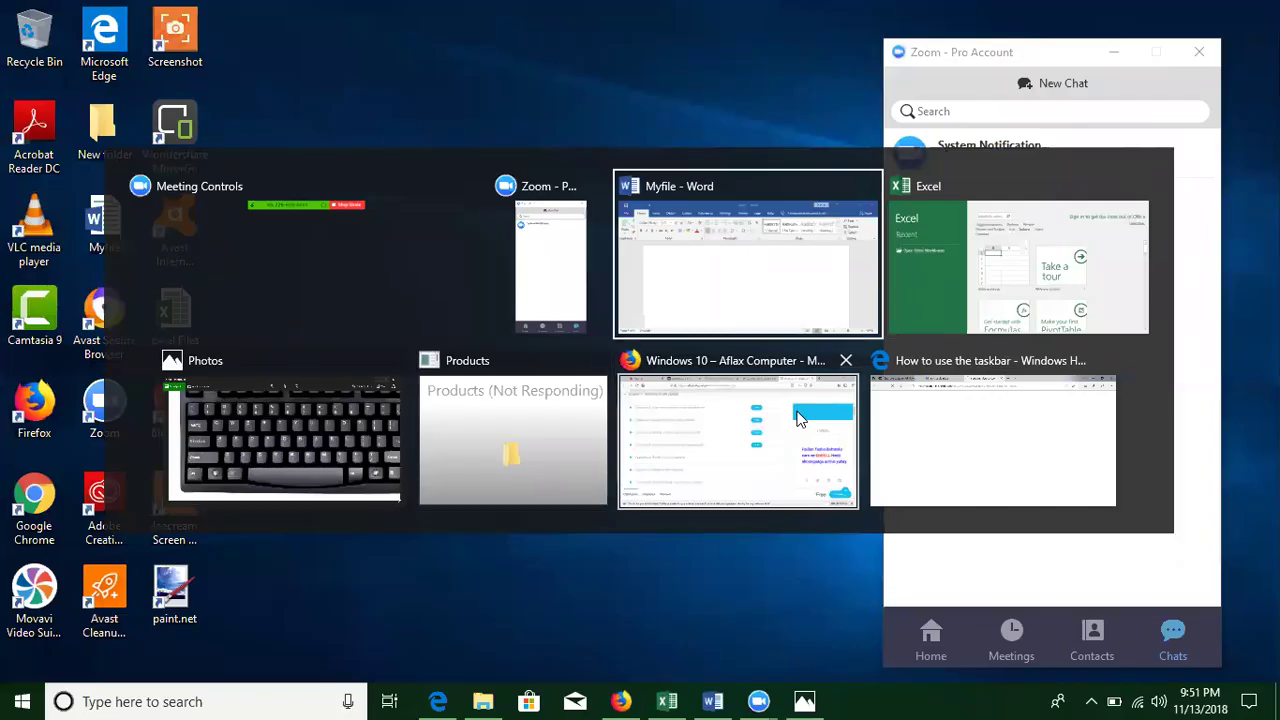
Step: Move the selection in different directions across the switcher's thumbnails, and switch to the Firefox window with the Windows 10 course page
key(Down)
key(Right)
key(Right)
key(Up)
key(Left)
key(Left)
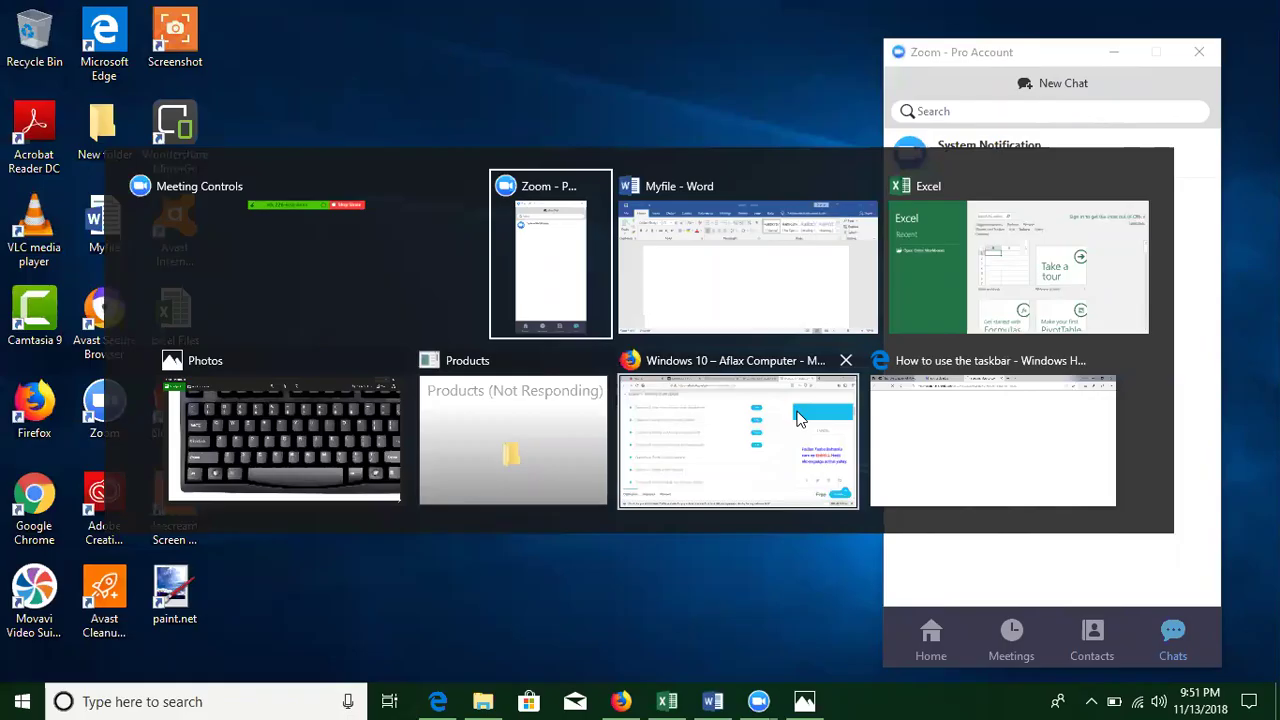
key(Right)
key(Right)
key(Right)
key(Right)
key(Right)
key(Right)
key(Right)
key(Right)
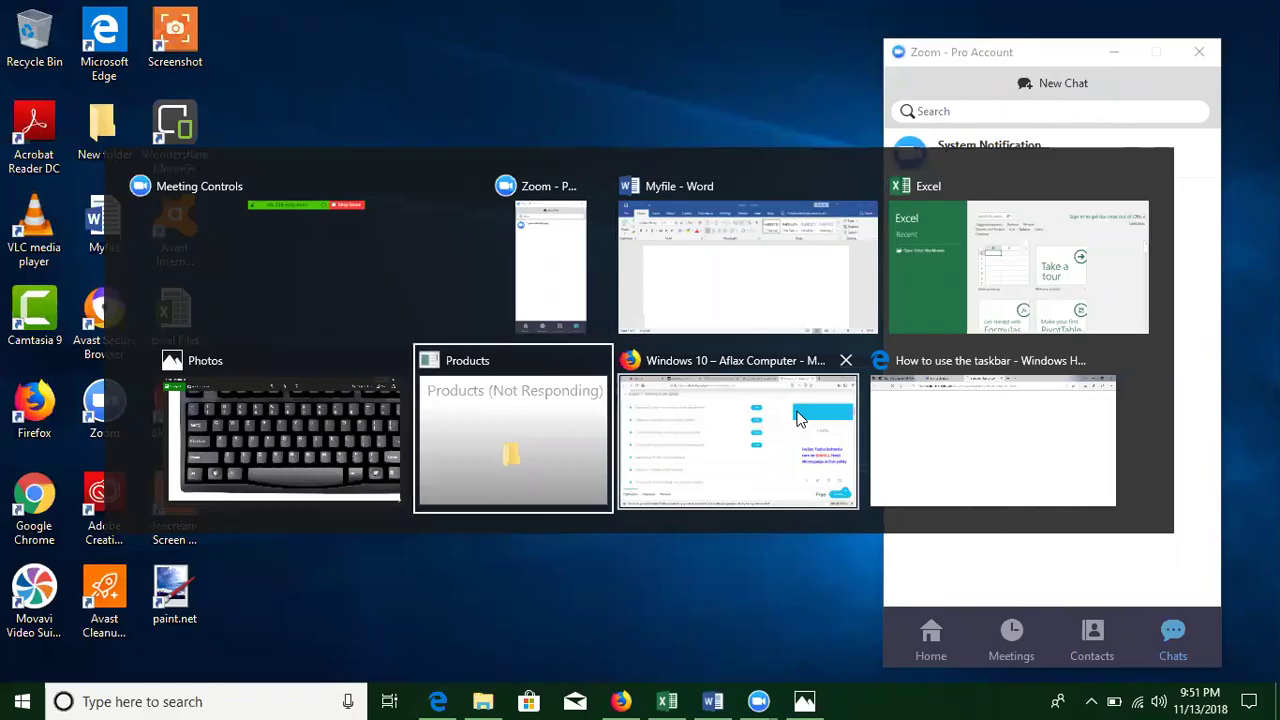
key(Right)
key(Right)
key(Right)
key(Right)
key(Right)
key(Right)
key(Right)
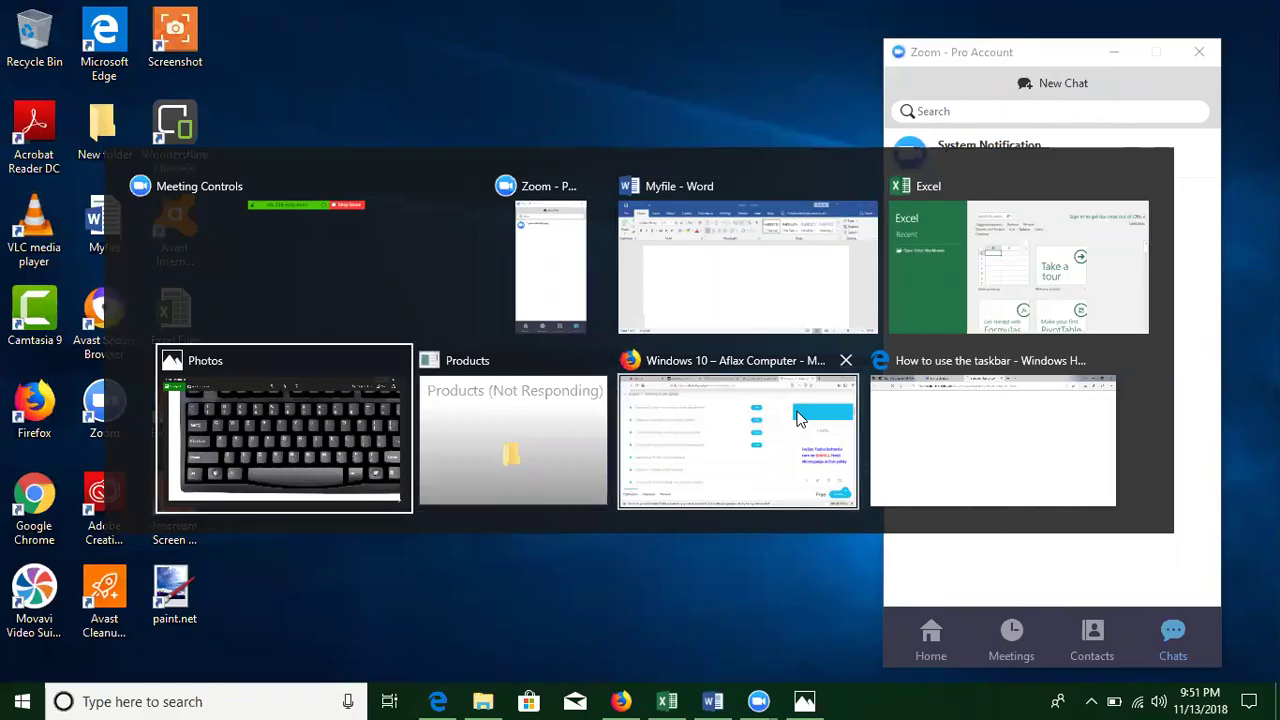
key(Right)
key(Right)
key(Right)
key(Right)
key(Right)
key(Right)
key(Return)
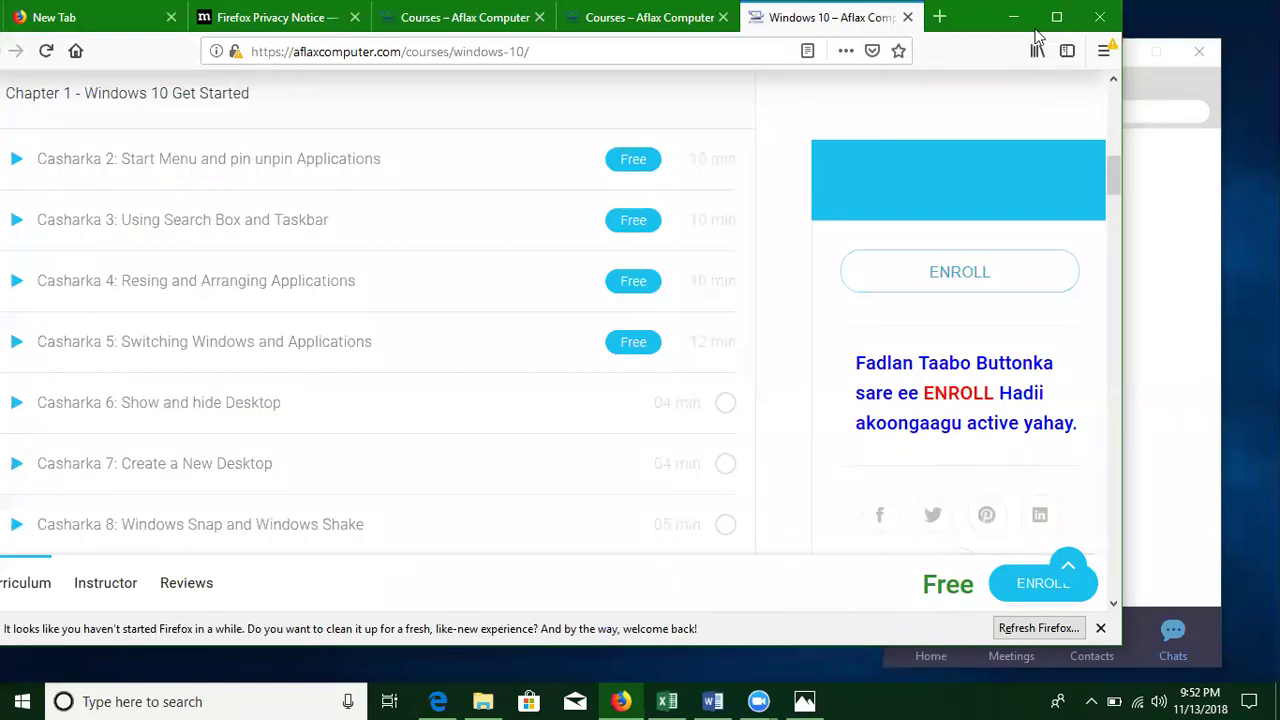
Step: Minimize the Firefox and Zoom windows to clear the desktop
click(1030, 22)
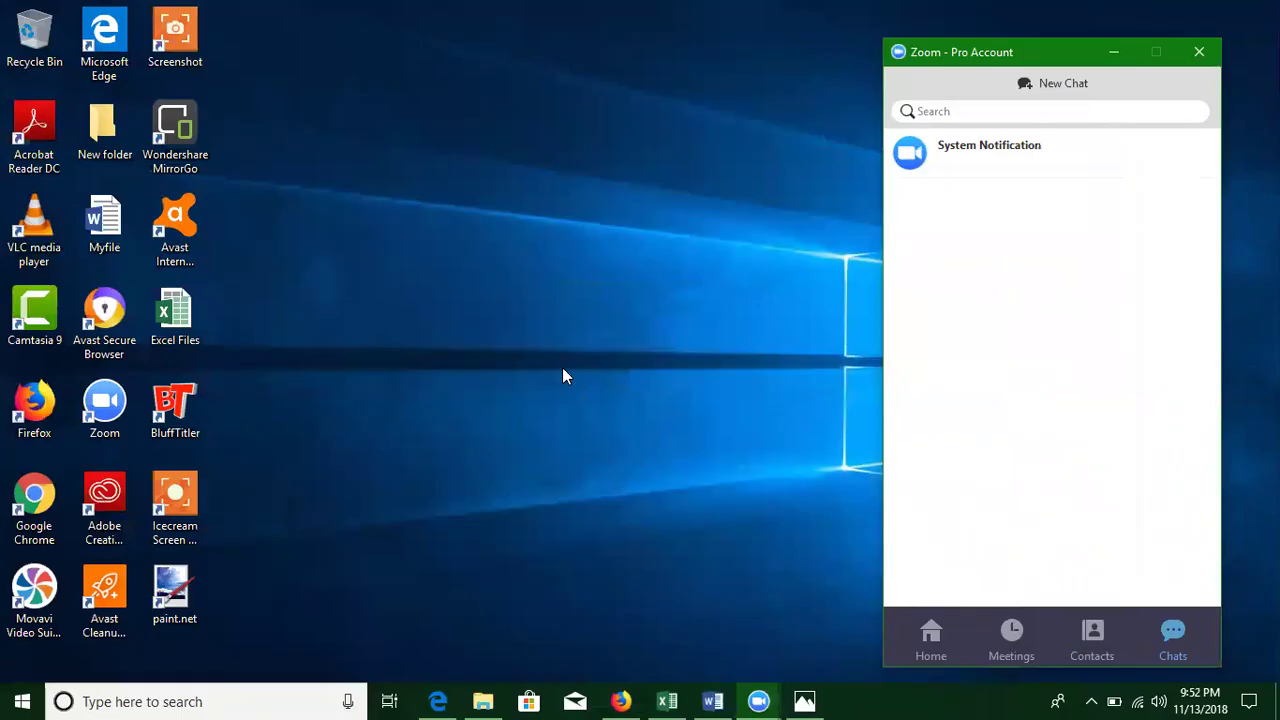
drag(1029, 49, 1046, 243)
click(1128, 243)
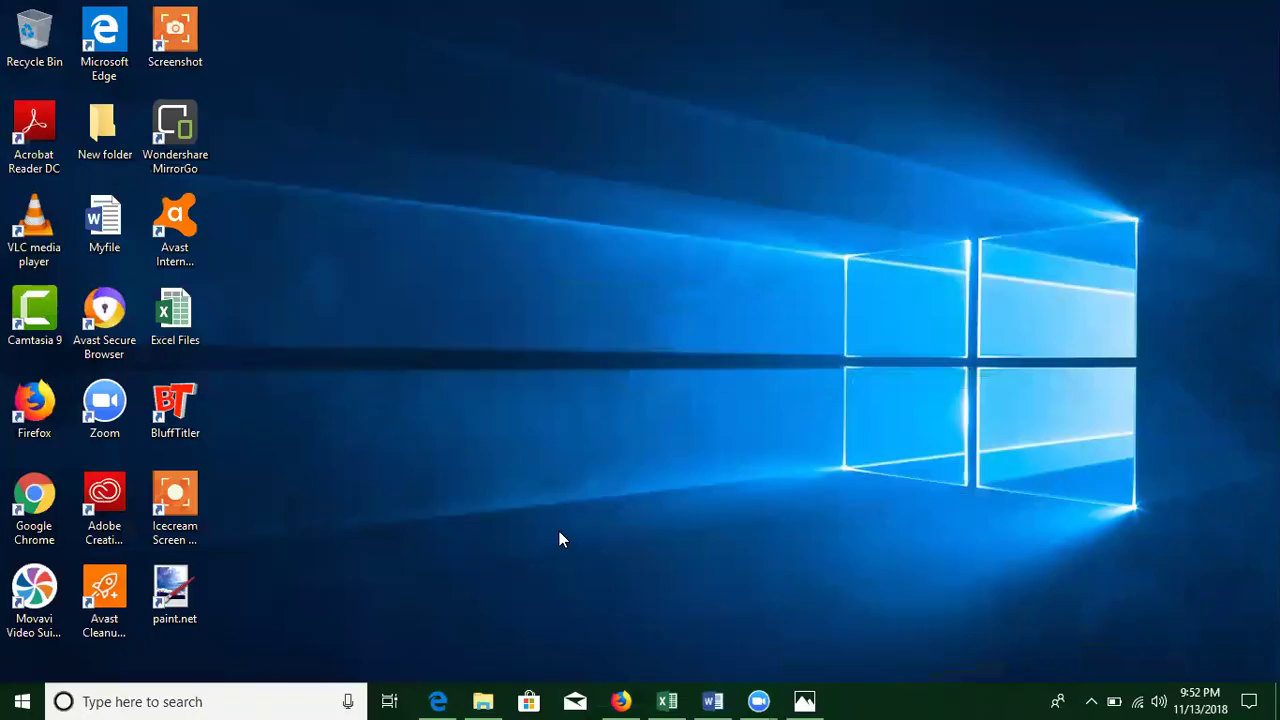
Step: Bring up the Myfile document in Word and enter the text "Alt + Tab" on its first line
click(712, 701)
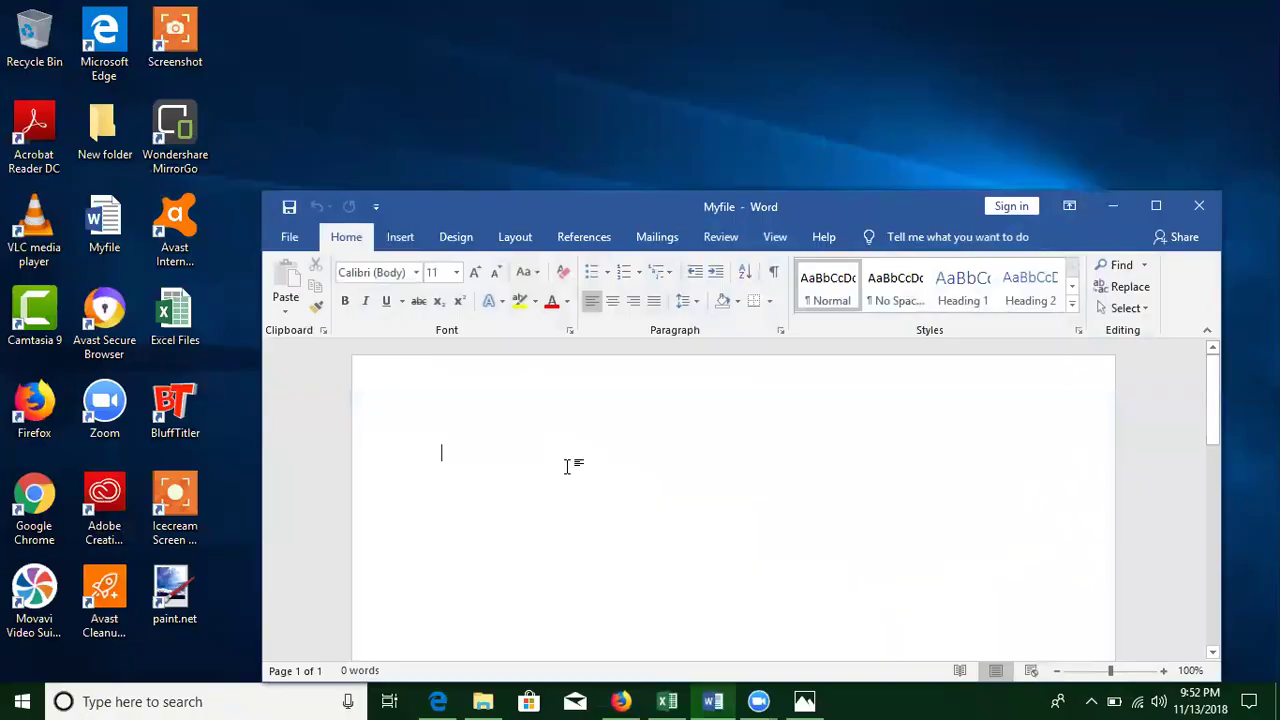
text(Alt )
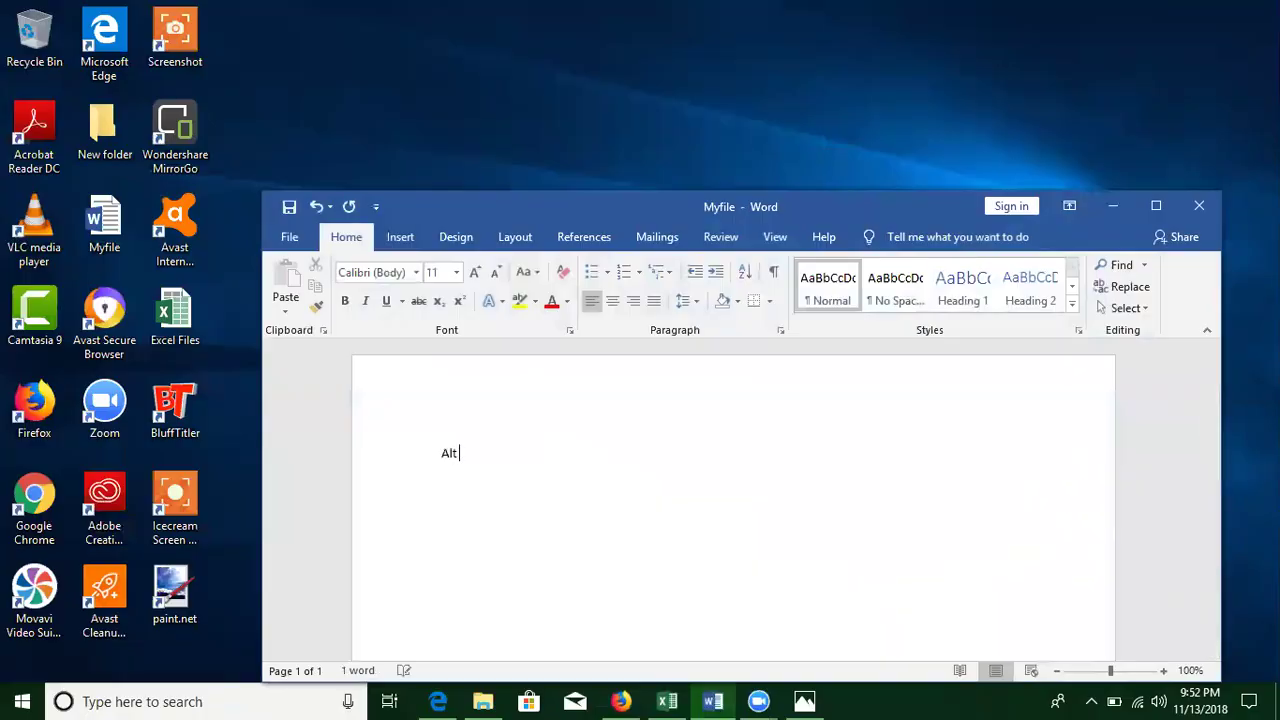
text(_ Tab)
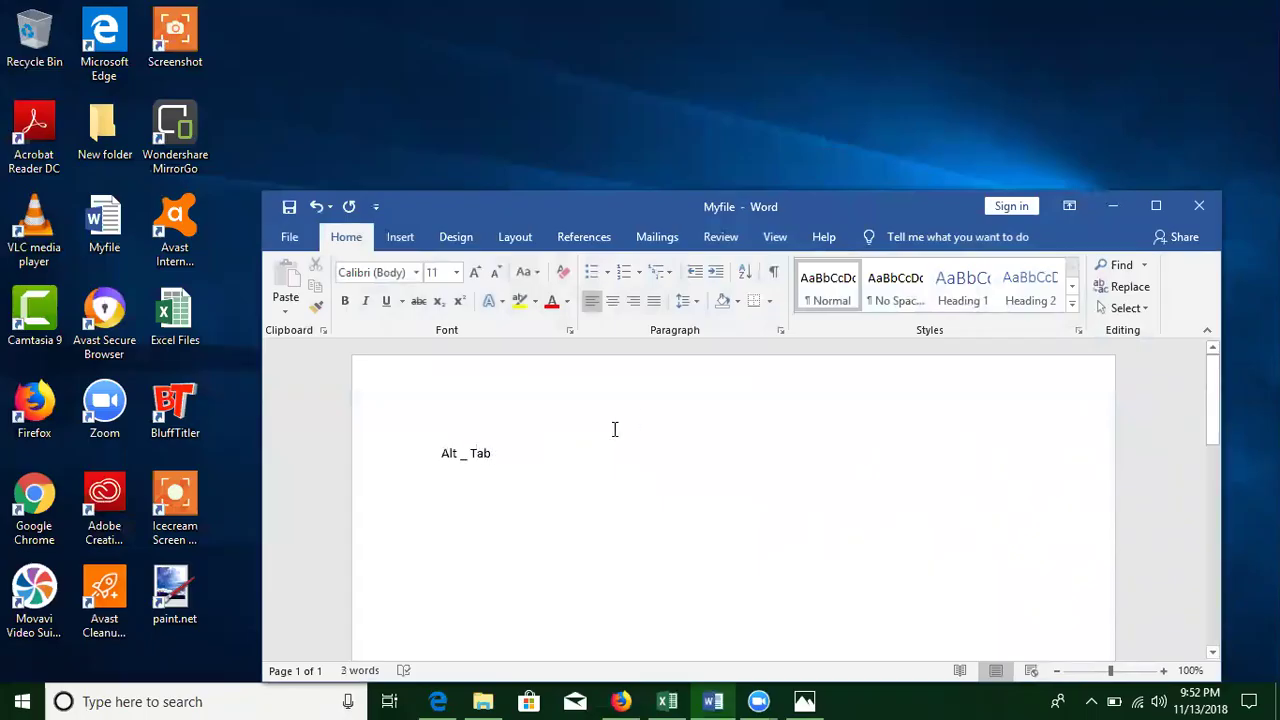
click(470, 456)
key(BackSpace)
key(BackSpace)
text(+)
Step: Format the "Alt + Tab" text in bold with a font size of 48
drag(440, 466, 498, 460)
click(474, 272)
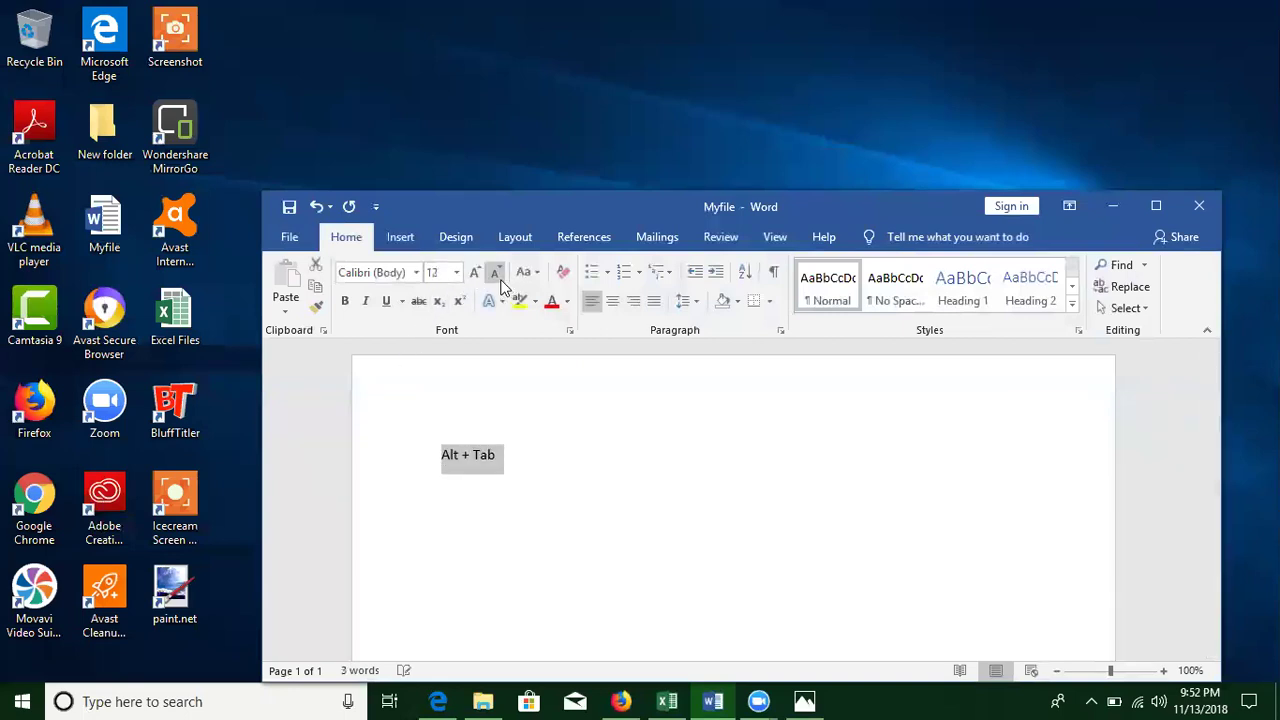
click(527, 272)
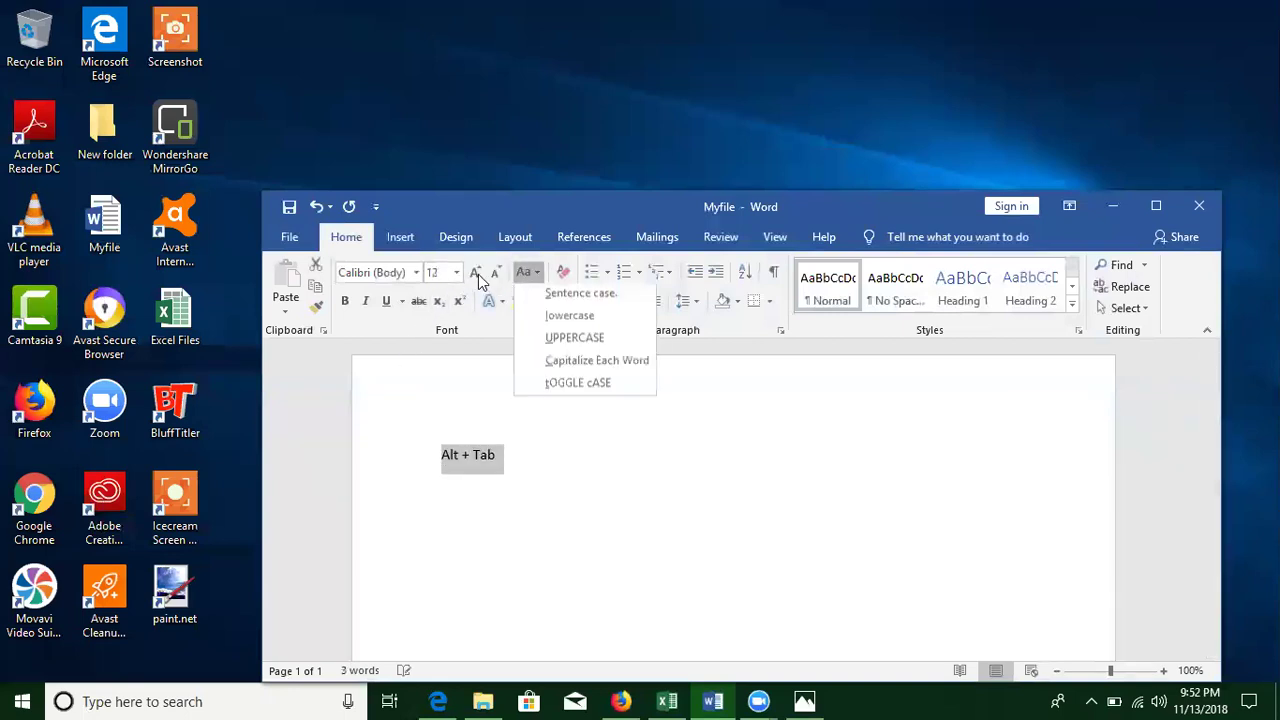
click(478, 274)
click(478, 274)
click(478, 274)
click(478, 274)
click(478, 274)
click(478, 274)
click(478, 274)
click(476, 276)
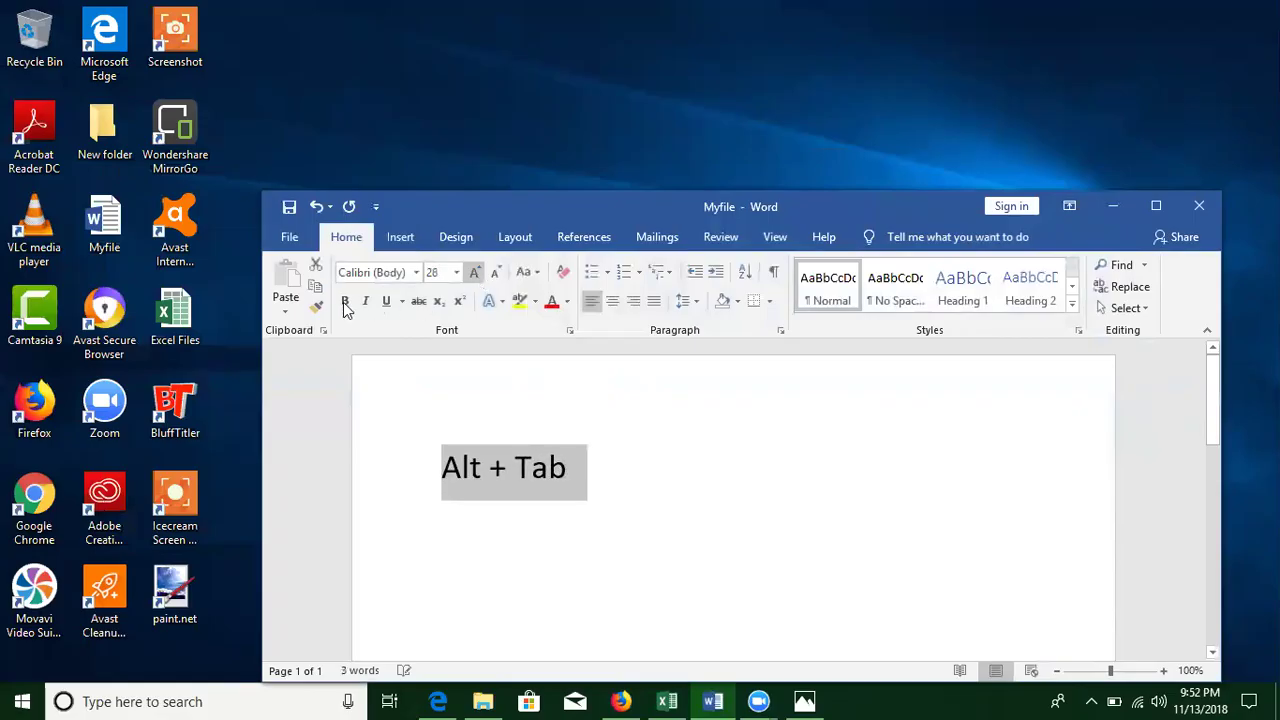
click(344, 301)
click(474, 274)
click(474, 274)
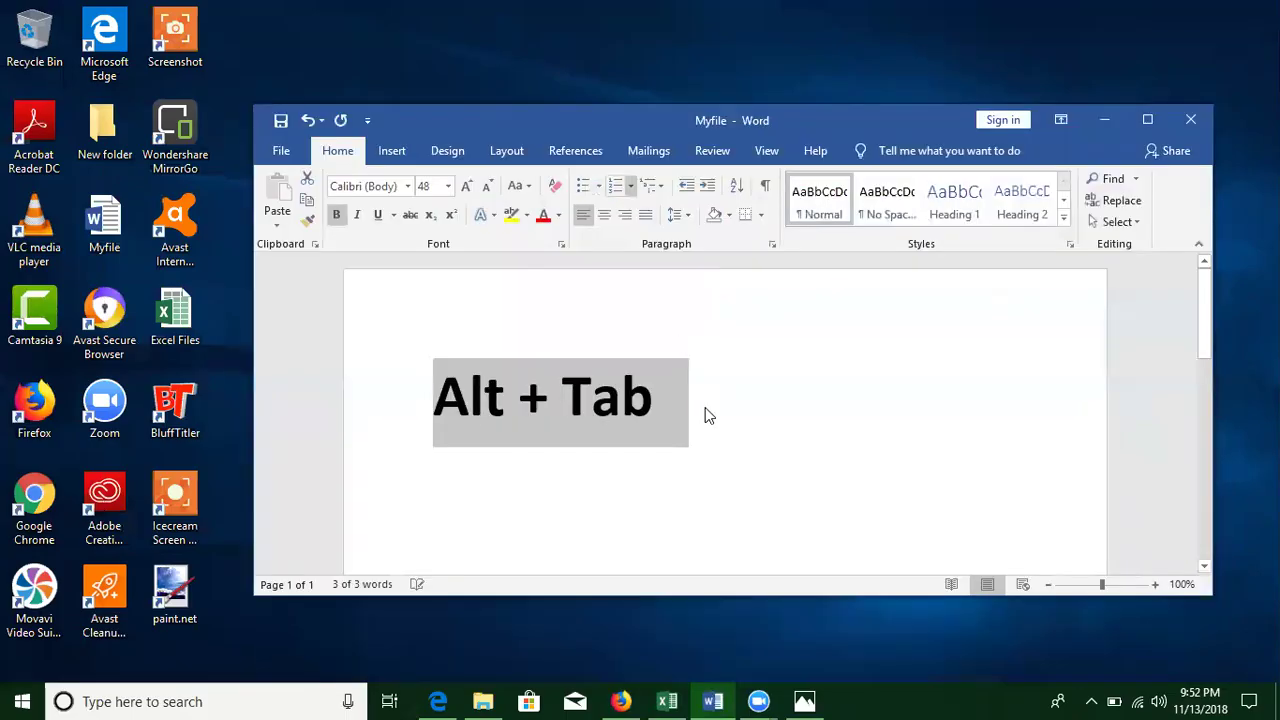
Step: Add a second line reading "Win + Tab" below the "Alt + Tab" text, and start a new line
click(672, 403)
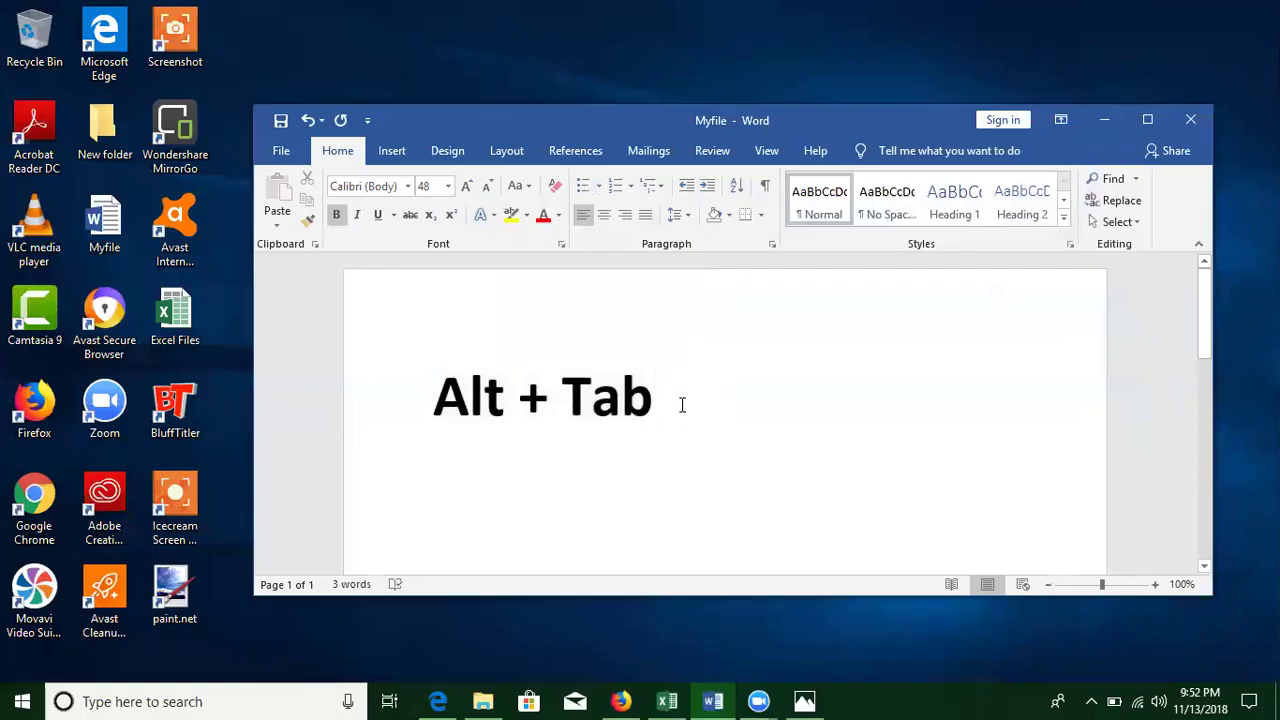
key(Return)
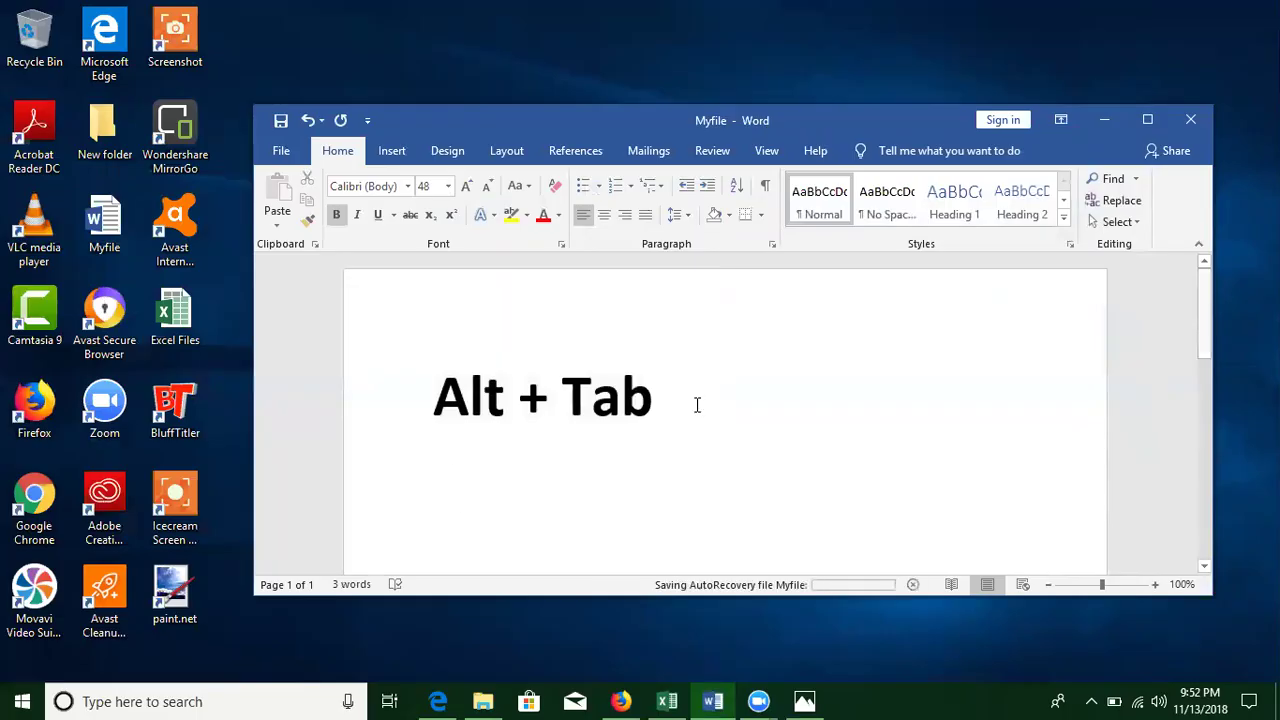
text(ALT +)
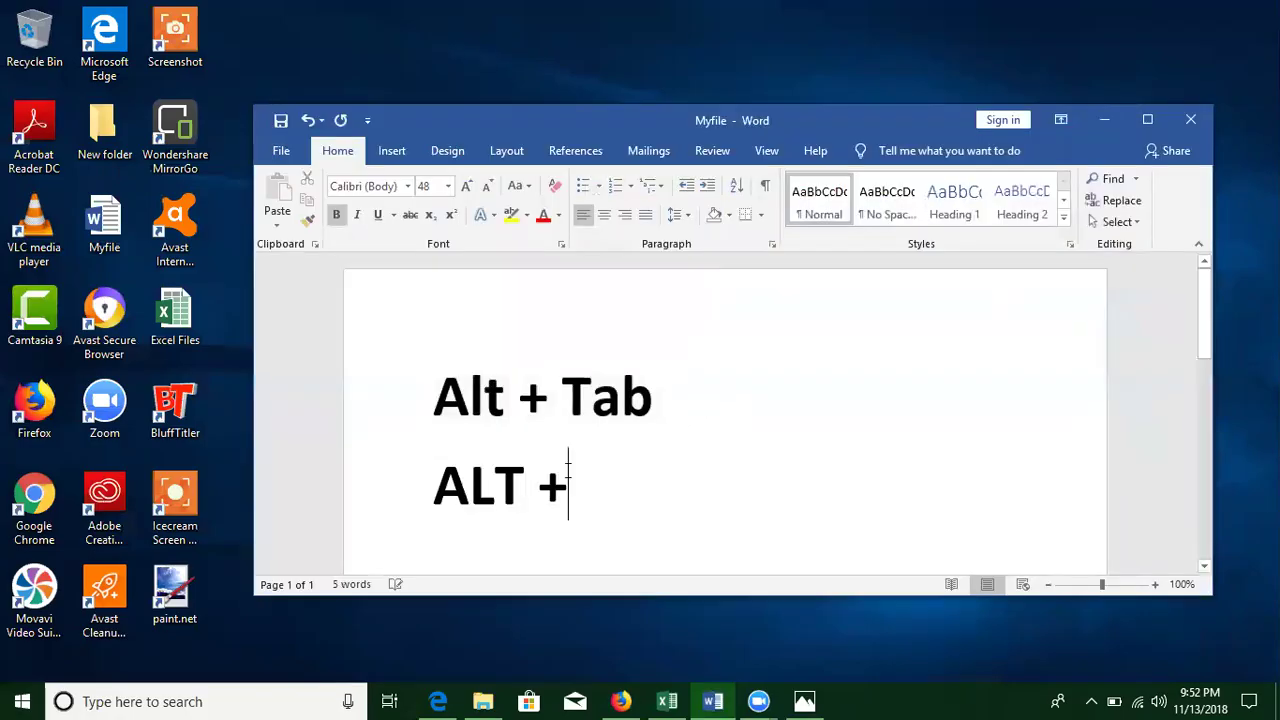
click(538, 485)
key(BackSpace)
key(BackSpace)
key(BackSpace)
key(BackSpace)
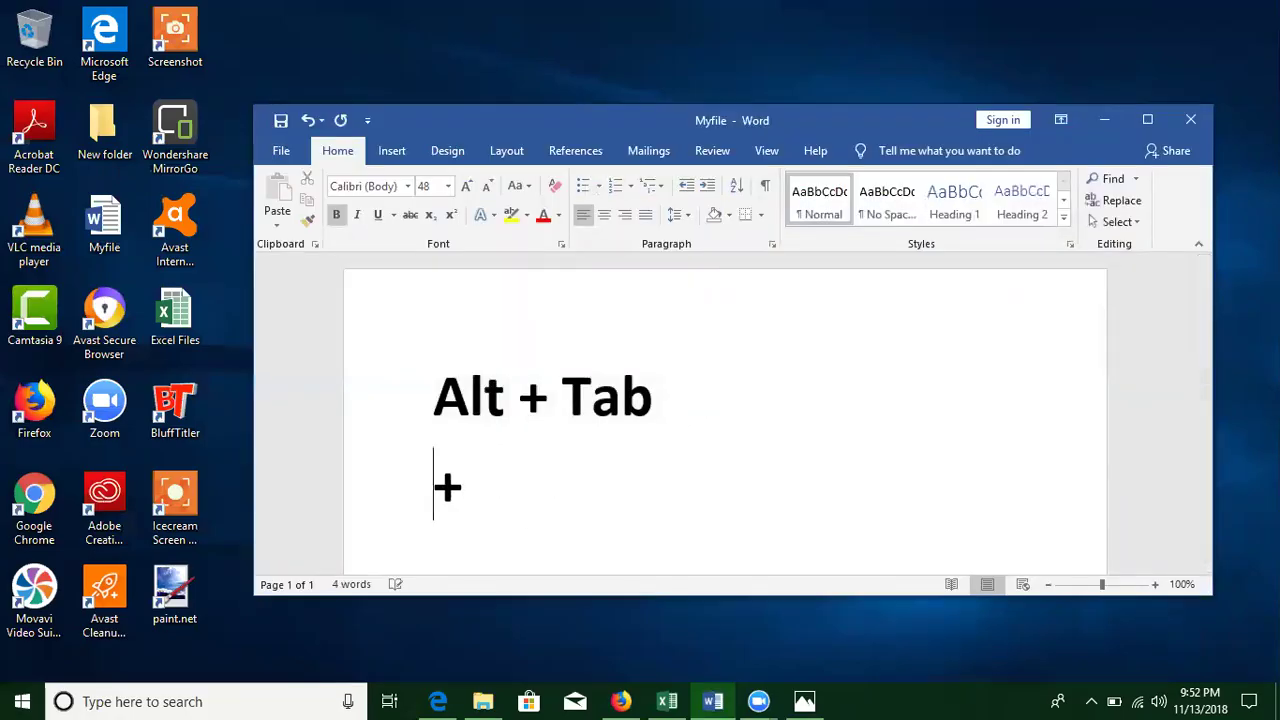
text(Win)
key(End)
text(Tab)
key(Return)
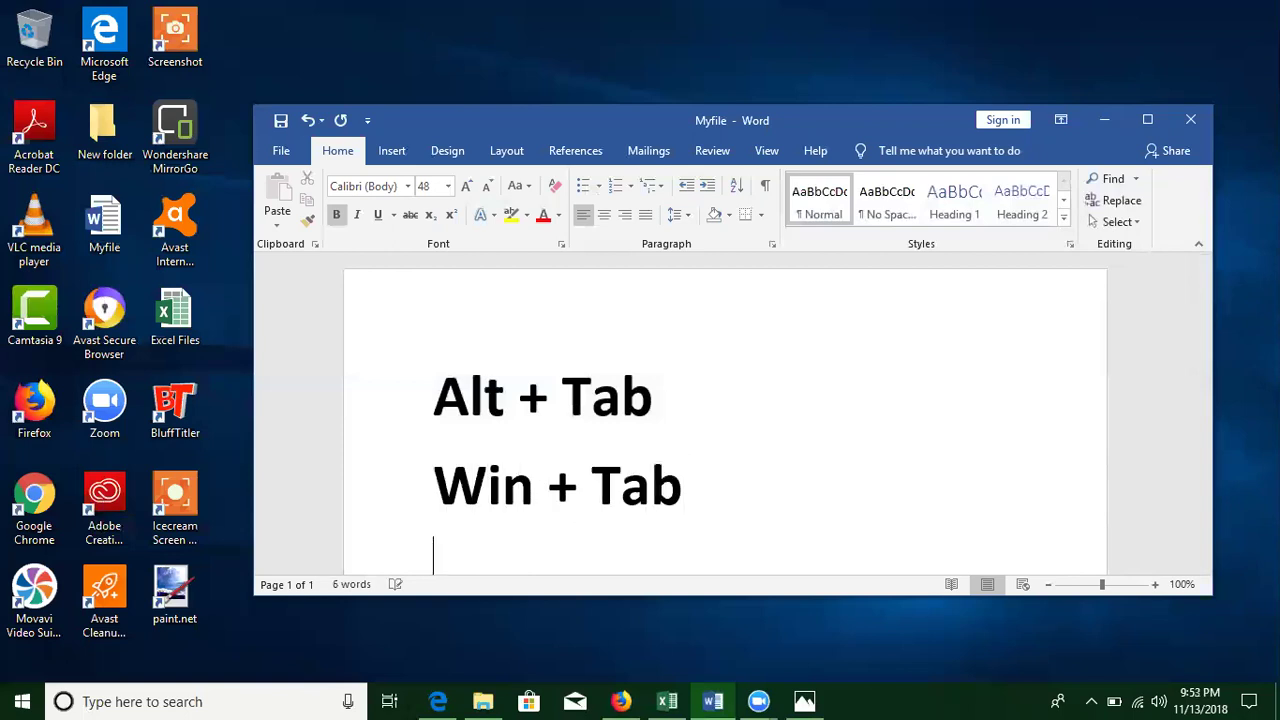
Step: Enter "Win – start menu" as the third line of the shortcut list, followed by a new line
text(Win)
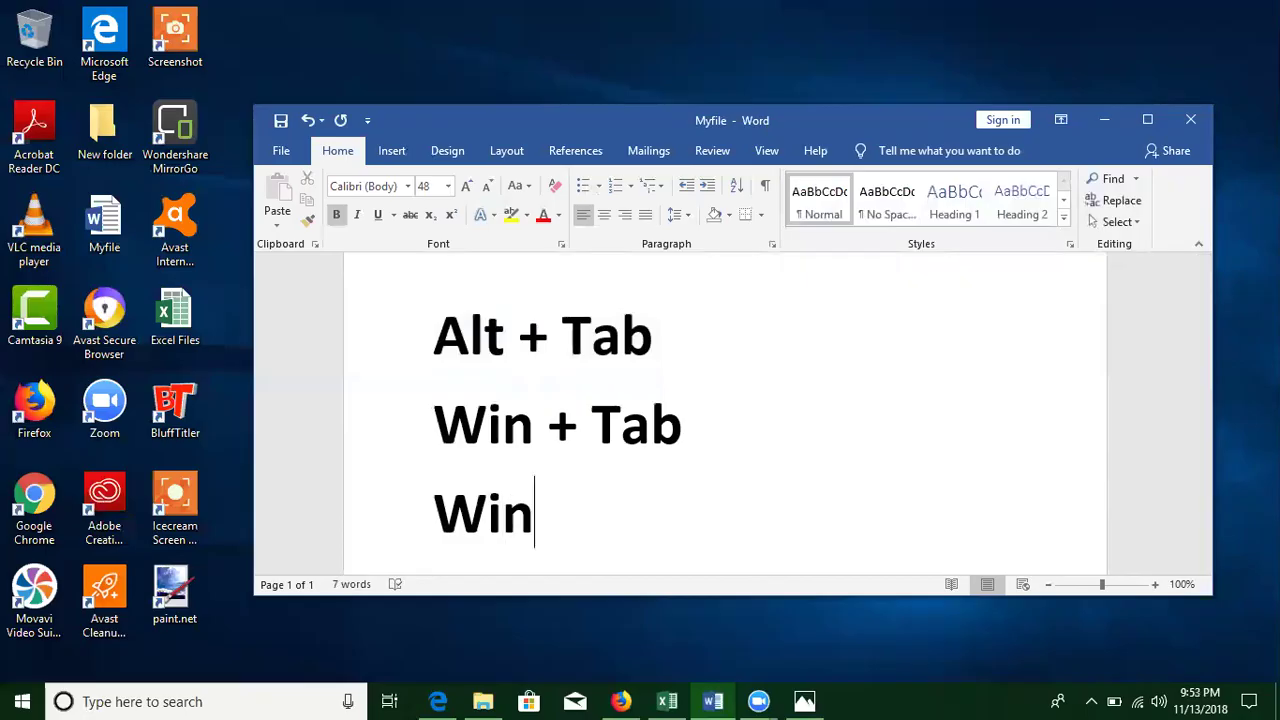
text( - star)
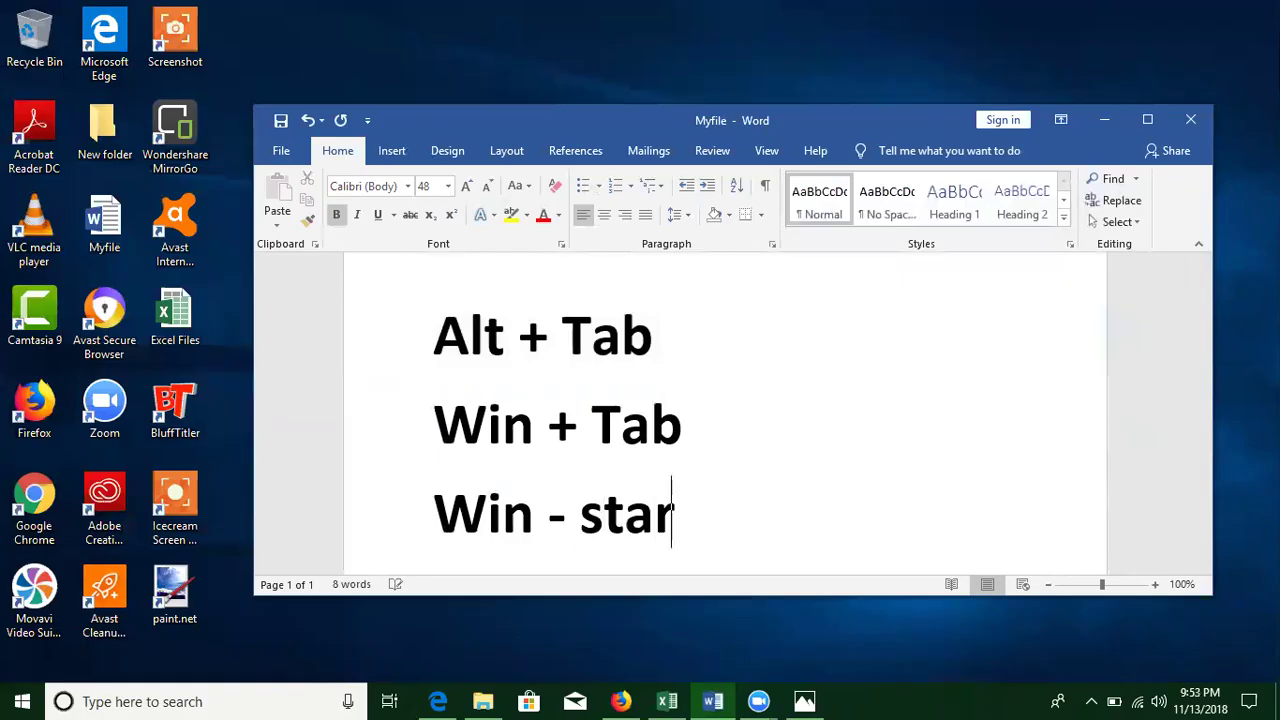
text(t m)
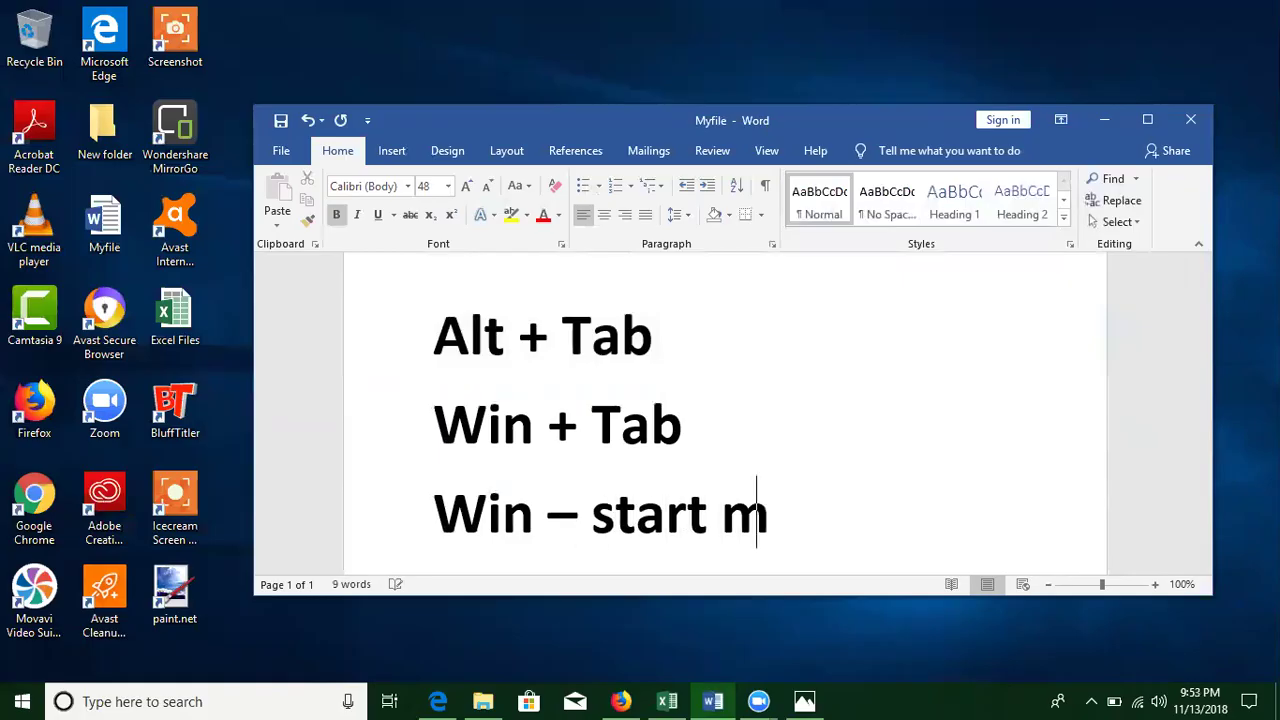
text(enu)
key(Return)
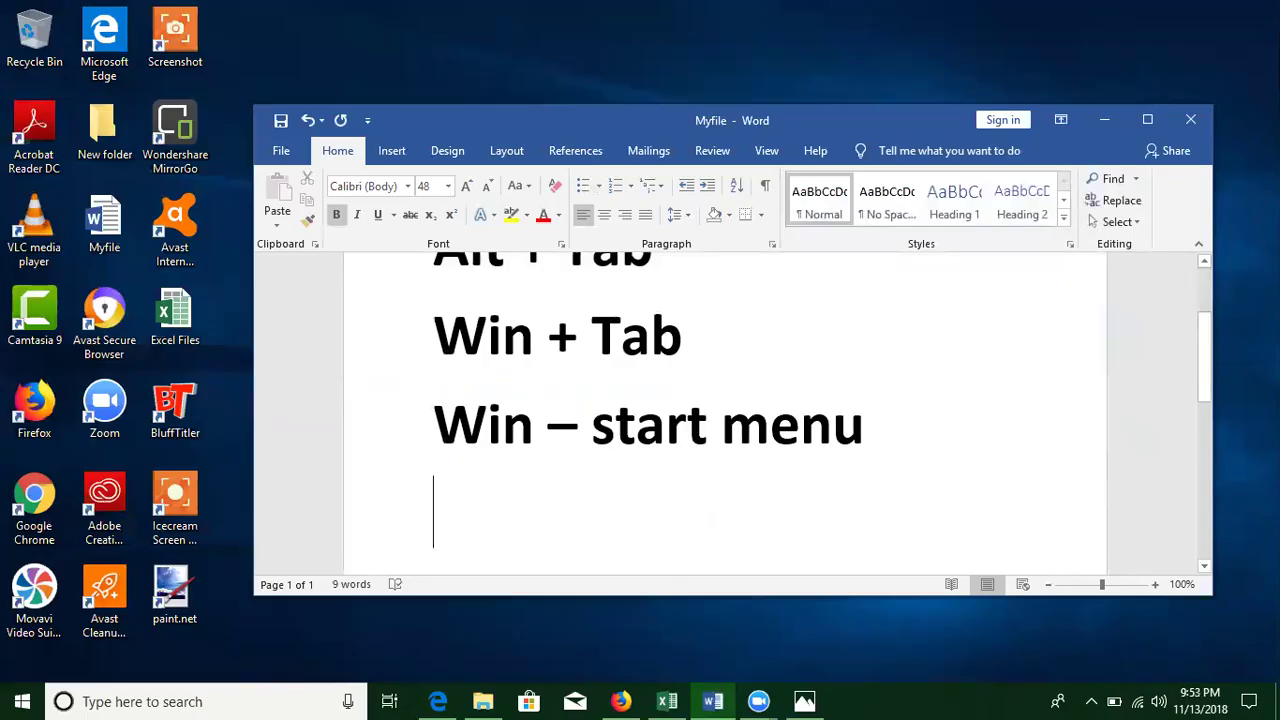
Step: Add the line "Ctrl + Esc – Start menu" to the shortcut list, followed by a new line
text(Cr)
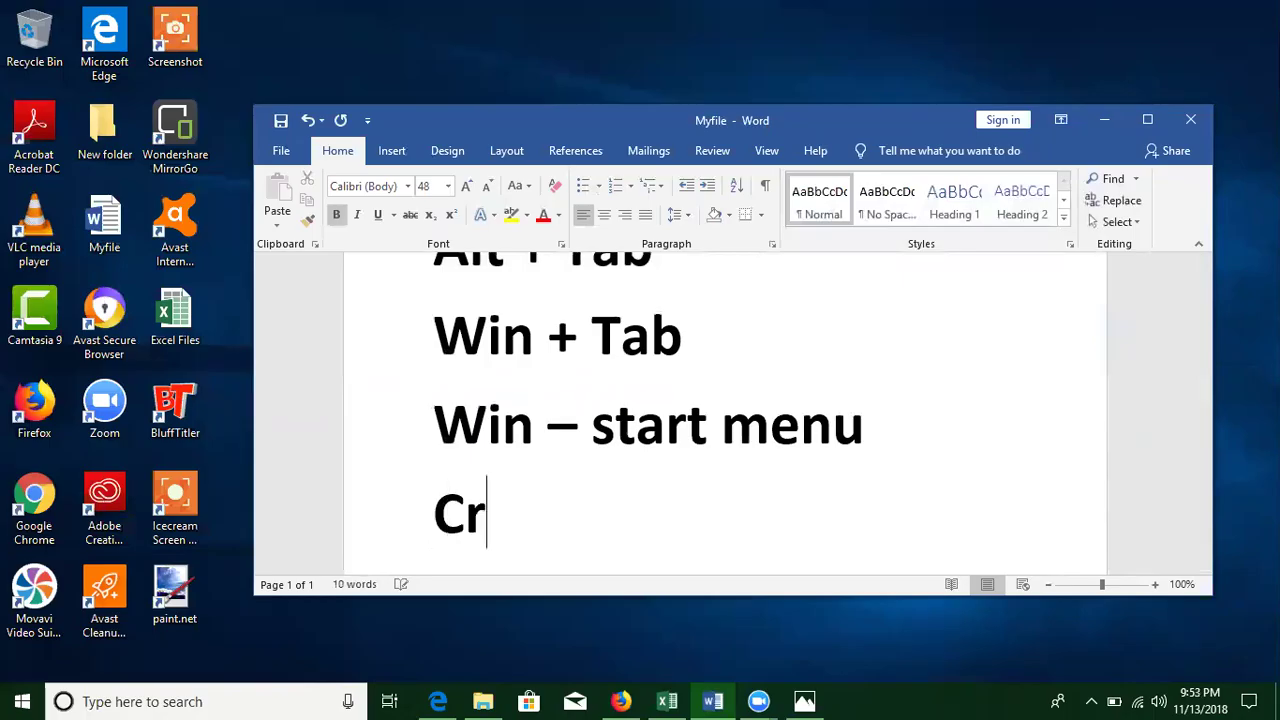
key(BackSpace)
text(tl)
key(BackSpace)
text(rl + )
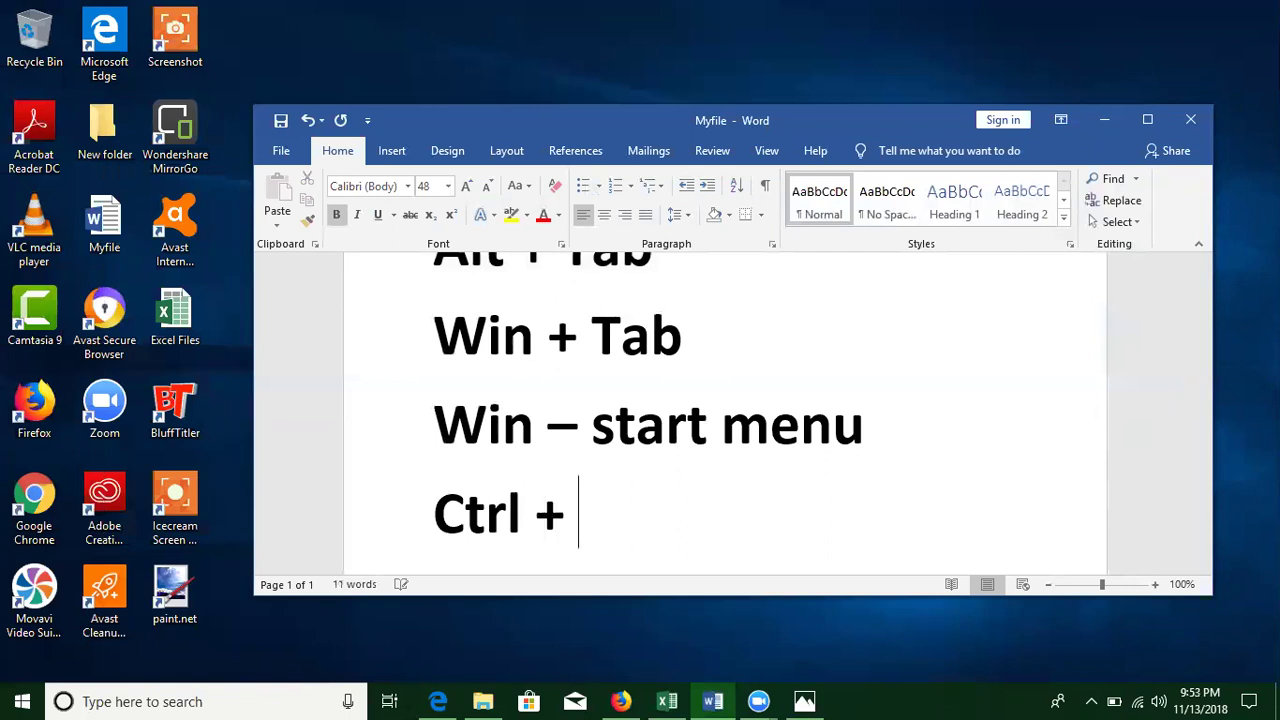
text(Esc)
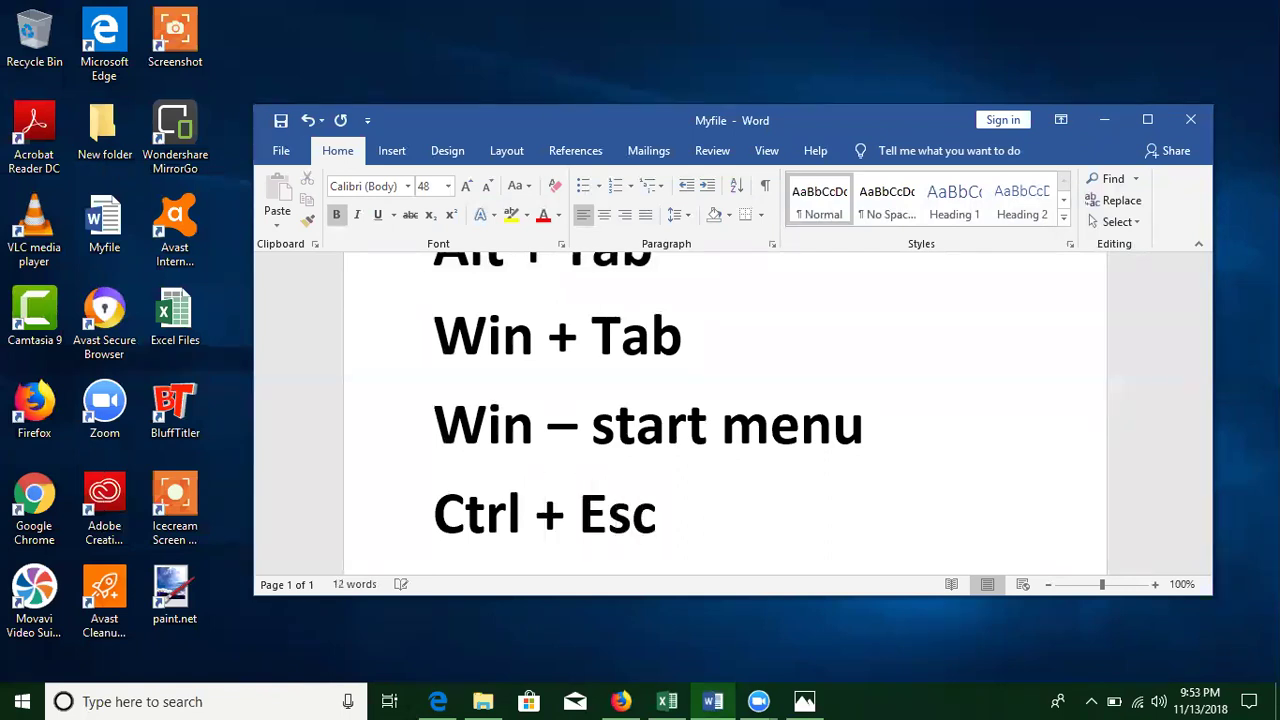
key(Return)
key(BackSpace)
text(- )
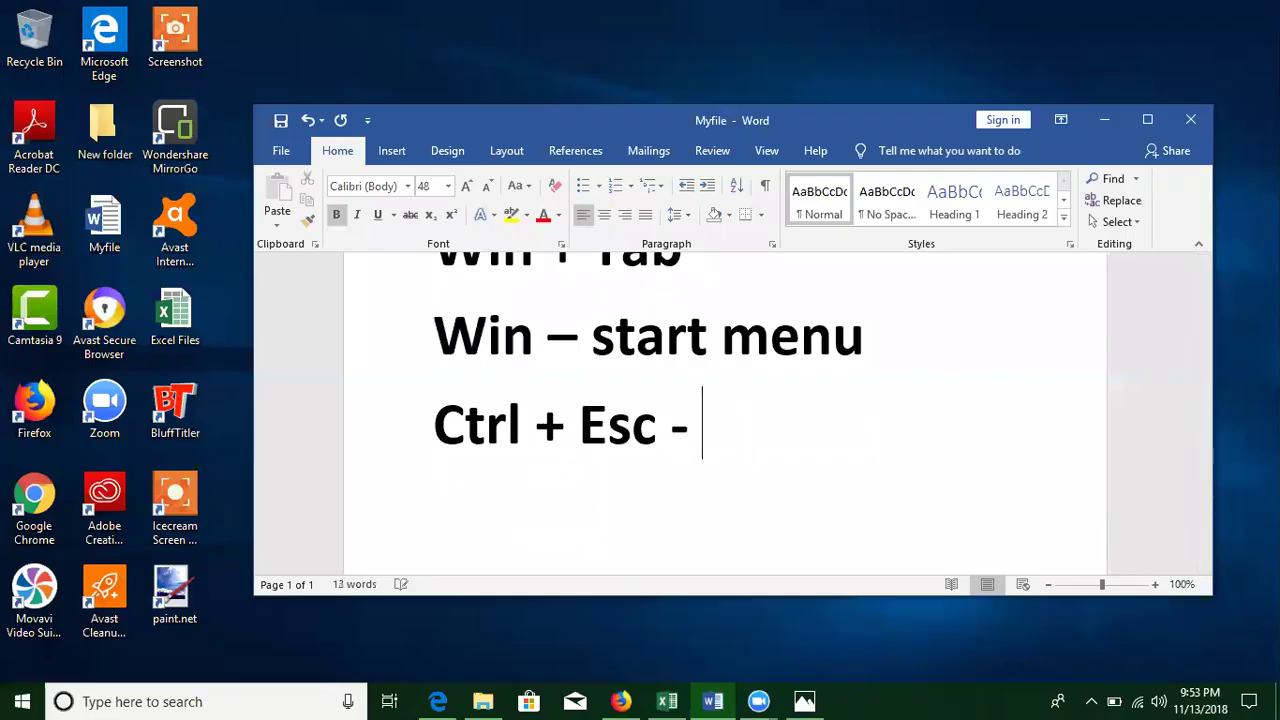
text(Start menu)
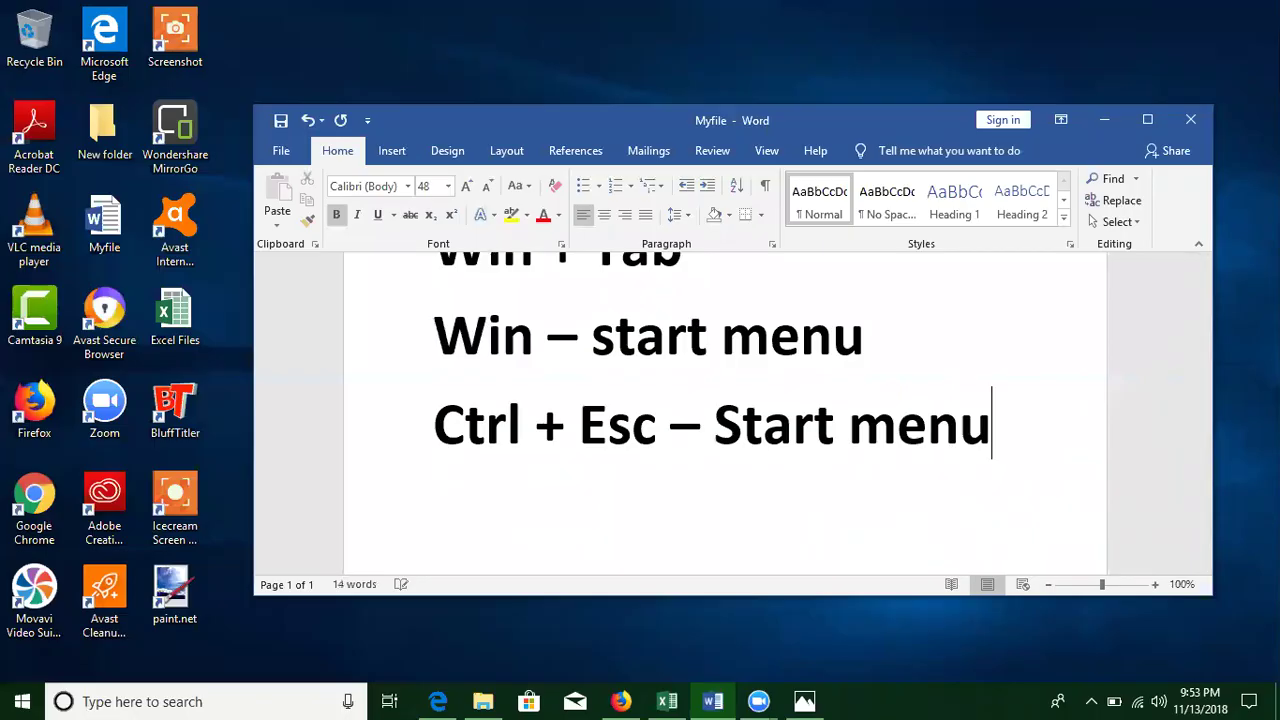
key(Return)
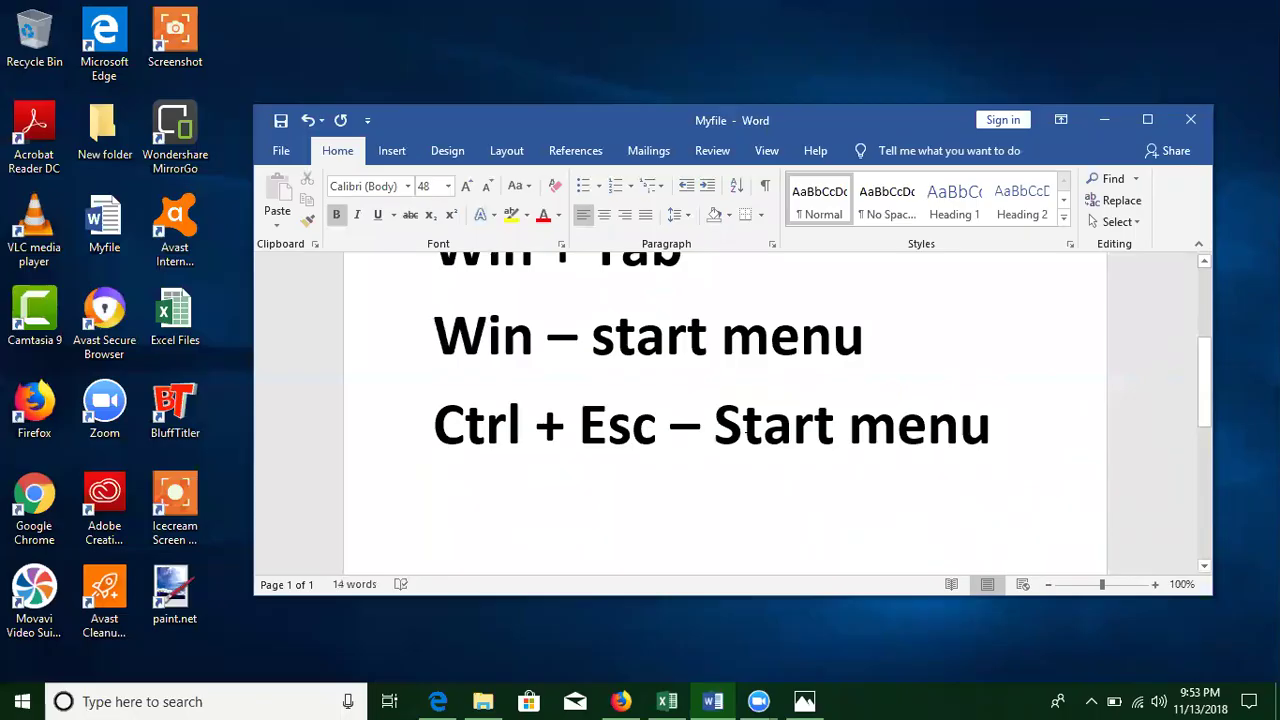
Step: Enter "Alt + Spacebar" as the fifth line of the shortcut list and start a new line
text(A)
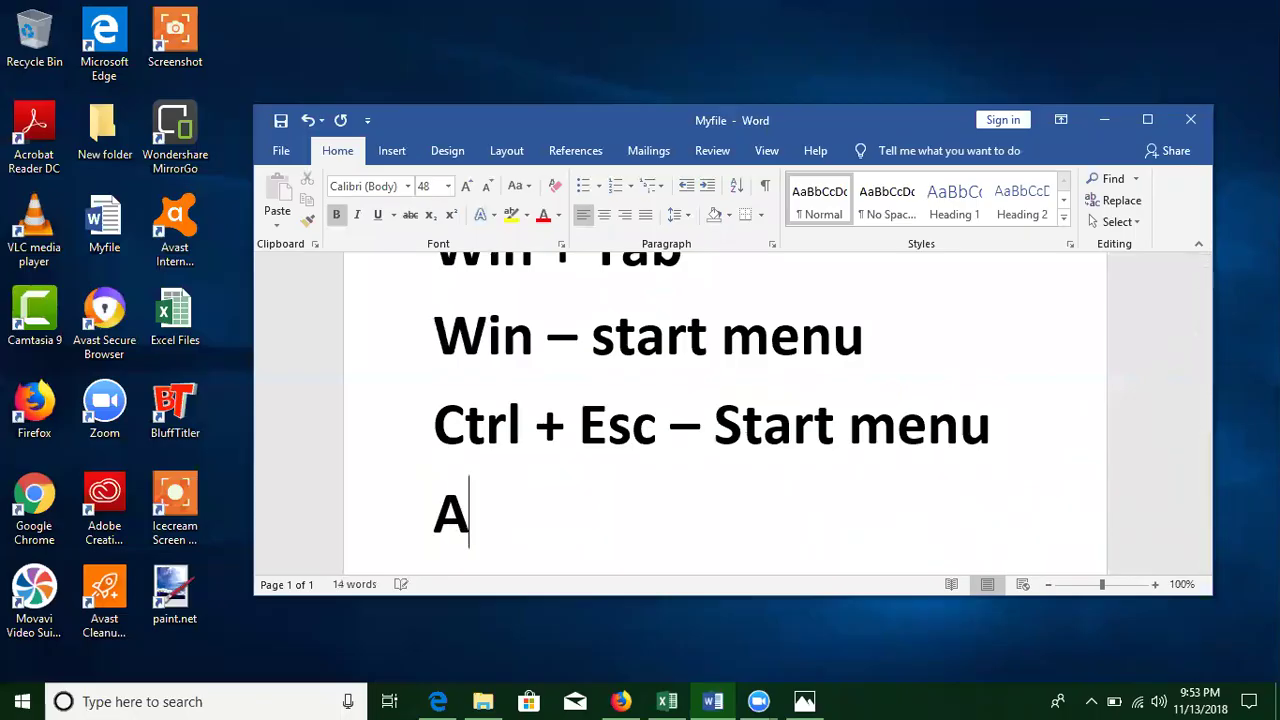
text(lt + )
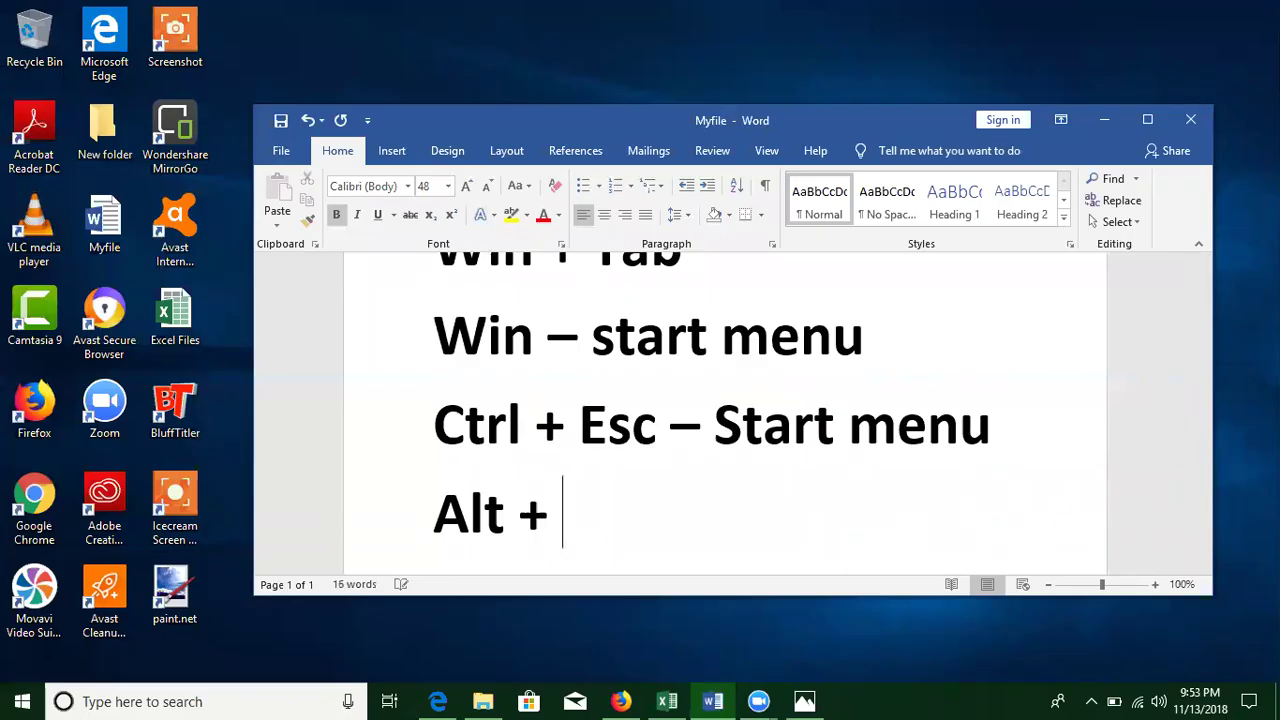
text(Spa)
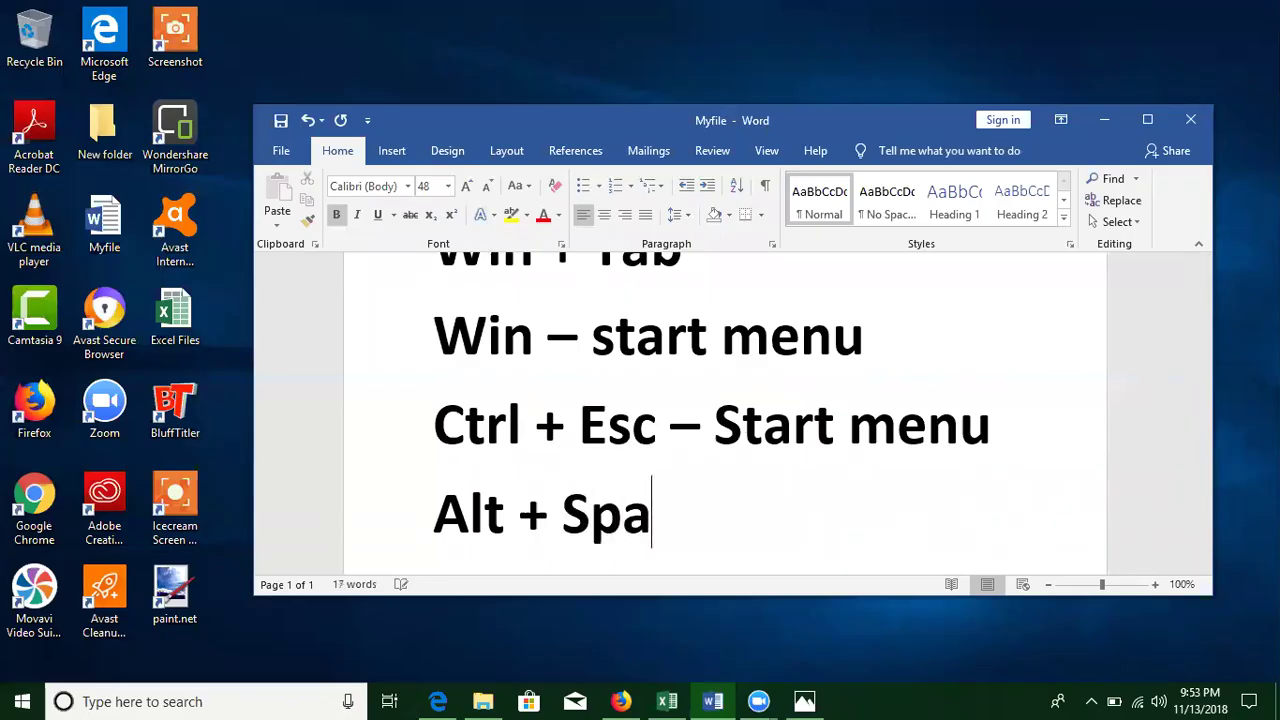
text(cebar)
key(Return)
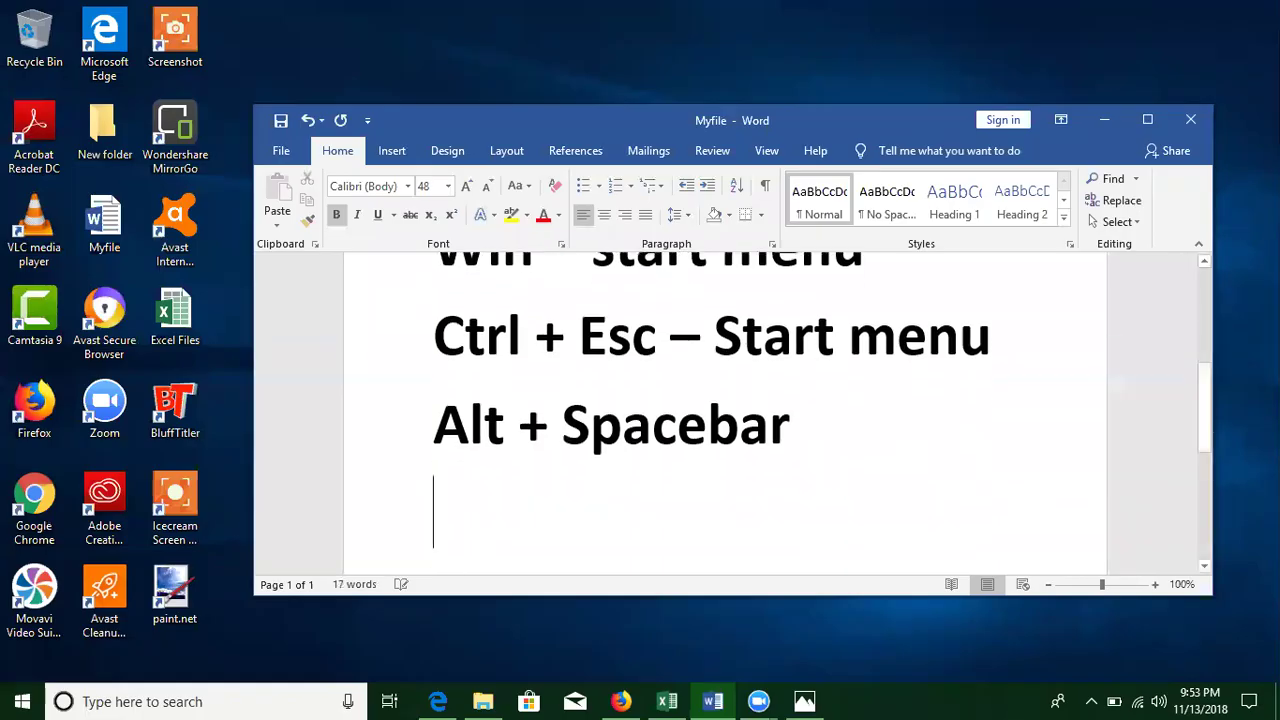
Step: Show the Alt key and spacebar enlarged in the keyboard.jpg picture in Photos, then minimize Photos
click(804, 701)
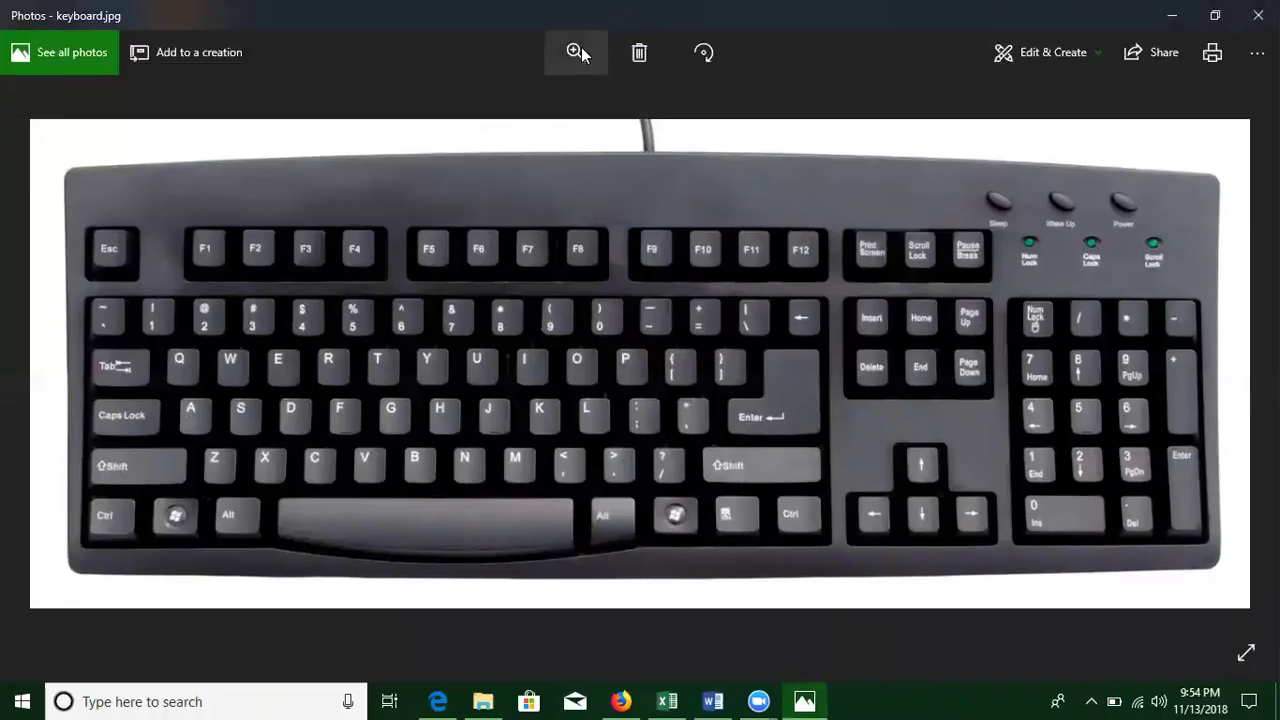
click(577, 51)
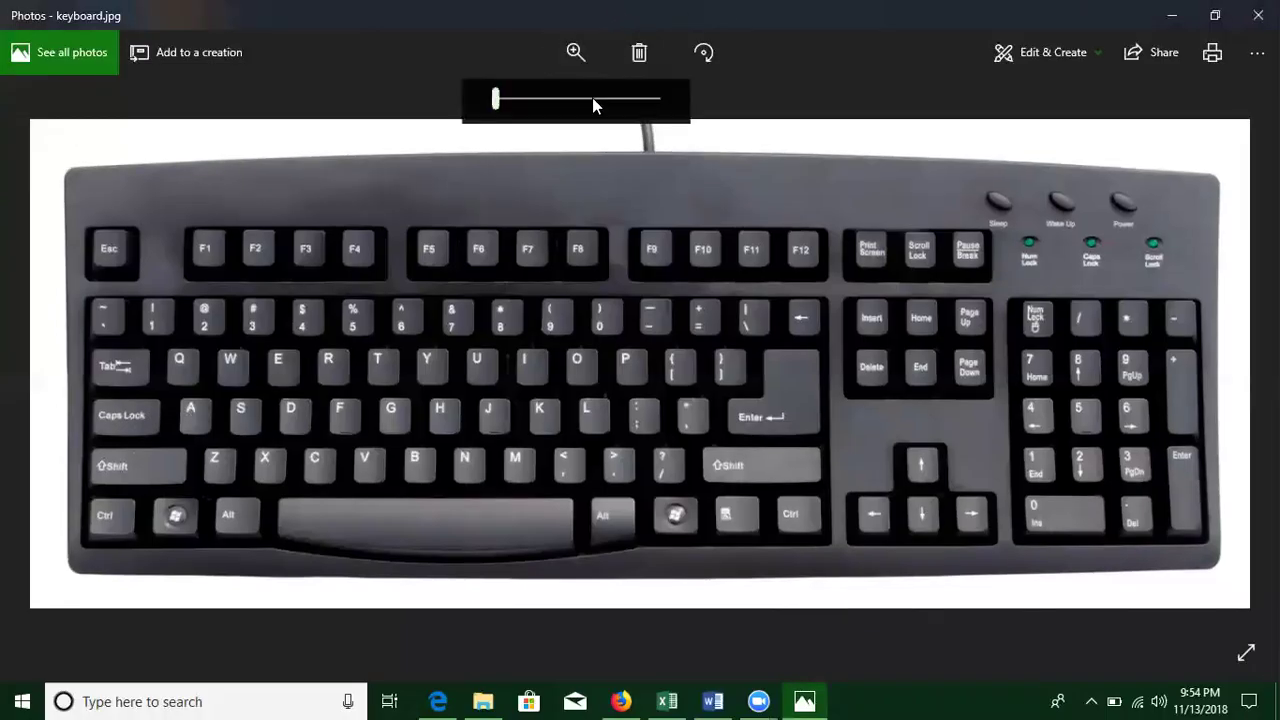
click(547, 99)
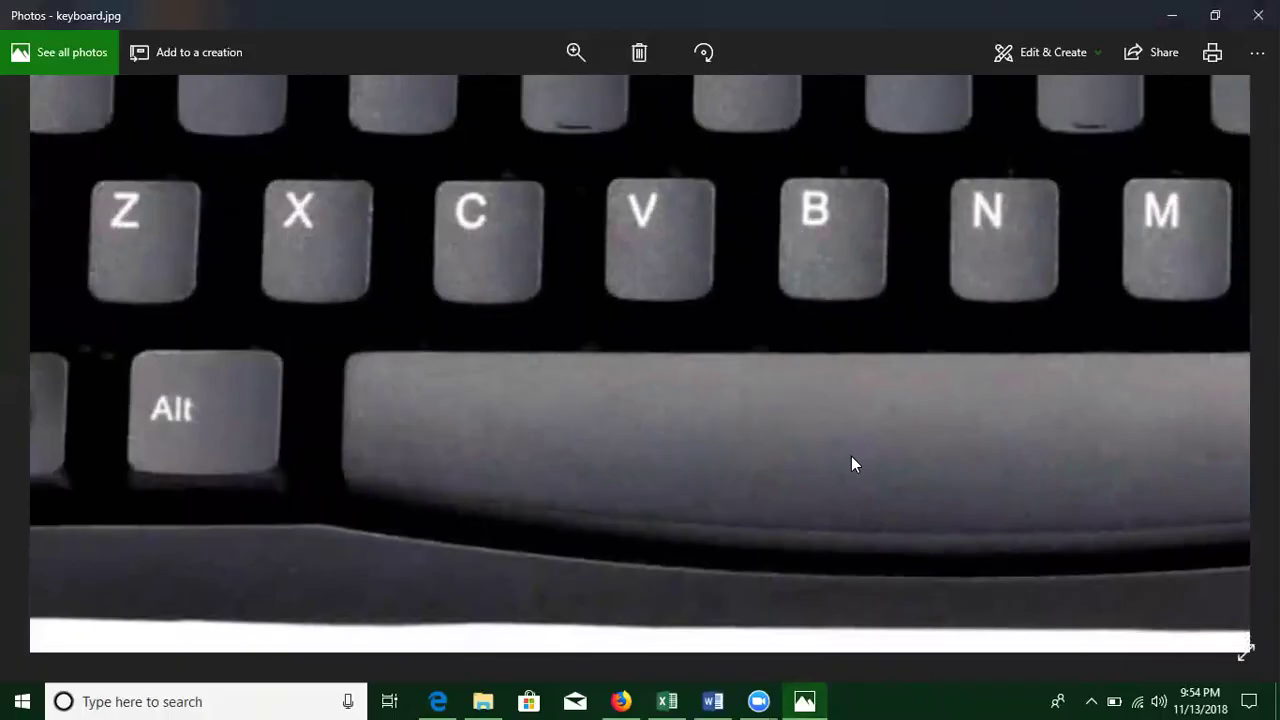
click(1170, 15)
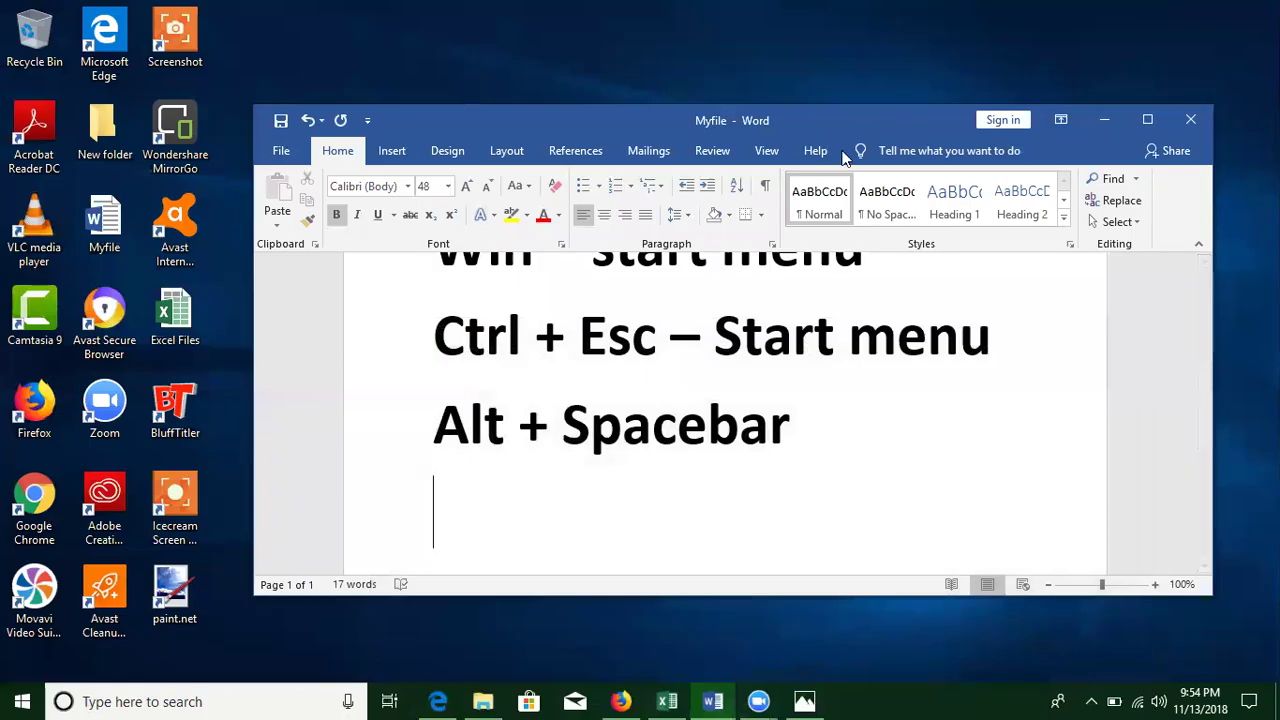
Step: Maximize the Myfile window in Word, then display its window control menu and dismiss it
drag(850, 125, 784, 38)
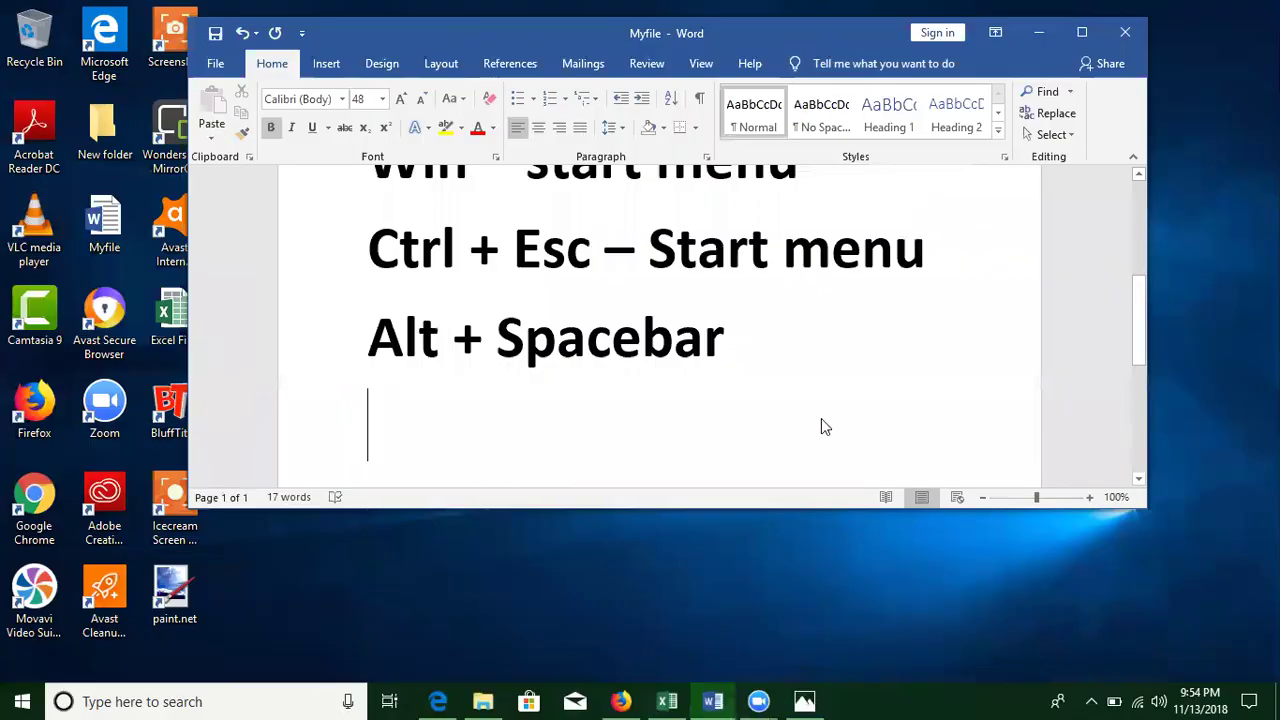
key(super+Up)
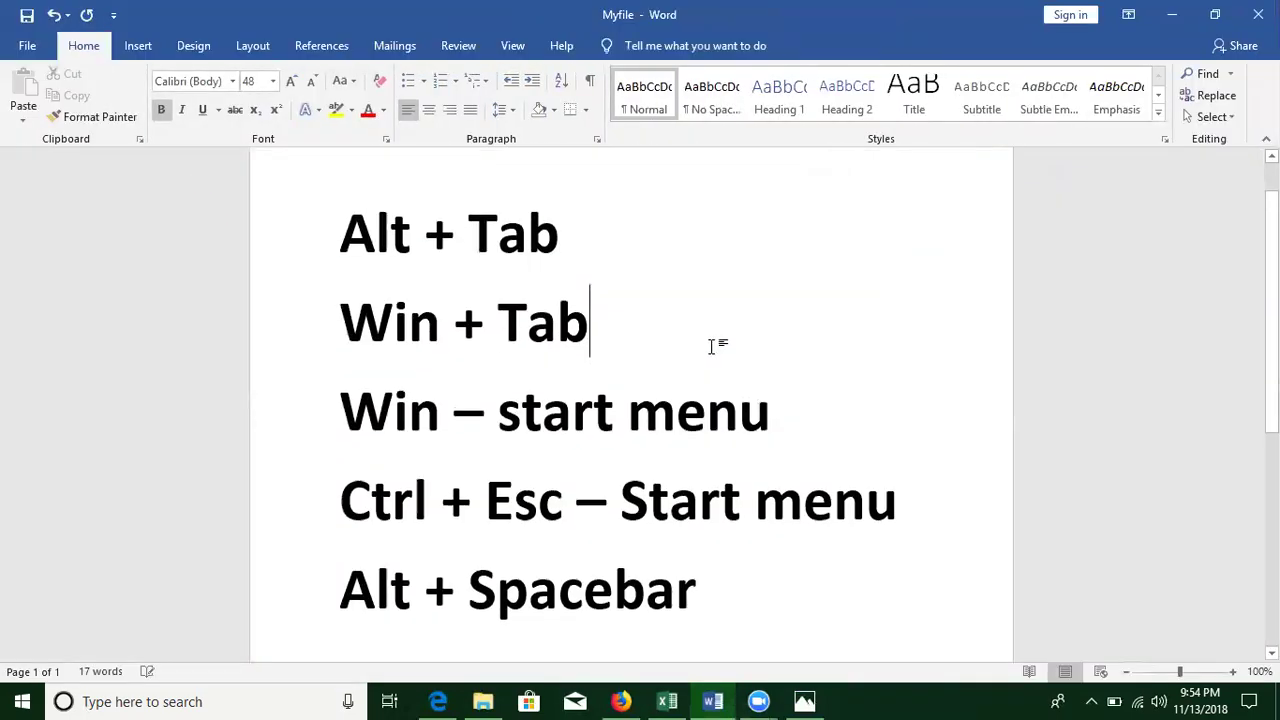
key(alt+space)
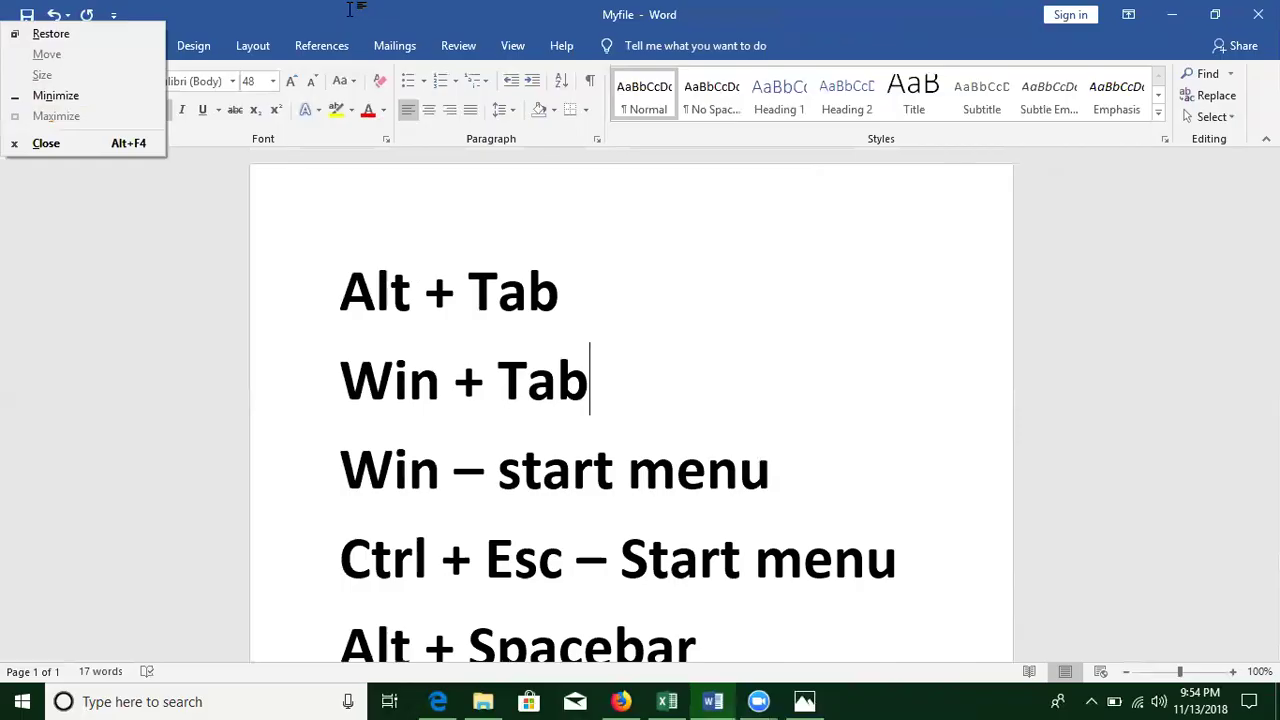
key(Escape)
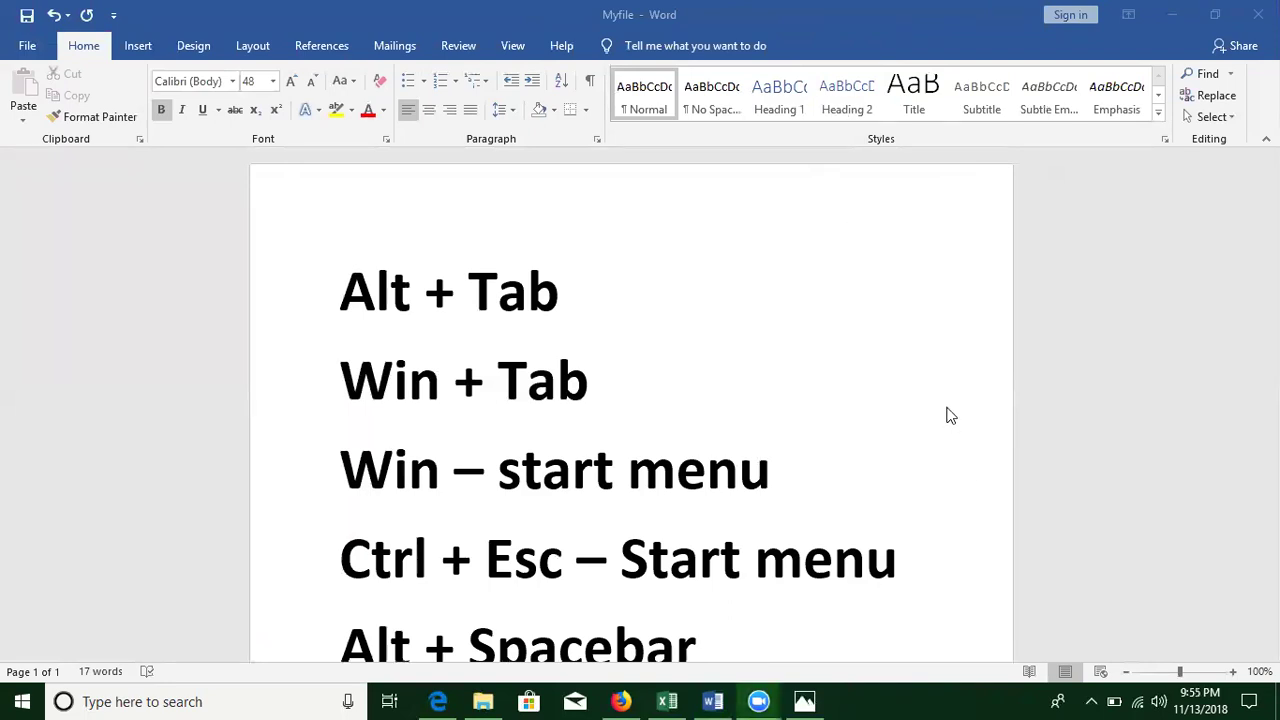
Step: Place the cursor after "Alt + Spacebar" and go through the window control menu's commands down to Close without running any
scroll(749, 466, down, 1)
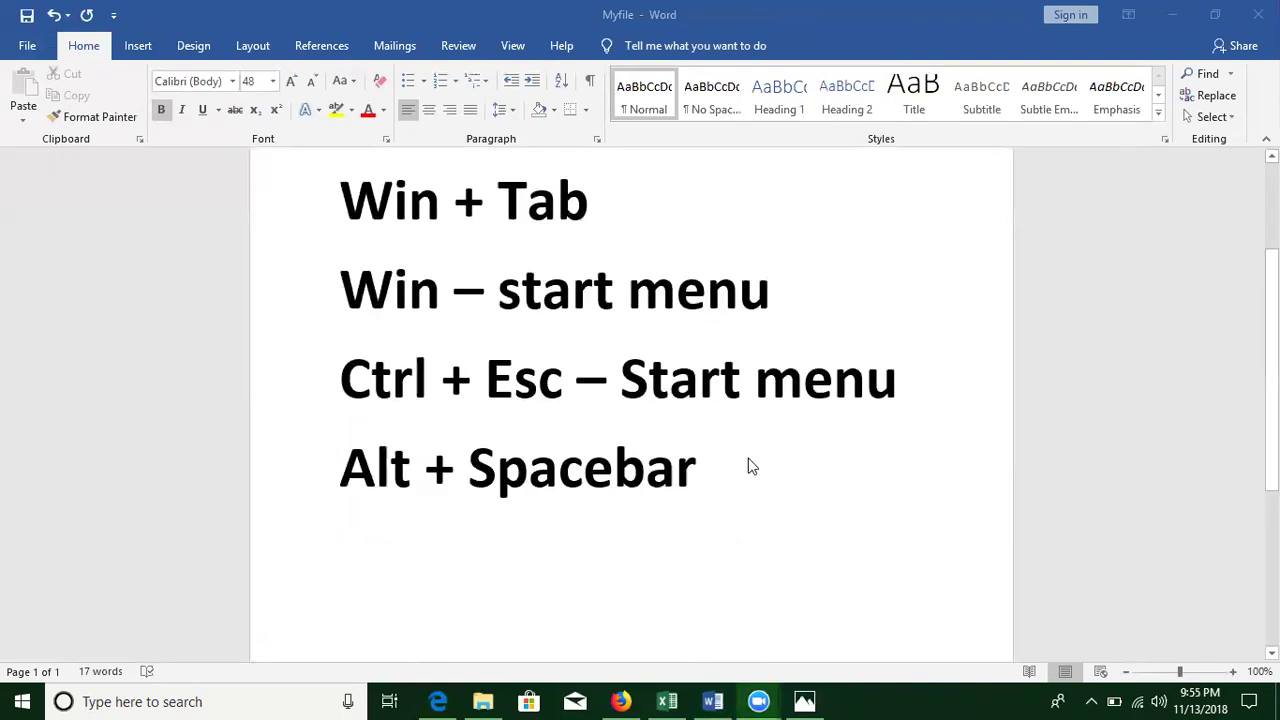
click(749, 451)
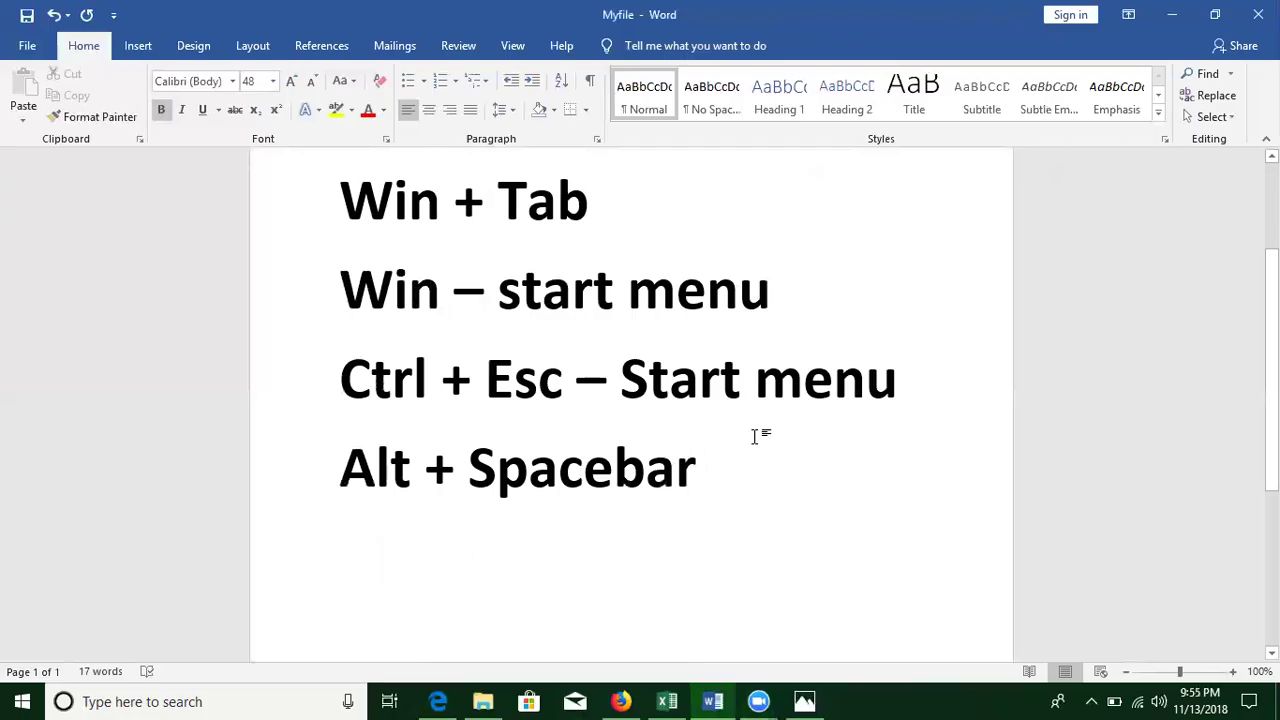
key(alt+space)
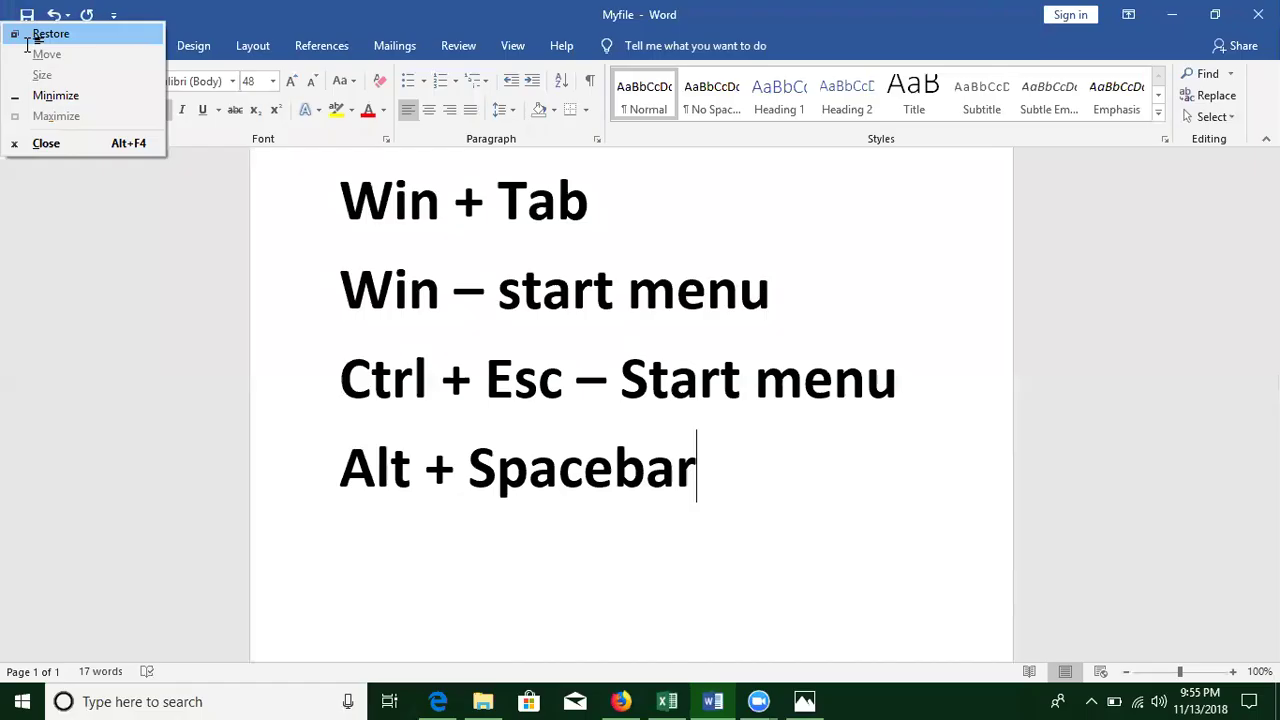
key(Down)
key(Down)
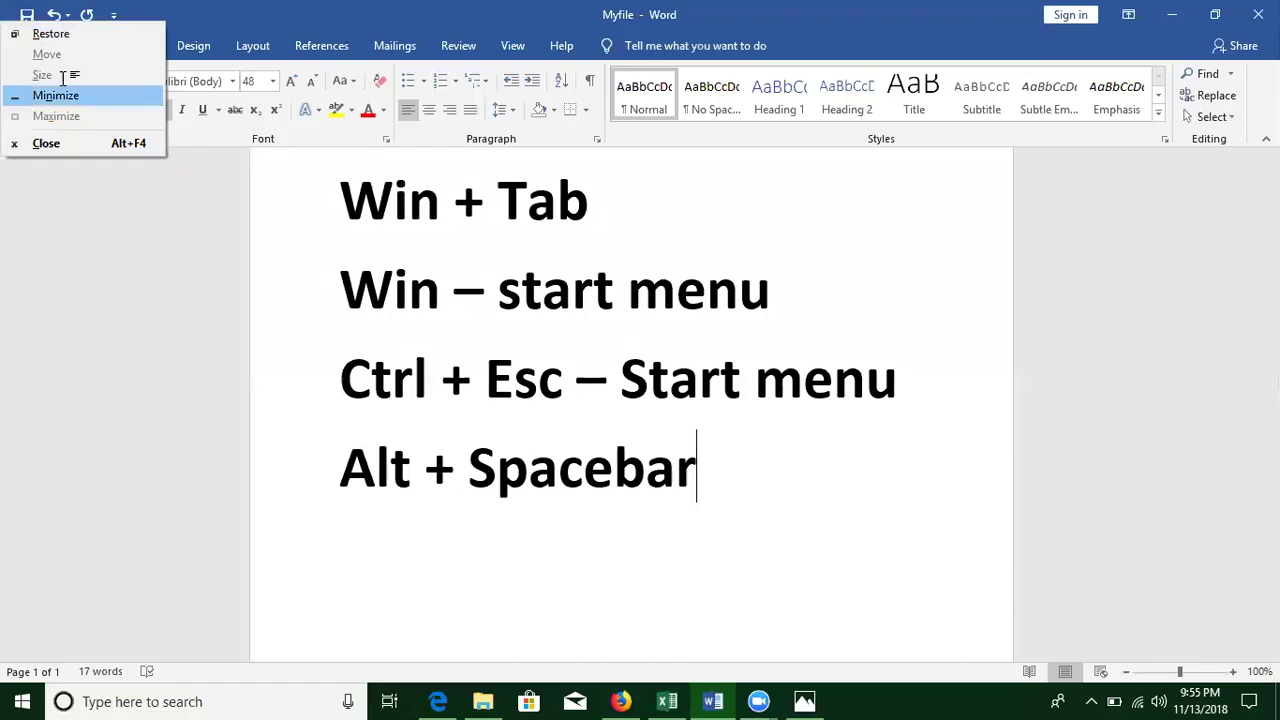
key(Up)
key(Down)
key(Down)
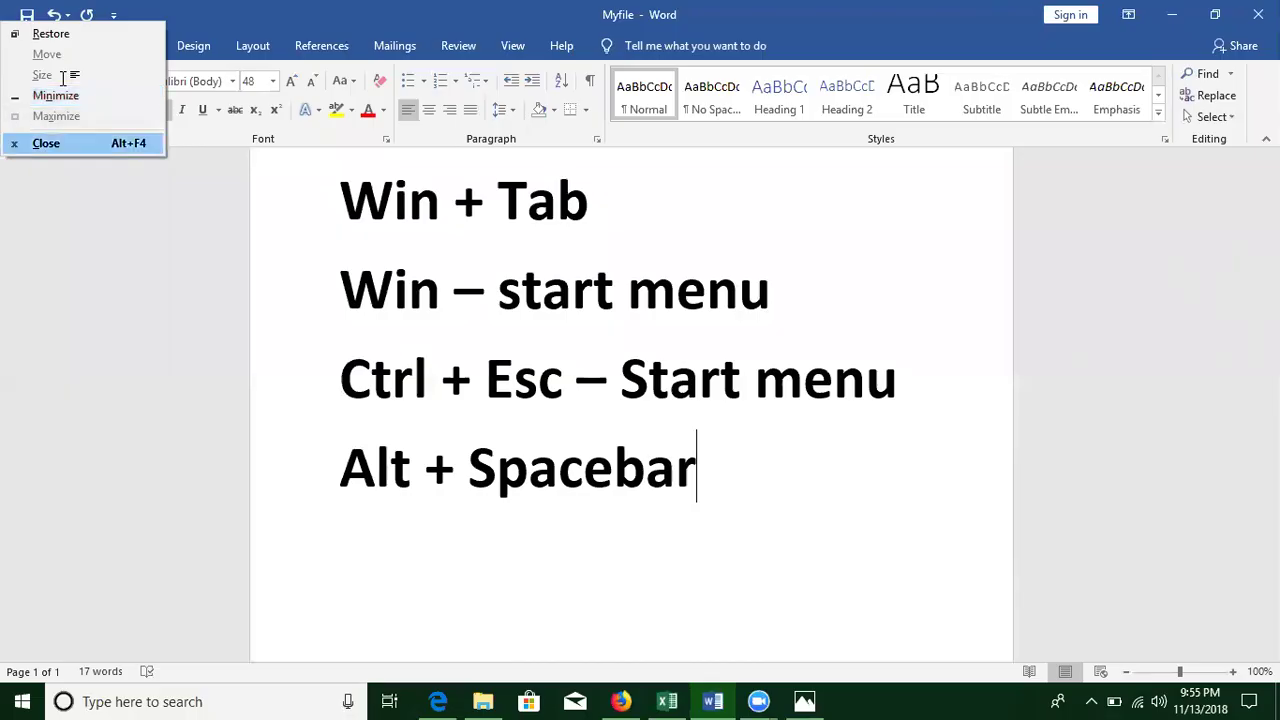
click(760, 430)
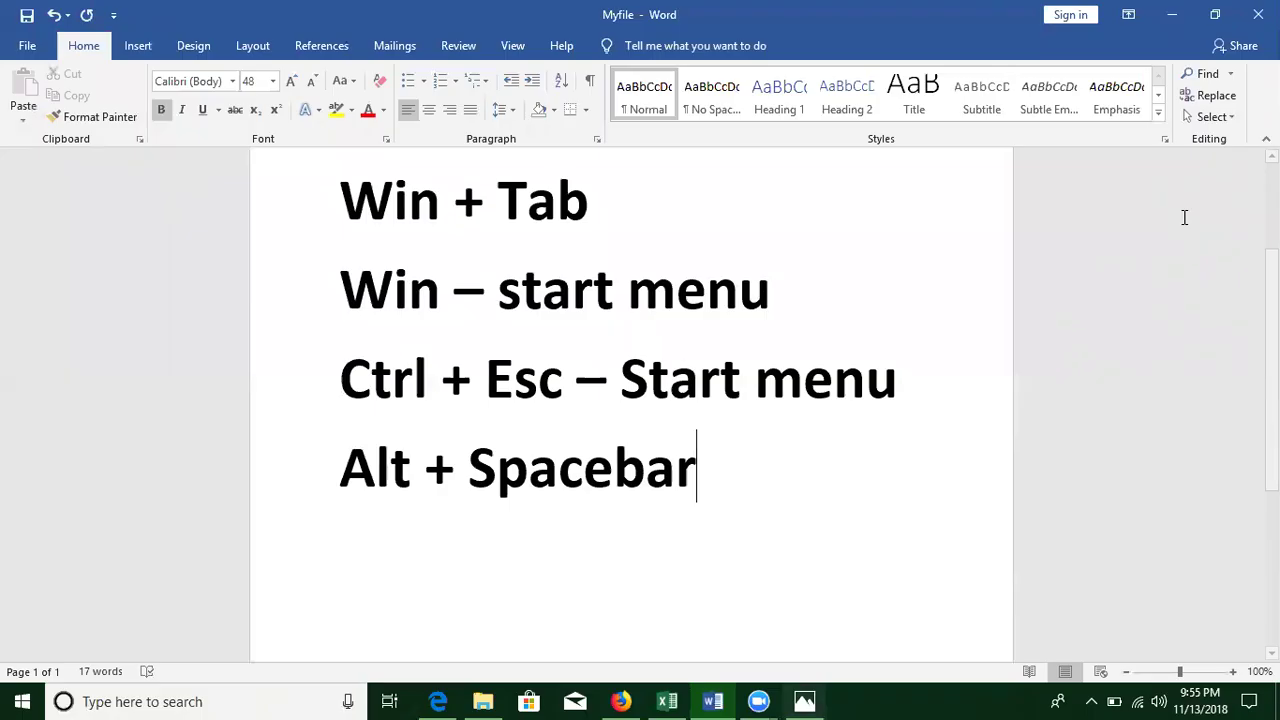
Step: Bring up the Firefox, Edge and Photos windows in turn, moving Firefox fully into view and taking Photos out of its maximized state
key(alt+Tab)
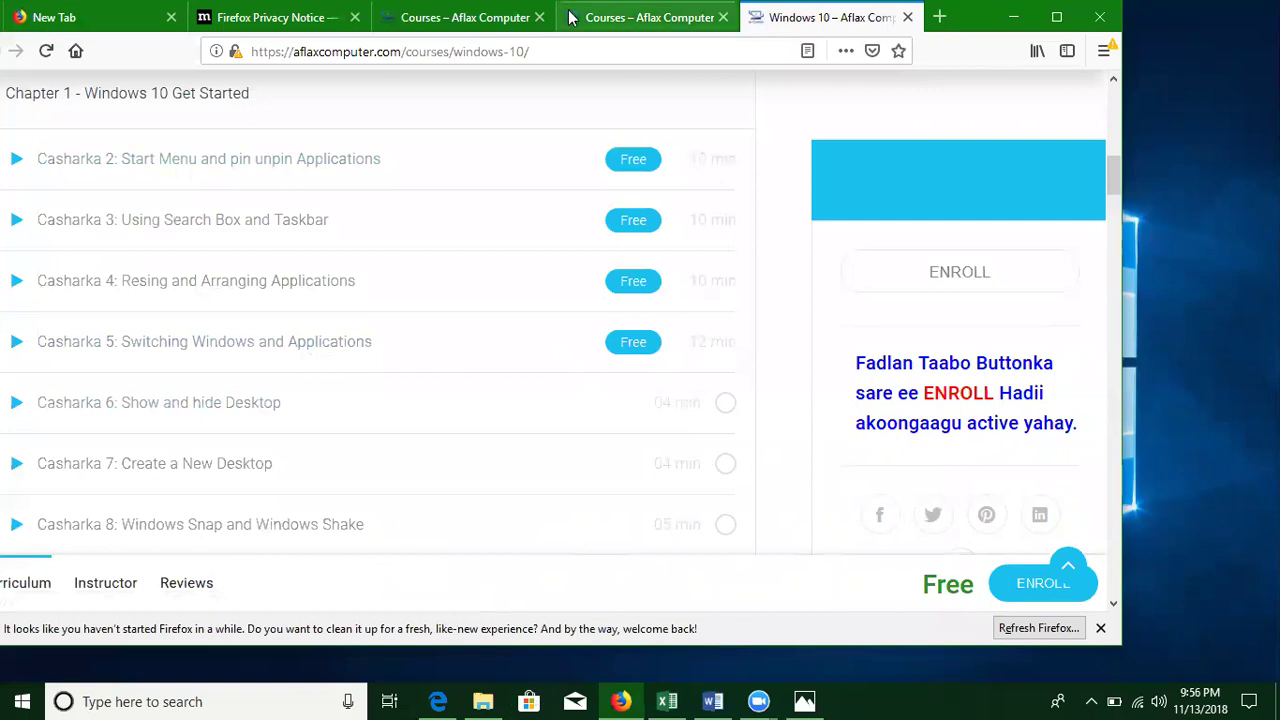
drag(984, 22, 1076, 22)
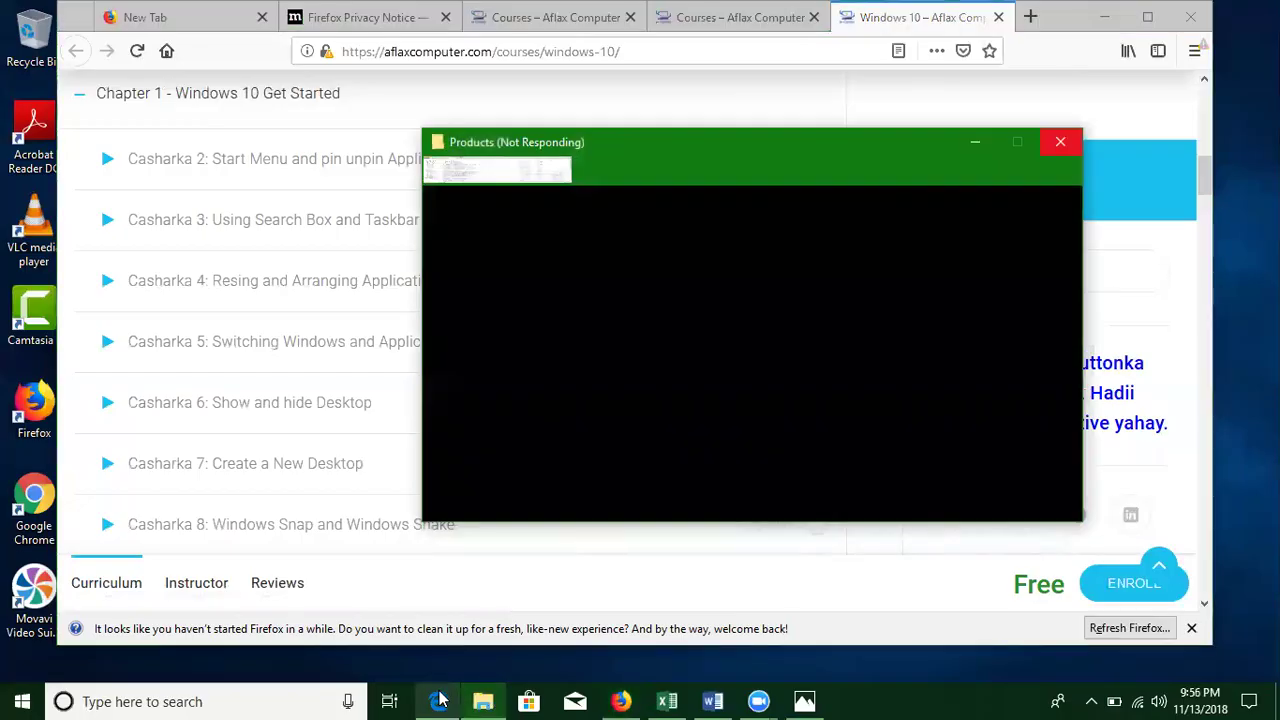
click(438, 701)
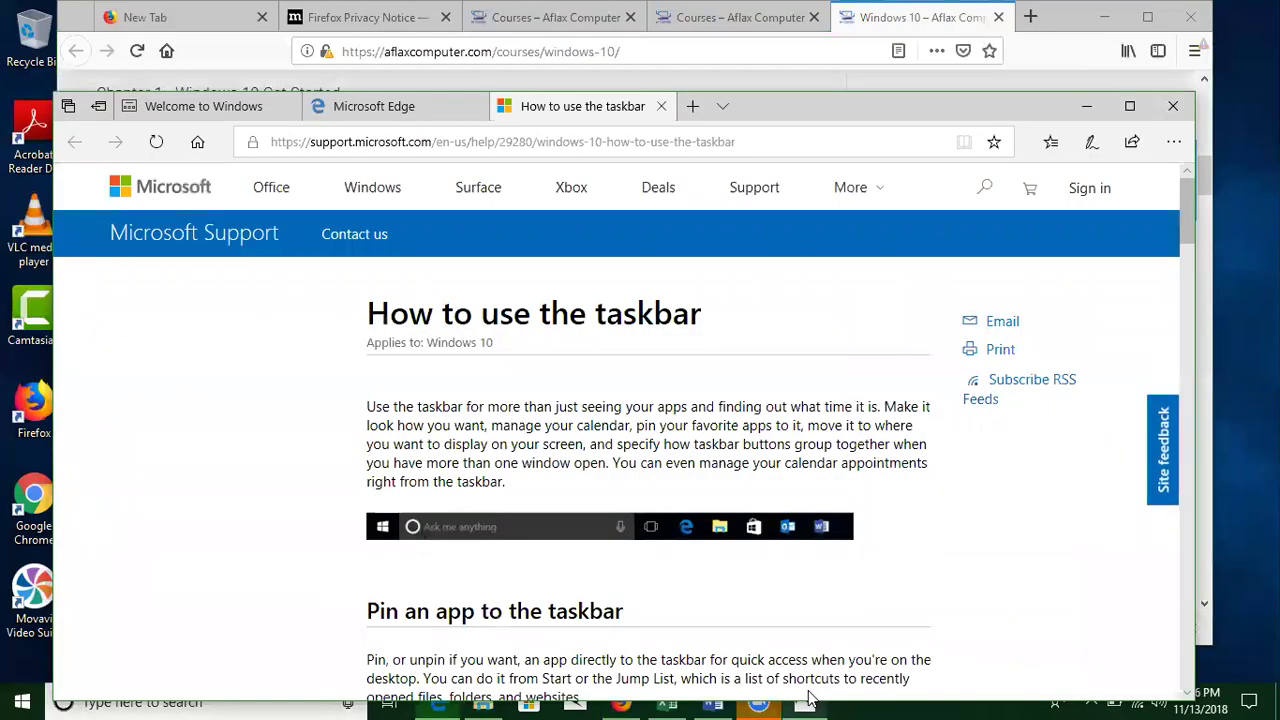
click(810, 700)
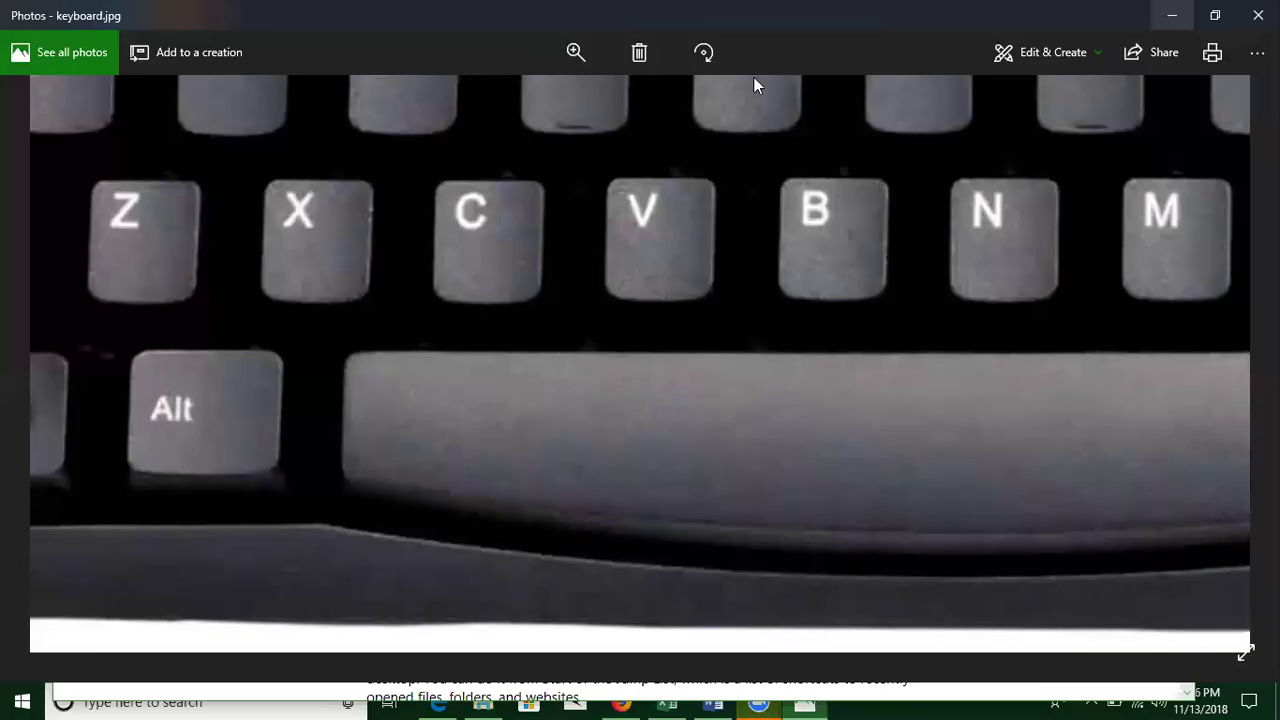
key(super+Down)
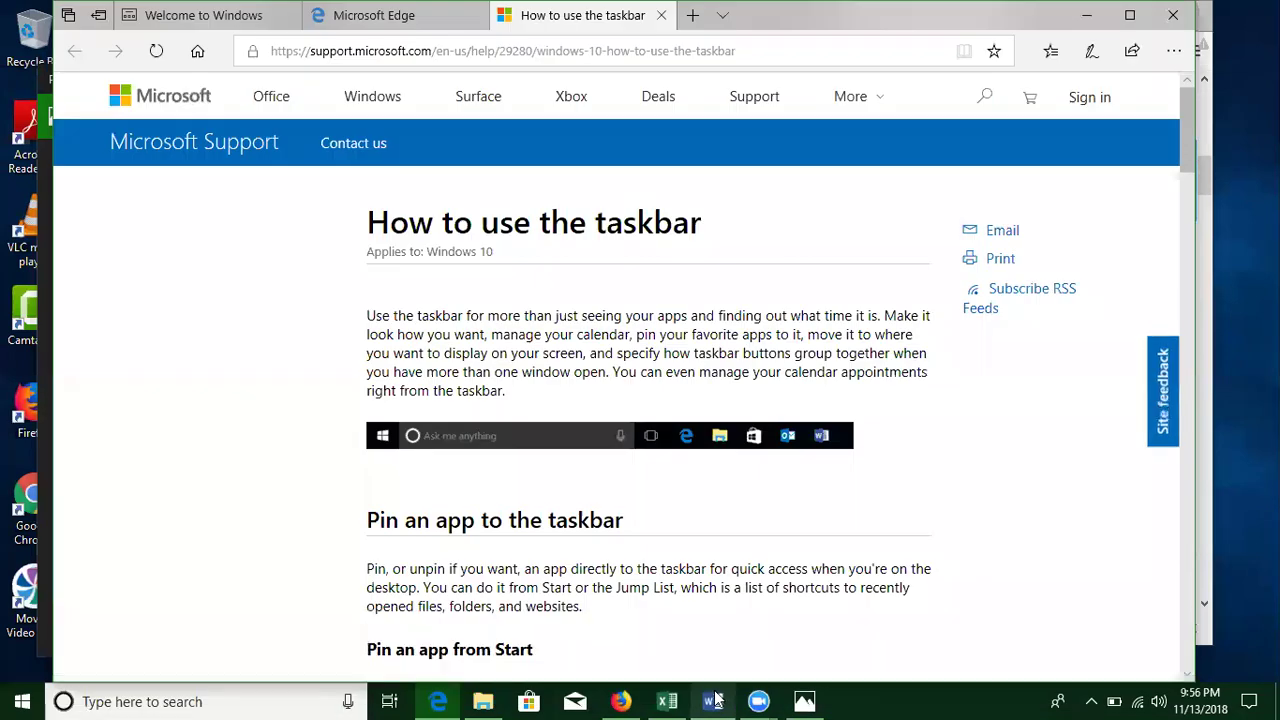
Step: Return to the Myfile document in Word and restore its maximized window to a smaller one over the Edge window, showing the "Alt + Spacebar" line
click(714, 700)
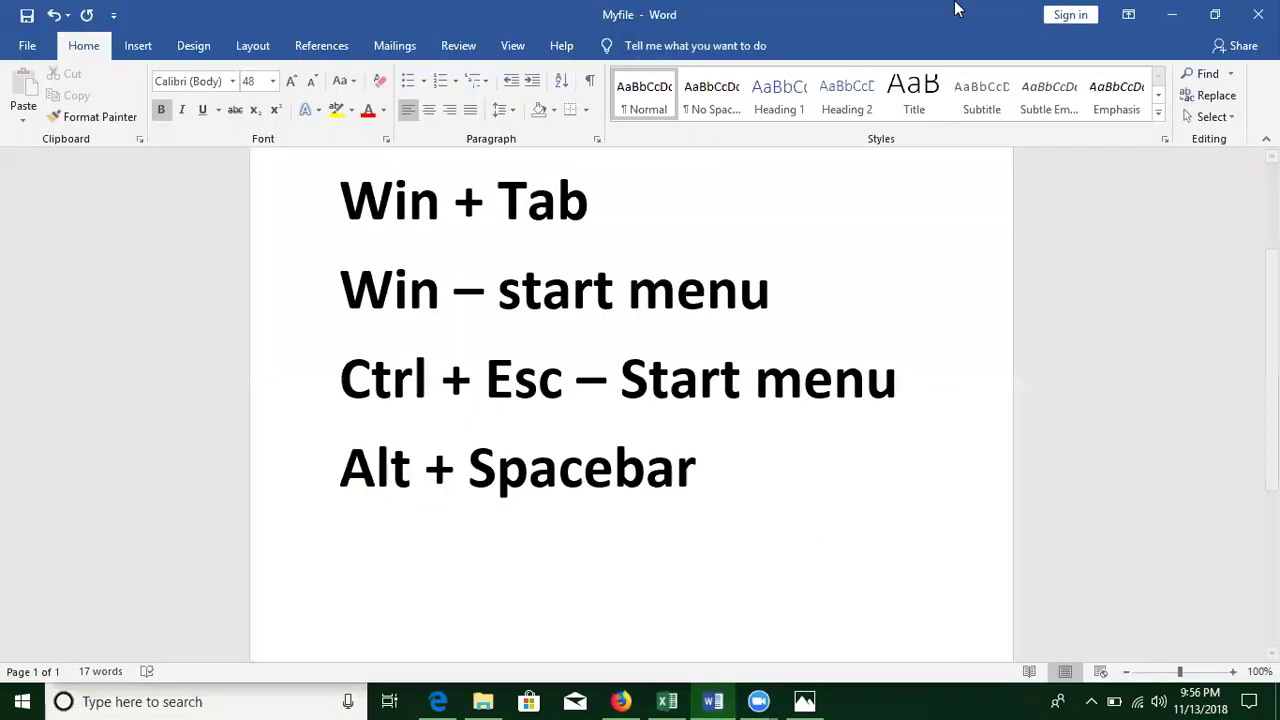
drag(954, 6, 768, 178)
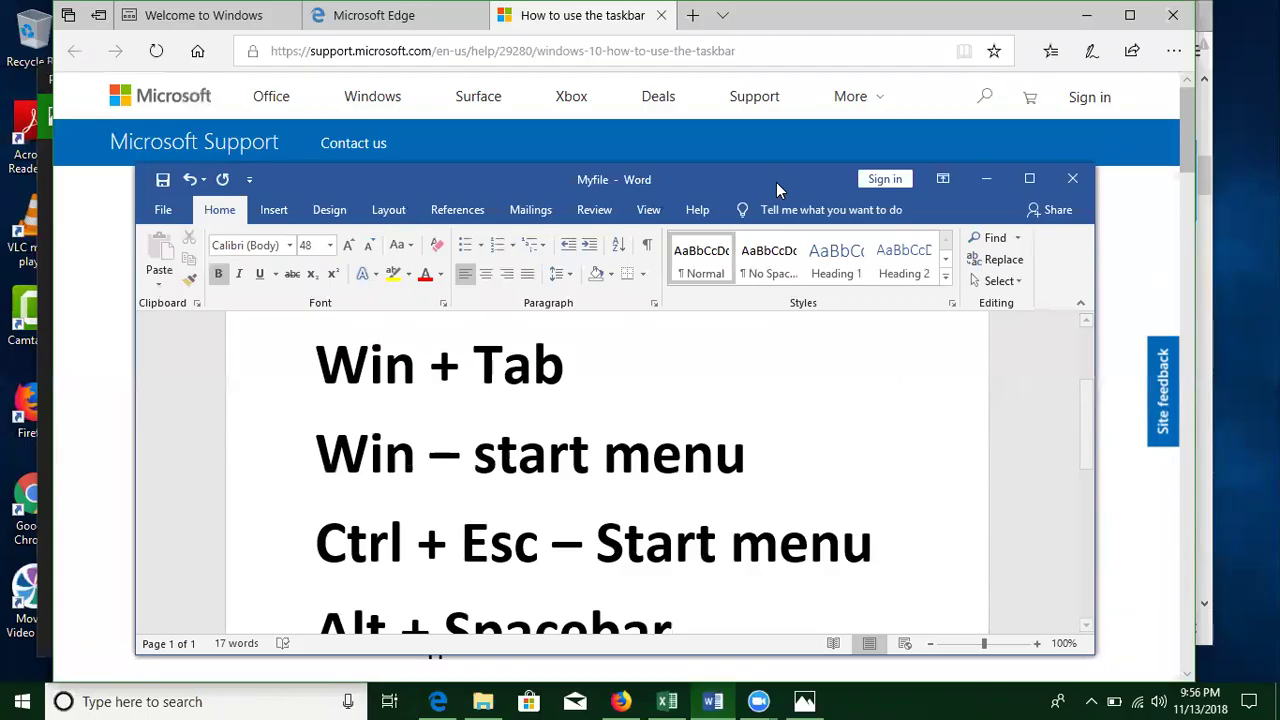
key(super)
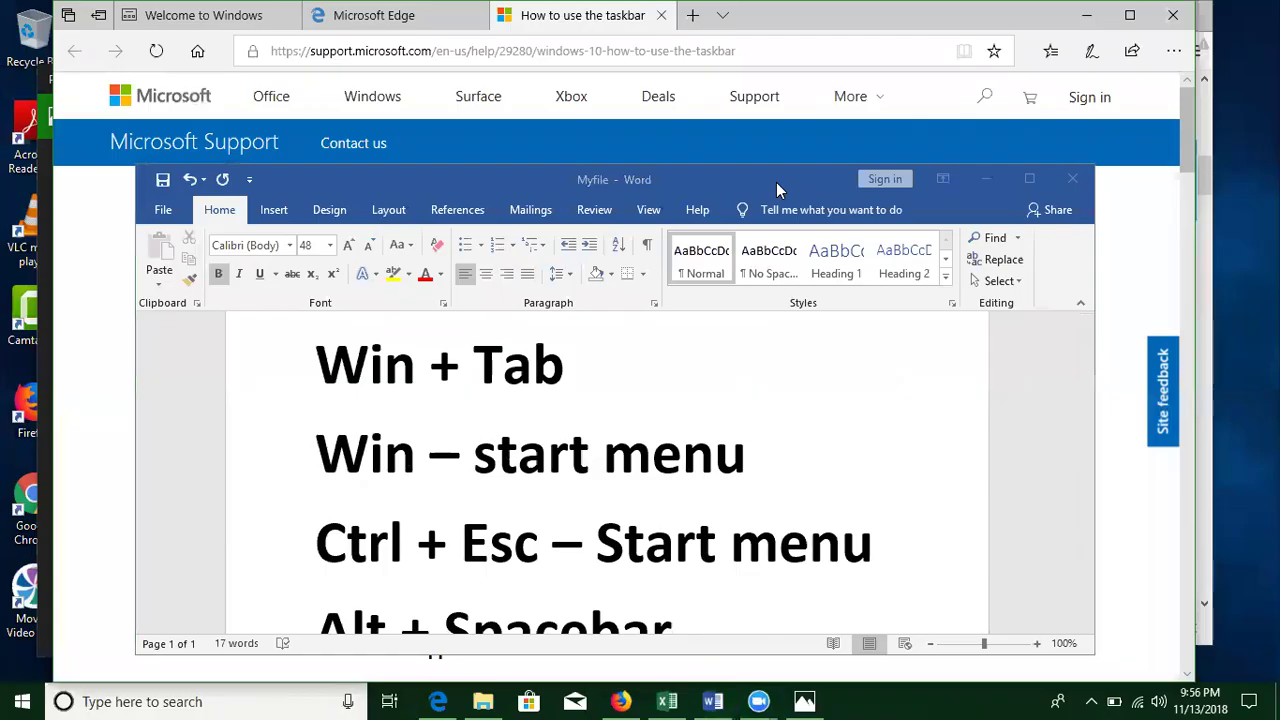
click(987, 182)
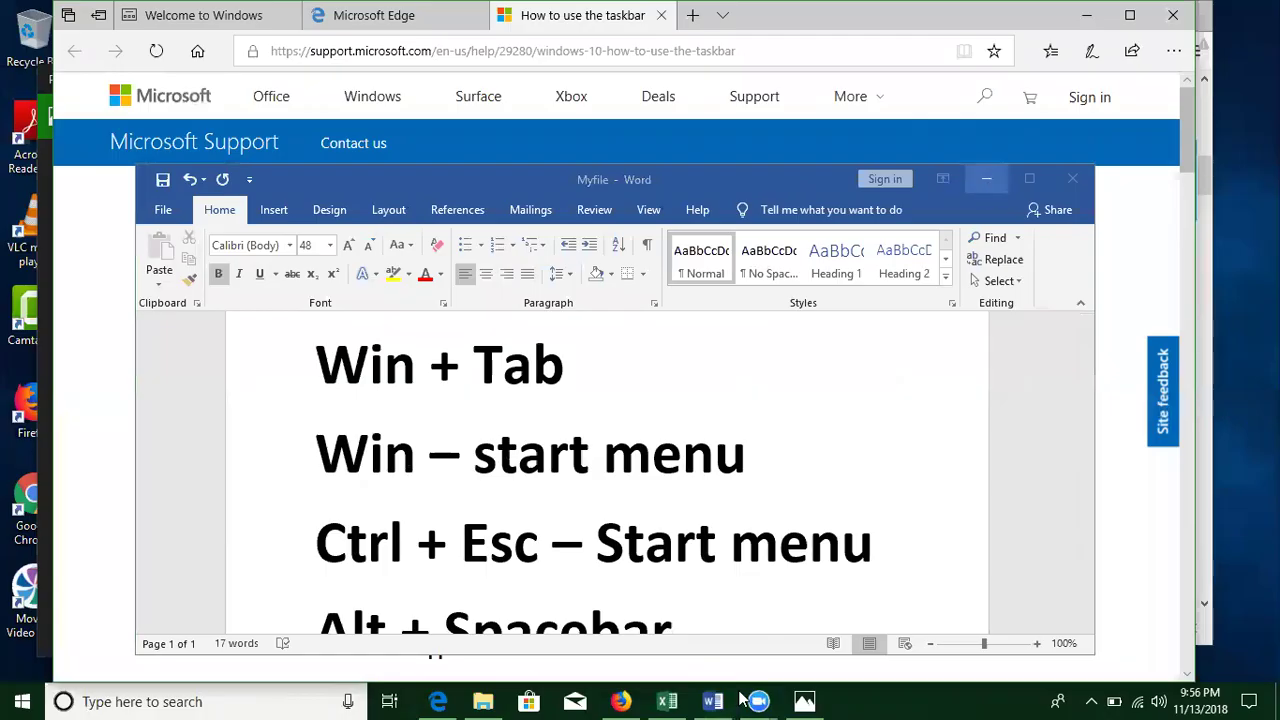
click(712, 701)
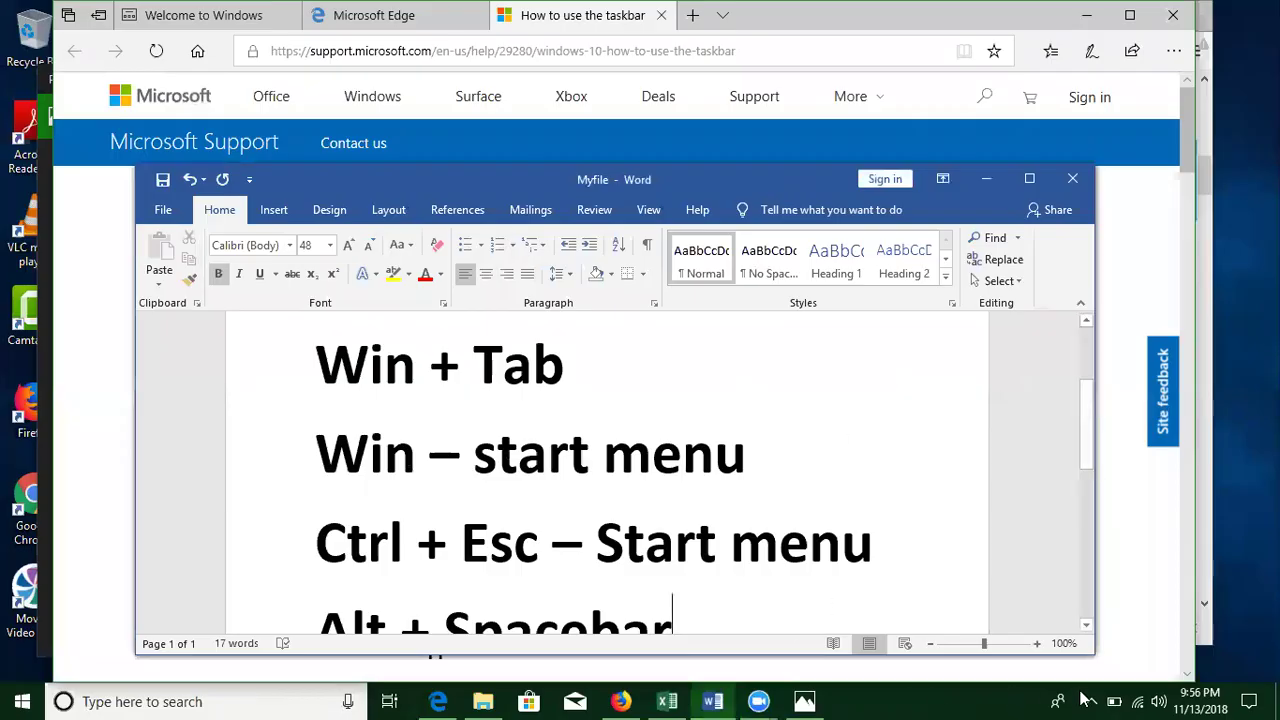
scroll(822, 504, down, 2)
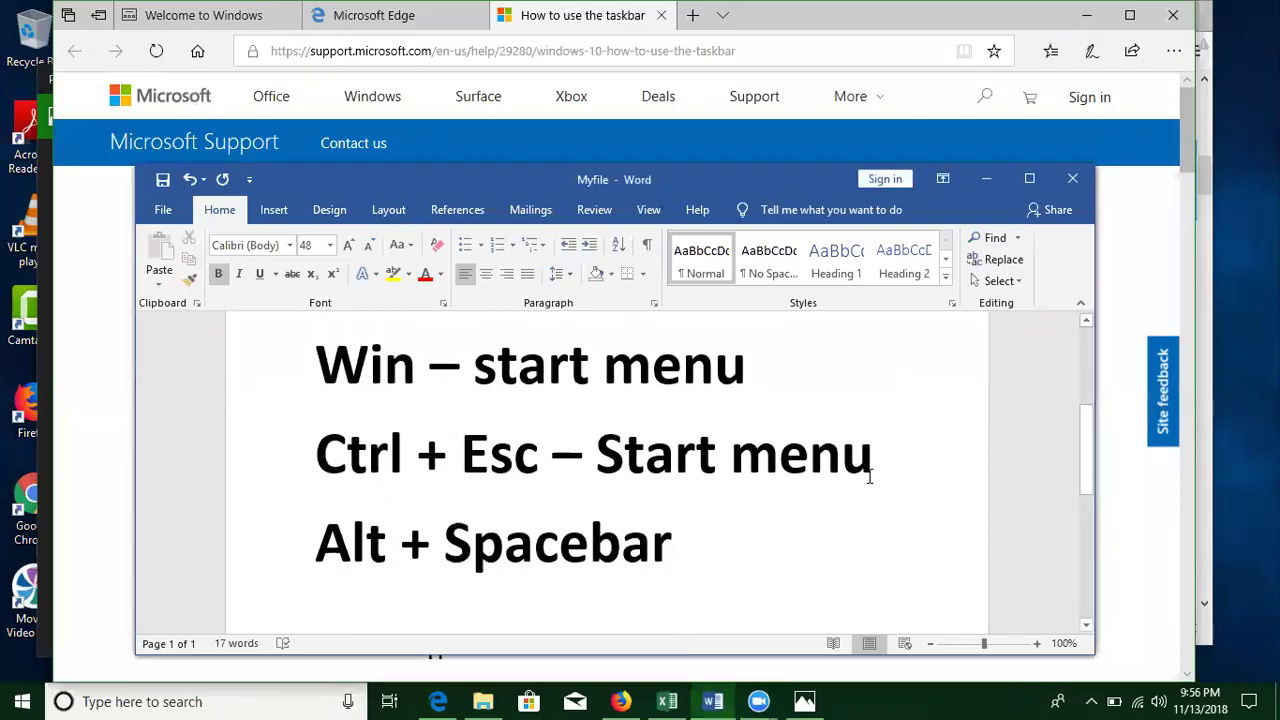
Step: Add the shortcut "Win + D" on the line below "Alt + Spacebar" in the Myfile document
scroll(734, 523, down, 1)
key(Down)
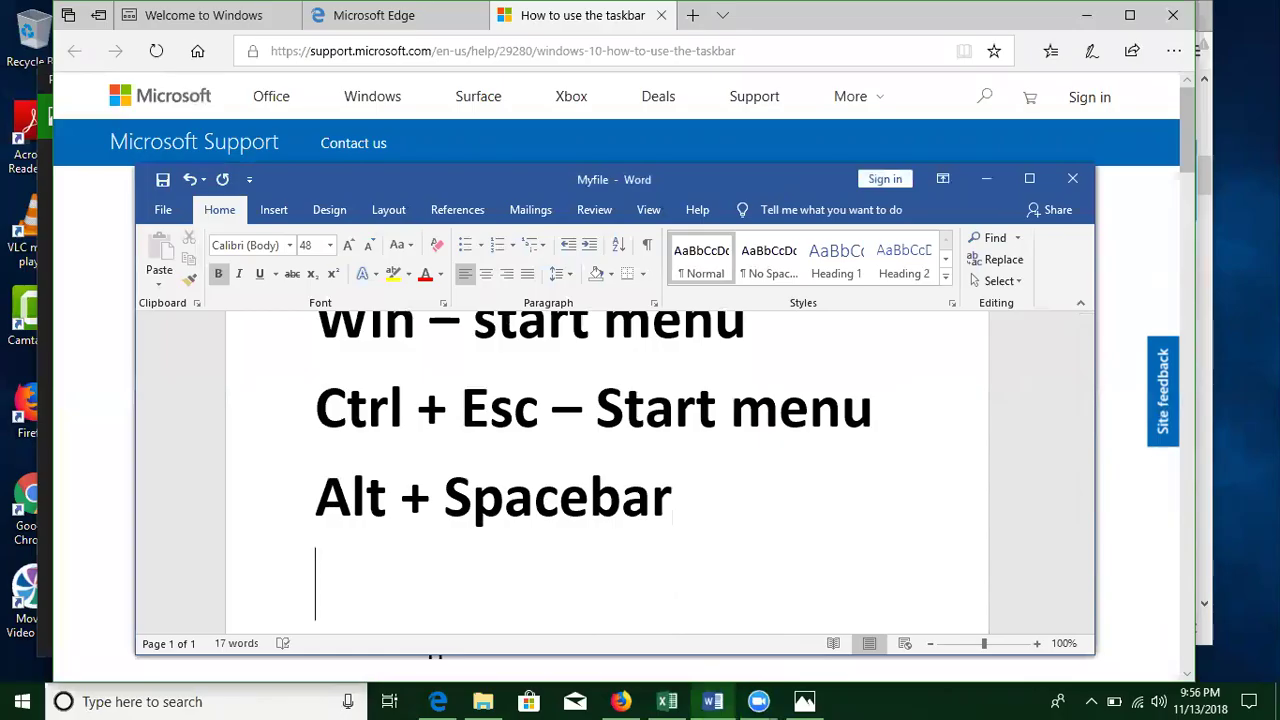
text(Win -)
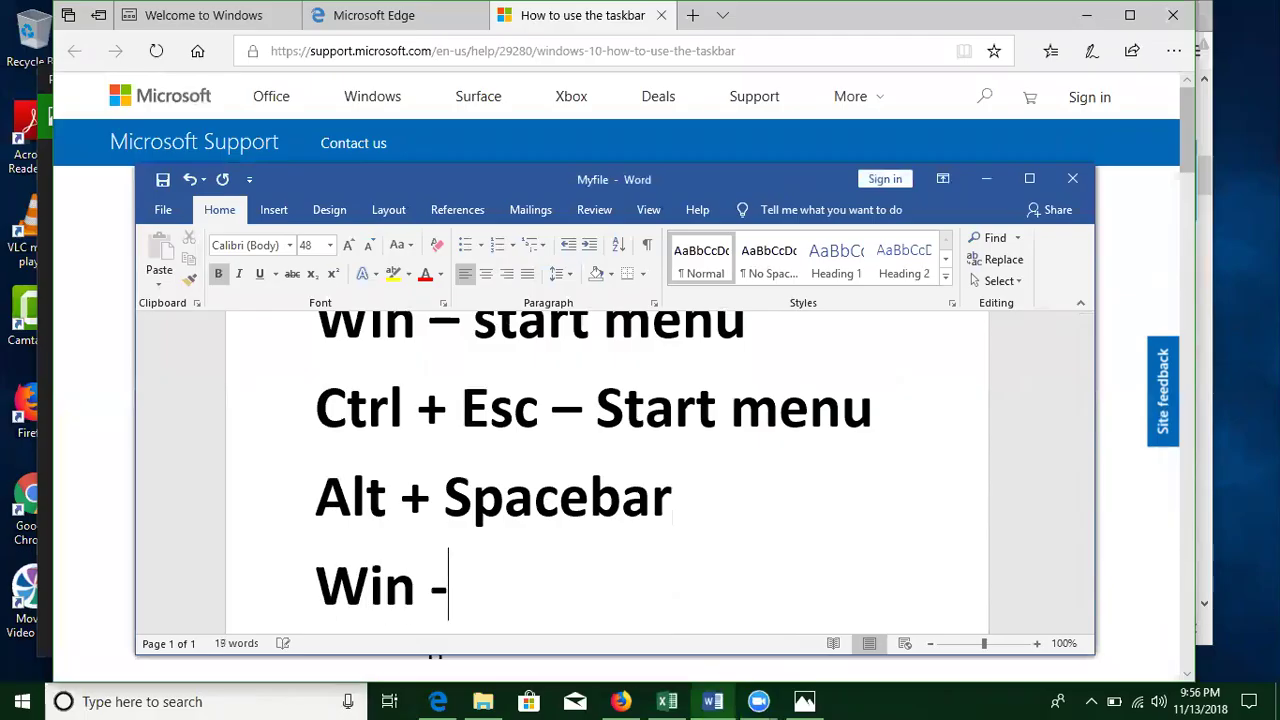
key(BackSpace)
text(+ )
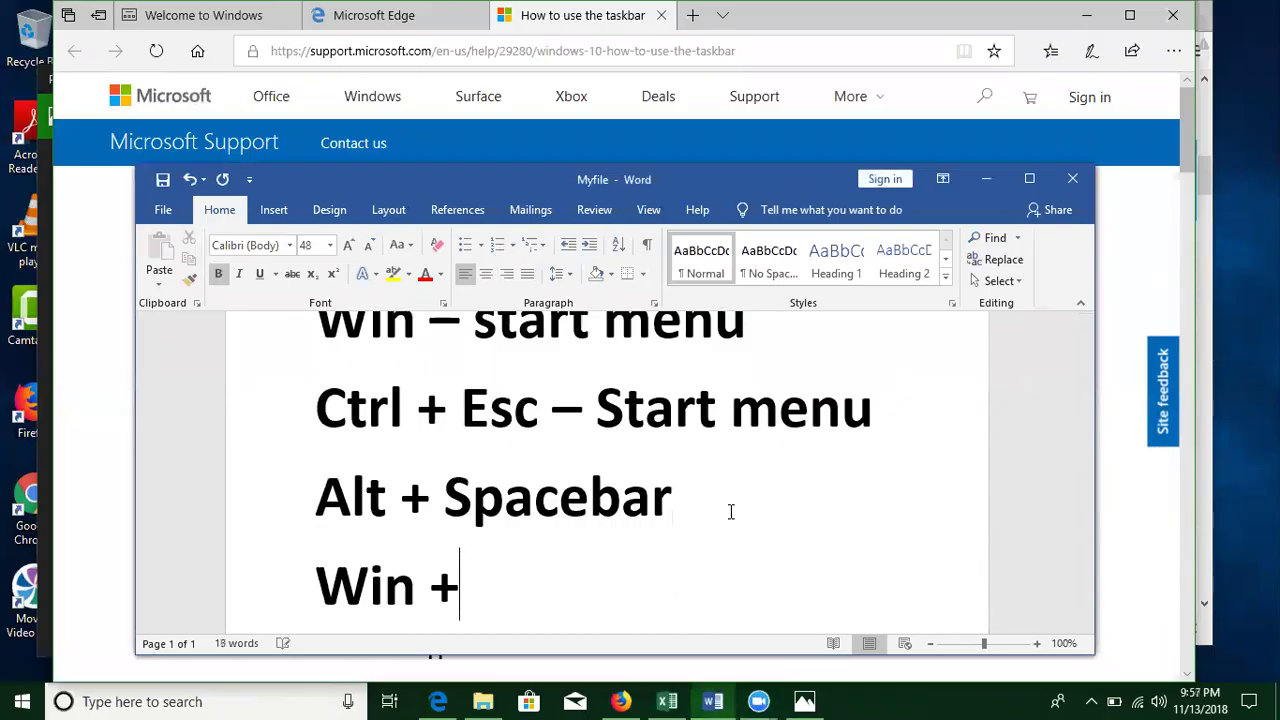
text(D)
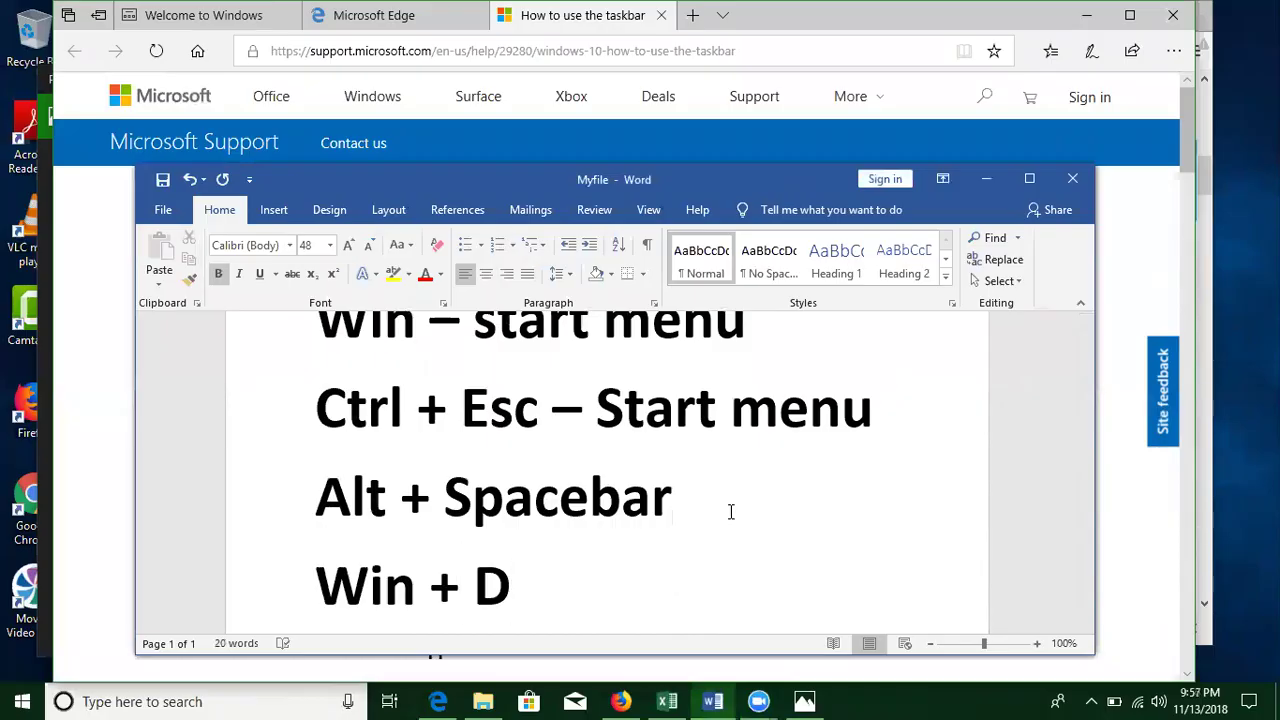
Step: Bring up keyboard.jpg in a maximized Photos window and zoom in on the area around the Windows and D keys
click(806, 690)
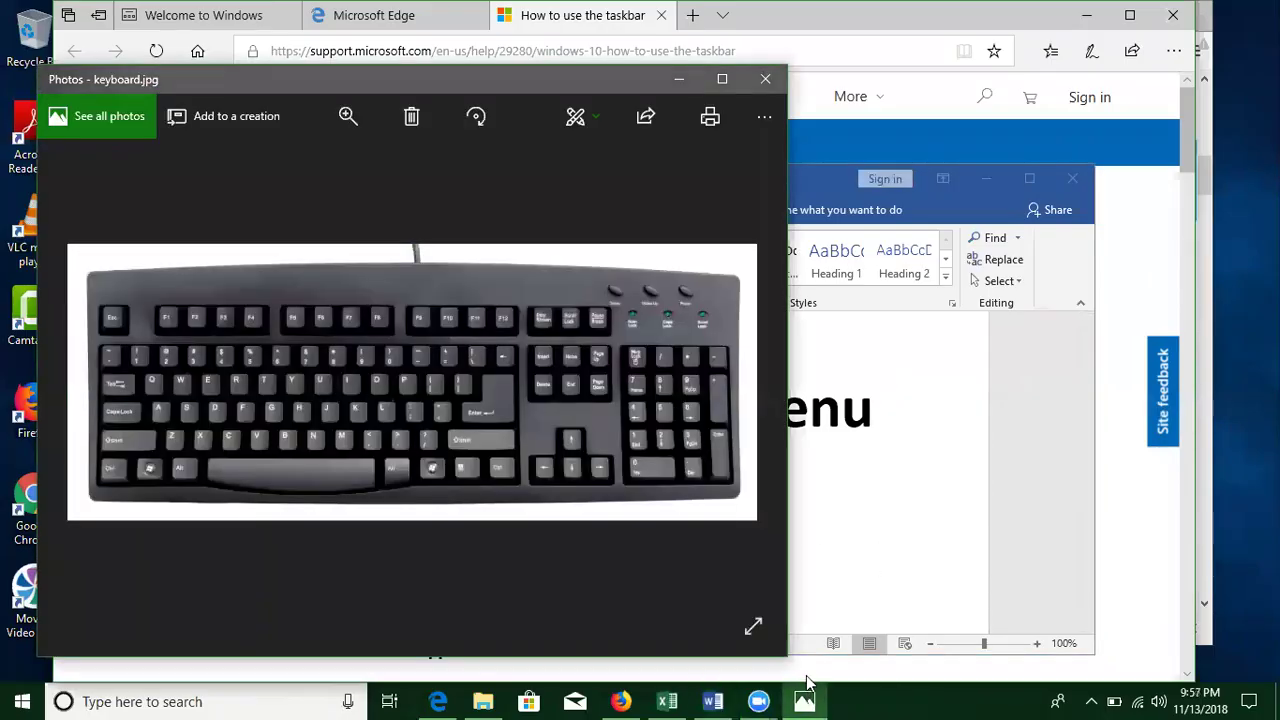
click(722, 79)
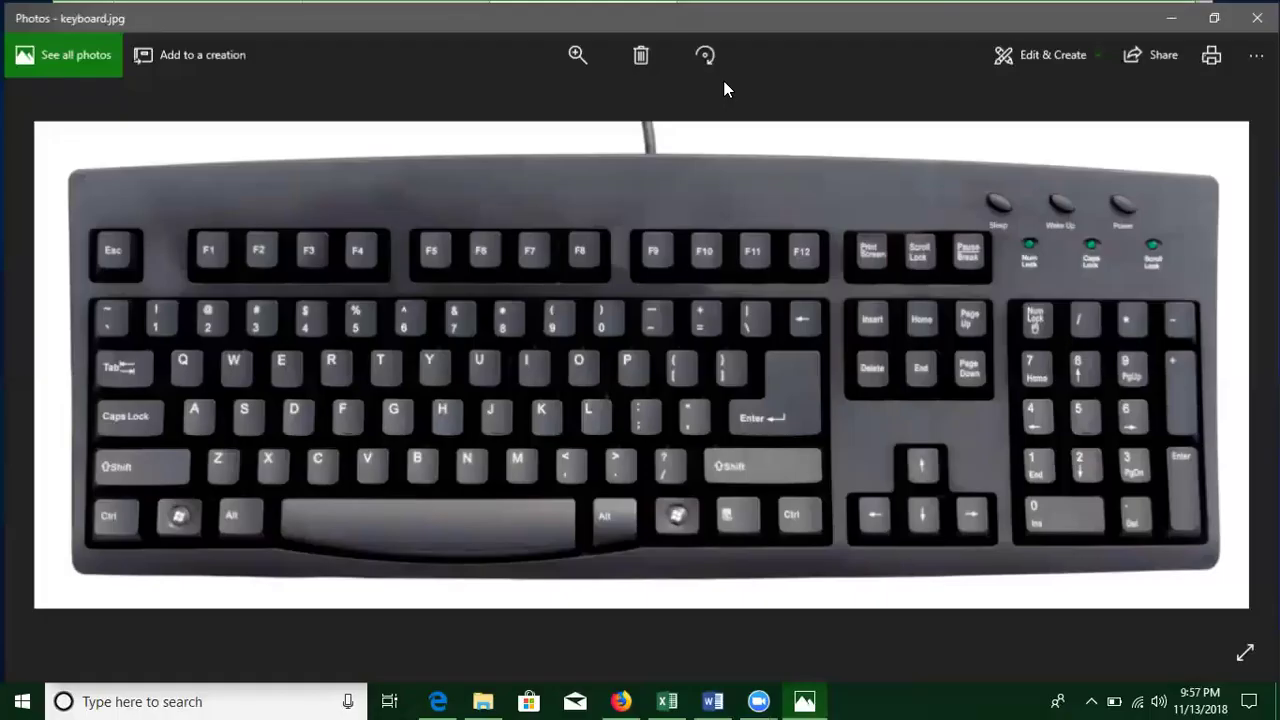
click(577, 55)
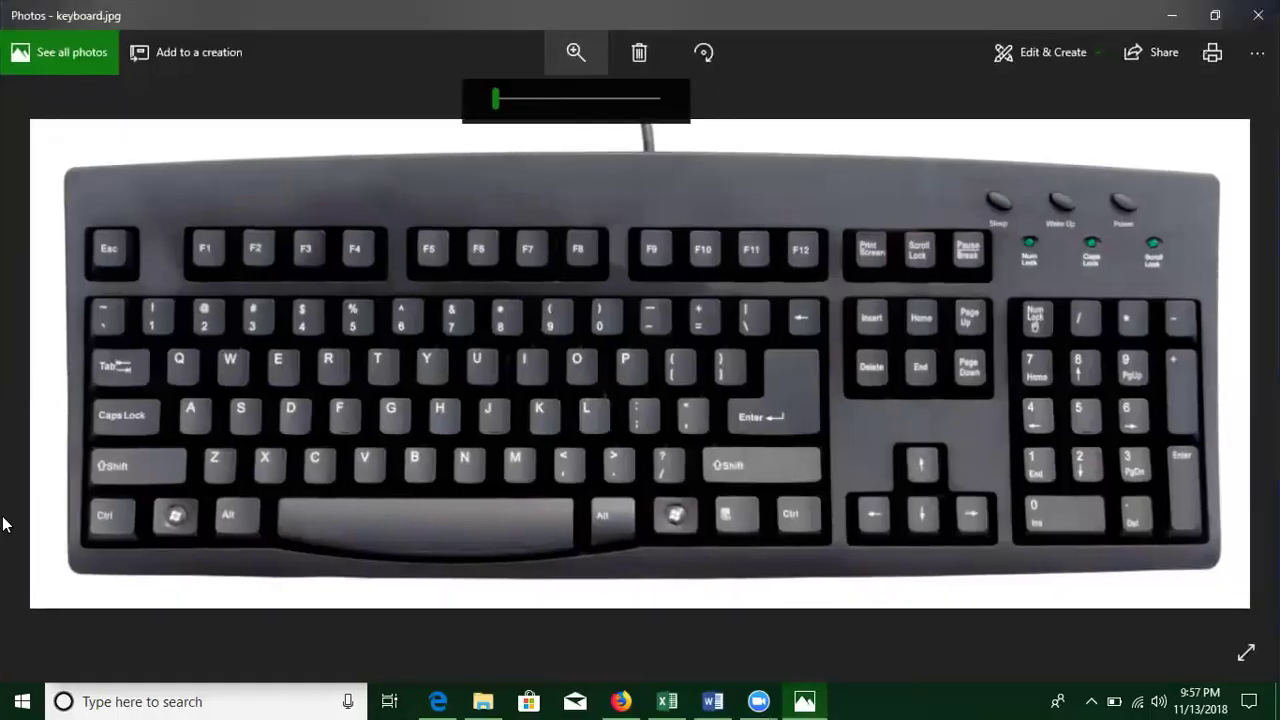
scroll(308, 474, up, 5)
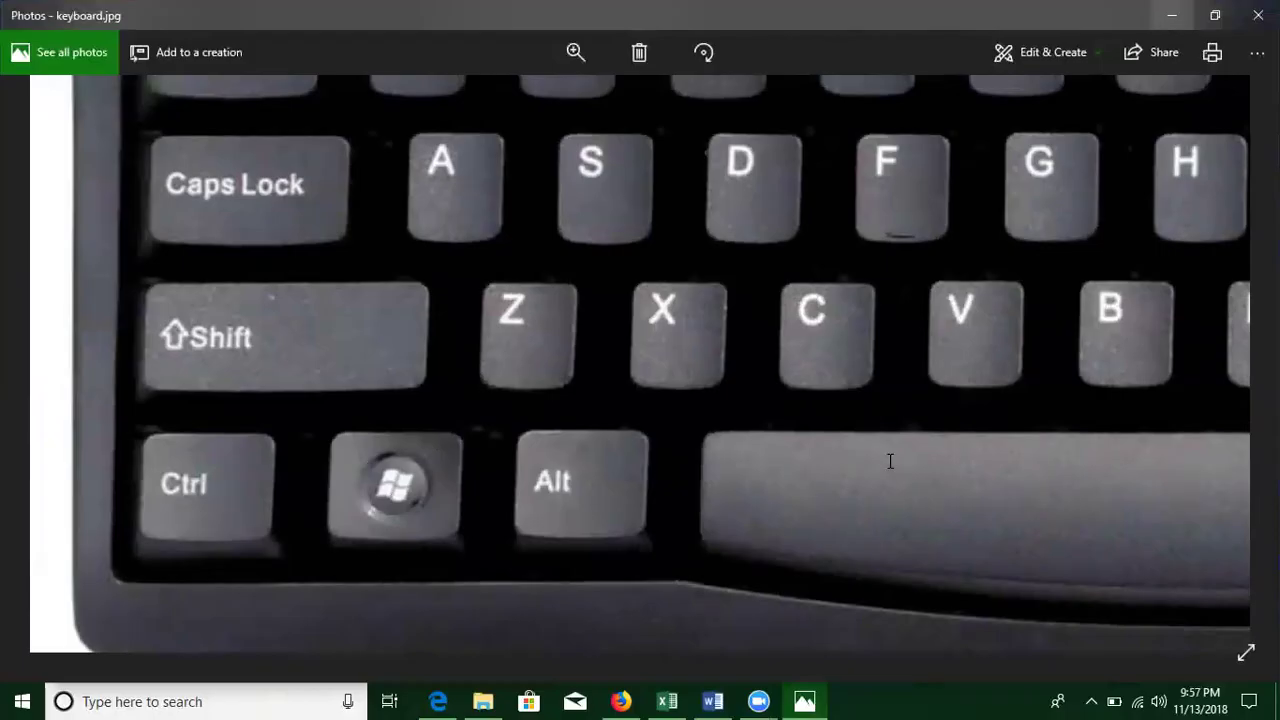
Step: Show the desktop, hiding all open windows, and bring back the Photos, Excel and Word windows one by one
key(alt+Tab)
key(super+d)
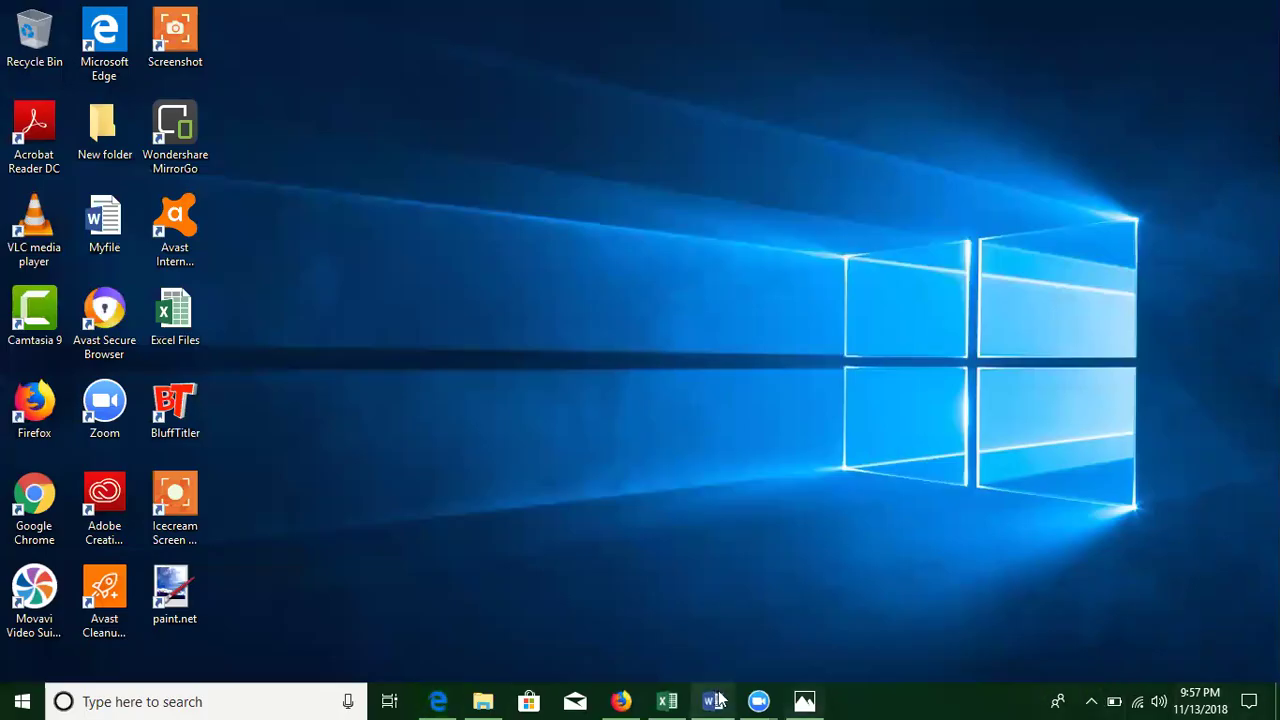
mouse_move(805, 700)
click(817, 655)
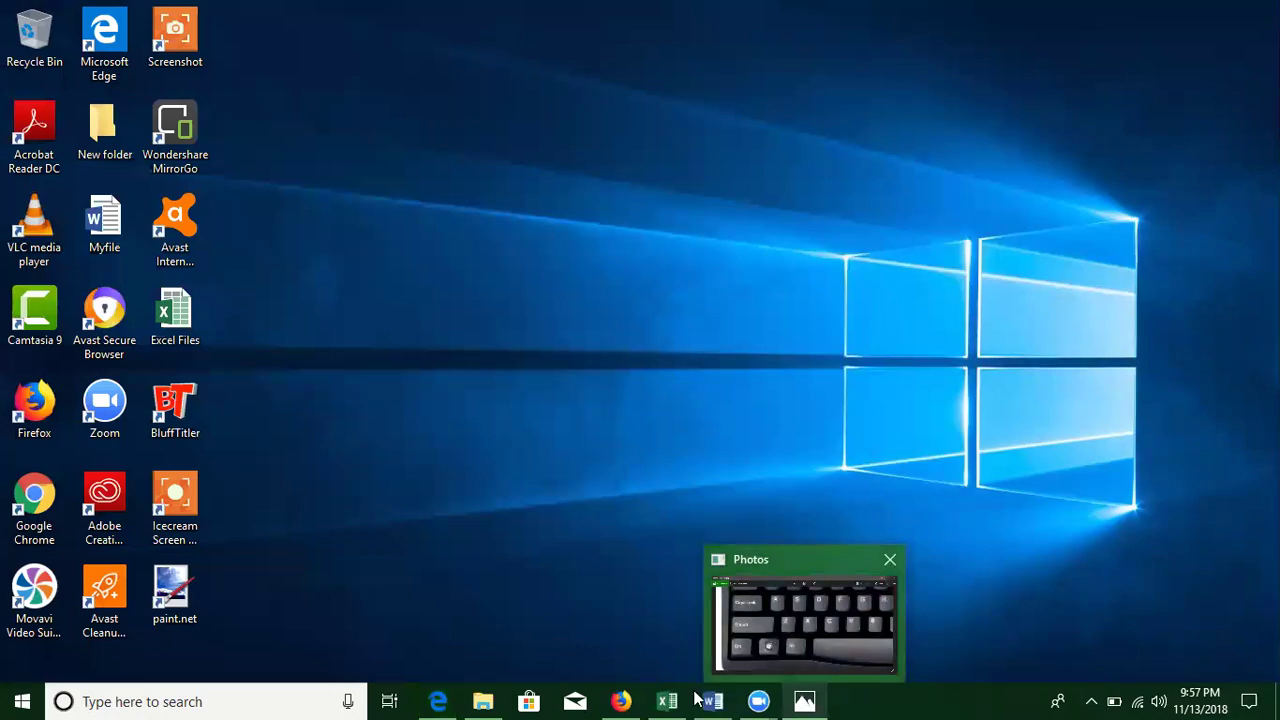
click(667, 700)
click(730, 700)
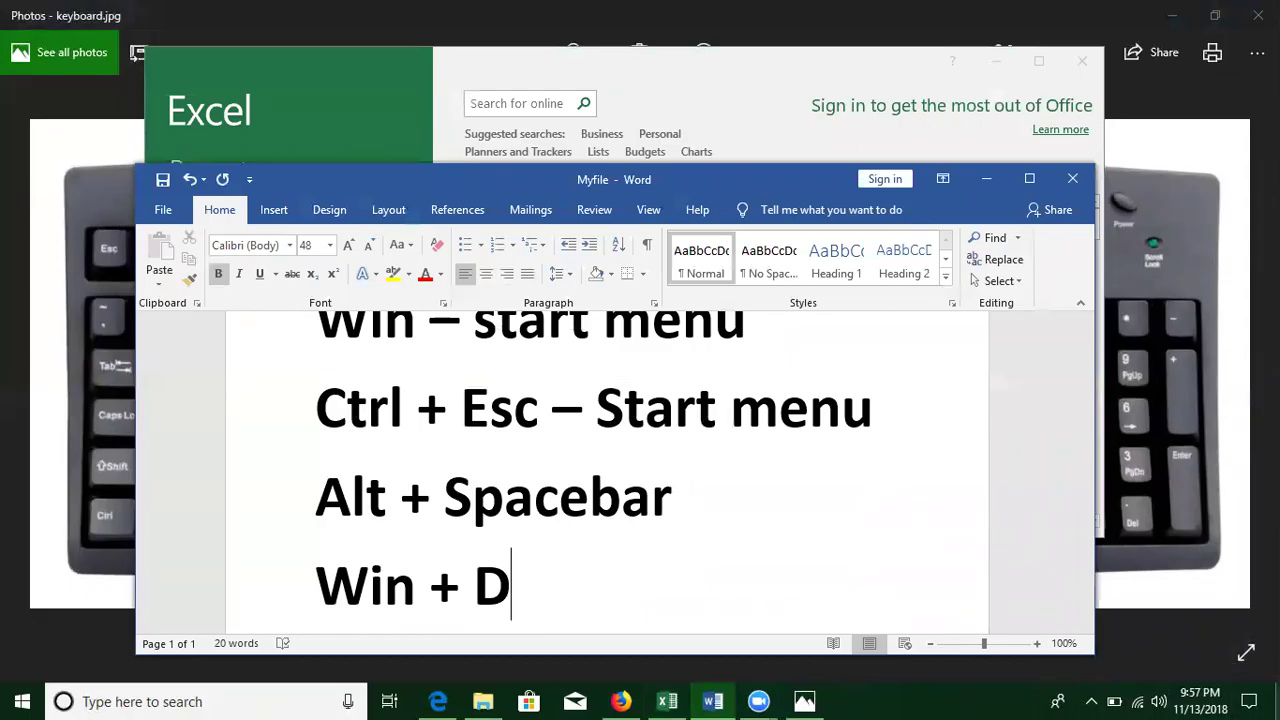
Step: Switch repeatedly between the bare desktop and the open windows using the Show Desktop shortcut, finishing on the desktop
key(super+d)
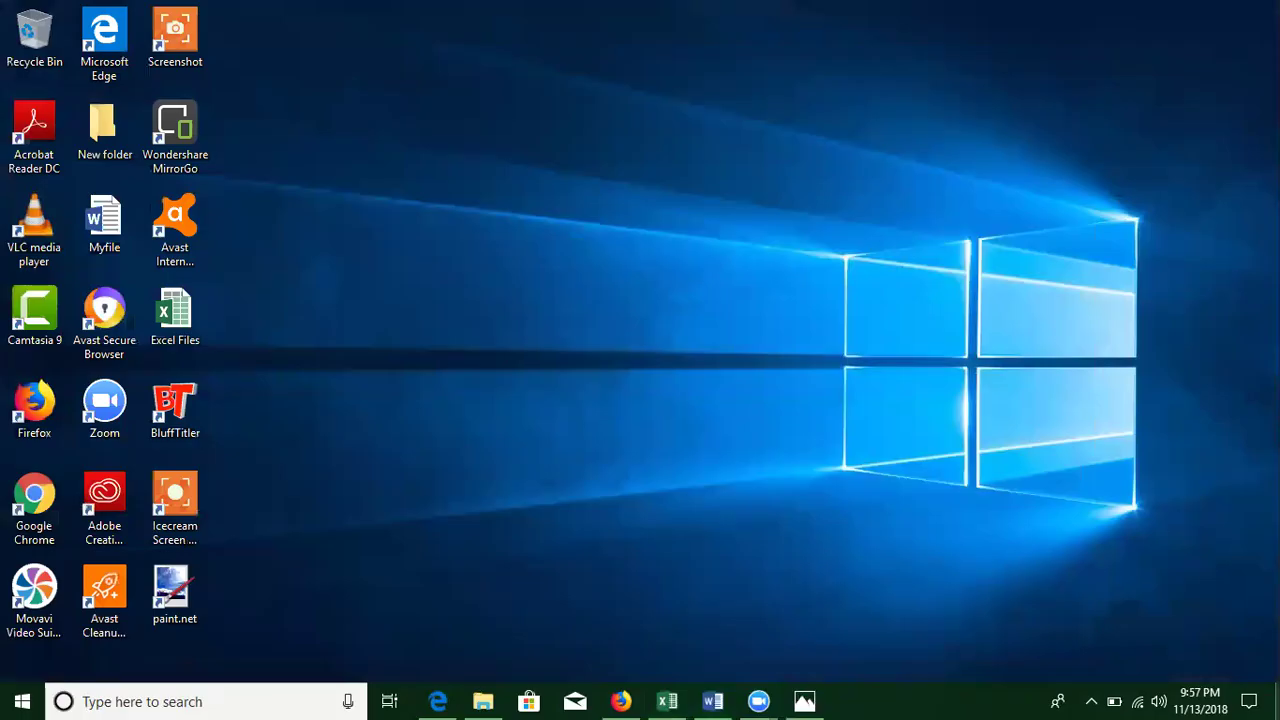
key(super+d)
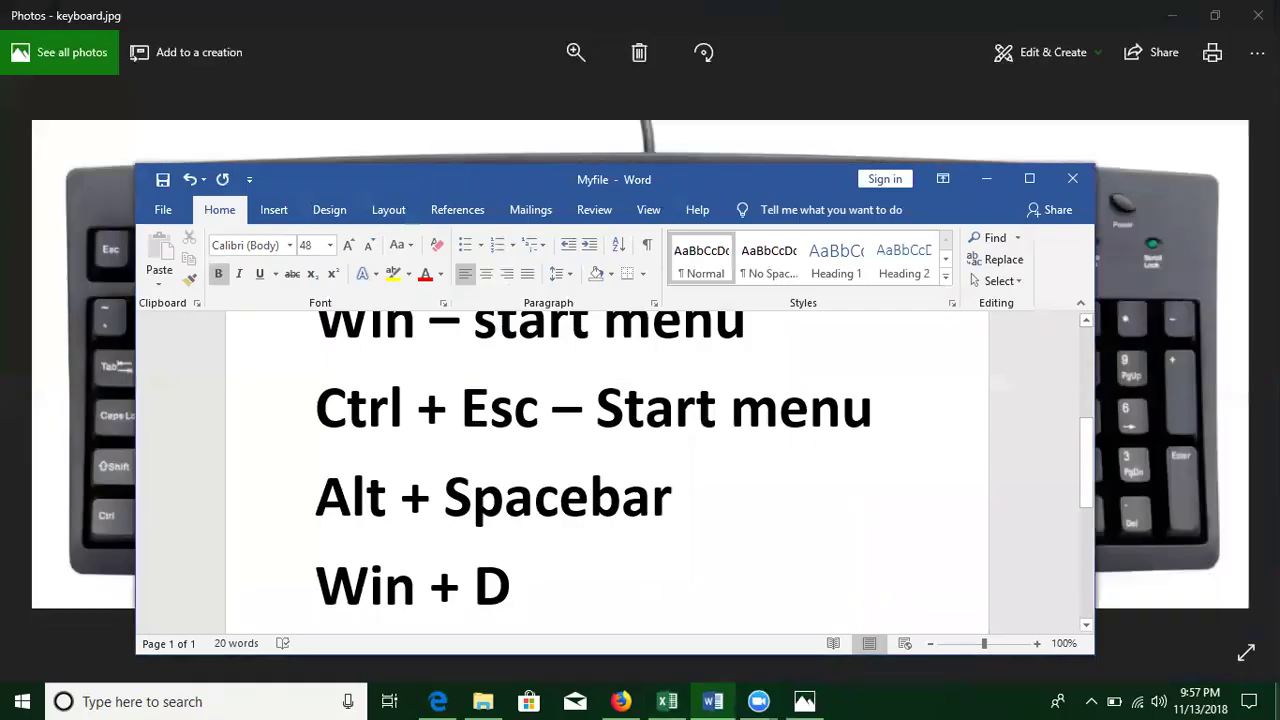
key(super+d)
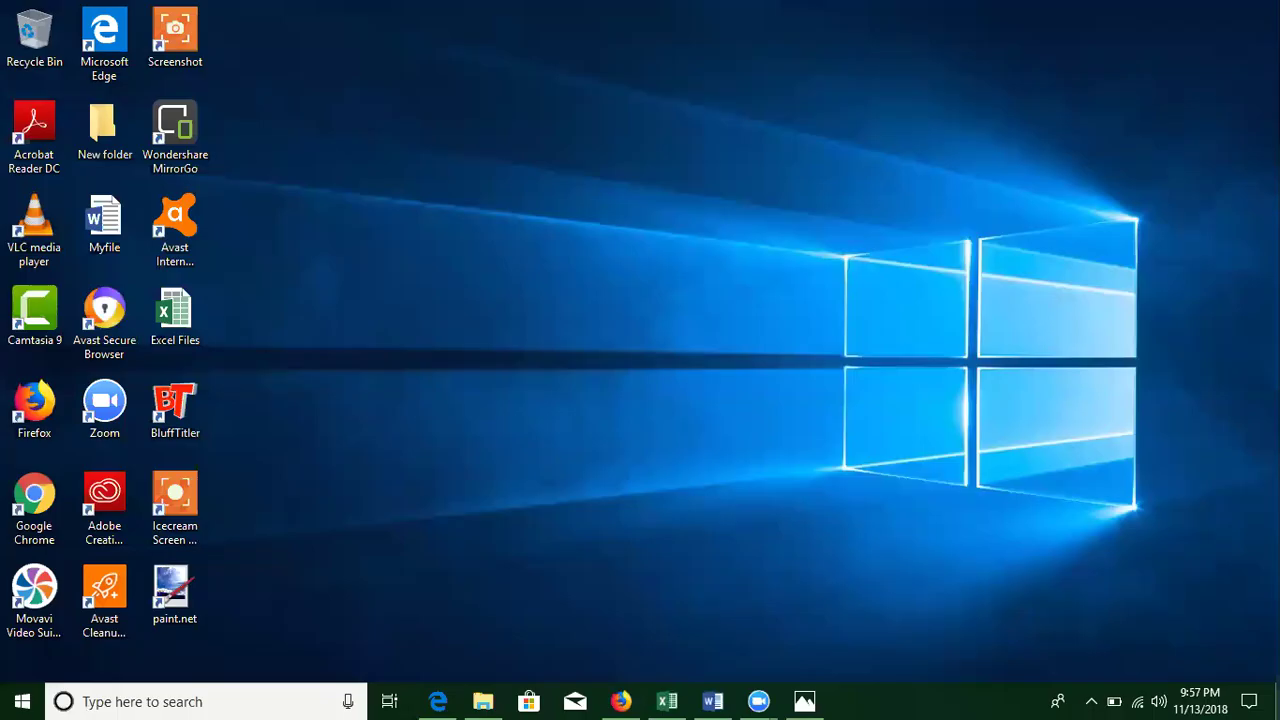
key(super+d)
key(super+d)
key(super+d)
key(super+d)
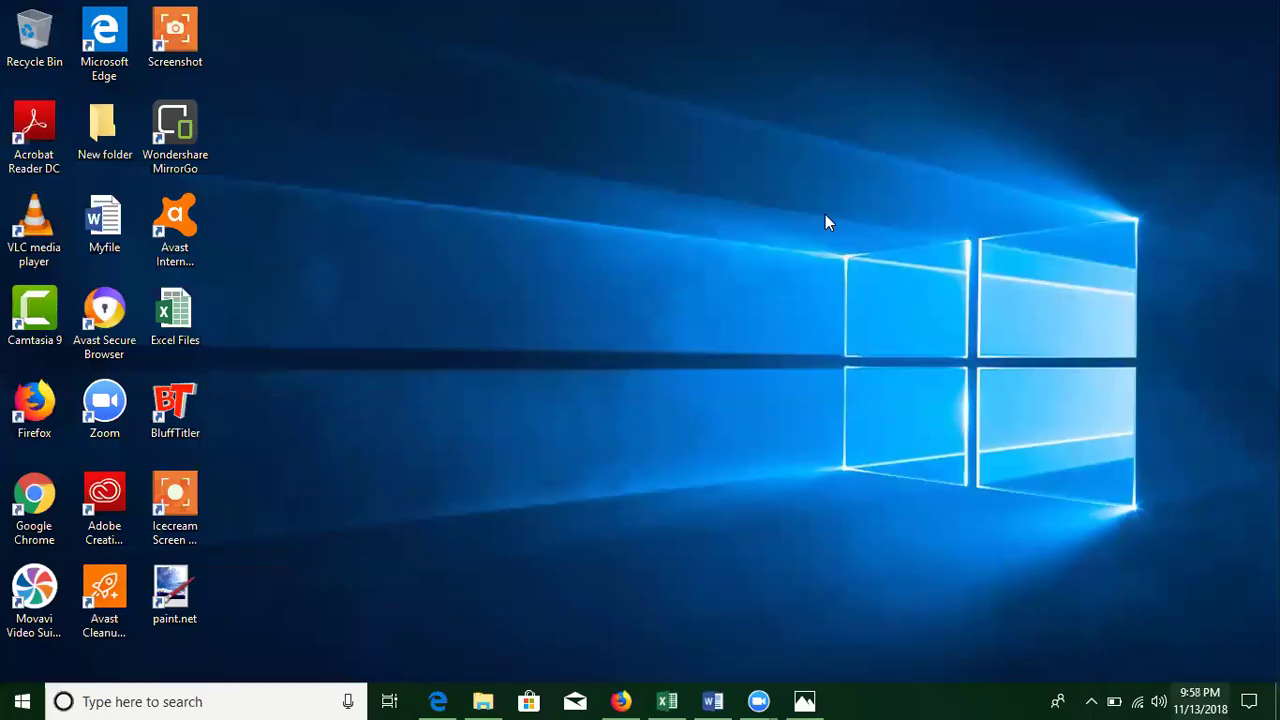
Step: Bring up Firefox and examine the Windows 10 course's lesson list through the Chapter 1 and Chapter 2 lessons
click(621, 701)
scroll(300, 283, up, 3)
scroll(466, 311, down, 5)
scroll(477, 330, down, 1)
scroll(503, 406, up, 3)
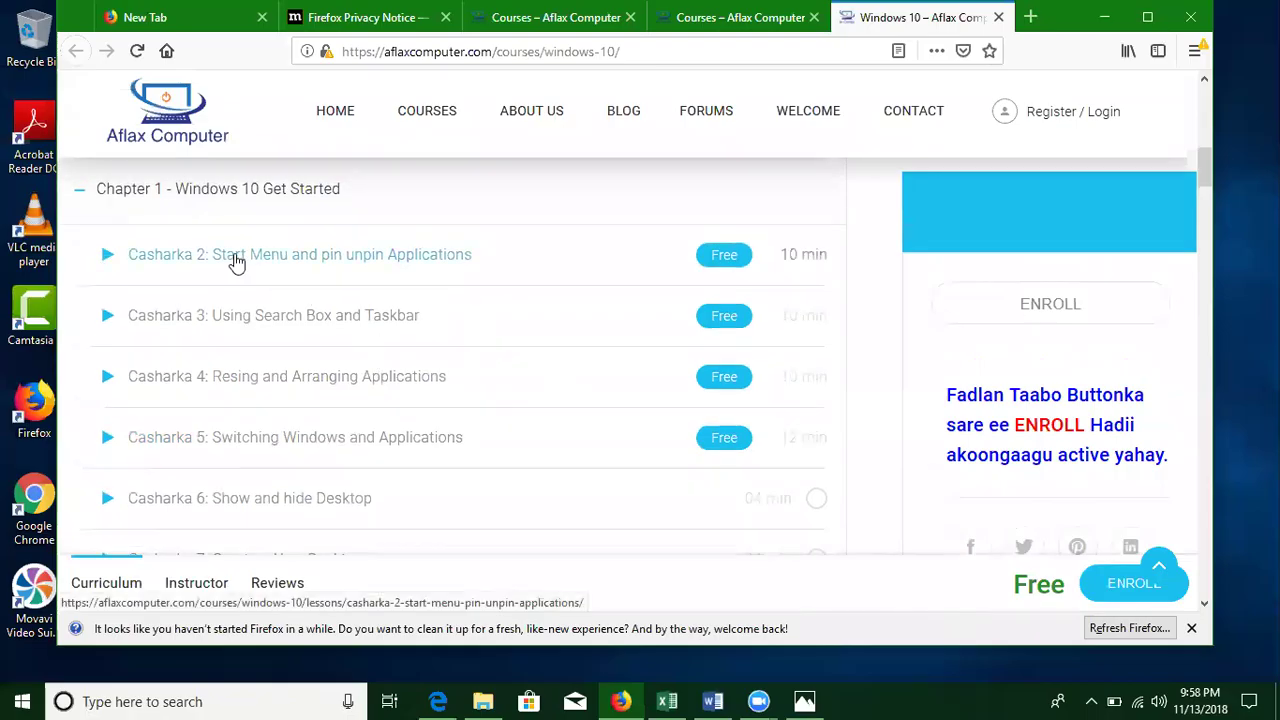
scroll(480, 520, down, 2)
scroll(506, 500, up, 2)
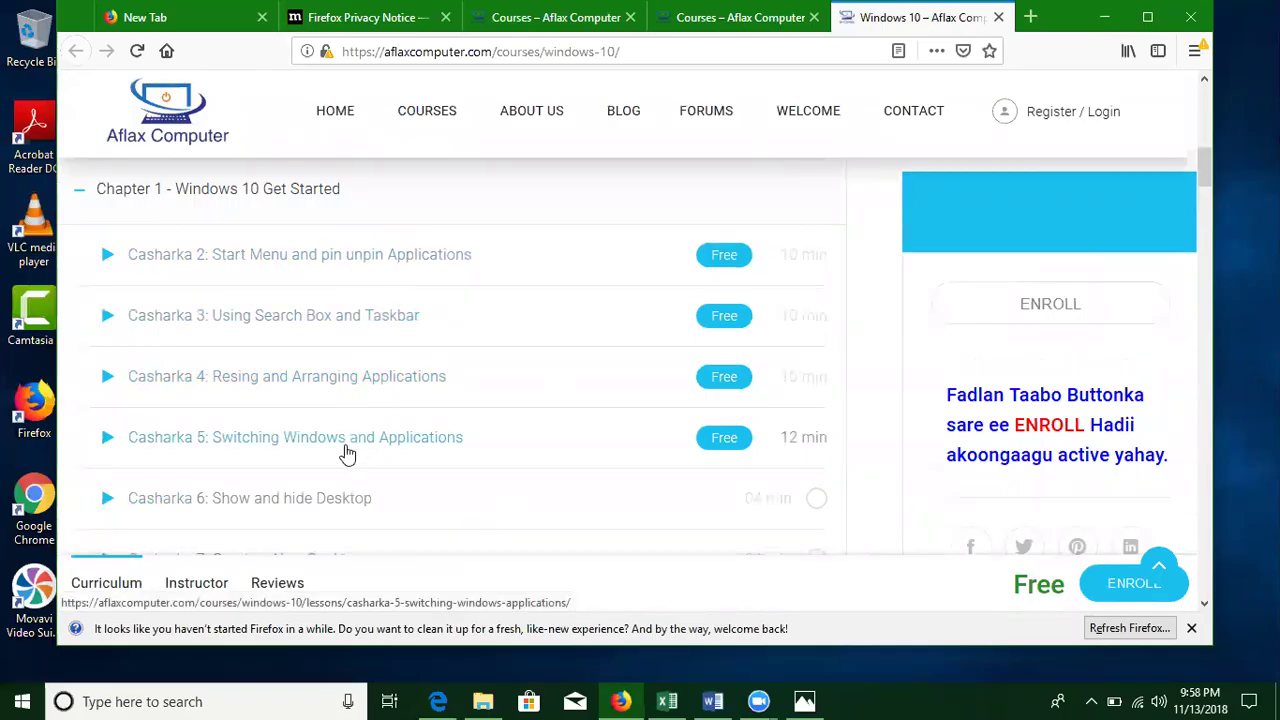
scroll(330, 470, down, 3)
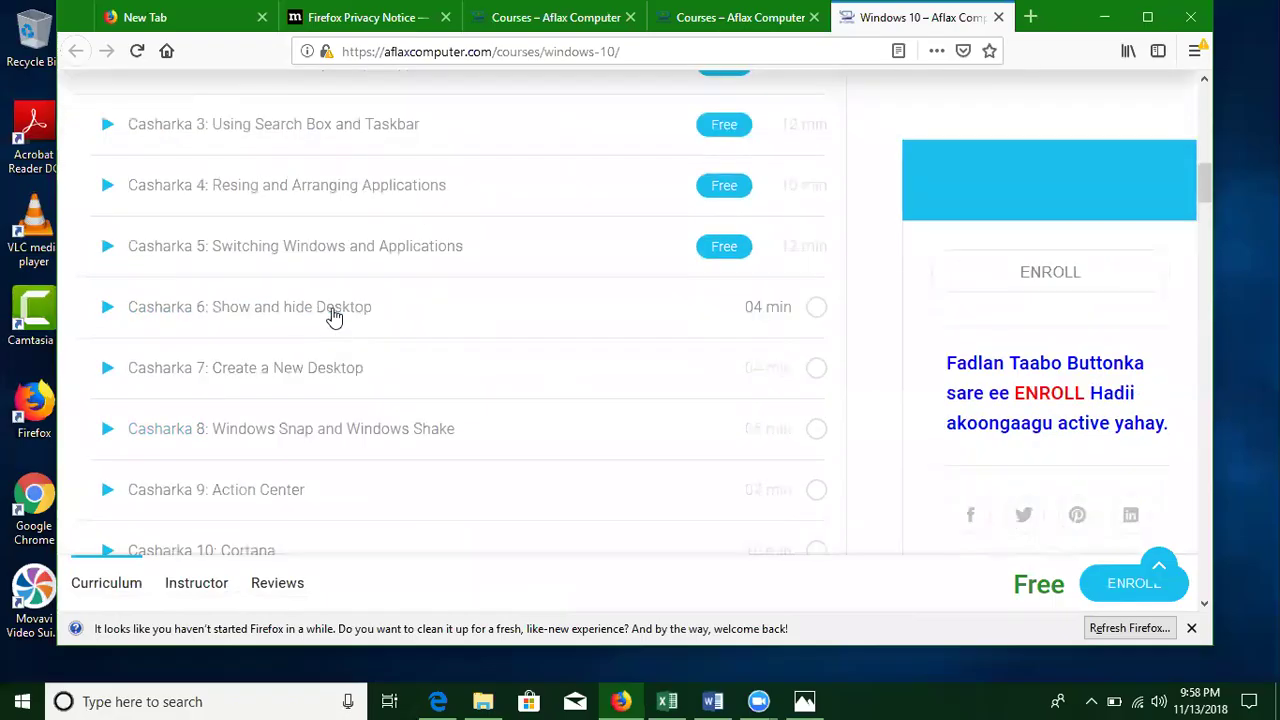
scroll(340, 320, down, 4)
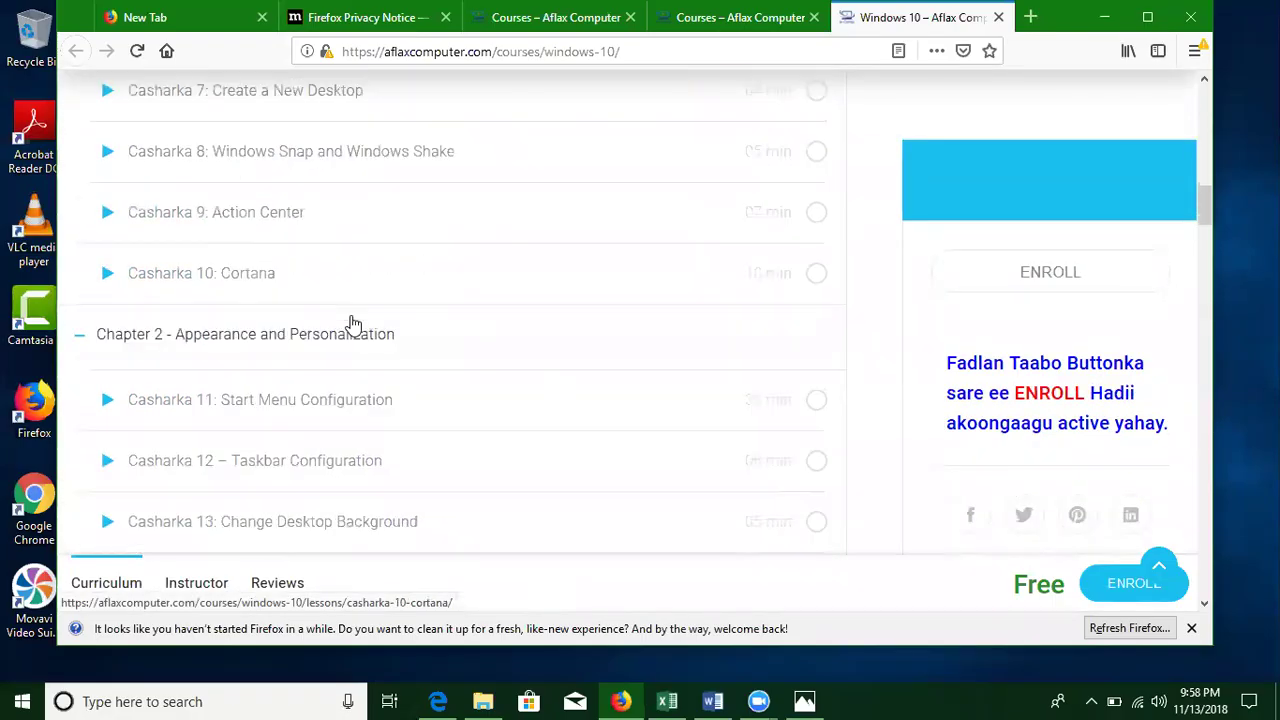
scroll(320, 394, down, 2)
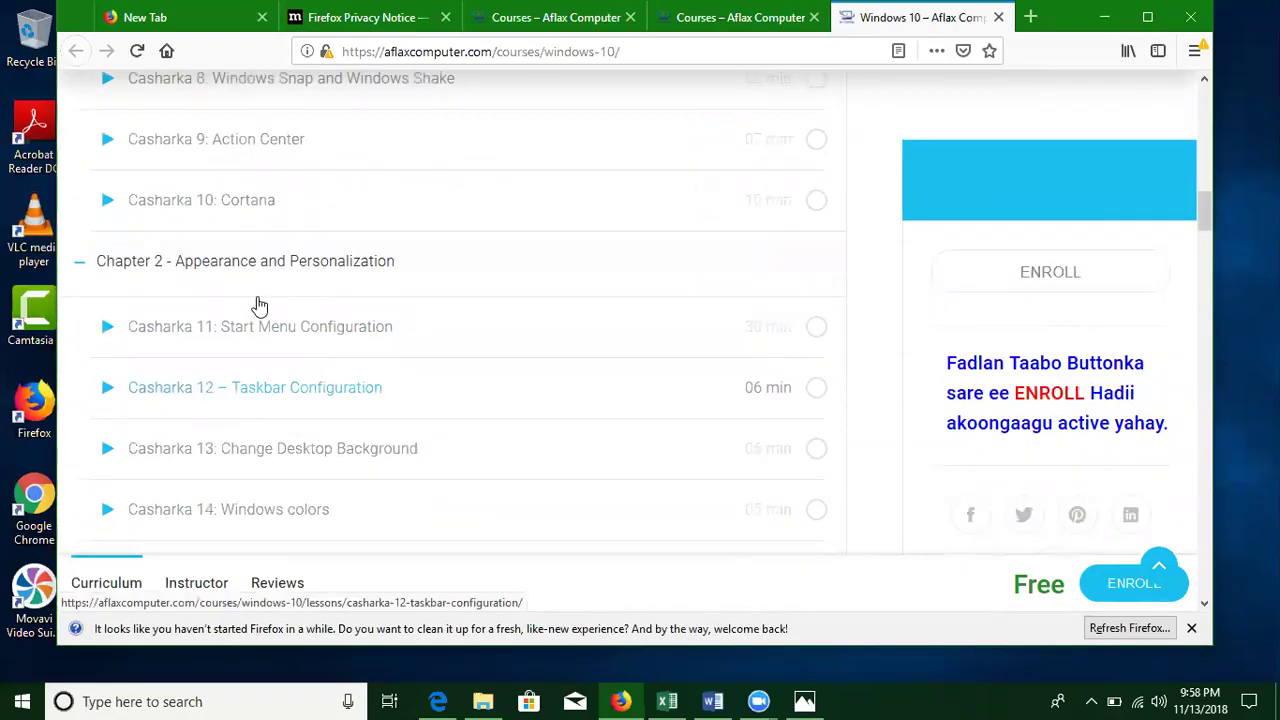
scroll(260, 306, down, 1)
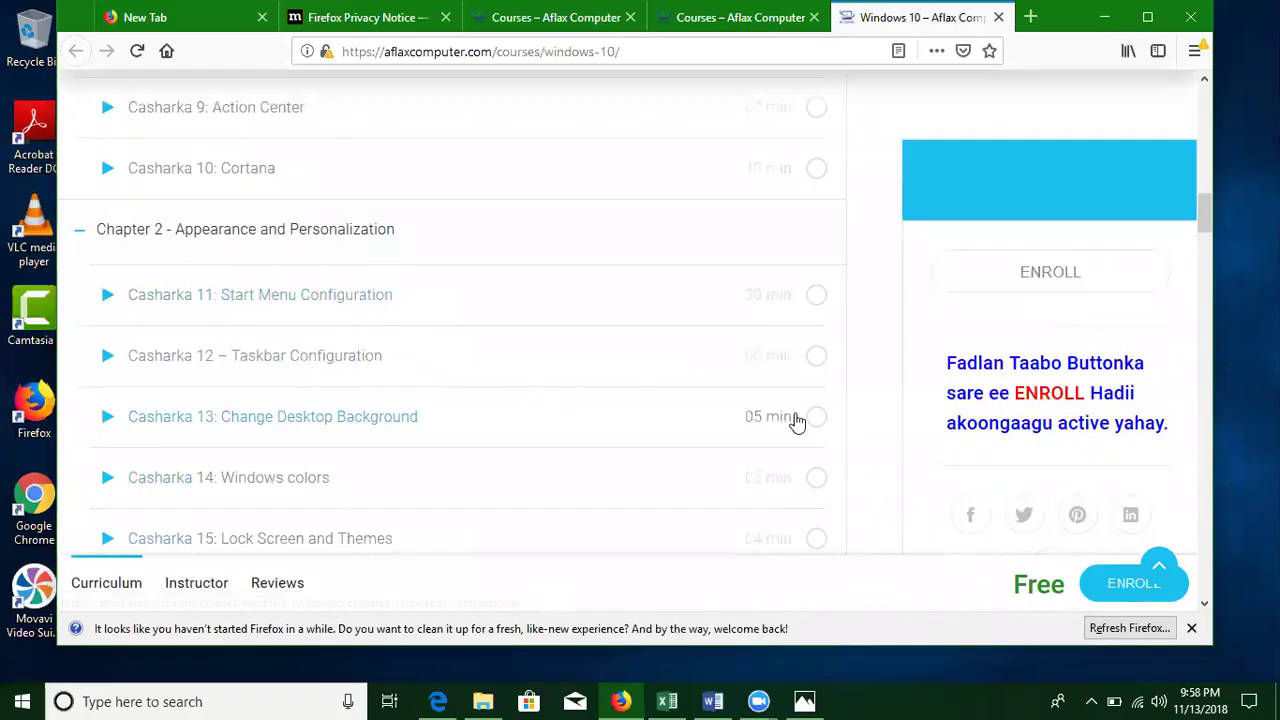
Step: Return to the Course Content heading on the Windows 10 course page and maximize the Firefox window
scroll(817, 409, up, 5)
scroll(757, 279, up, 8)
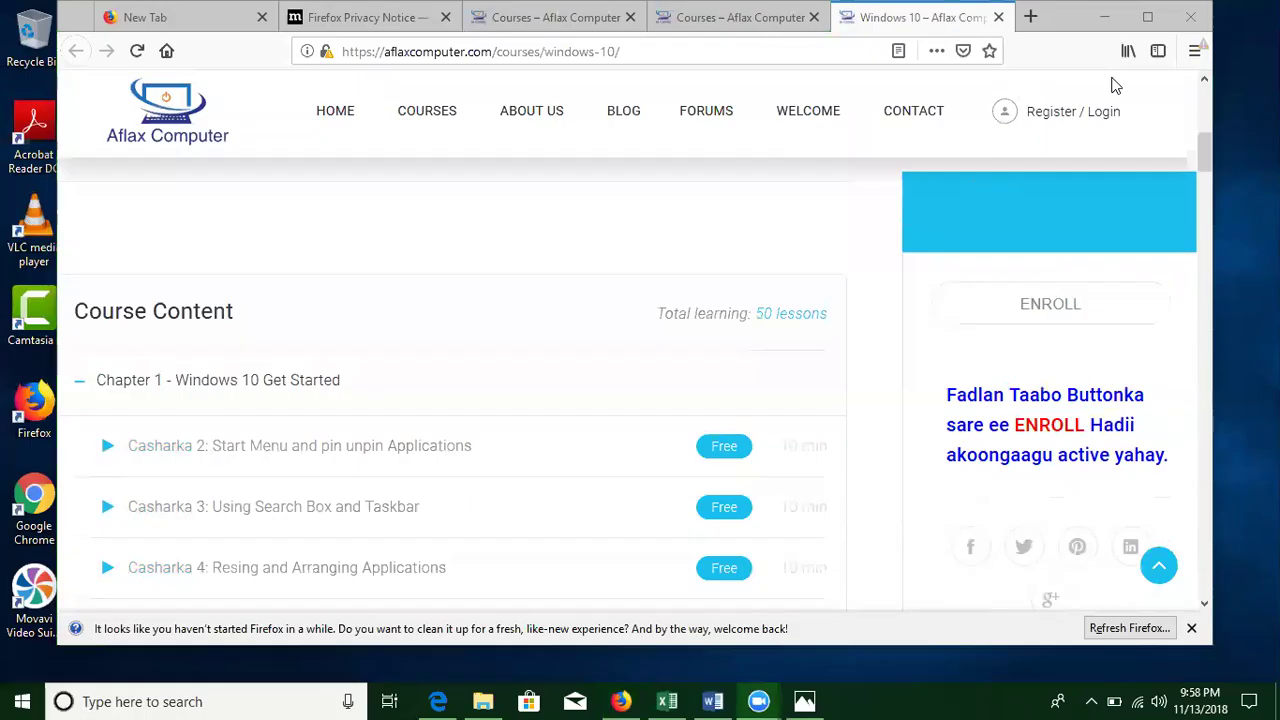
double_click(1090, 9)
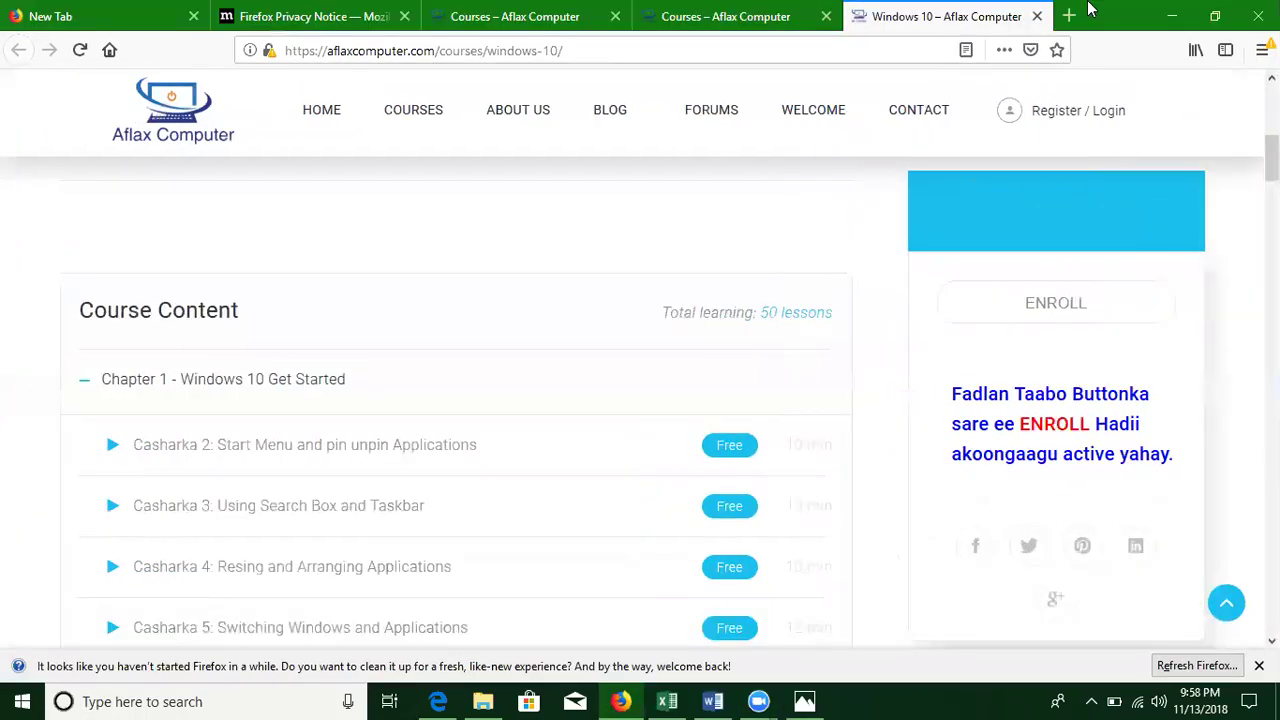